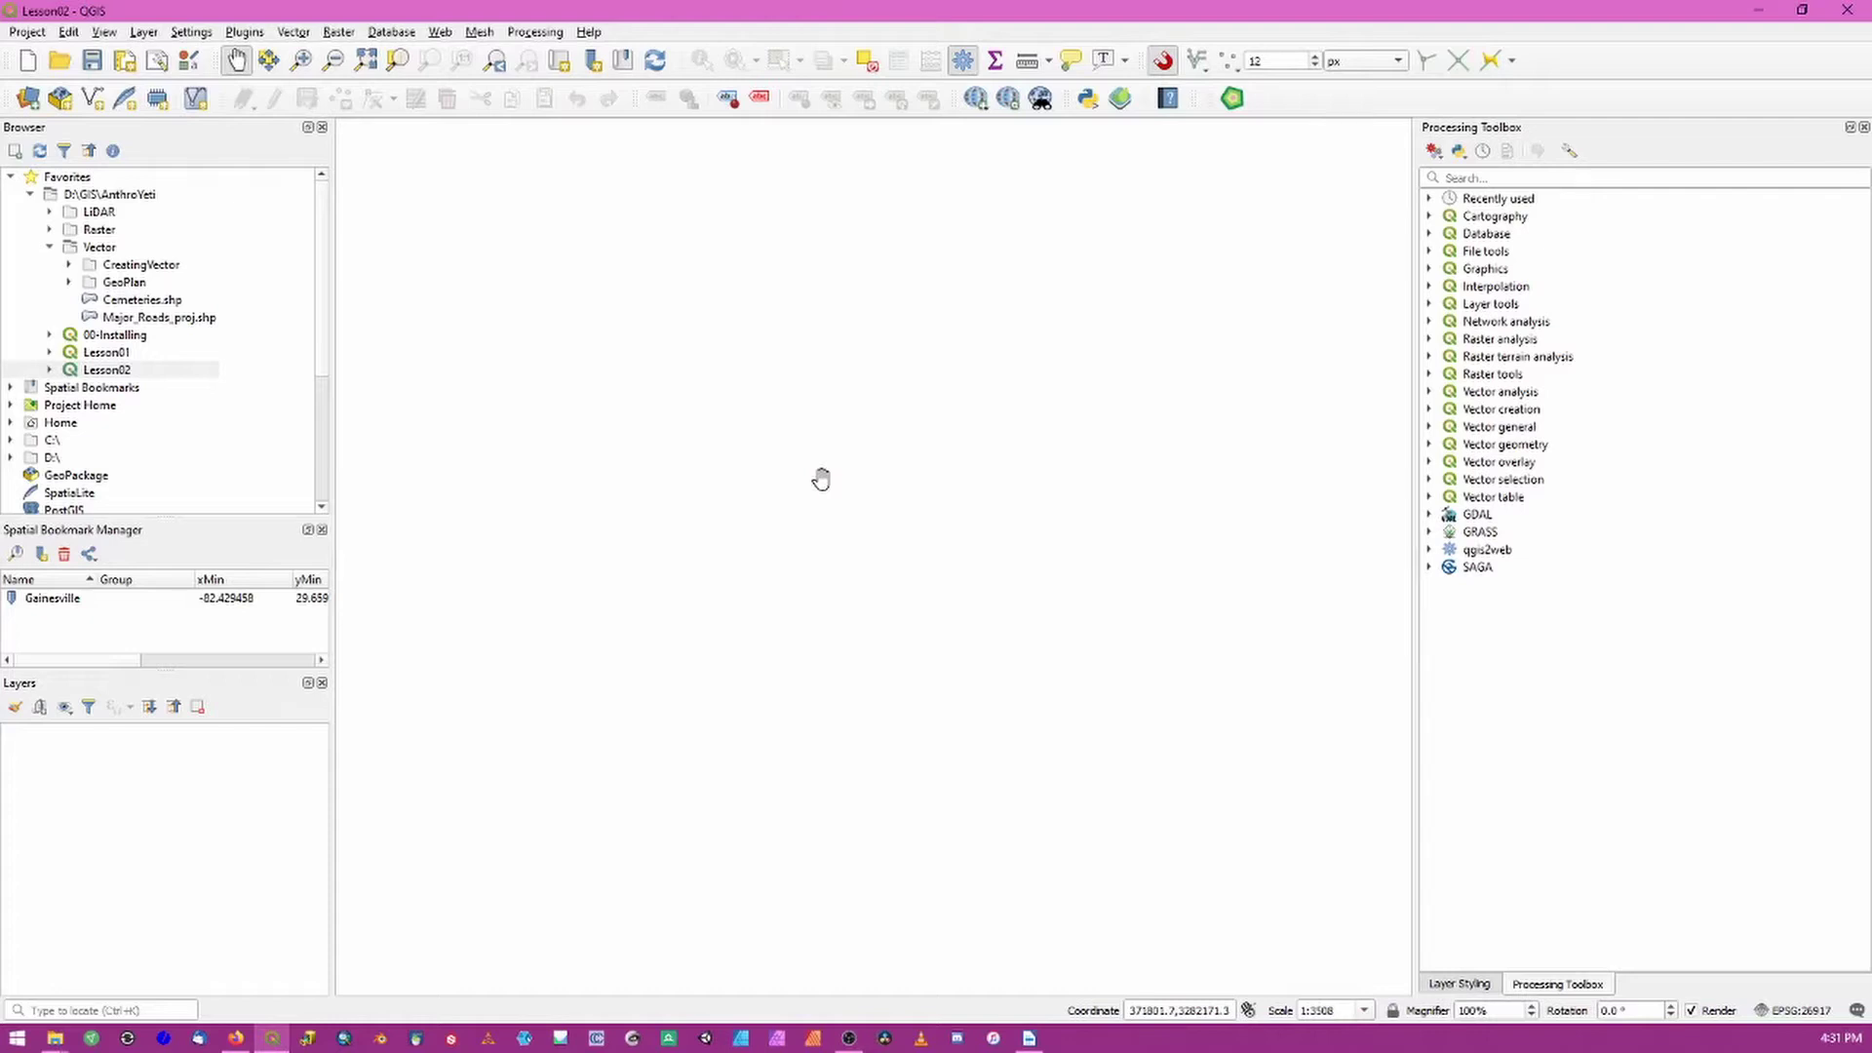
Step: Start adding a delimited text layer and load Points.csv from the Vector\CreatingVector folder as its source
left_click(137, 32)
mouse_move(221, 104)
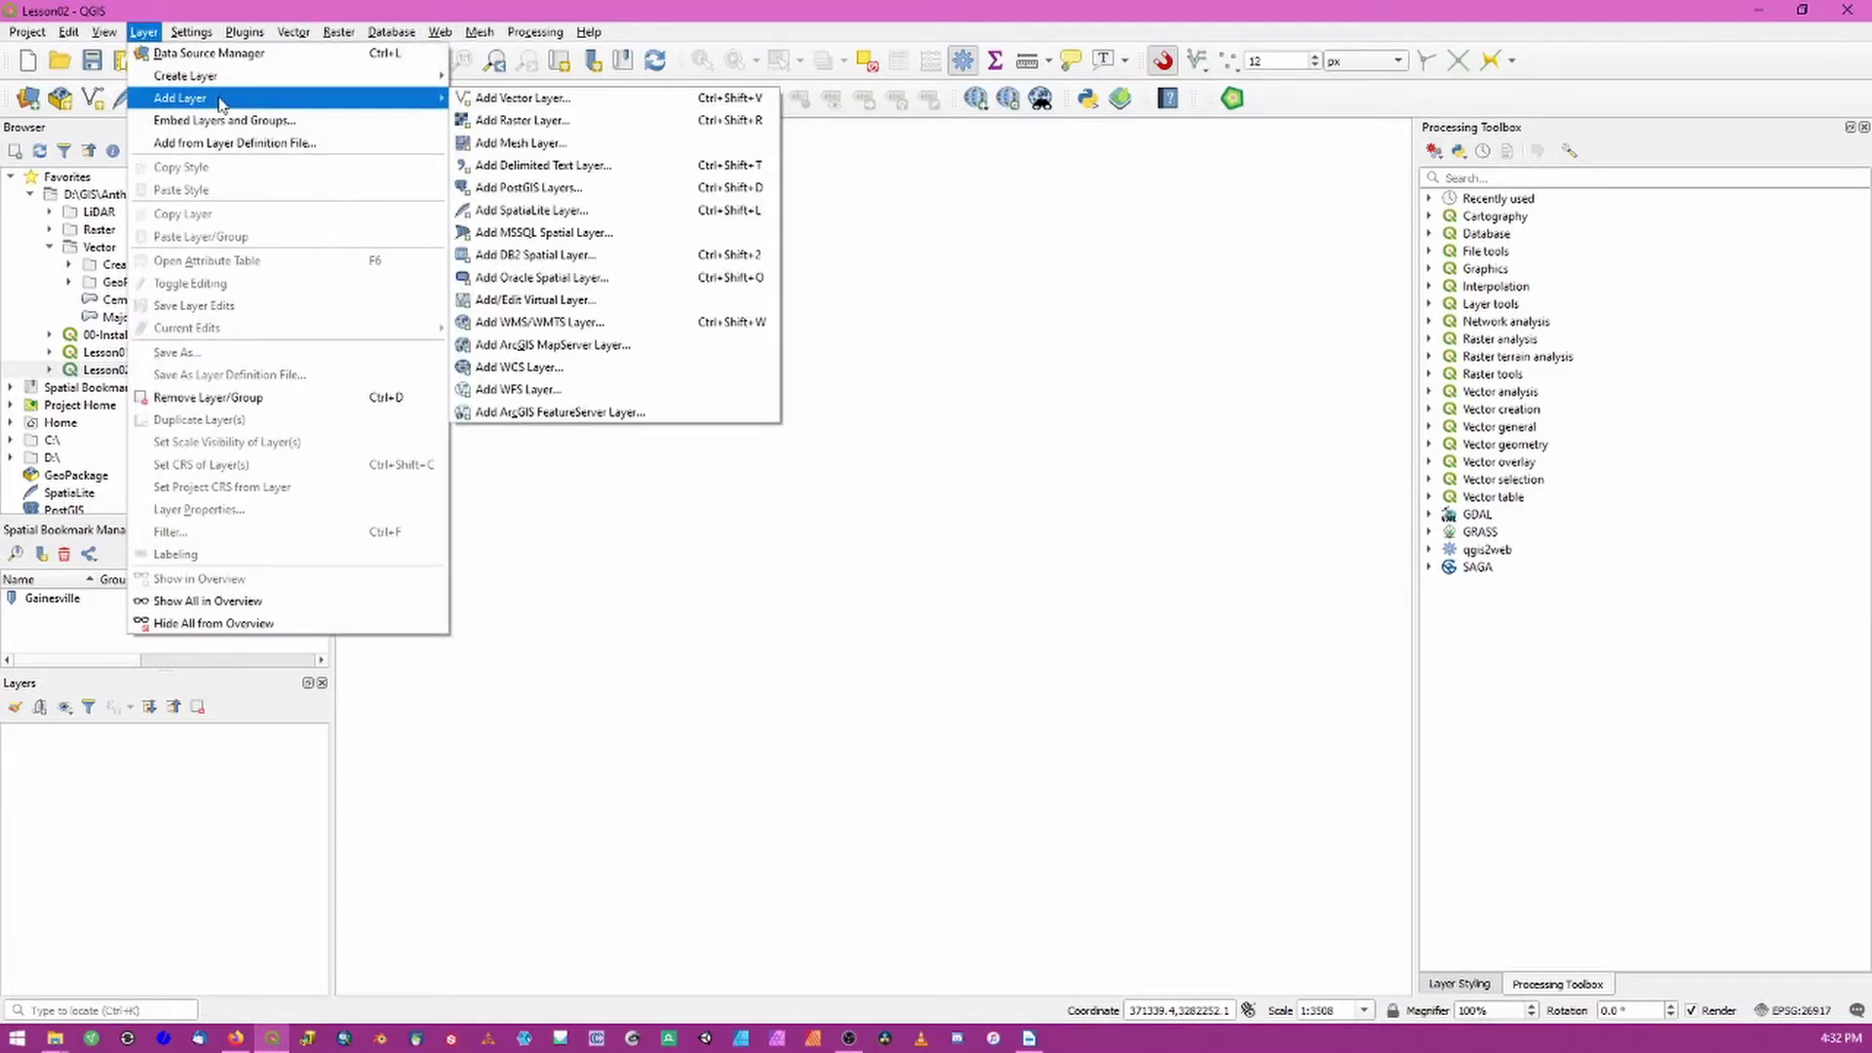
left_click(625, 168)
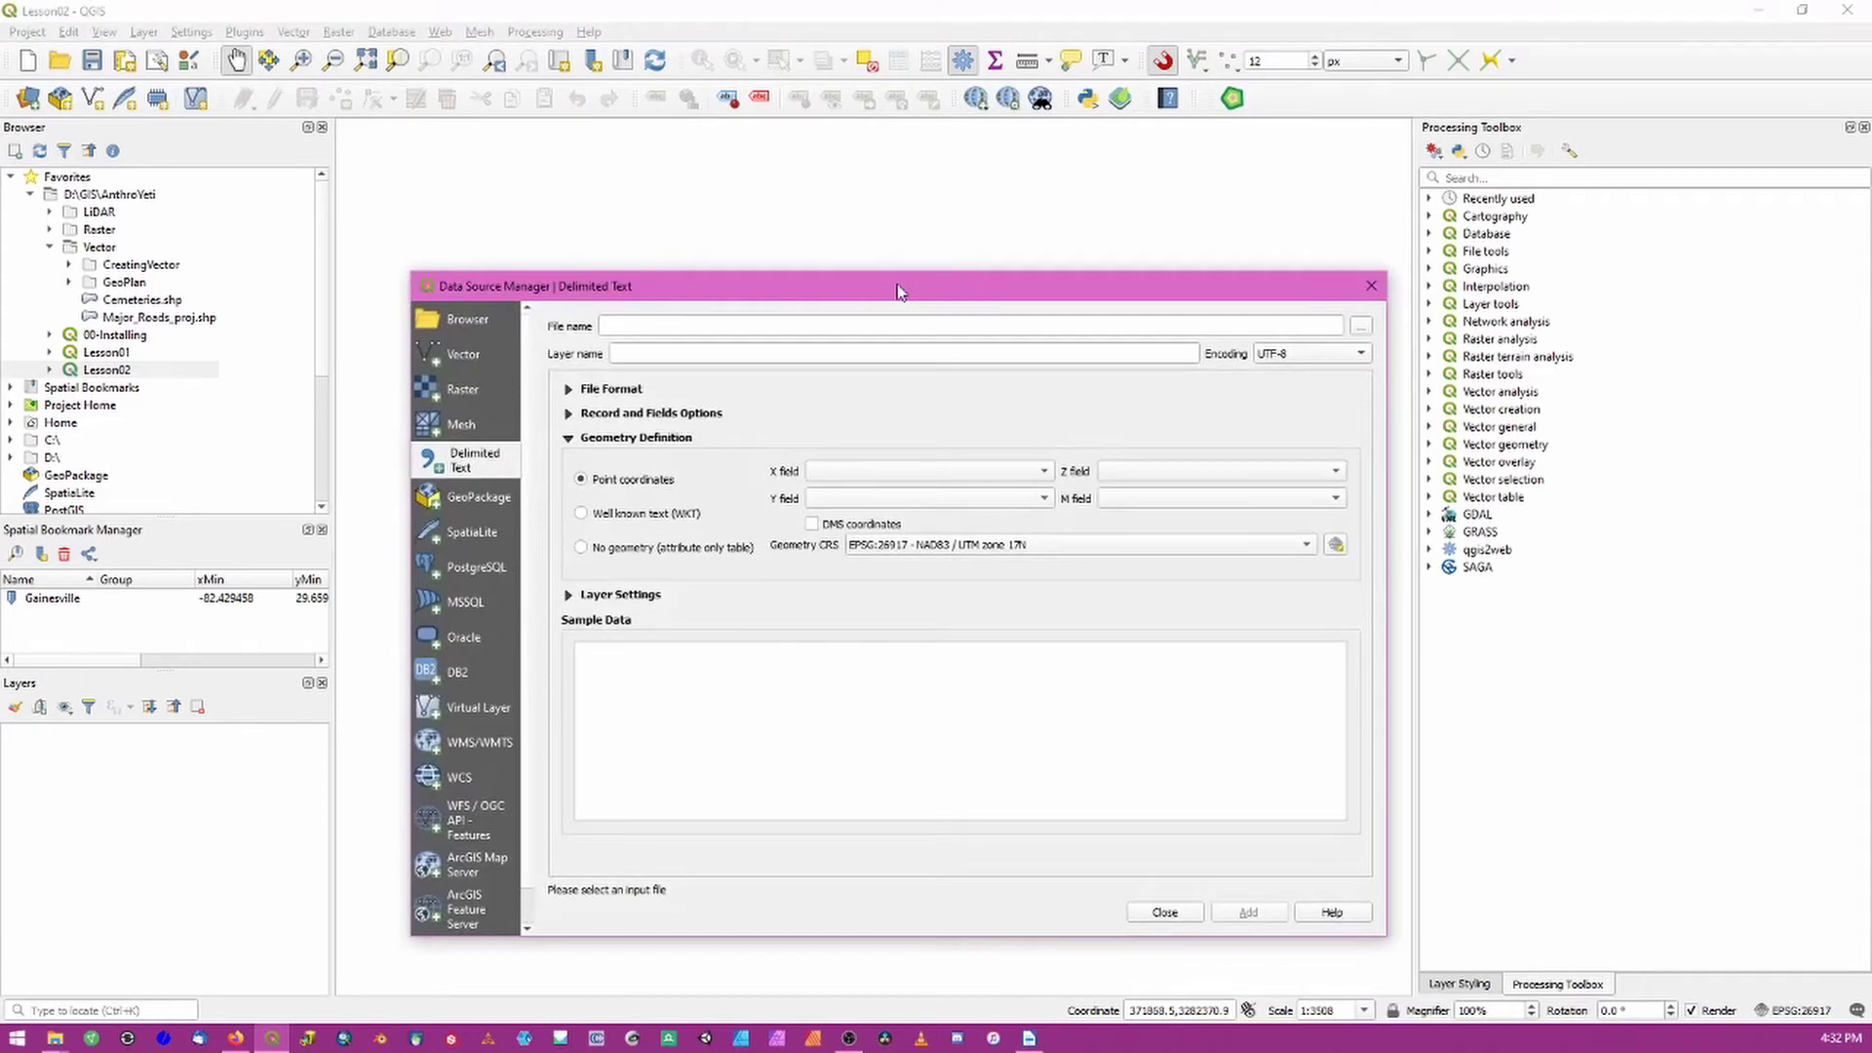
left_click_drag(899, 290, 766, 212)
left_click(1231, 252)
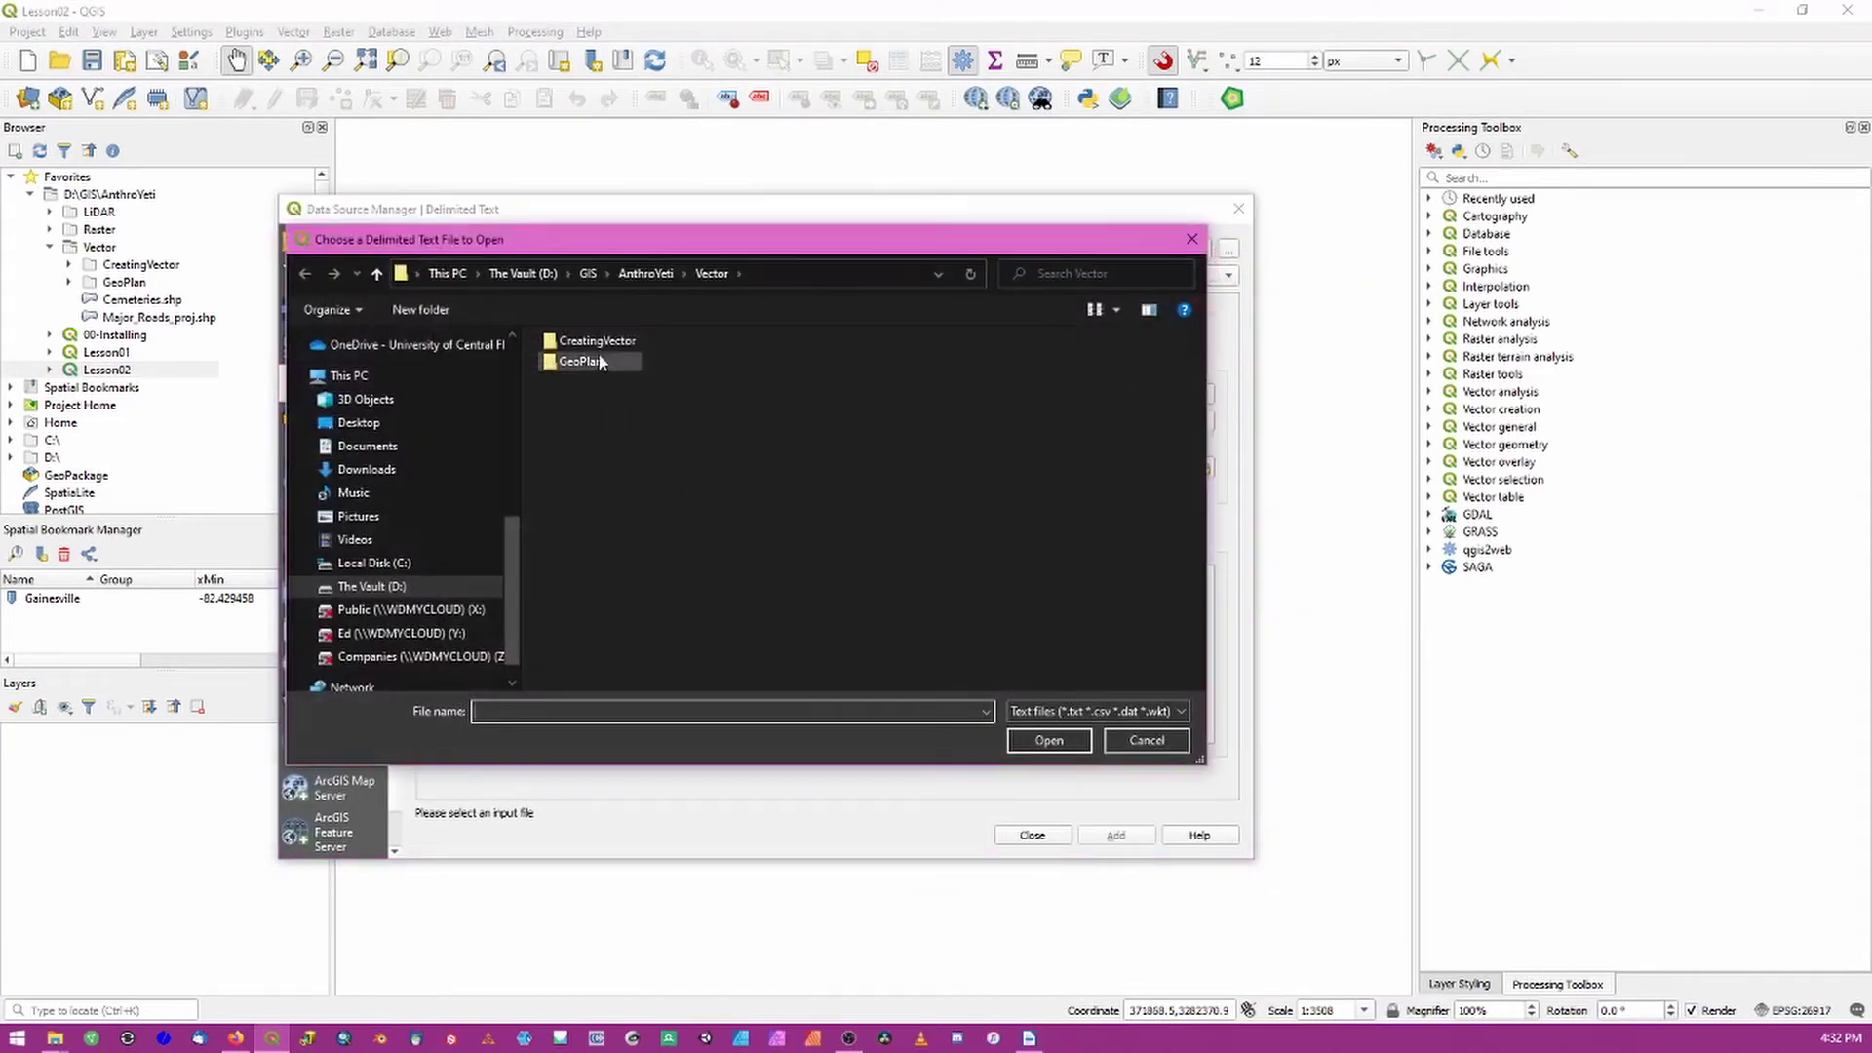
double_click(577, 335)
left_click(583, 341)
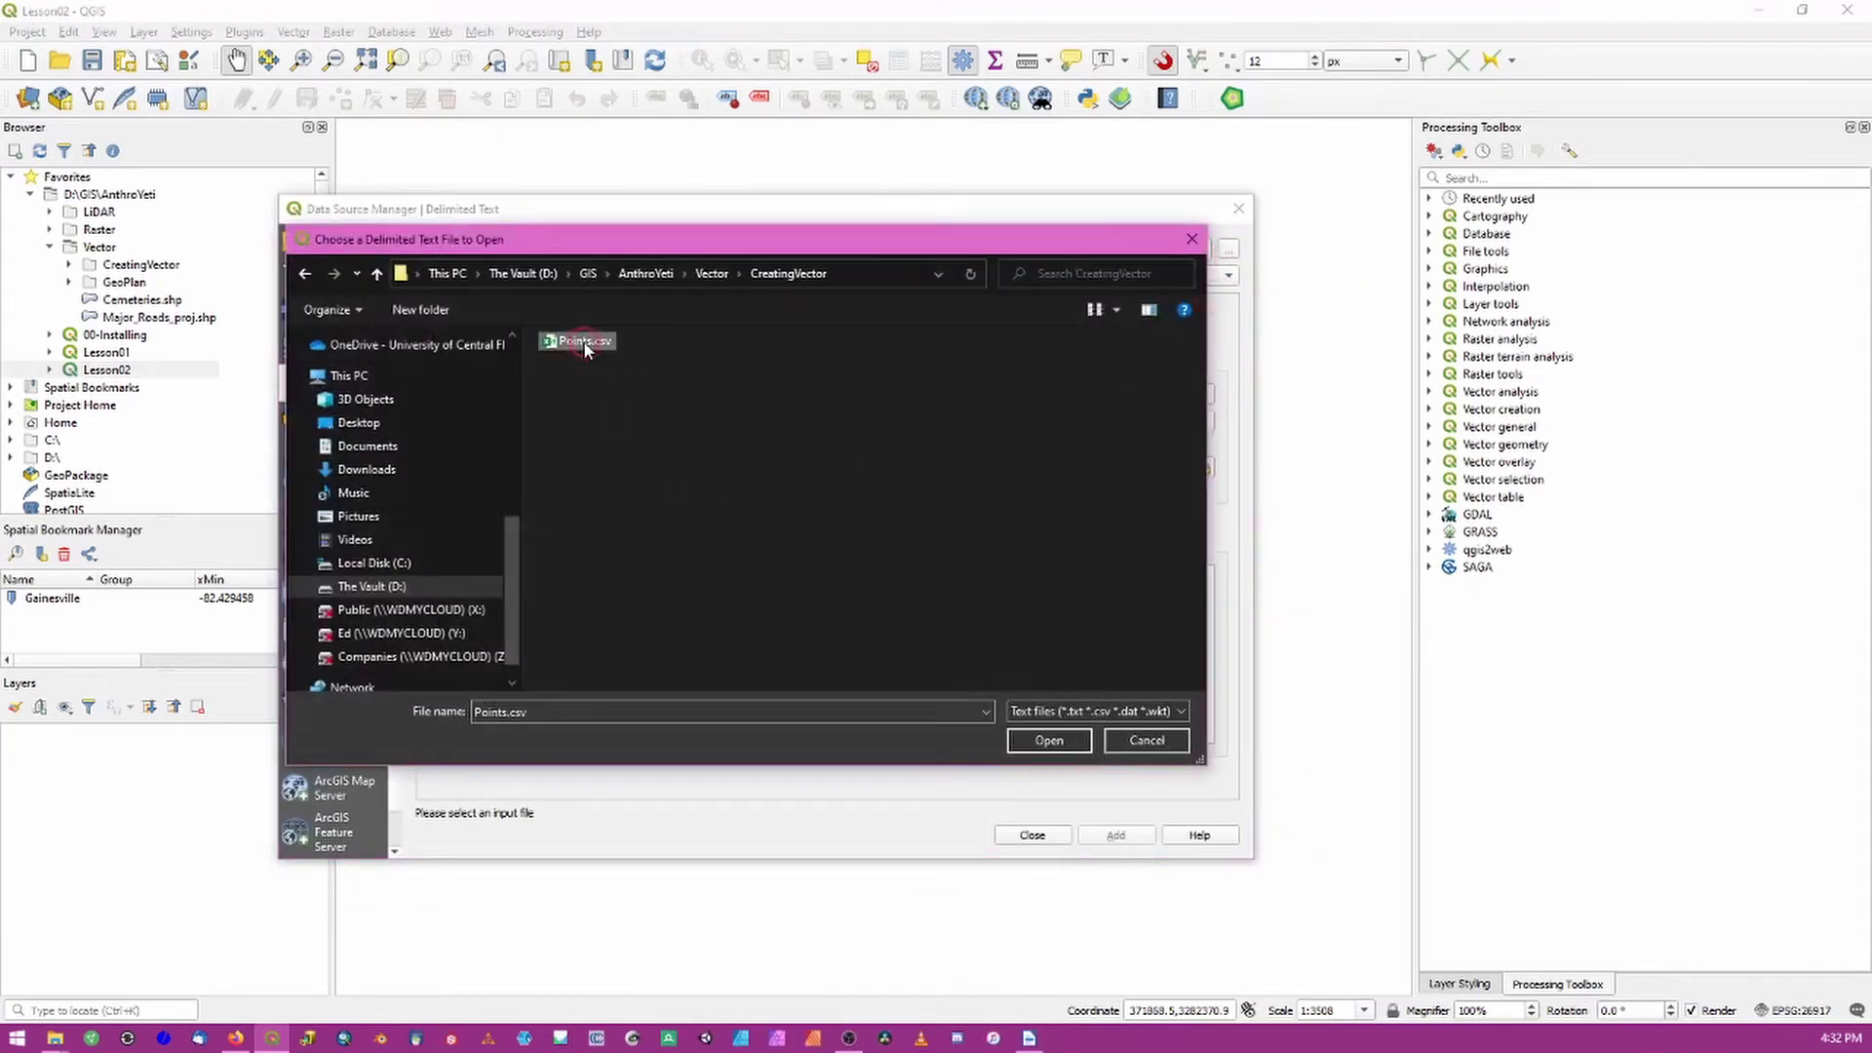
left_click(1040, 743)
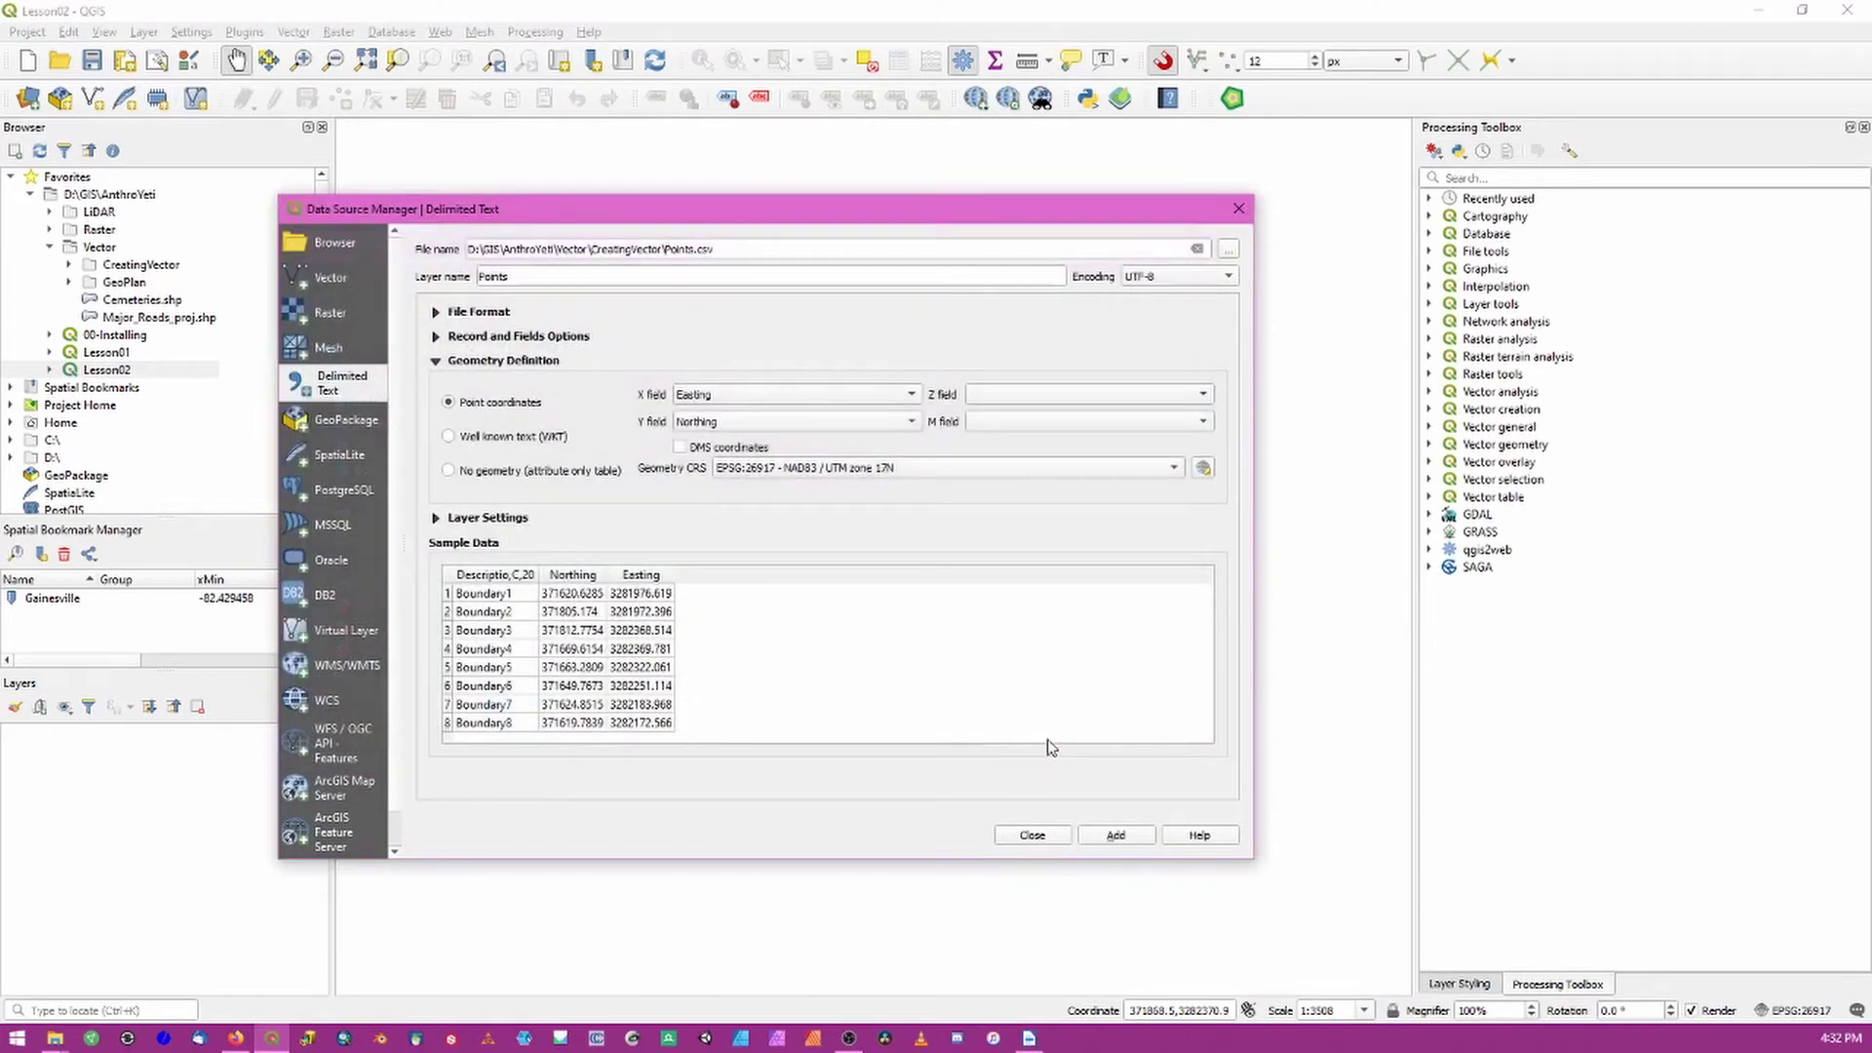
Step: Examine the sample data columns, the file format and the record and field options for the Points.csv import
left_click(497, 574)
left_click(573, 574)
left_click(641, 574)
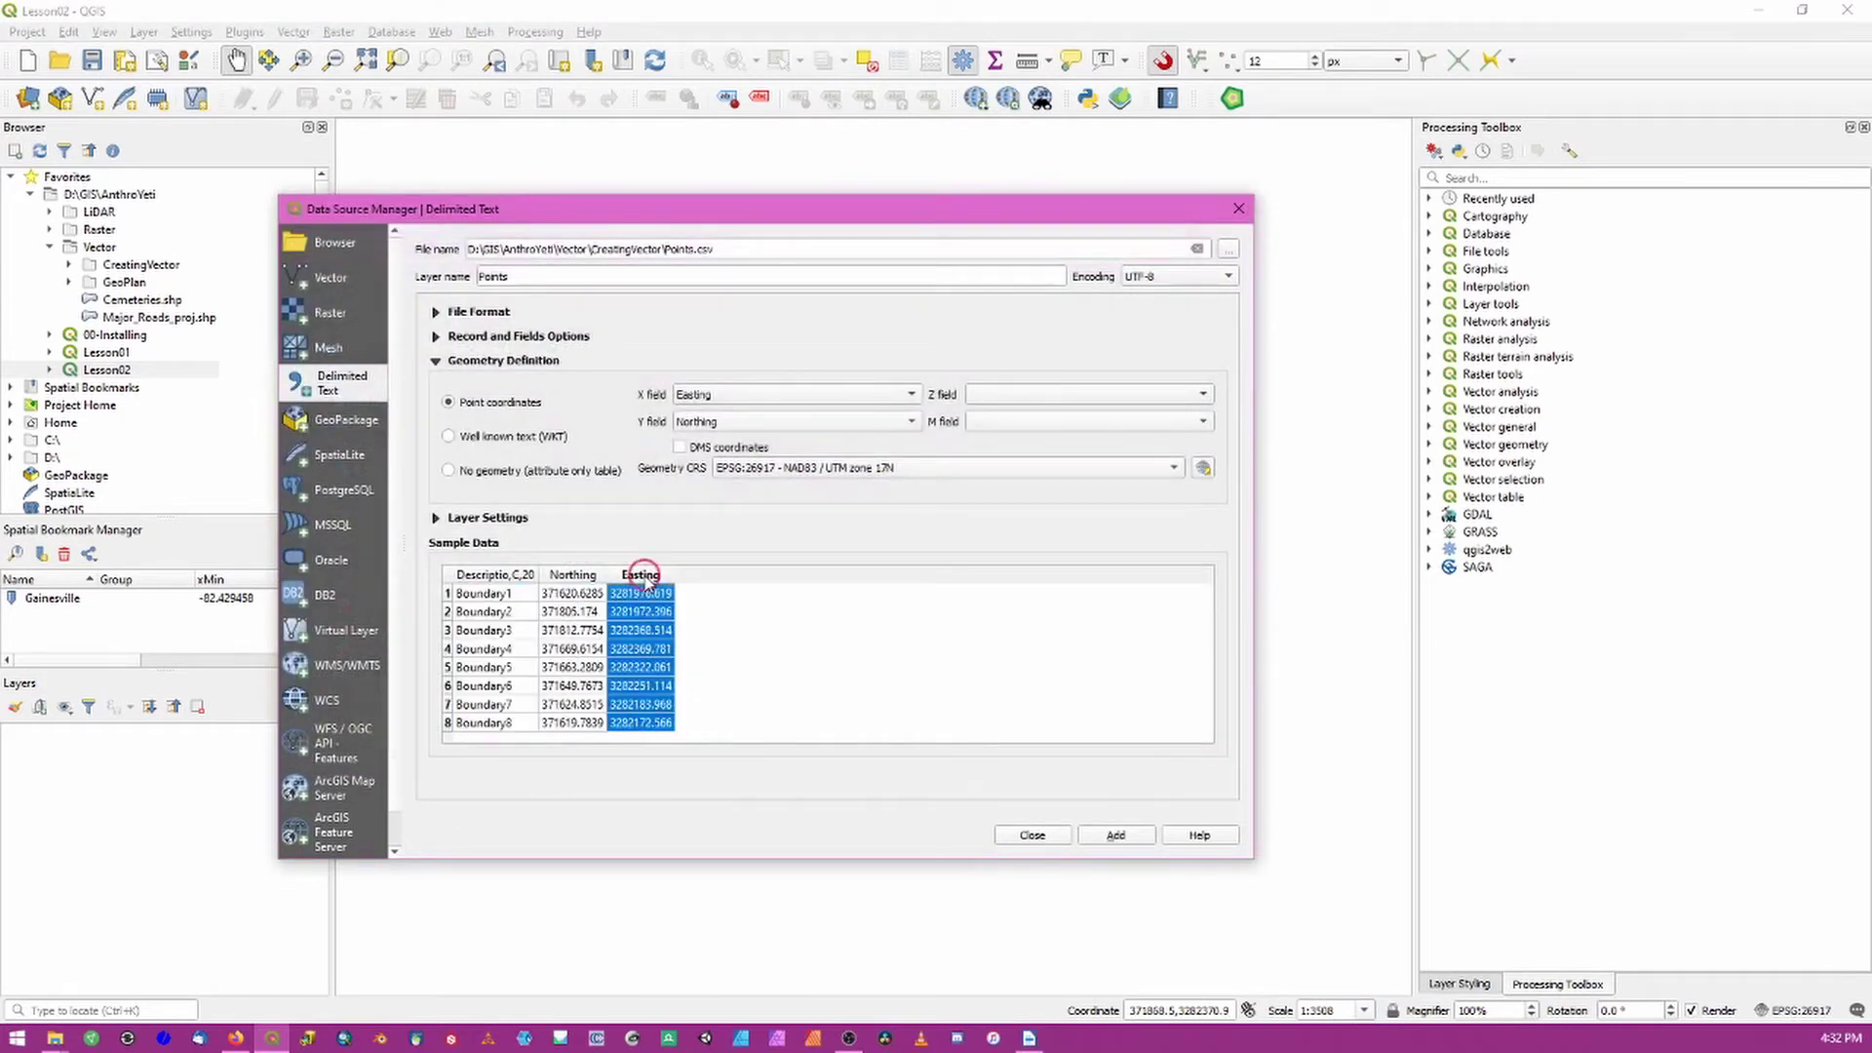
left_click(429, 601)
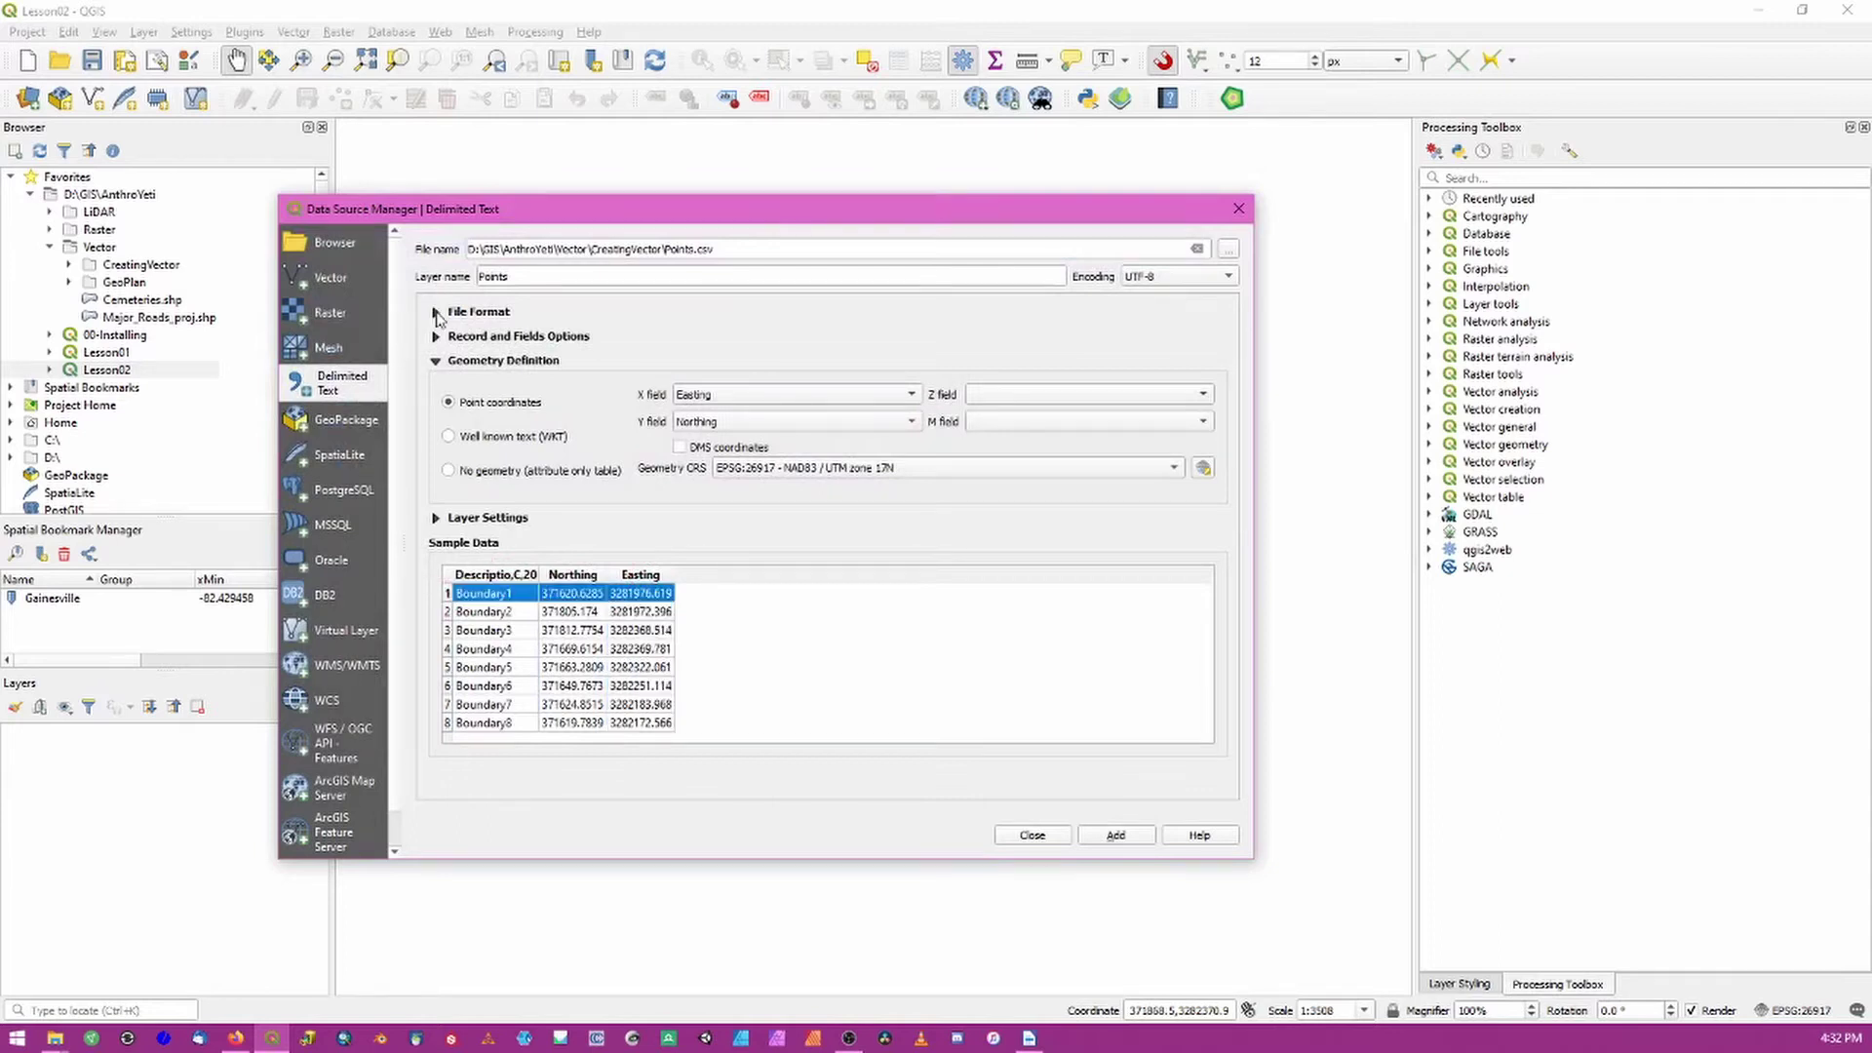
left_click(437, 313)
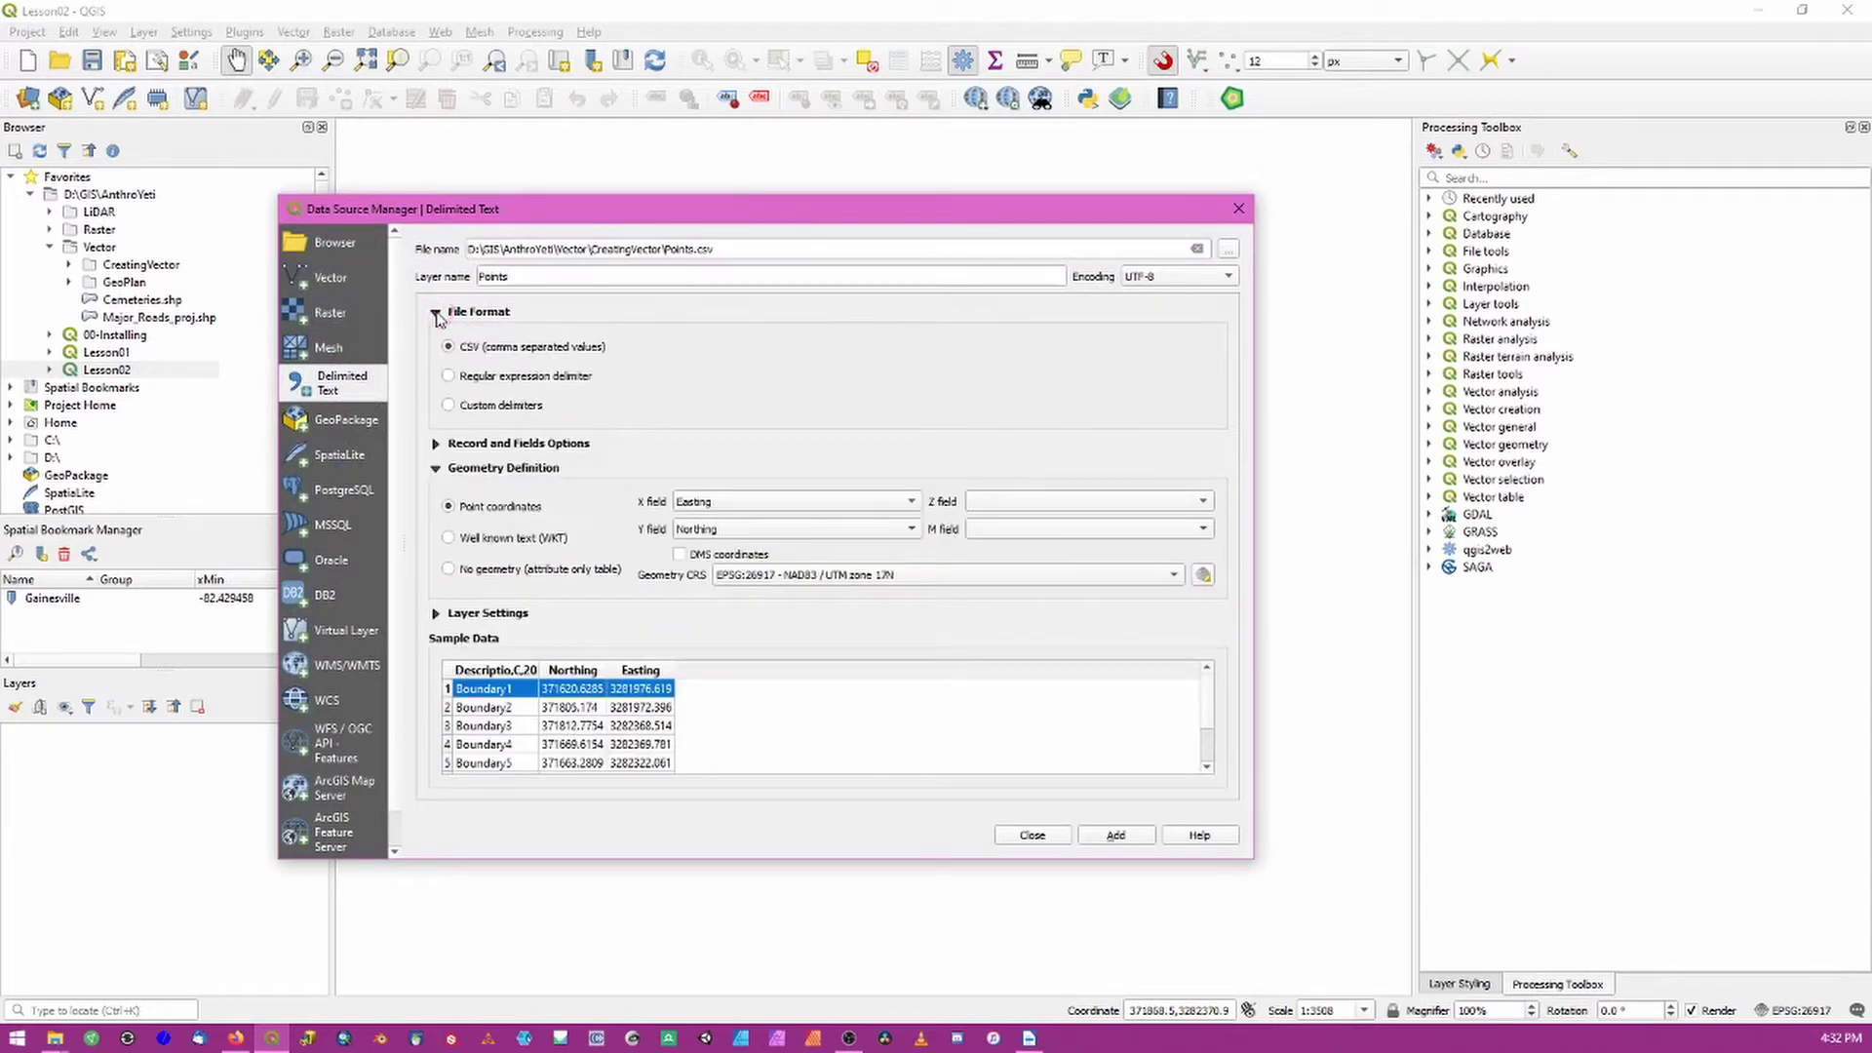
left_click(436, 313)
left_click(435, 336)
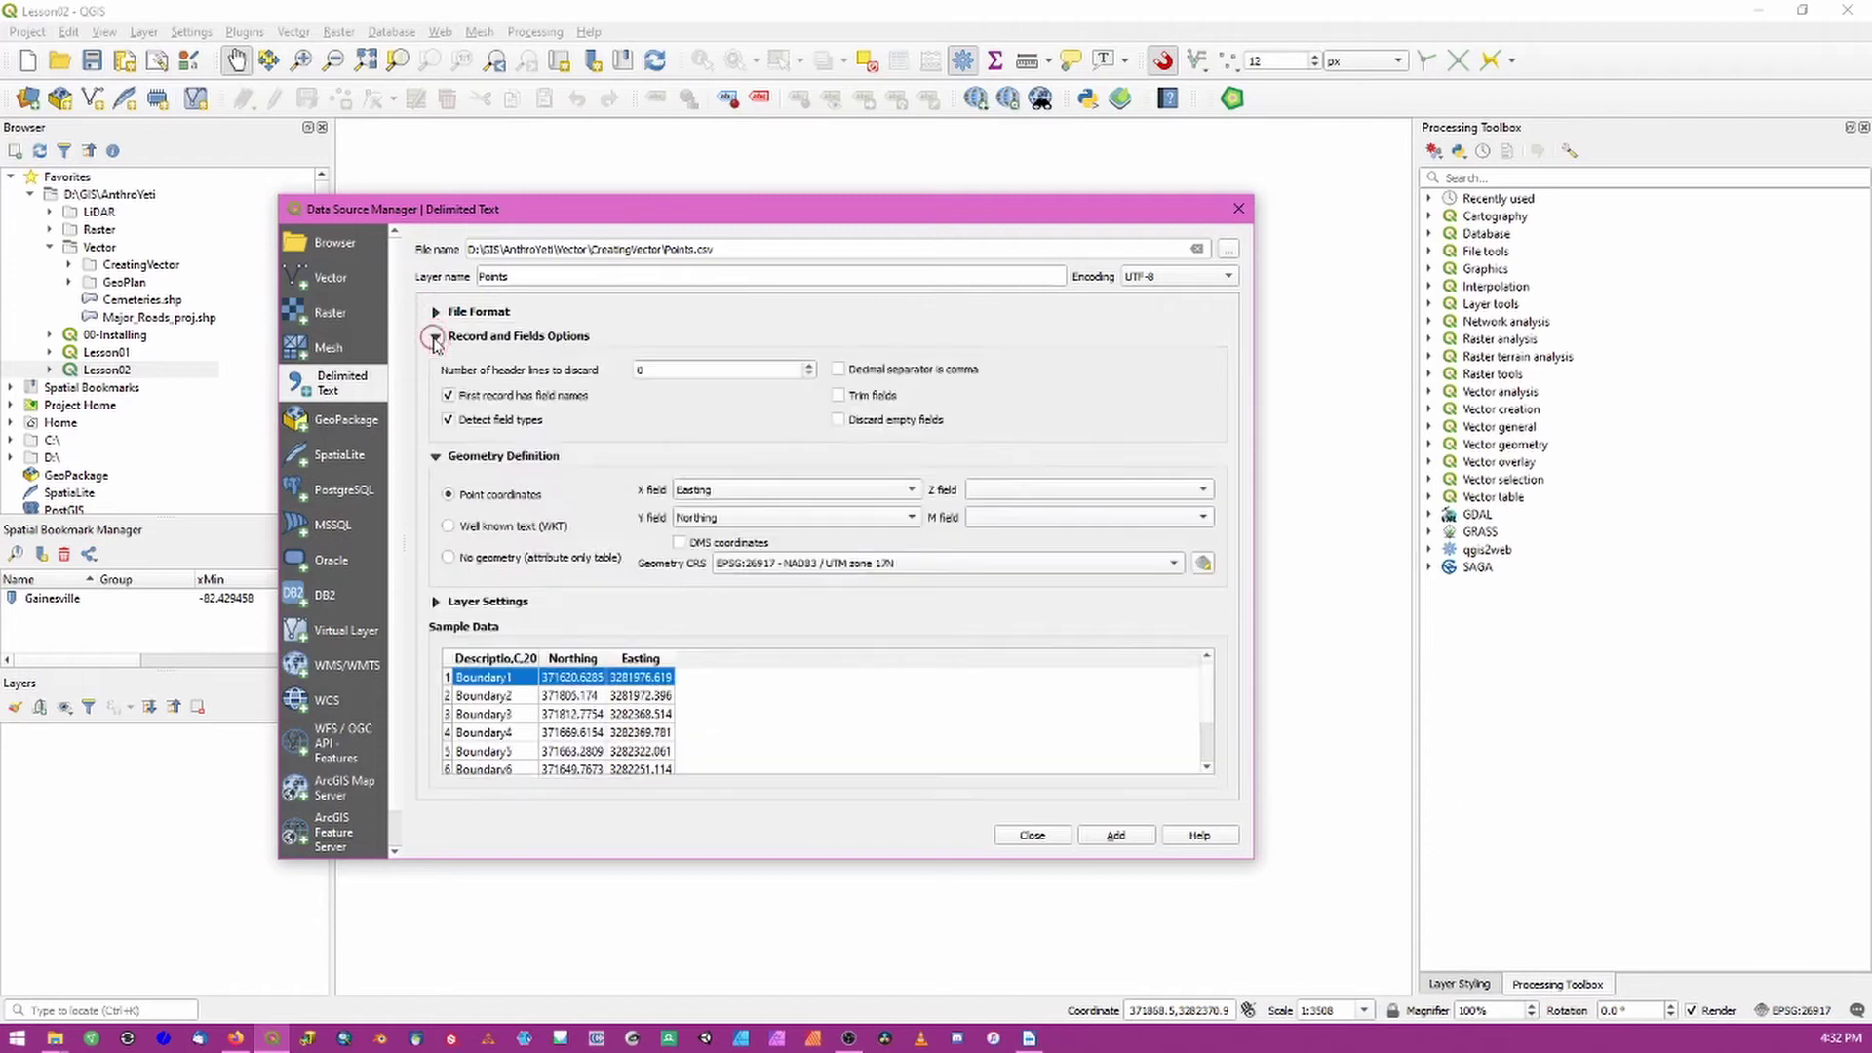
left_click(434, 338)
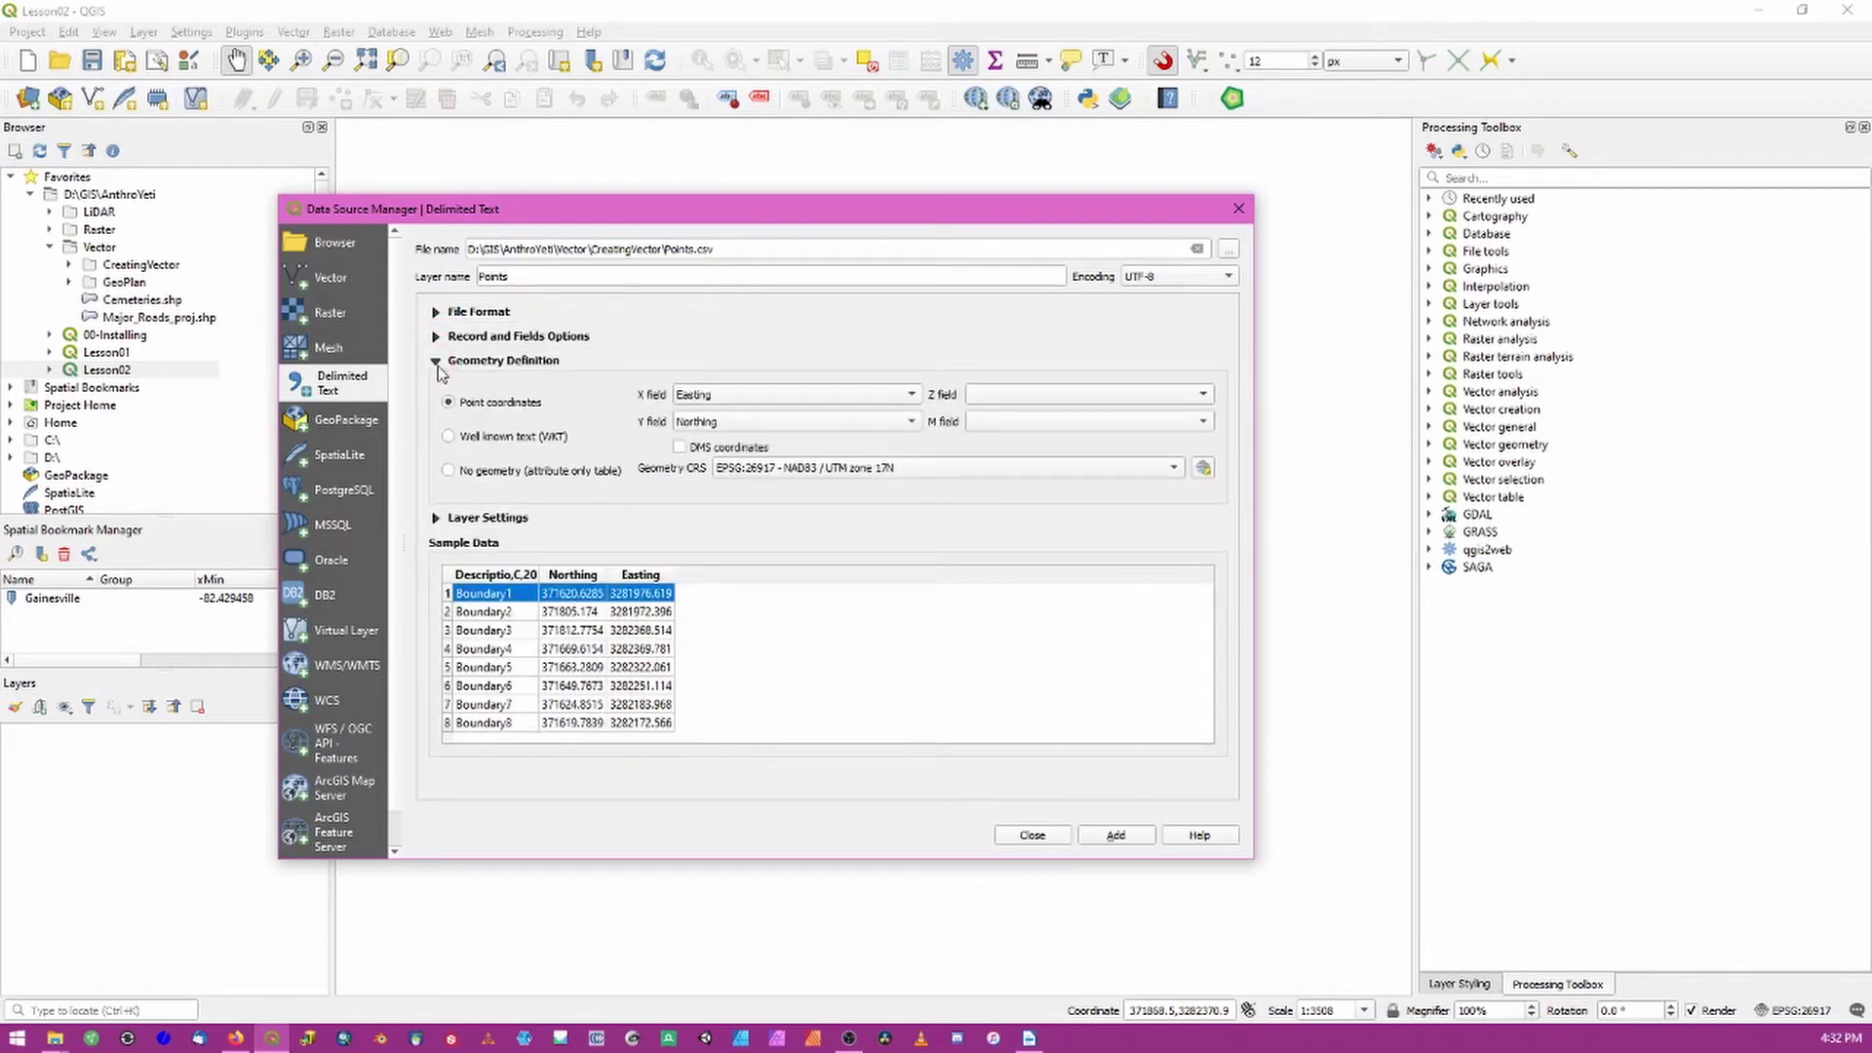
Step: Set the X field to Northing and the Y field to Easting, with NAD83 / UTM zone 17N (EPSG:26917) as the geometry CRS
left_click(747, 390)
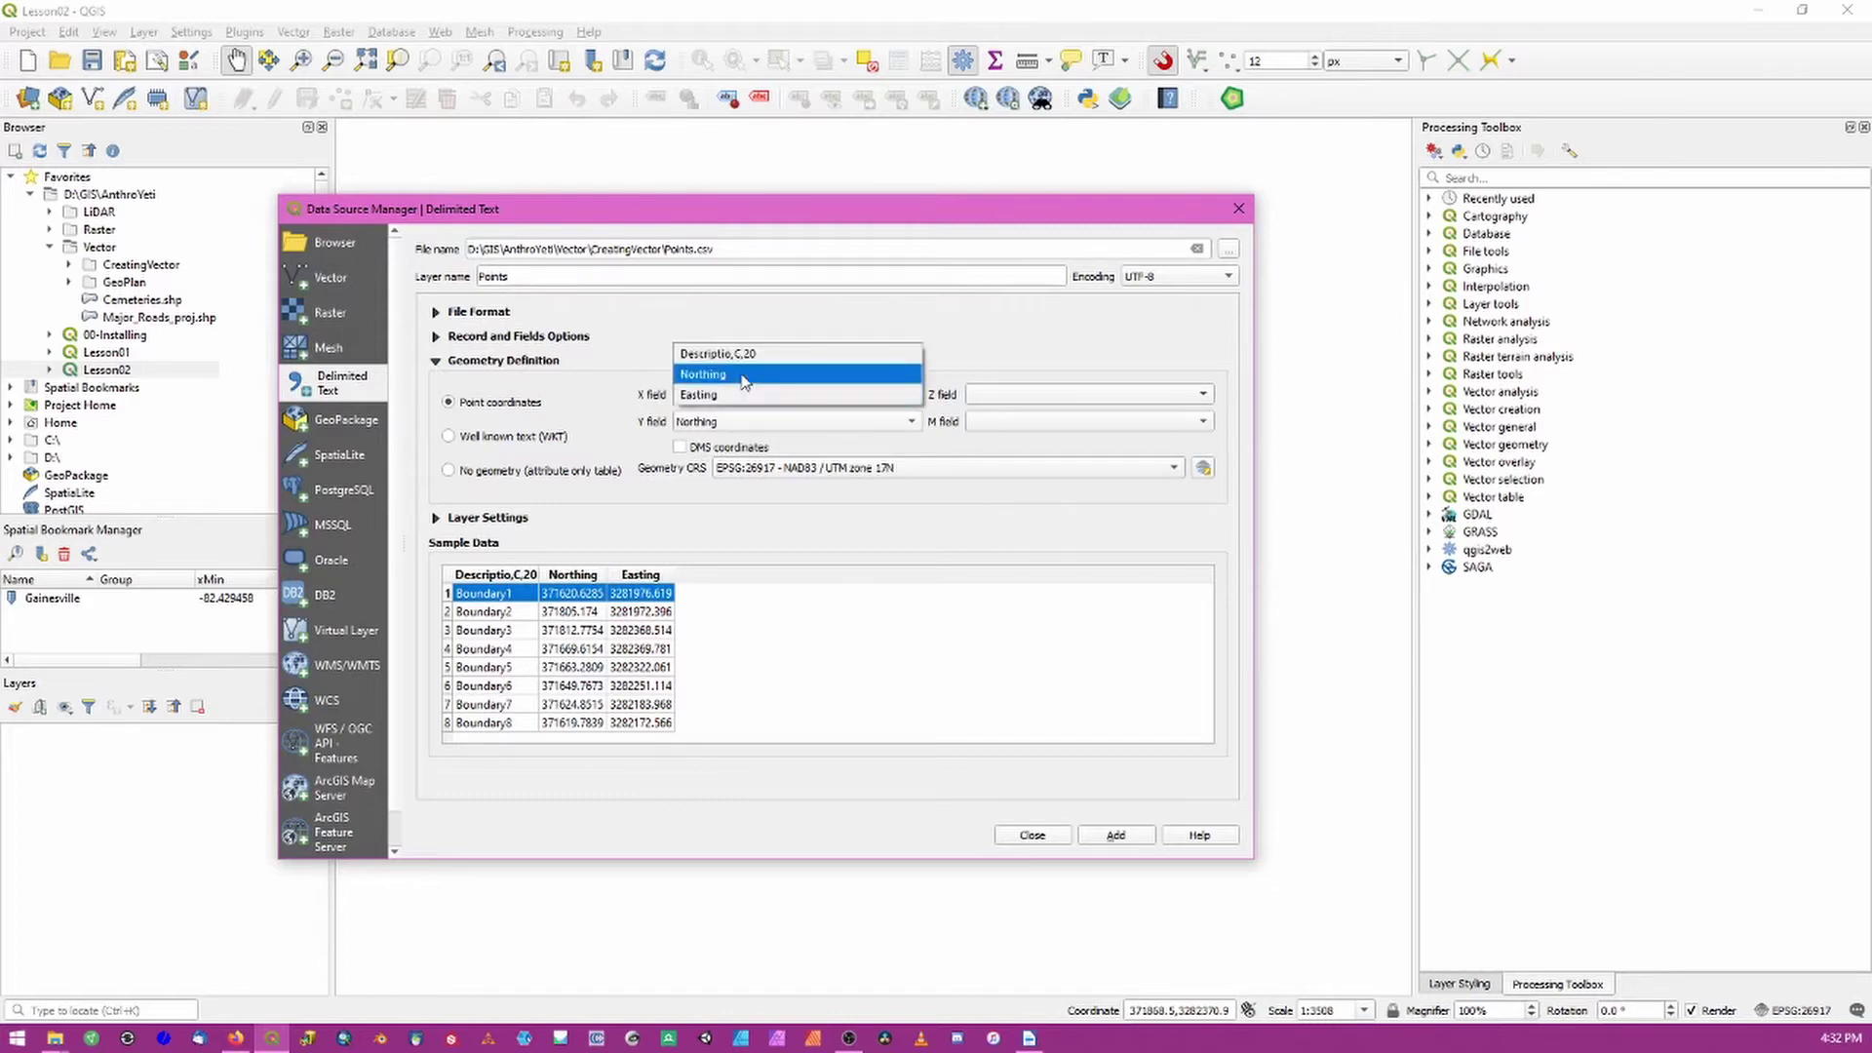
left_click(745, 376)
left_click(724, 422)
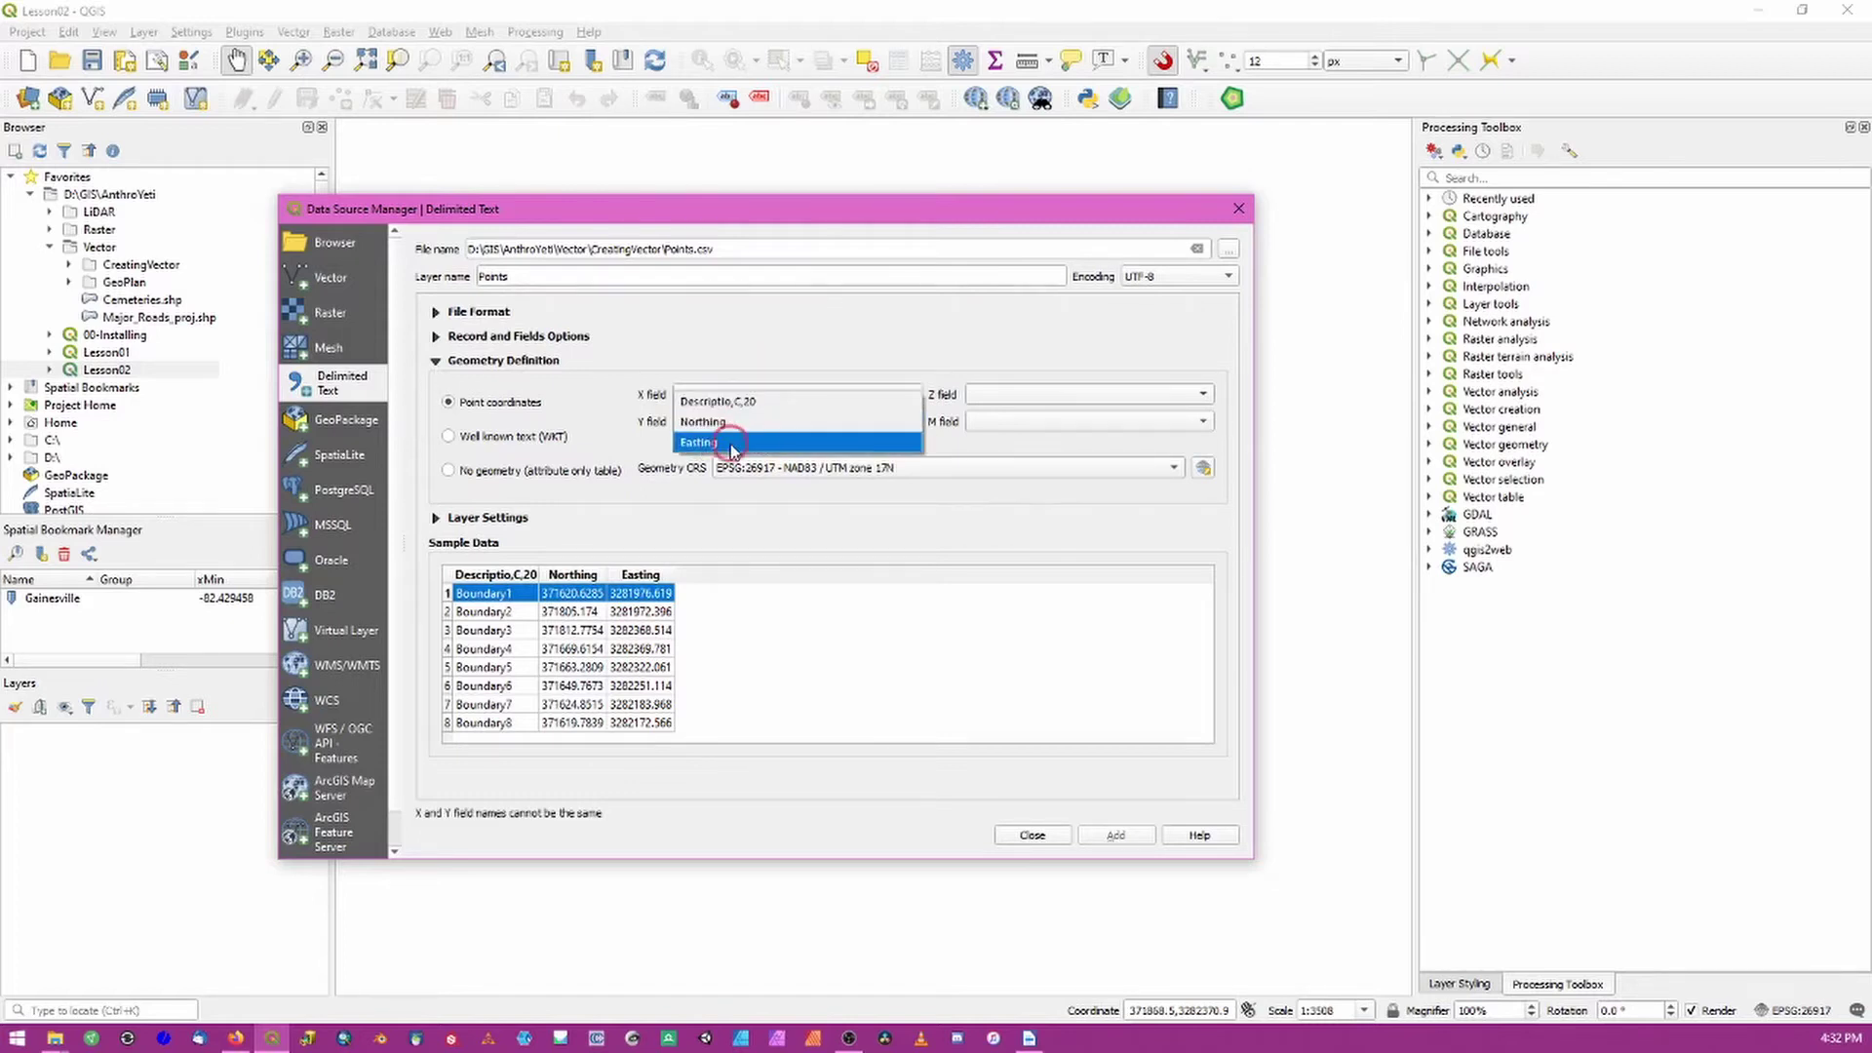
left_click(733, 444)
left_click(1205, 469)
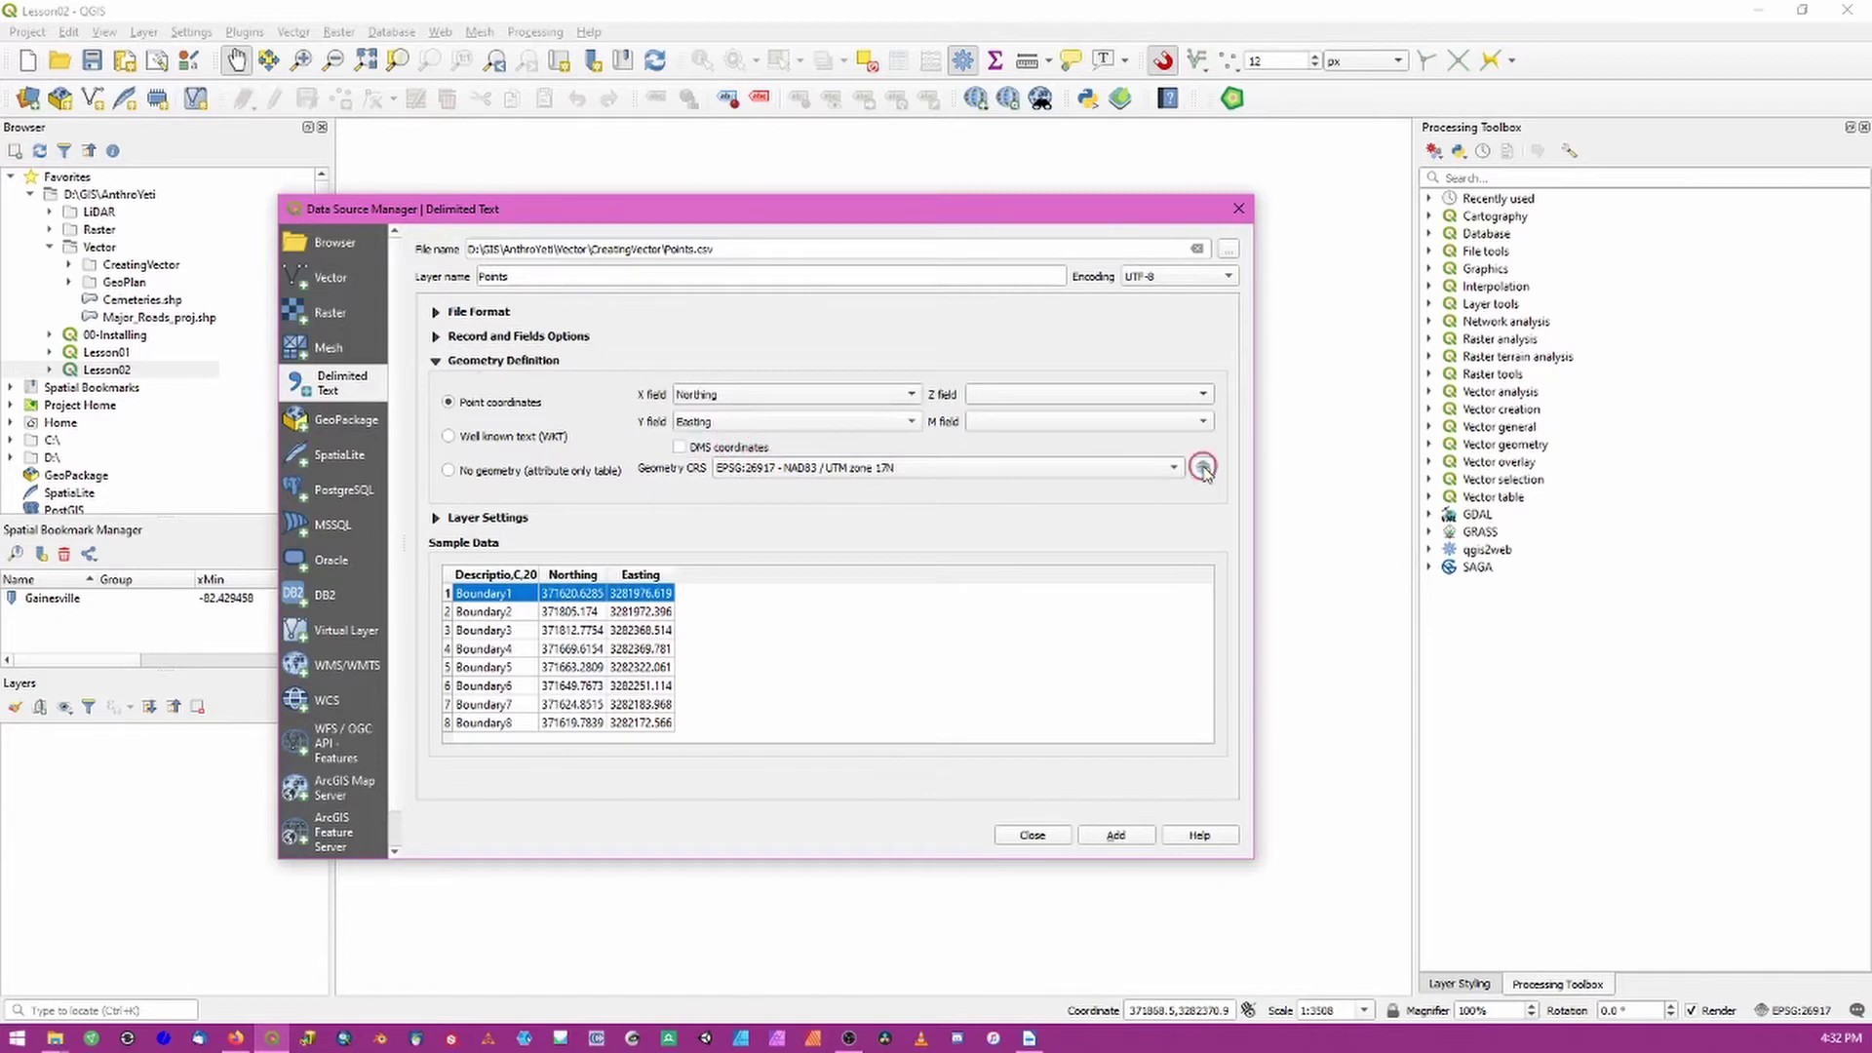
left_click(1015, 781)
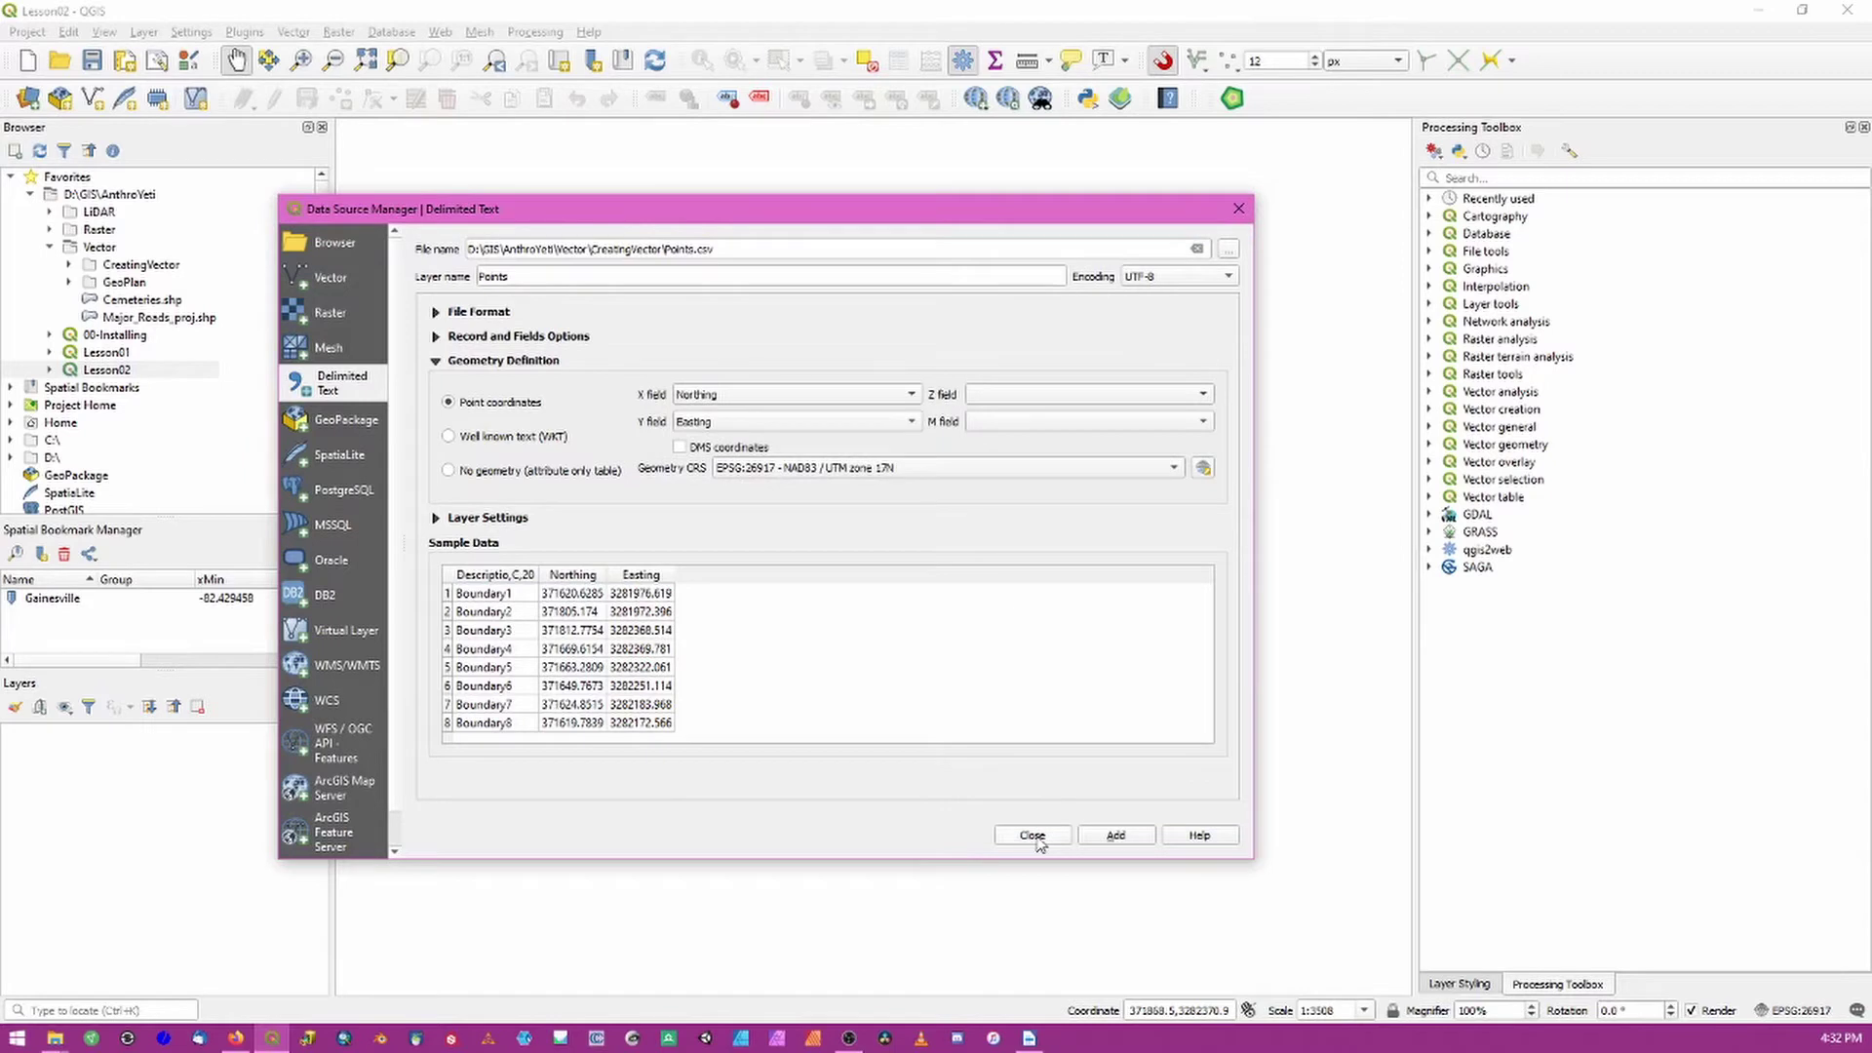
Step: Add the Points layer to the map, close the data source dialog and select the new layer
left_click(1116, 835)
left_click(1031, 835)
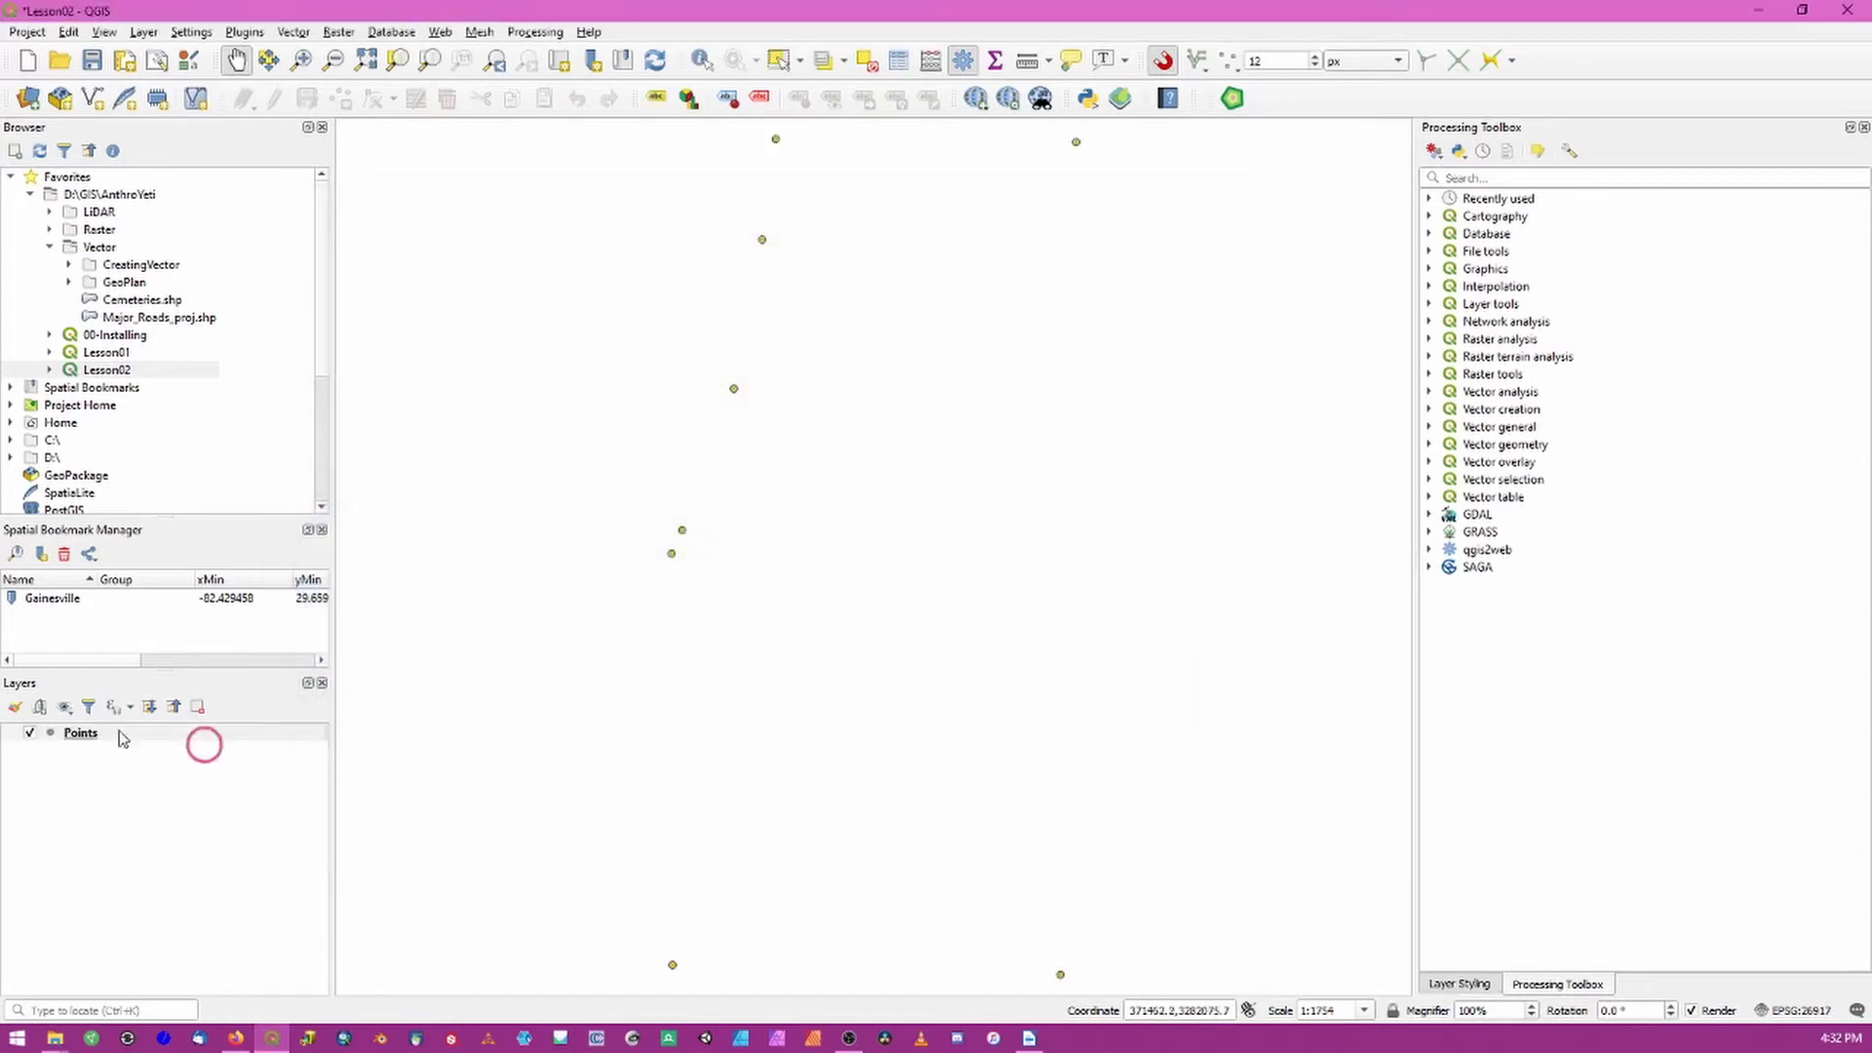
left_click(78, 732)
scroll(900, 632, "down", 1)
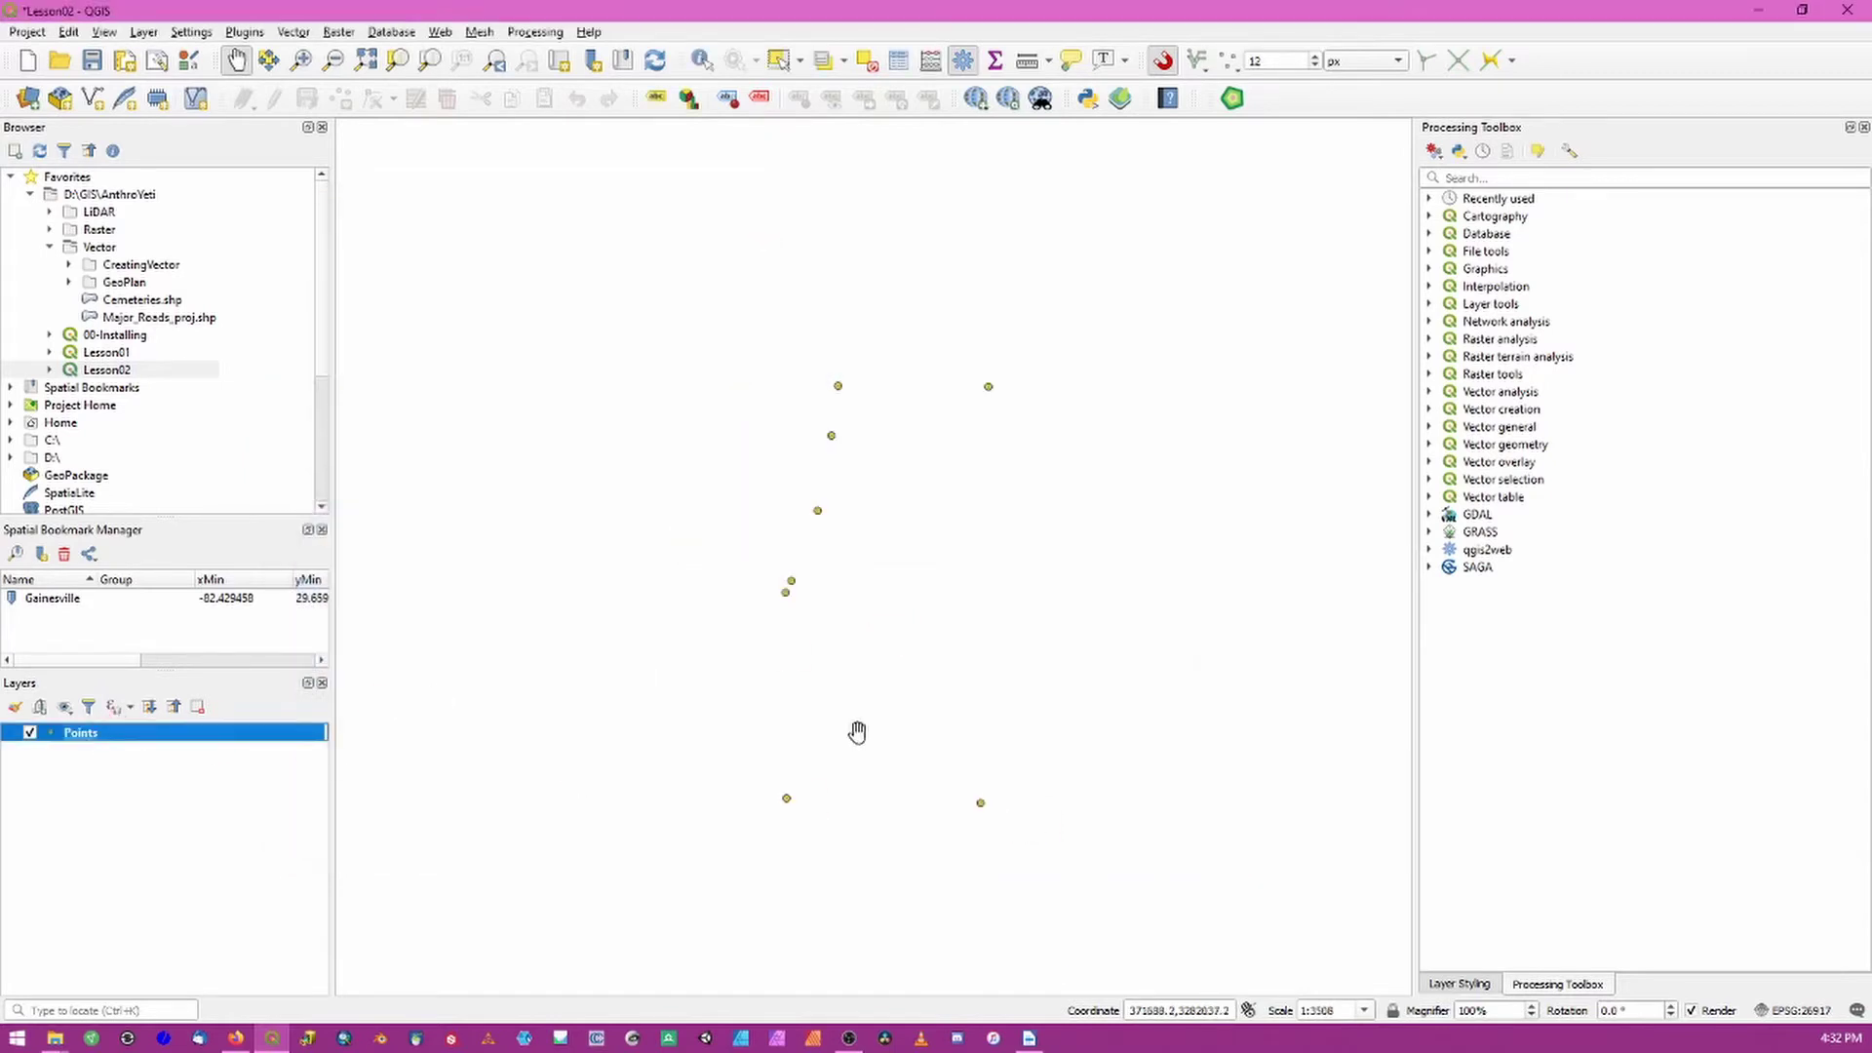
scroll(856, 724, "up", 1)
scroll(859, 712, "down", 1)
left_click_drag(874, 707, 873, 710)
Step: Set the size of the Points layer's simple marker to 3 millimeters
left_click(1460, 983)
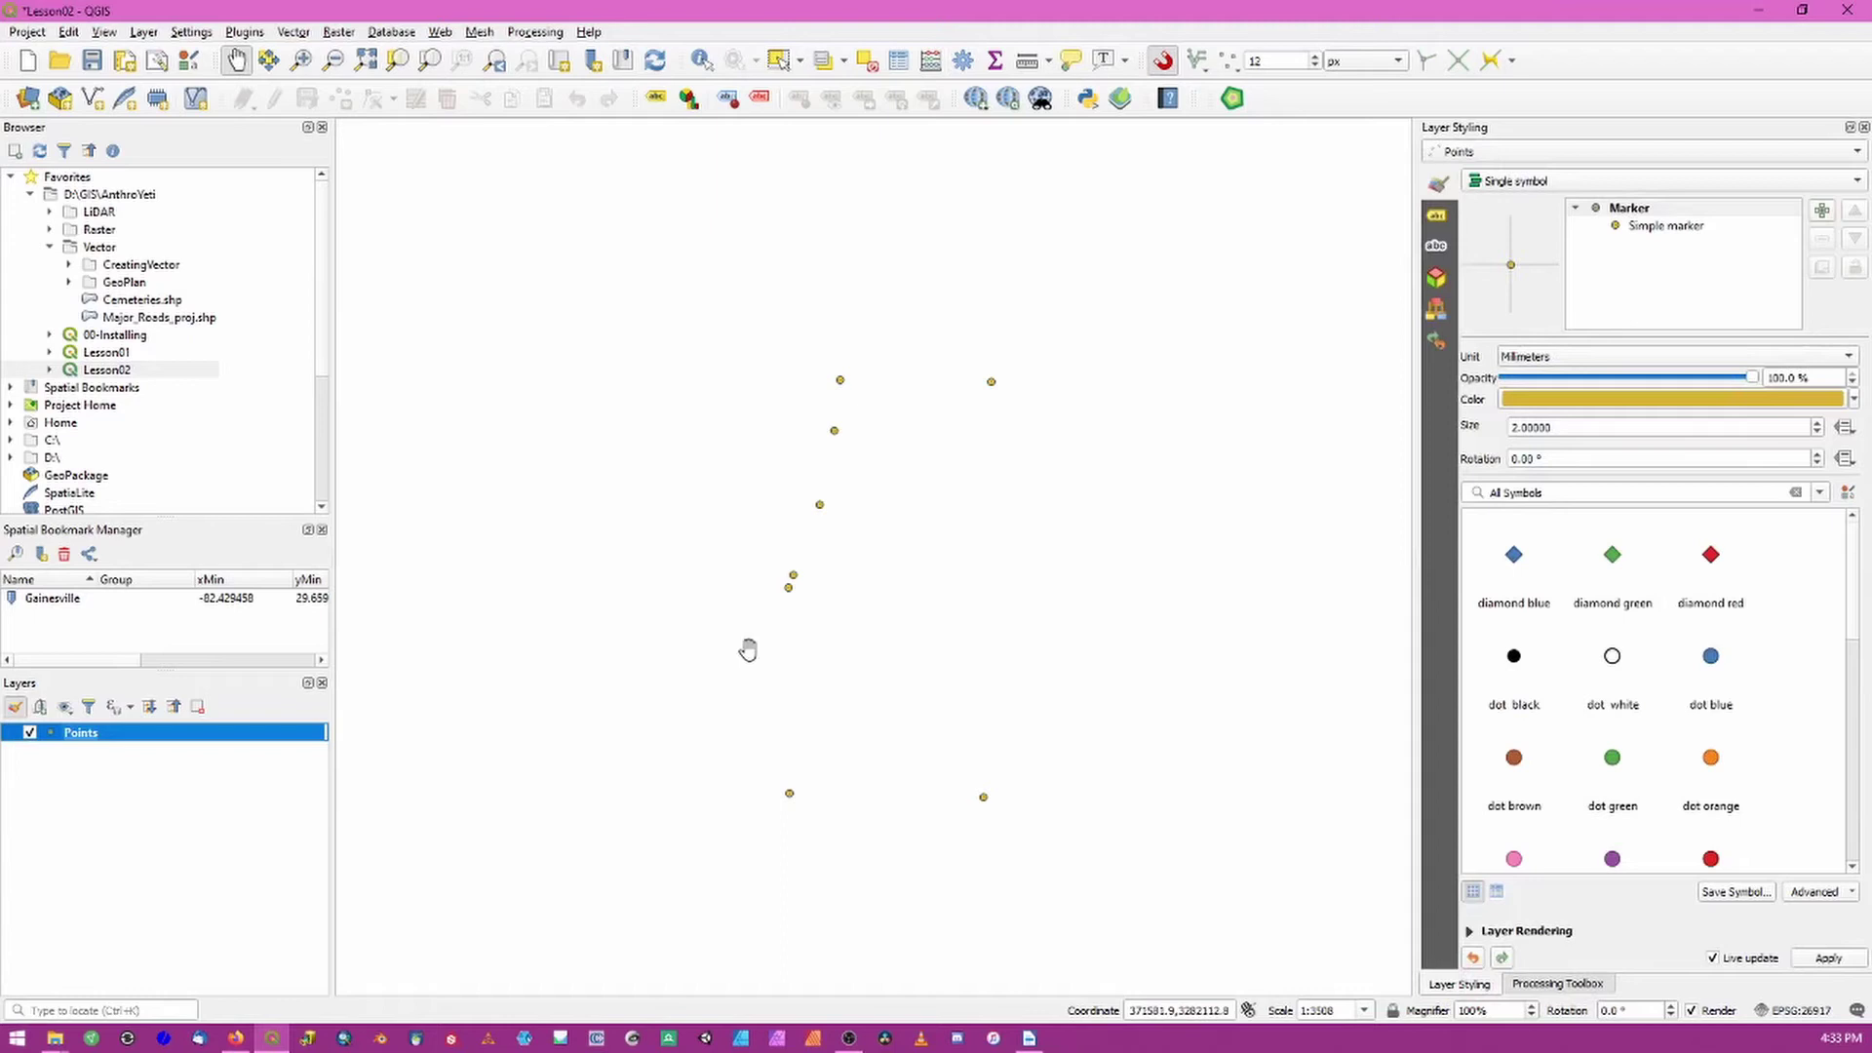
left_click(1706, 226)
left_click(1790, 424)
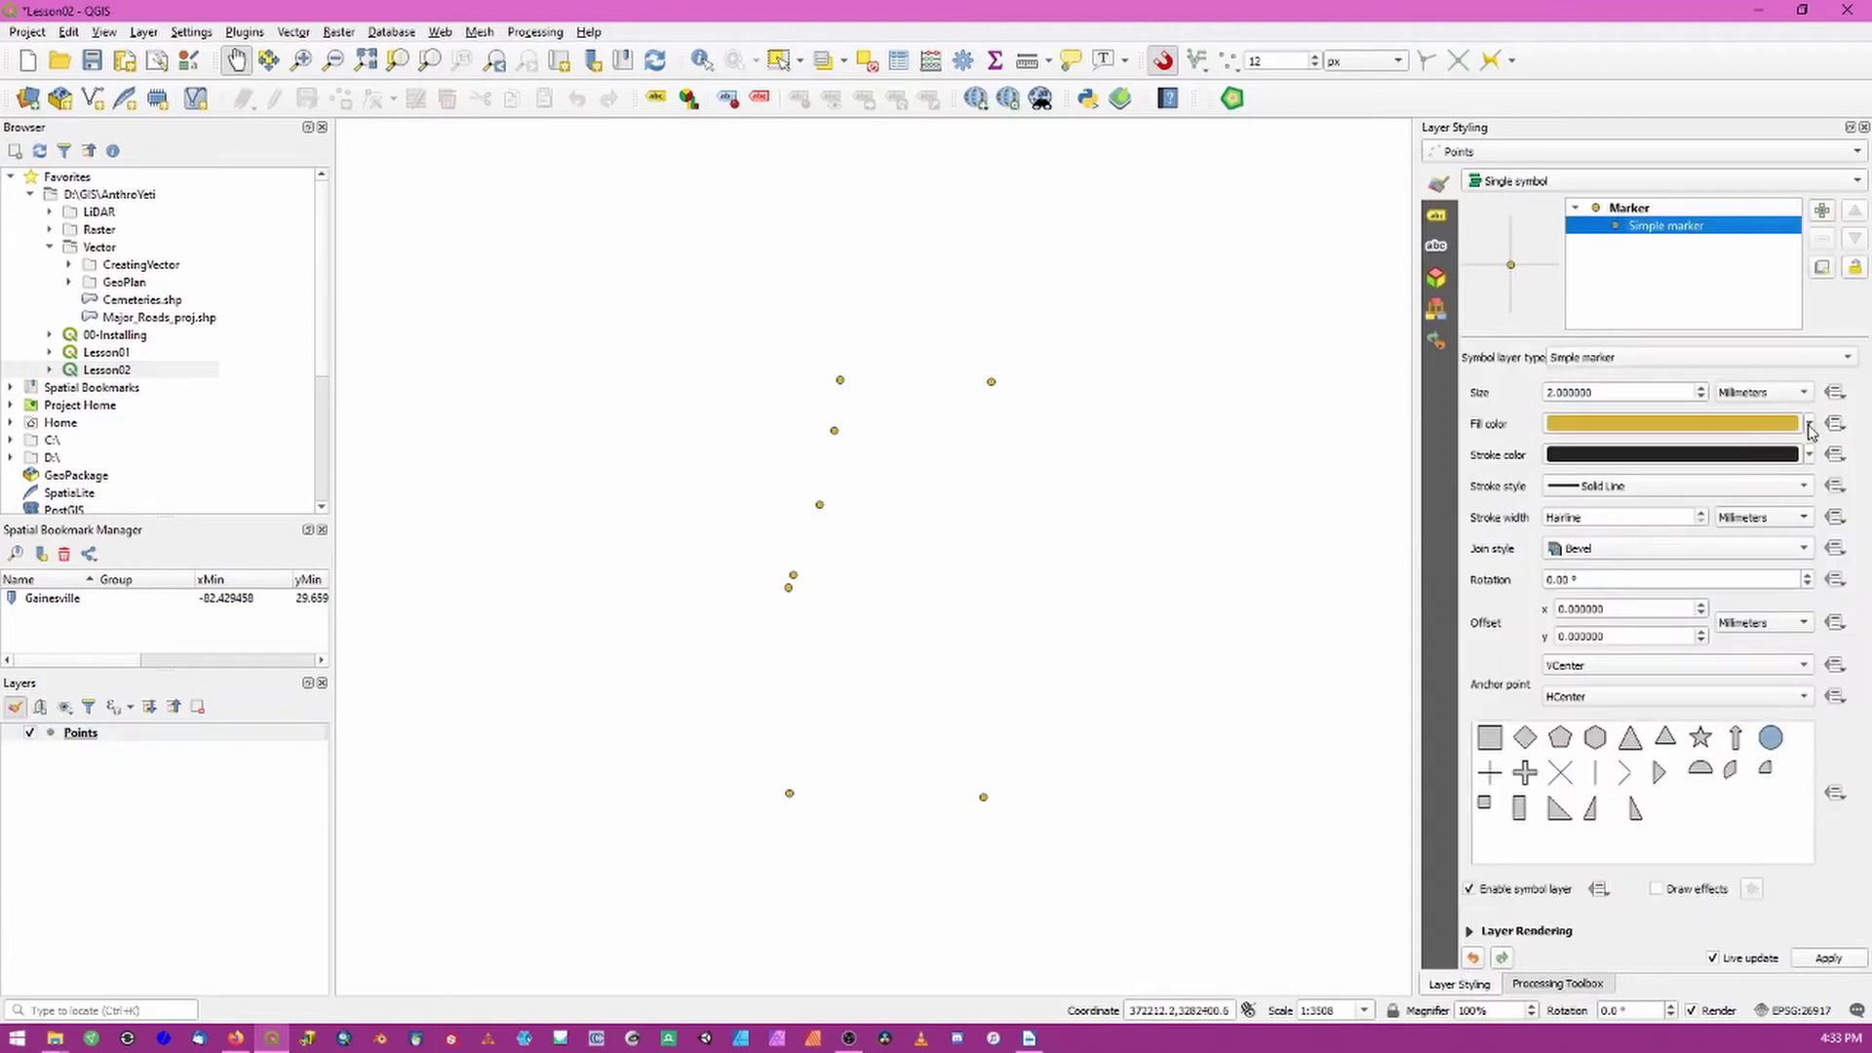
left_click(1811, 424)
left_click(1646, 404)
left_click(1503, 425)
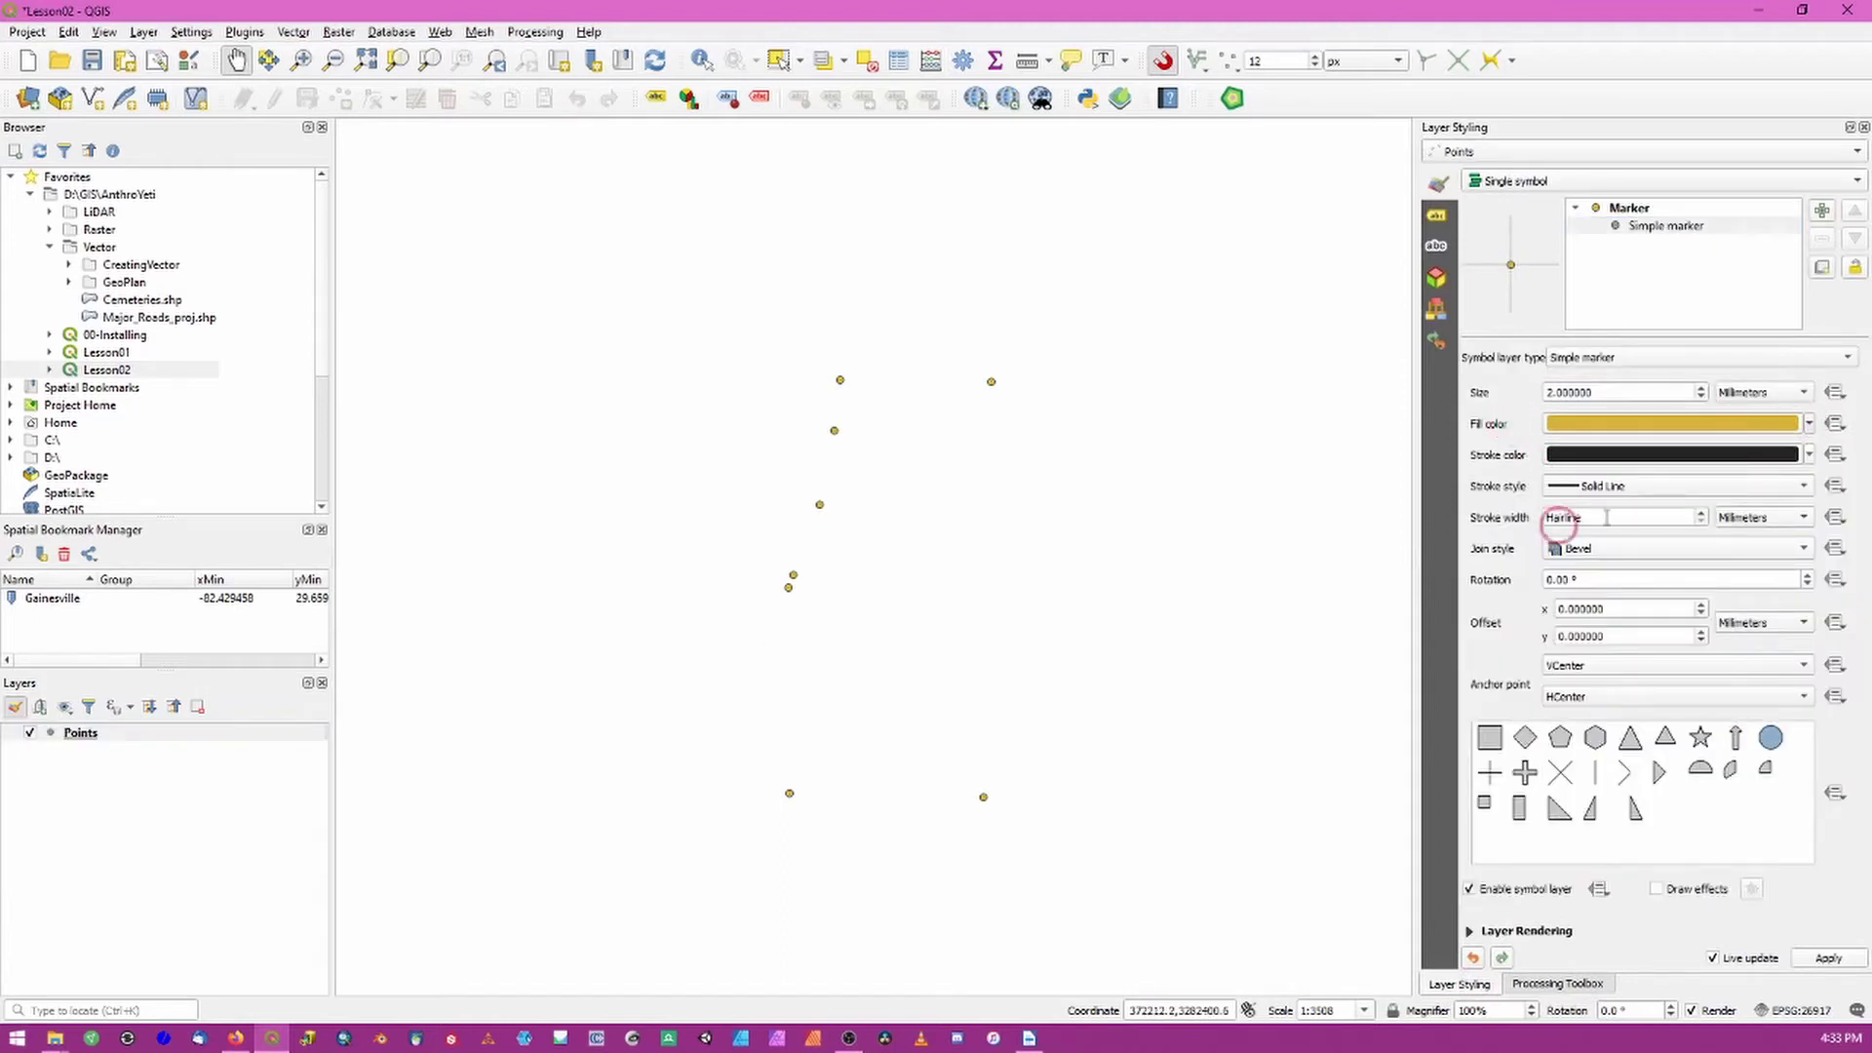
left_click_drag(1621, 391, 1467, 375)
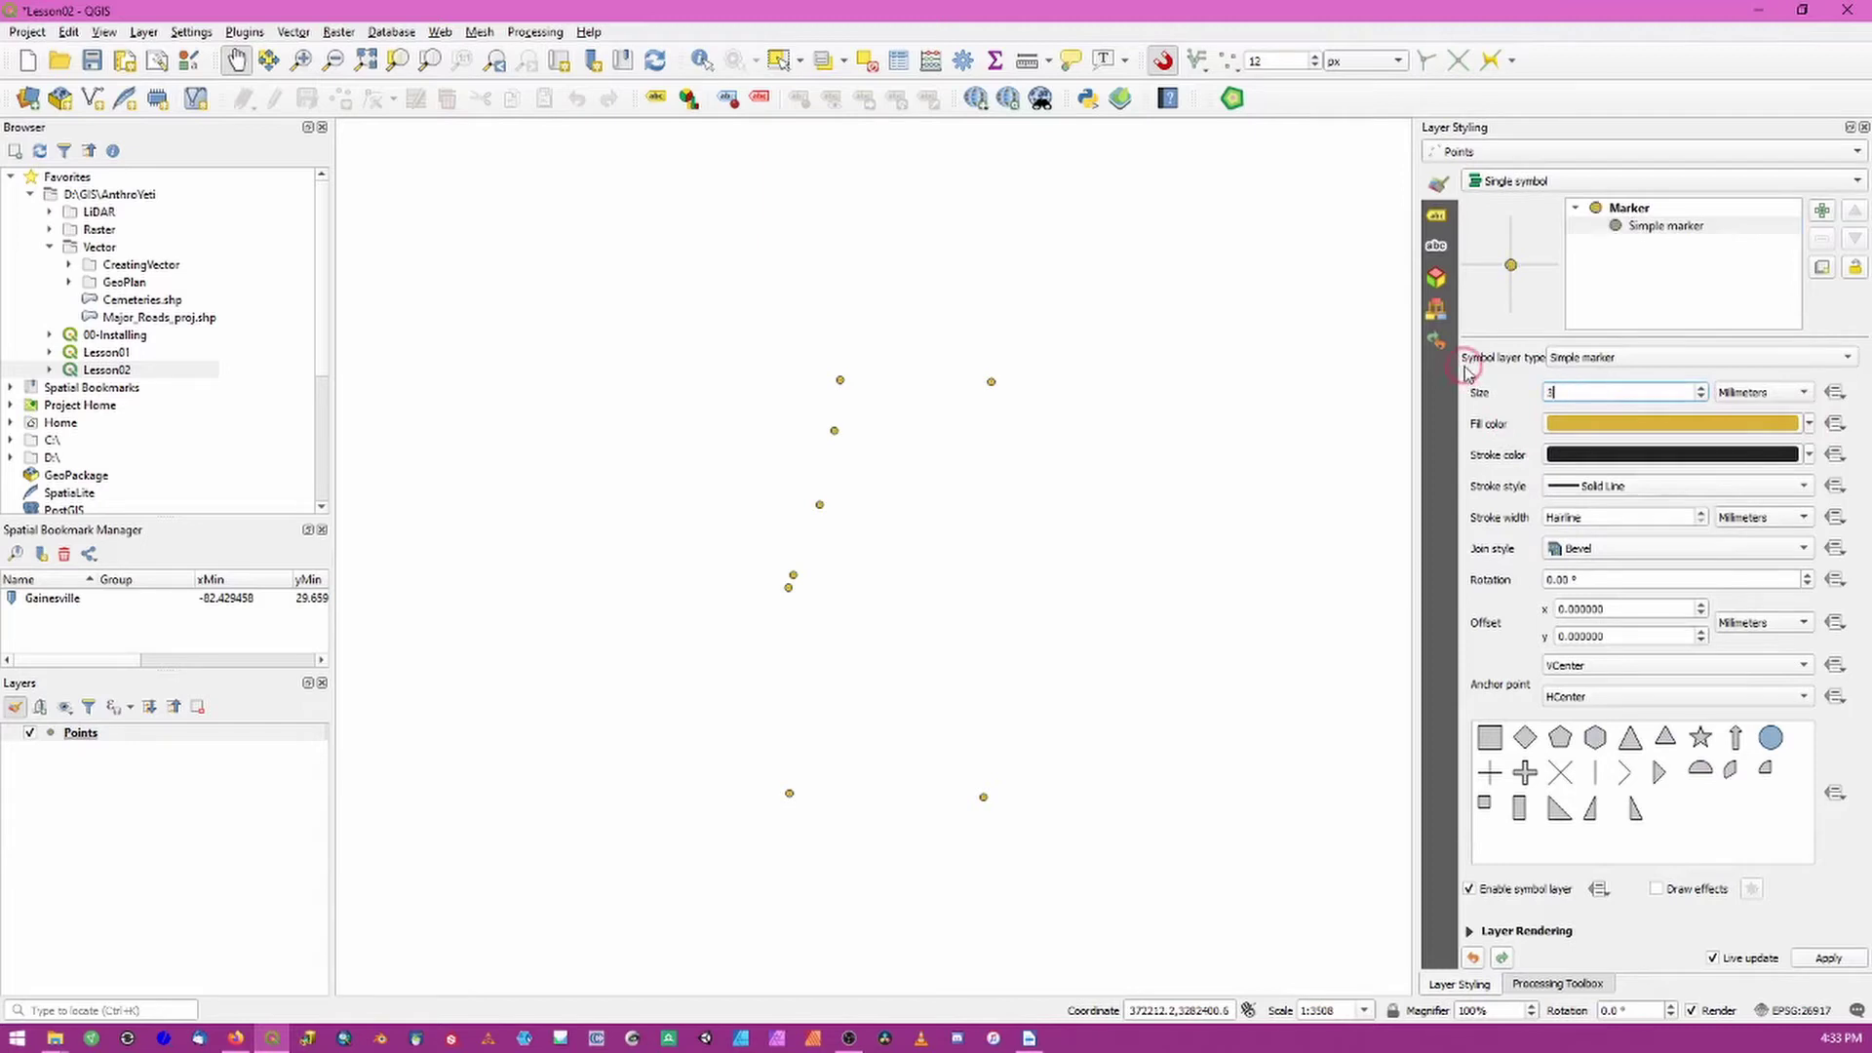
key("Up")
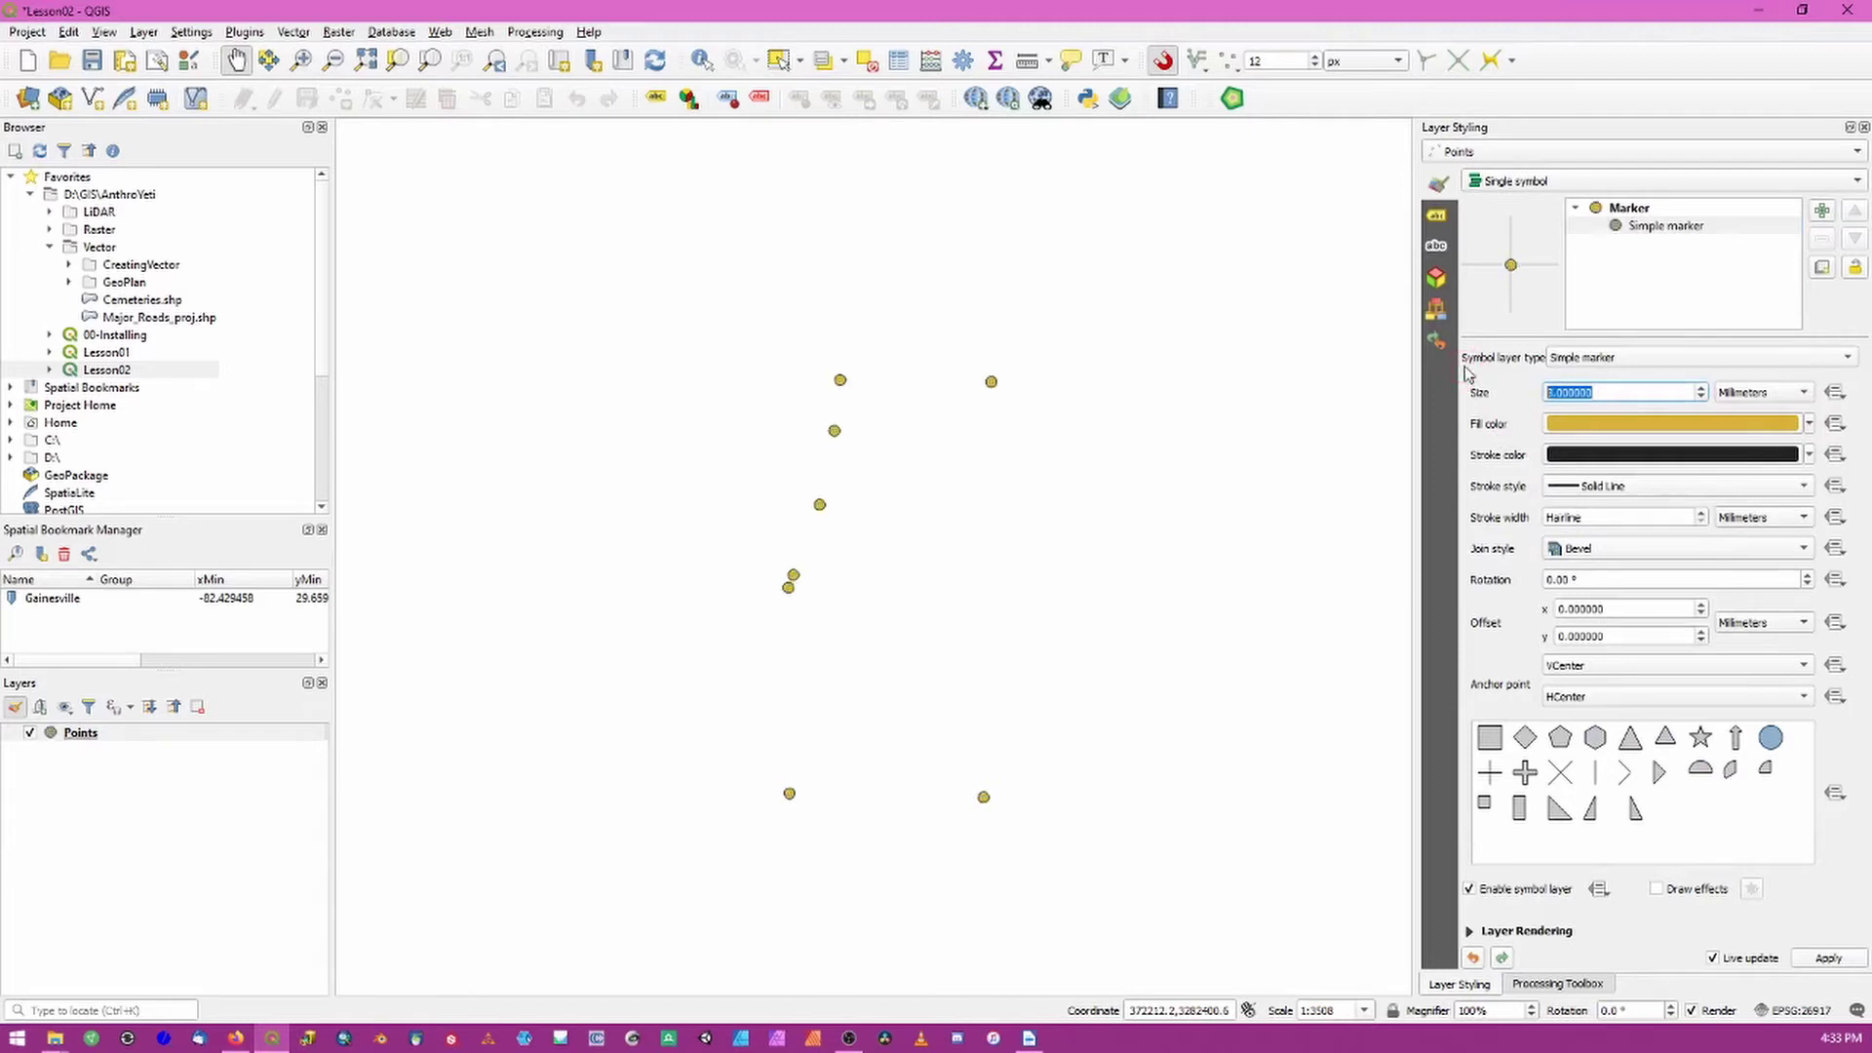
Step: Turn on single labels for the Points layer, using the Descriptio,C,20 field as the label value
left_click(1439, 217)
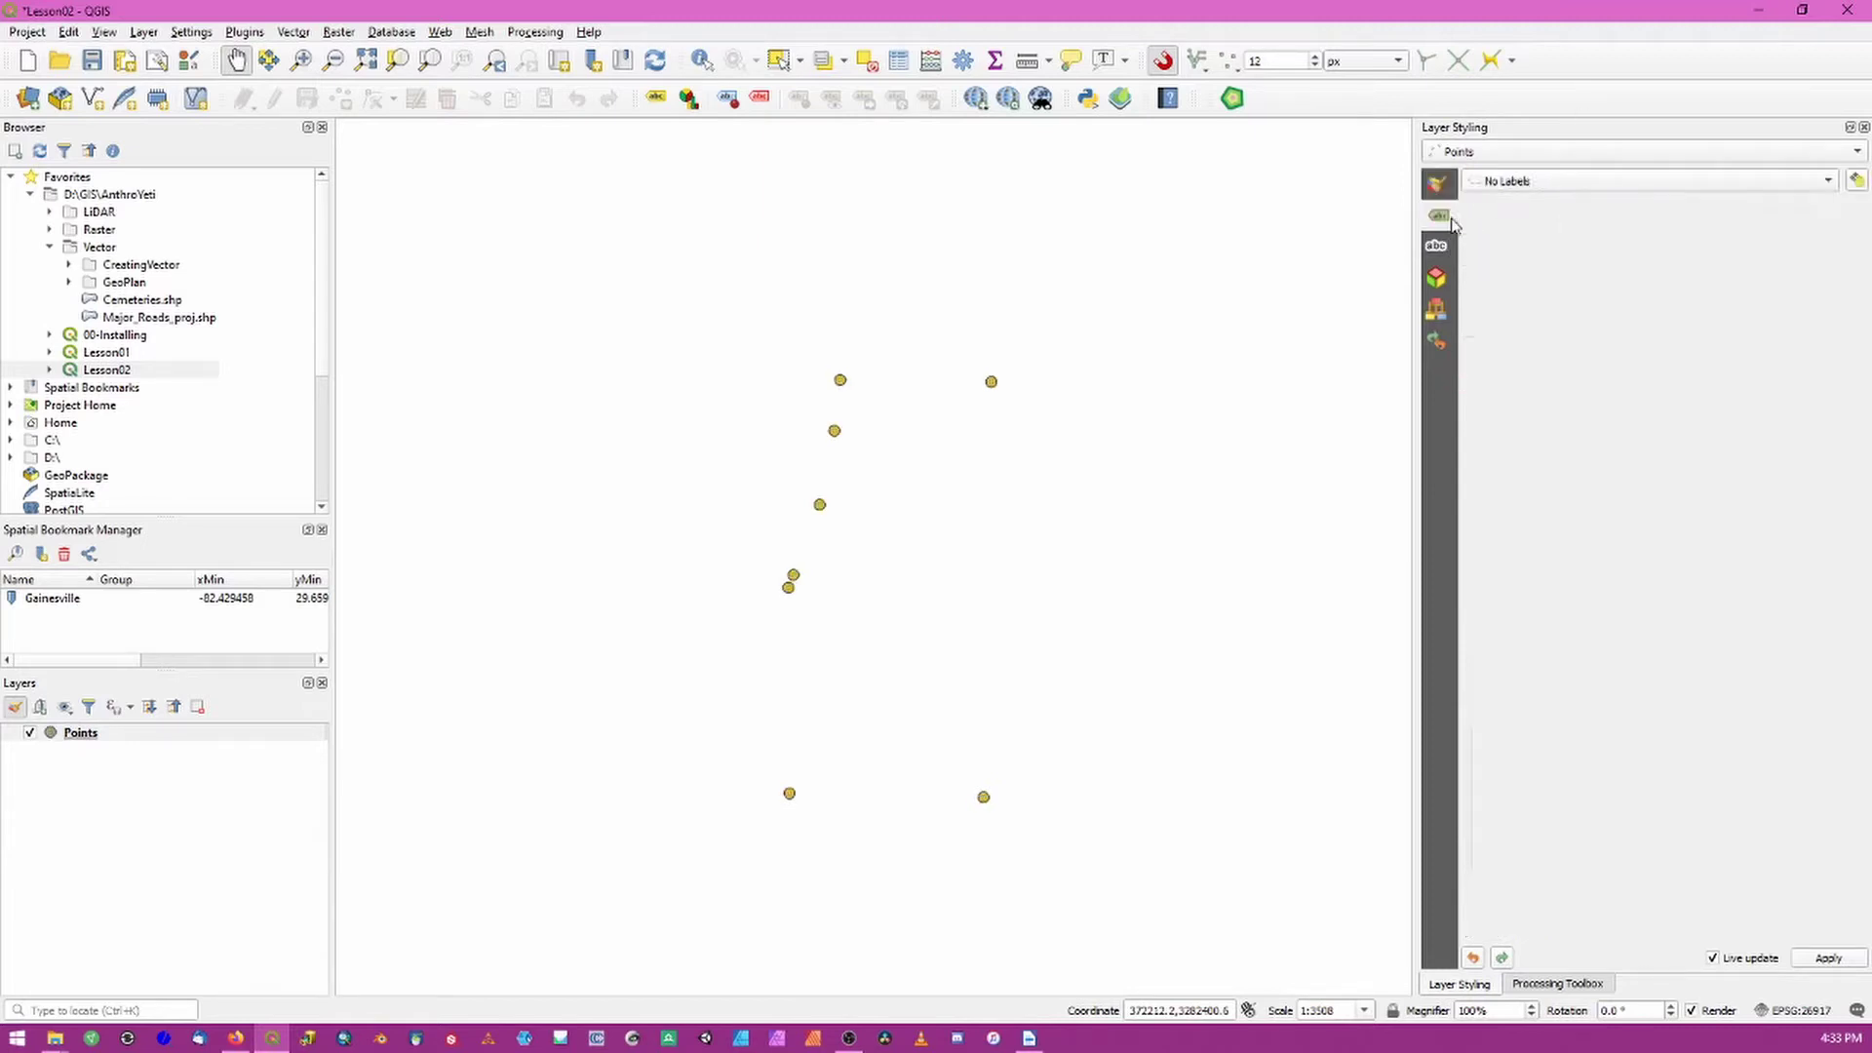
left_click(1540, 180)
left_click(1533, 200)
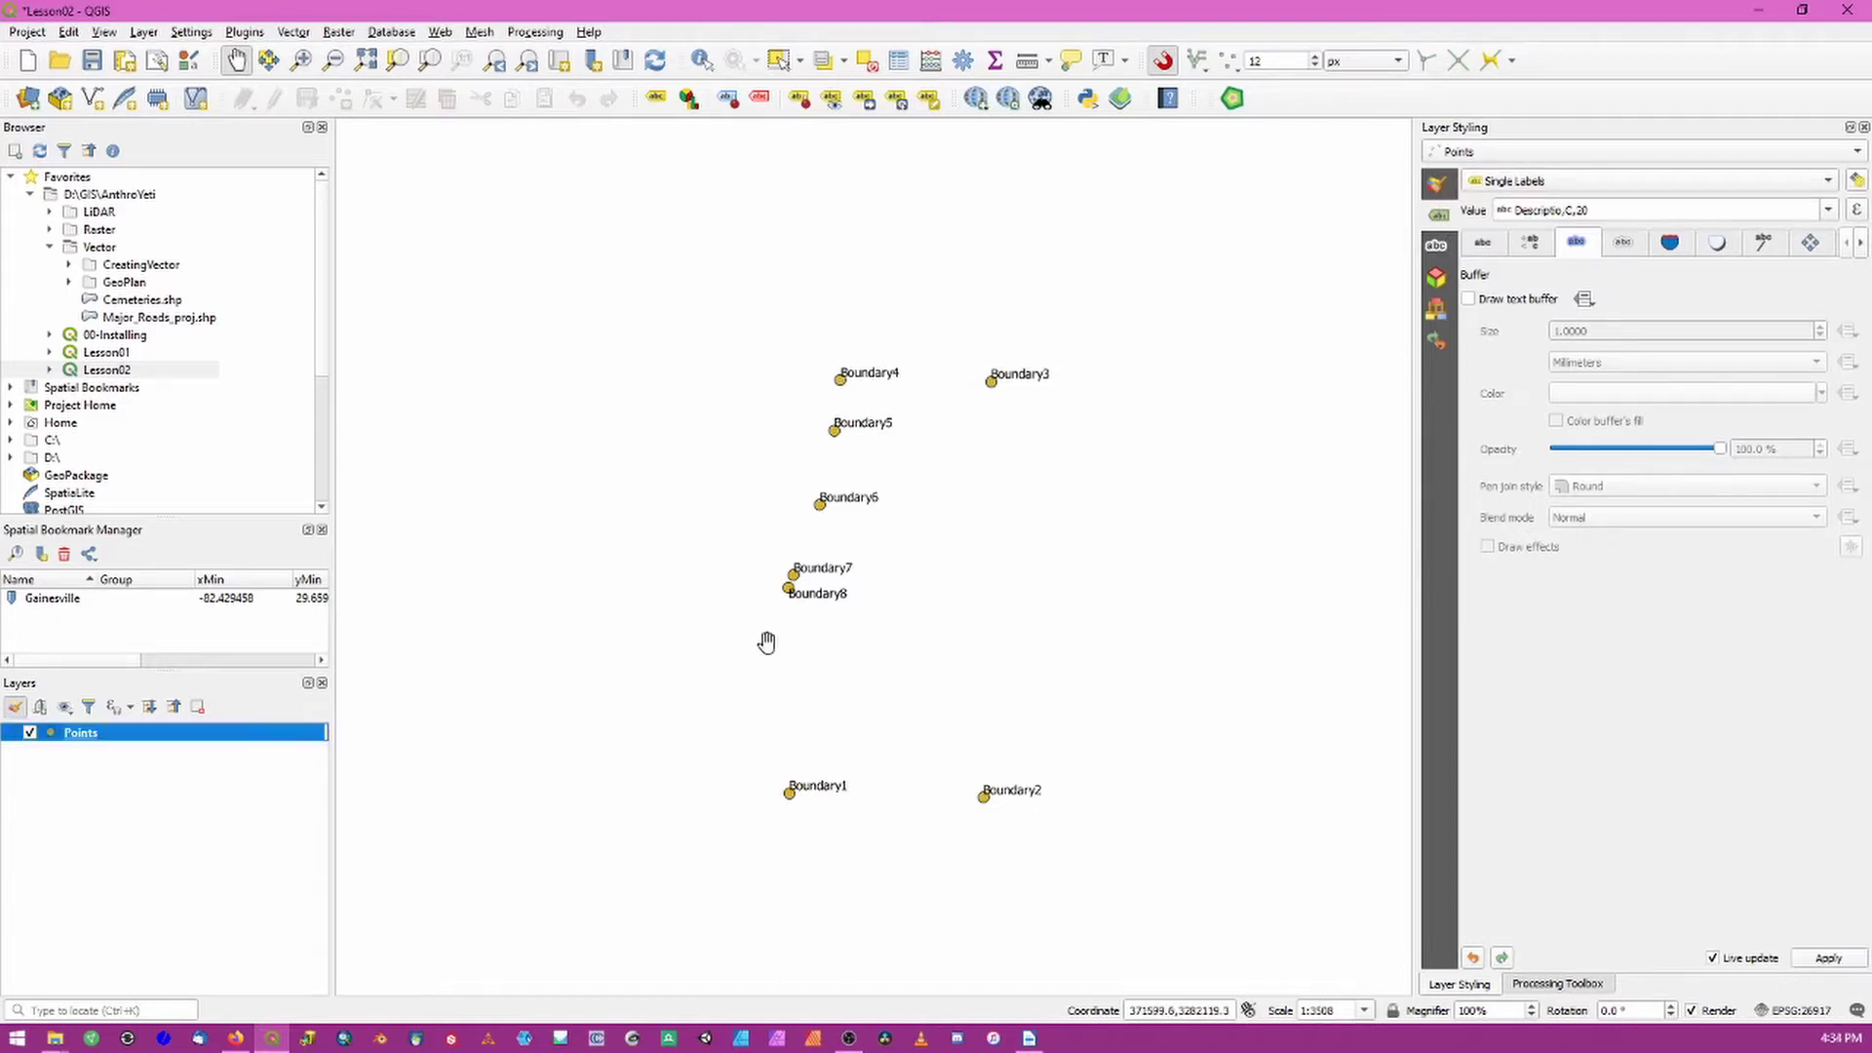
right_click(121, 737)
mouse_move(195, 680)
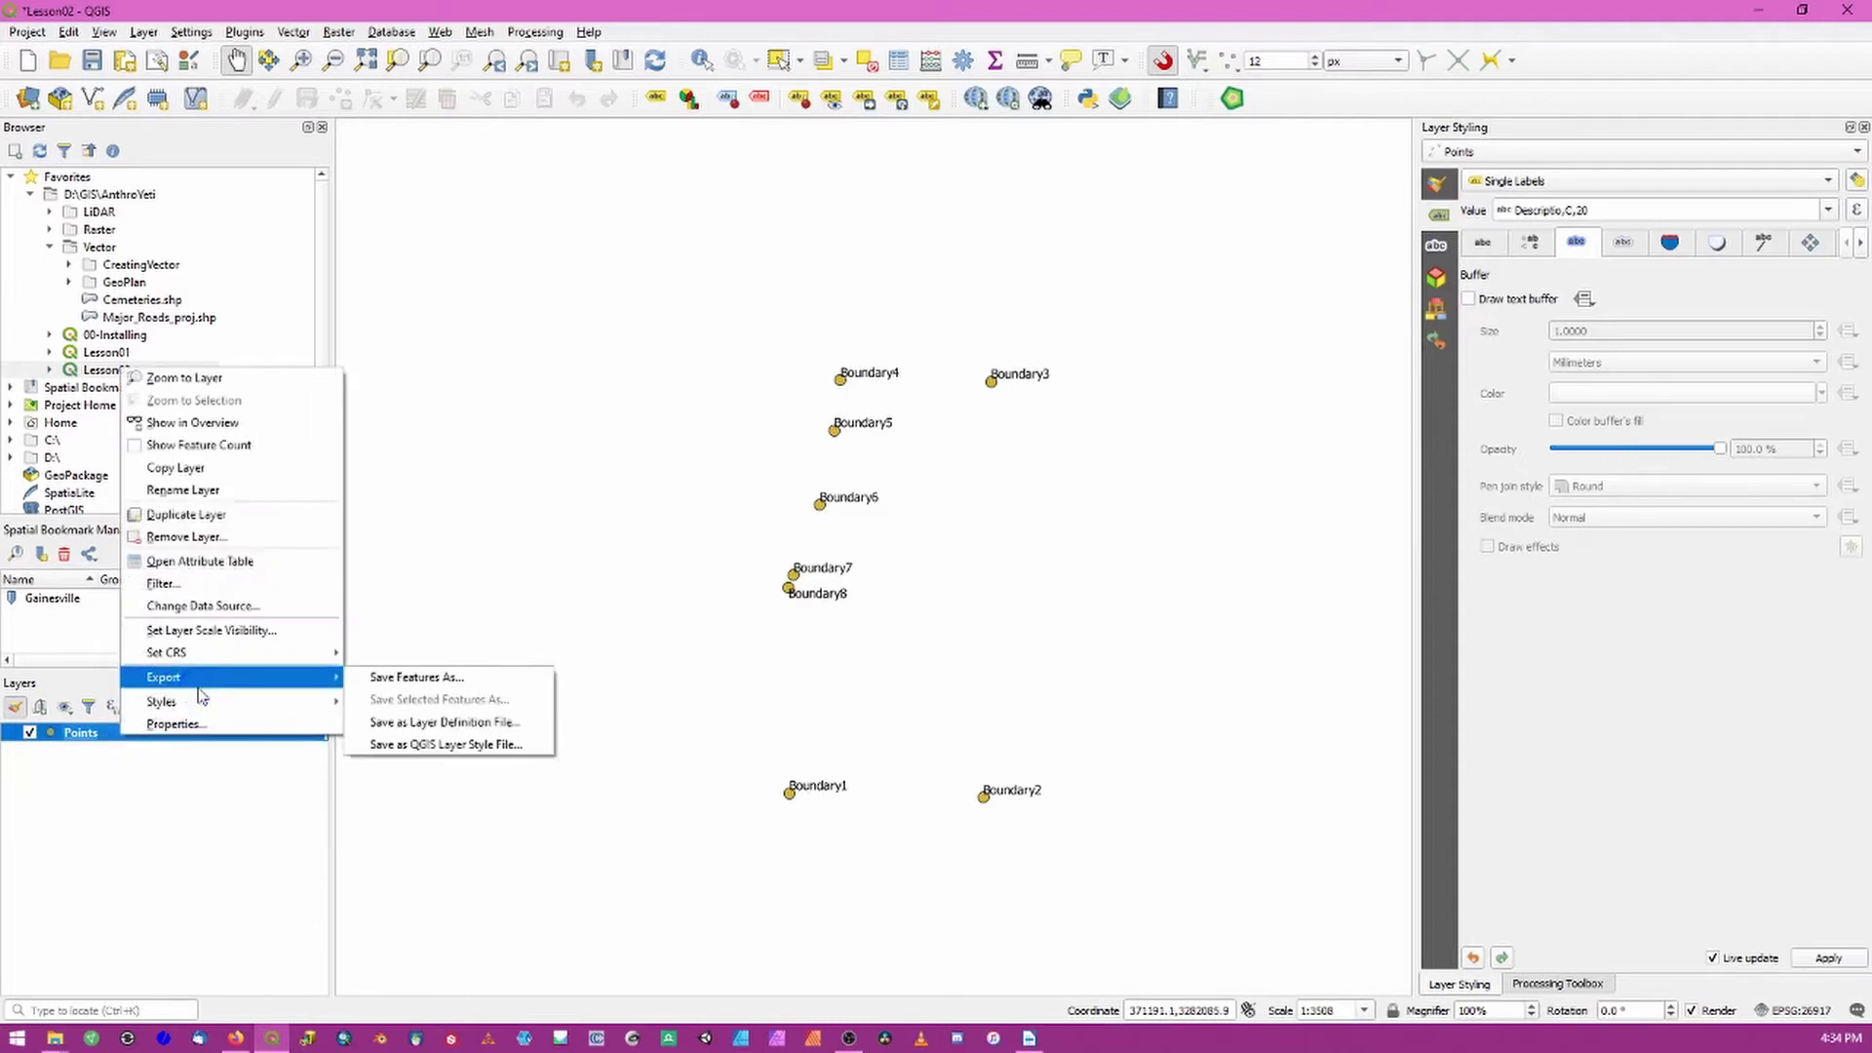
left_click(460, 680)
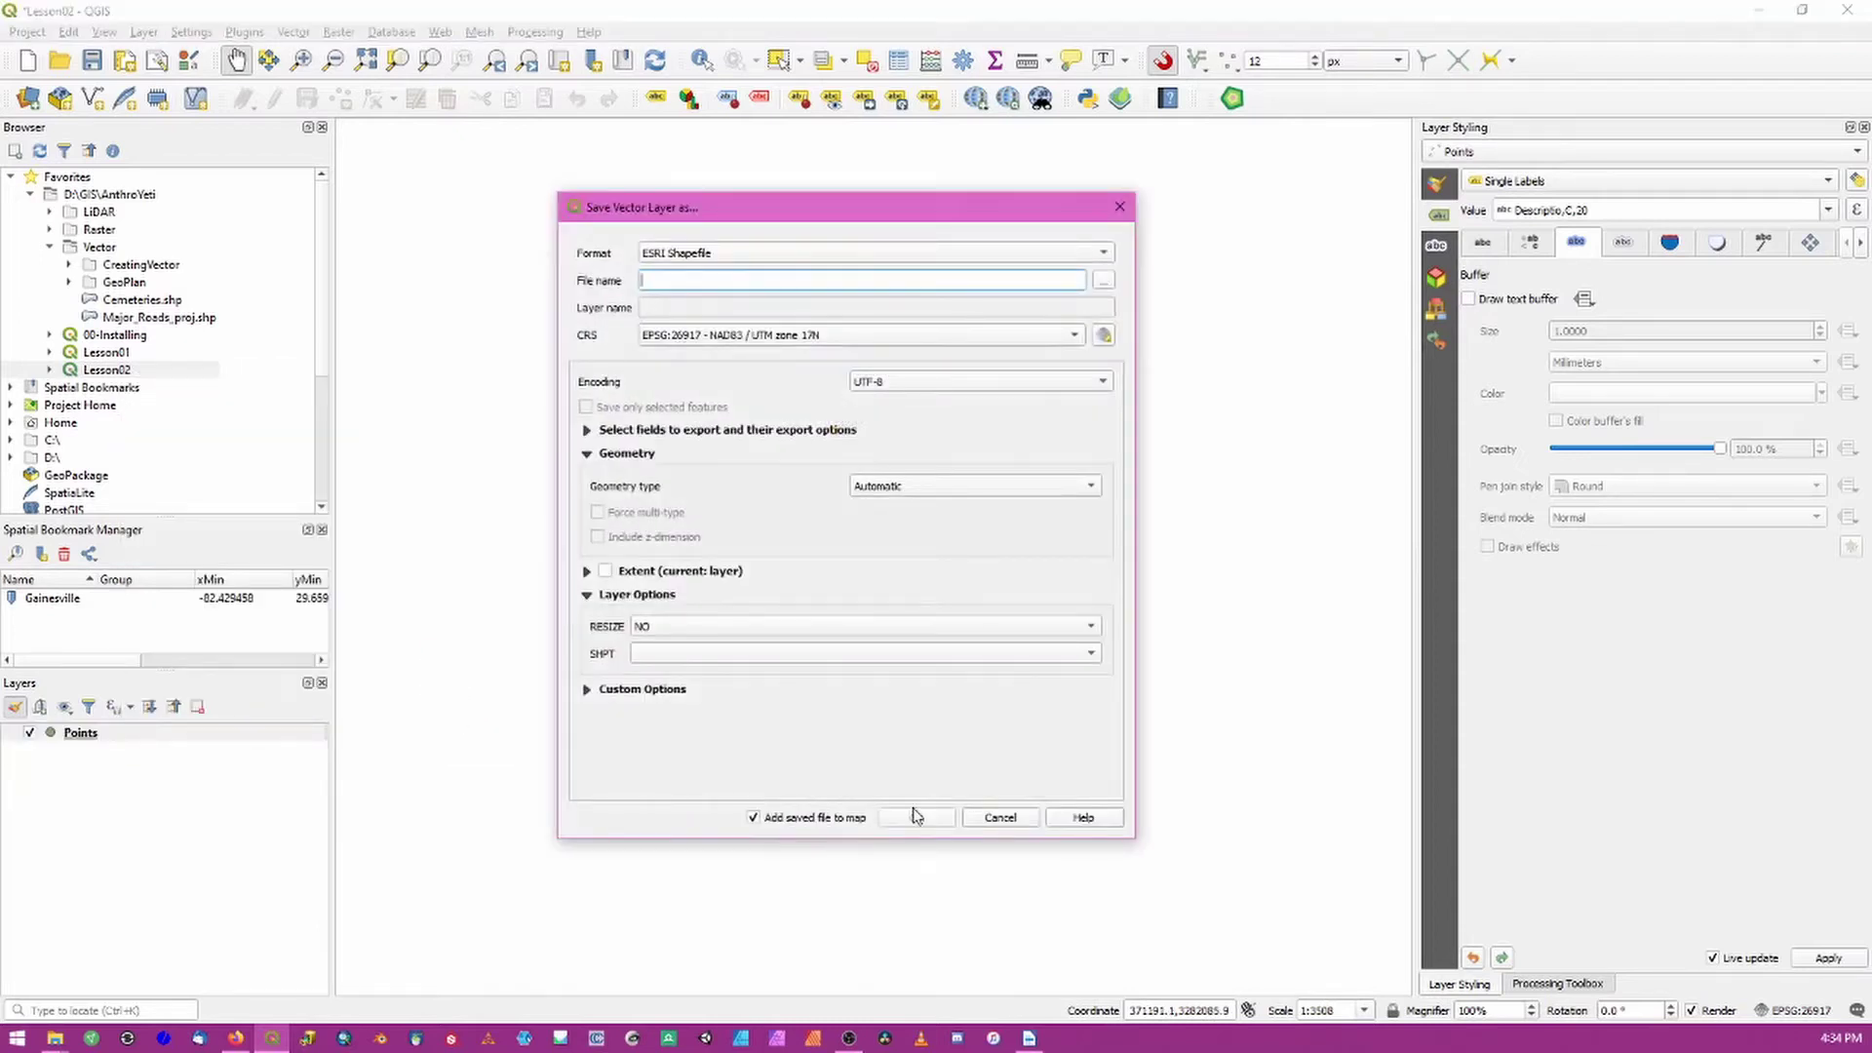
left_click(990, 817)
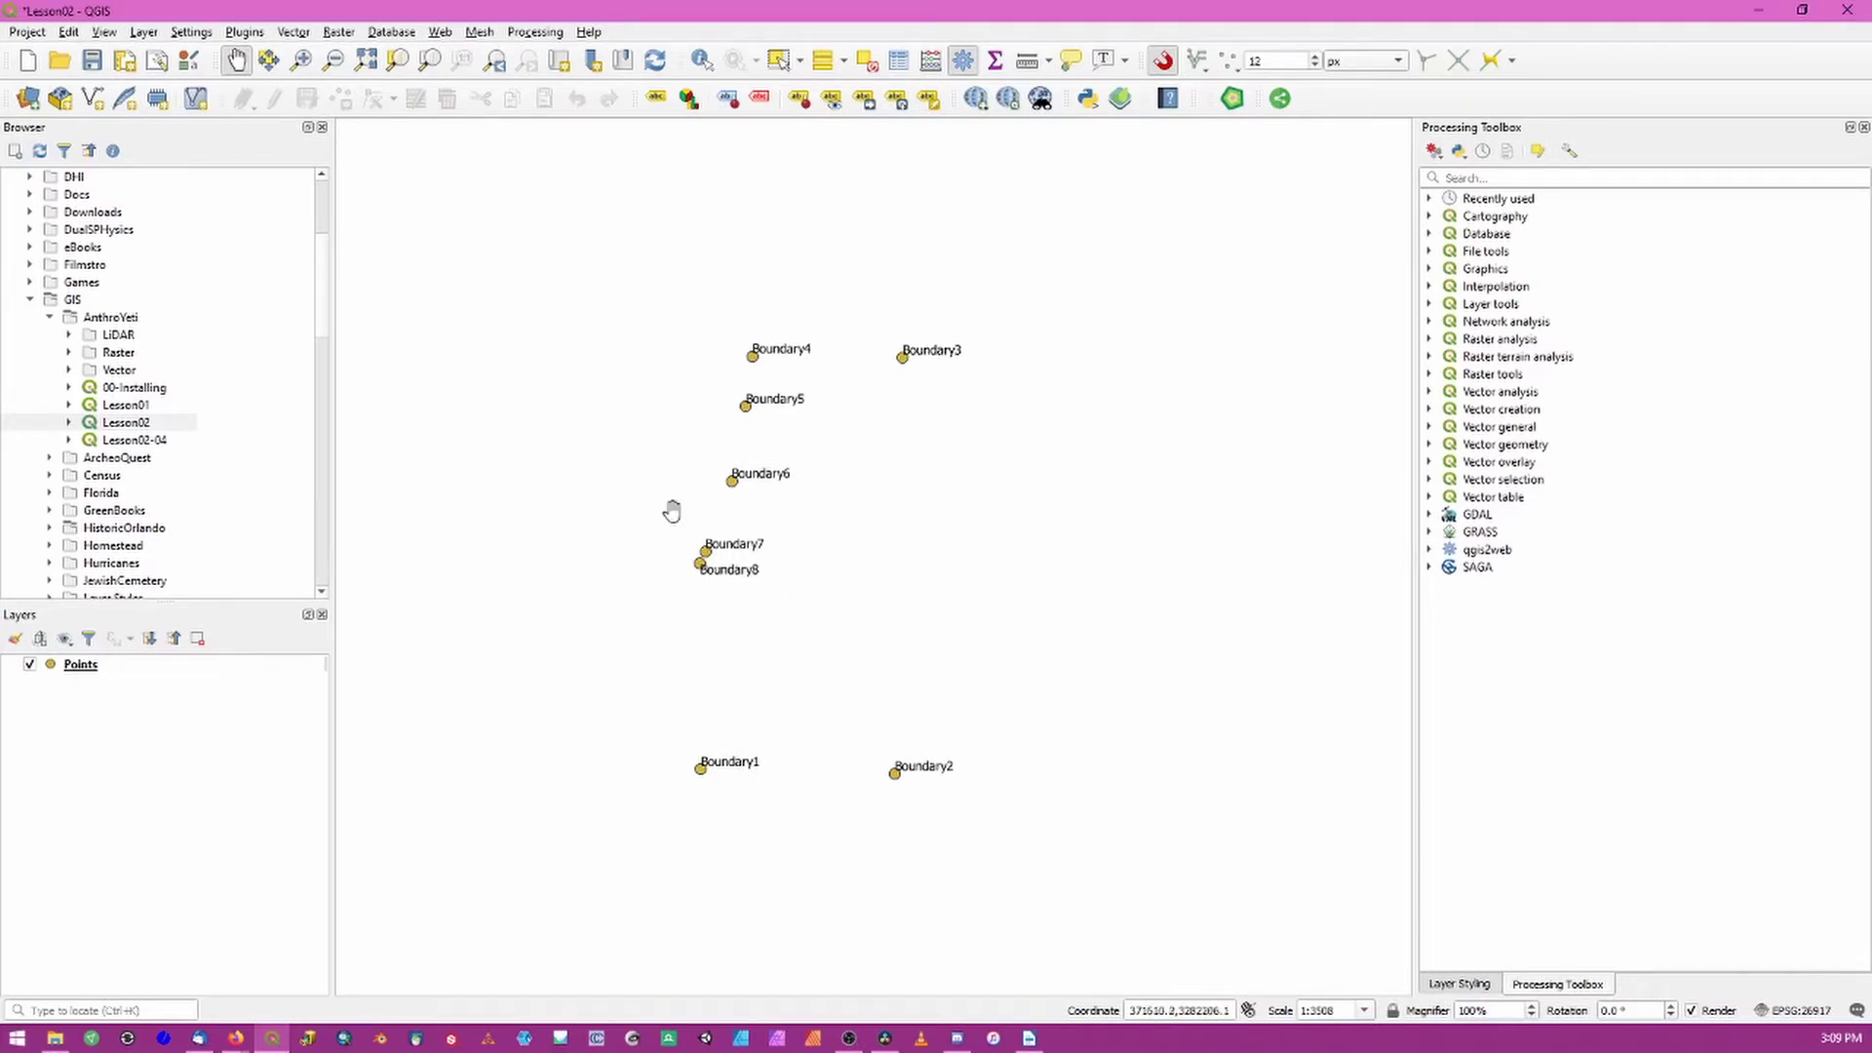
Step: Start a new shapefile layer with Polygon geometry and name its file Boundary.shp in the AnthroYeti\Vector folder
left_click(153, 35)
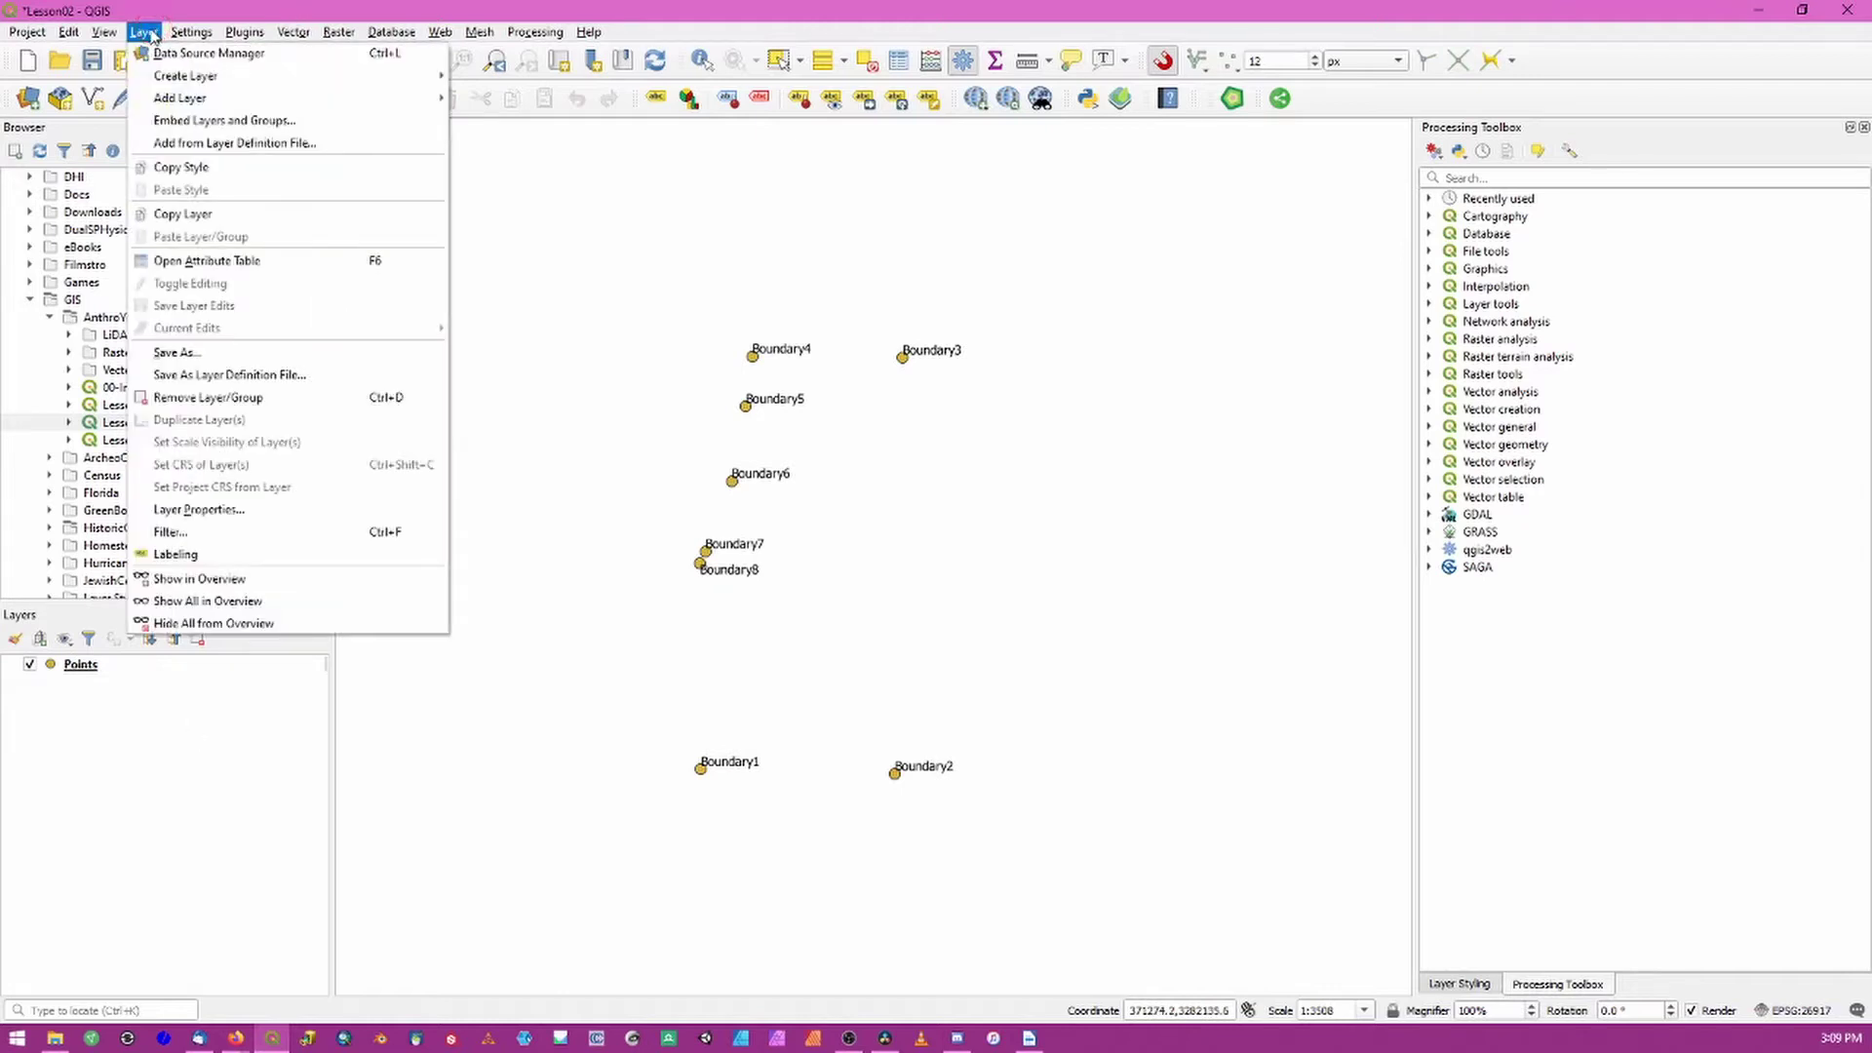
mouse_move(190, 78)
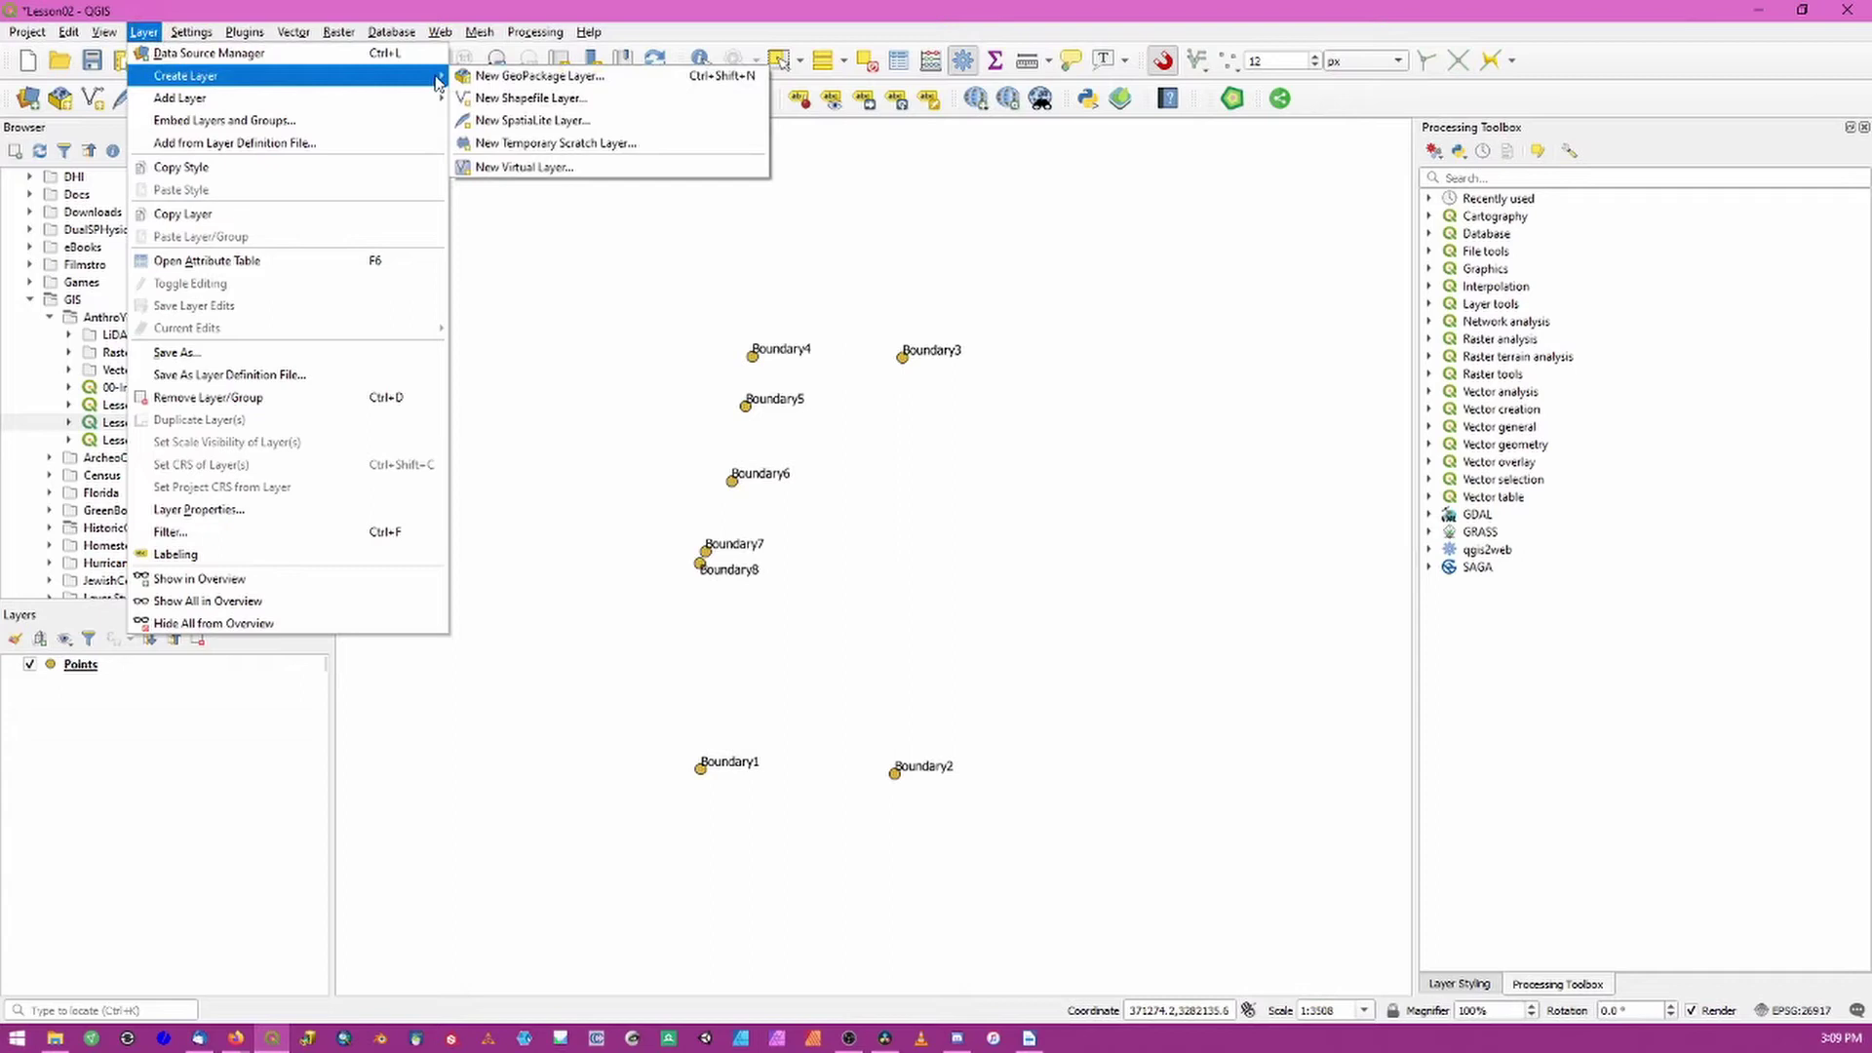
left_click(620, 101)
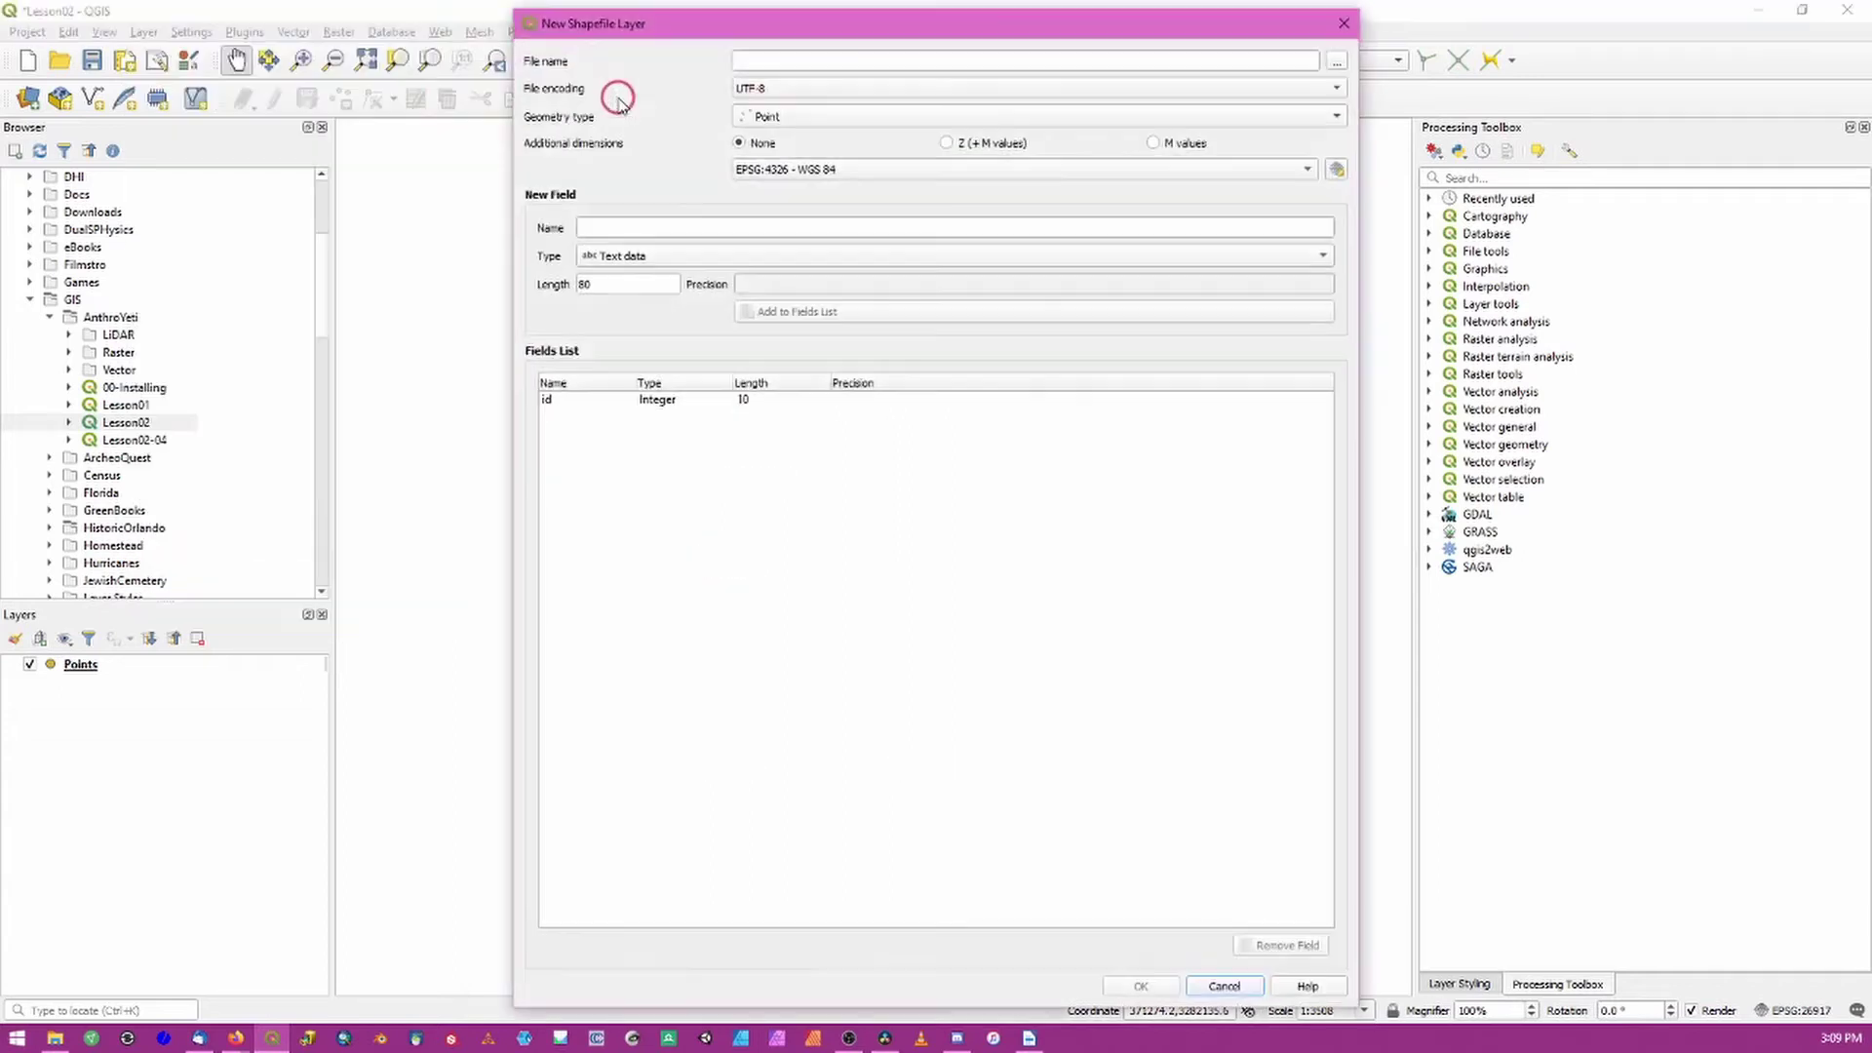
left_click(1338, 118)
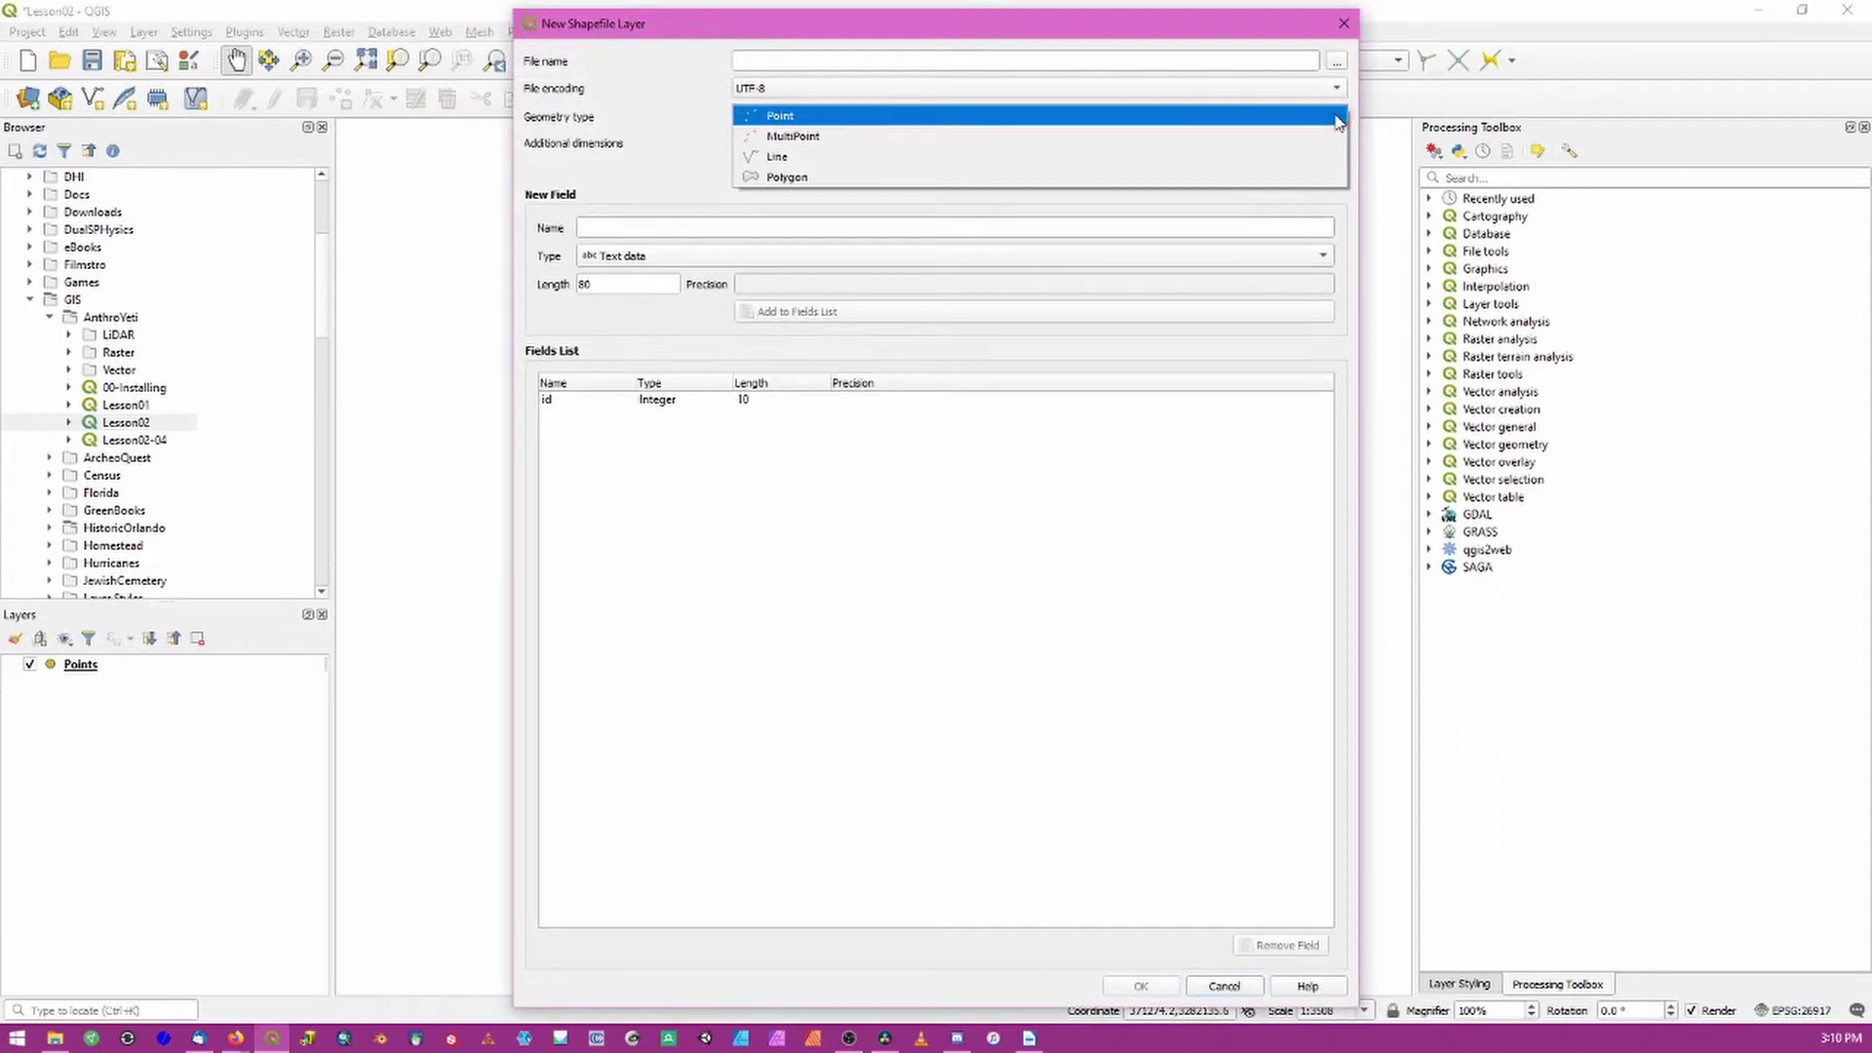
left_click(877, 179)
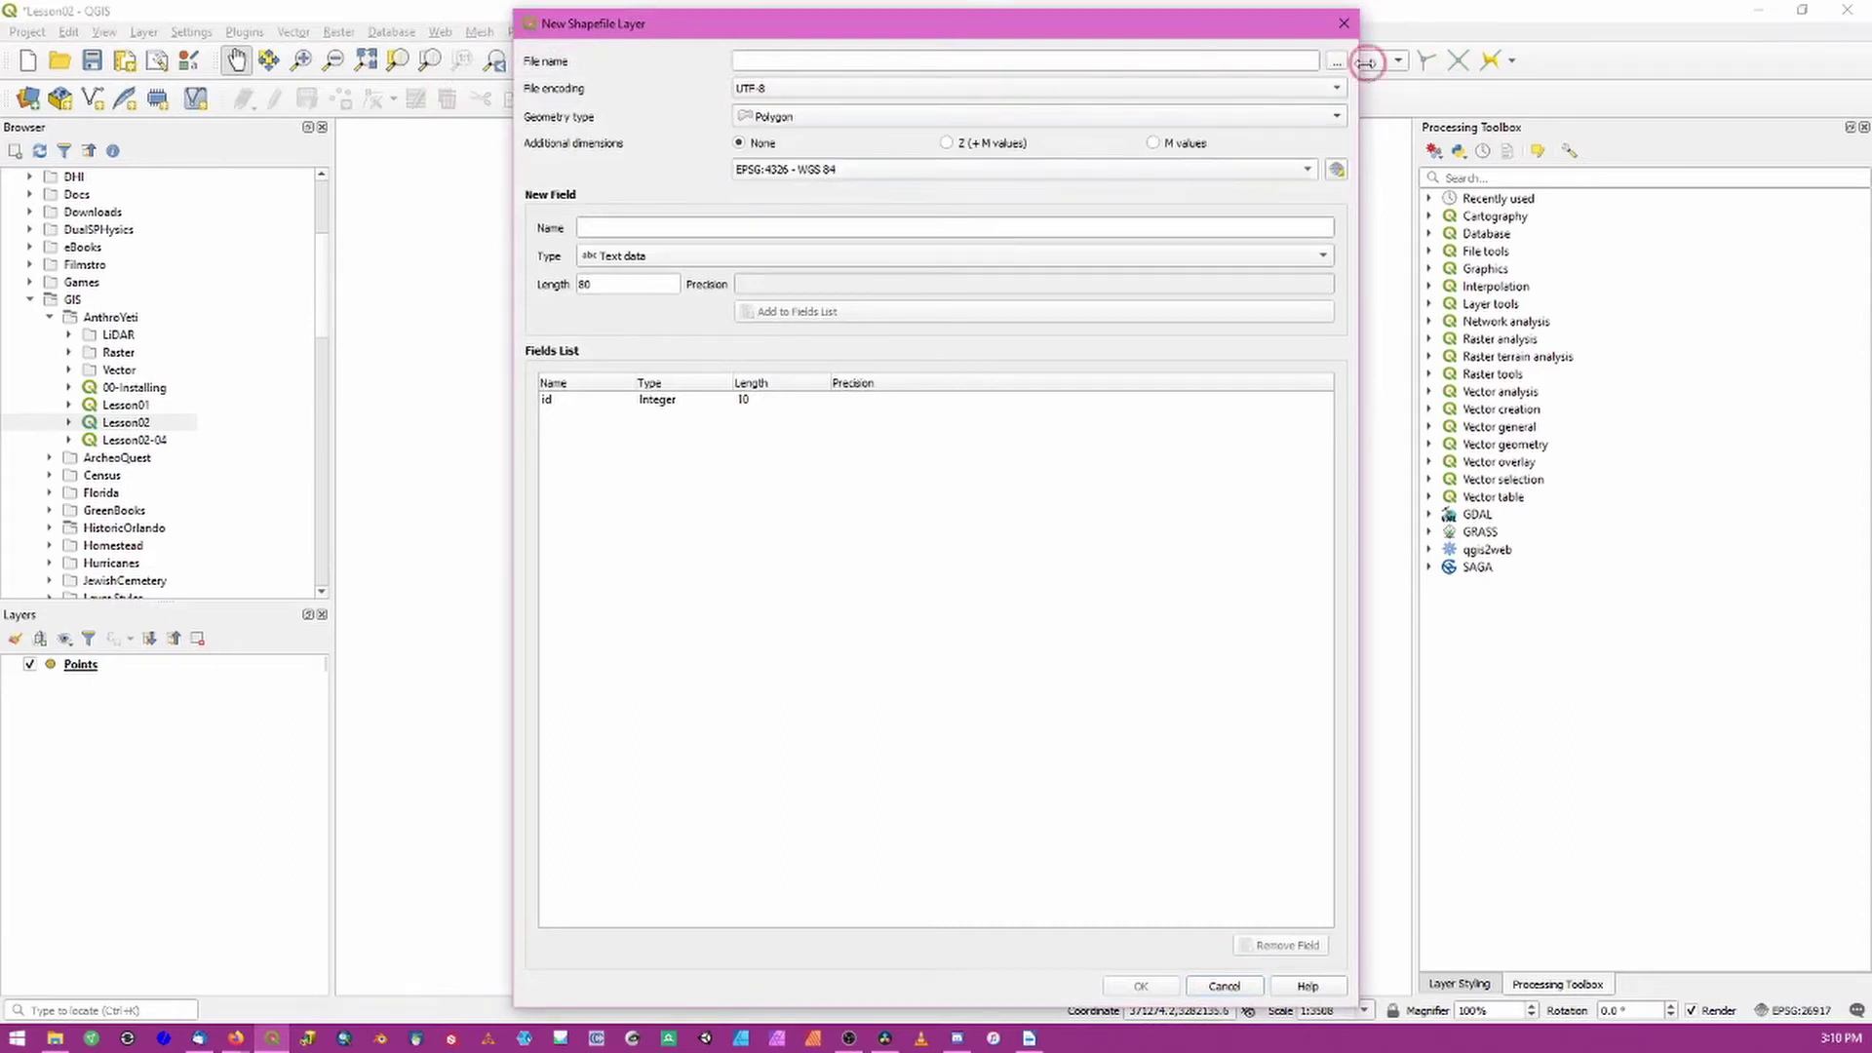
left_click(1338, 64)
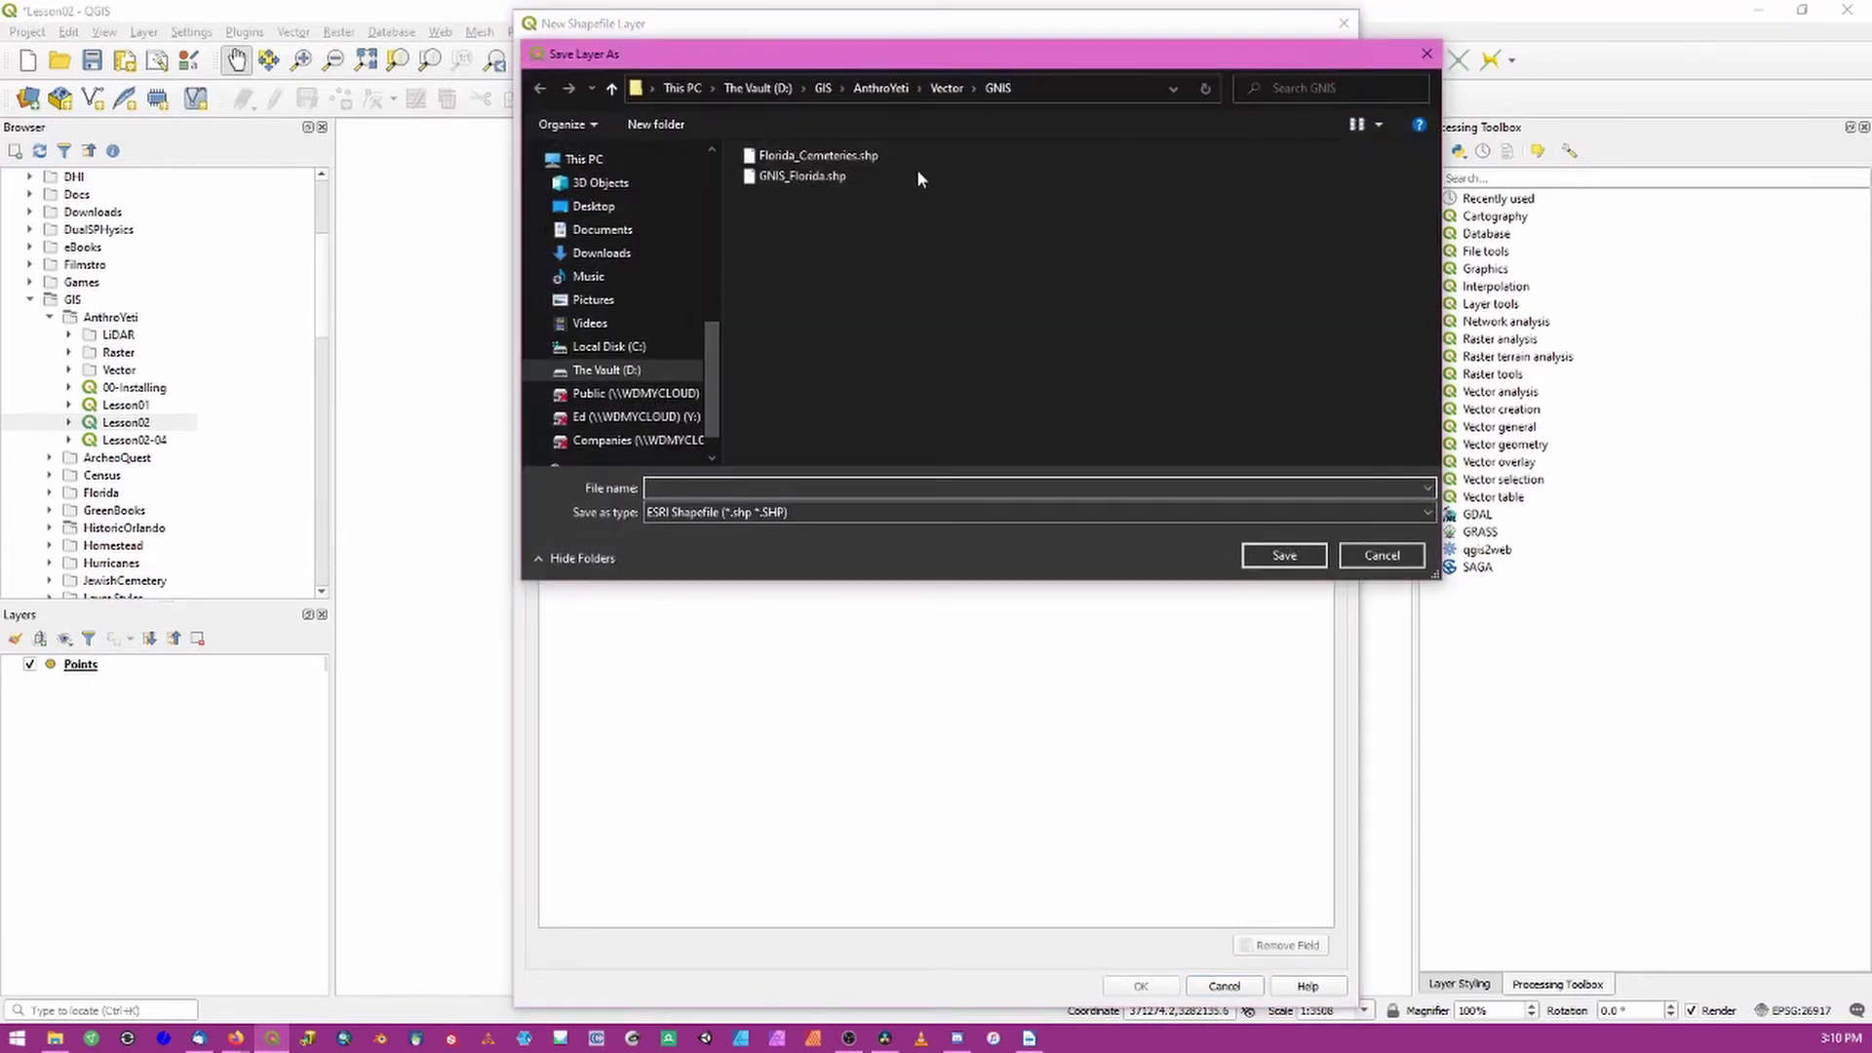
type("Boundary")
key("Return")
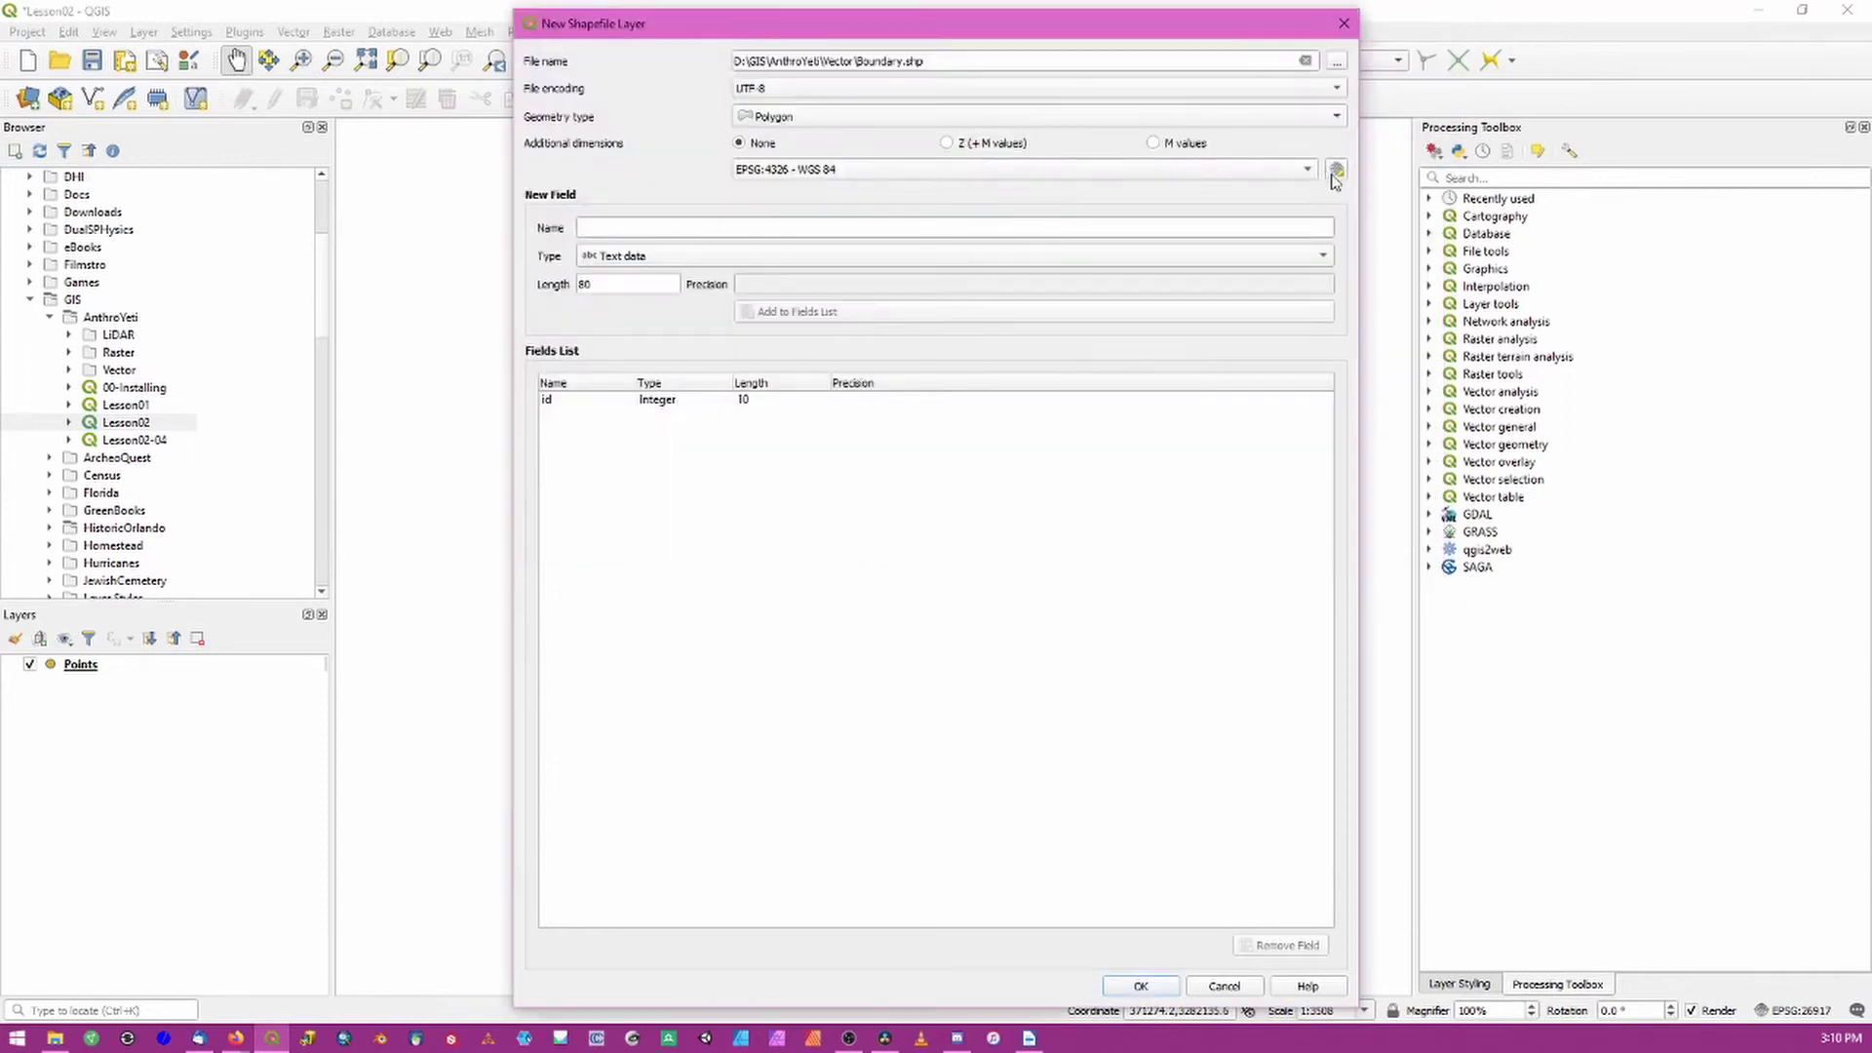
Step: Set the new shapefile layer's coordinate reference system to EPSG:26917 - NAD83 / UTM zone 17N
left_click(1334, 171)
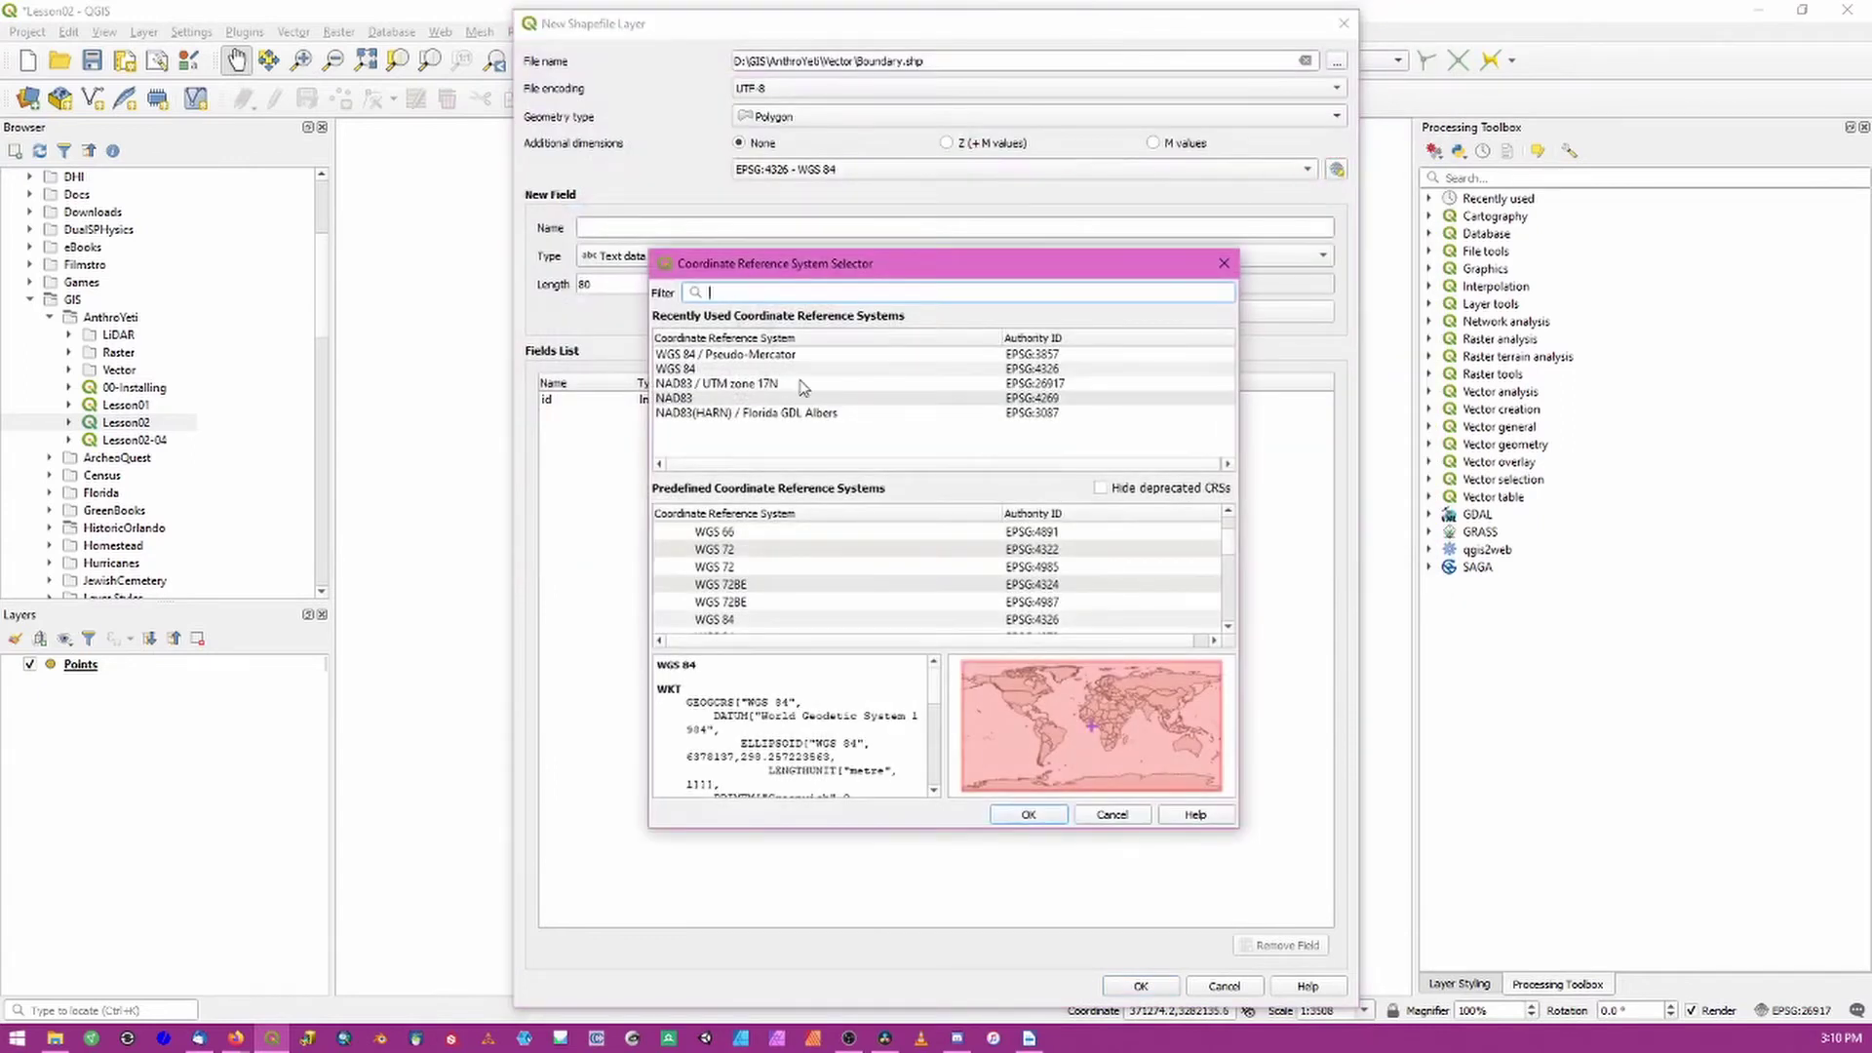
left_click(802, 384)
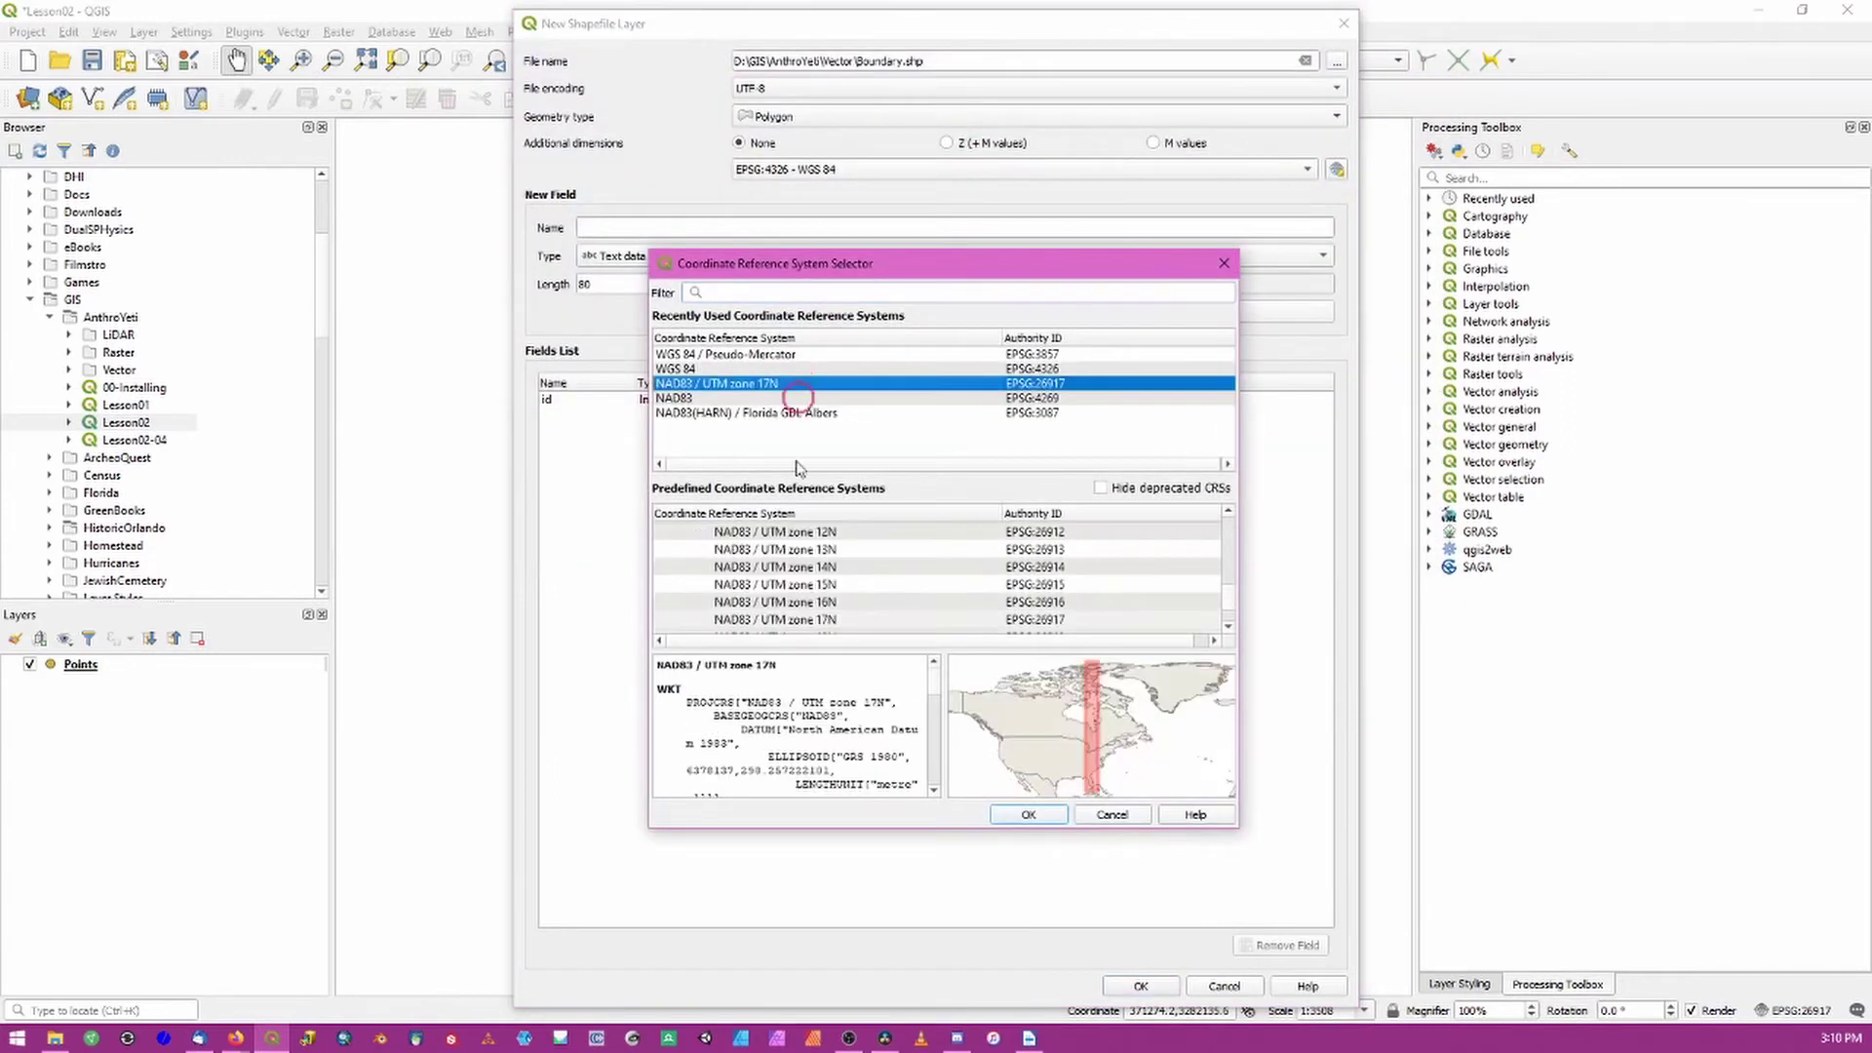
left_click(1028, 814)
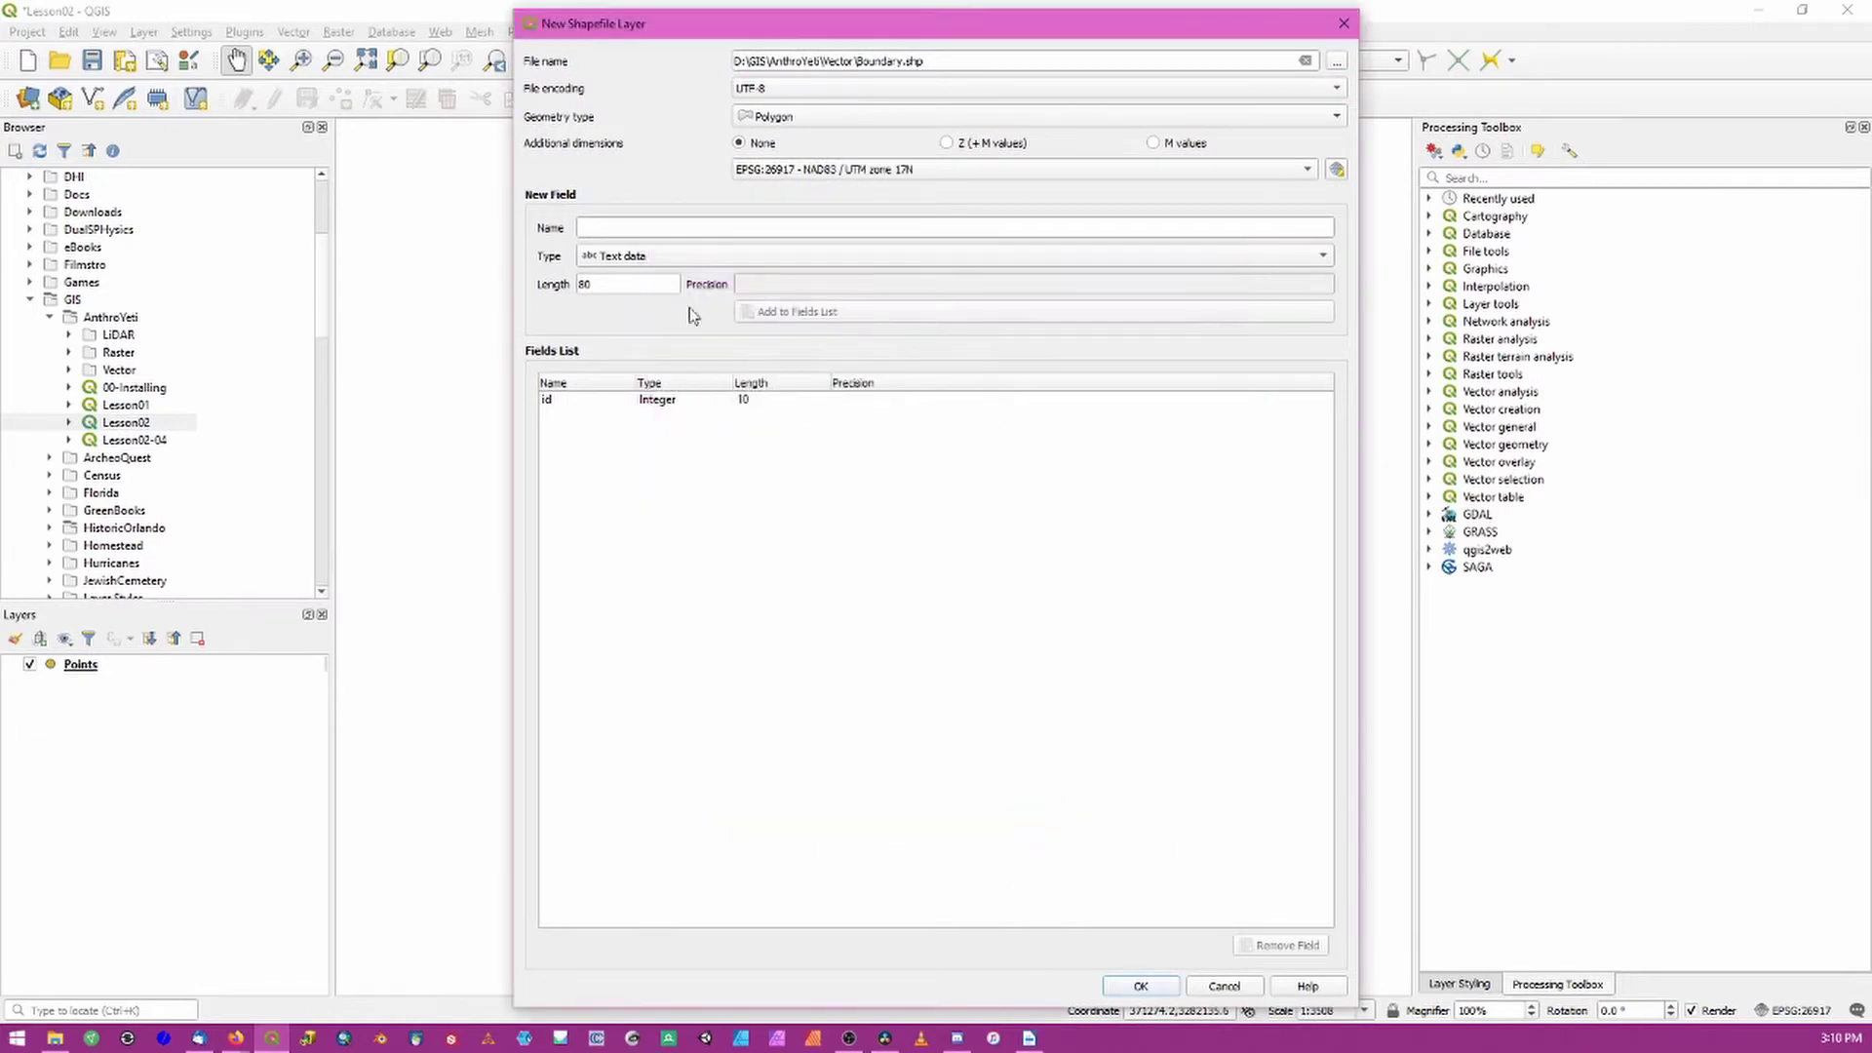
Step: Add a text field named Desc with length 20 to the fields list and create the Boundary shapefile layer
left_click(635, 228)
type("Desc")
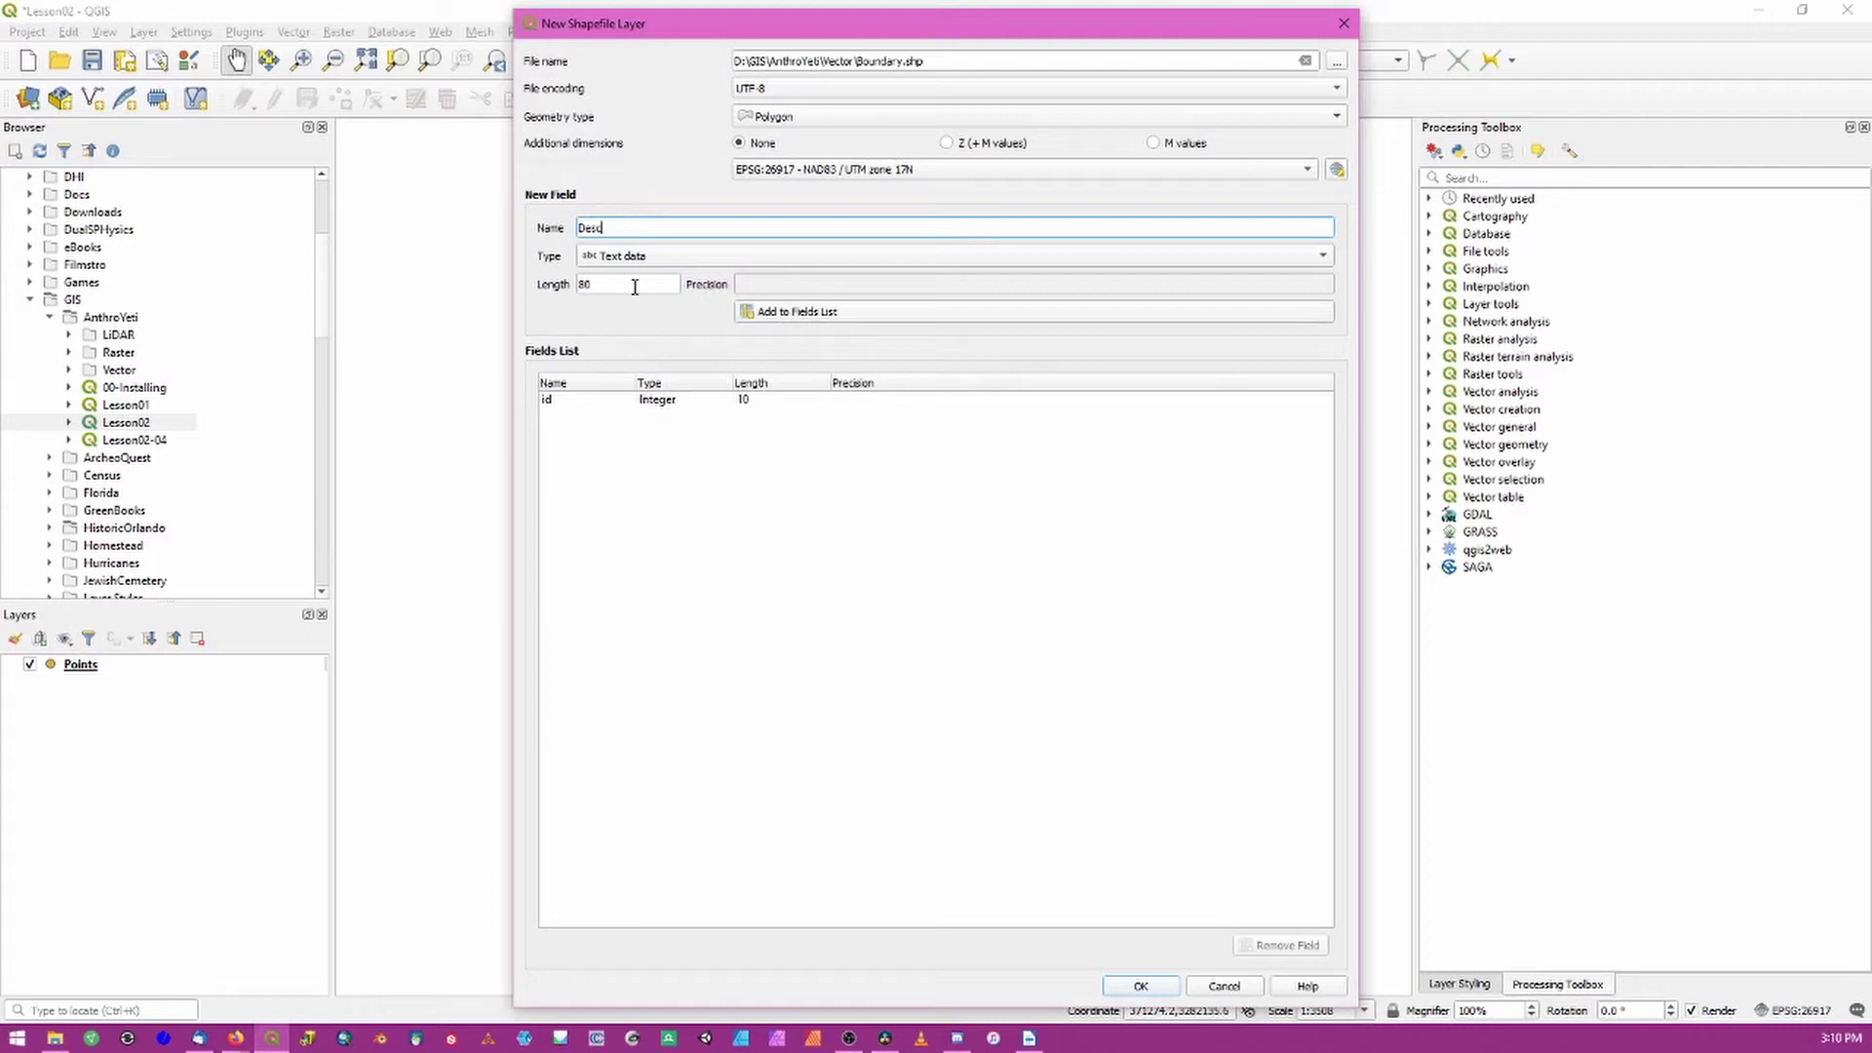
left_click_drag(636, 284, 601, 346)
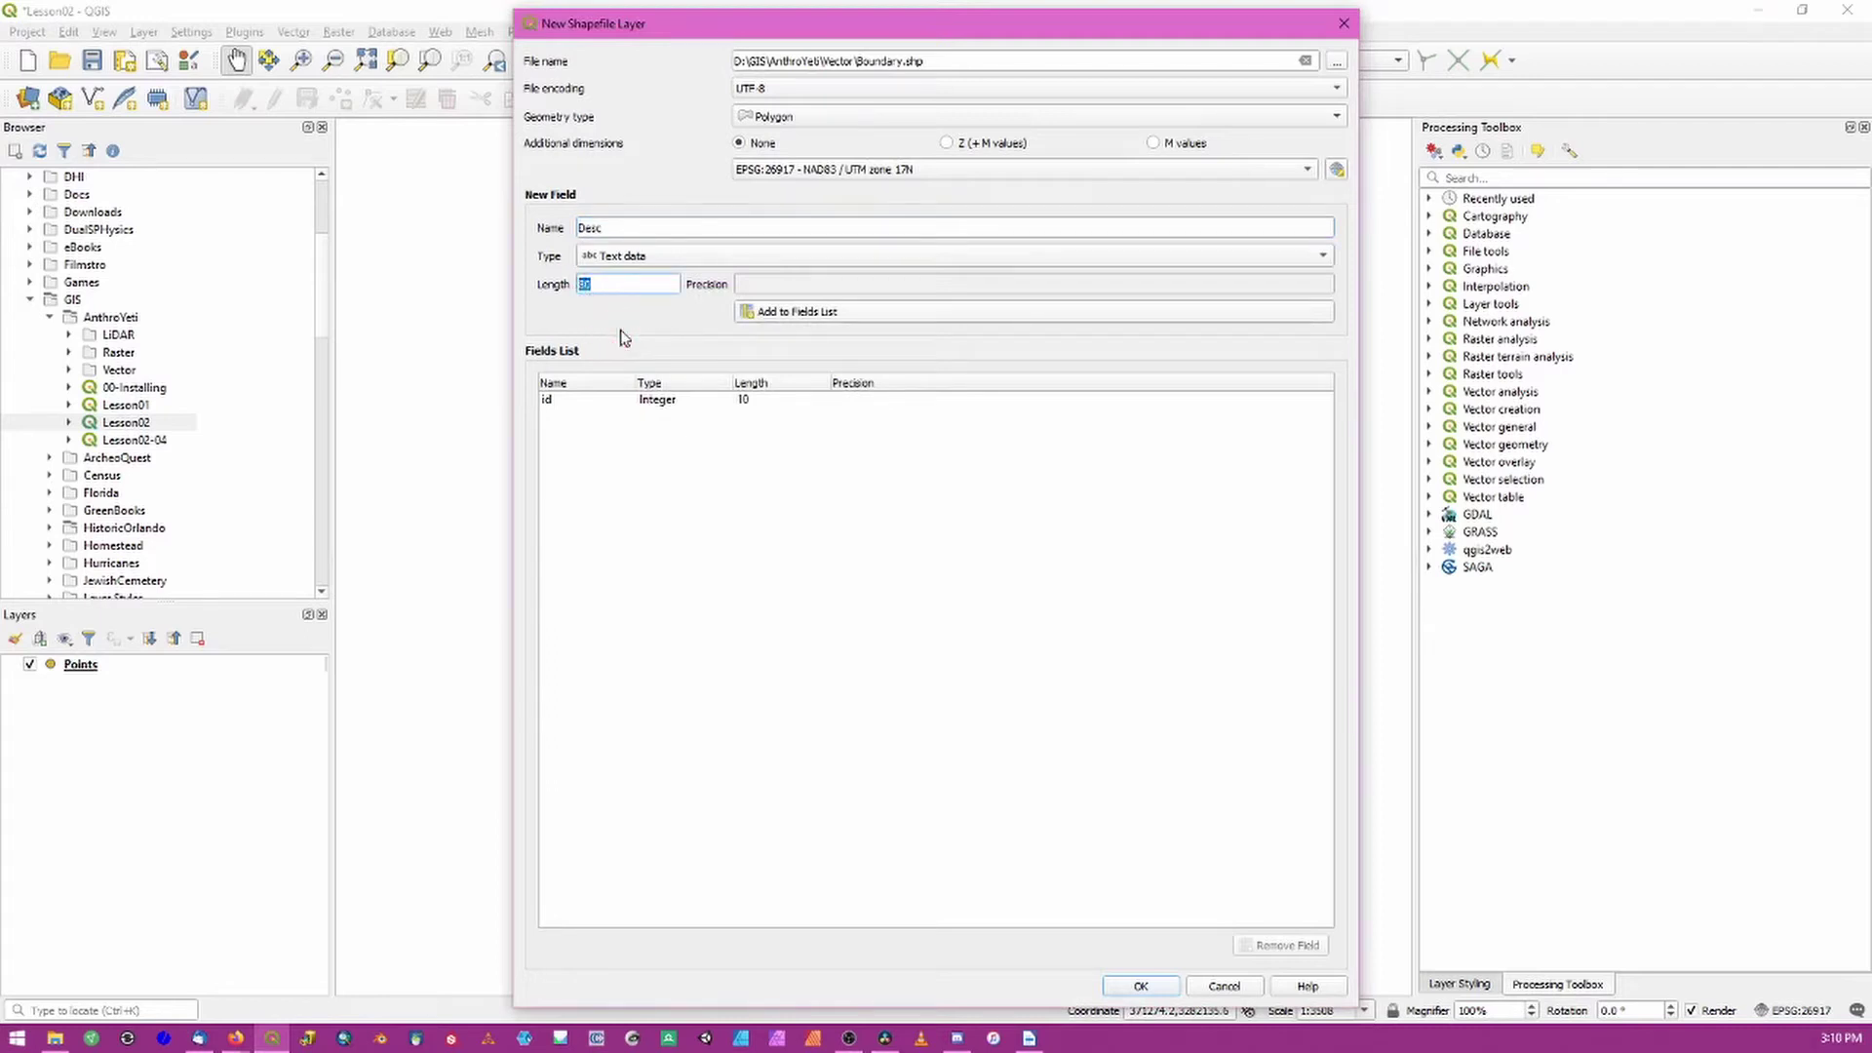
type("20")
left_click(818, 314)
left_click(856, 482)
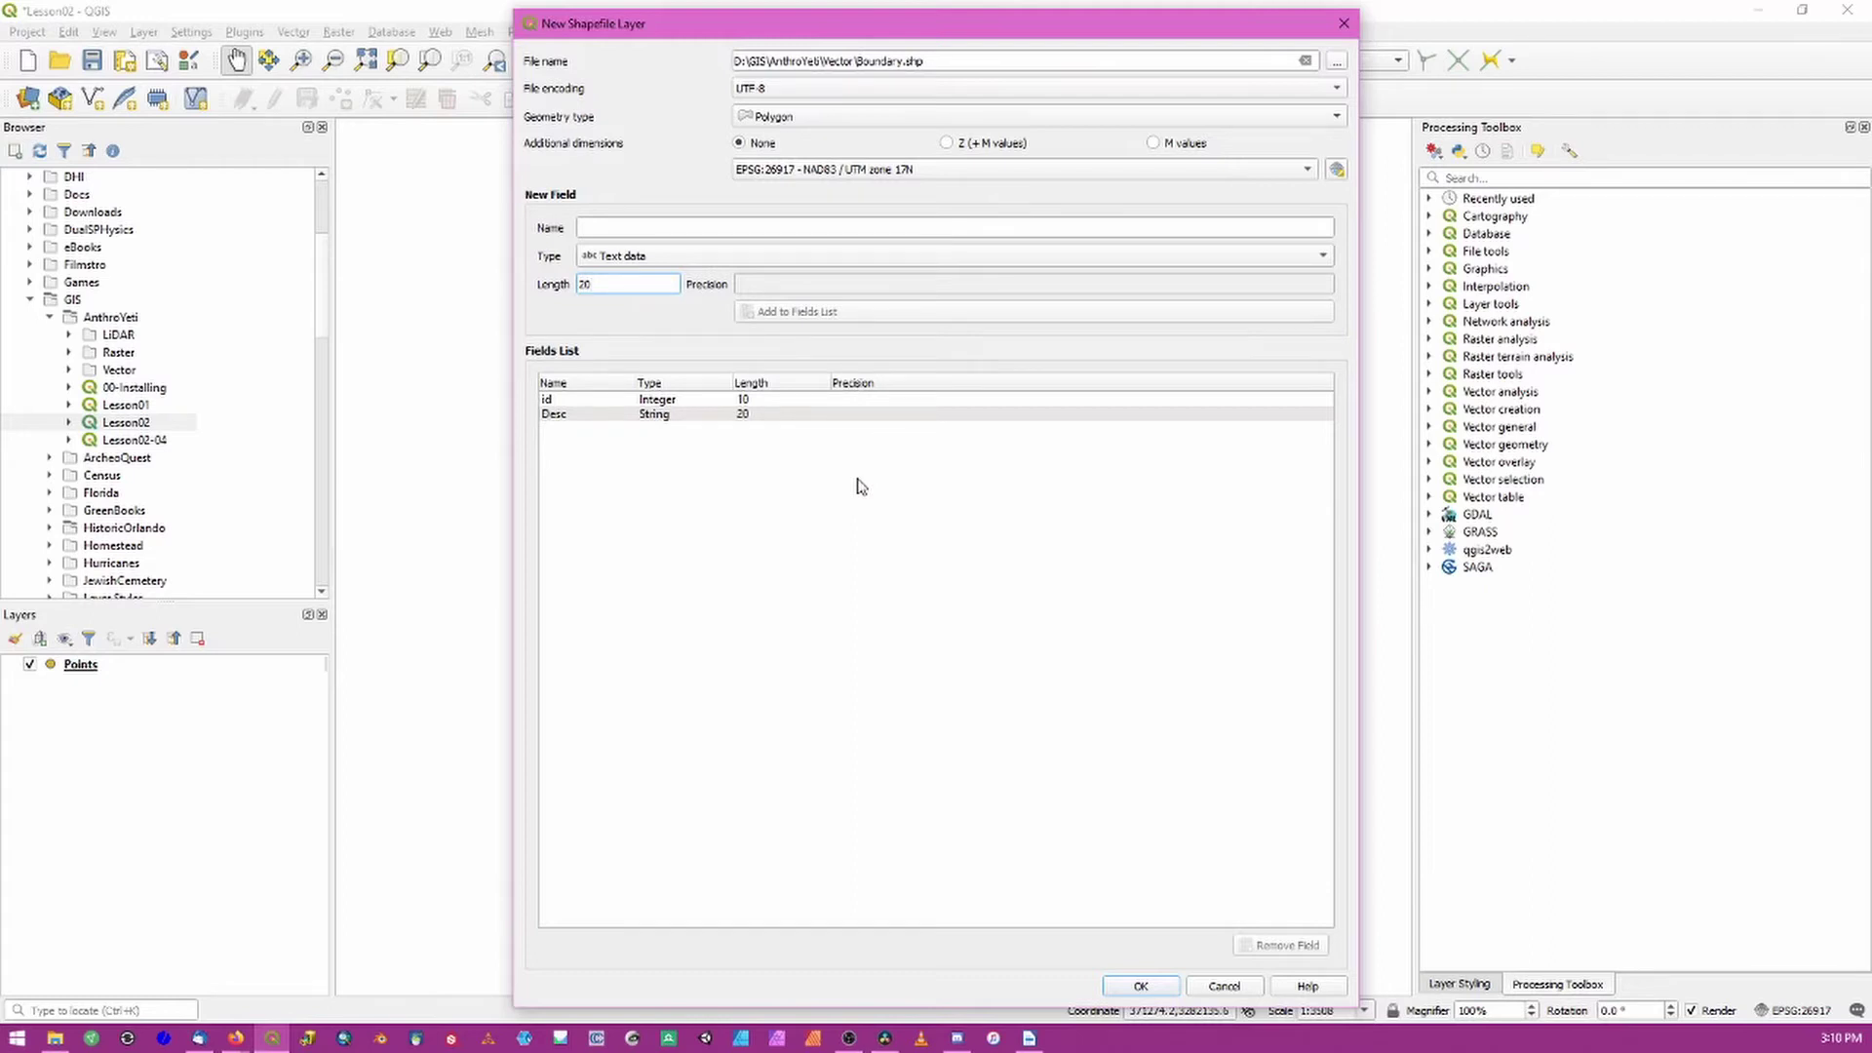
left_click(1141, 986)
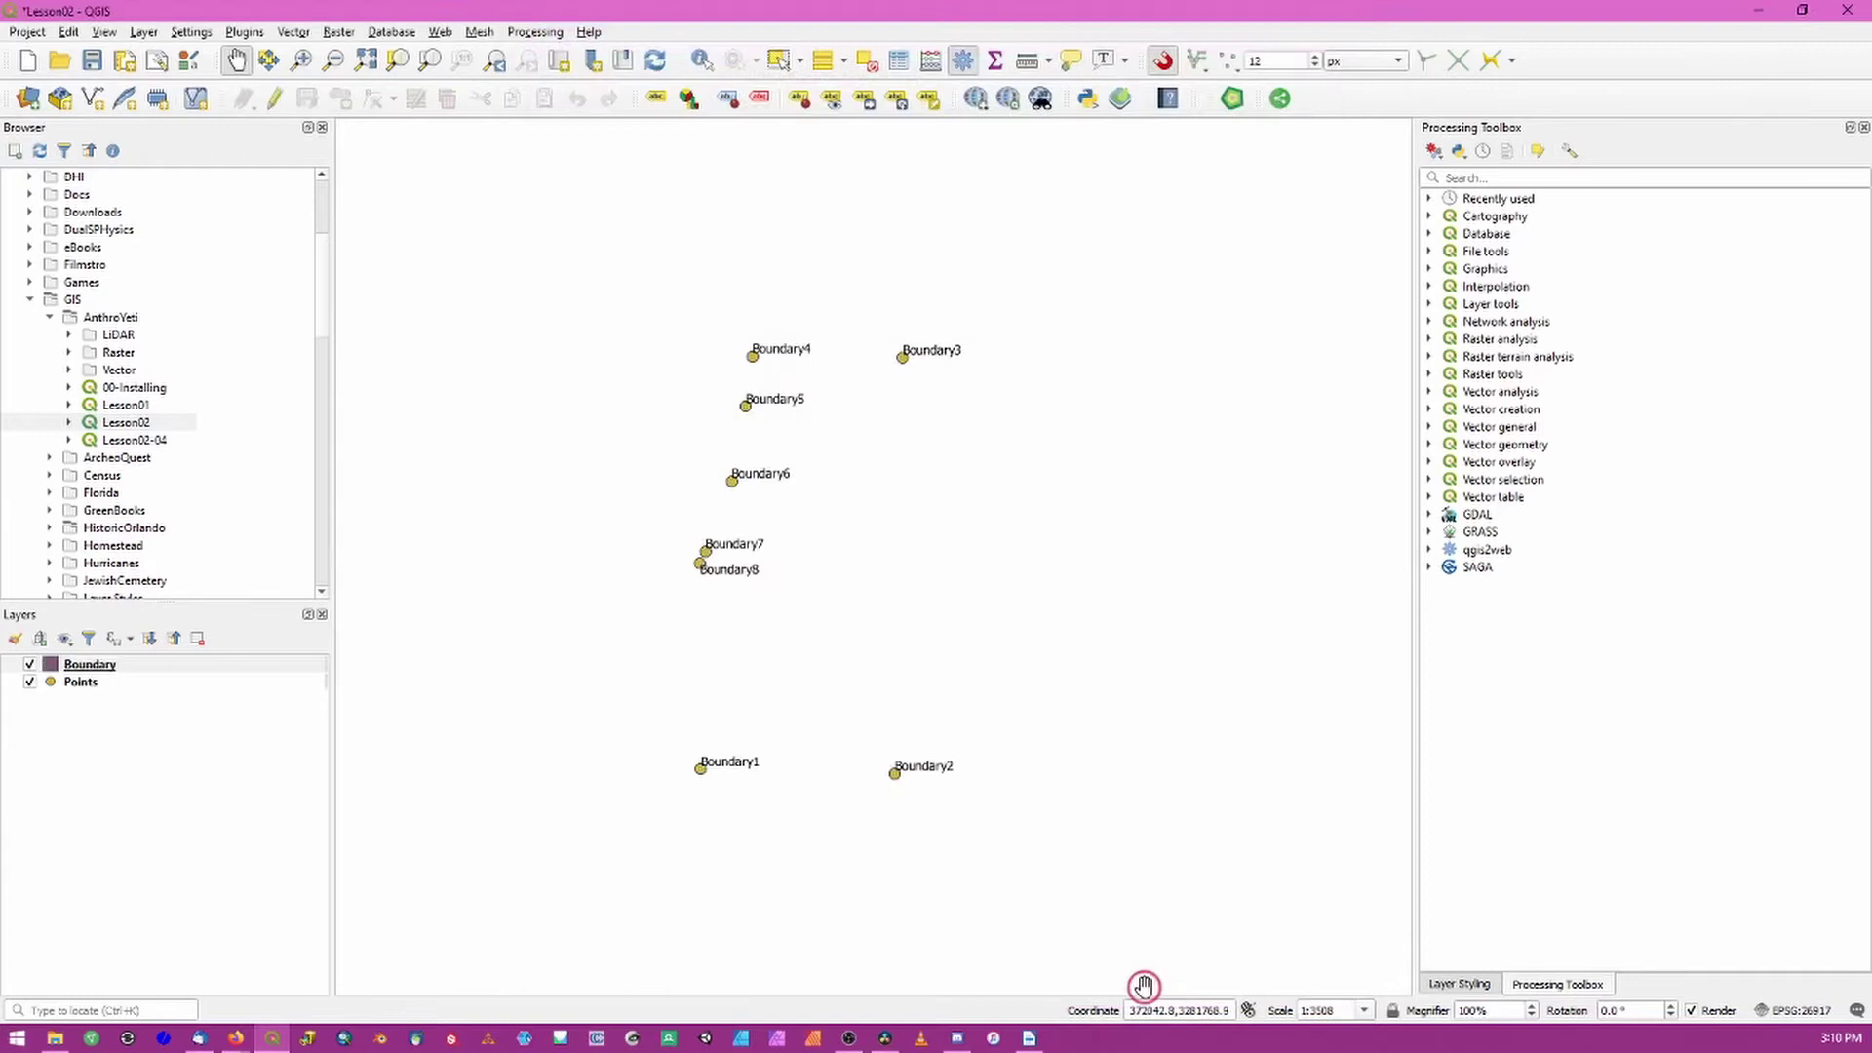
Step: Put the Boundary layer into edit mode, activate Add Polygon Feature and make sure snapping is enabled
left_click(87, 670)
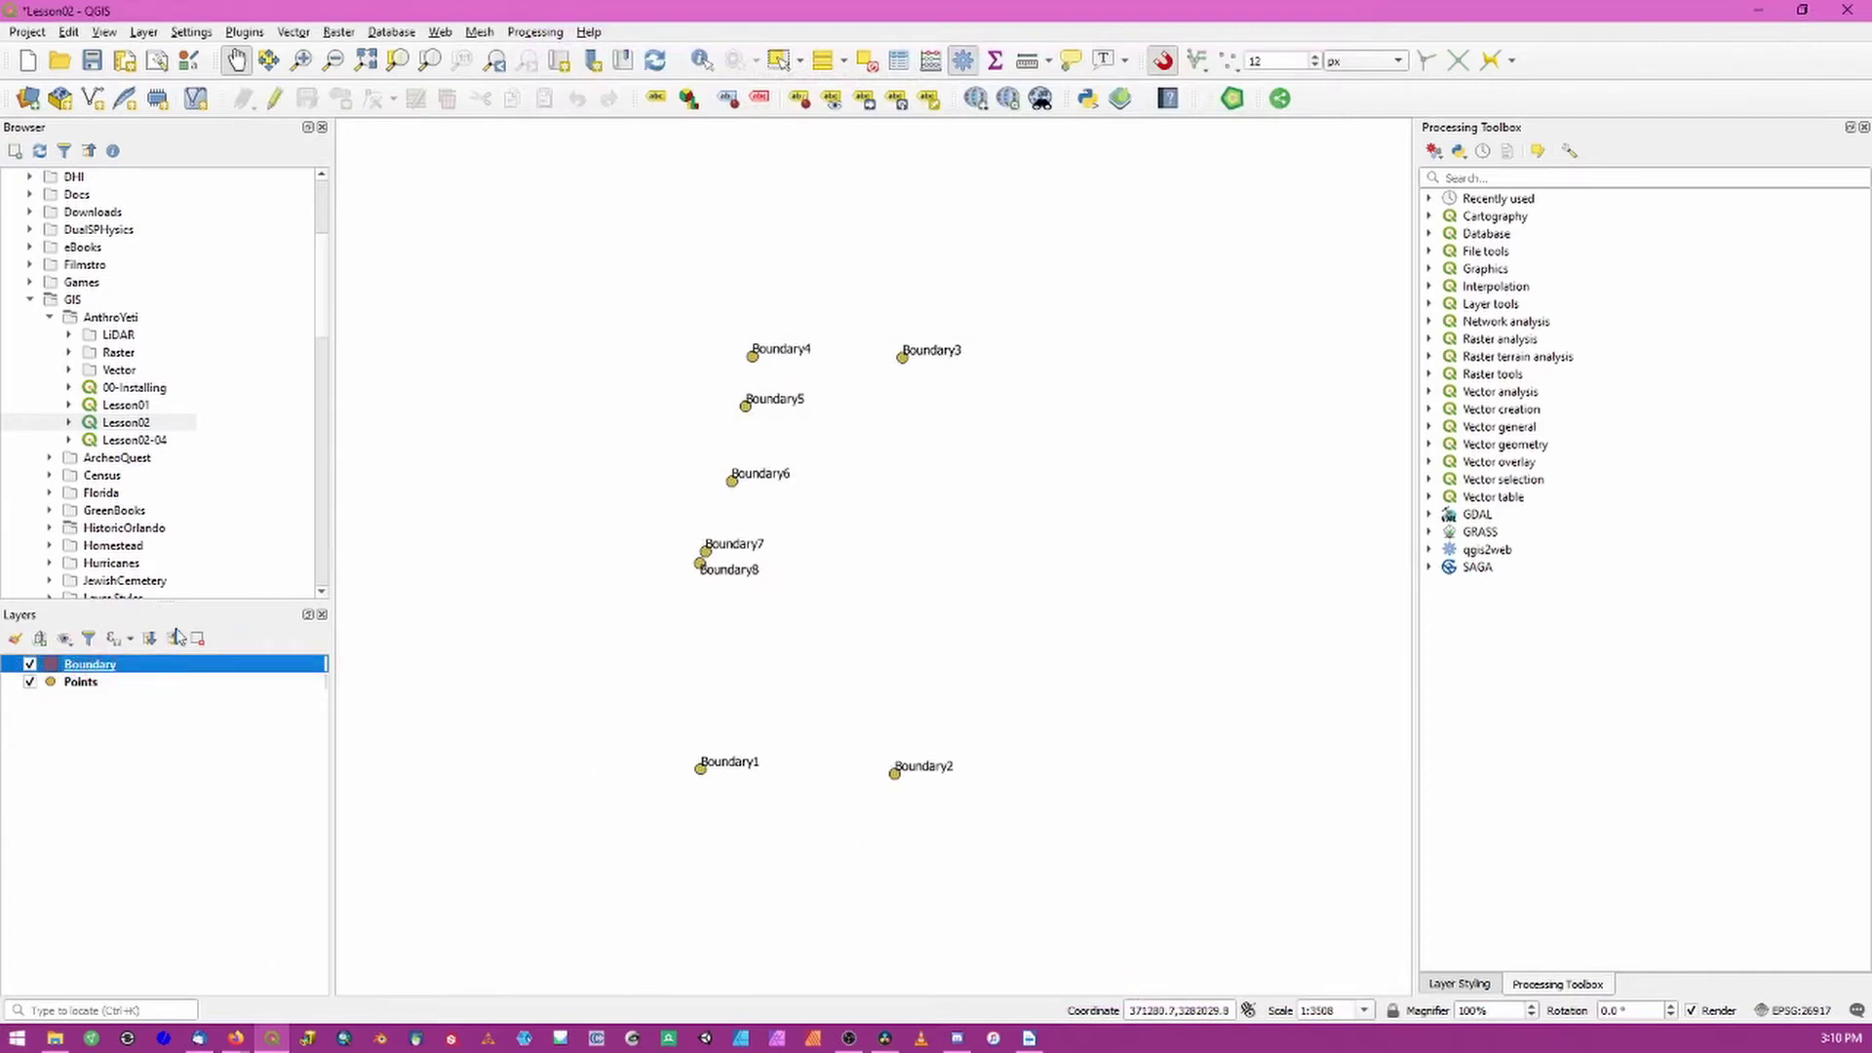
left_click(275, 102)
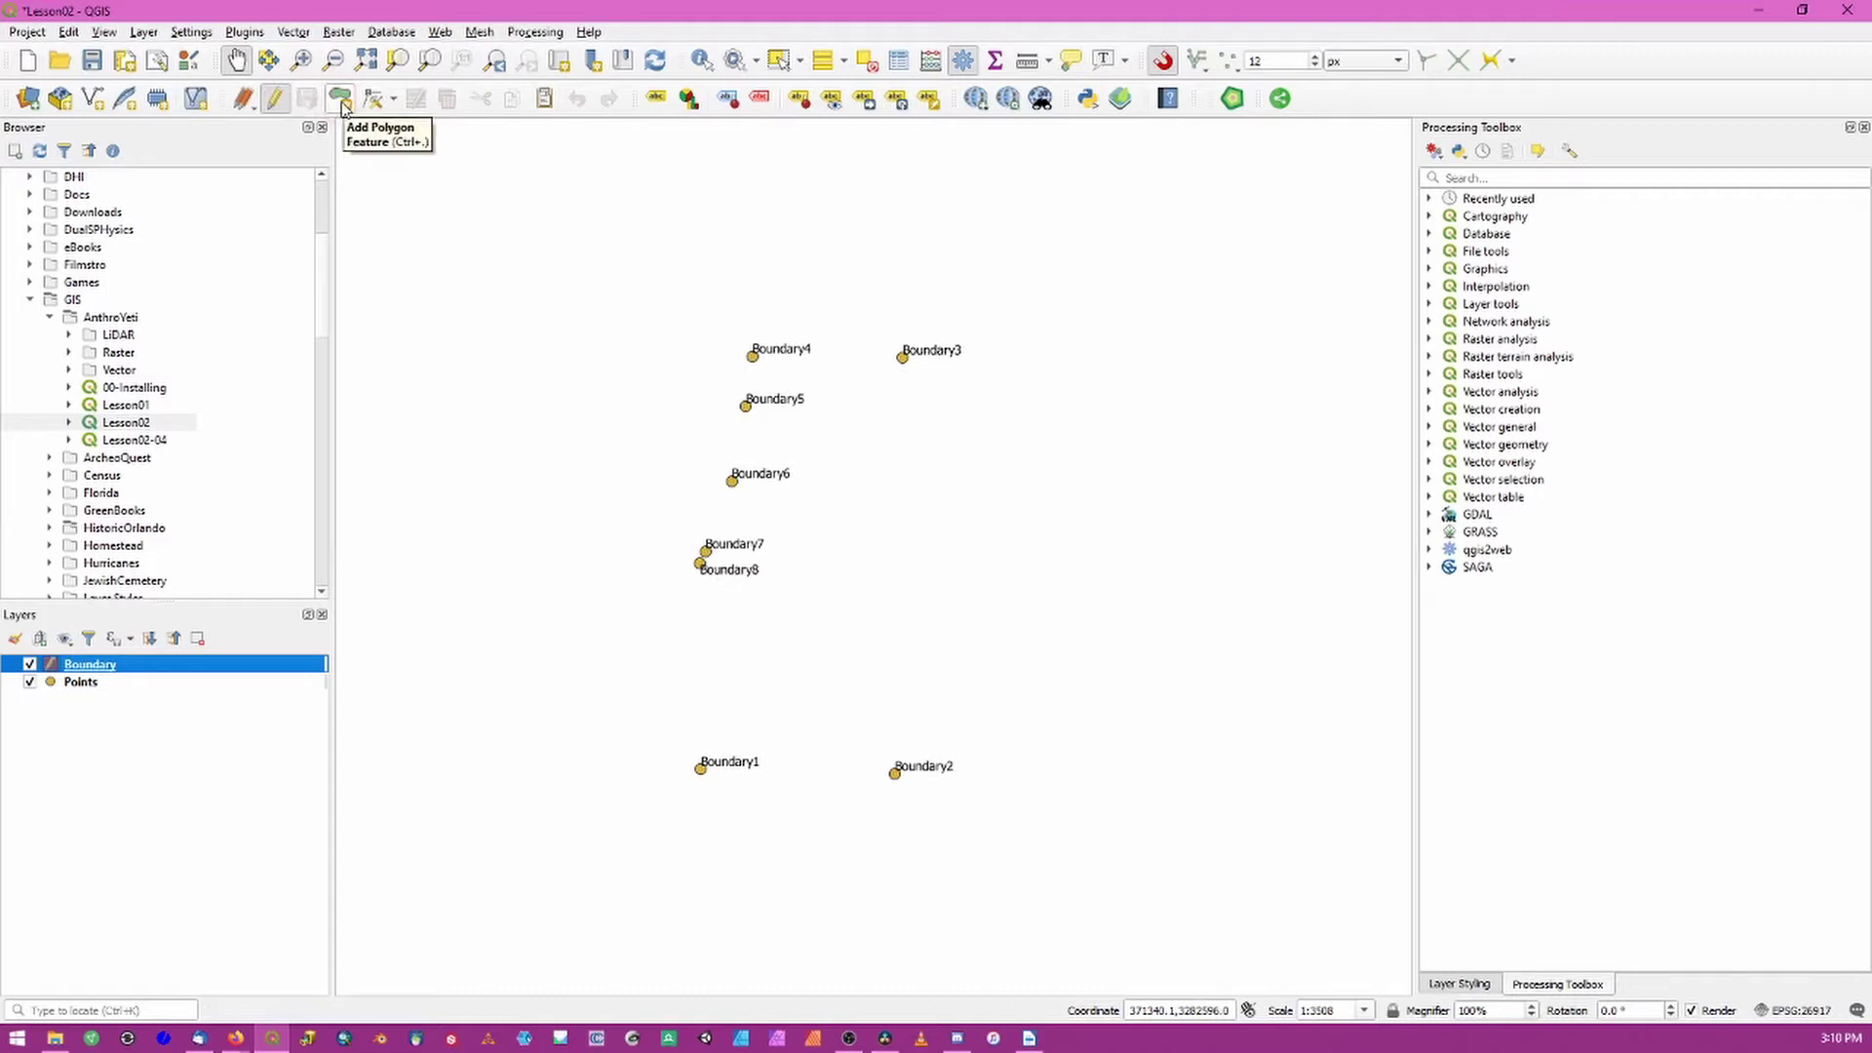
left_click(342, 99)
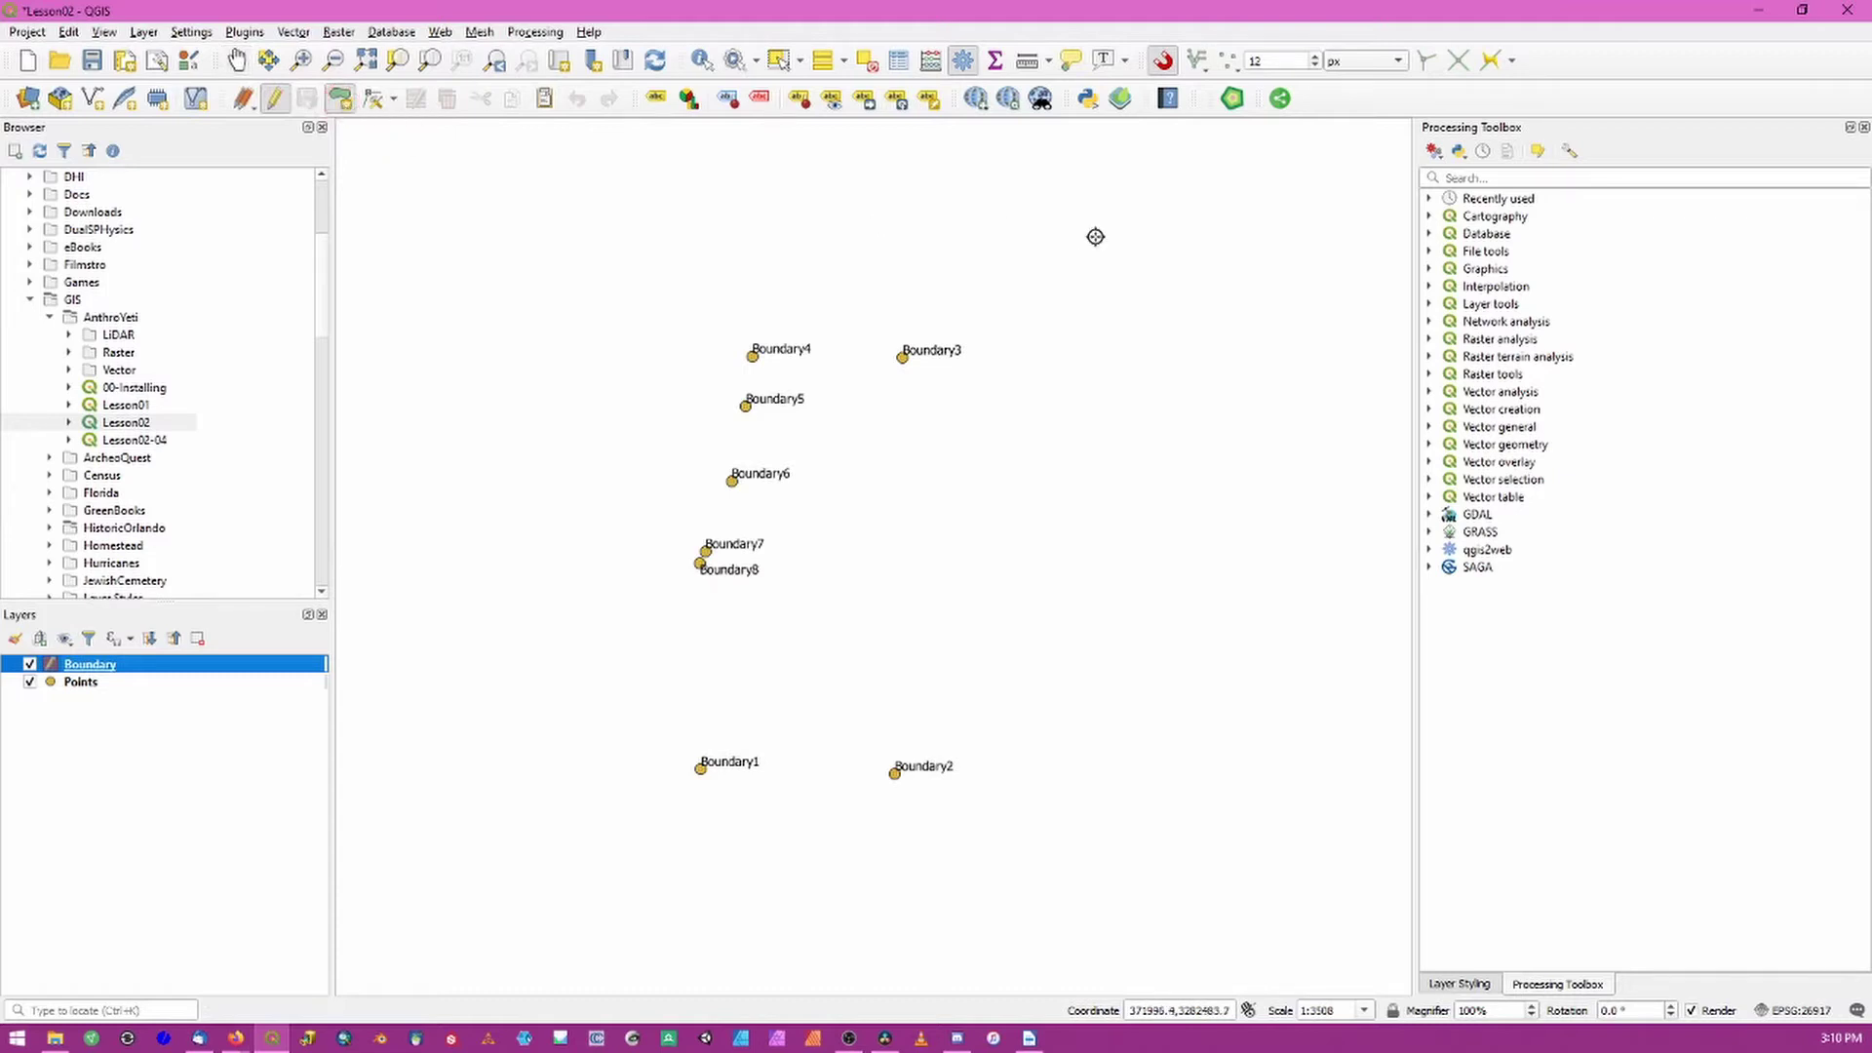
left_click(1163, 61)
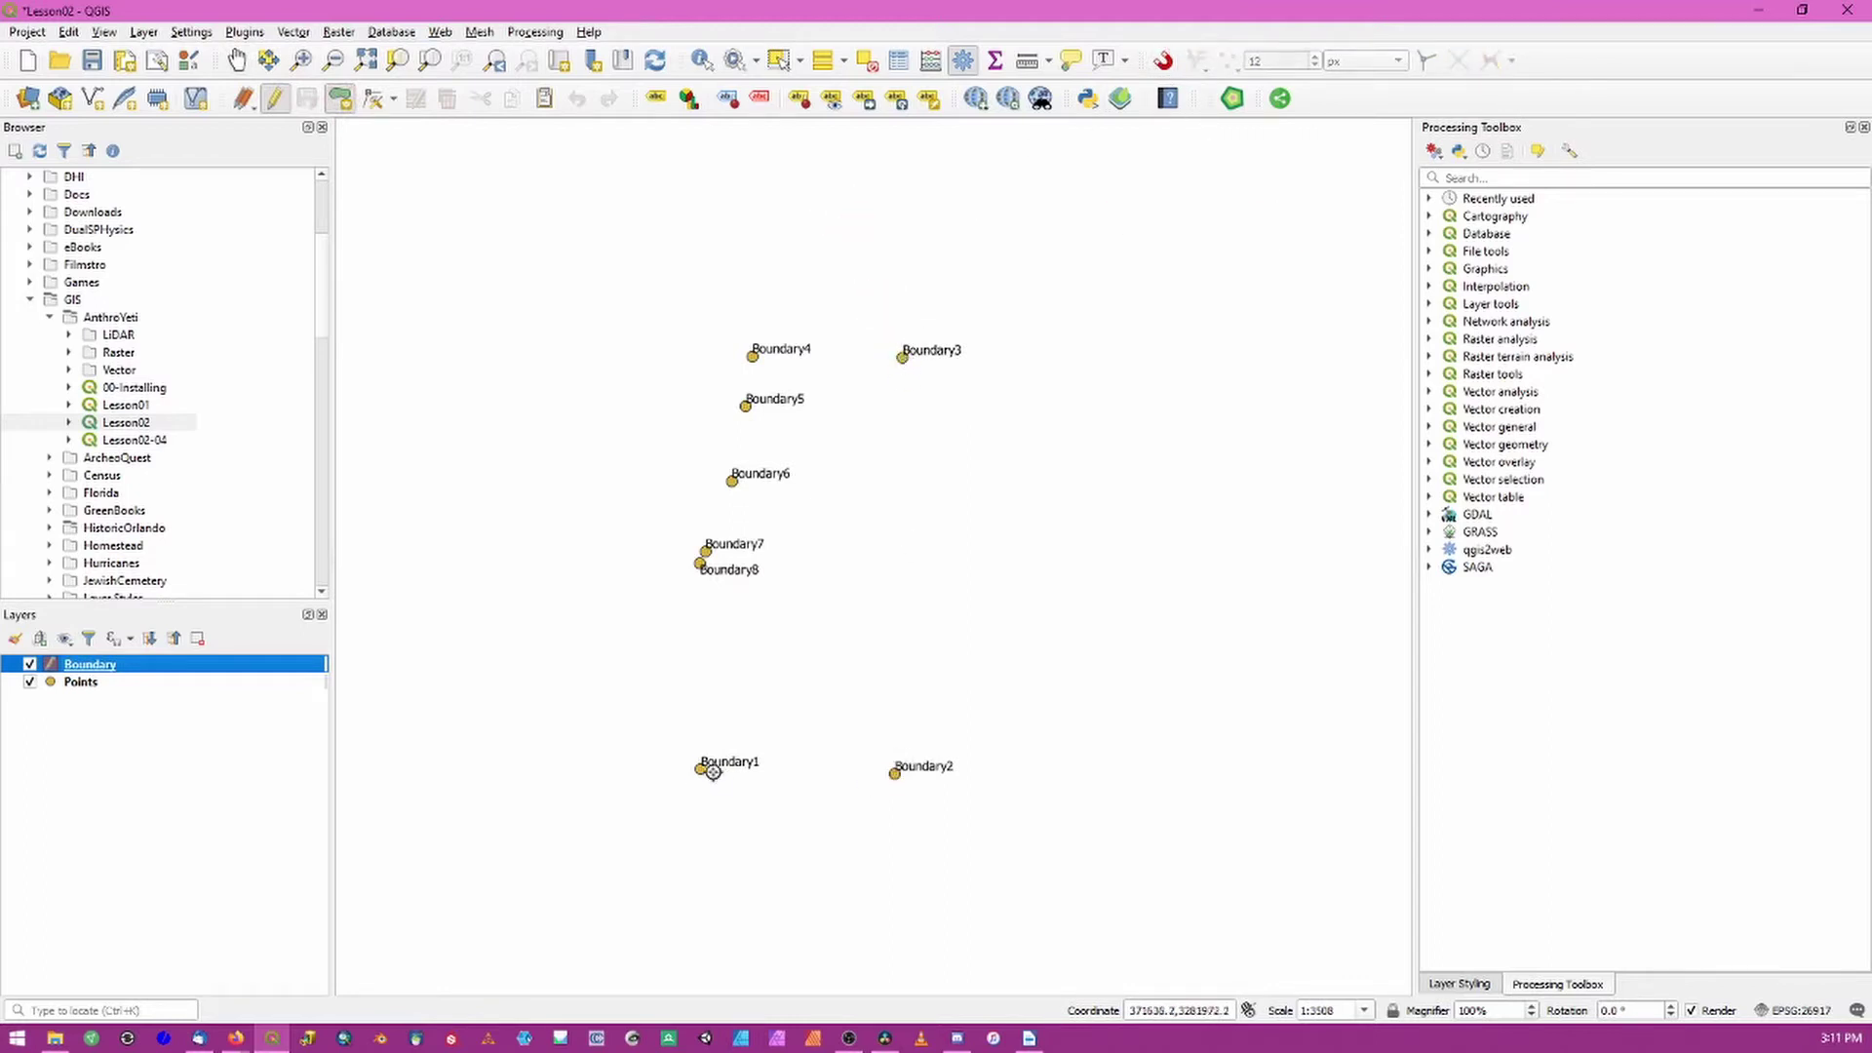
left_click(1163, 61)
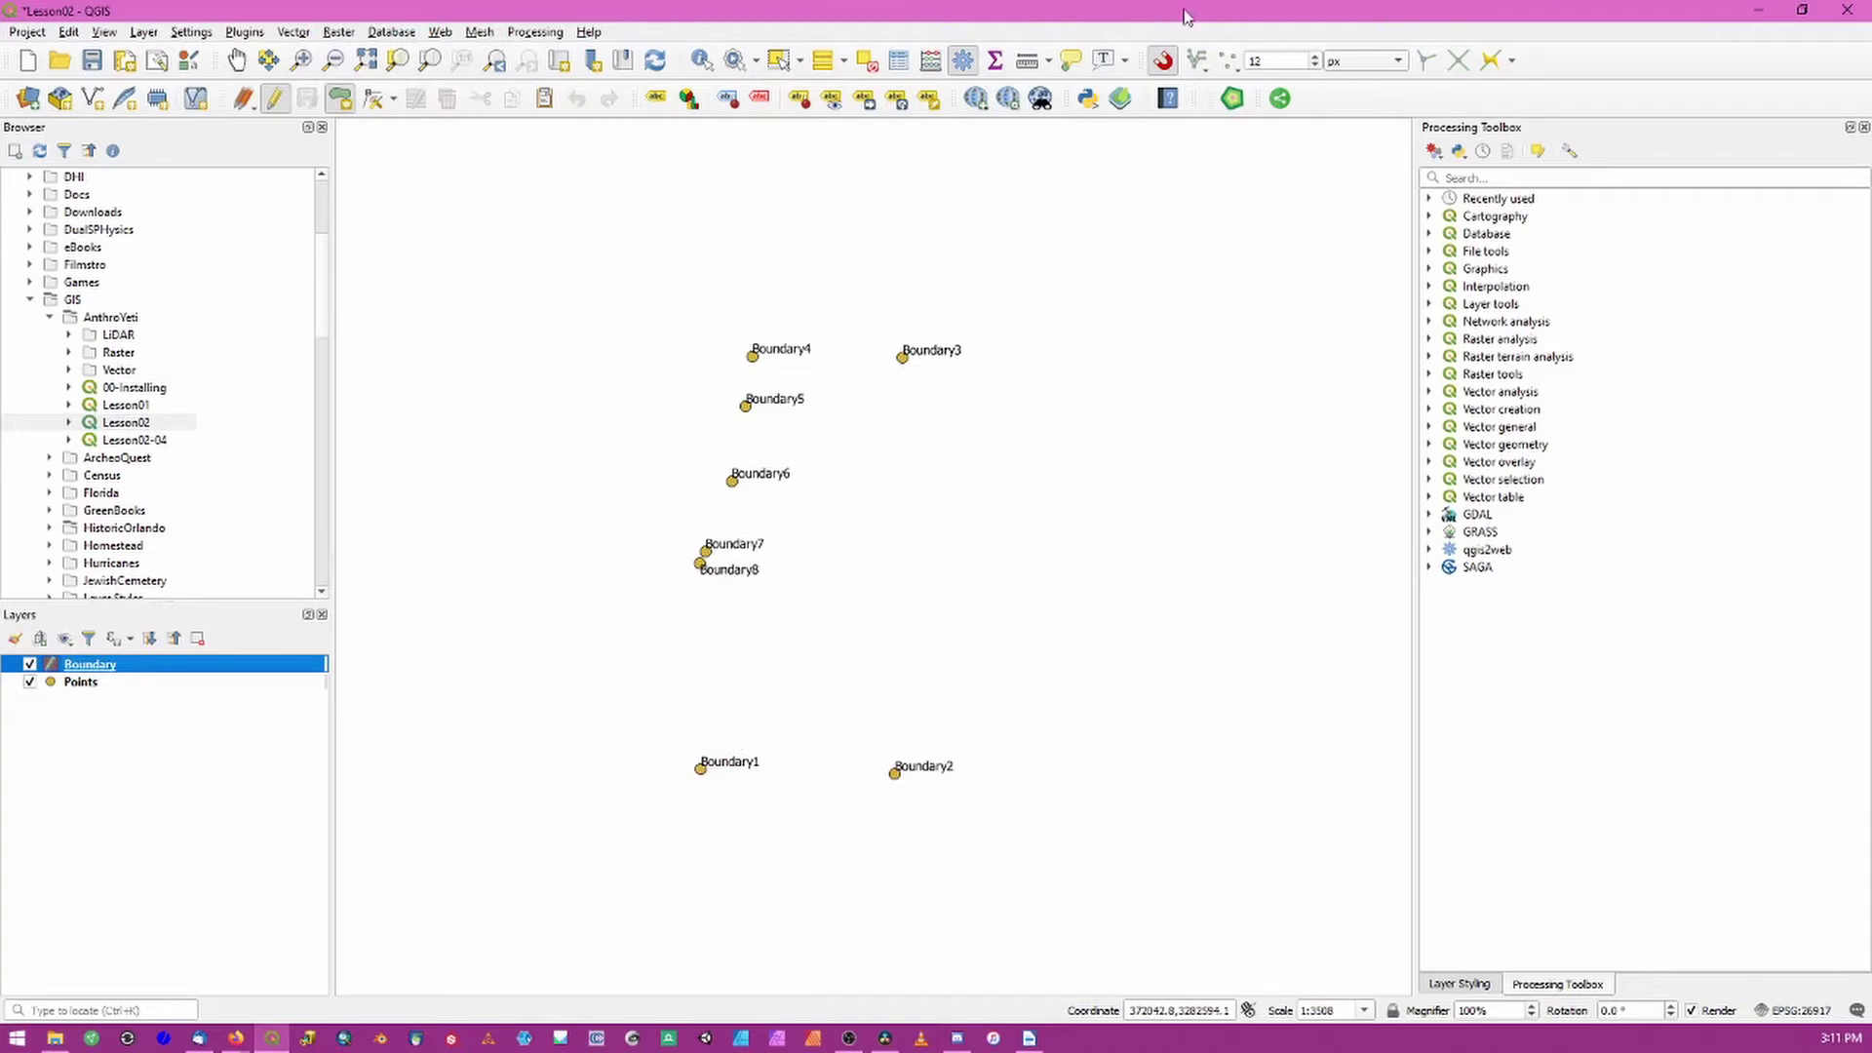
Step: Undock the Snapping Toolbar, turn its visibility off and on, and dock it back in its original place
left_click_drag(1143, 60, 914, 206)
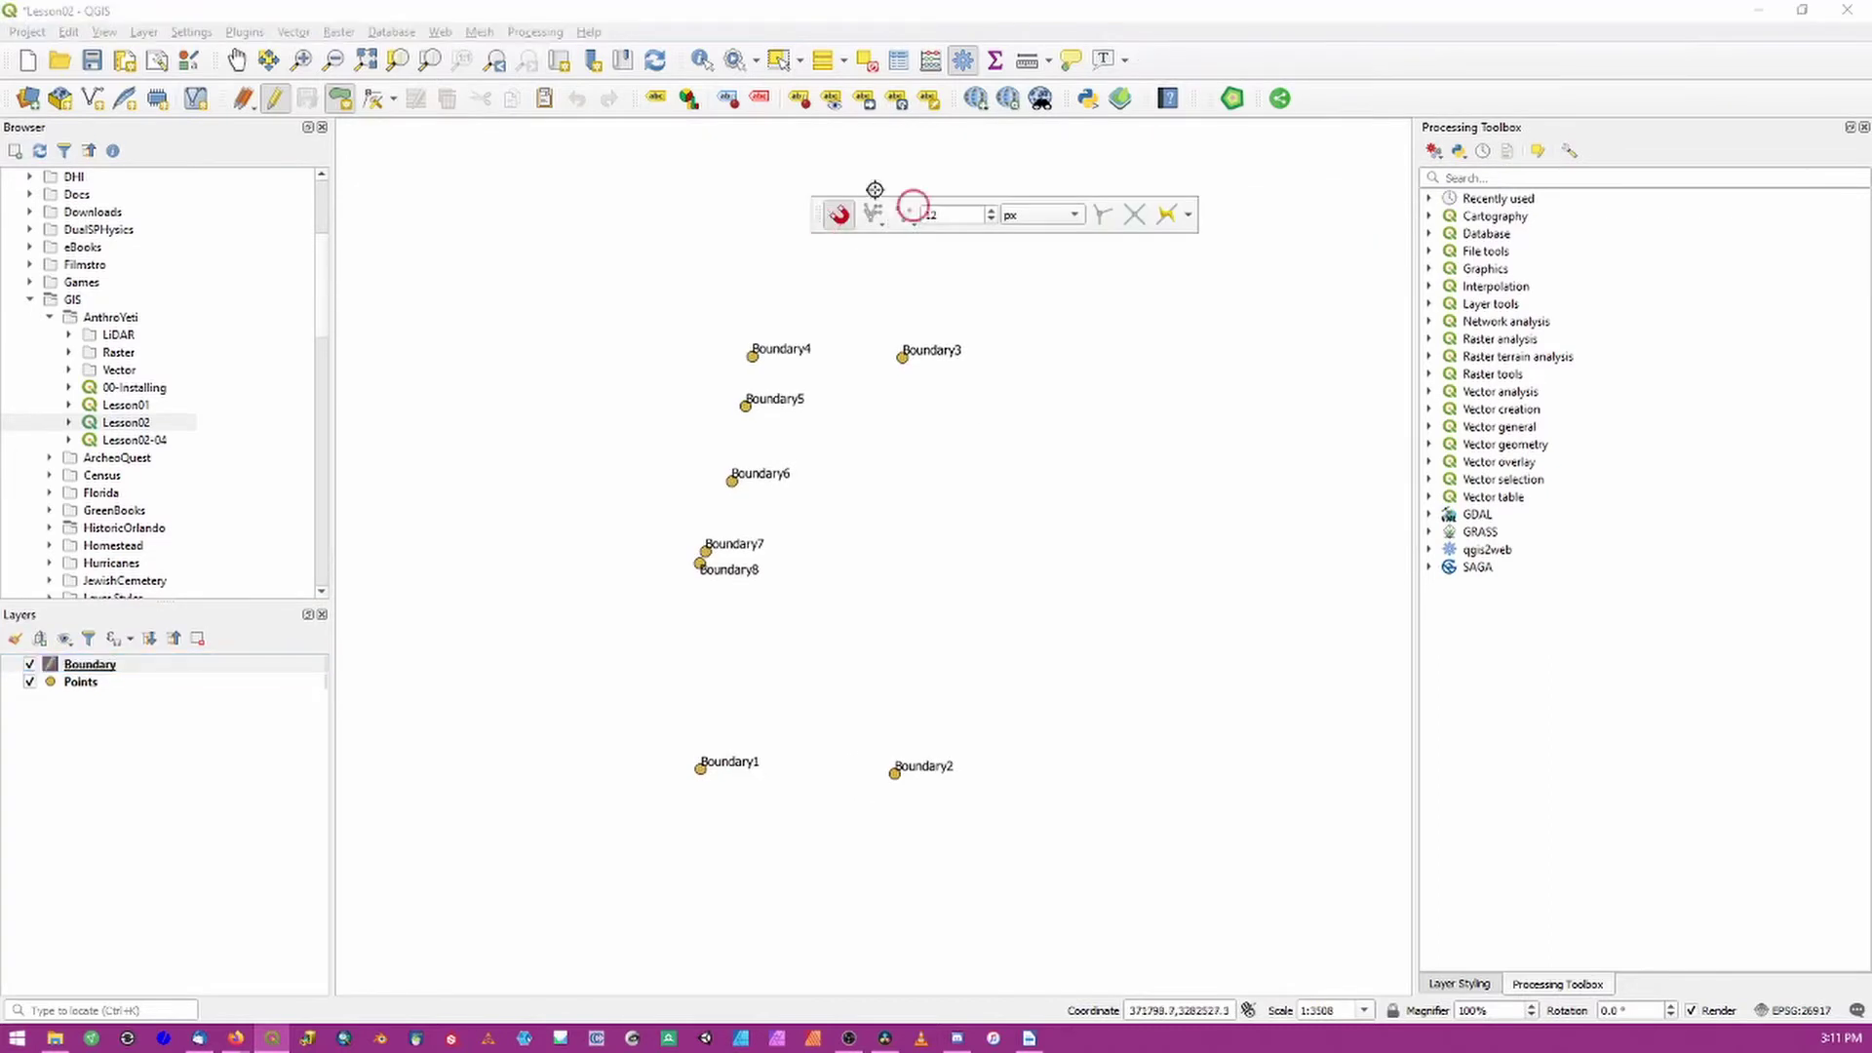
left_click(104, 32)
mouse_move(302, 692)
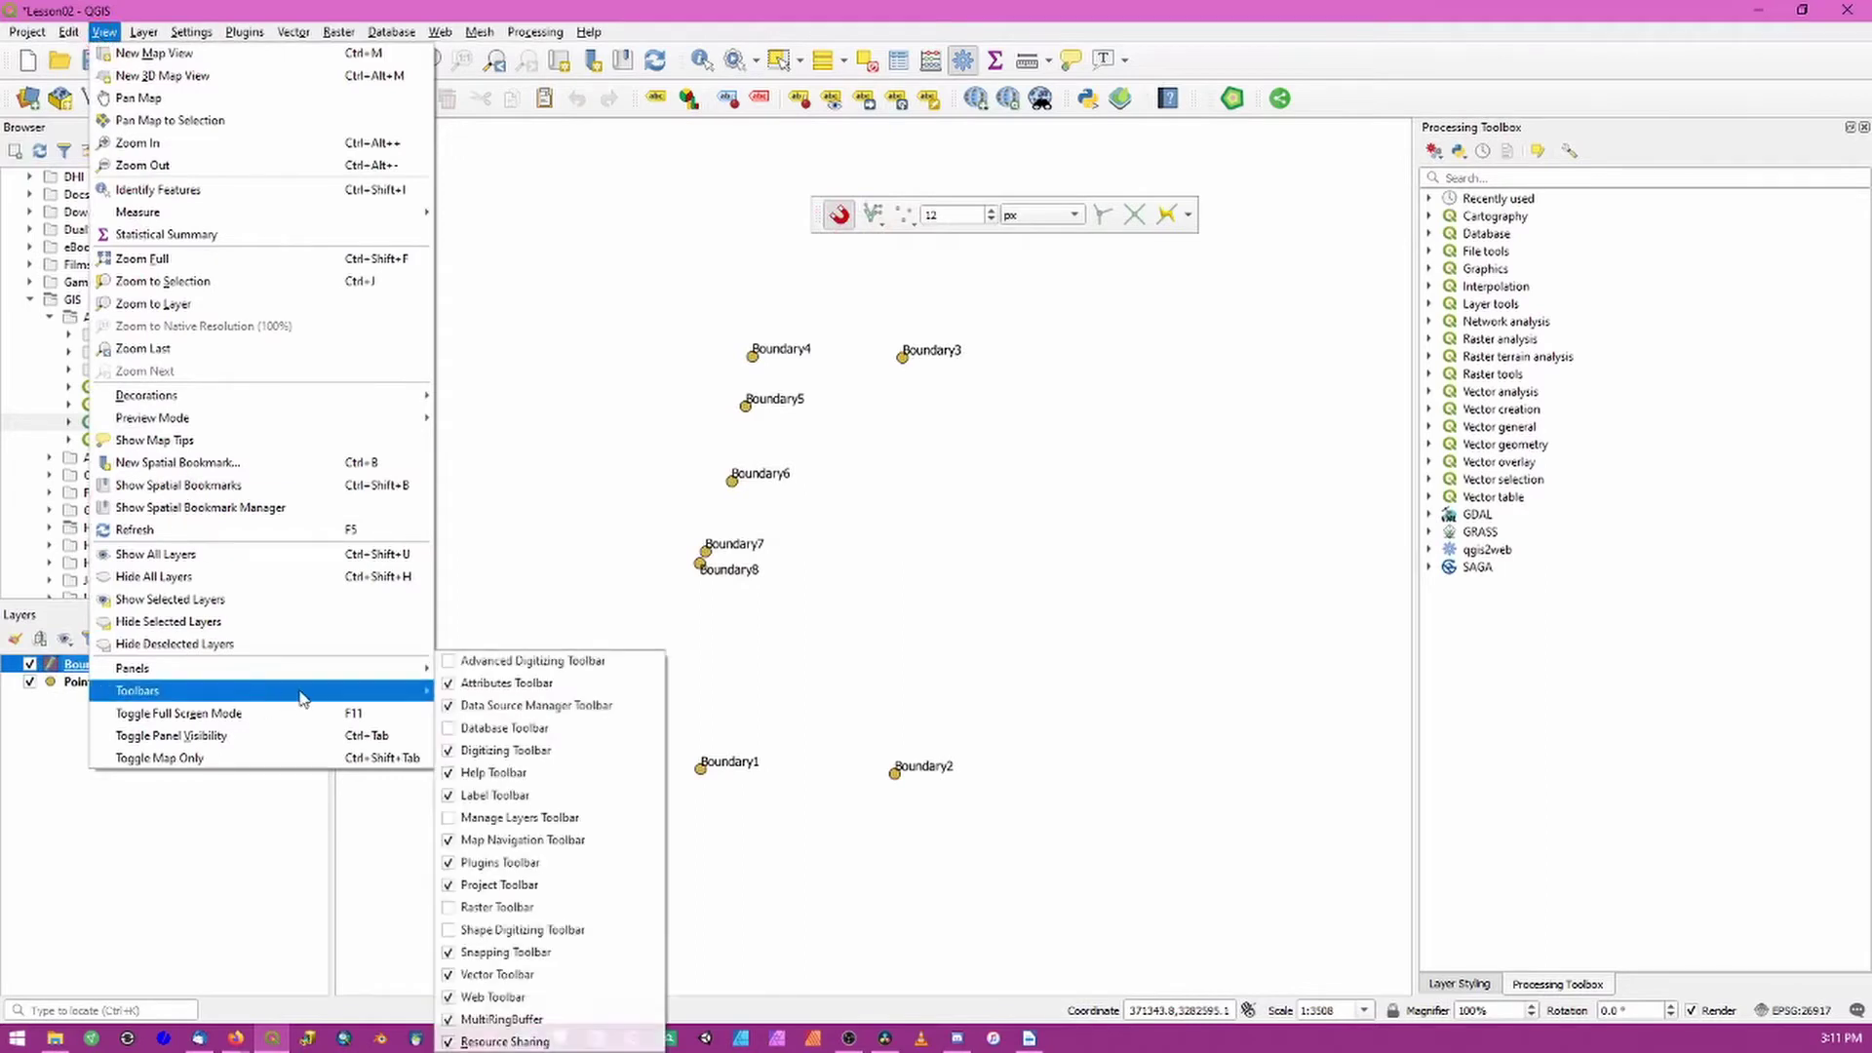
left_click(575, 954)
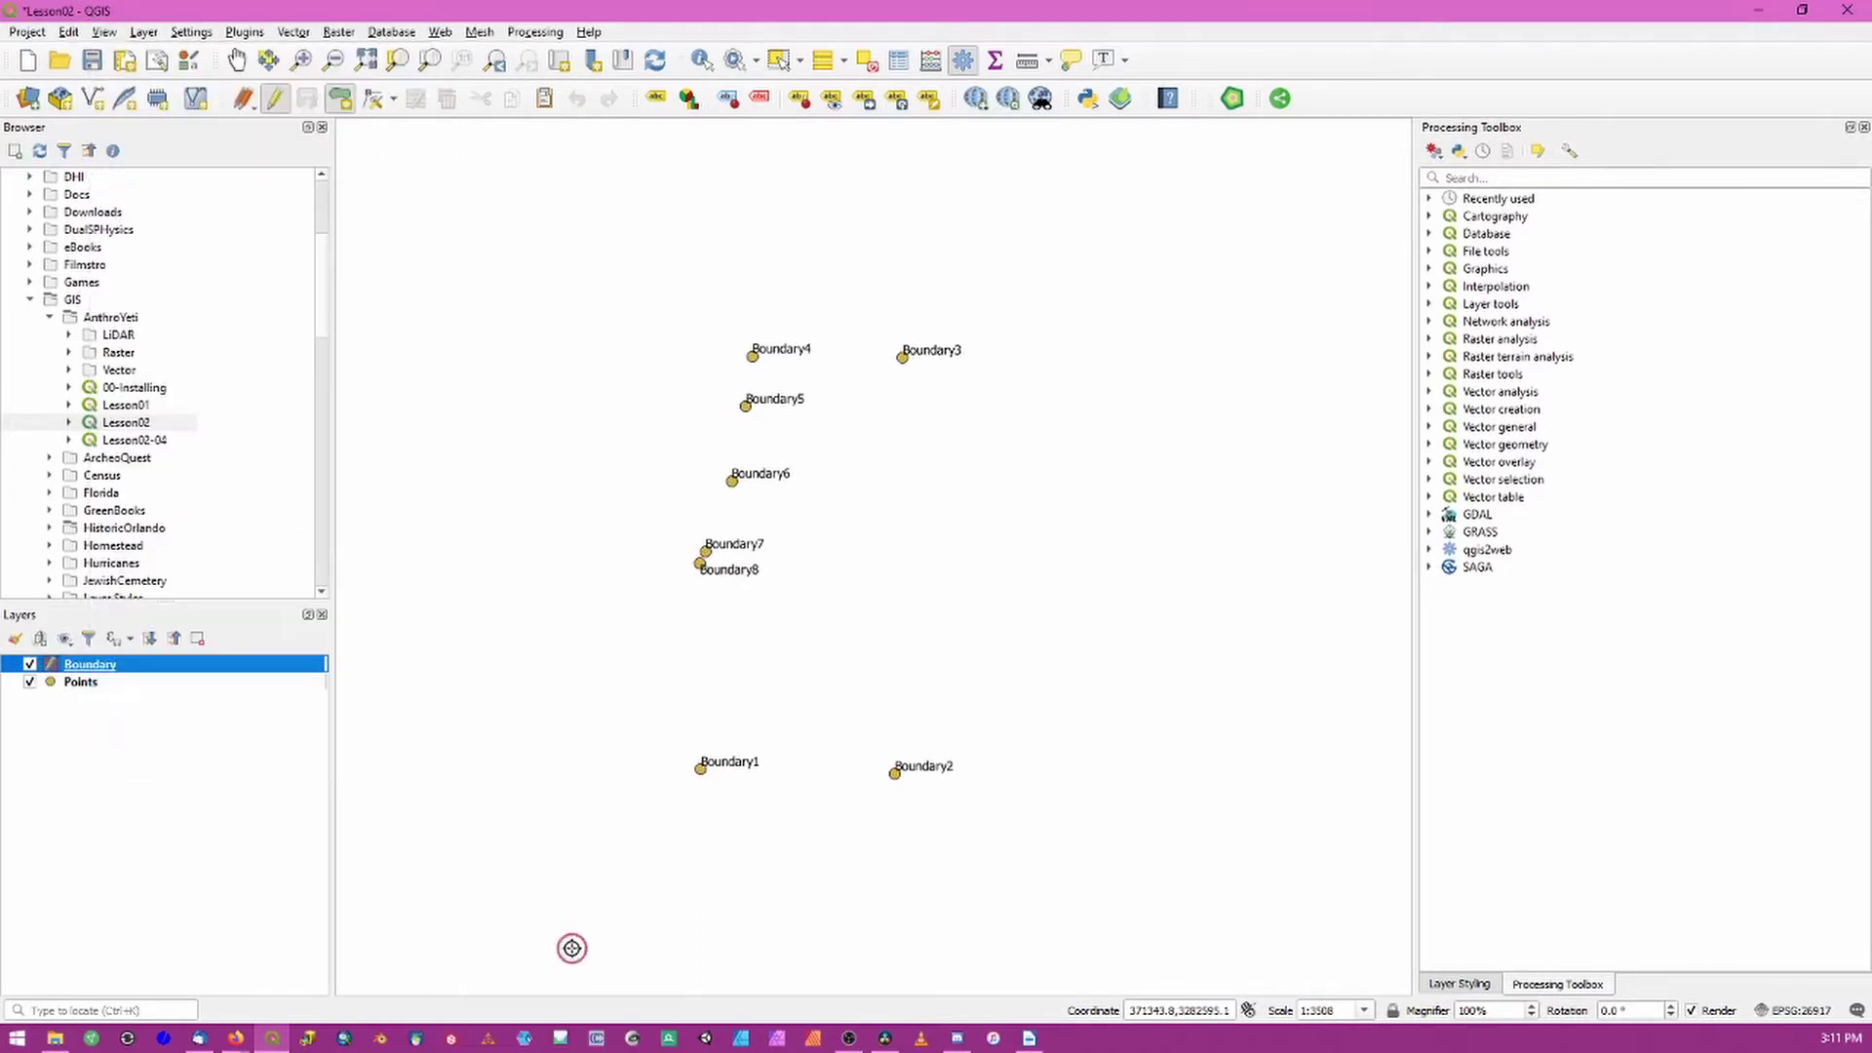
left_click(110, 33)
mouse_move(341, 692)
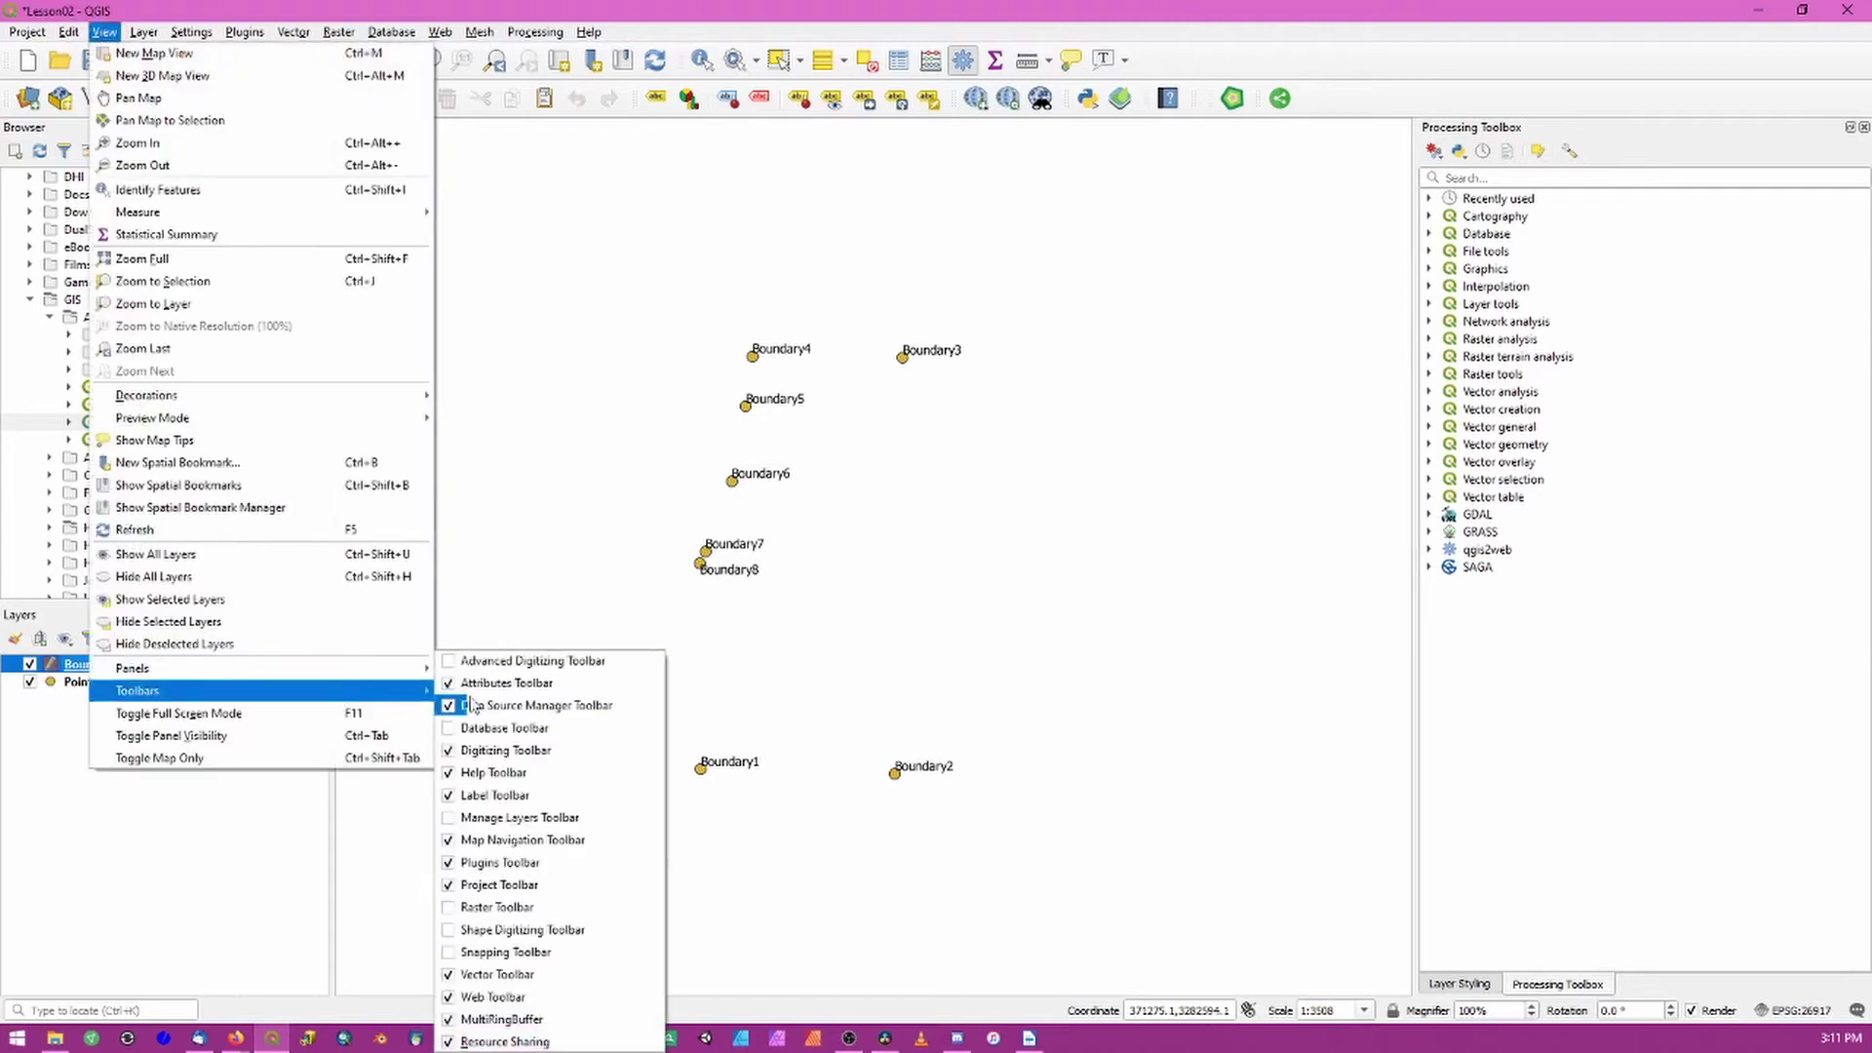
left_click(582, 952)
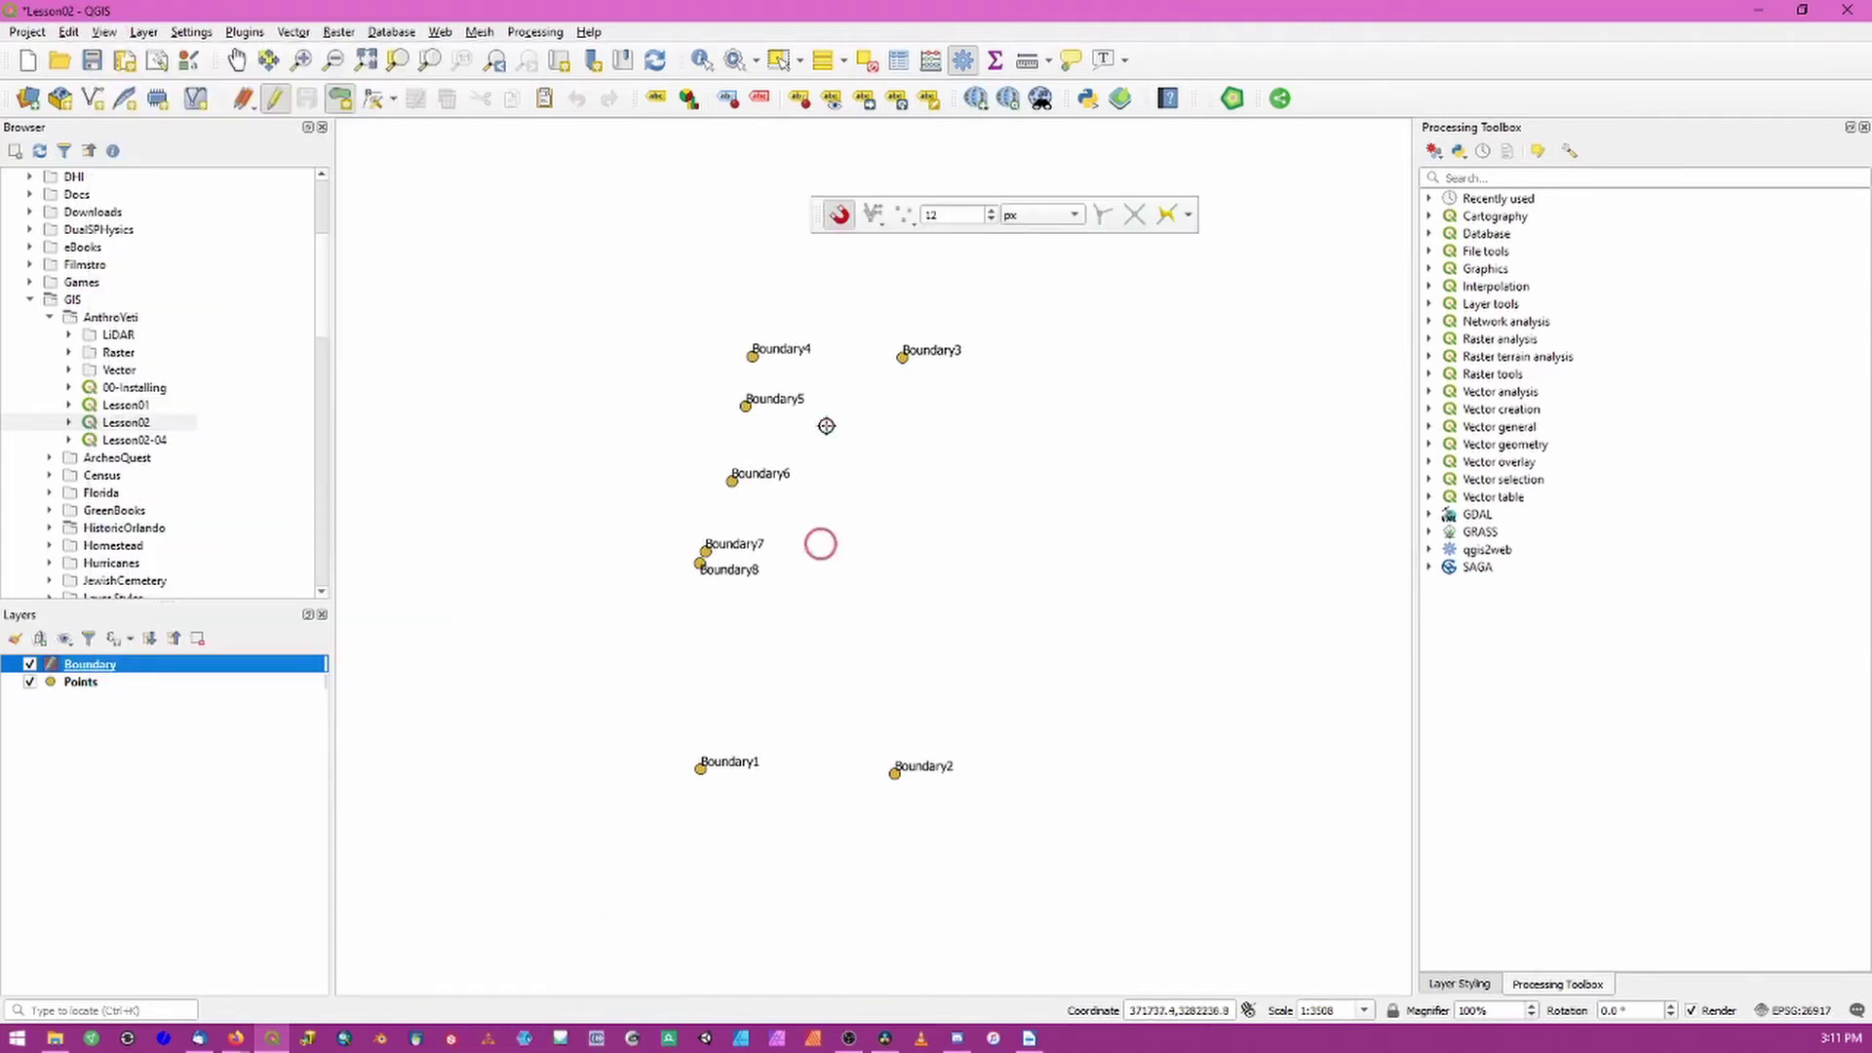
left_click_drag(815, 215, 1143, 61)
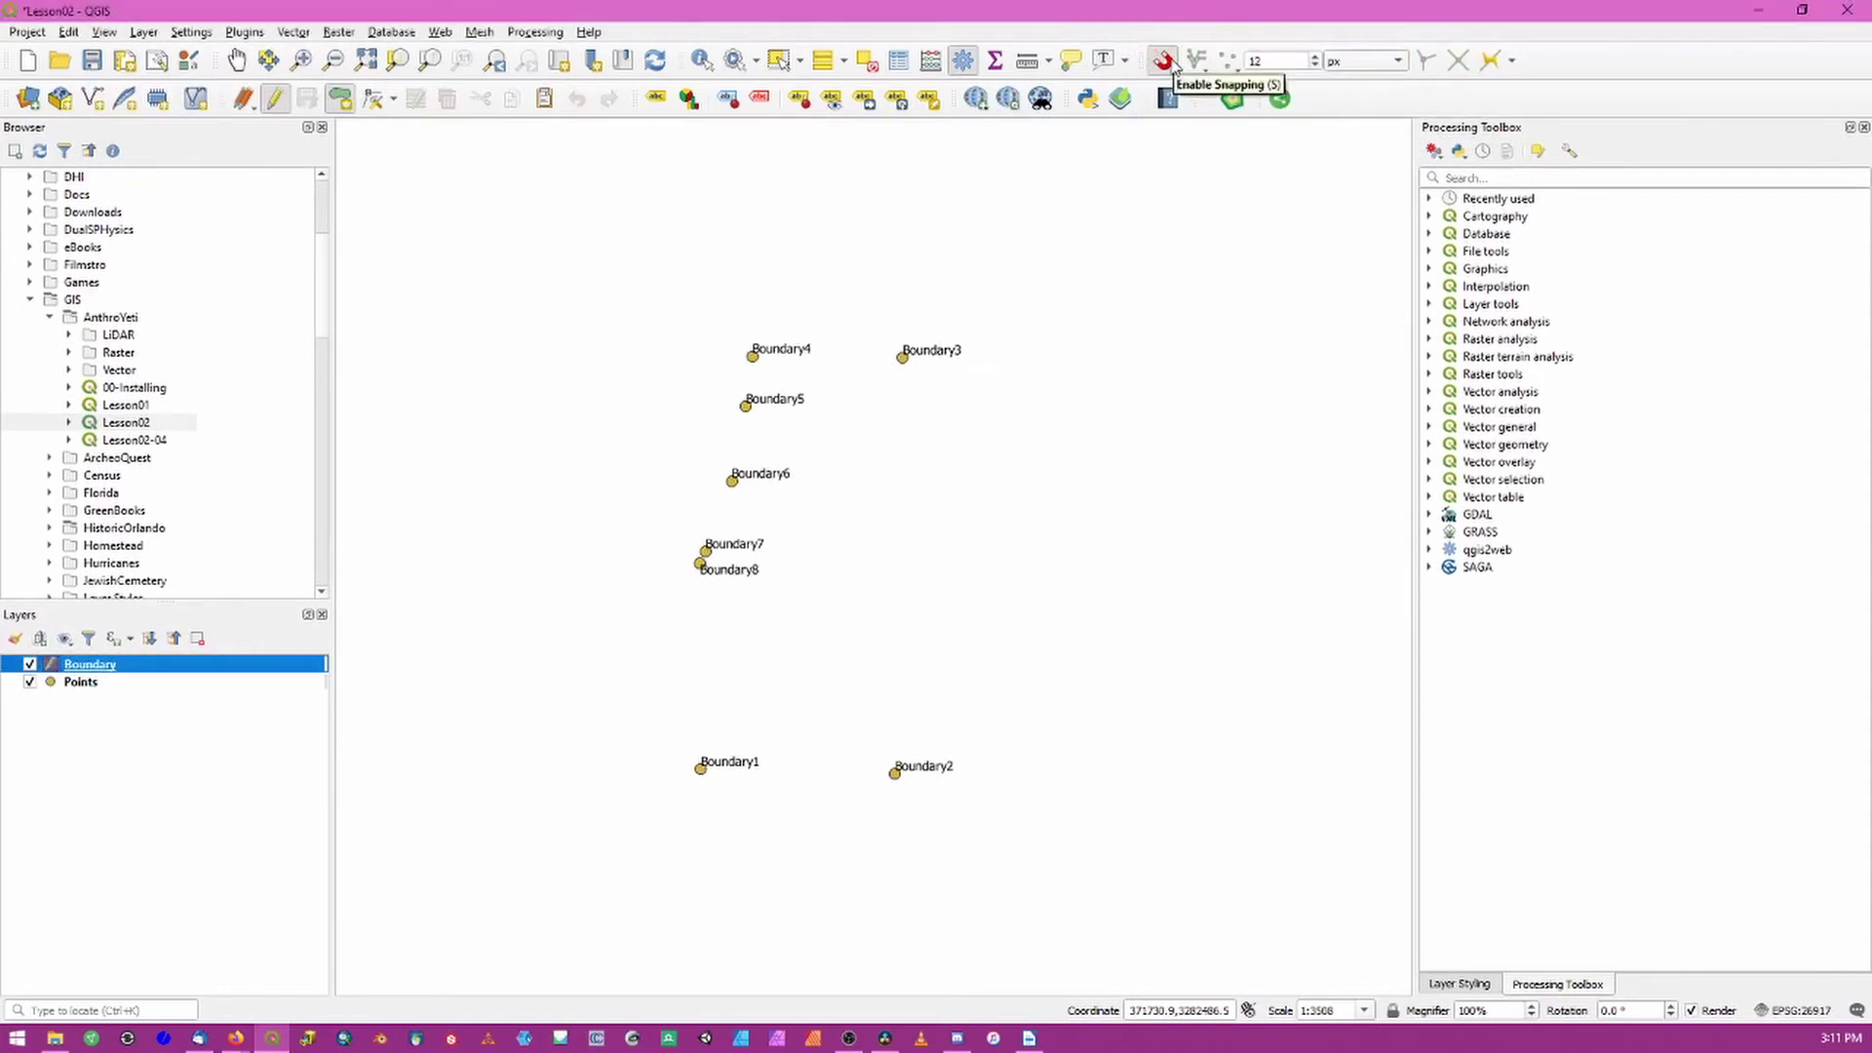
Step: Digitize a polygon snapped to the points Boundary1 through Boundary8 in numerical order and finish the shape
left_click(1165, 62)
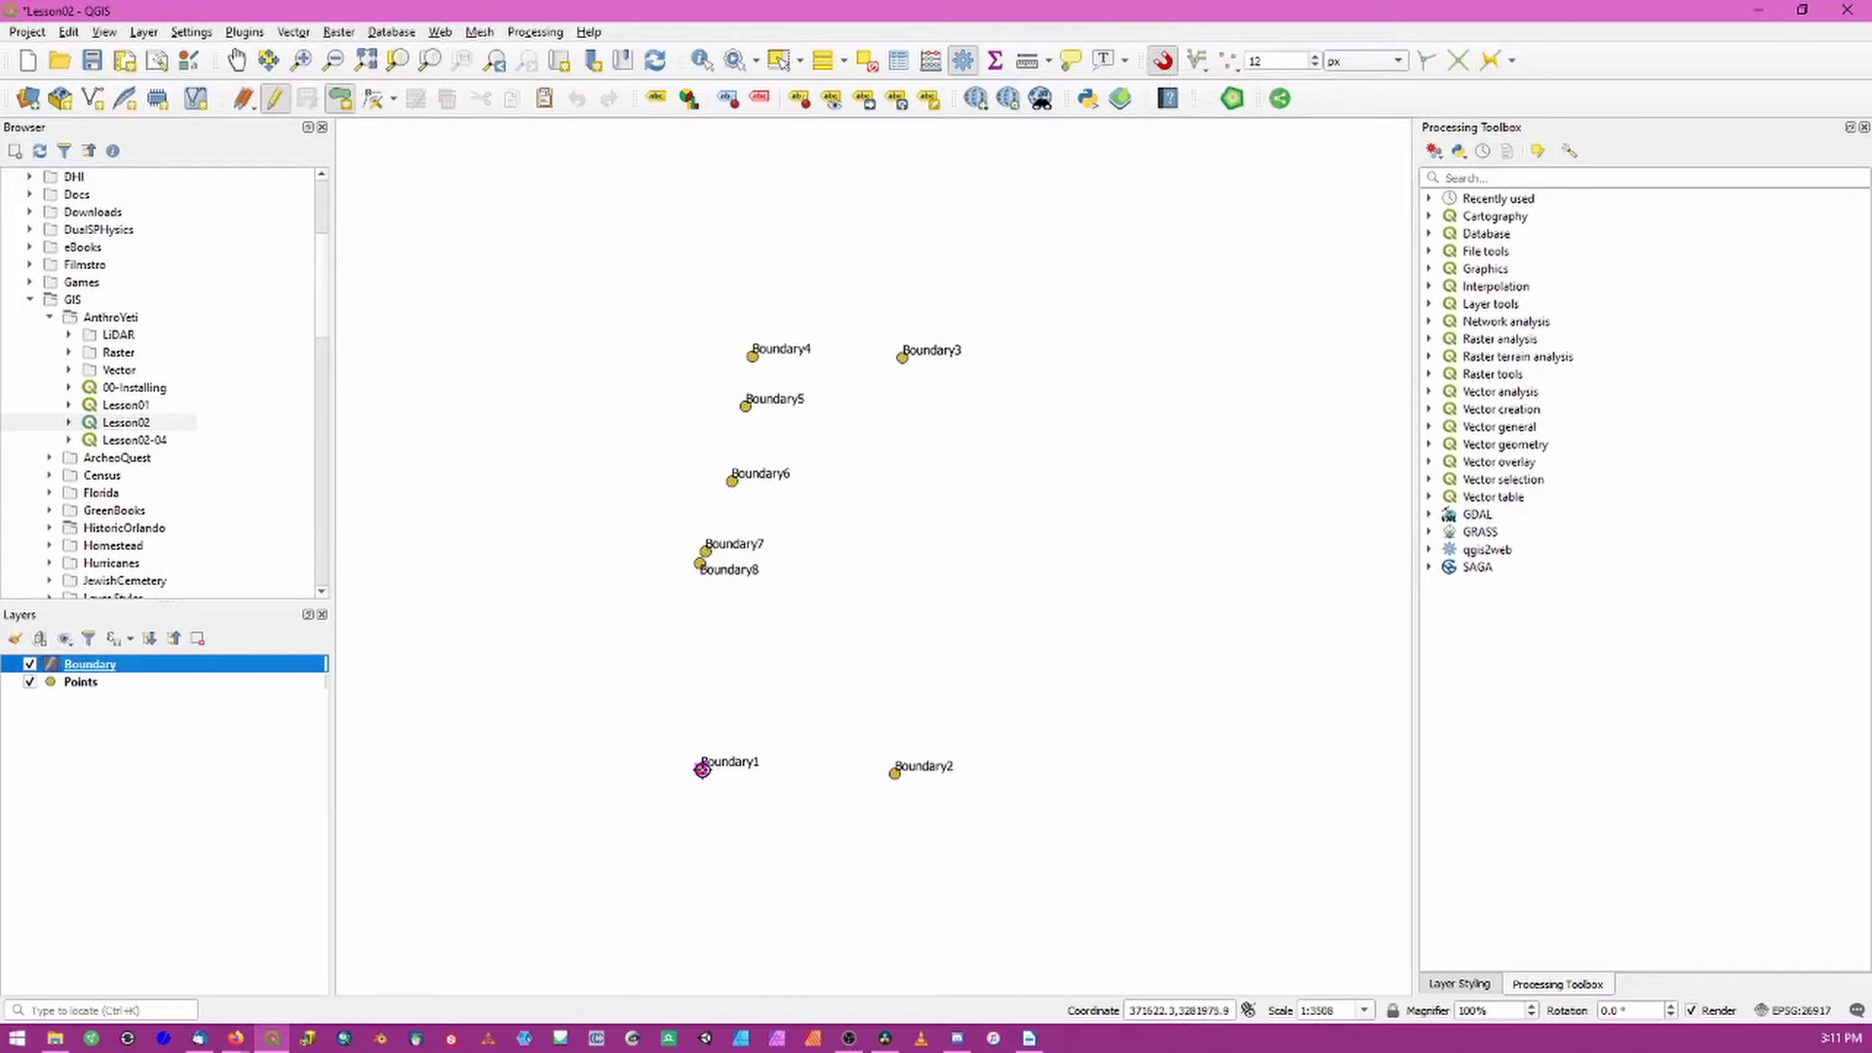
left_click(702, 769)
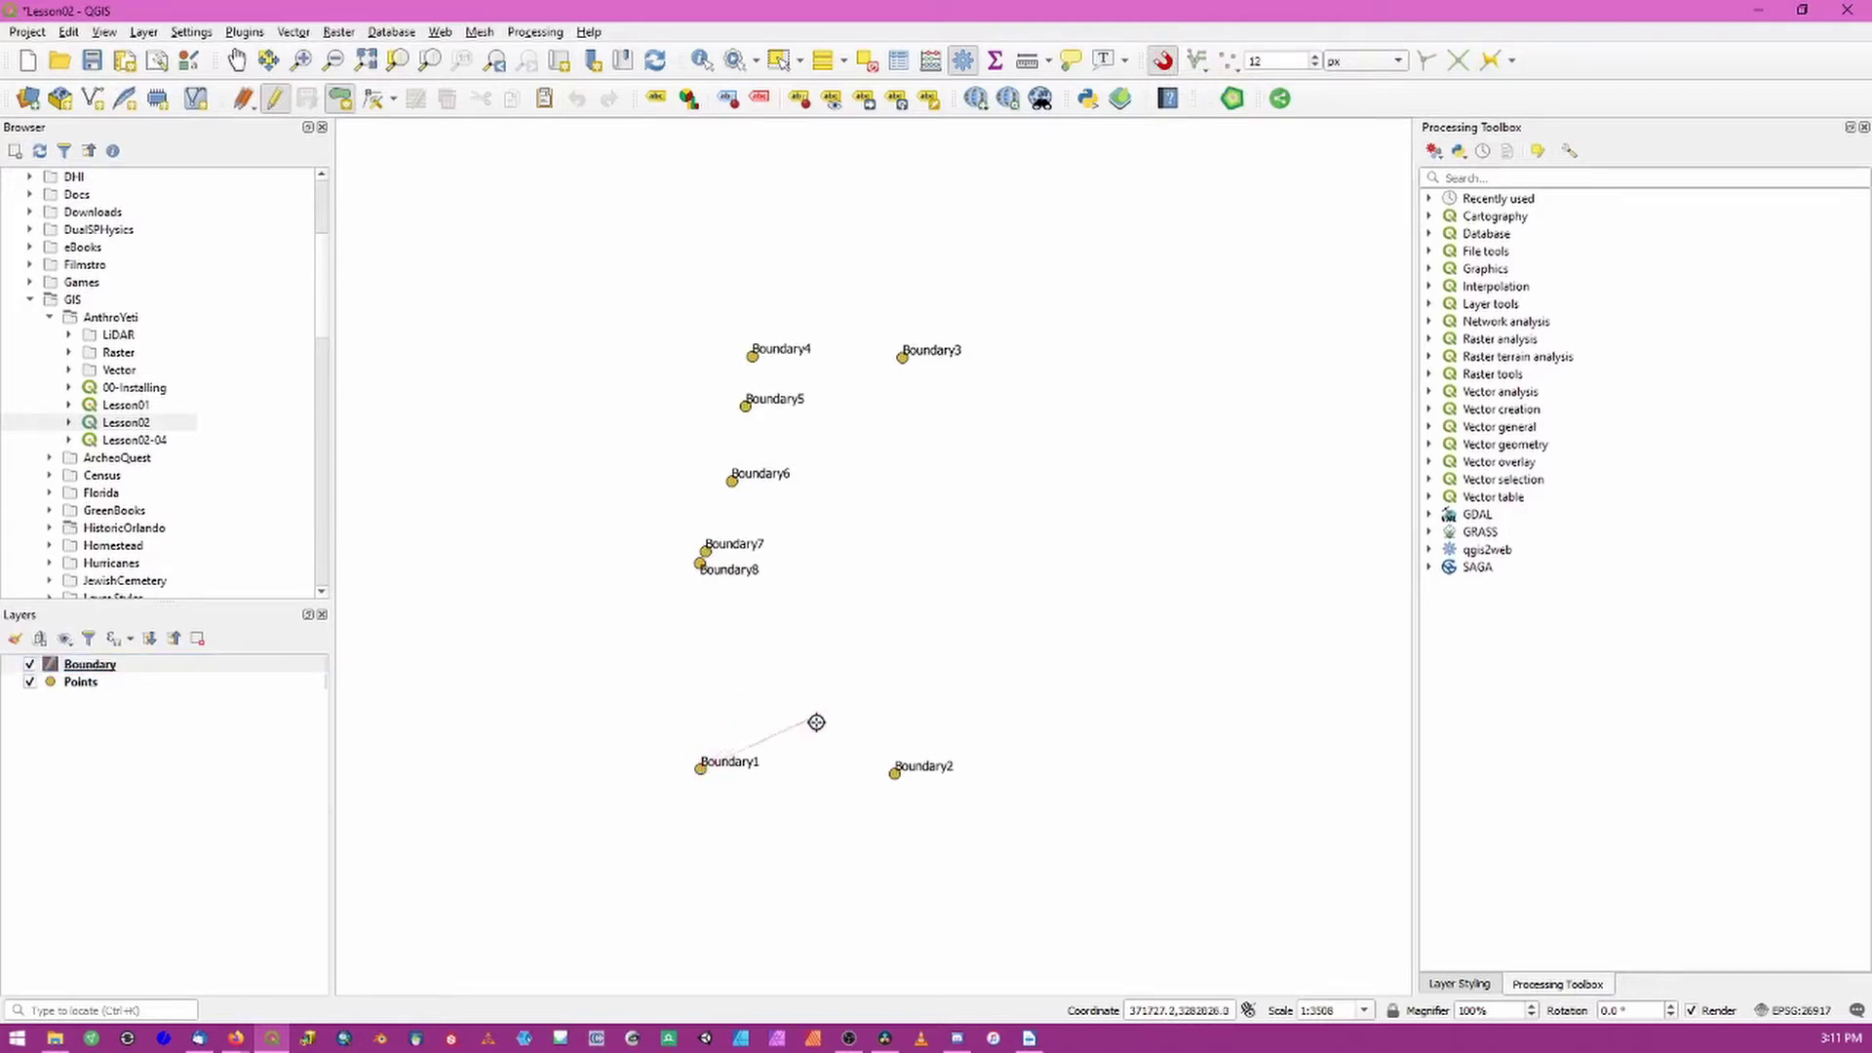
left_click(895, 772)
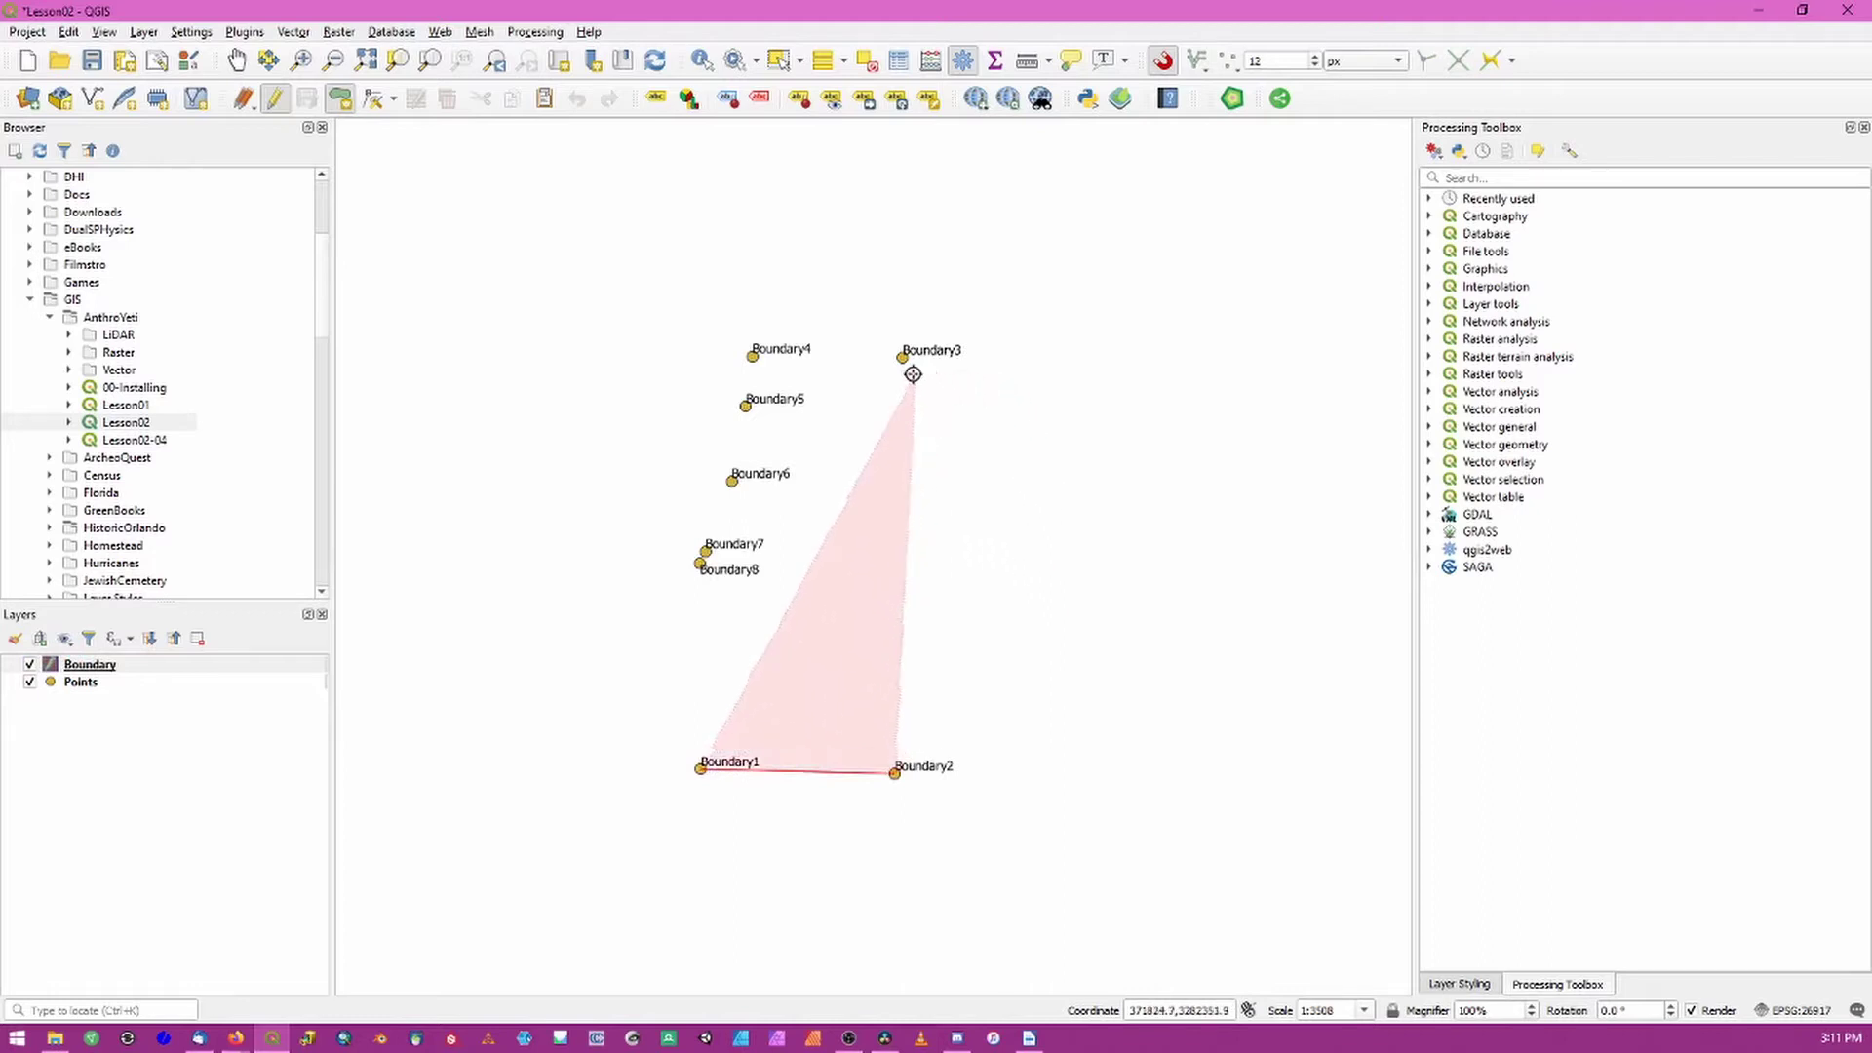
left_click(903, 358)
left_click(753, 357)
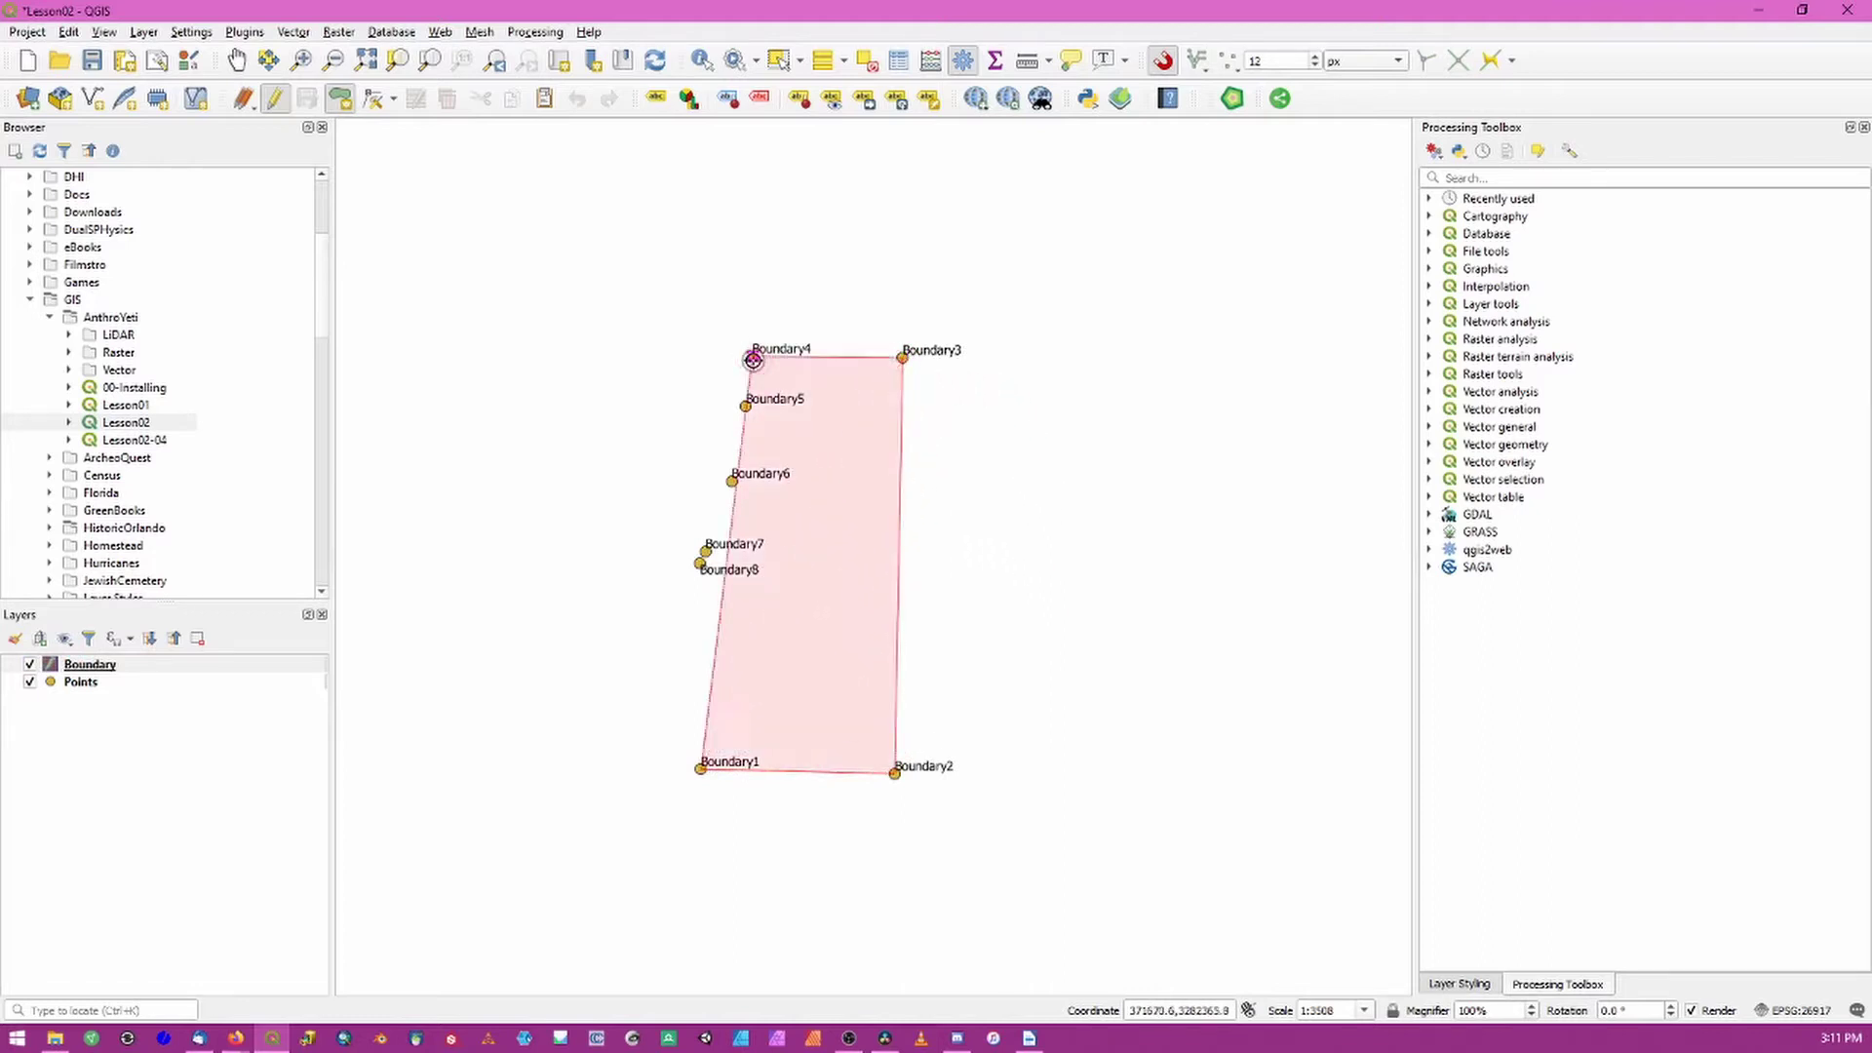
left_click(747, 405)
left_click(732, 480)
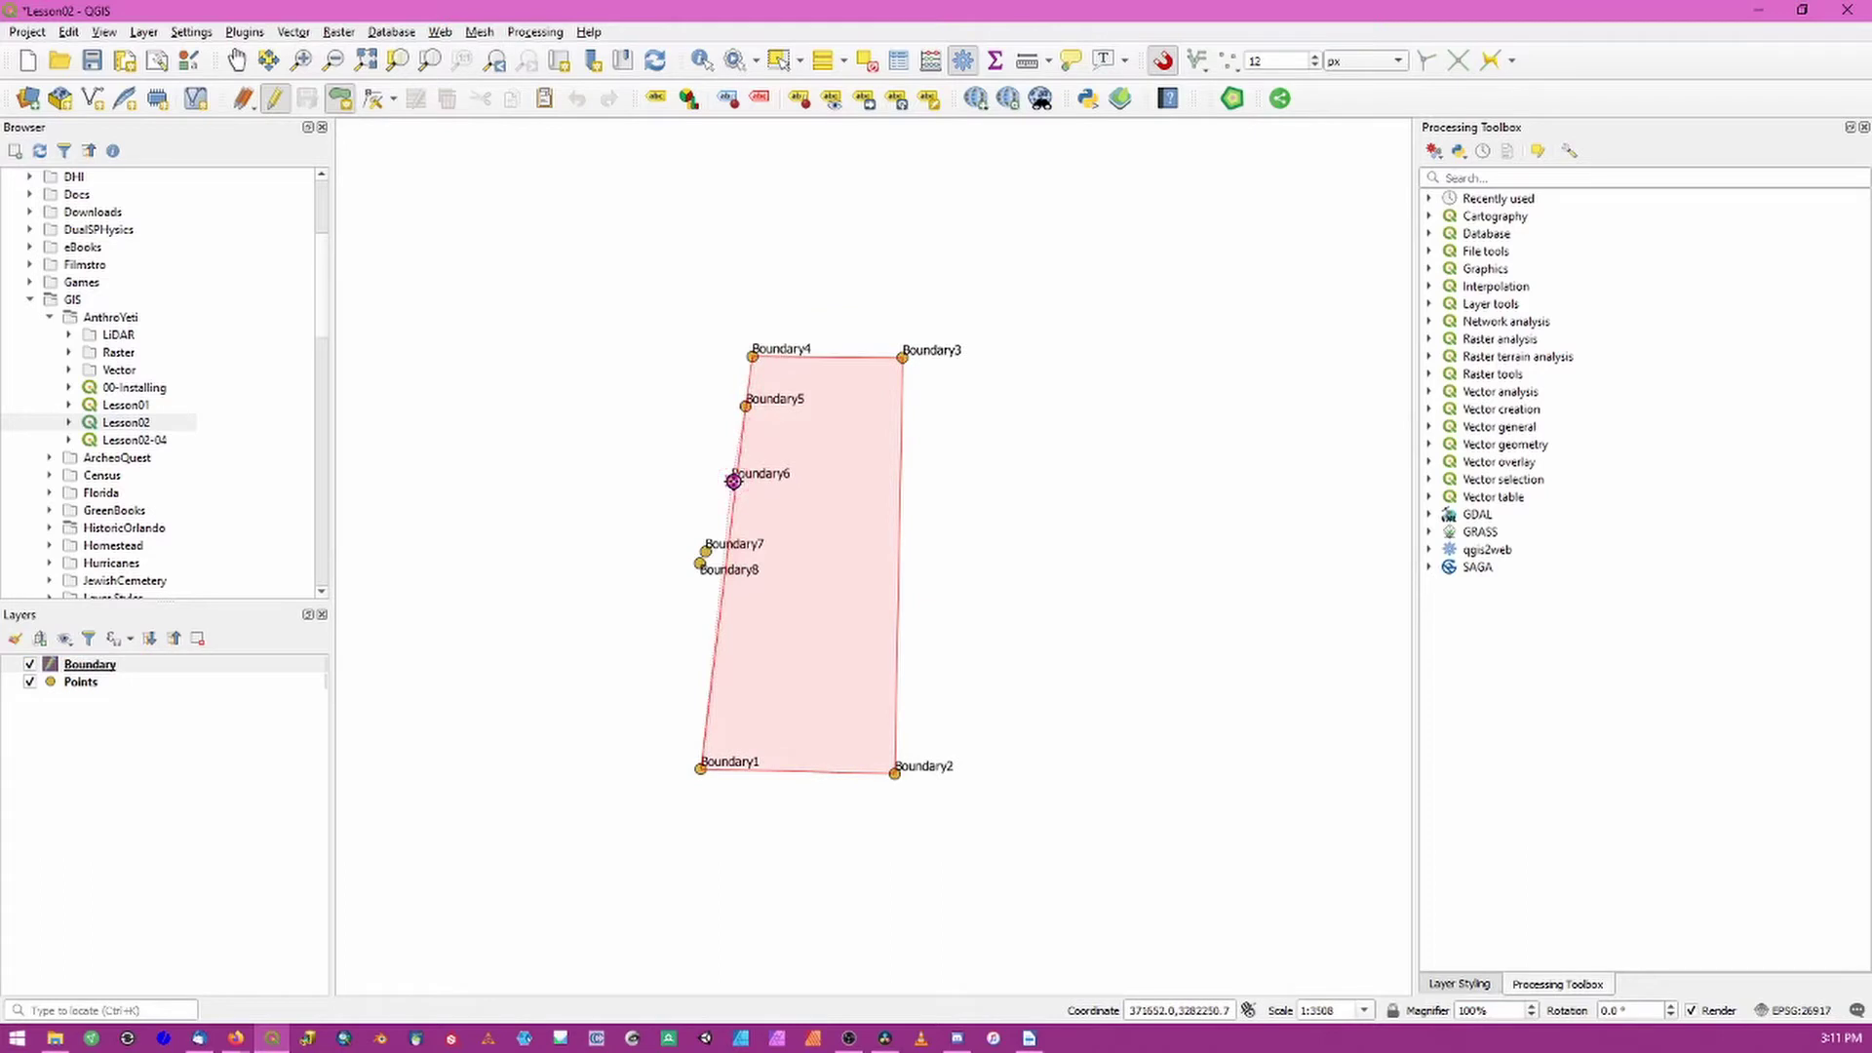
left_click(706, 552)
left_click(700, 564)
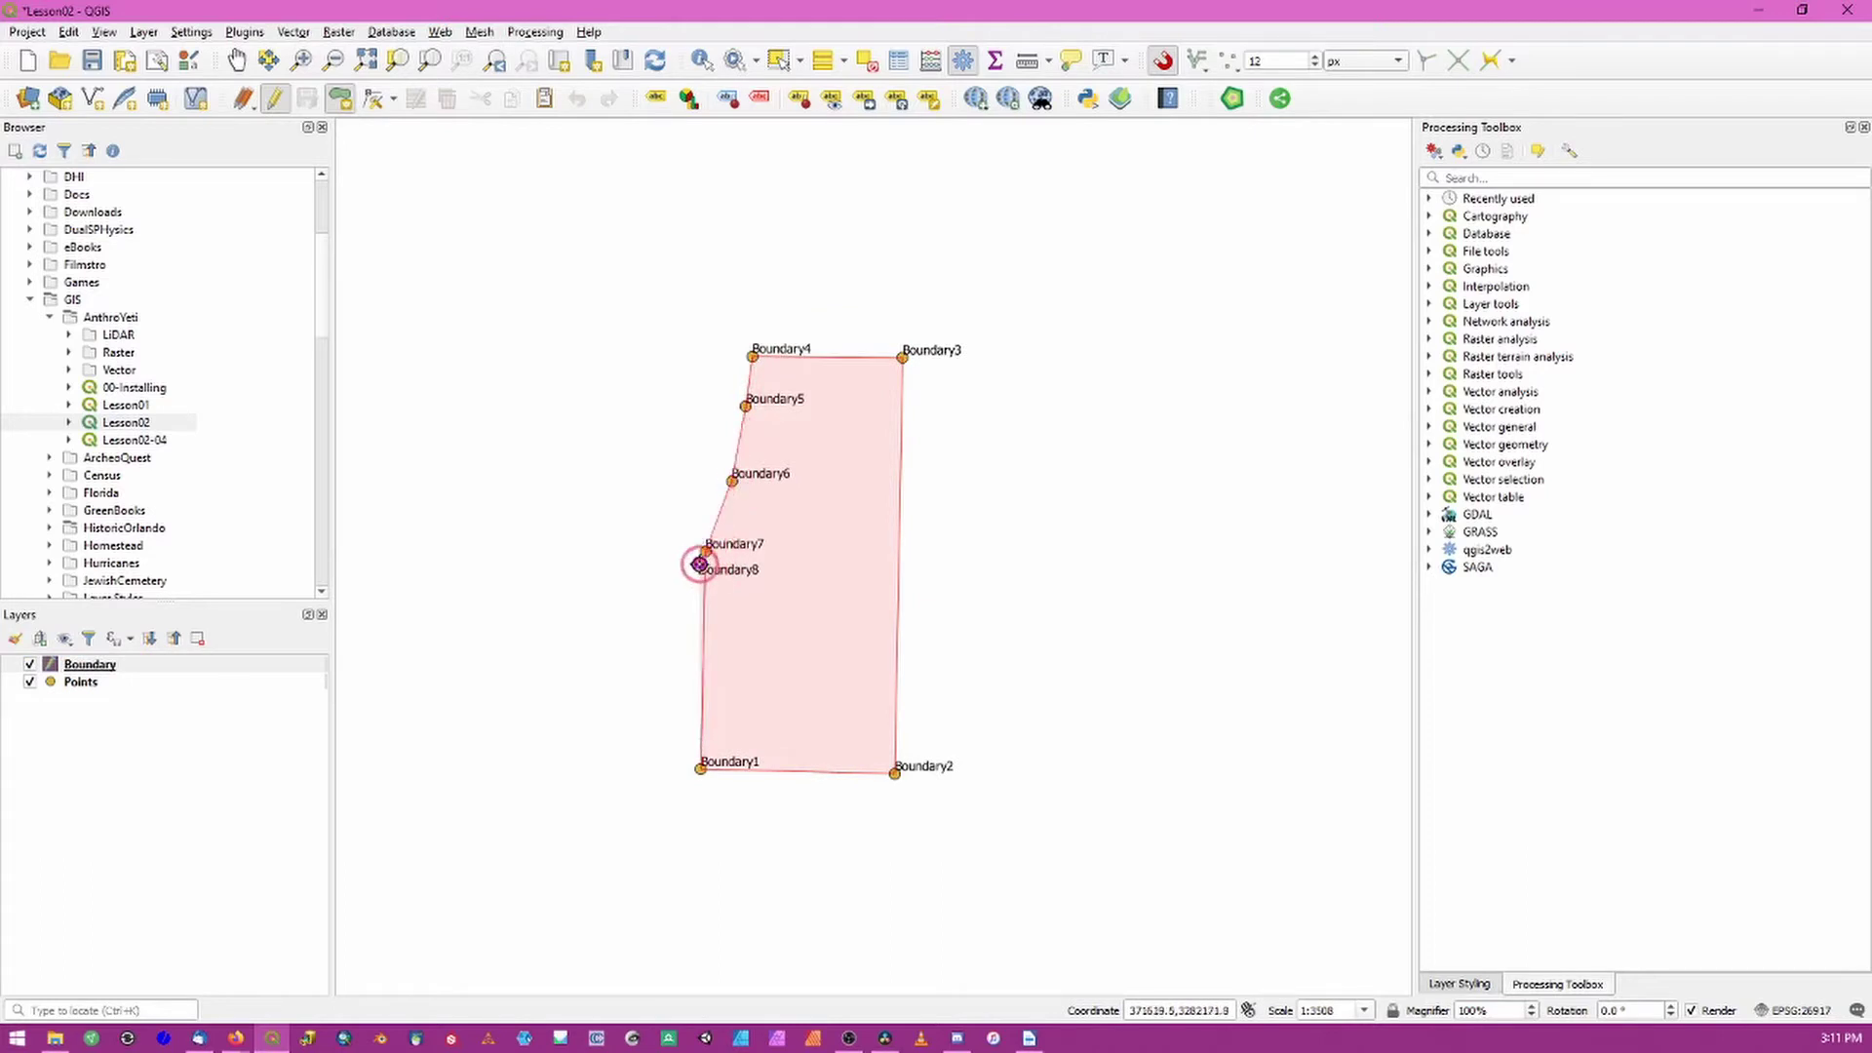
right_click(616, 667)
Step: Enter Boundary as the new polygon's Desc attribute, save the layer edits and end the editing session
double_click(780, 503)
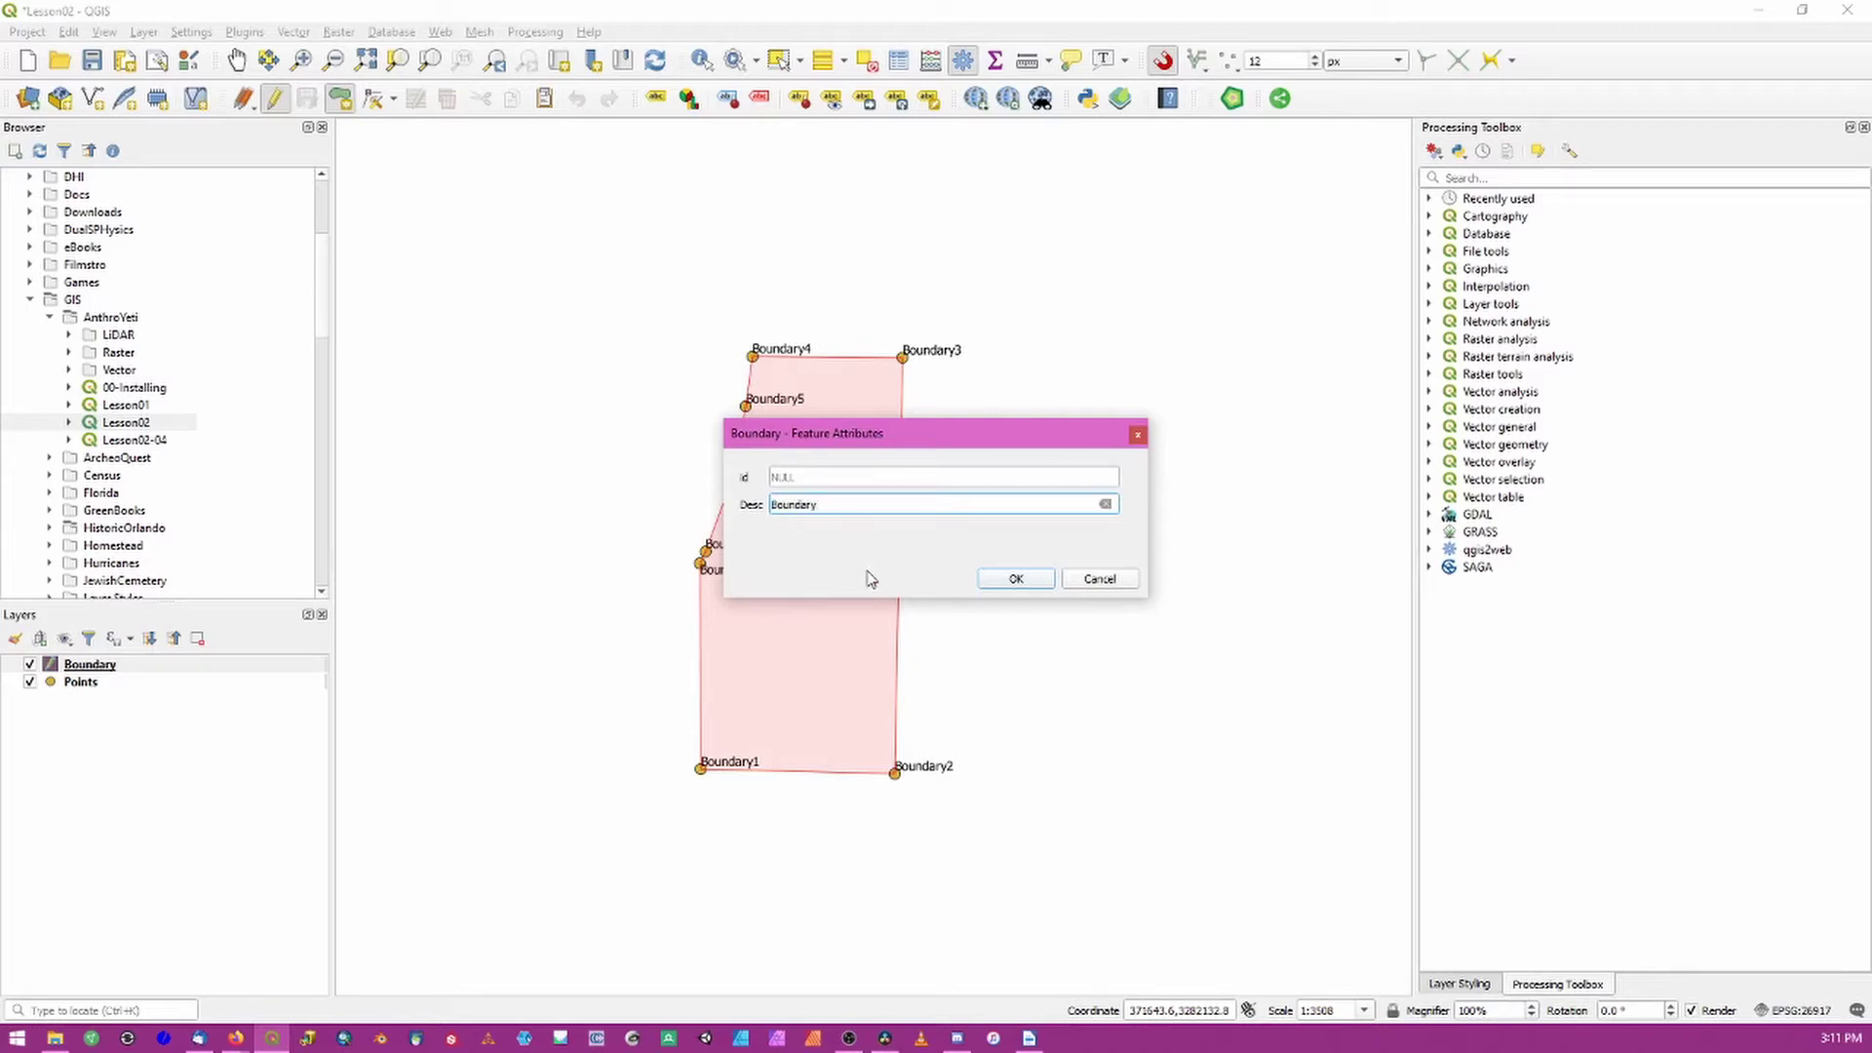
left_click(1017, 579)
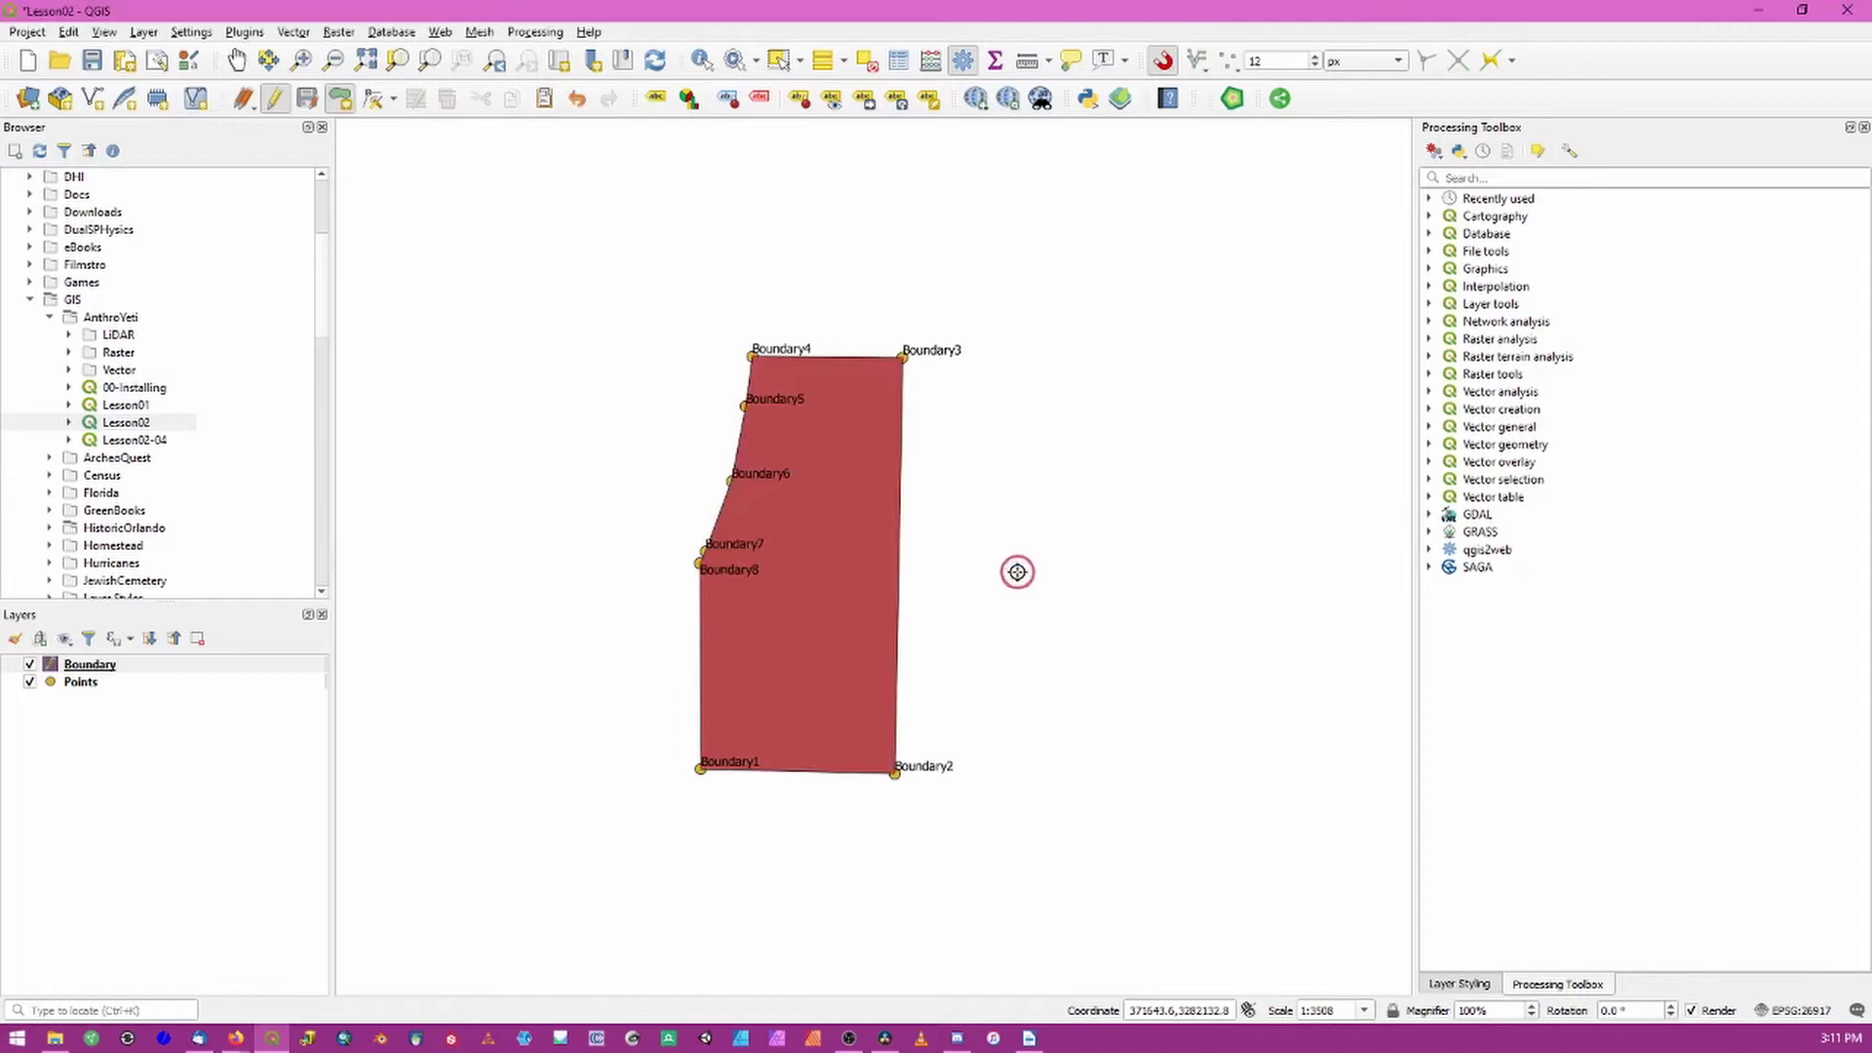
left_click(306, 99)
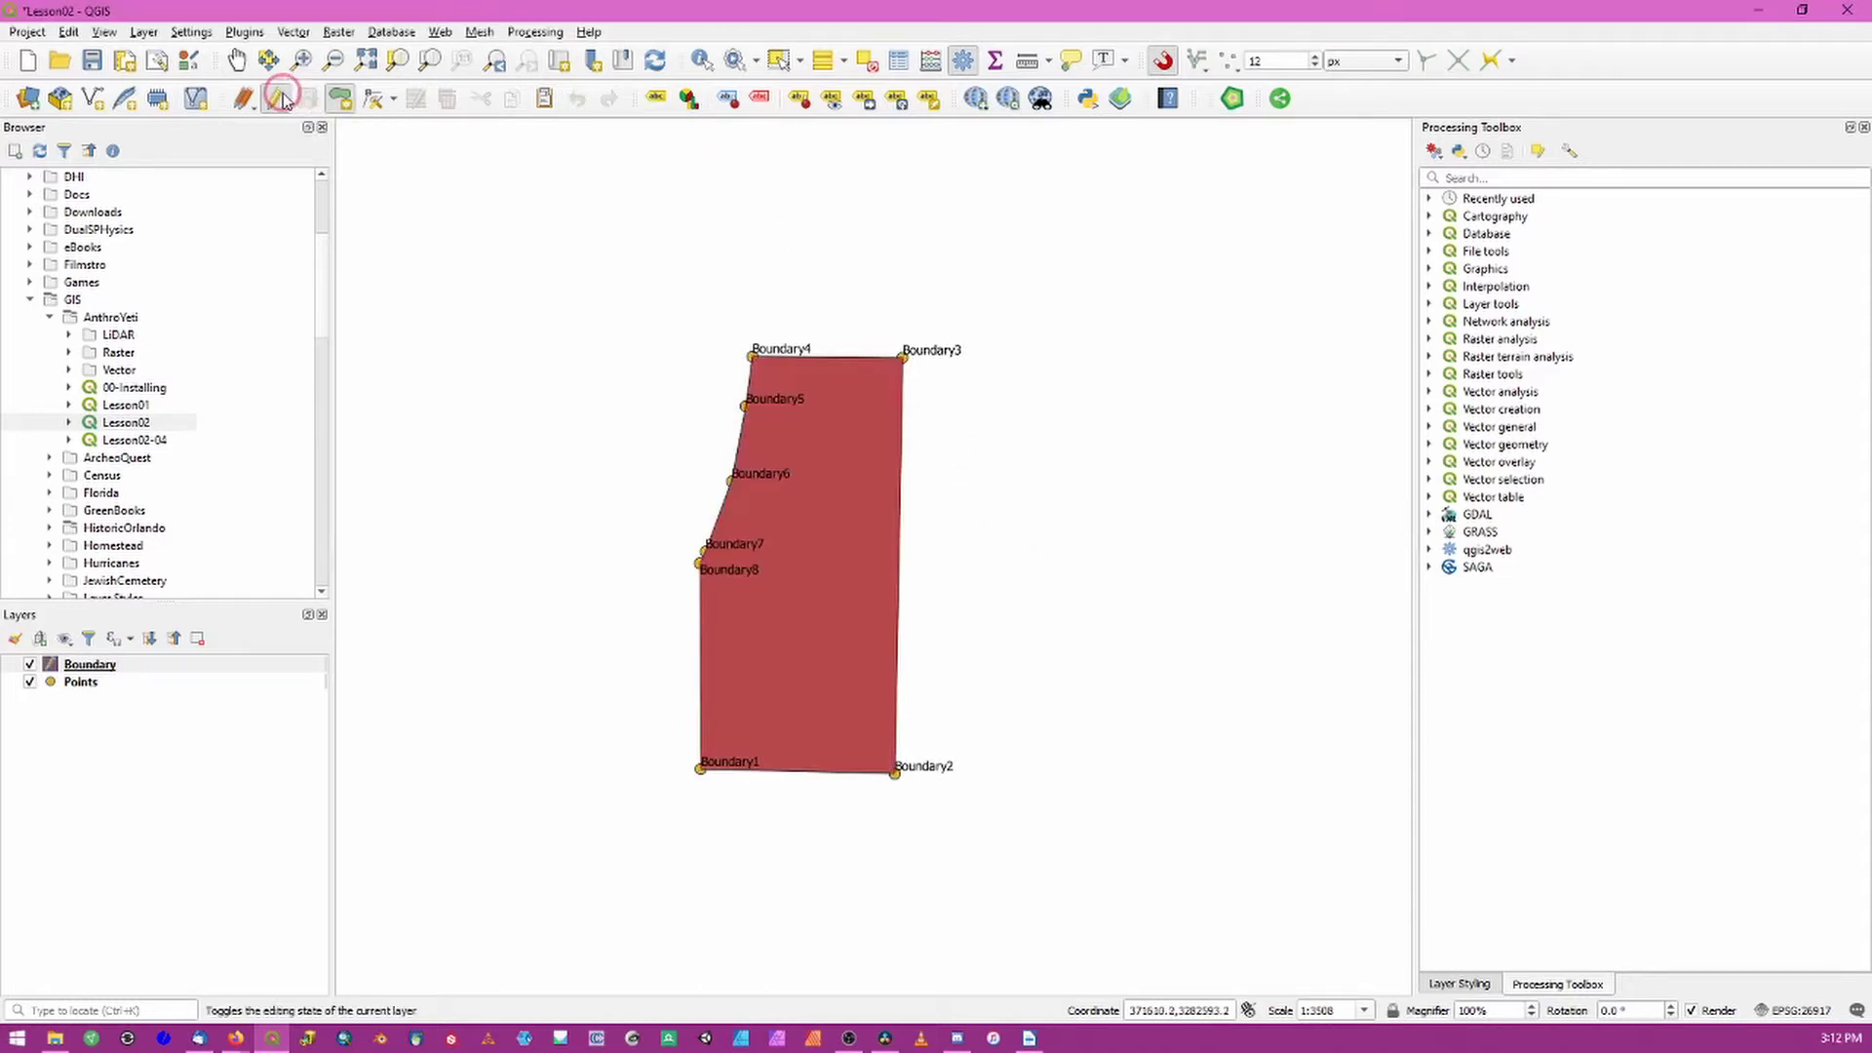
left_click(277, 99)
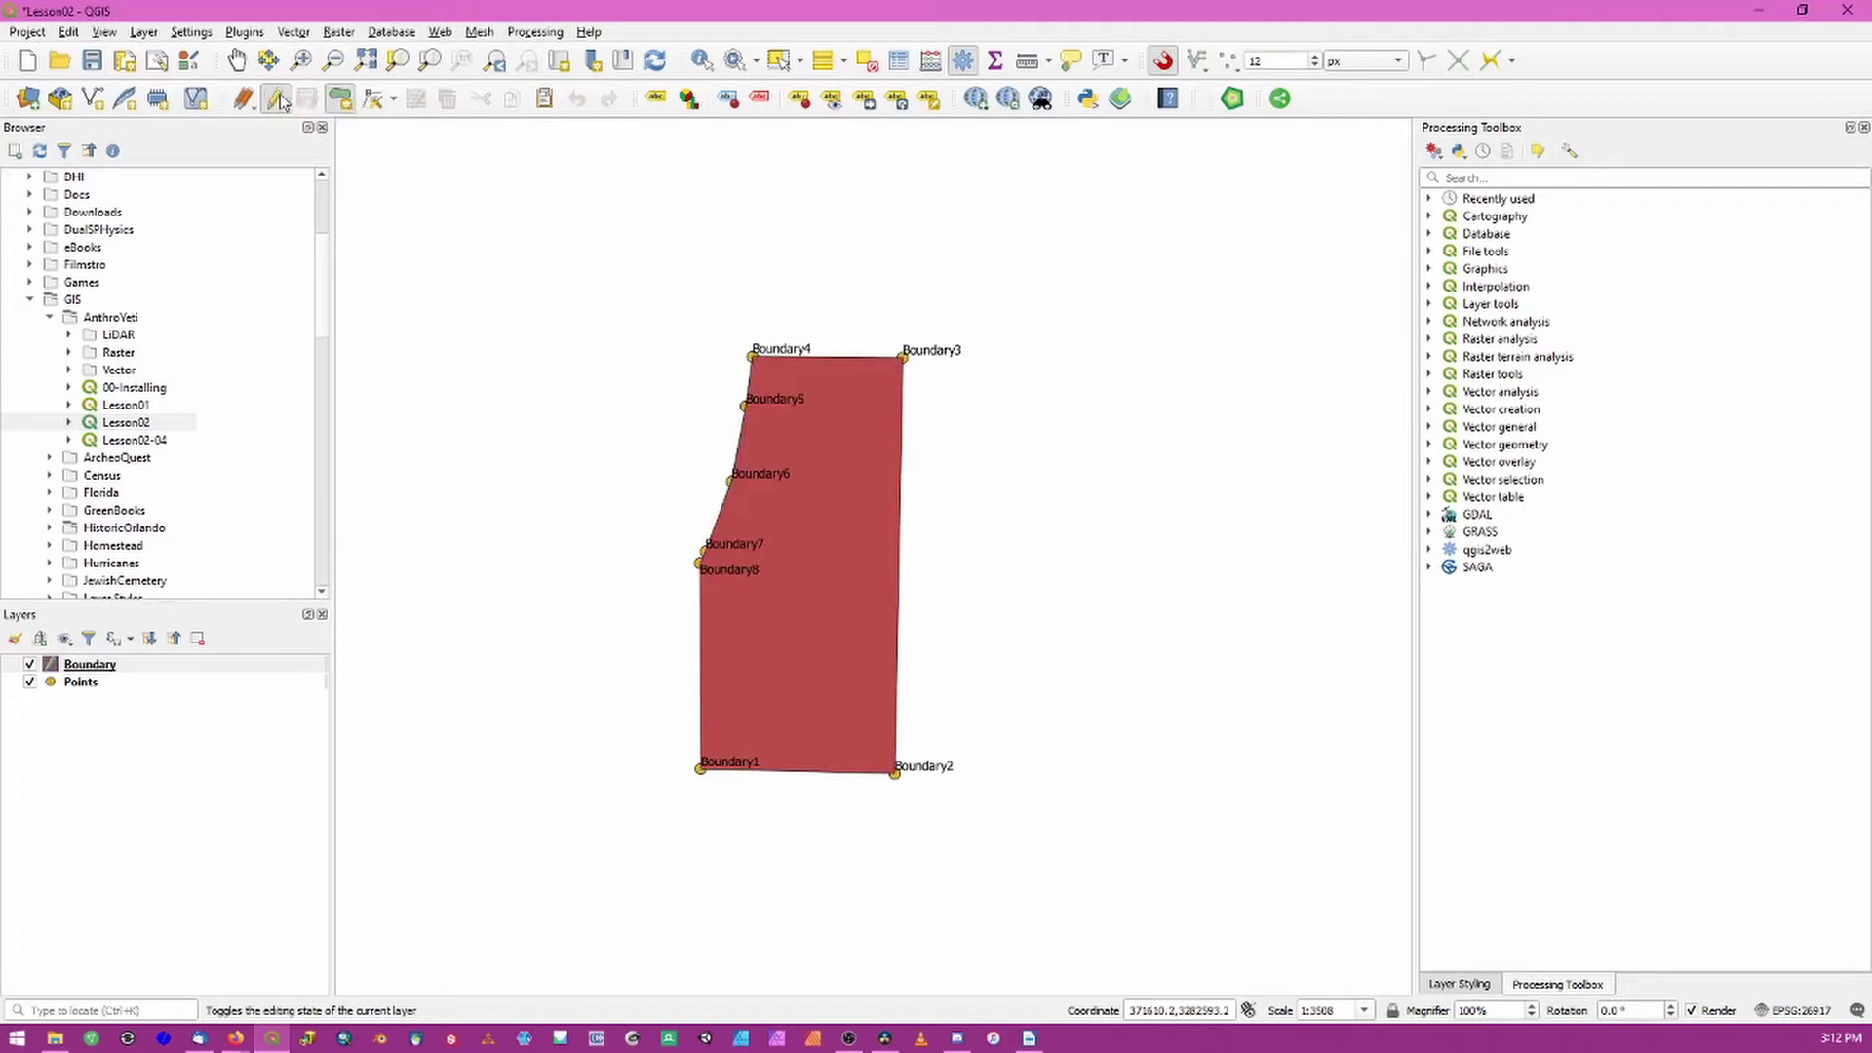
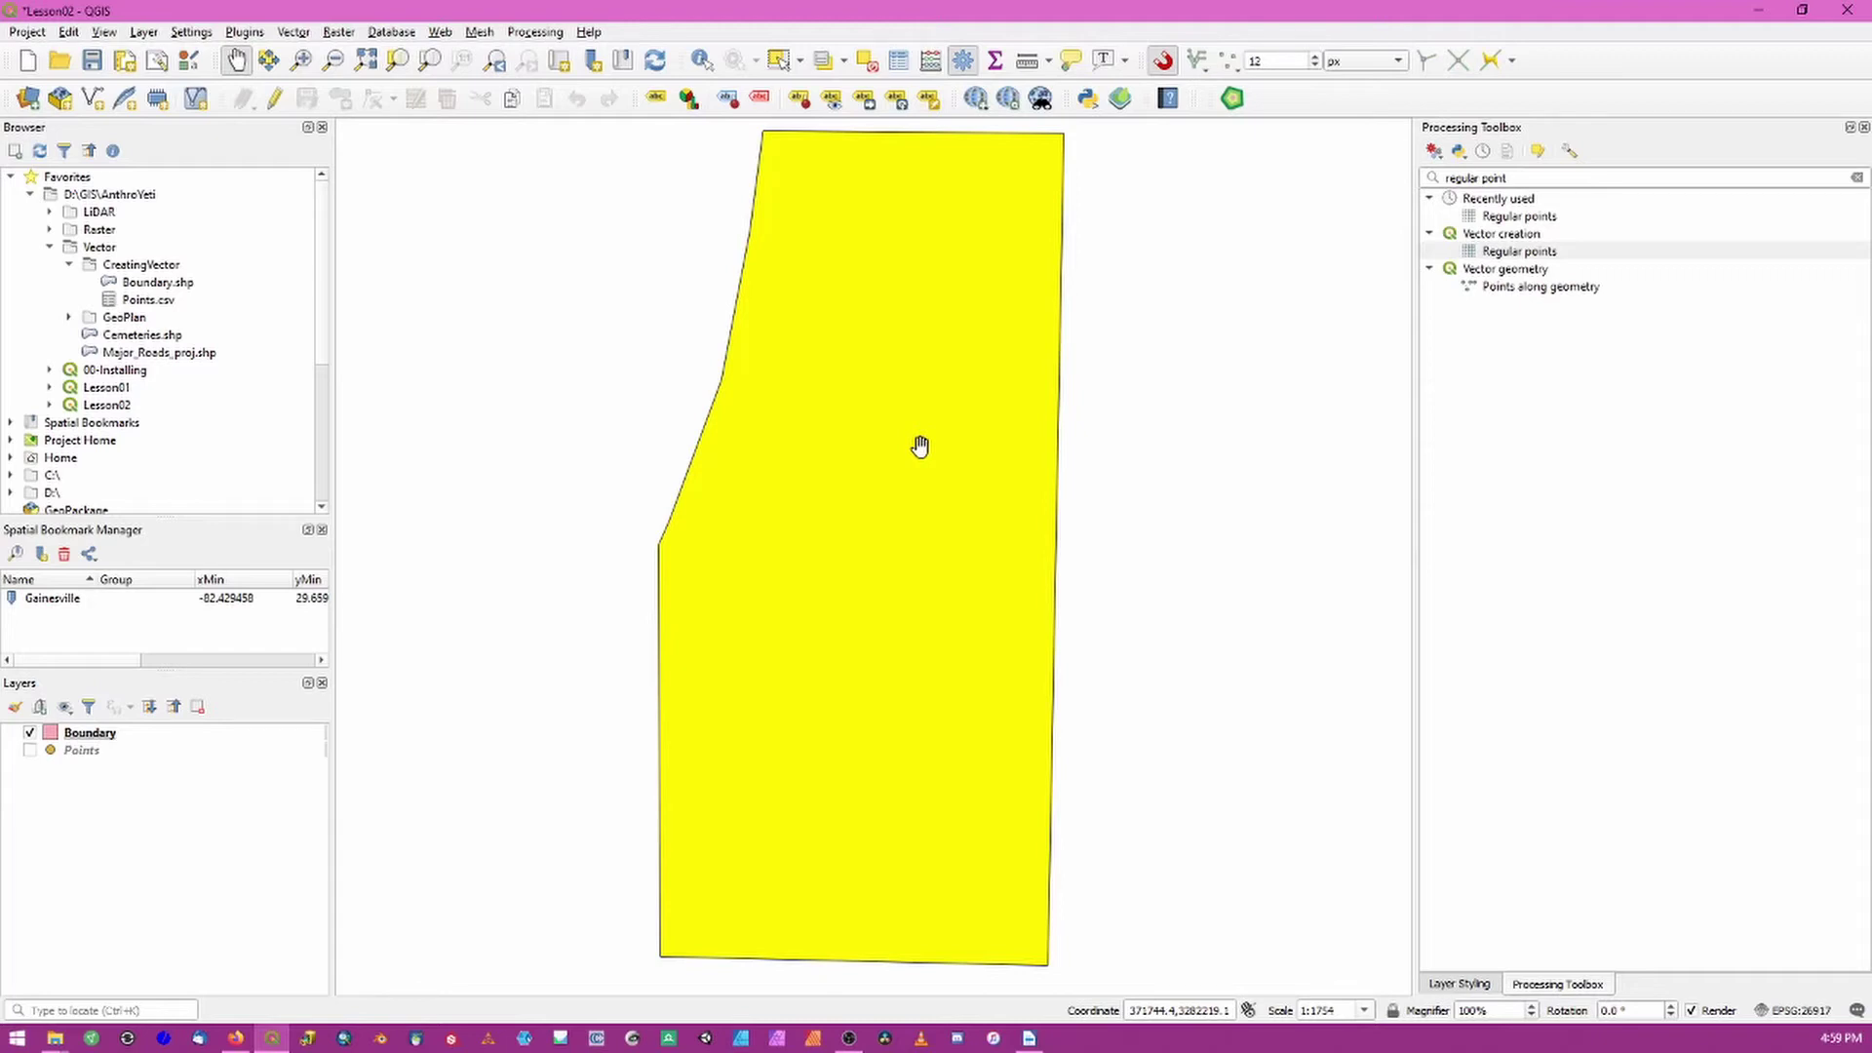
Step: Search the processing algorithms for "regular point" and open the Regular points vector creation tool
left_click(1523, 177)
triple_click(1523, 177)
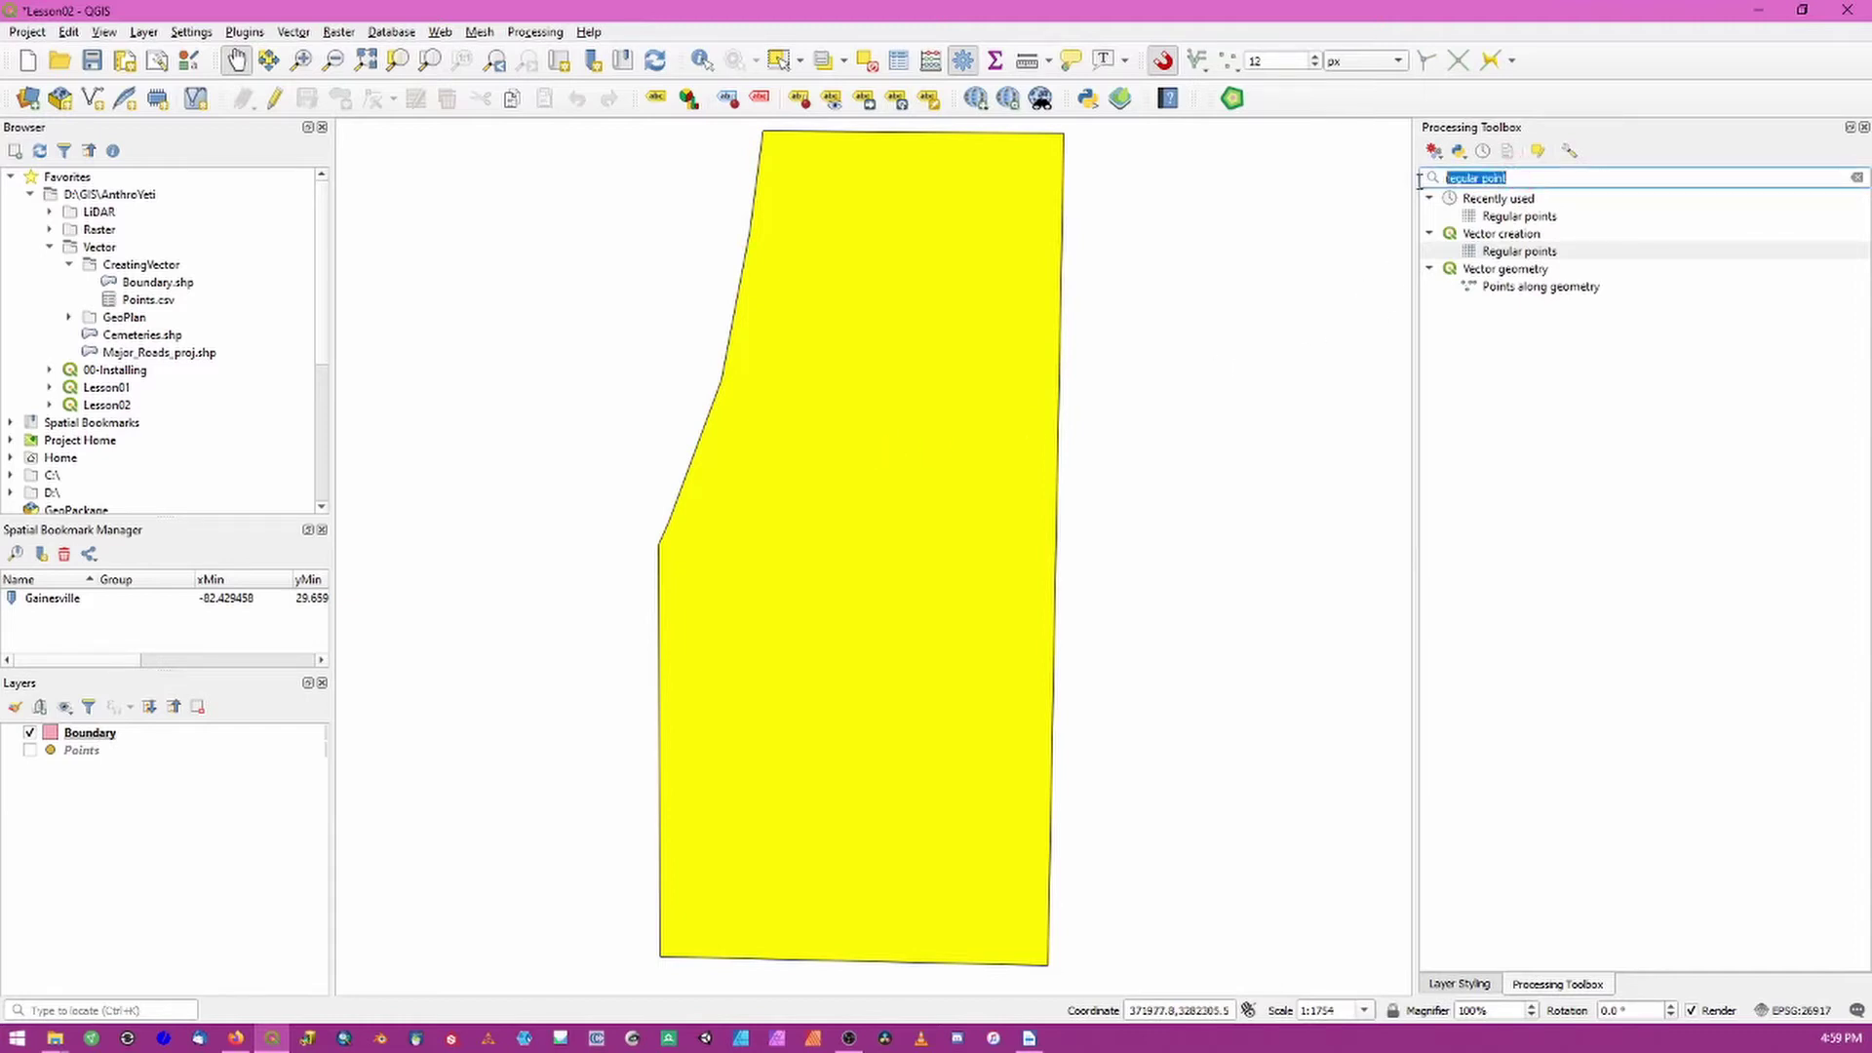
type("regul")
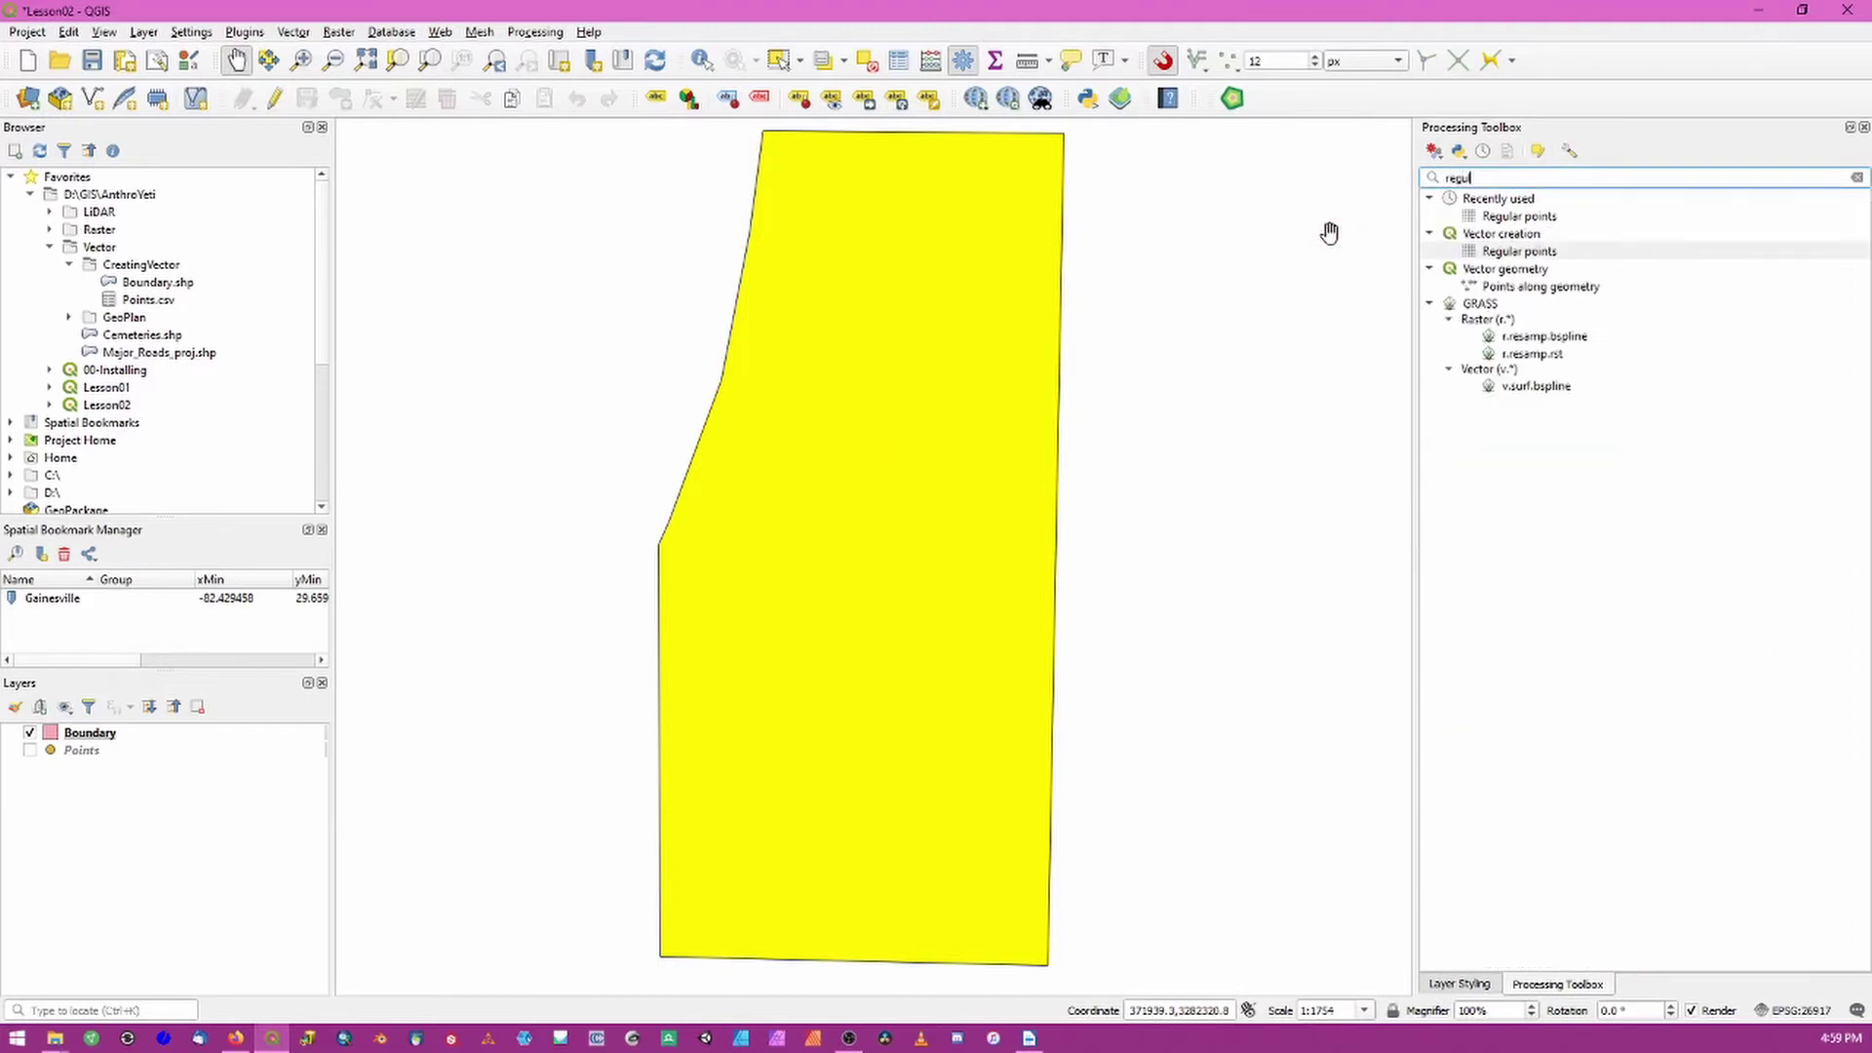
type("ar point")
double_click(1616, 251)
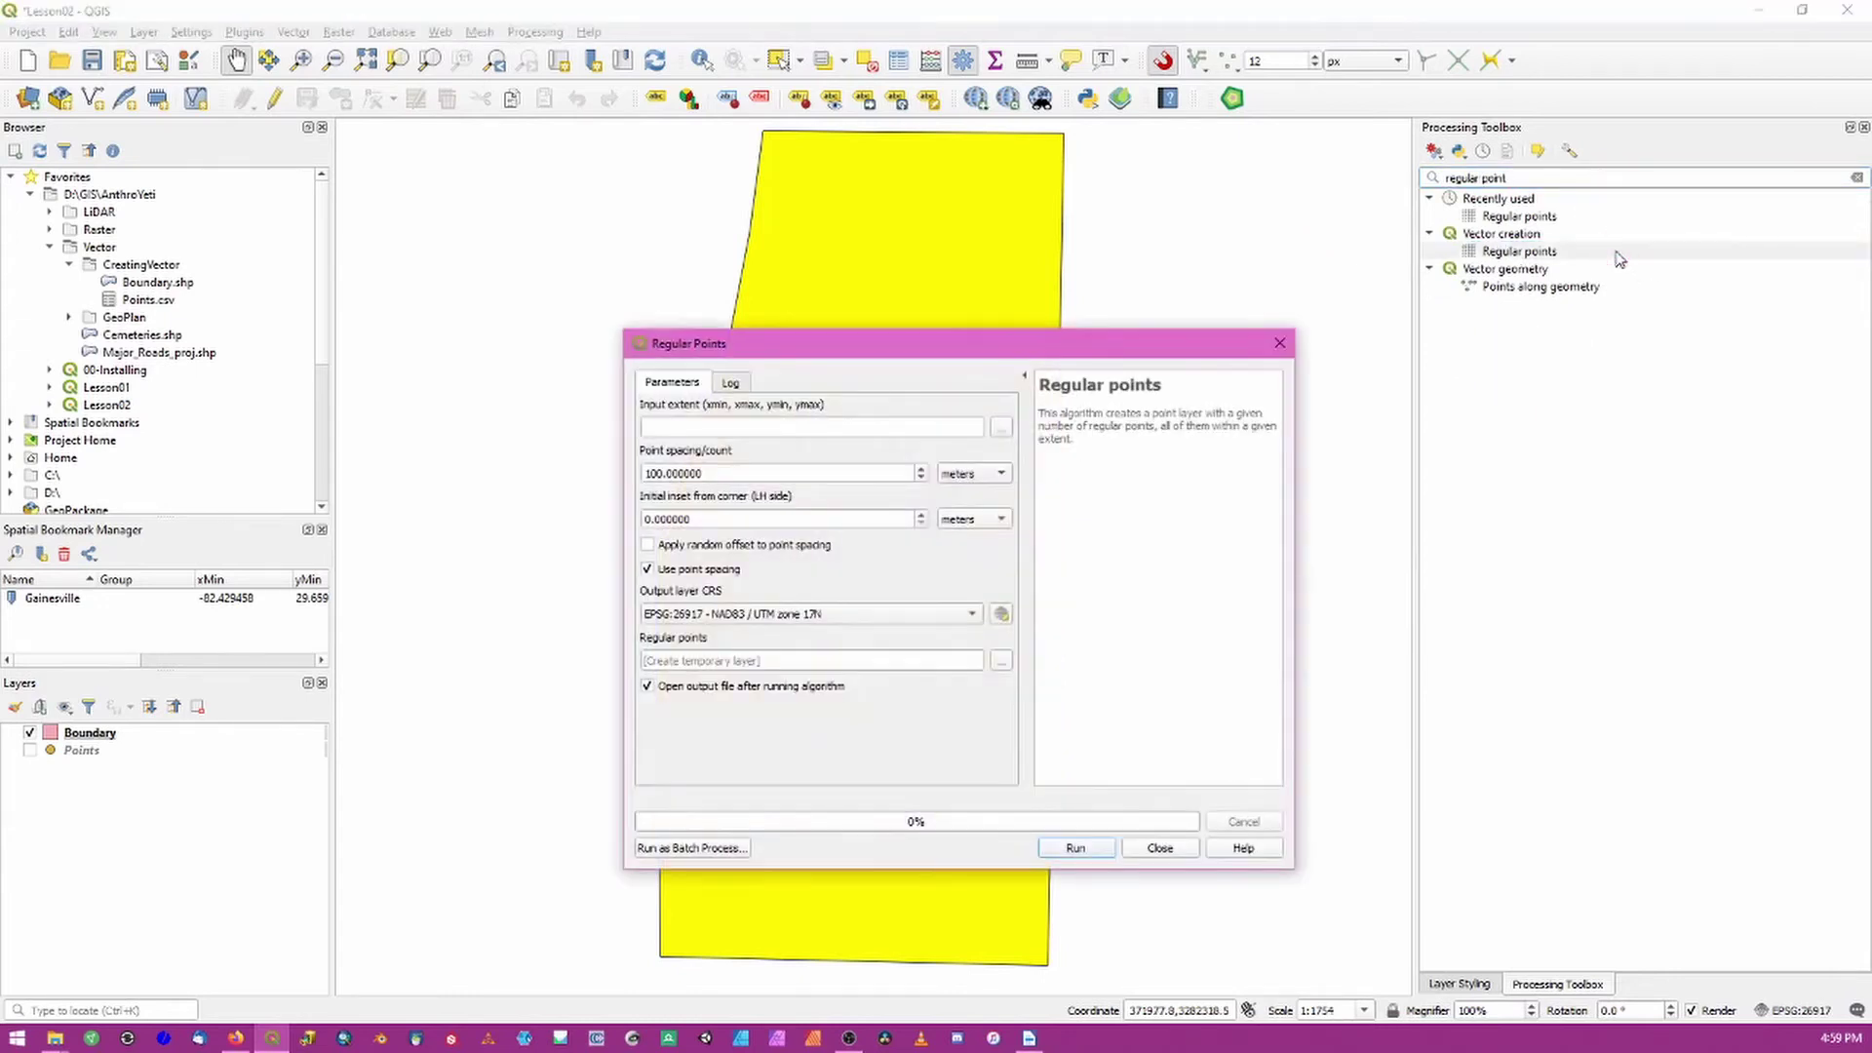
Step: Set the Regular Points input extent to the layer extent of Boundary
left_click(1002, 428)
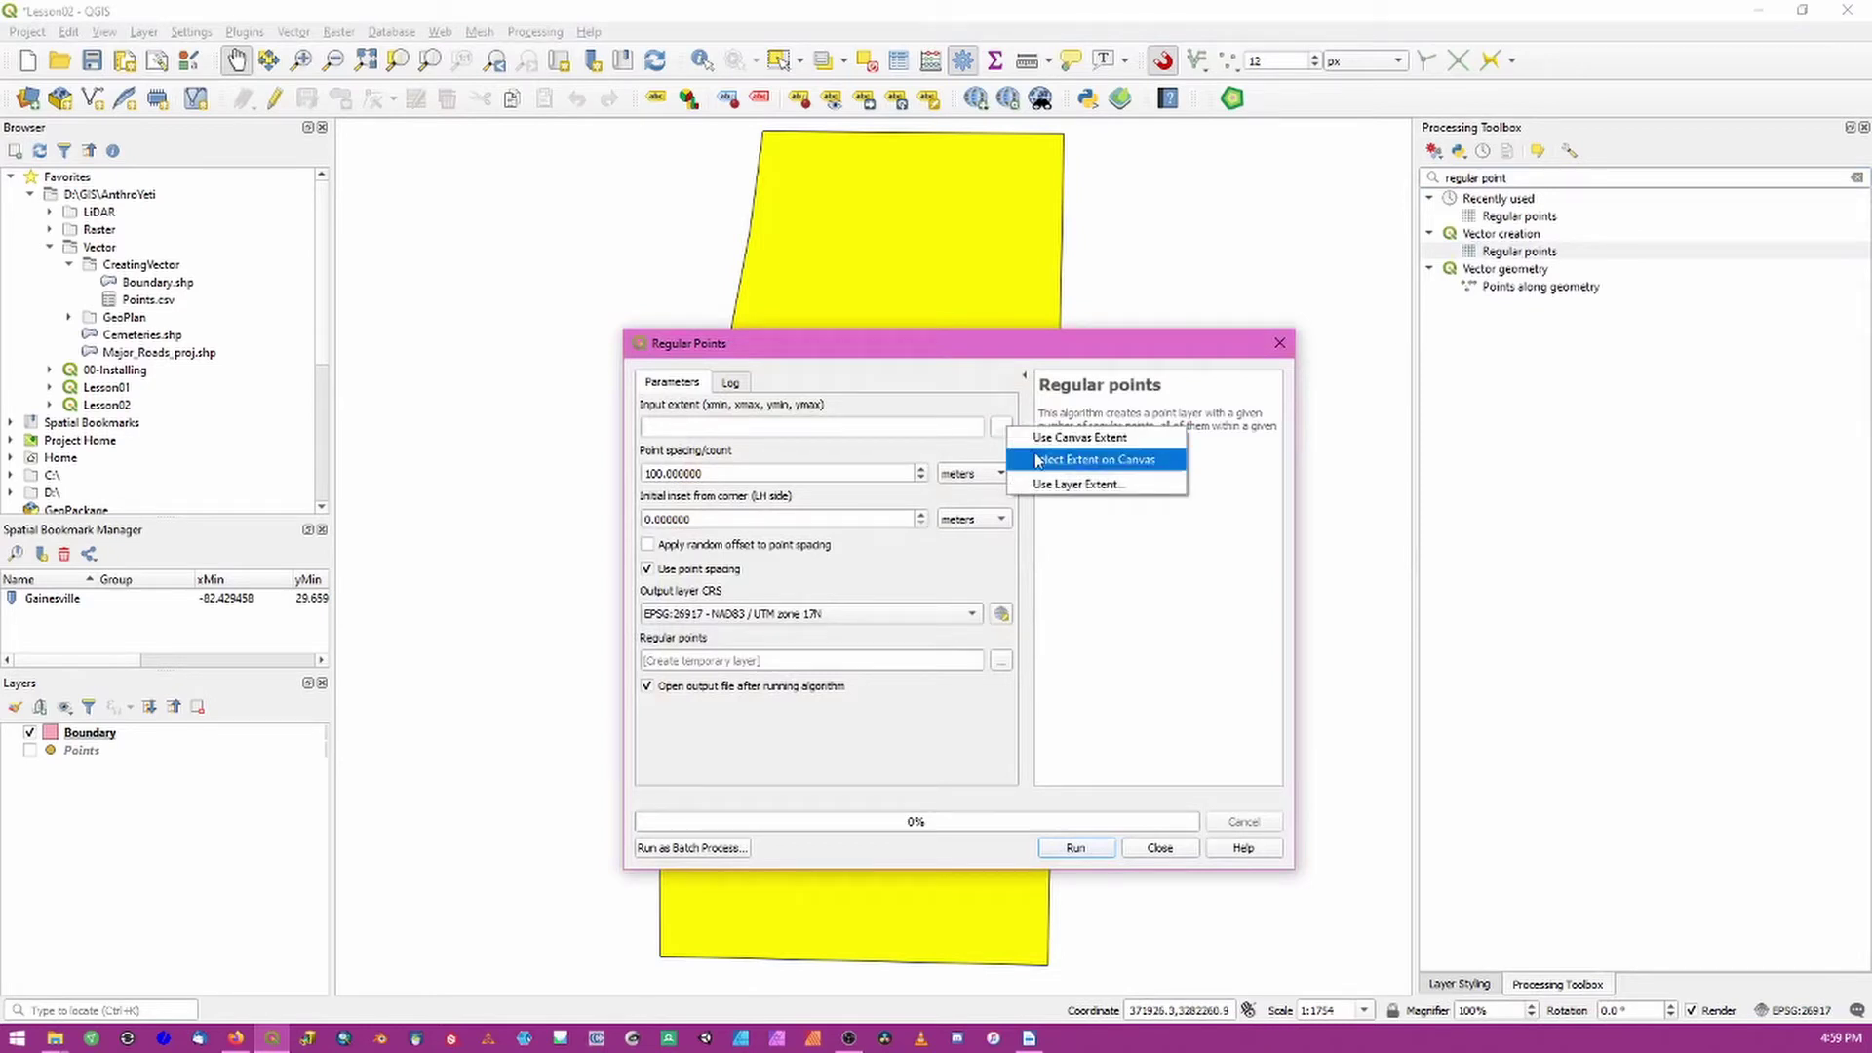
left_click(1063, 488)
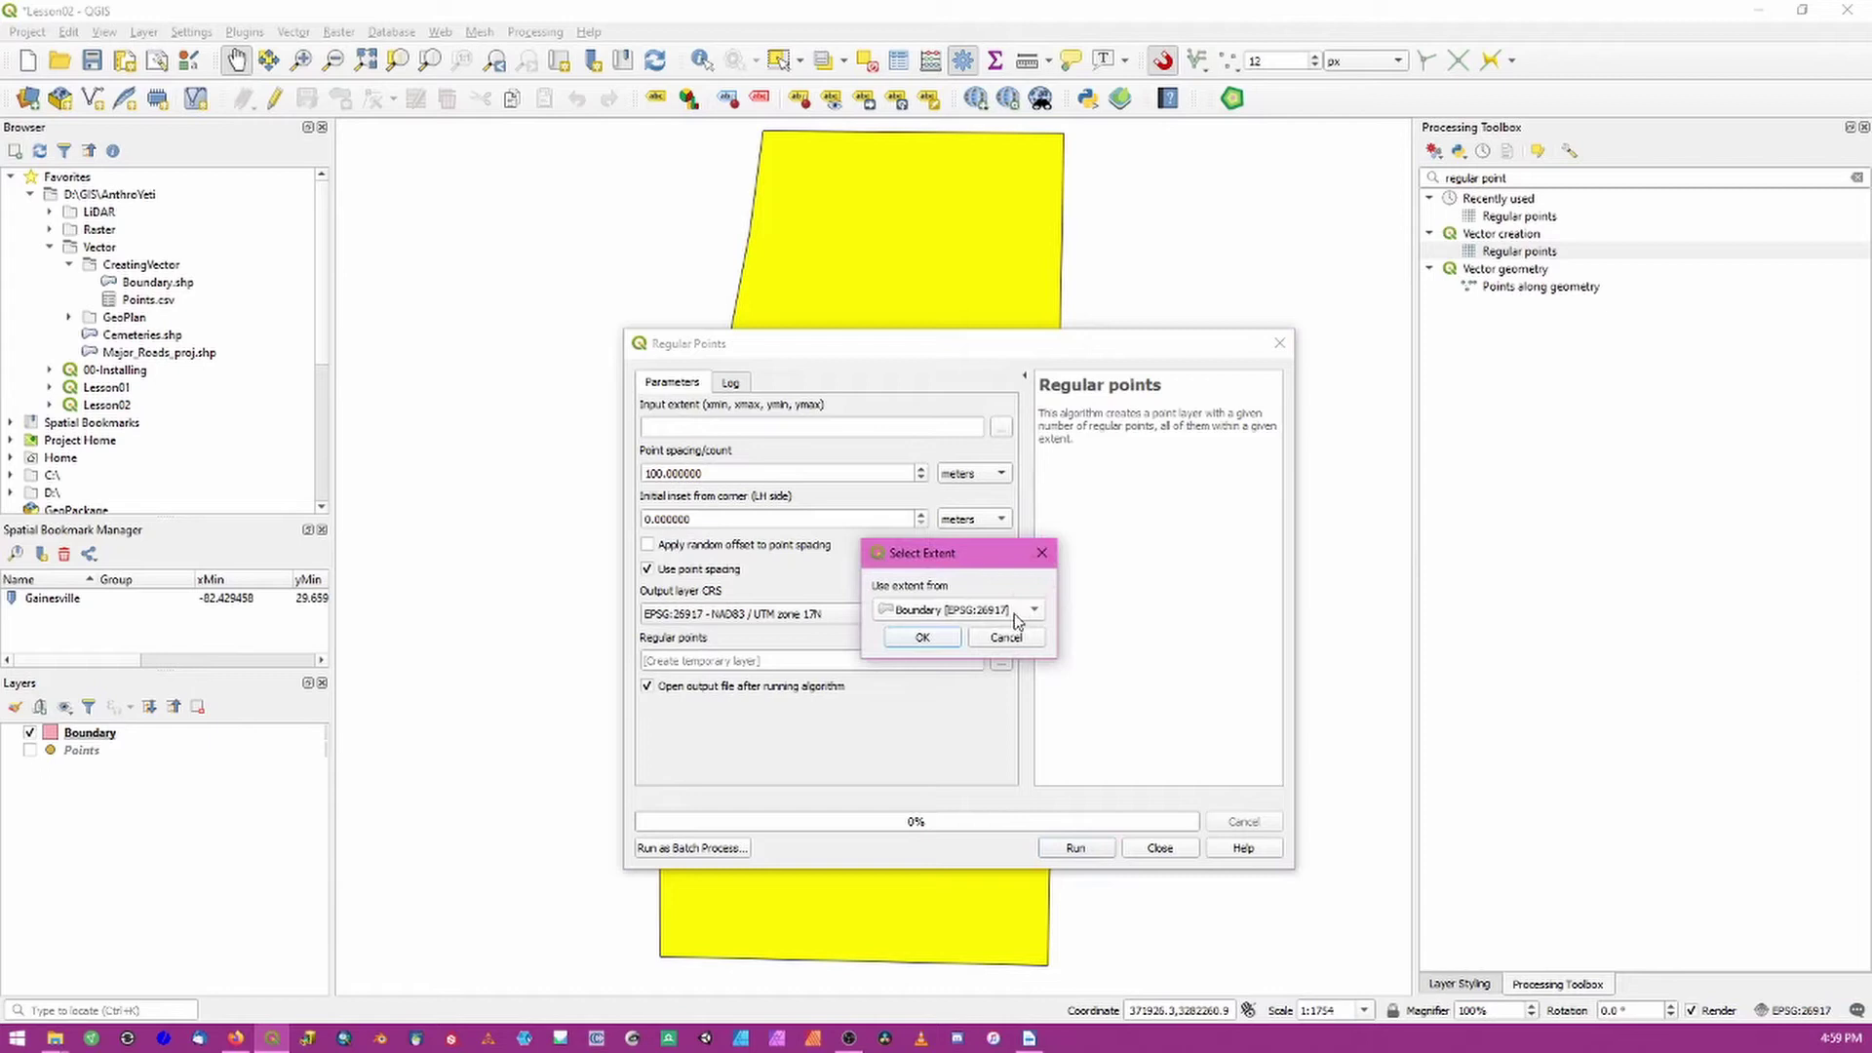
left_click(954, 636)
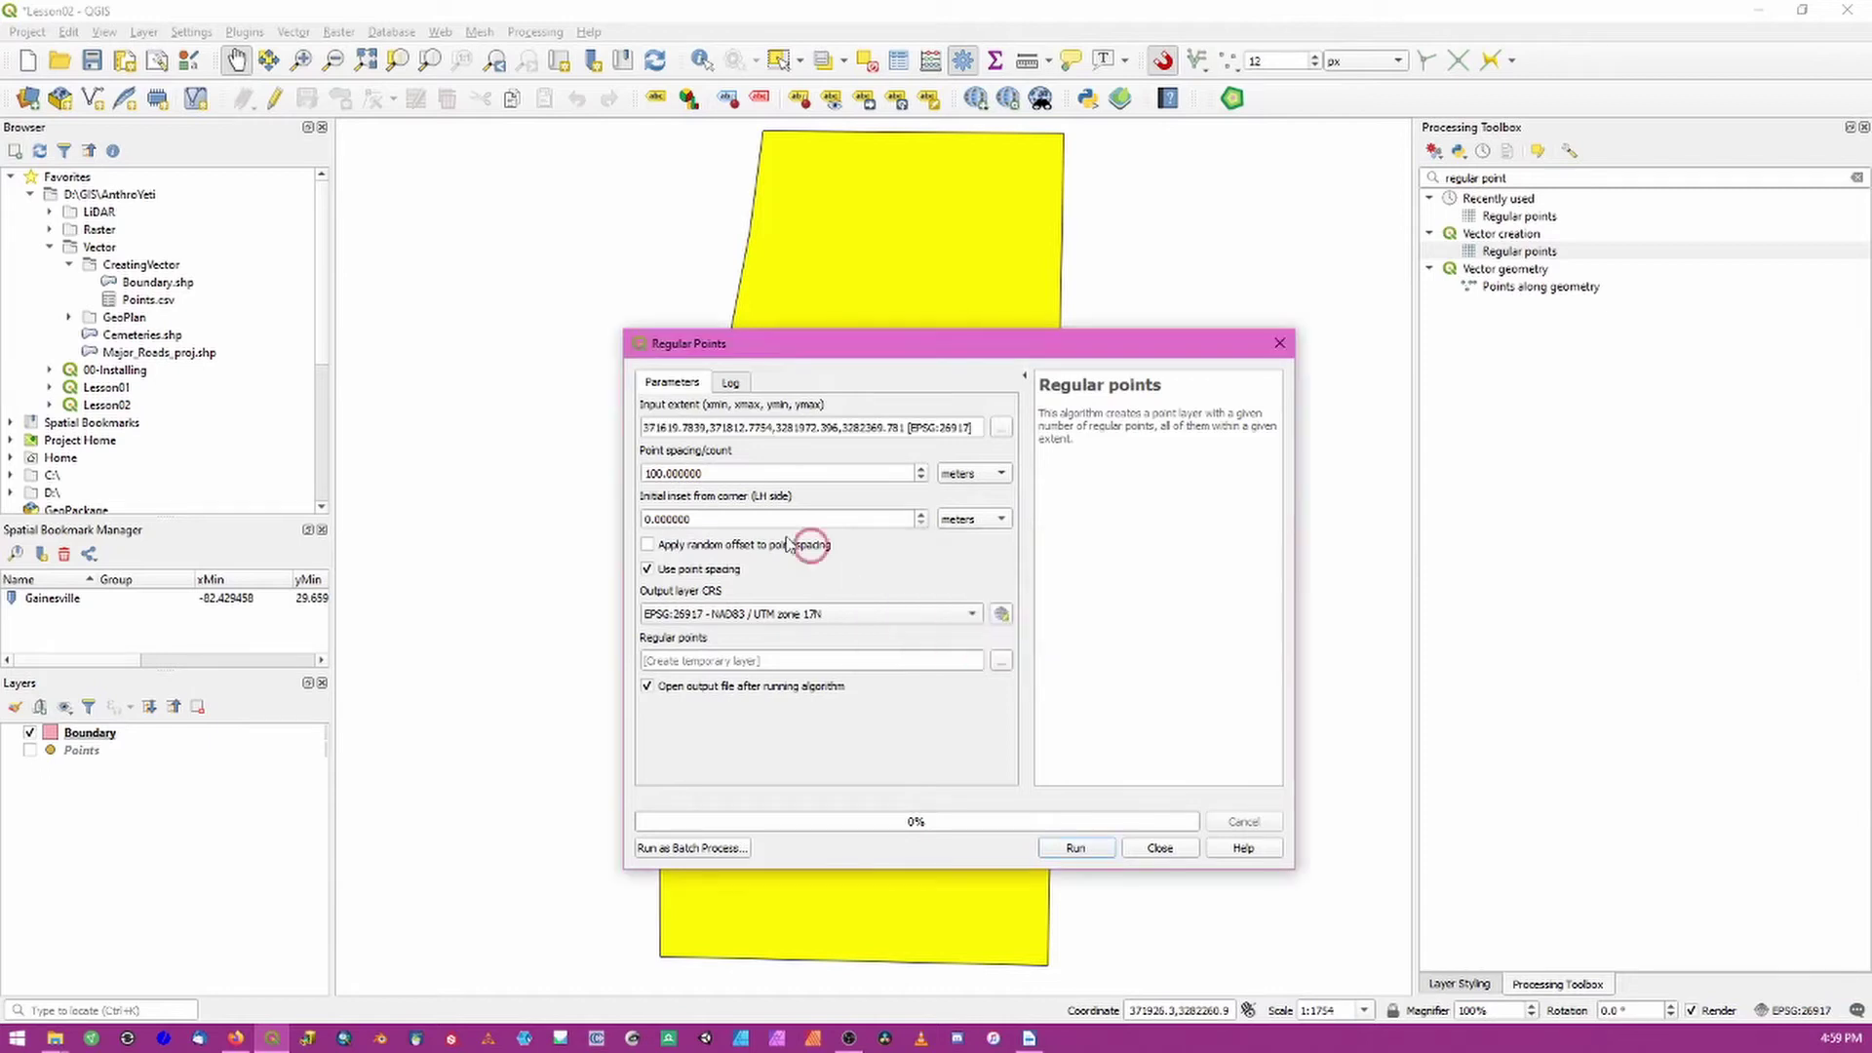
Step: Set the point spacing to 25 meters and the initial inset from the corner to 5 meters
left_click_drag(734, 480, 620, 527)
type("25")
type("5")
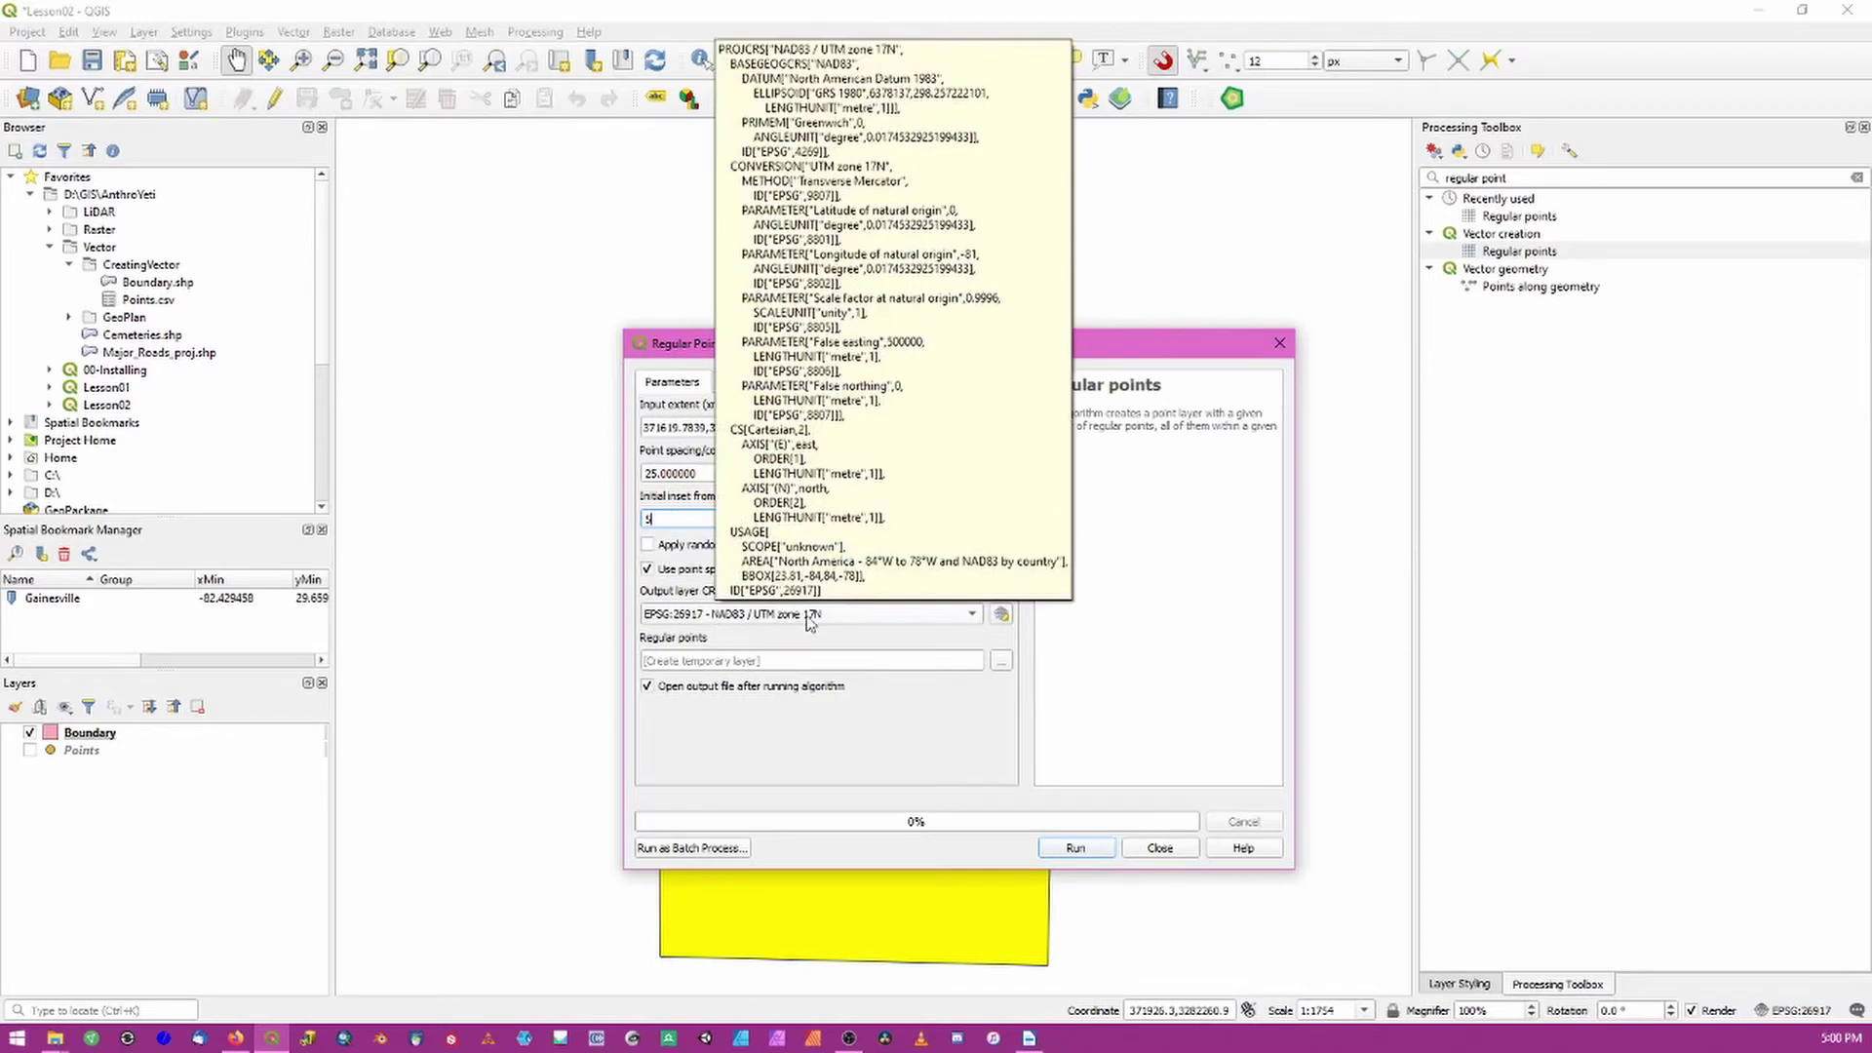
Step: Set the output to a shapefile named Points_begin in the CreatingVector folder, and run the Regular Points algorithm
left_click(1001, 661)
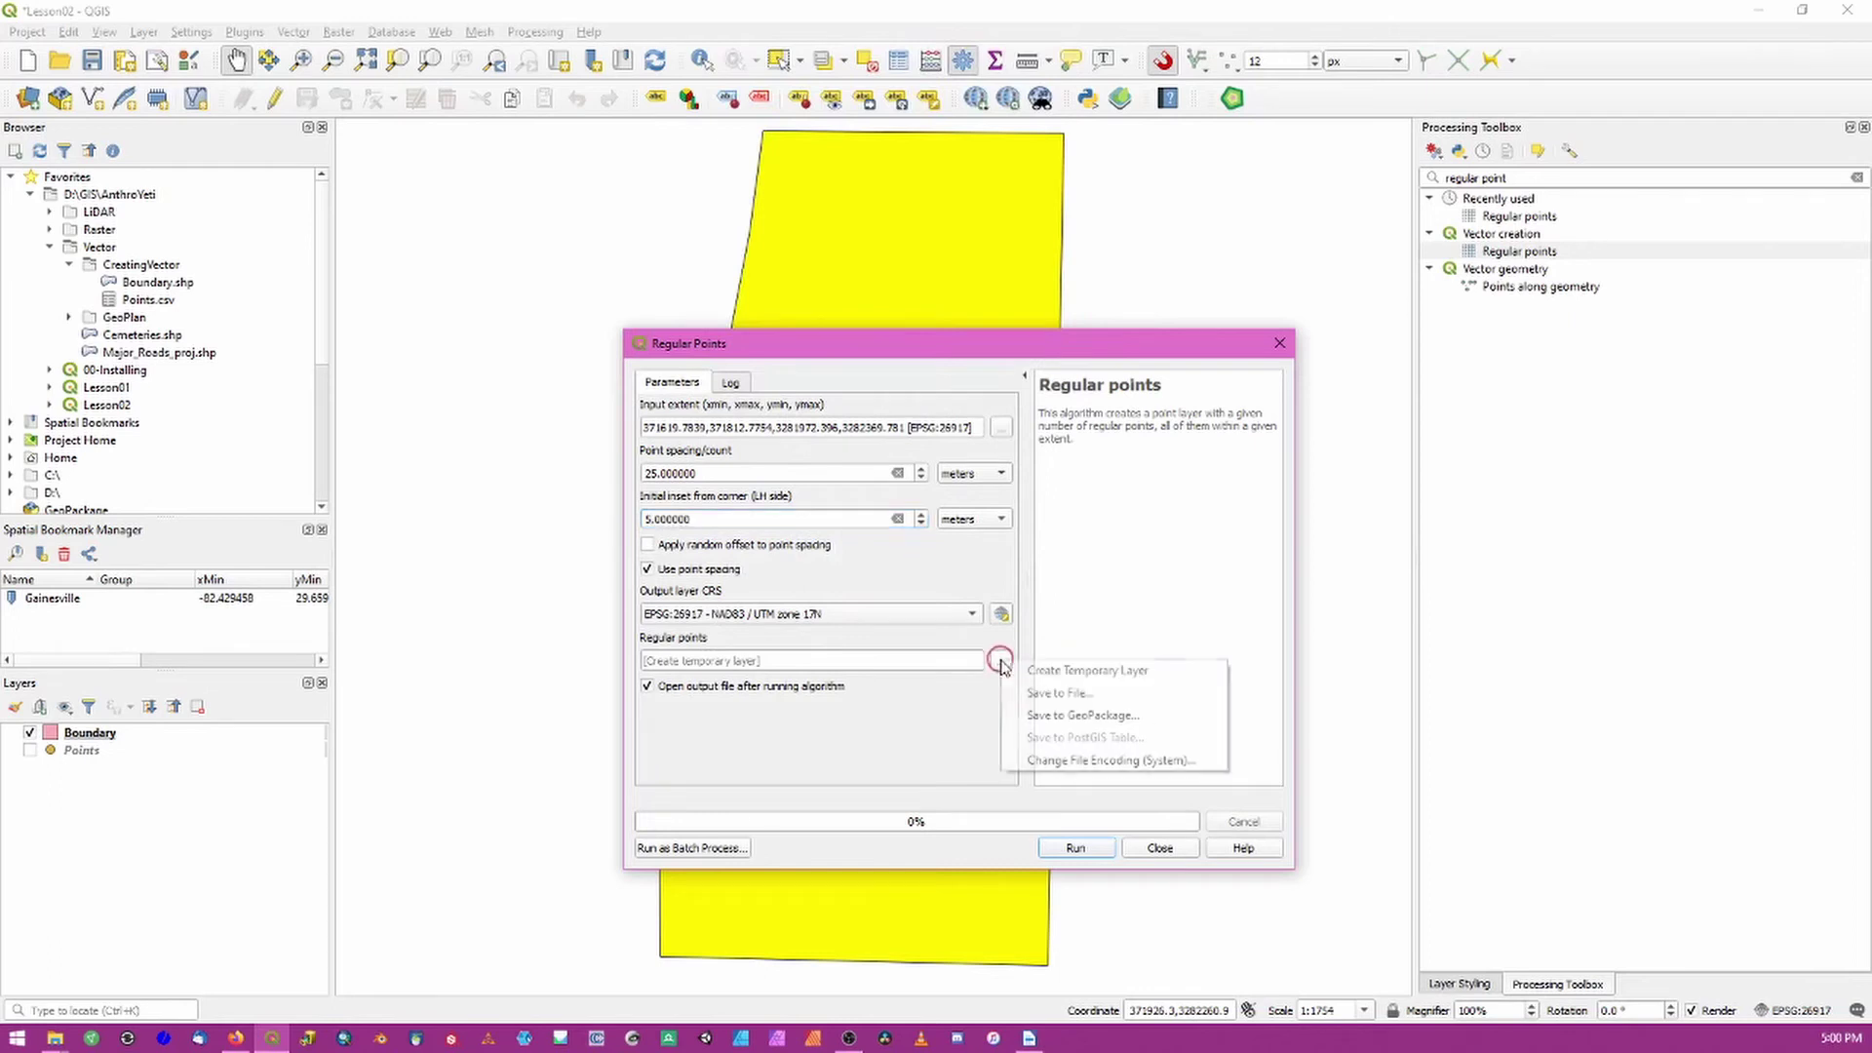
left_click(1059, 693)
left_click(840, 832)
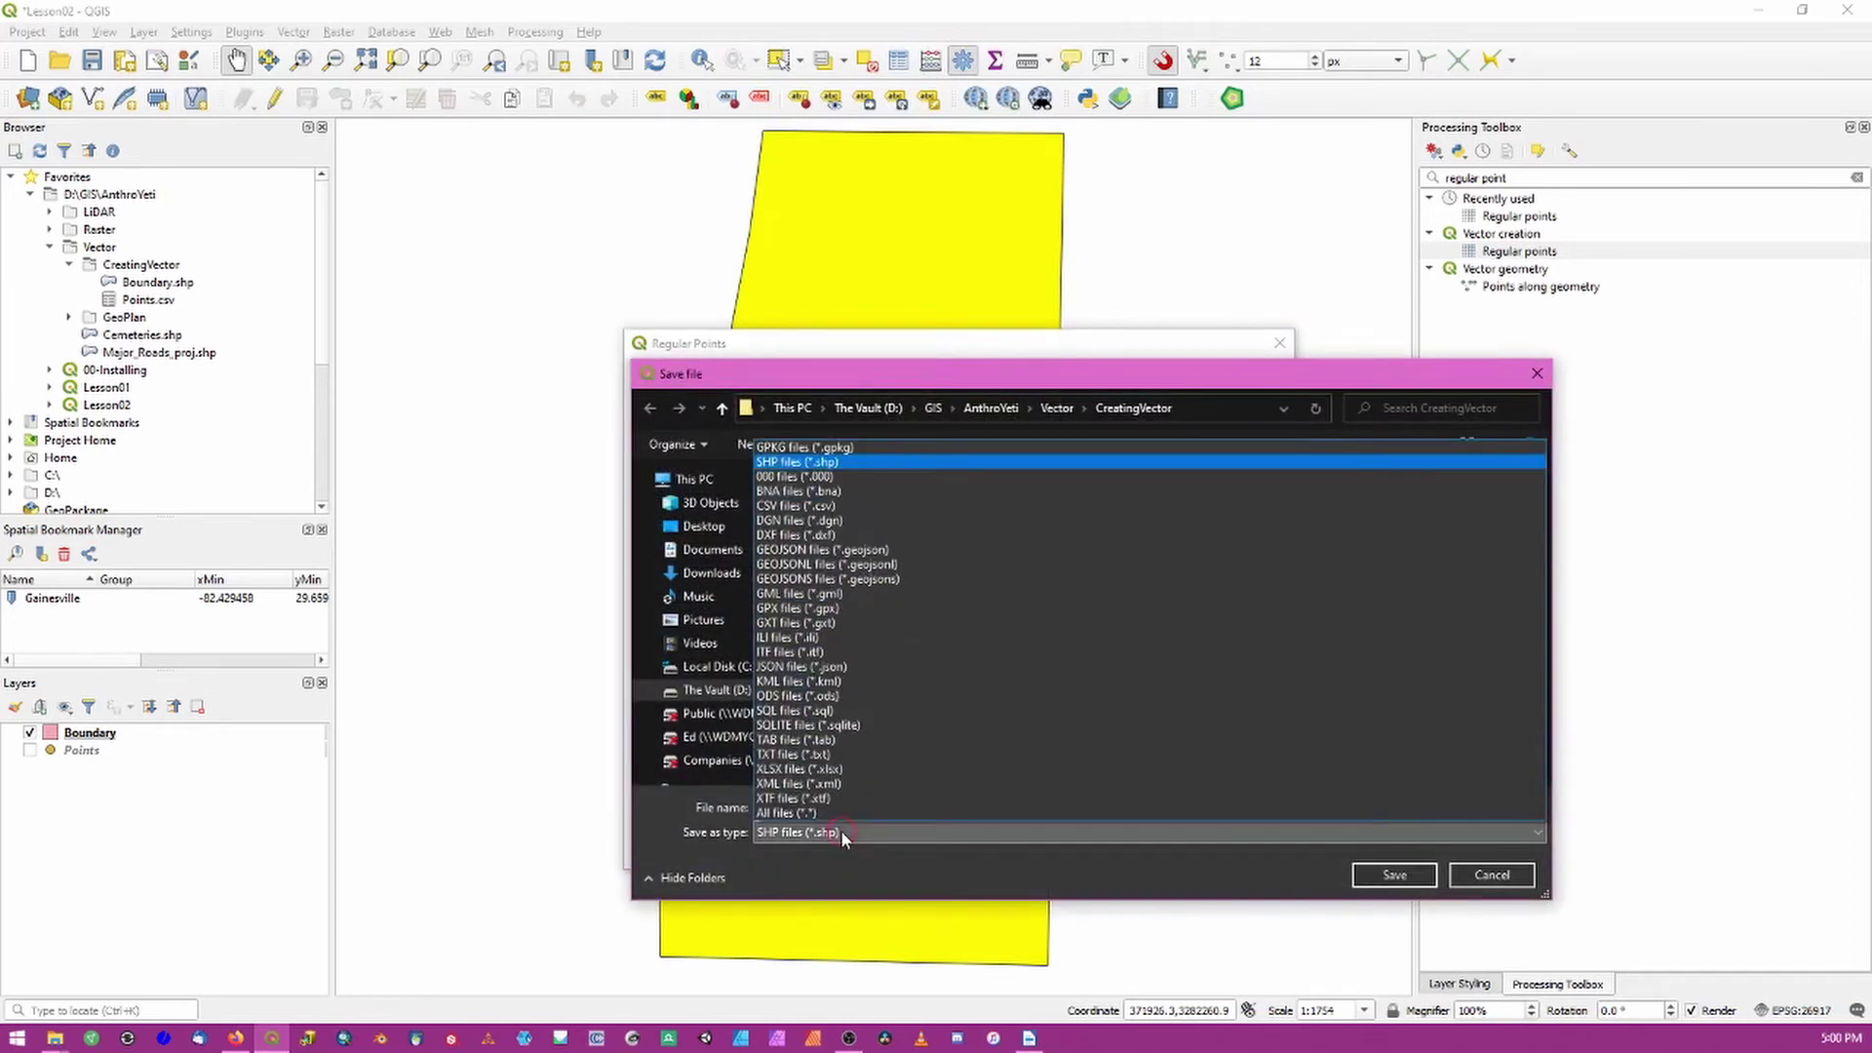
left_click(863, 468)
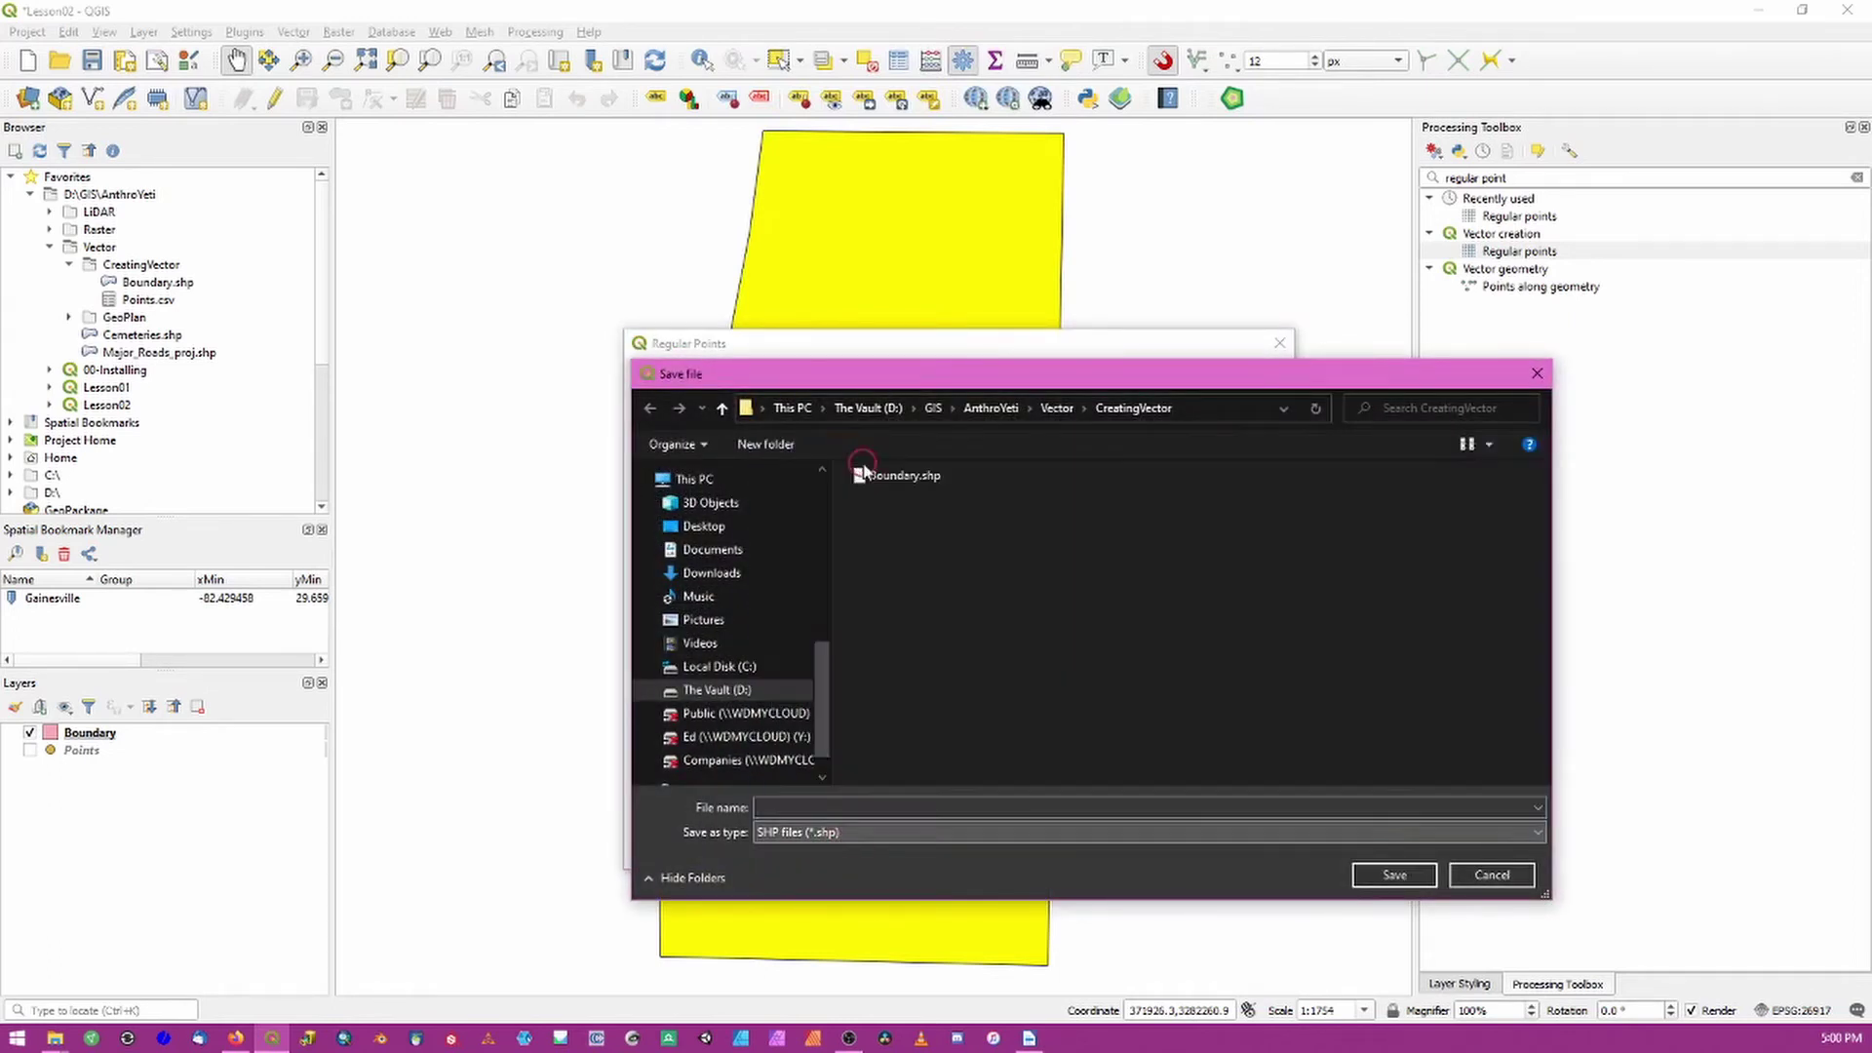
left_click(907, 805)
type("Points_begin")
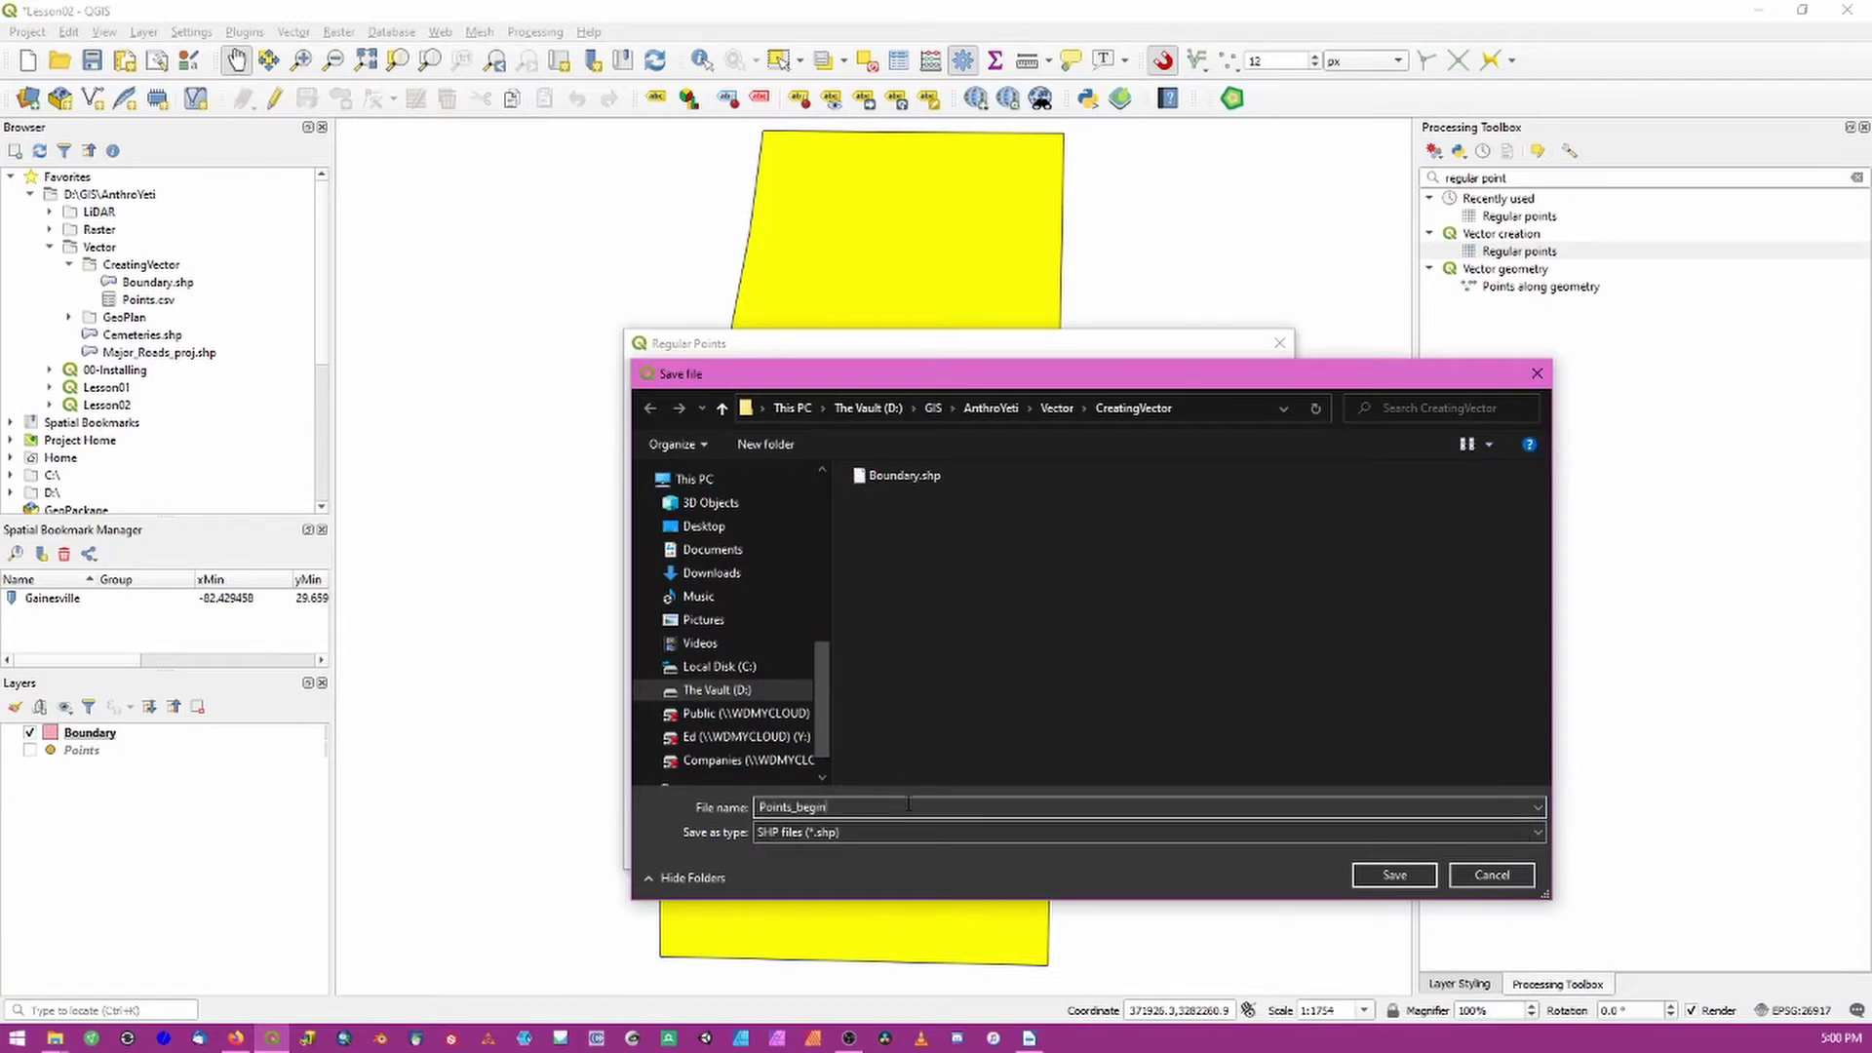
left_click(1394, 875)
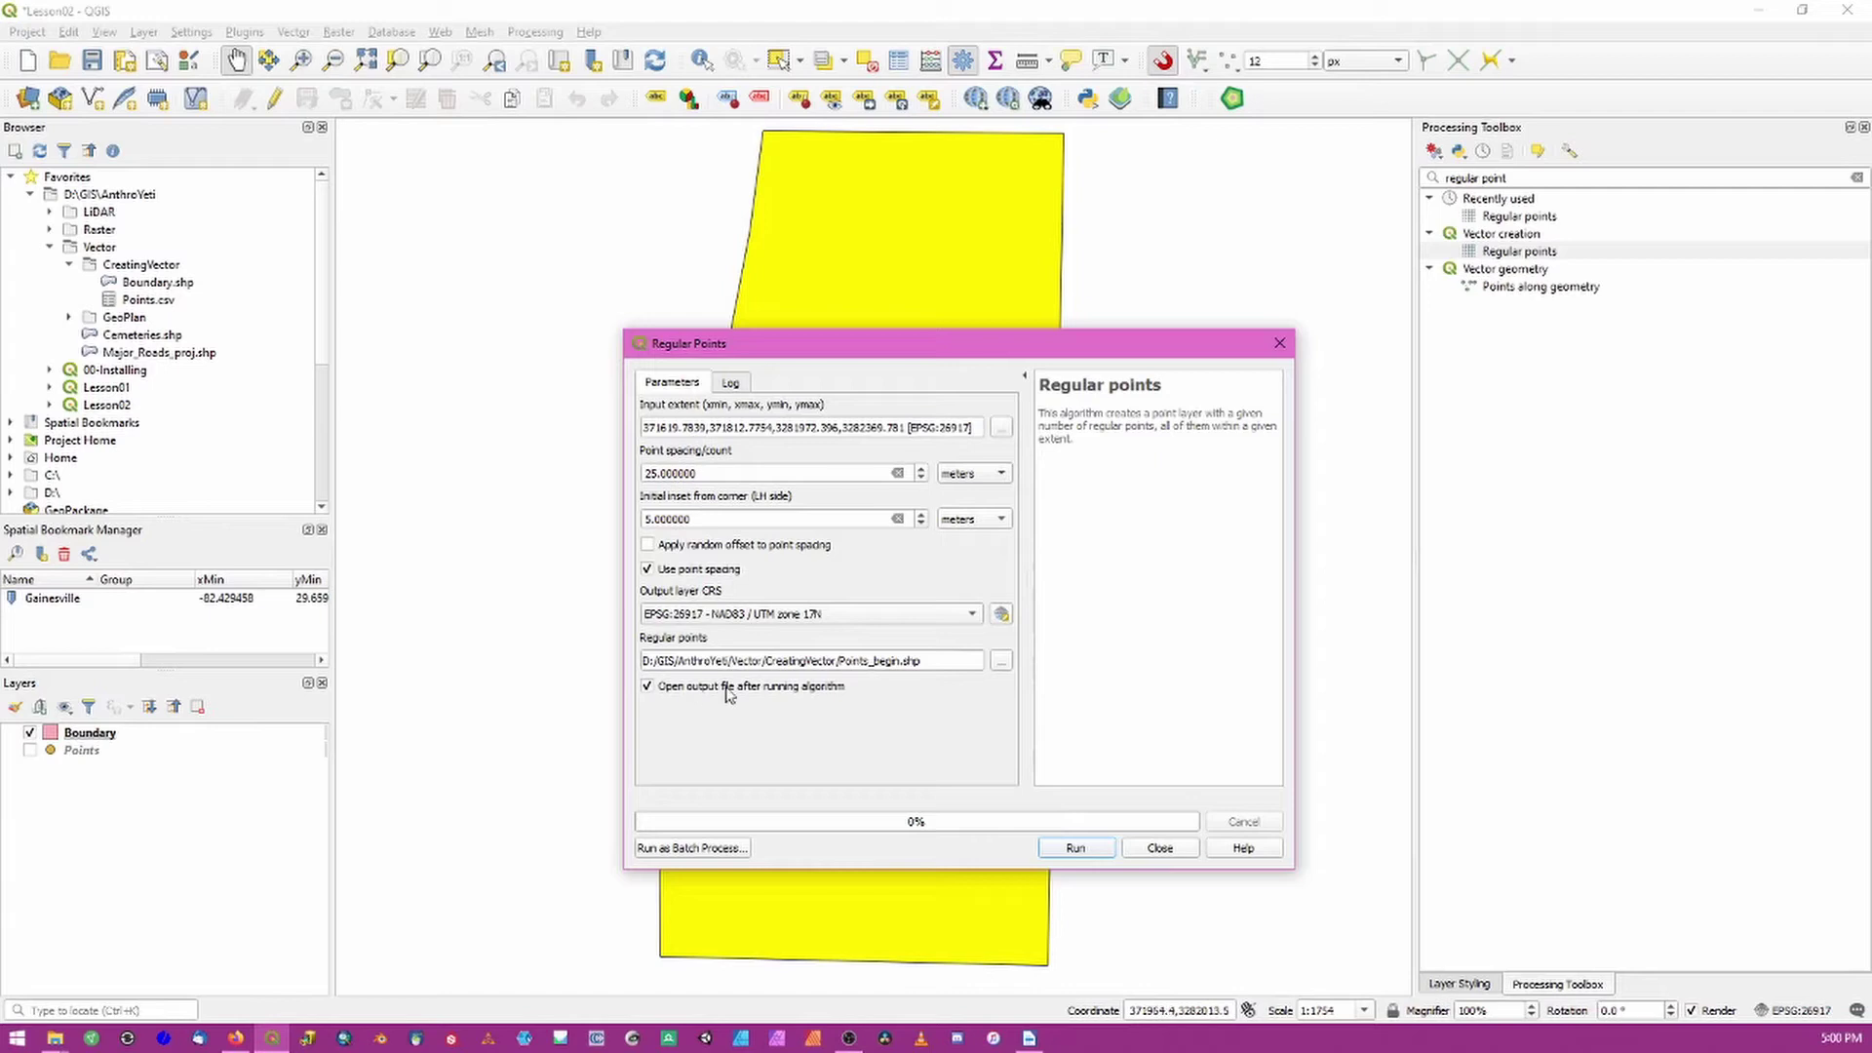
left_click(1075, 847)
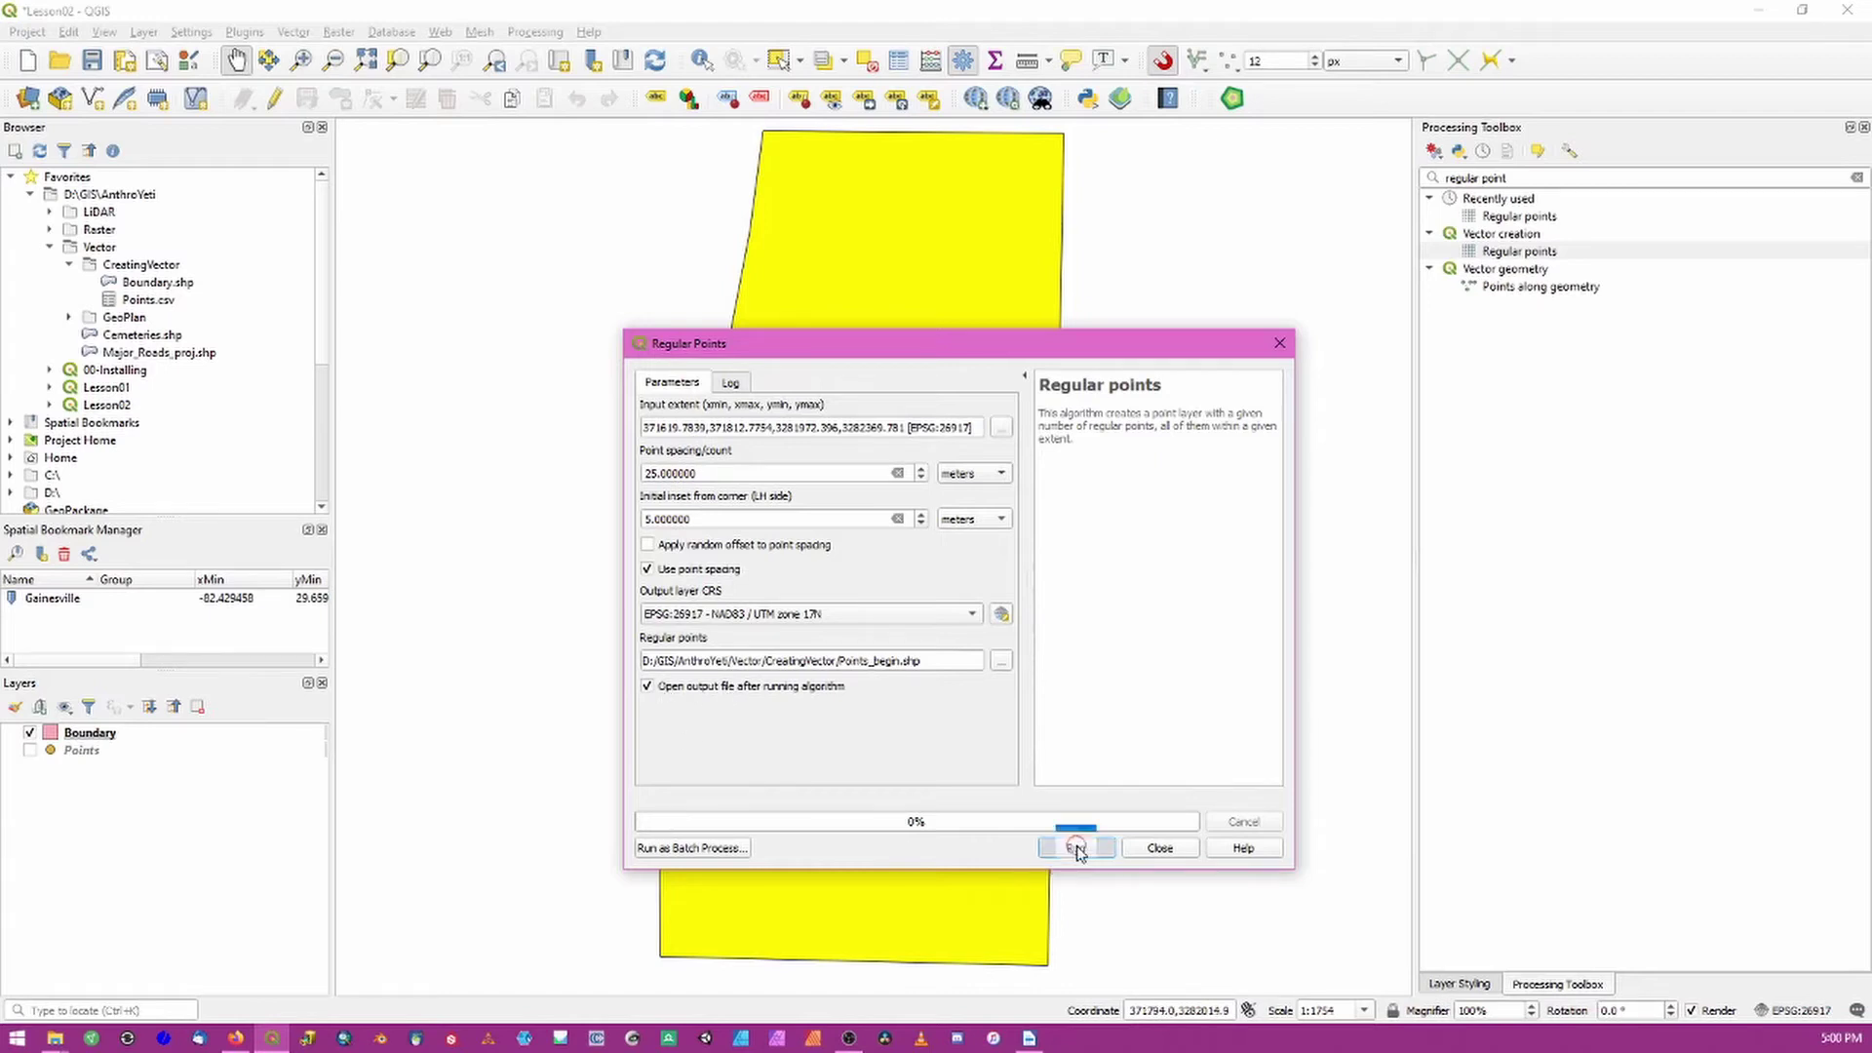
left_click(1159, 848)
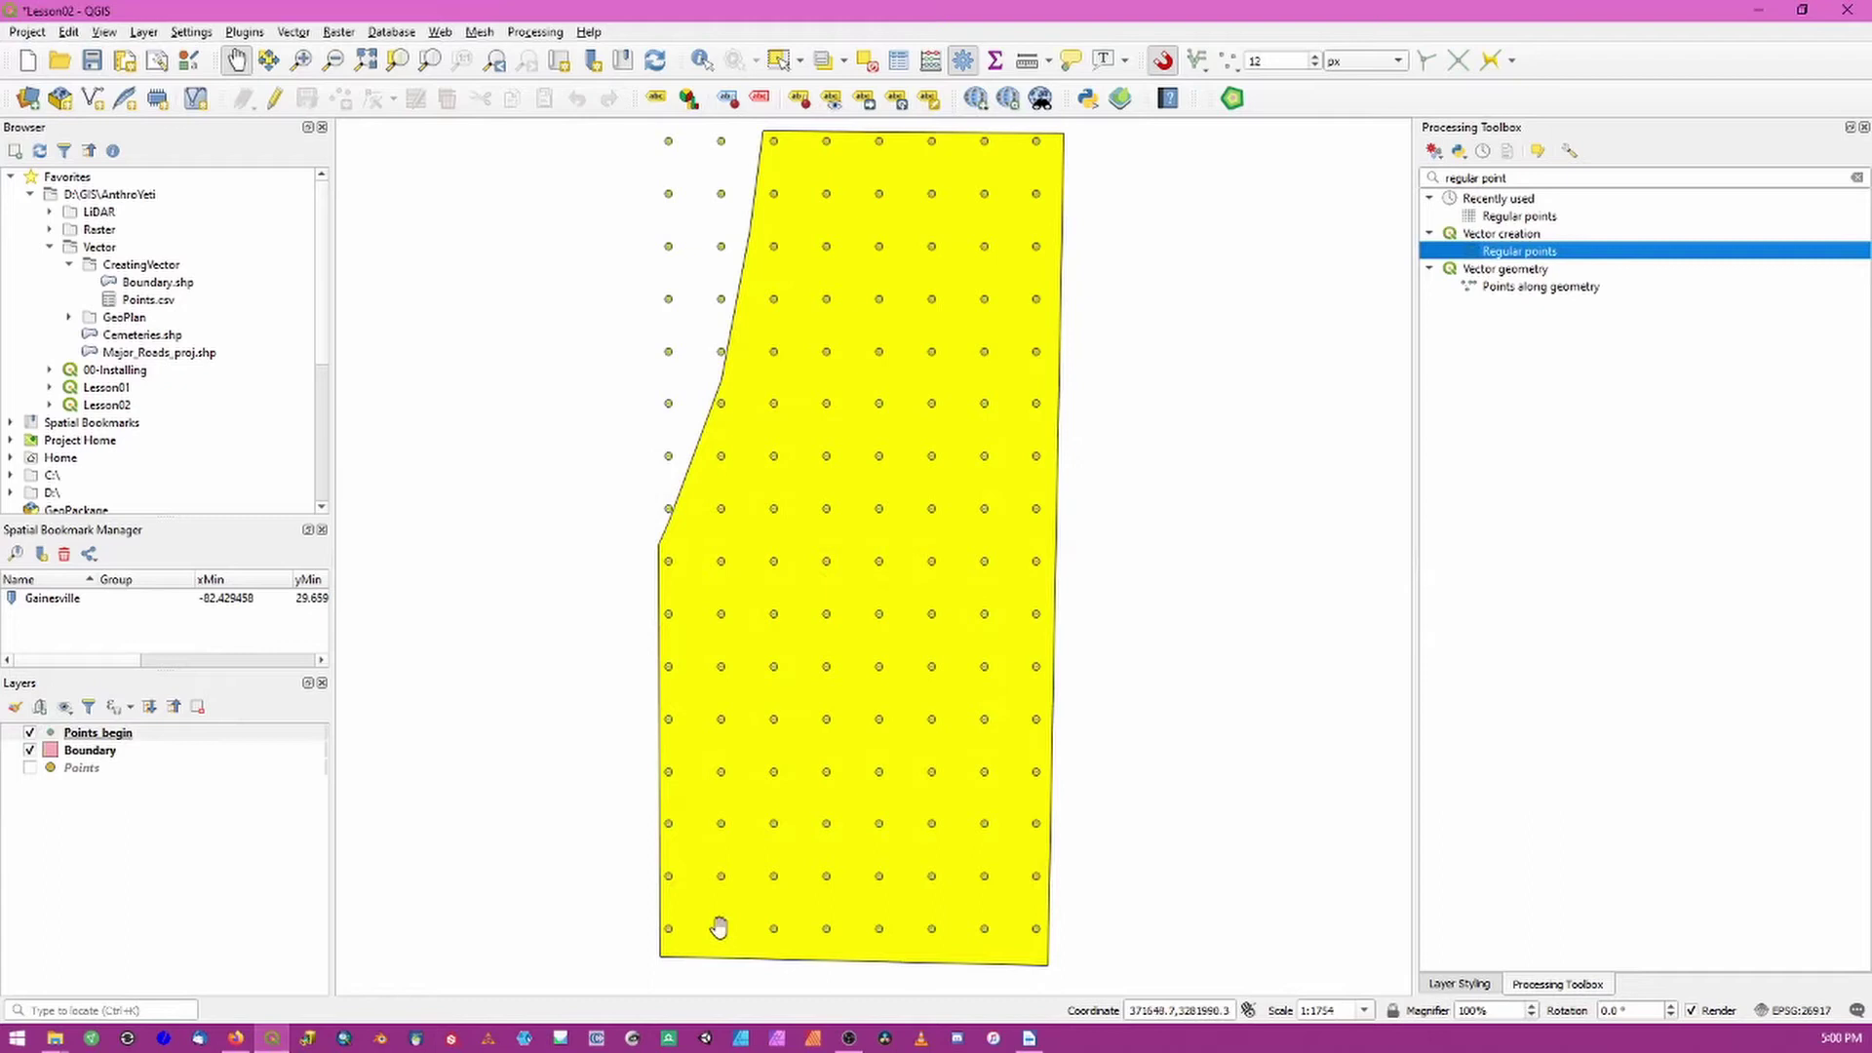
Step: Measure the distance between two horizontally adjacent grid points inside the boundary
left_click(1026, 61)
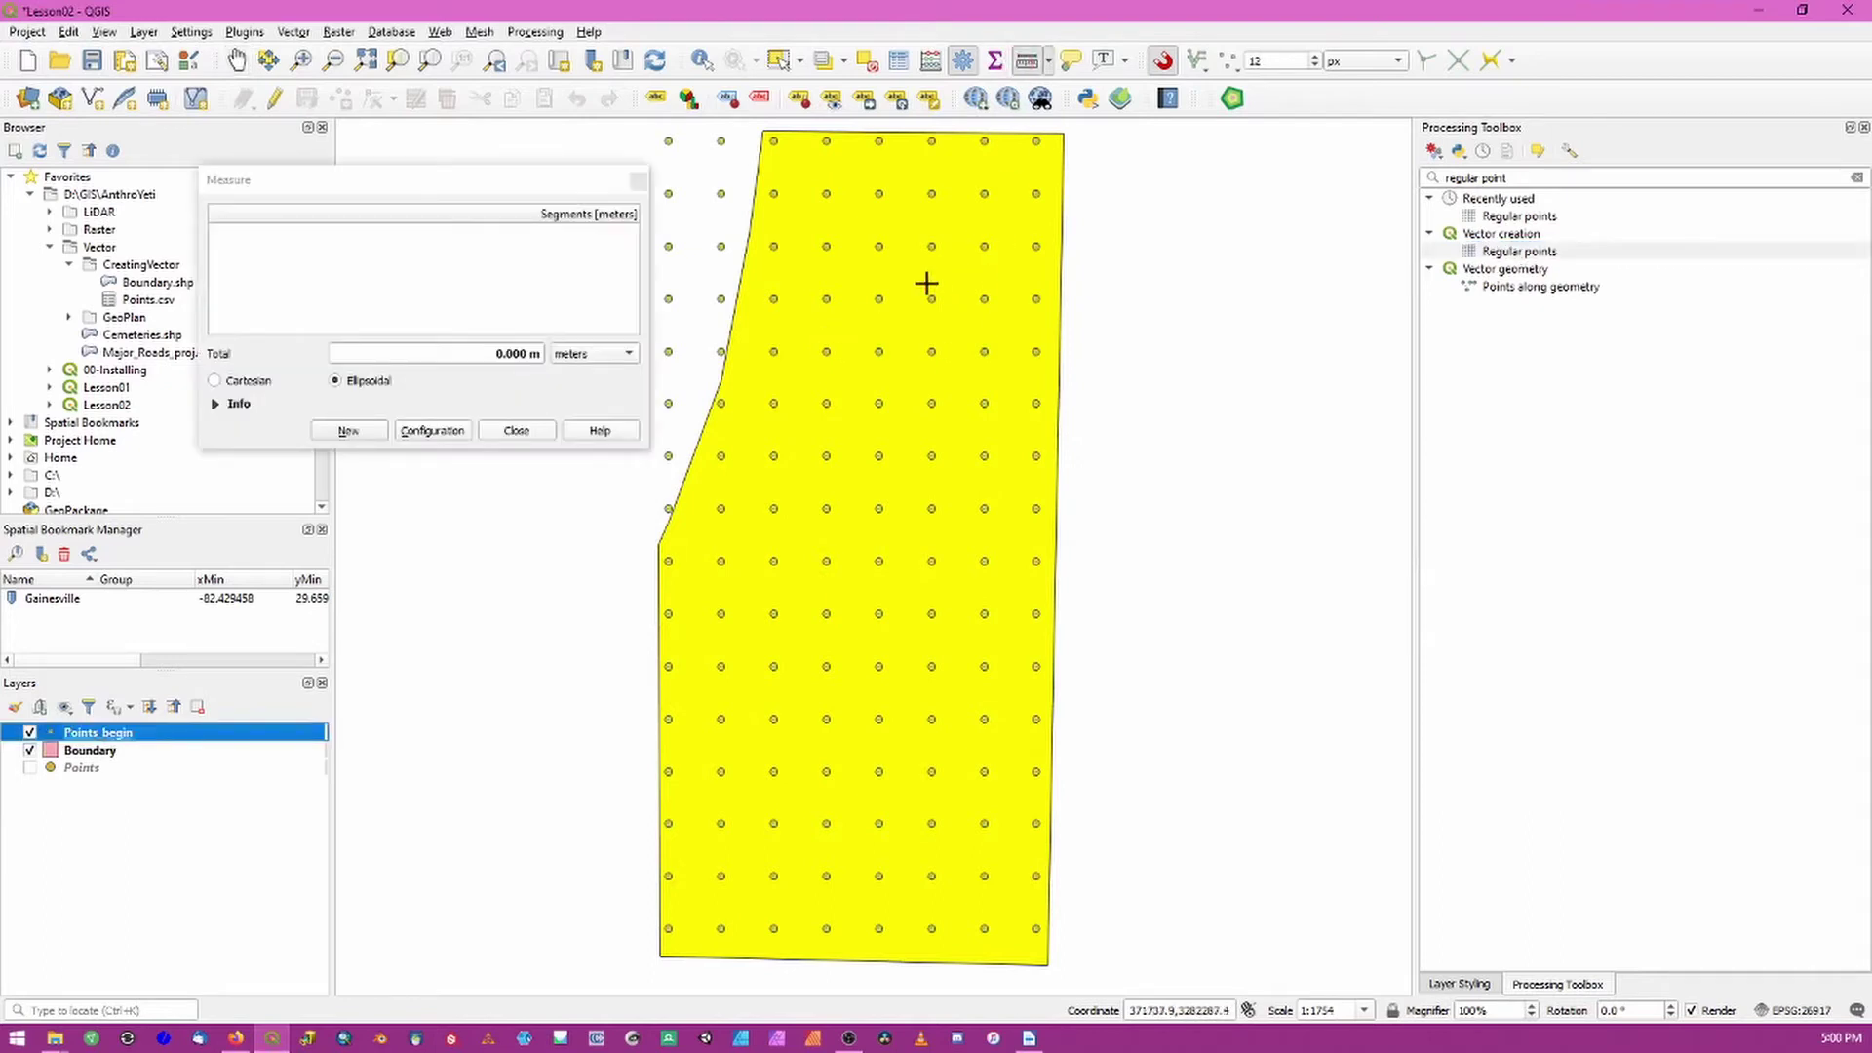
left_click(826, 352)
left_click(878, 353)
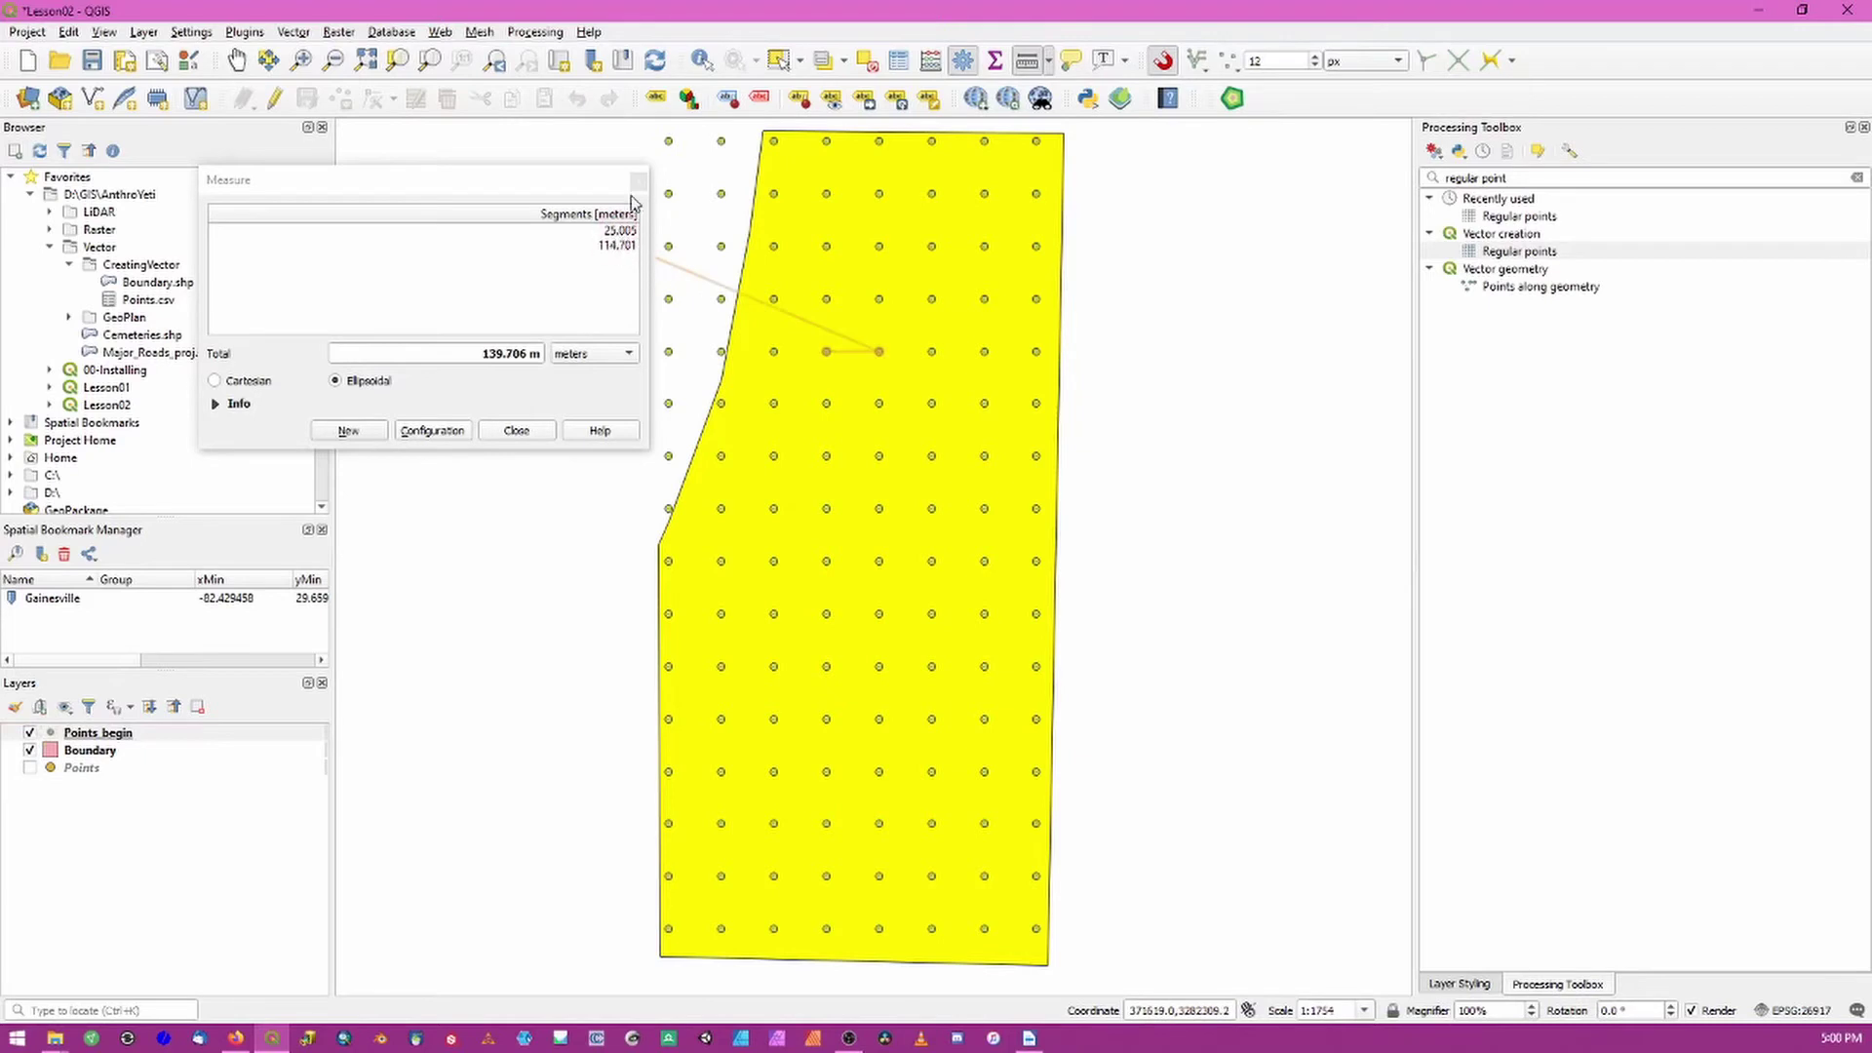
left_click(638, 181)
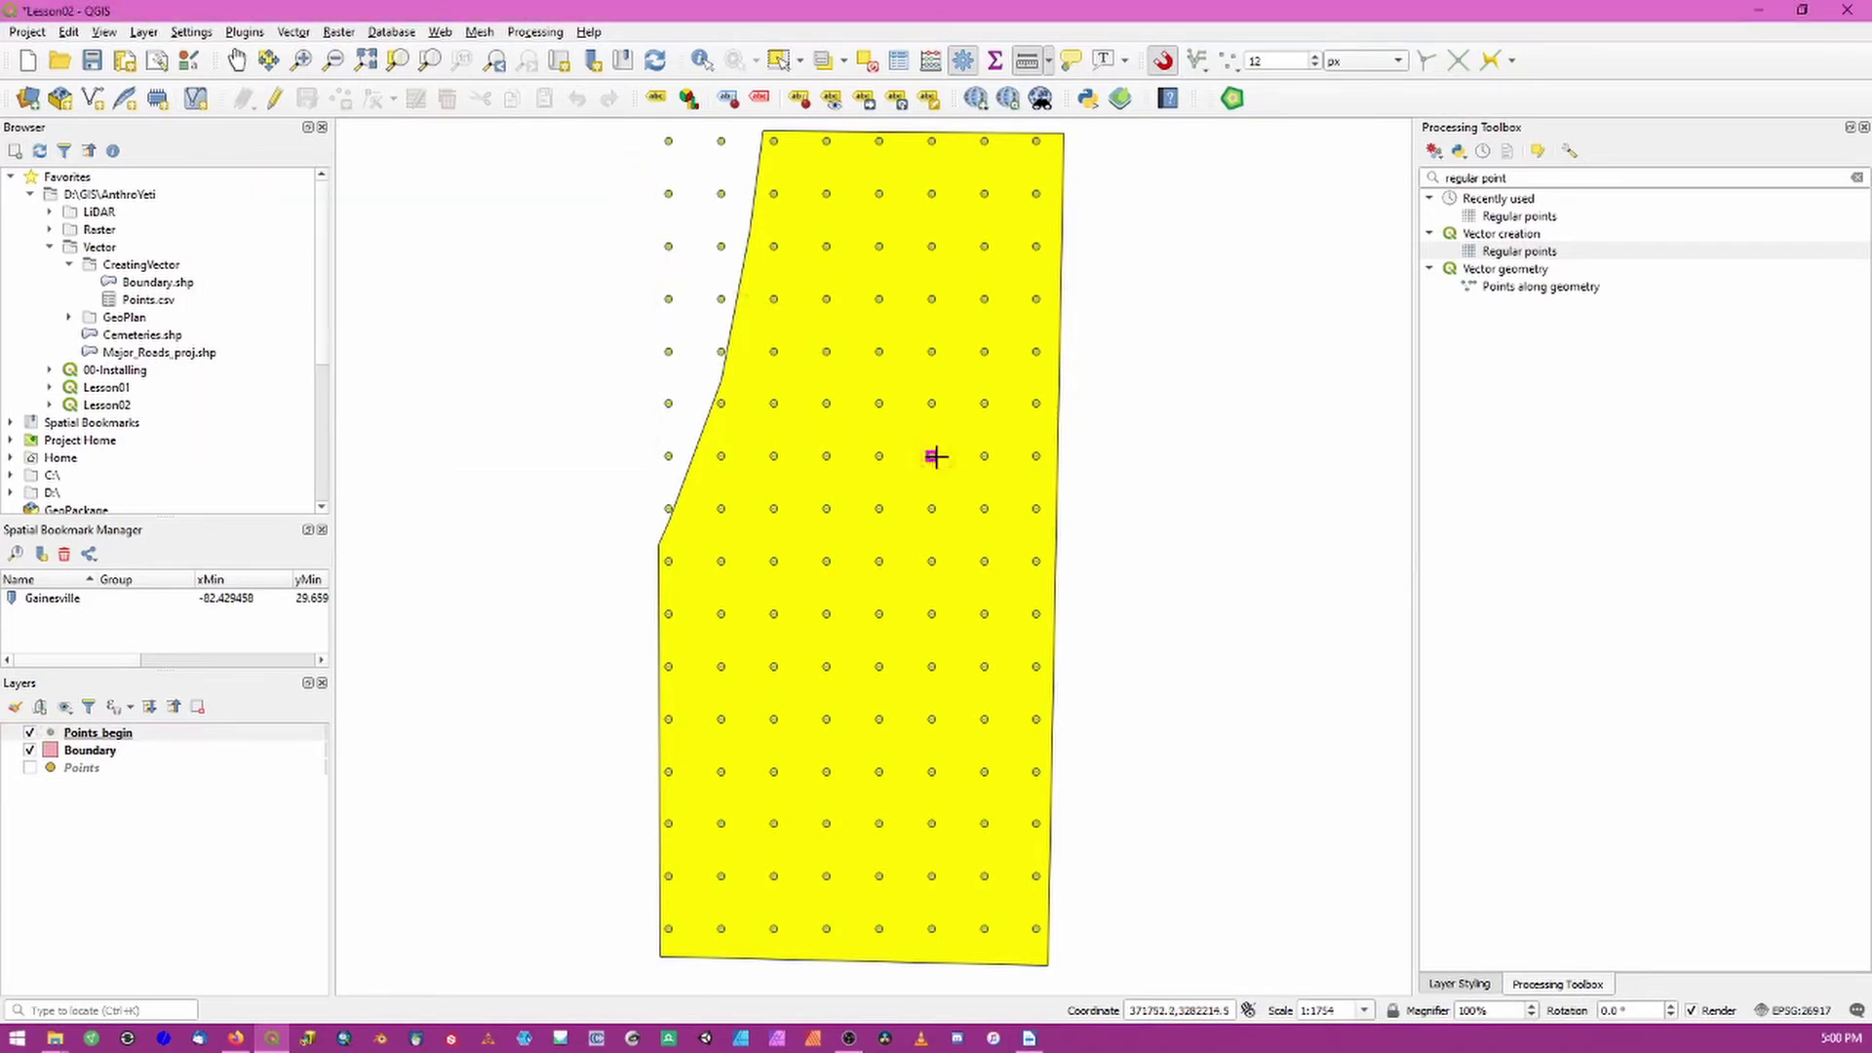
Step: Delete the Points_begin vertices outside the boundary's northwest edge, save the layer edits and end the editing session
left_click_drag(812, 404, 859, 515)
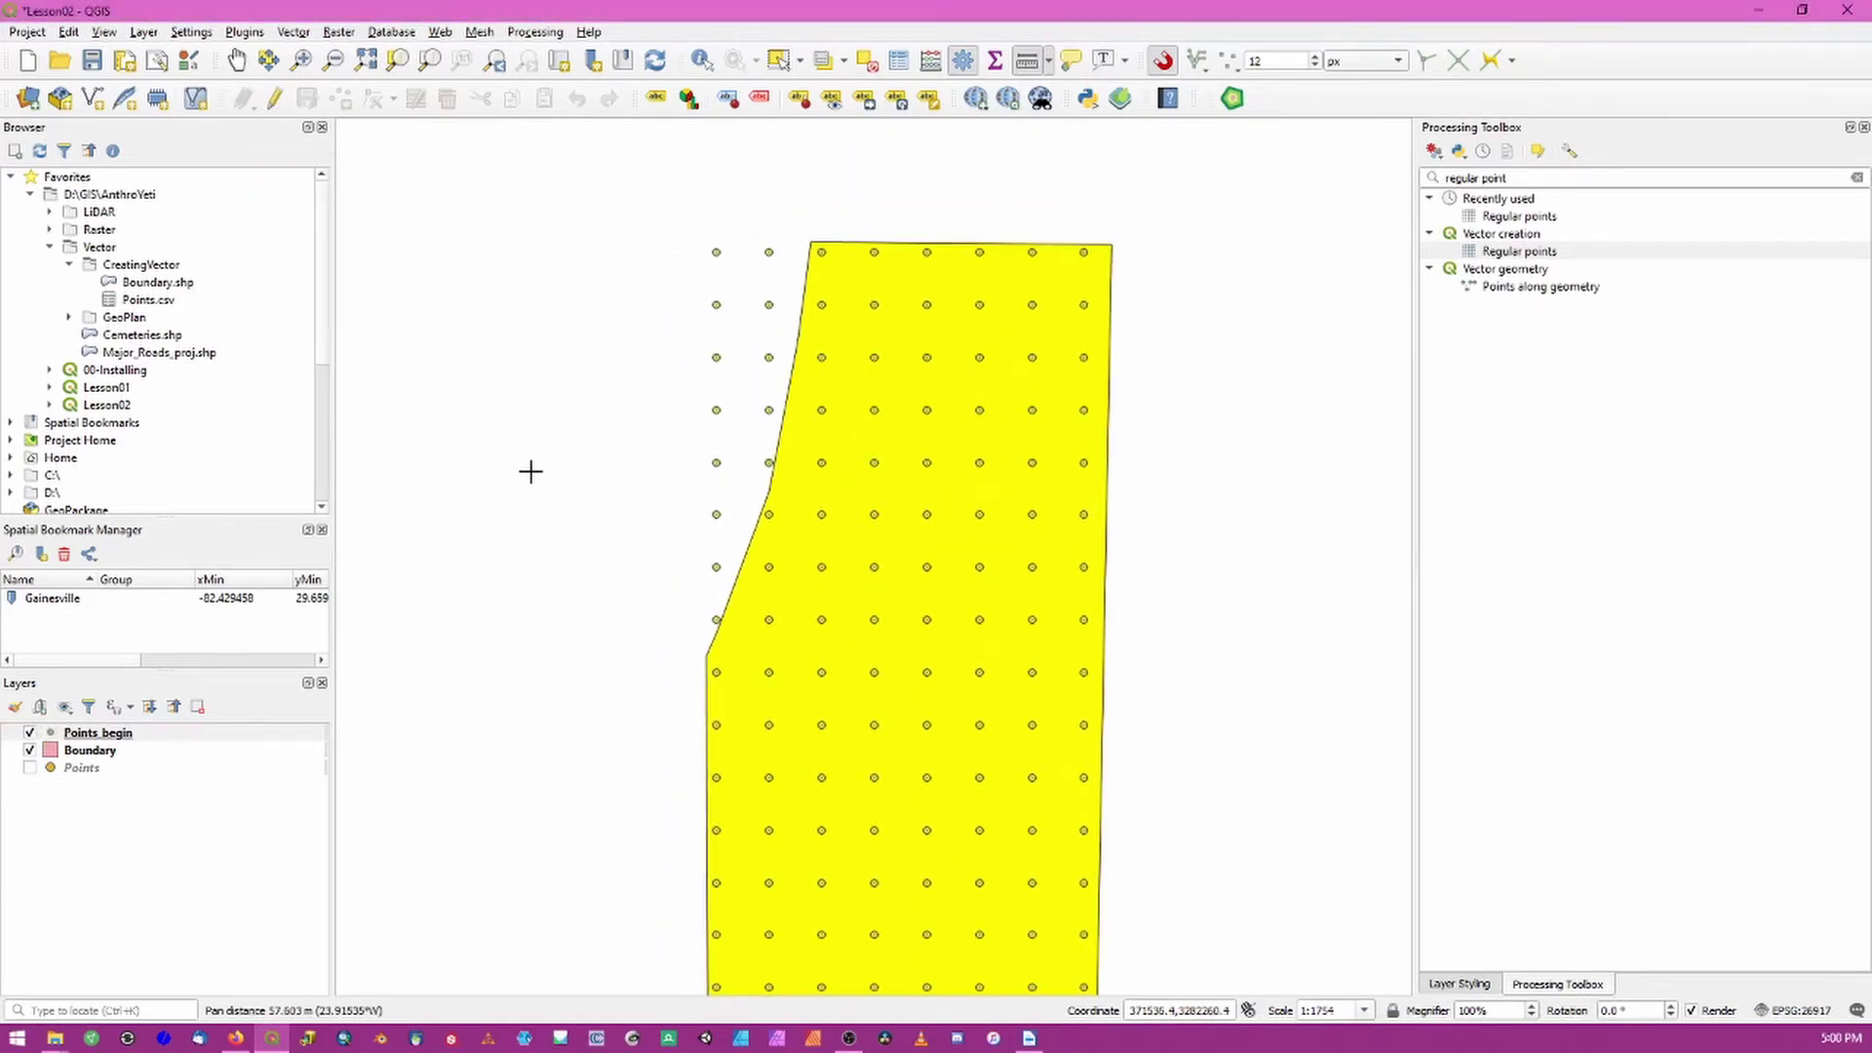
left_click(94, 736)
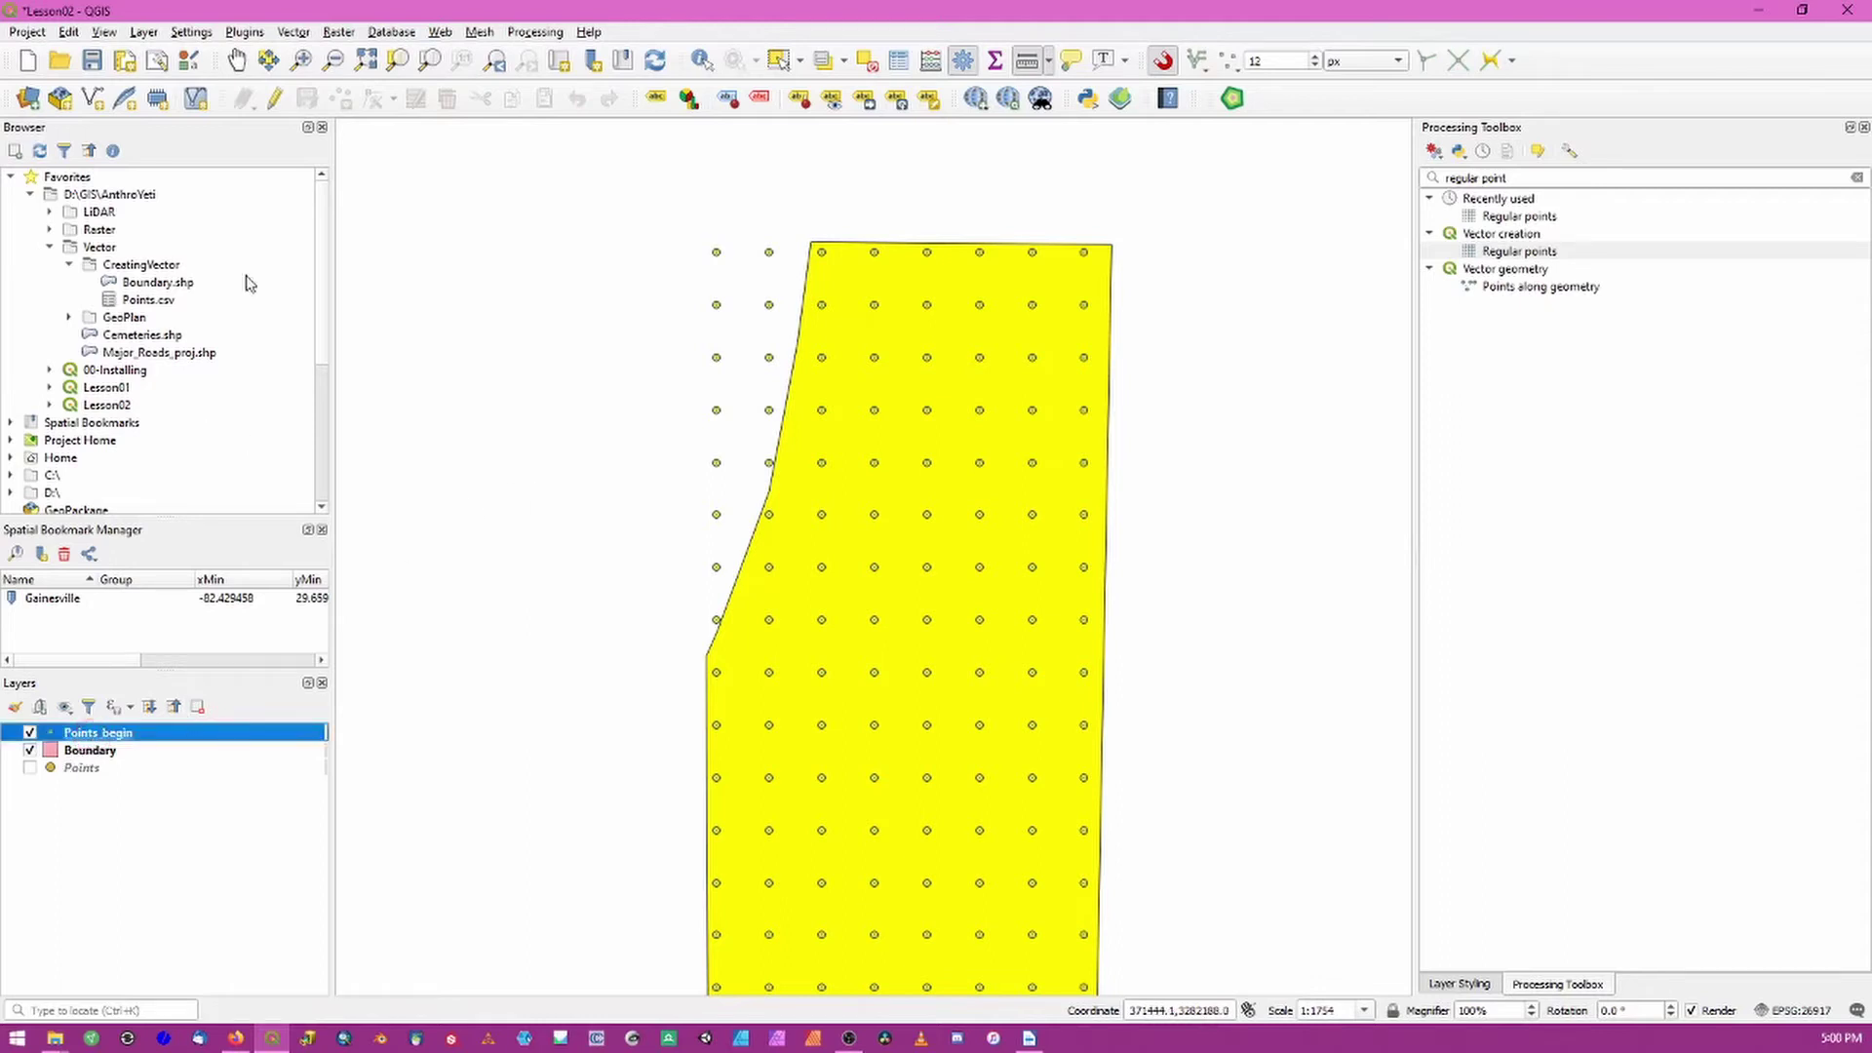
left_click(275, 100)
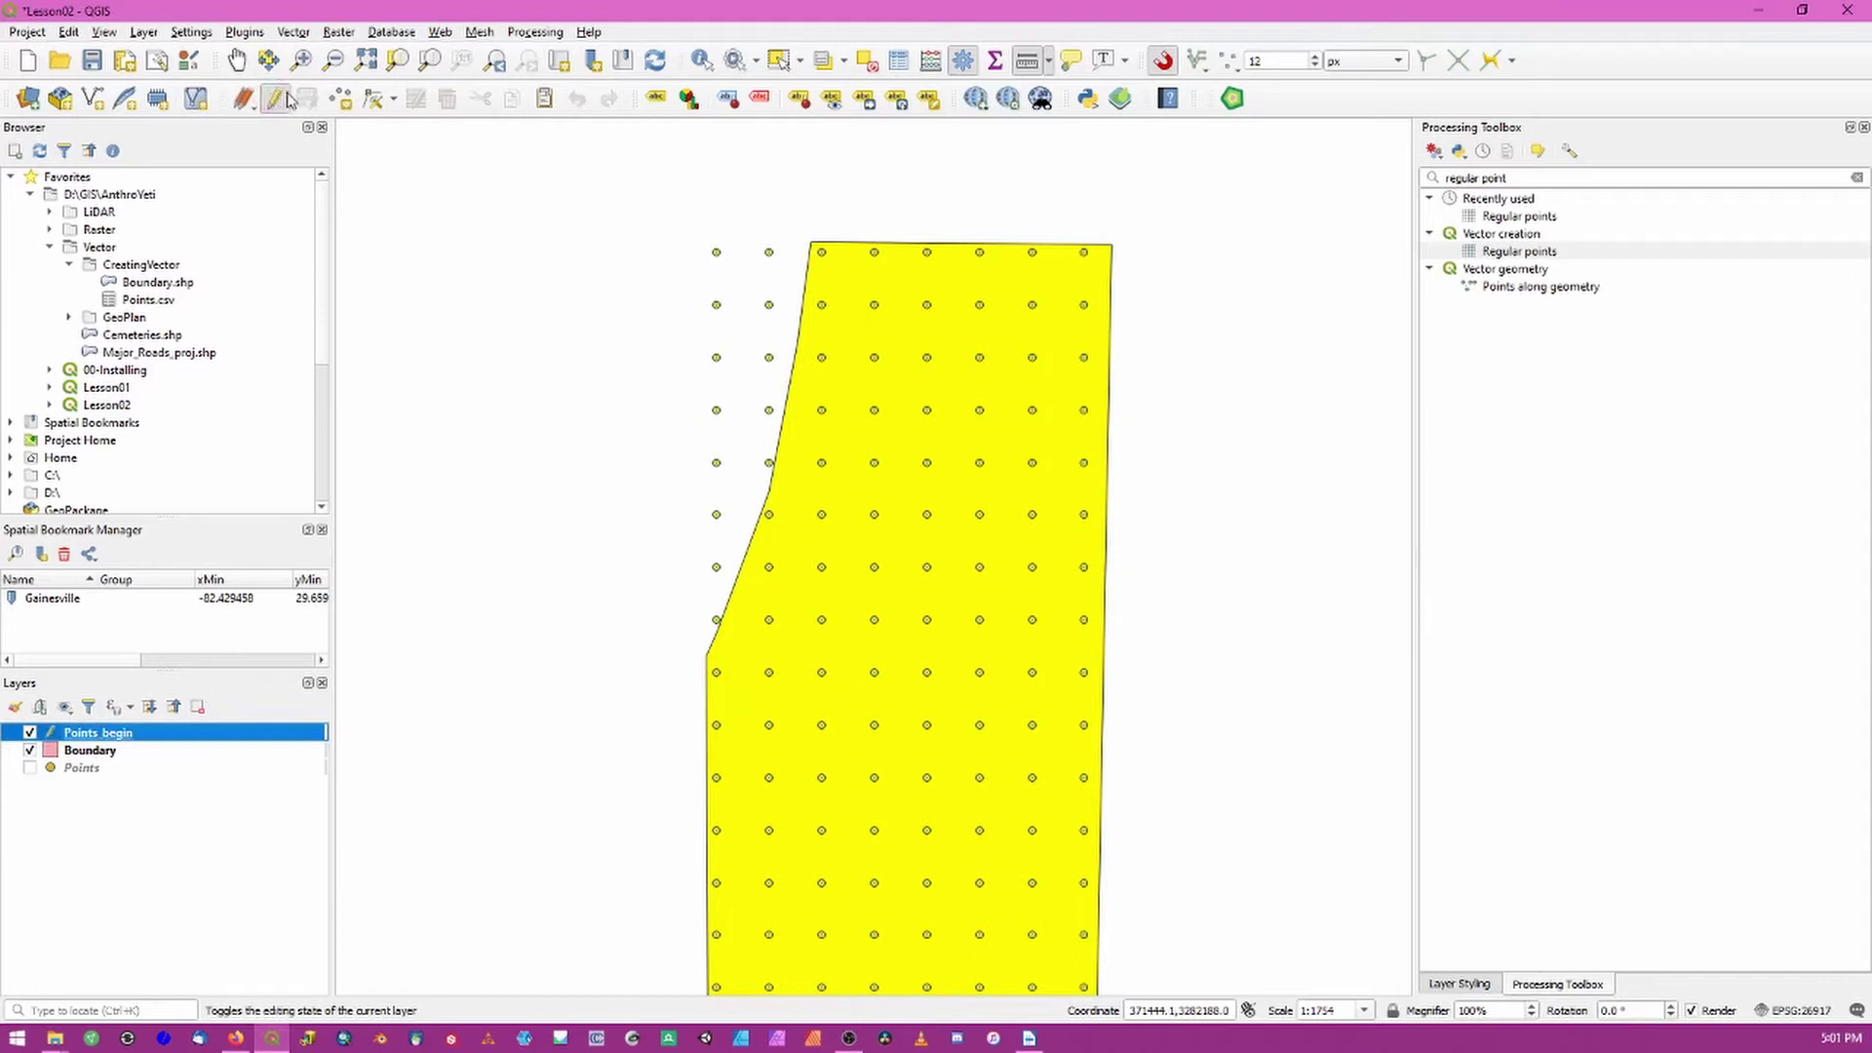
left_click(372, 97)
left_click_drag(626, 179, 783, 478)
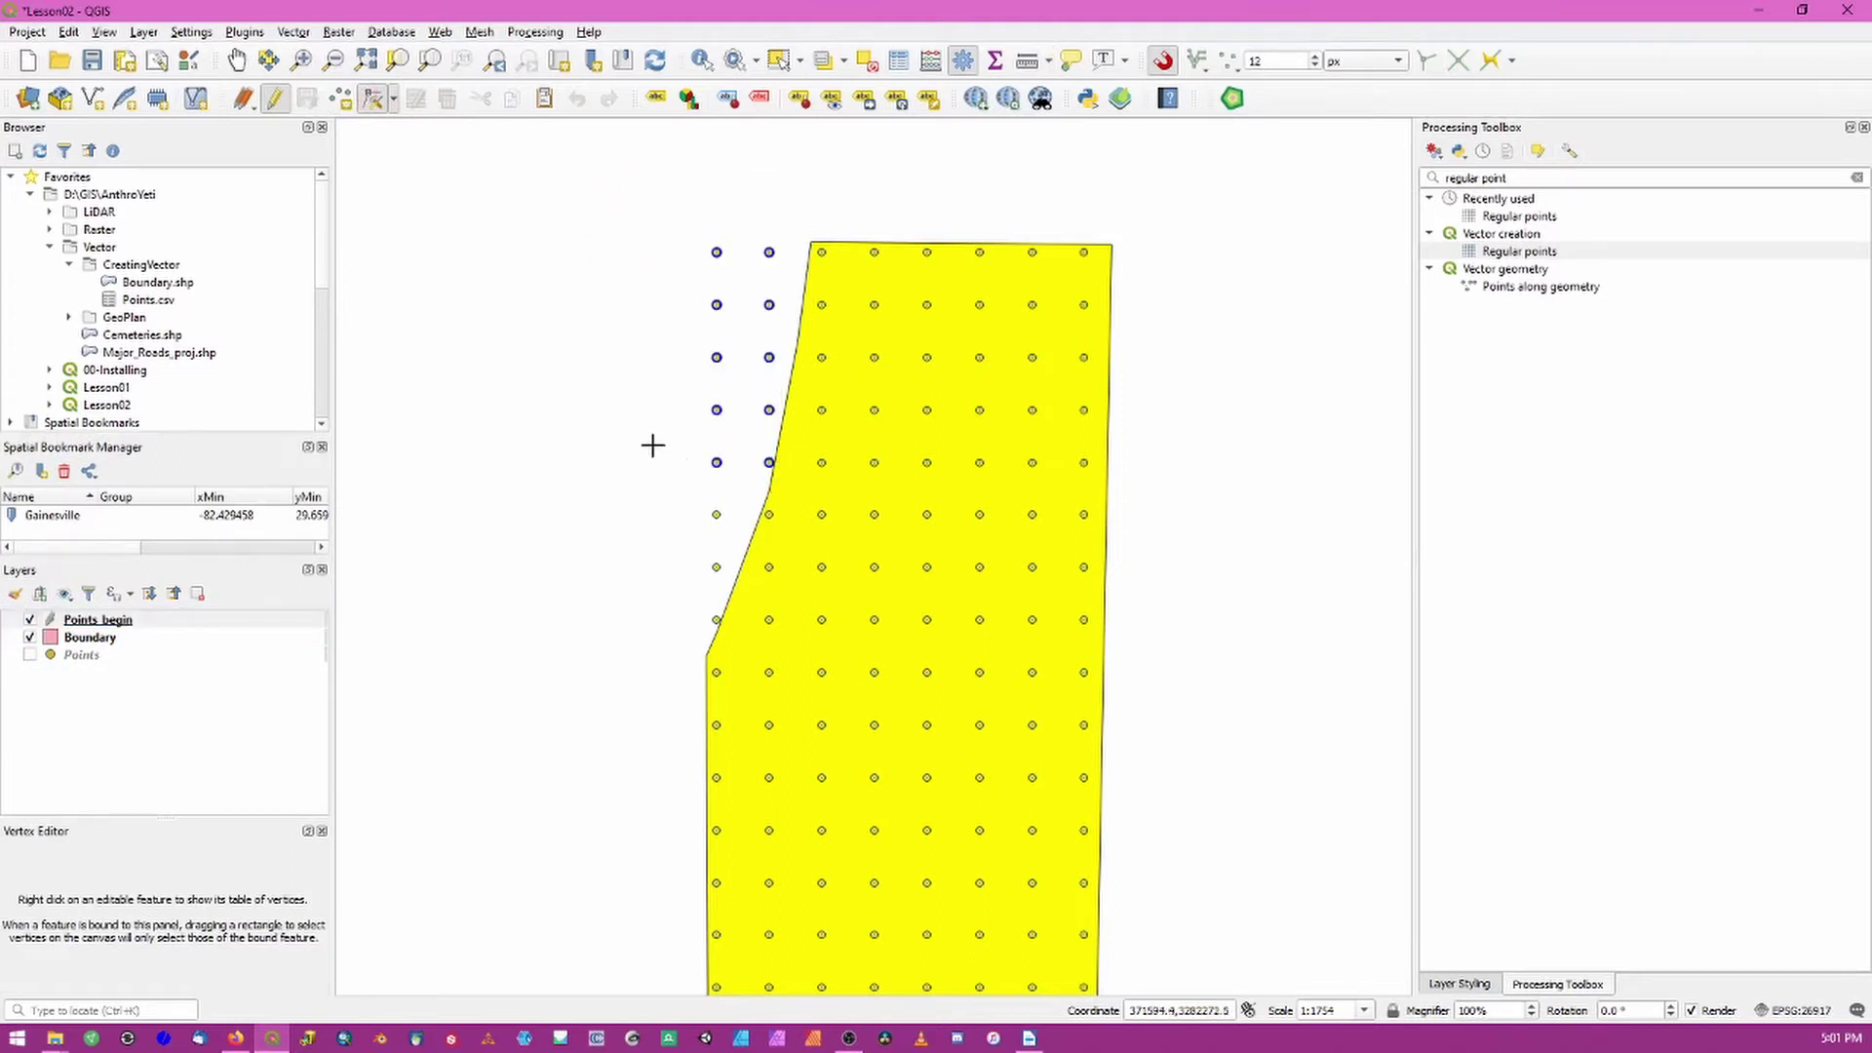
key("Delete")
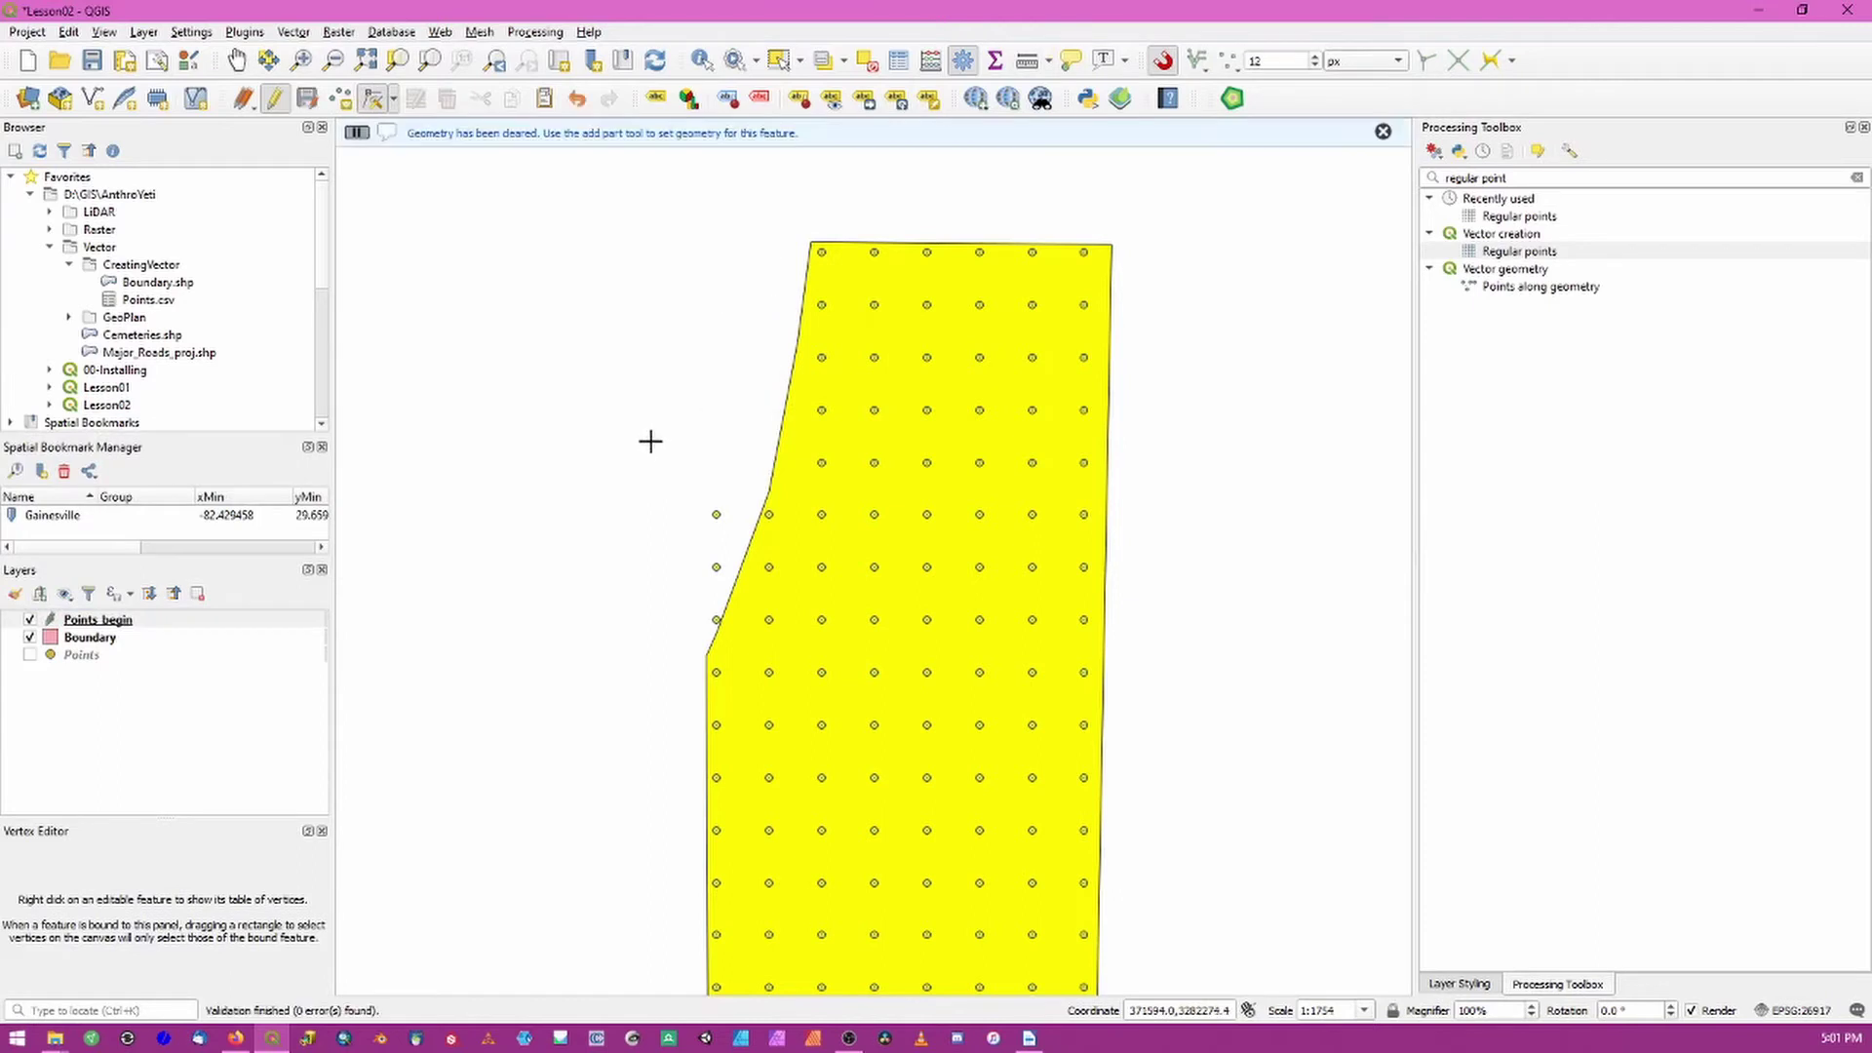
left_click_drag(649, 440, 737, 639)
key("Delete")
left_click(307, 99)
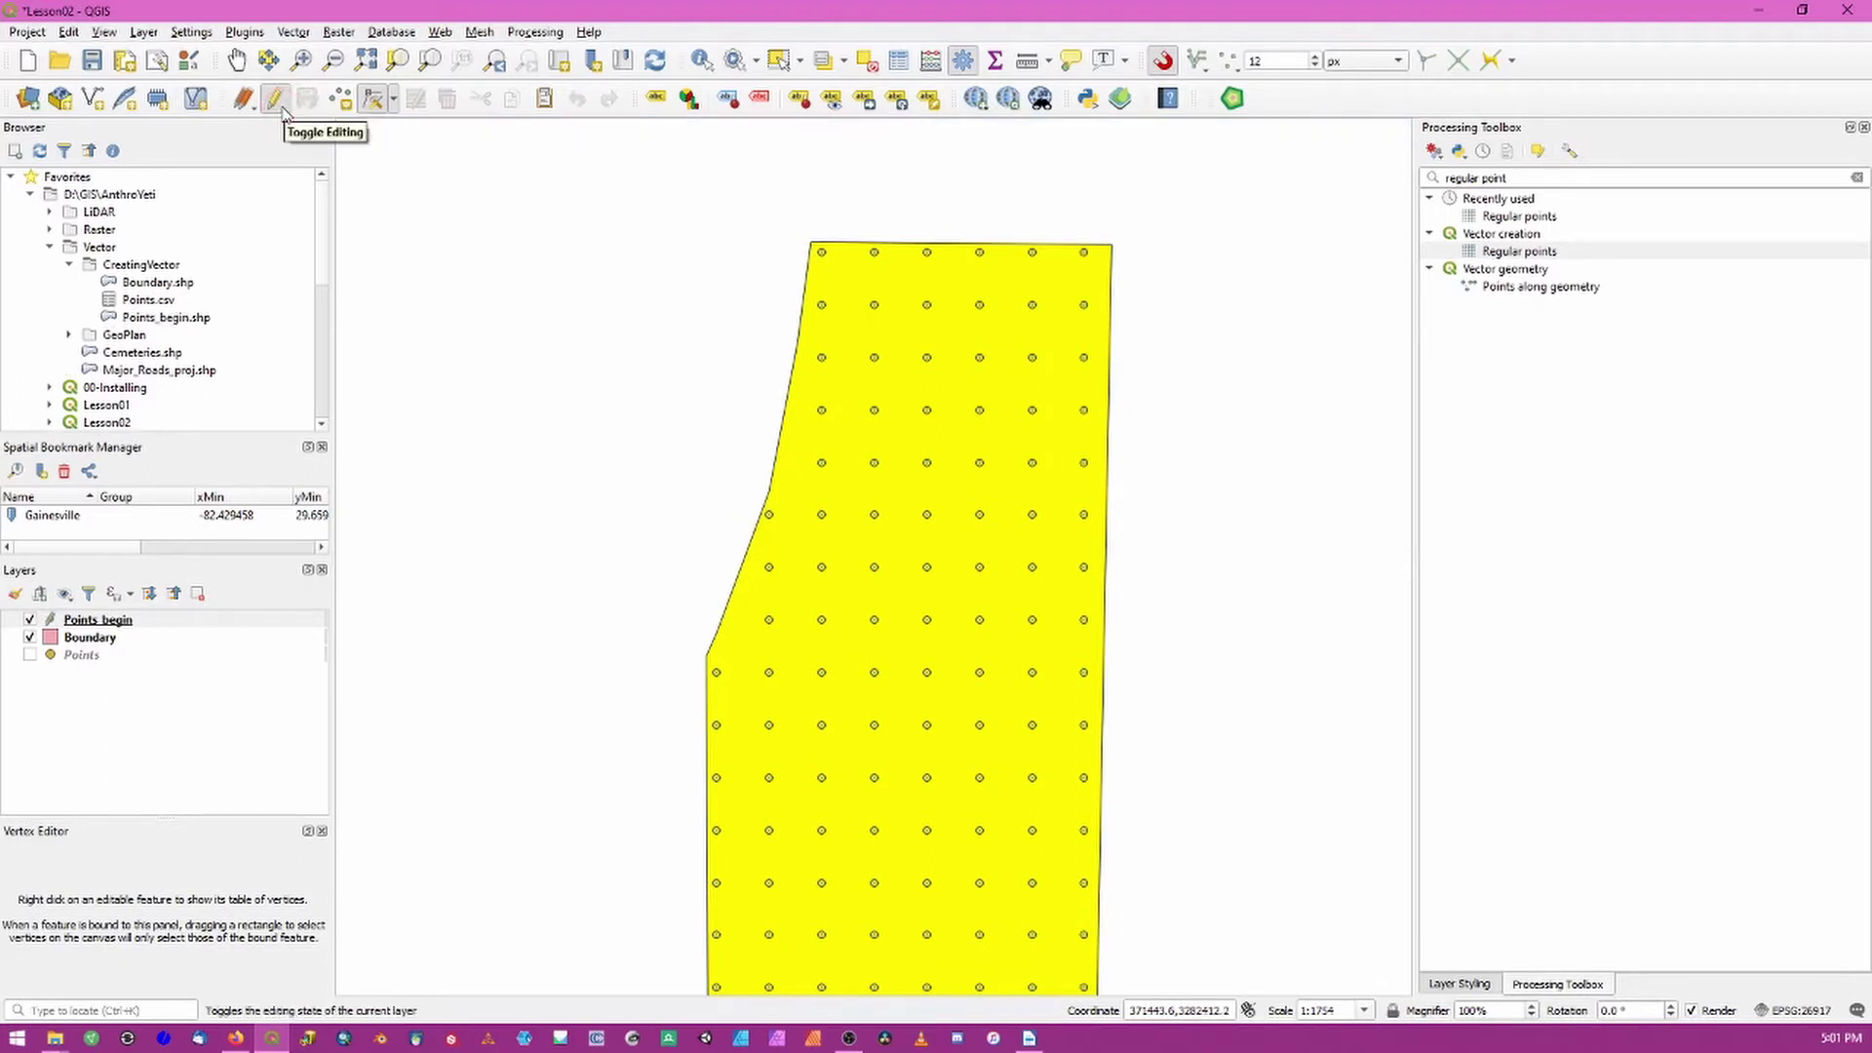
left_click(280, 107)
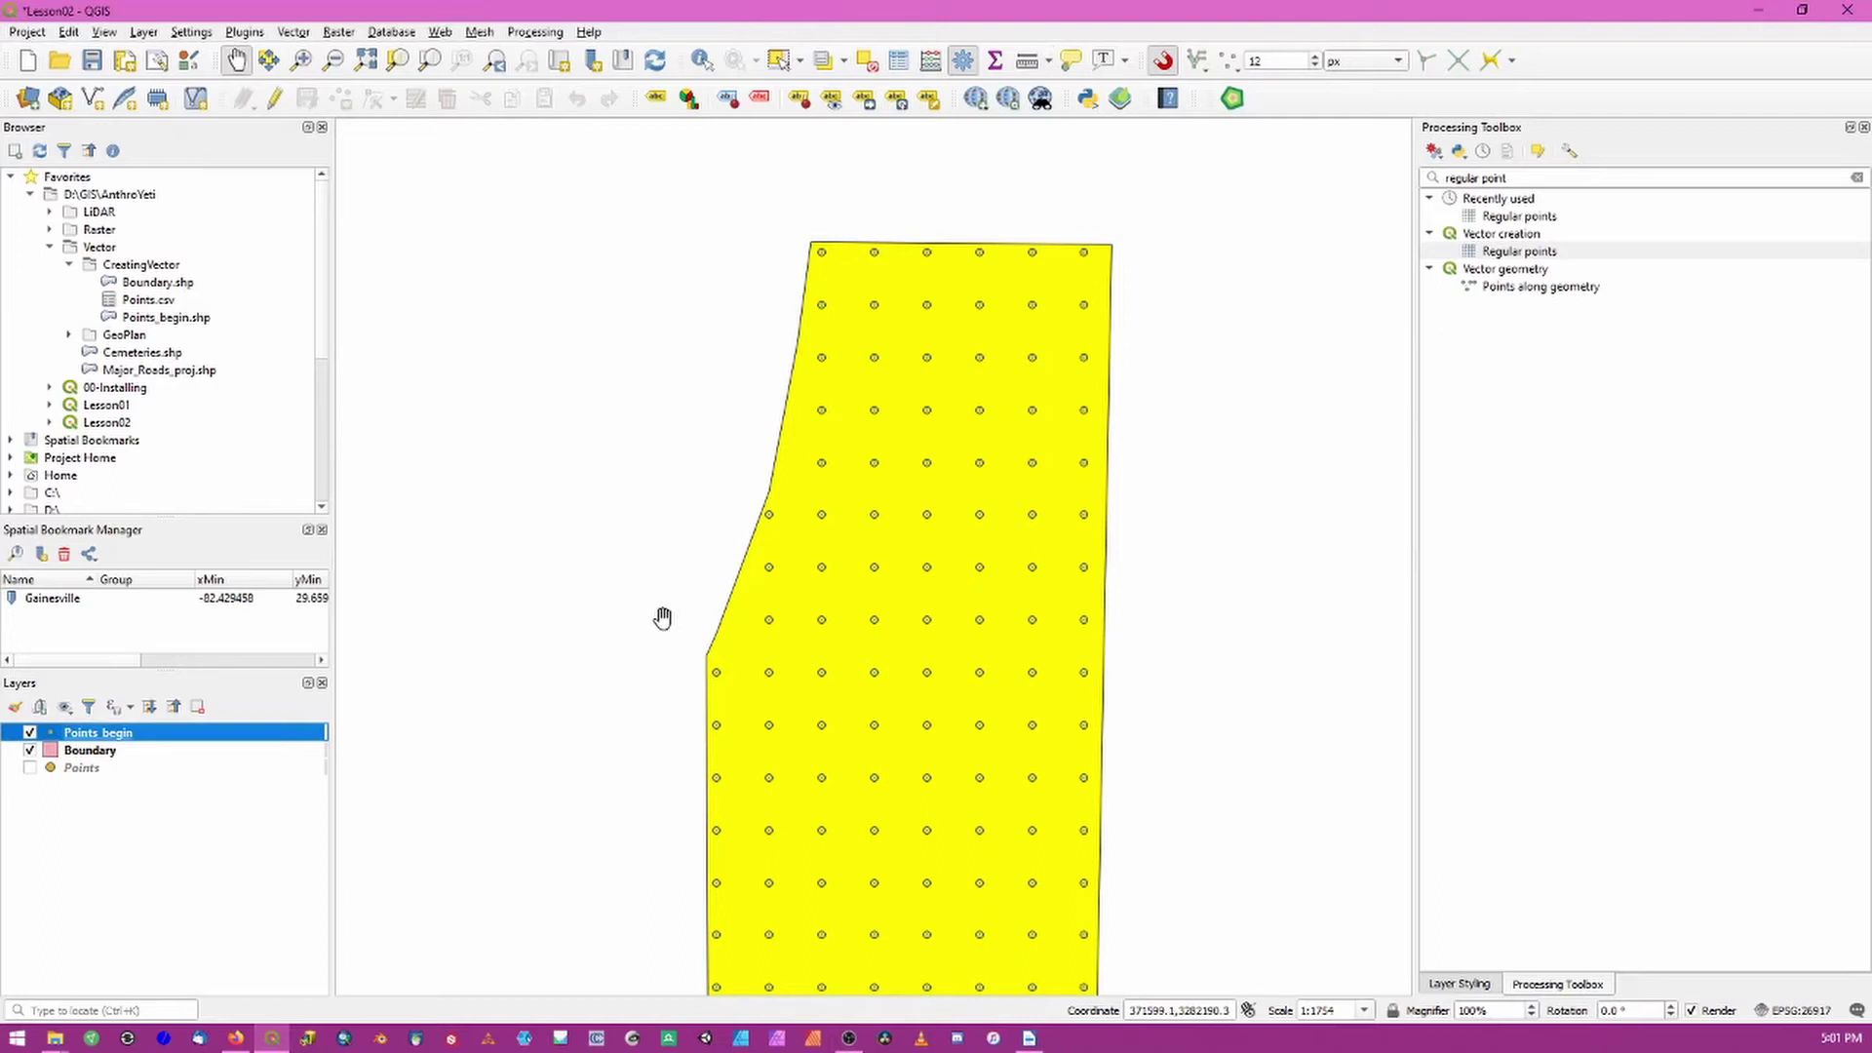
Step: Search the processing algorithms for "add geo" and open Add geometry attributes with Points_begin as the input layer
left_click_drag(1517, 178, 1445, 177)
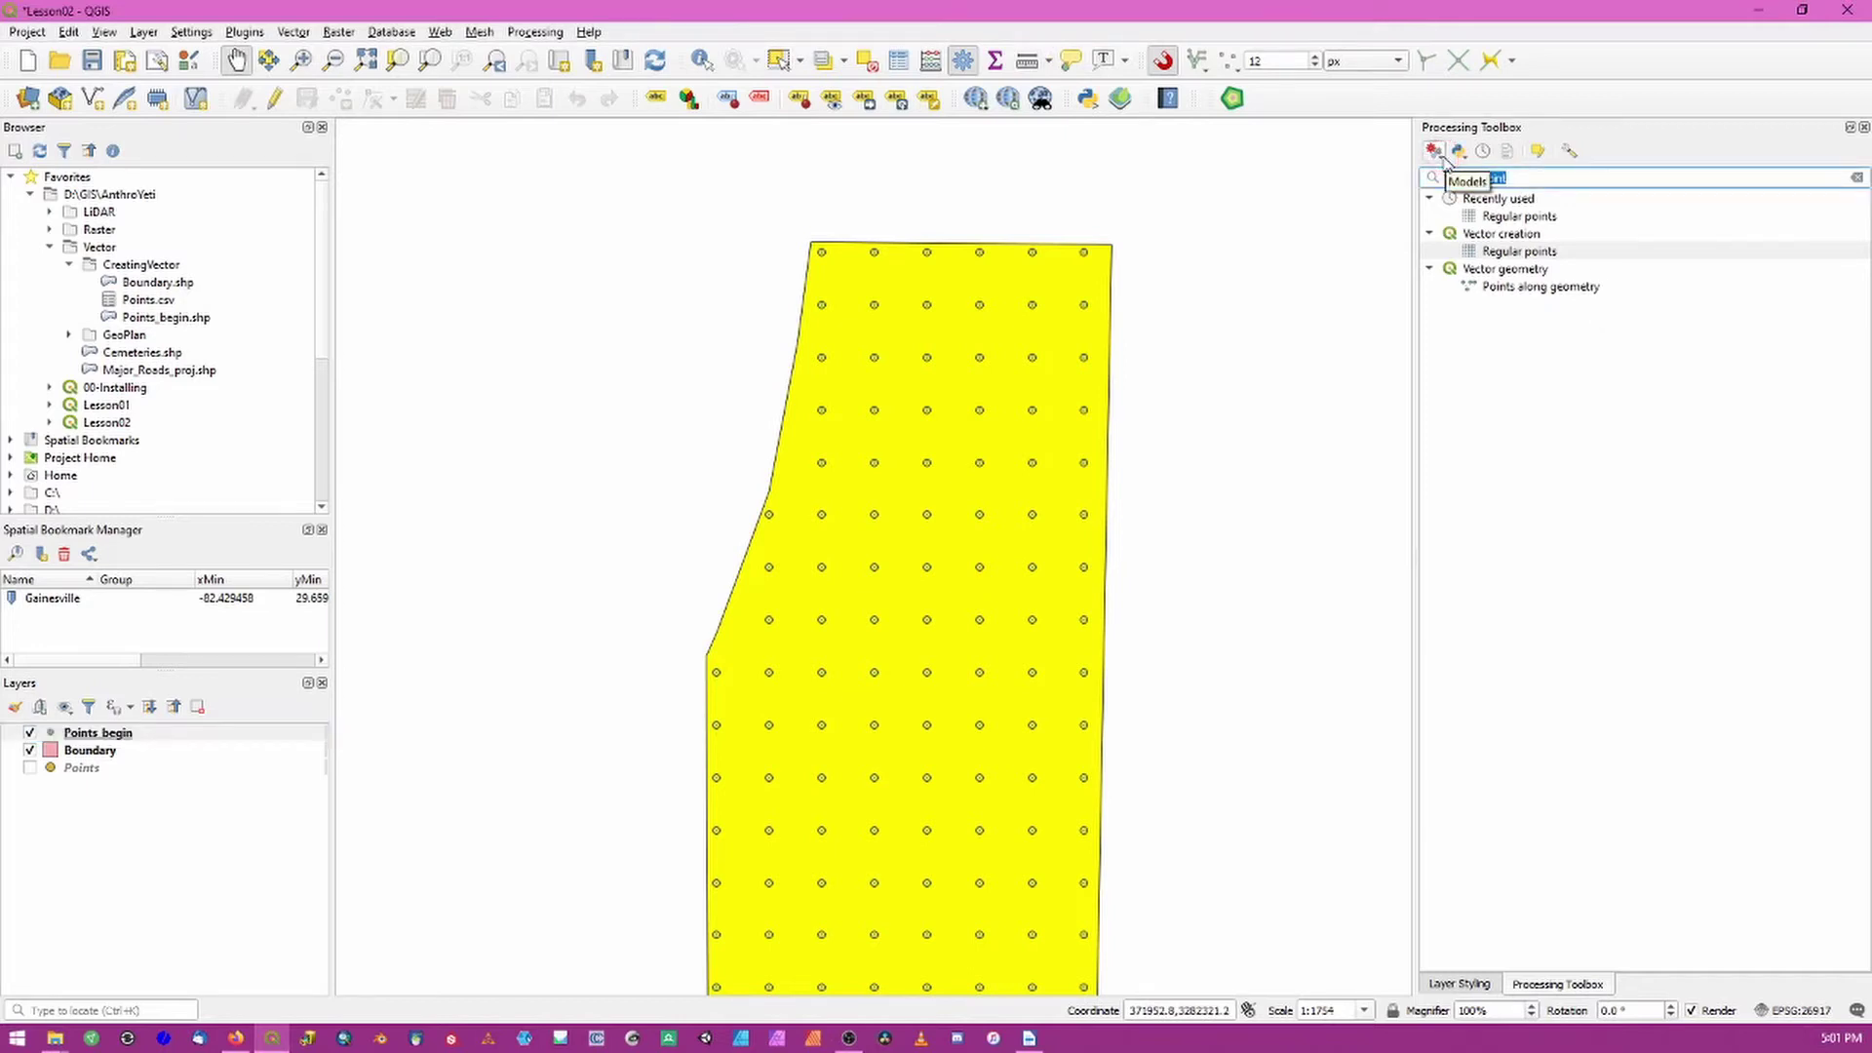
key("BackSpace")
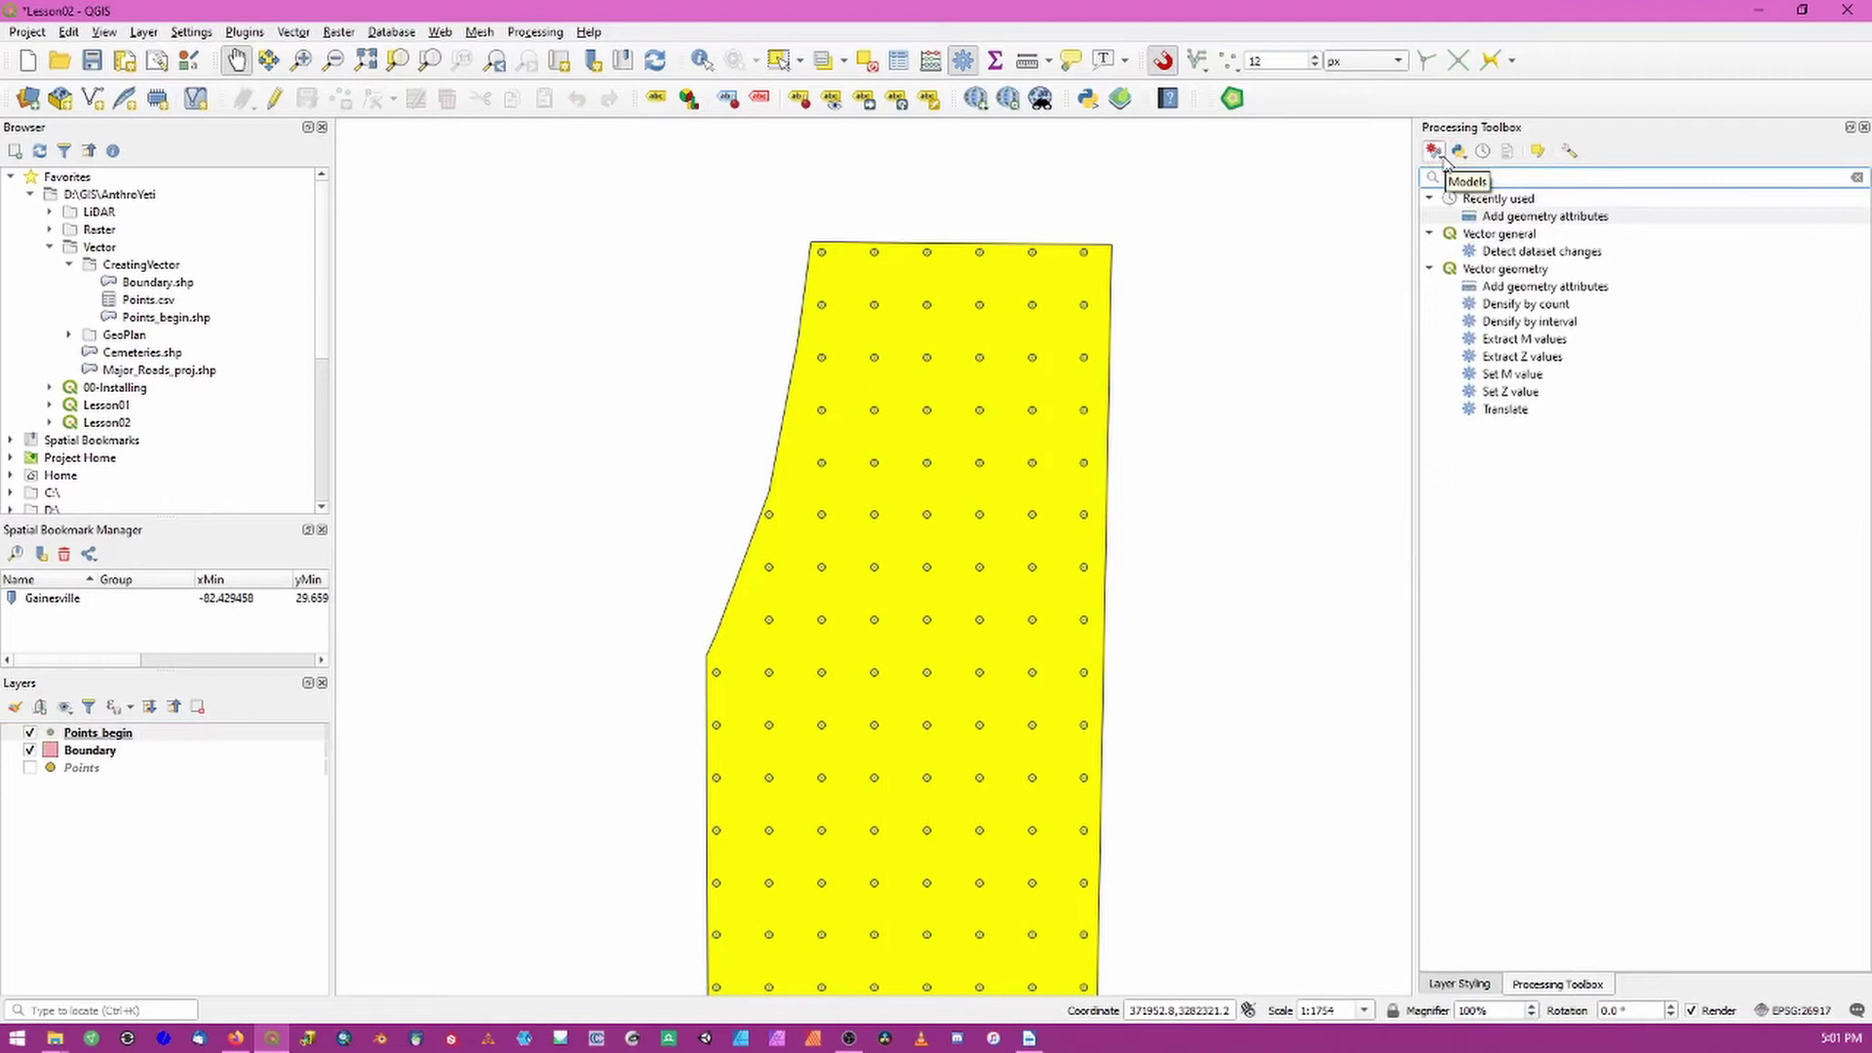
double_click(1545, 286)
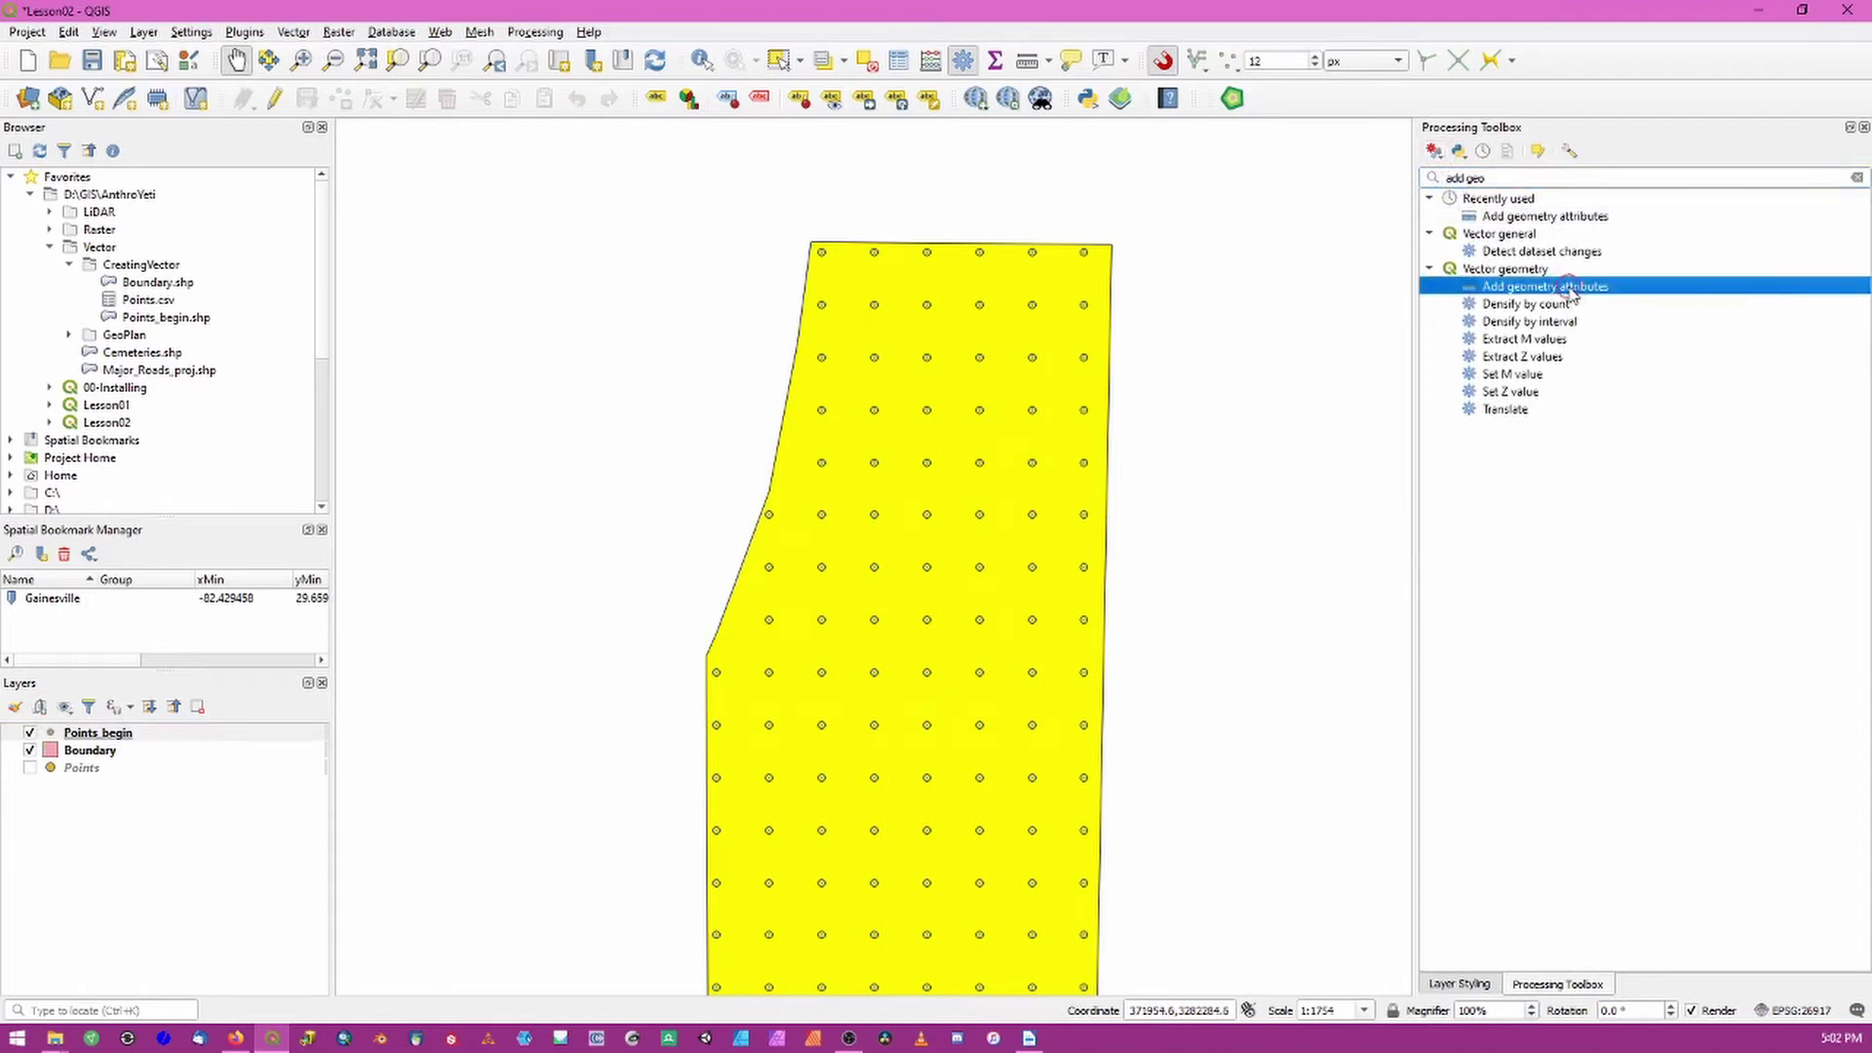
left_click(98, 734)
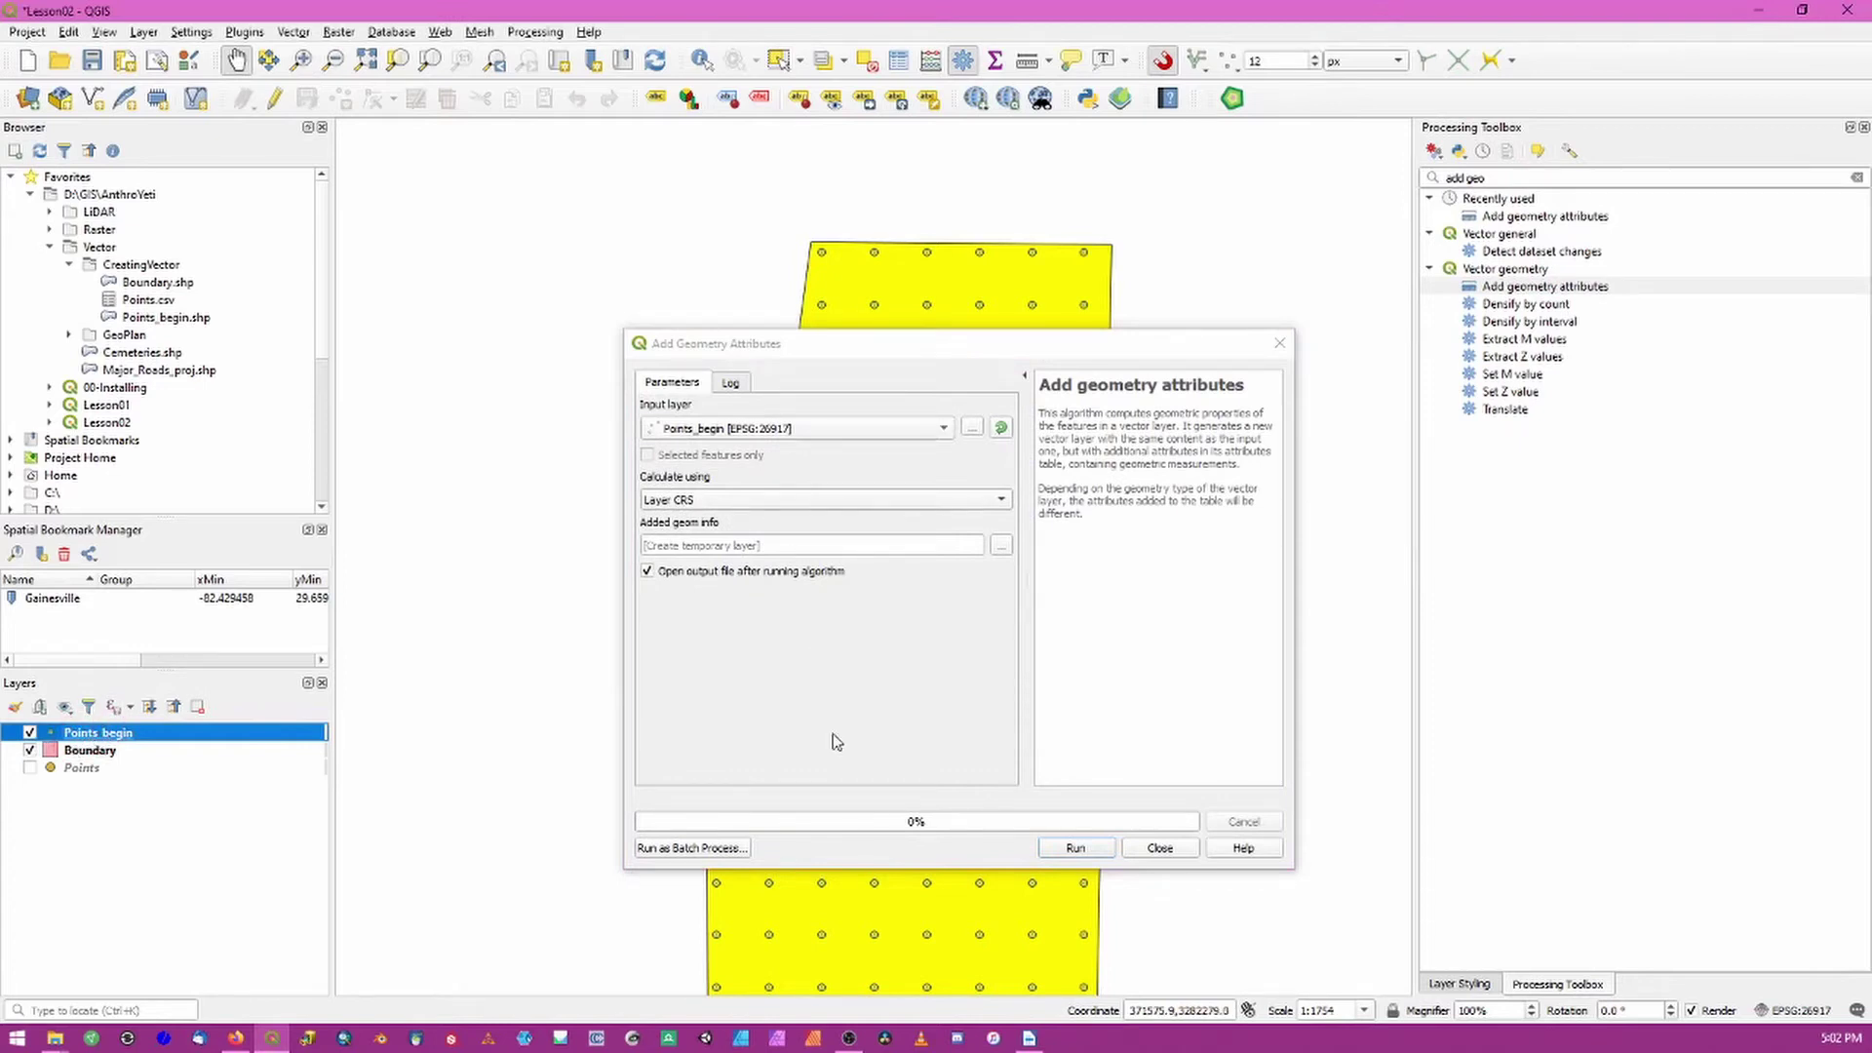
Step: Set the output to a shapefile named Points_coordinates in the CreatingVector folder, and run Add Geometry Attributes
left_click(1001, 545)
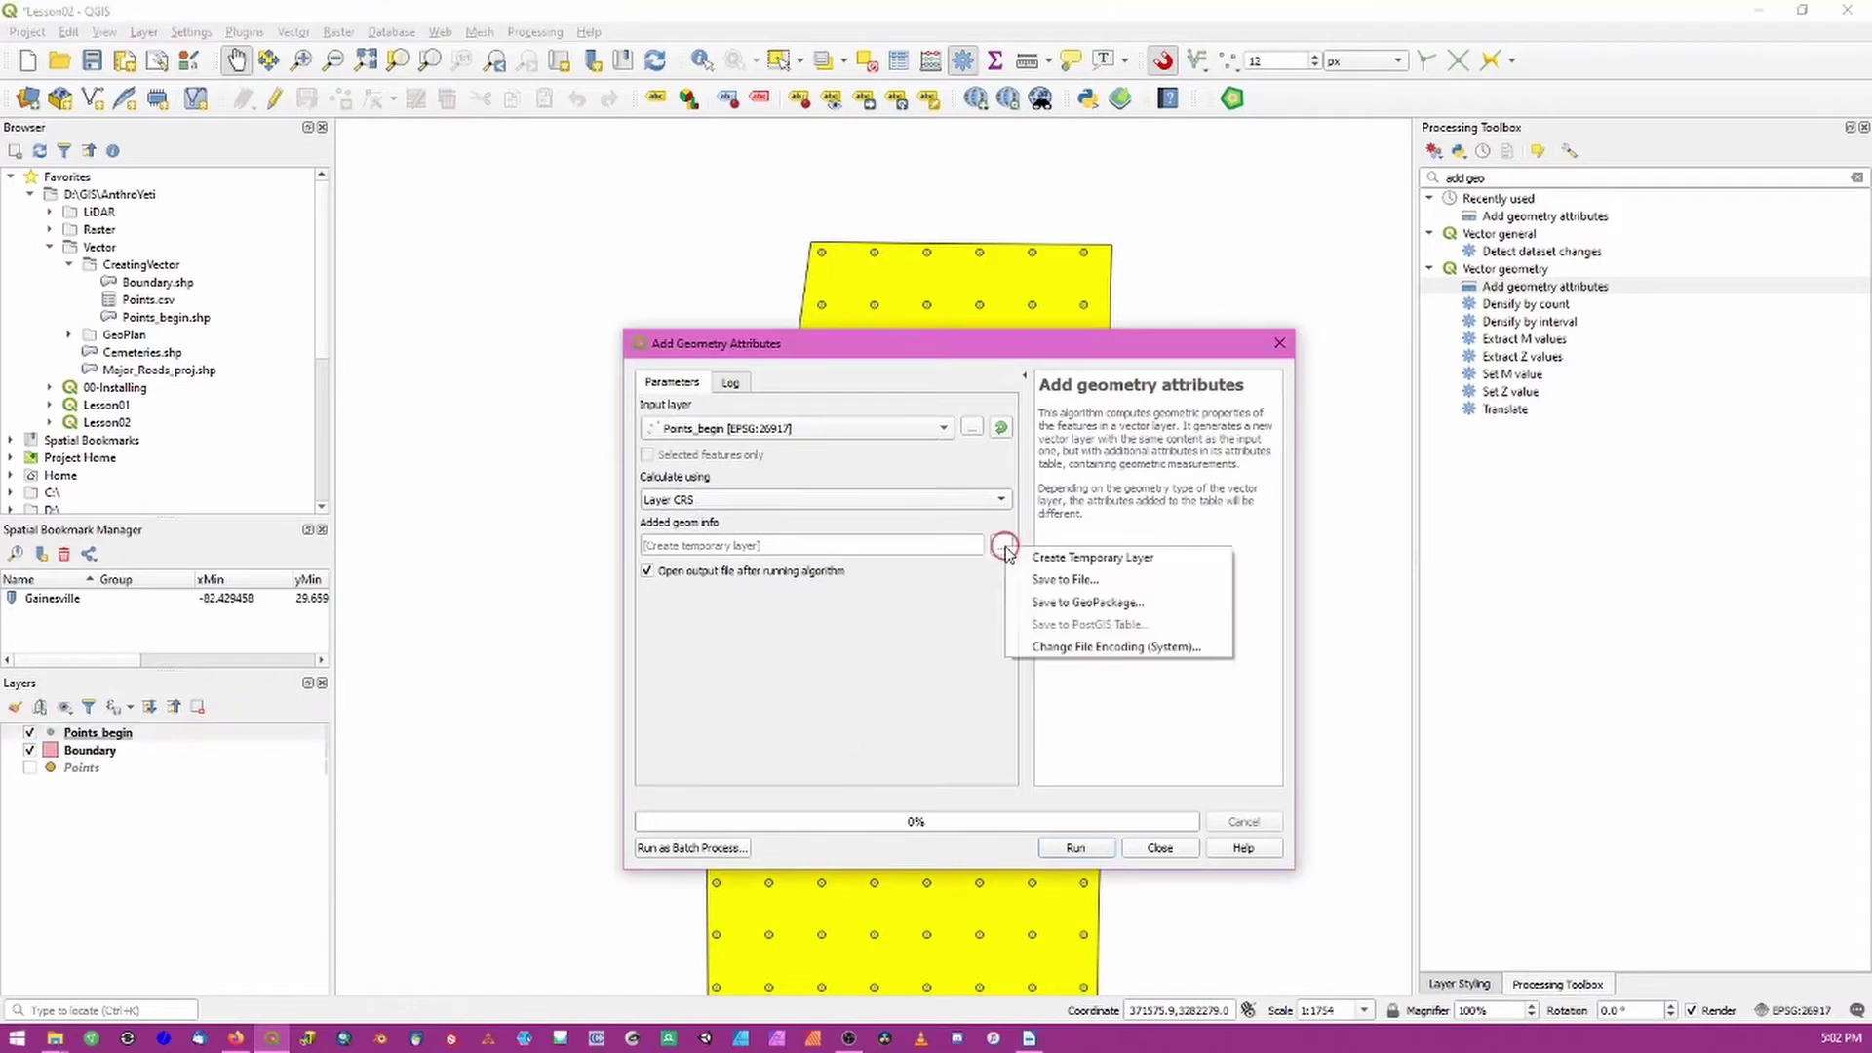
left_click(1046, 585)
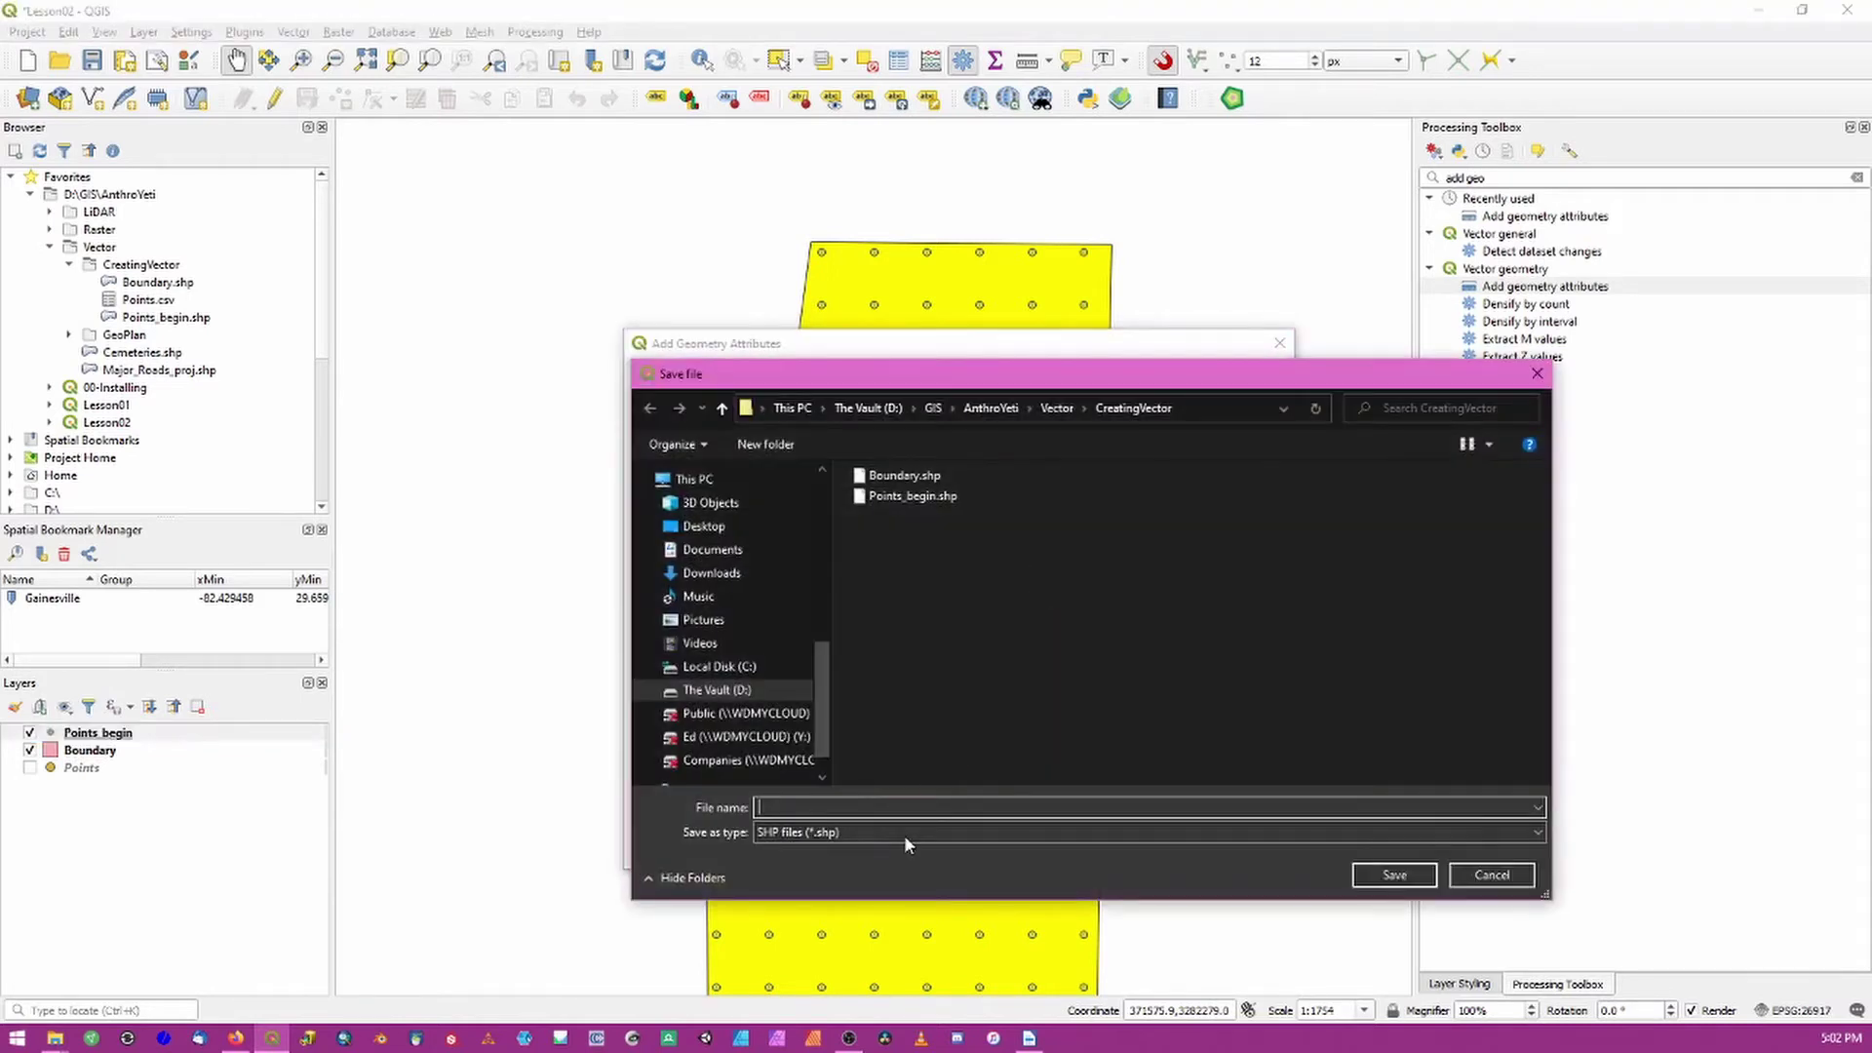
left_click(904, 835)
left_click(873, 462)
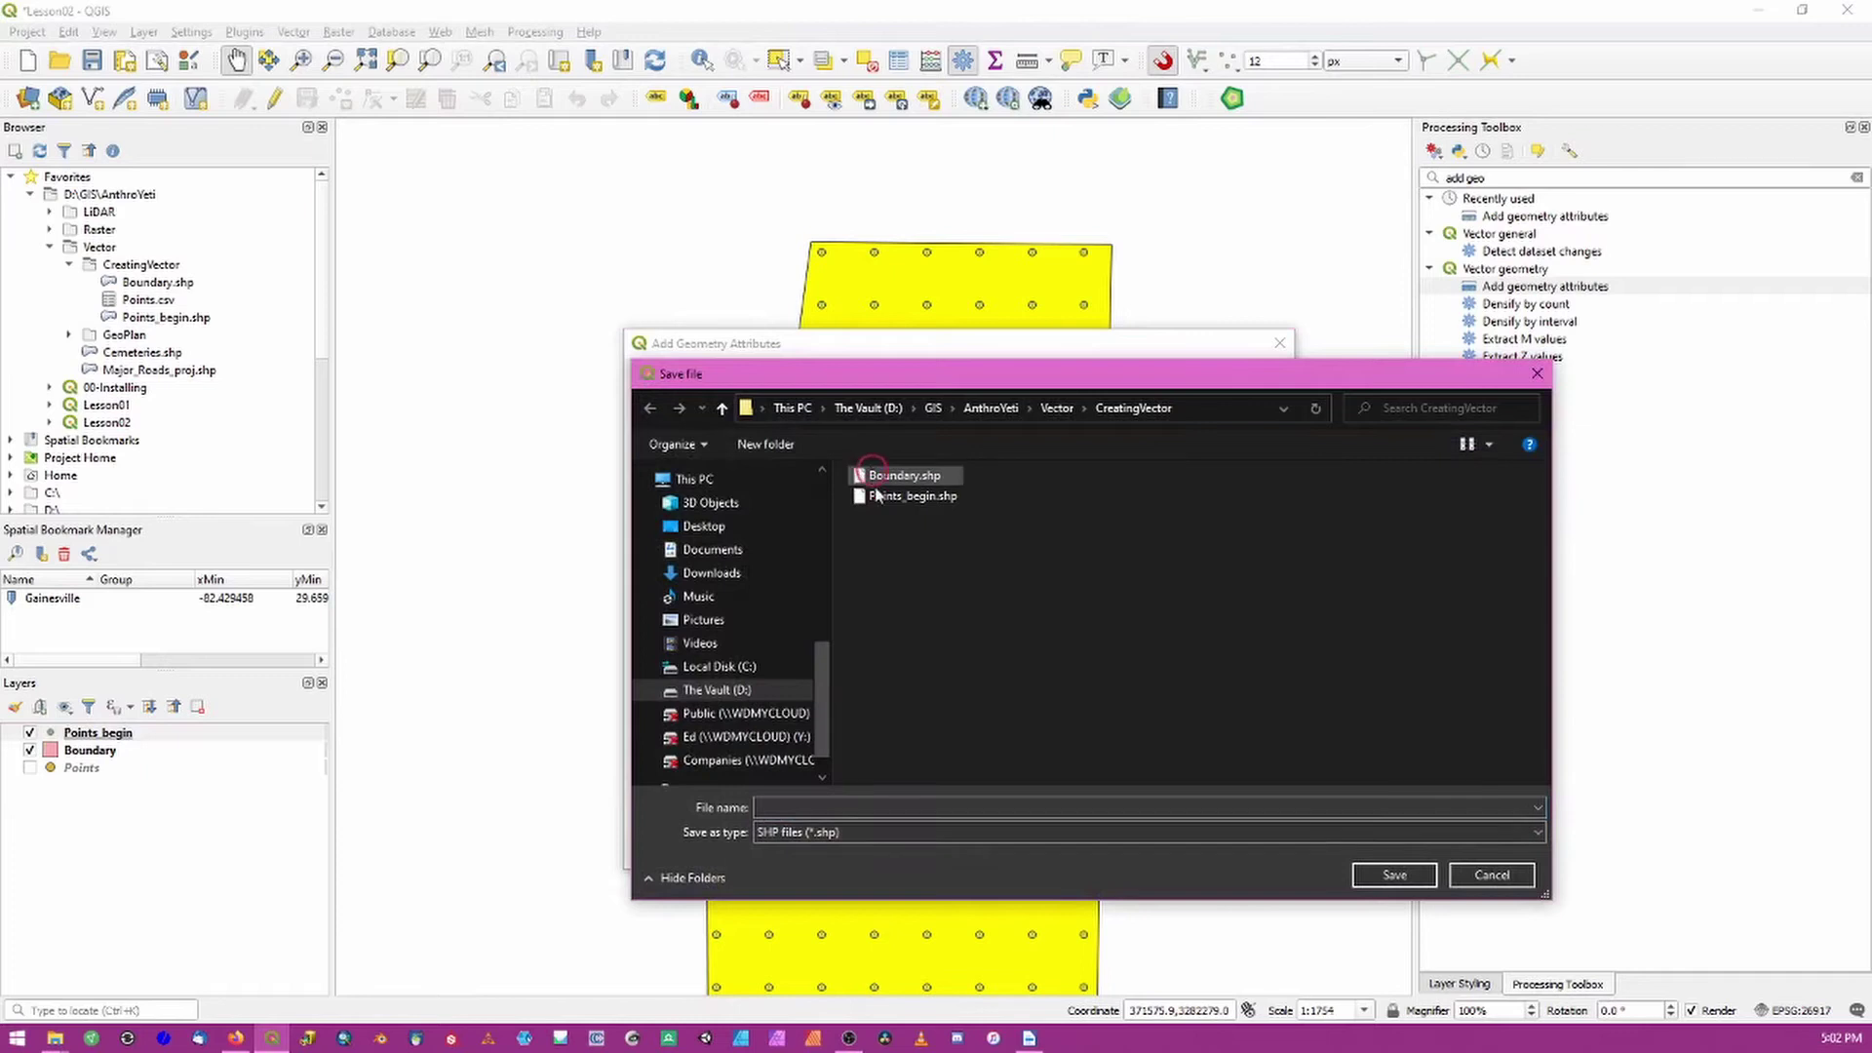
left_click(901, 809)
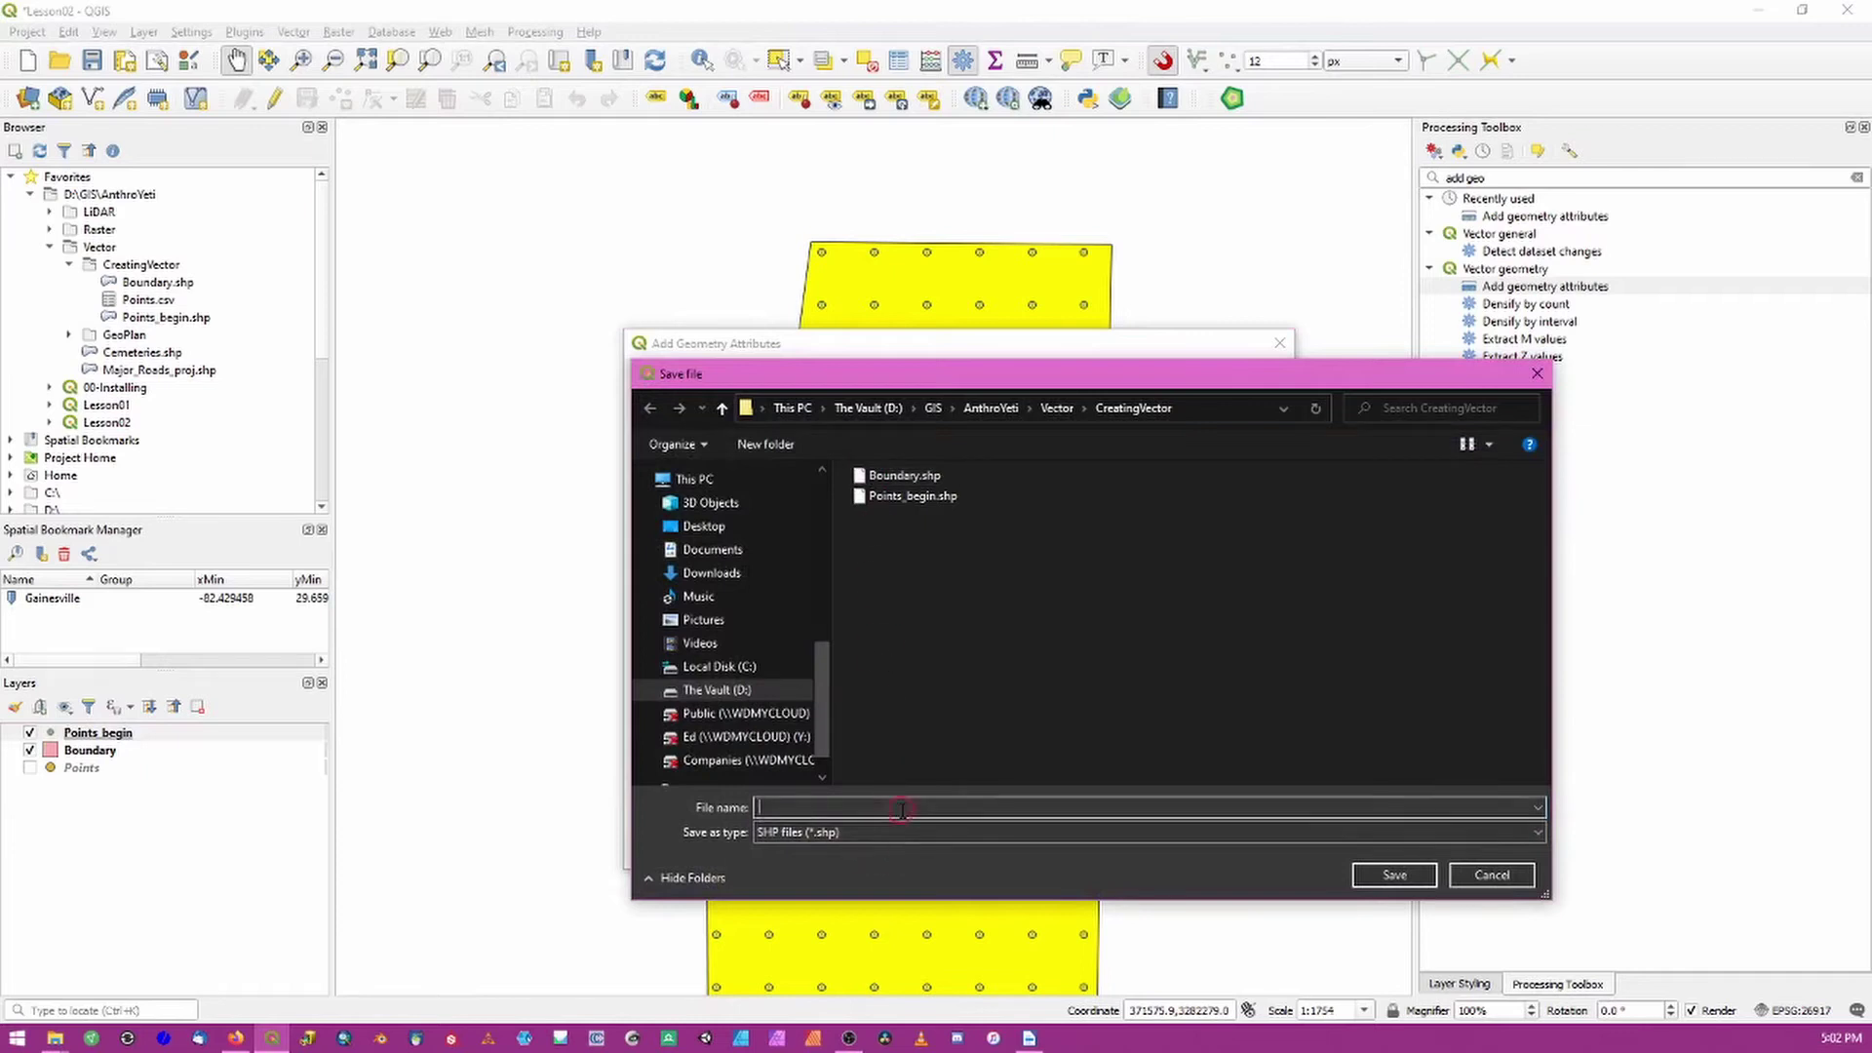
type("Poi8")
key("BackSpace")
type("n")
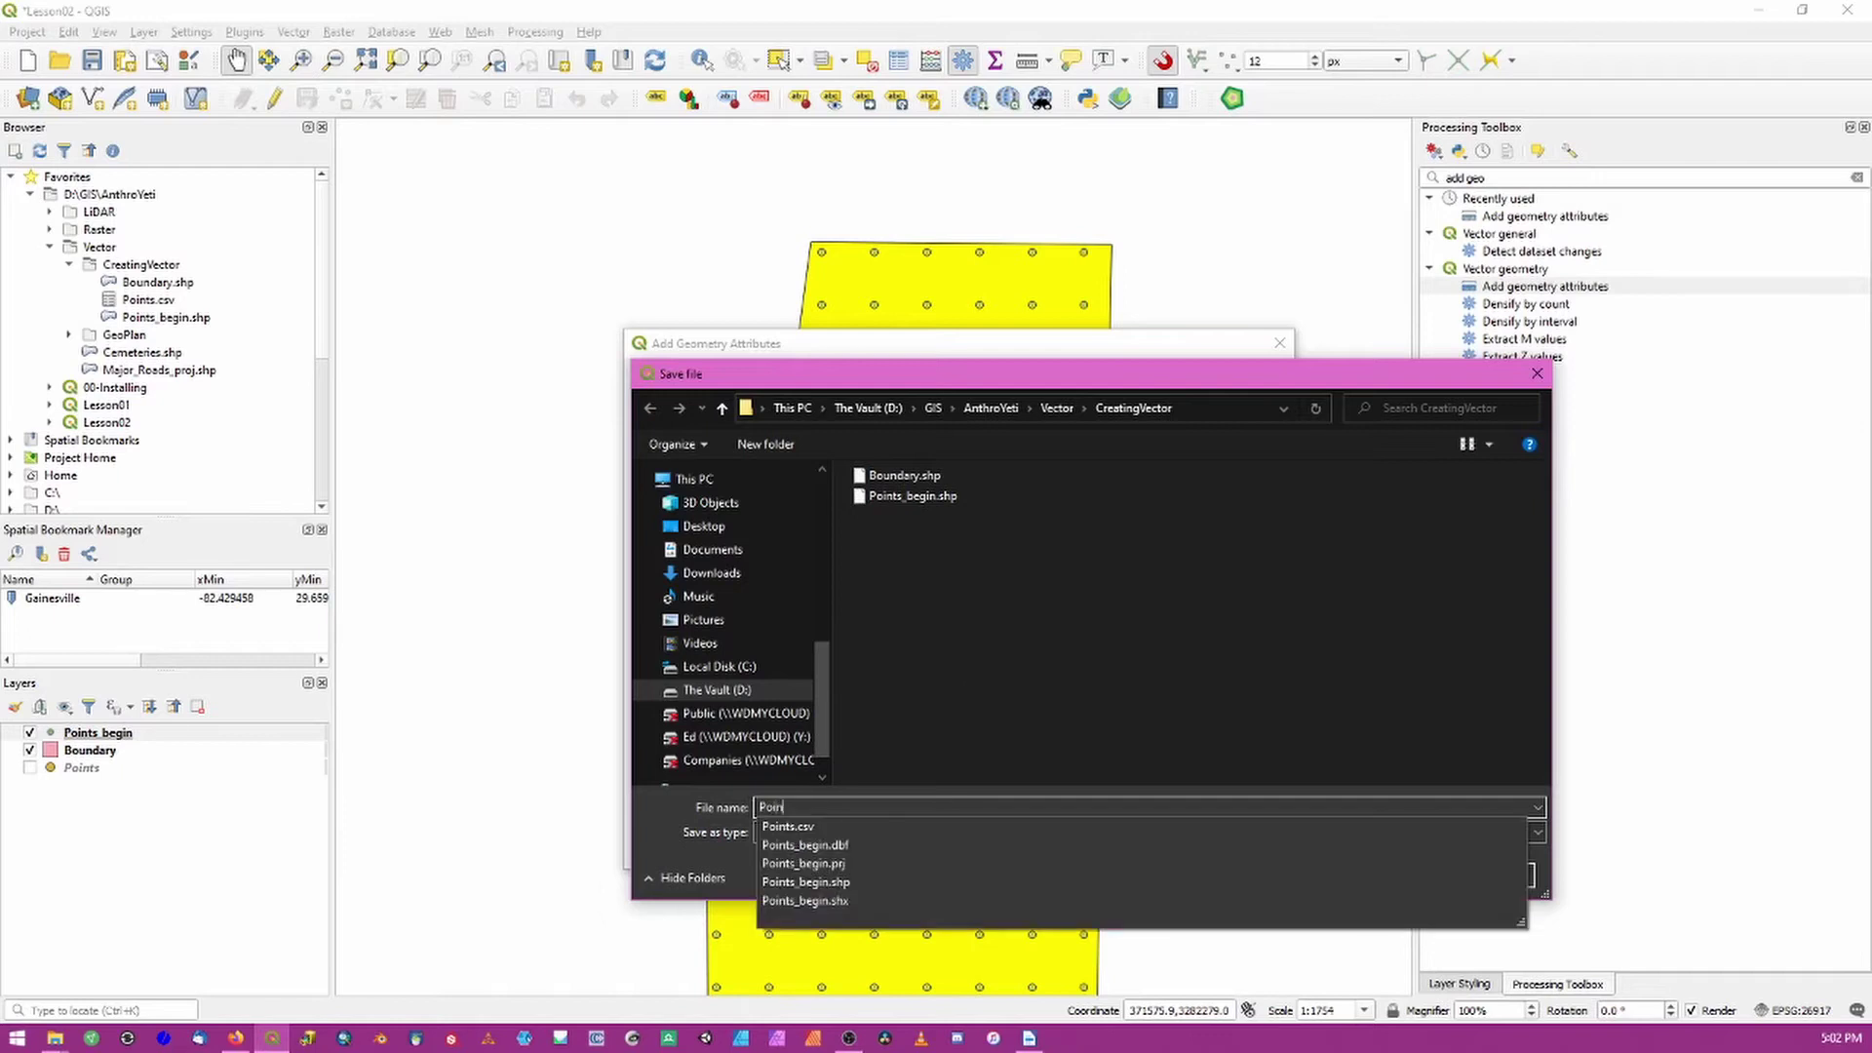
type("ts_coordinates")
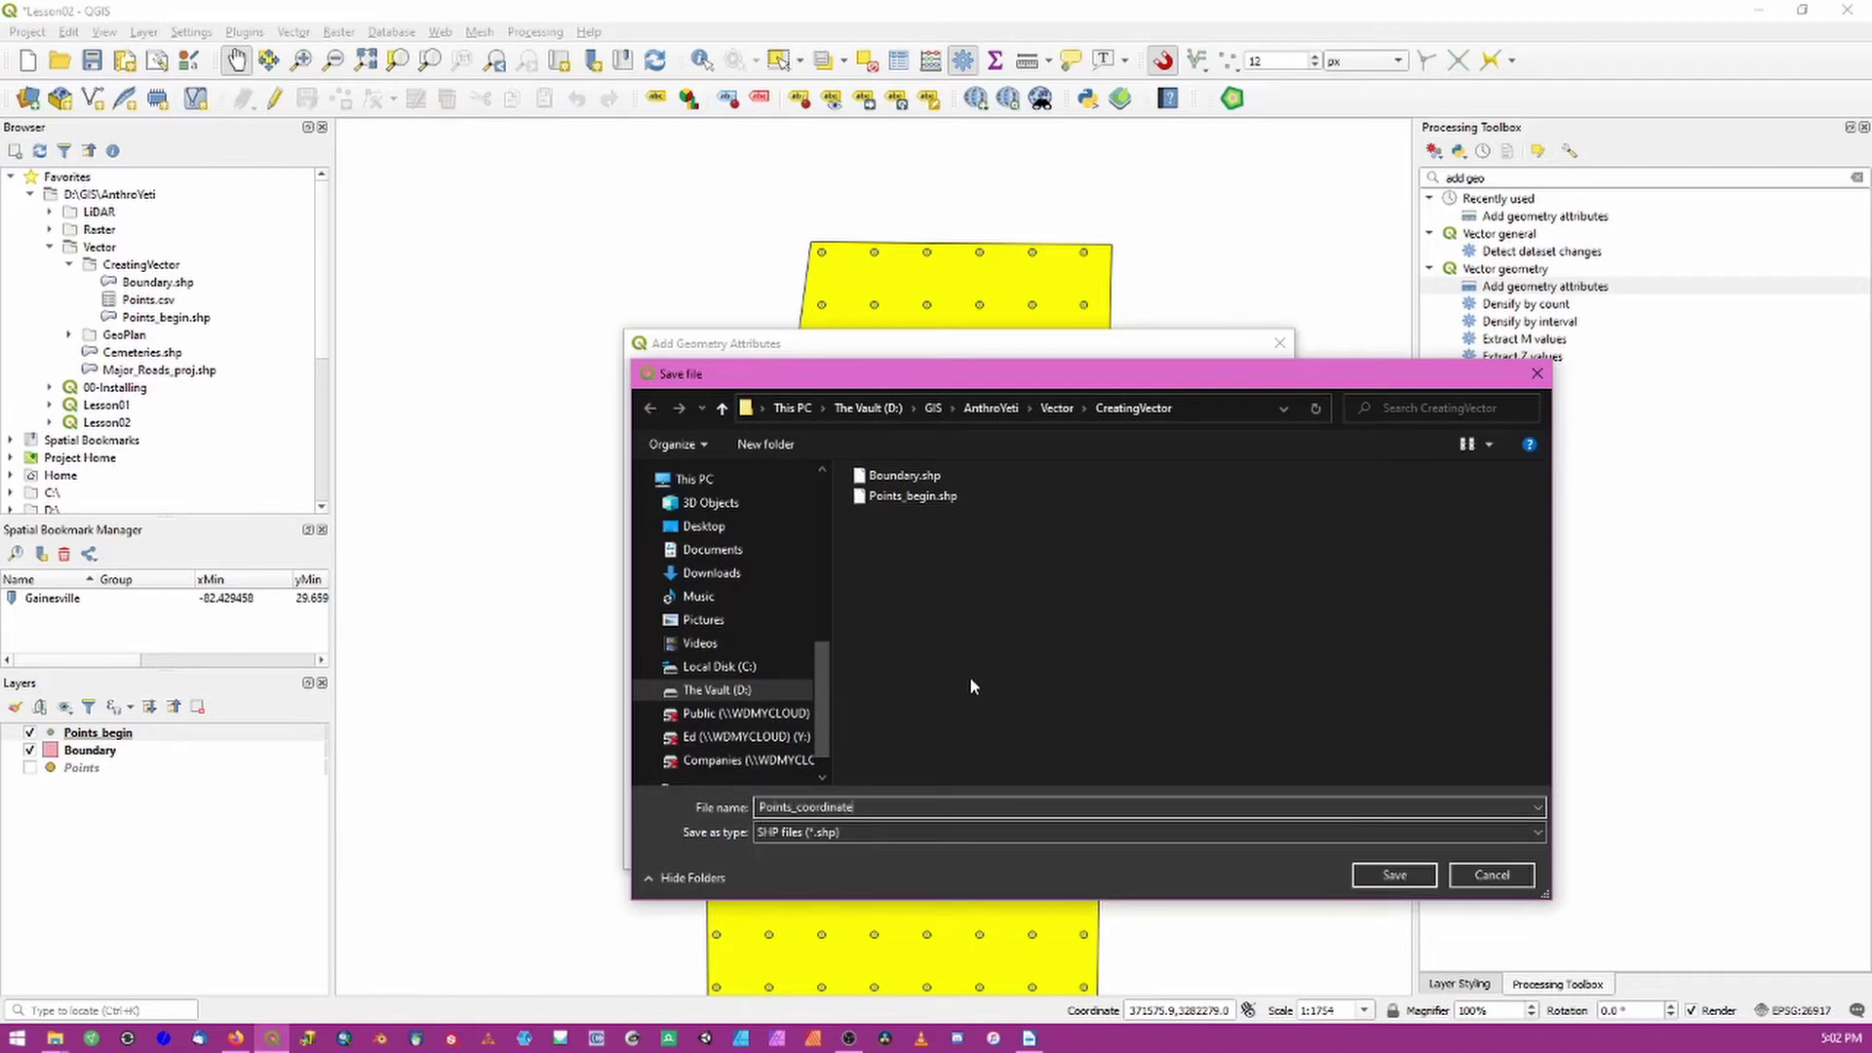
left_click(1395, 875)
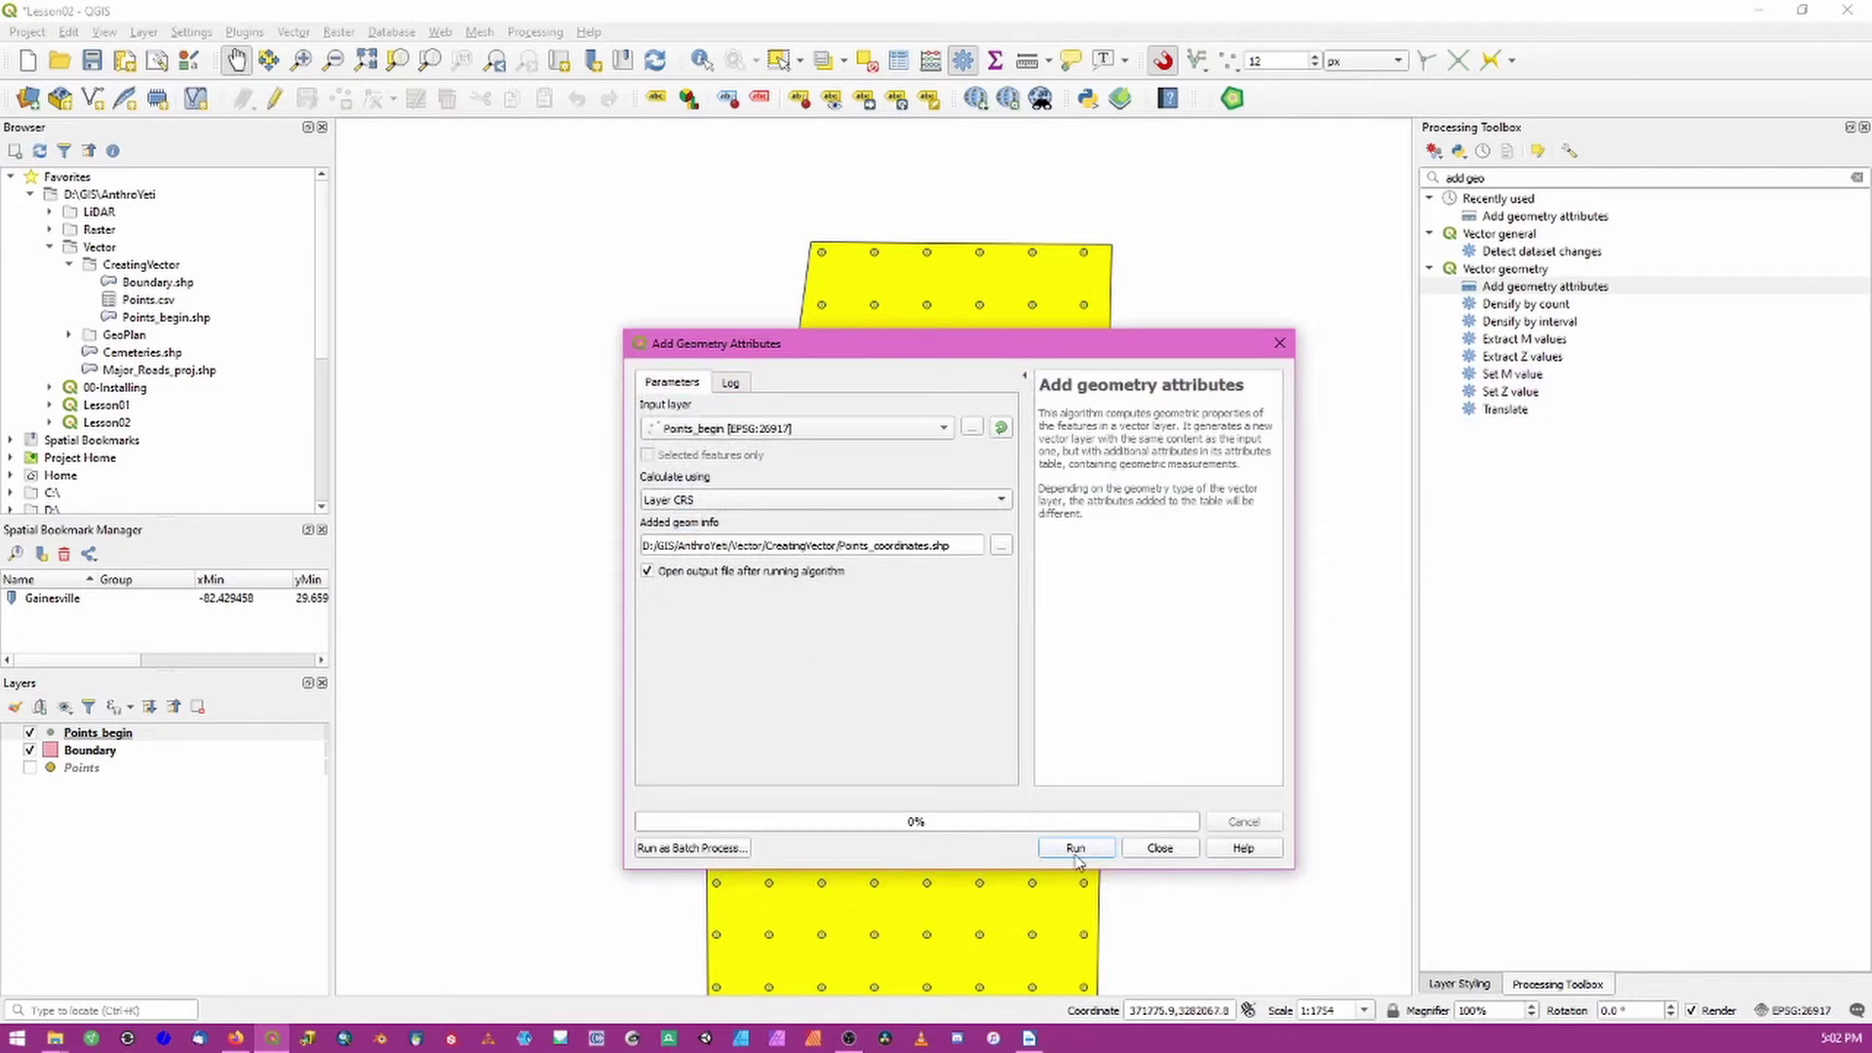
left_click(1076, 849)
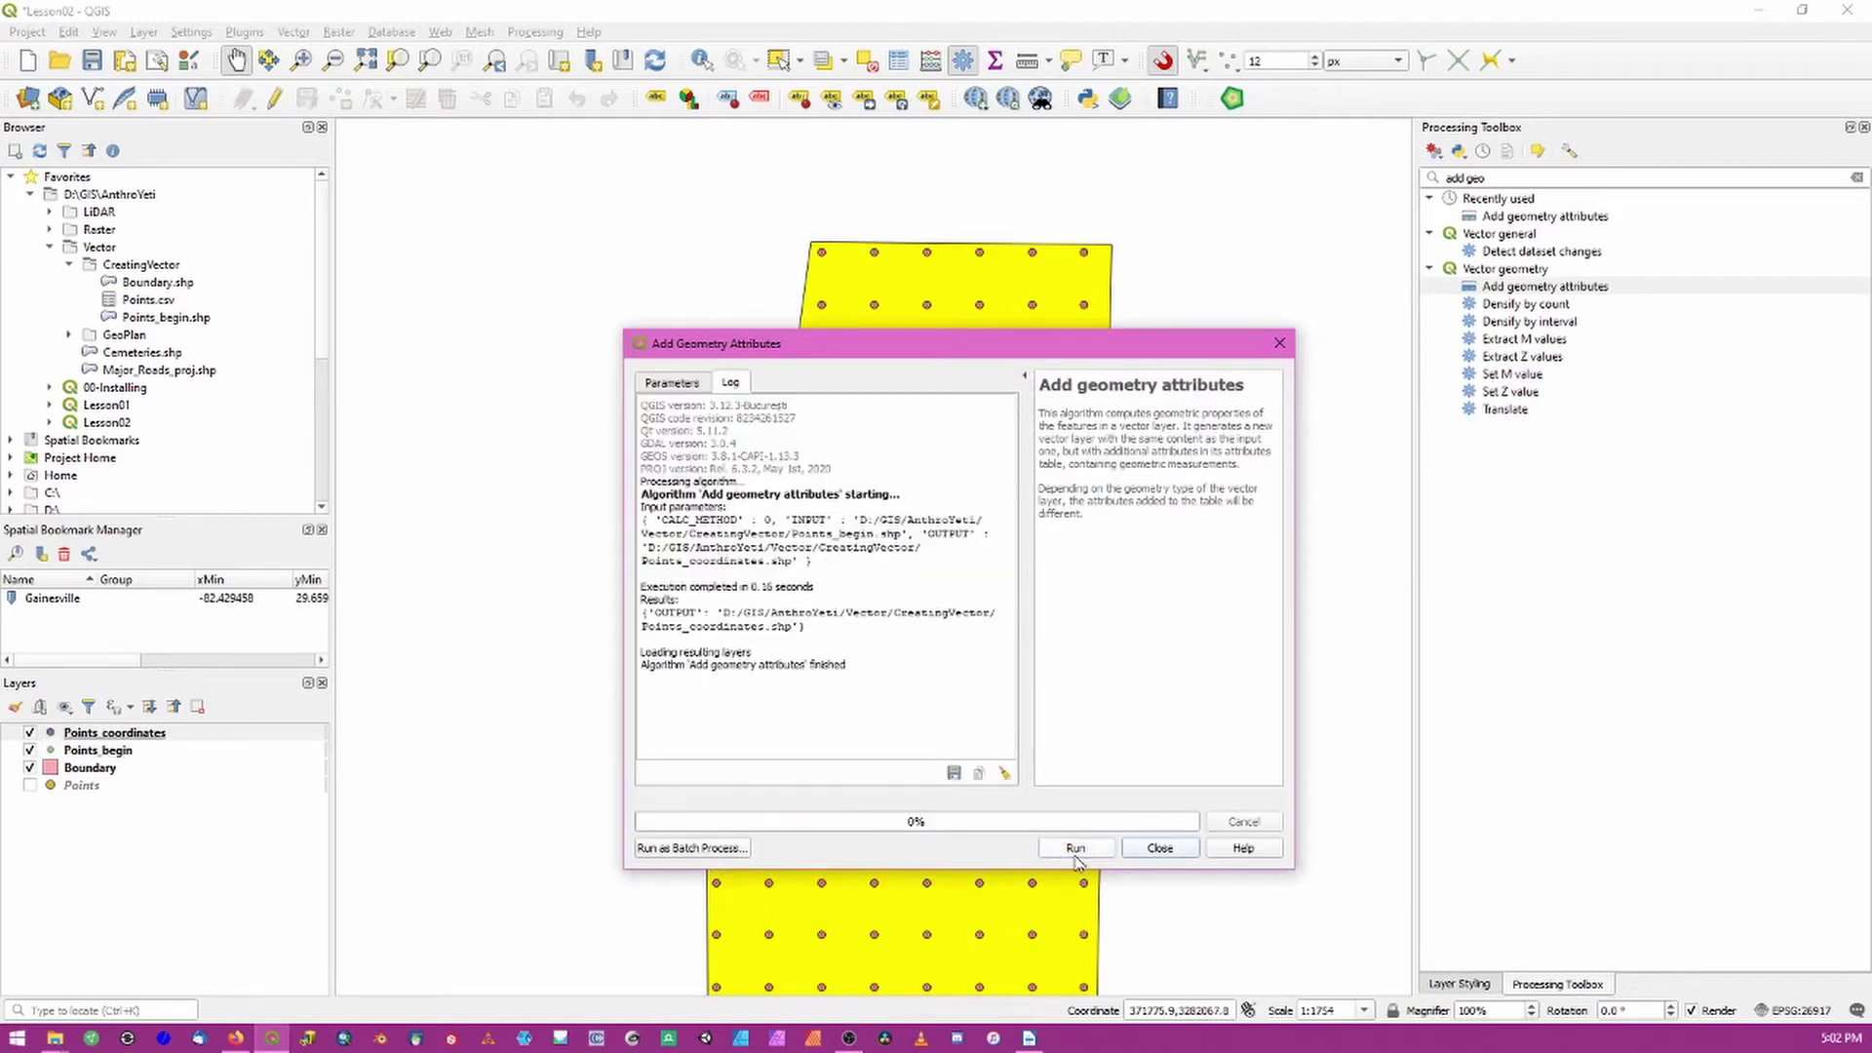
left_click(1165, 848)
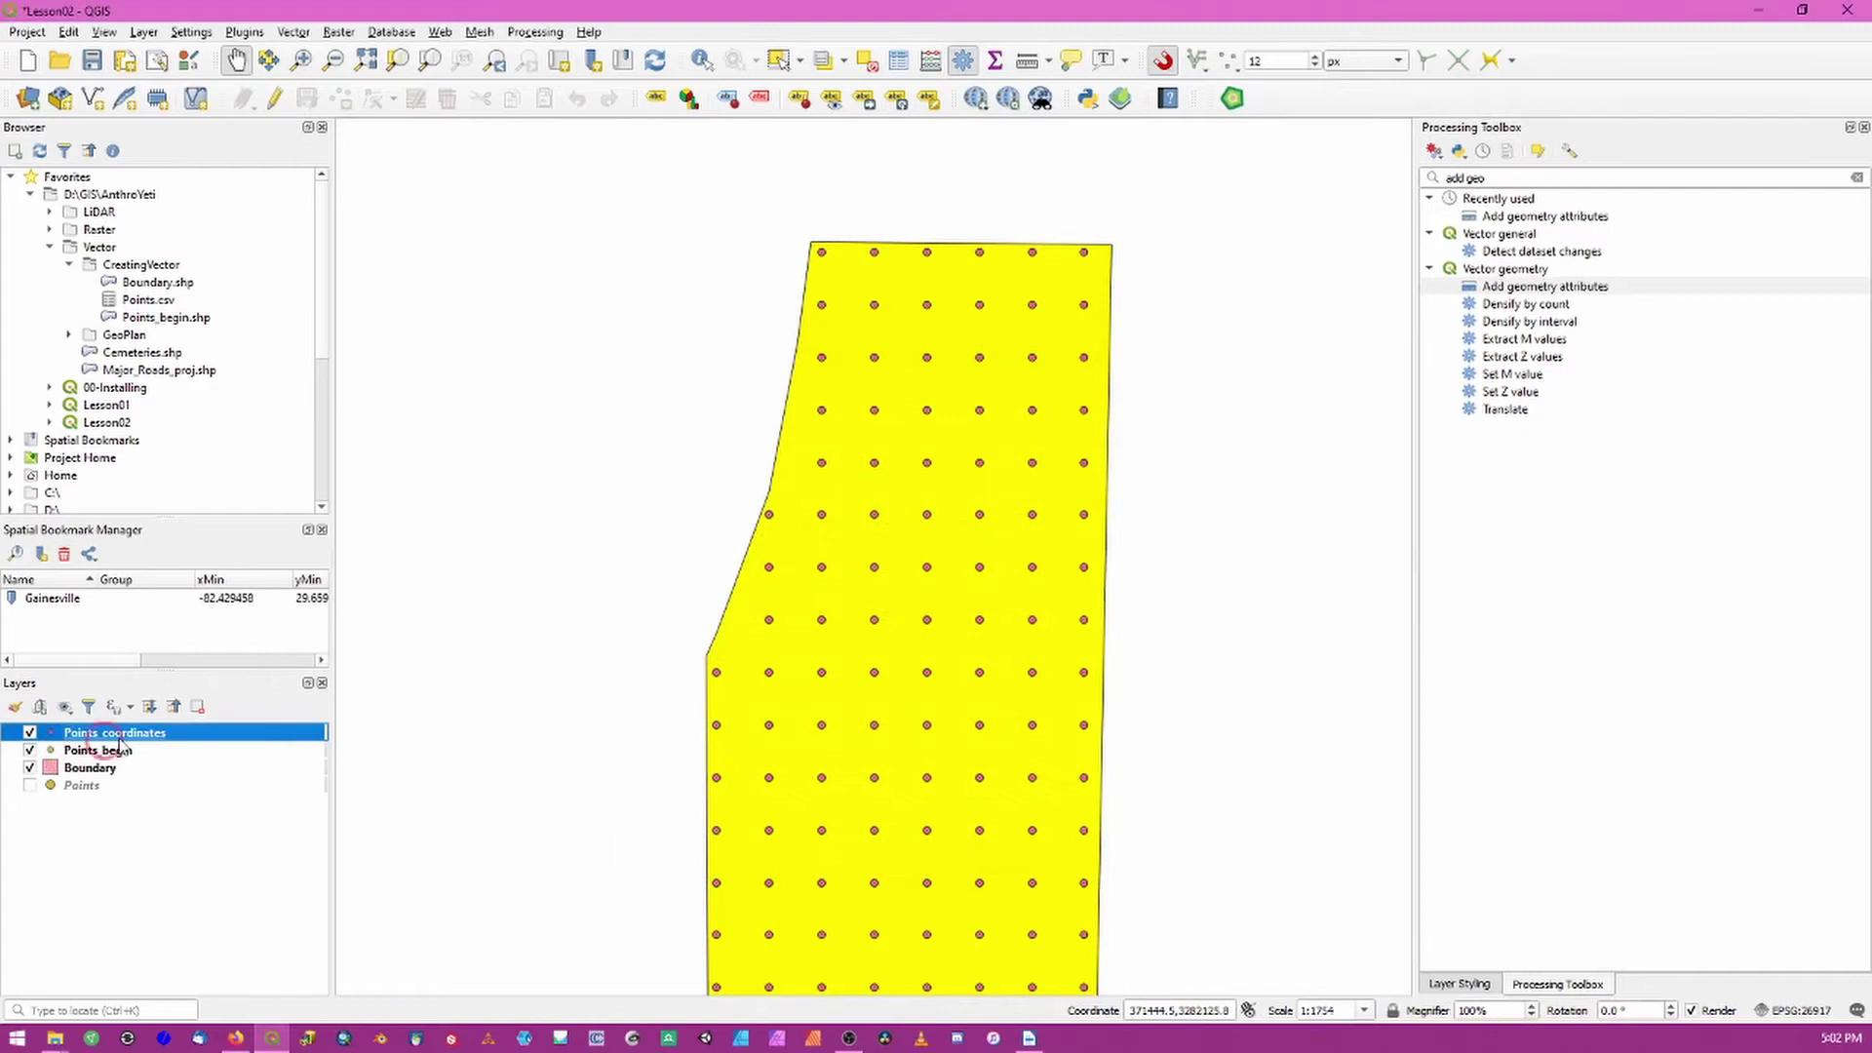
Step: Hide the Points_begin layer and sort the Points_coordinates attribute table by xcoord in ascending order
left_click(31, 749)
right_click(144, 737)
left_click(251, 536)
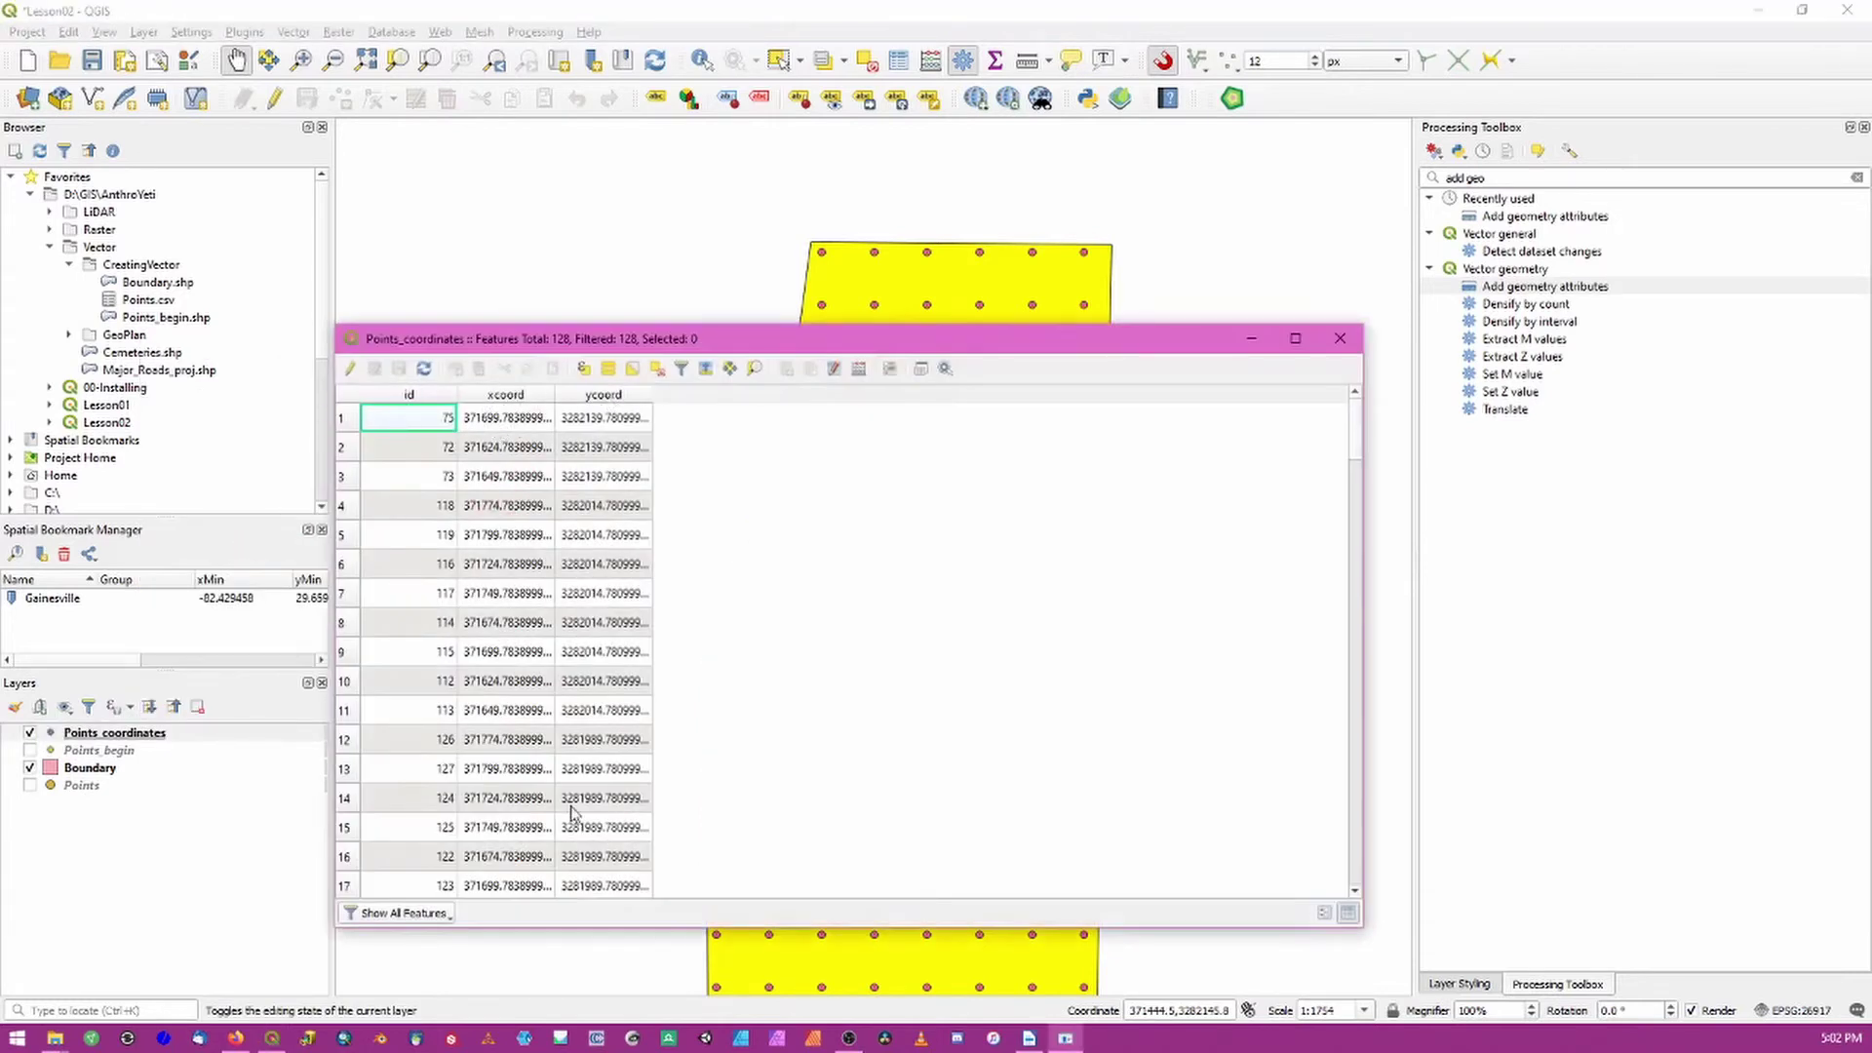
left_click(507, 395)
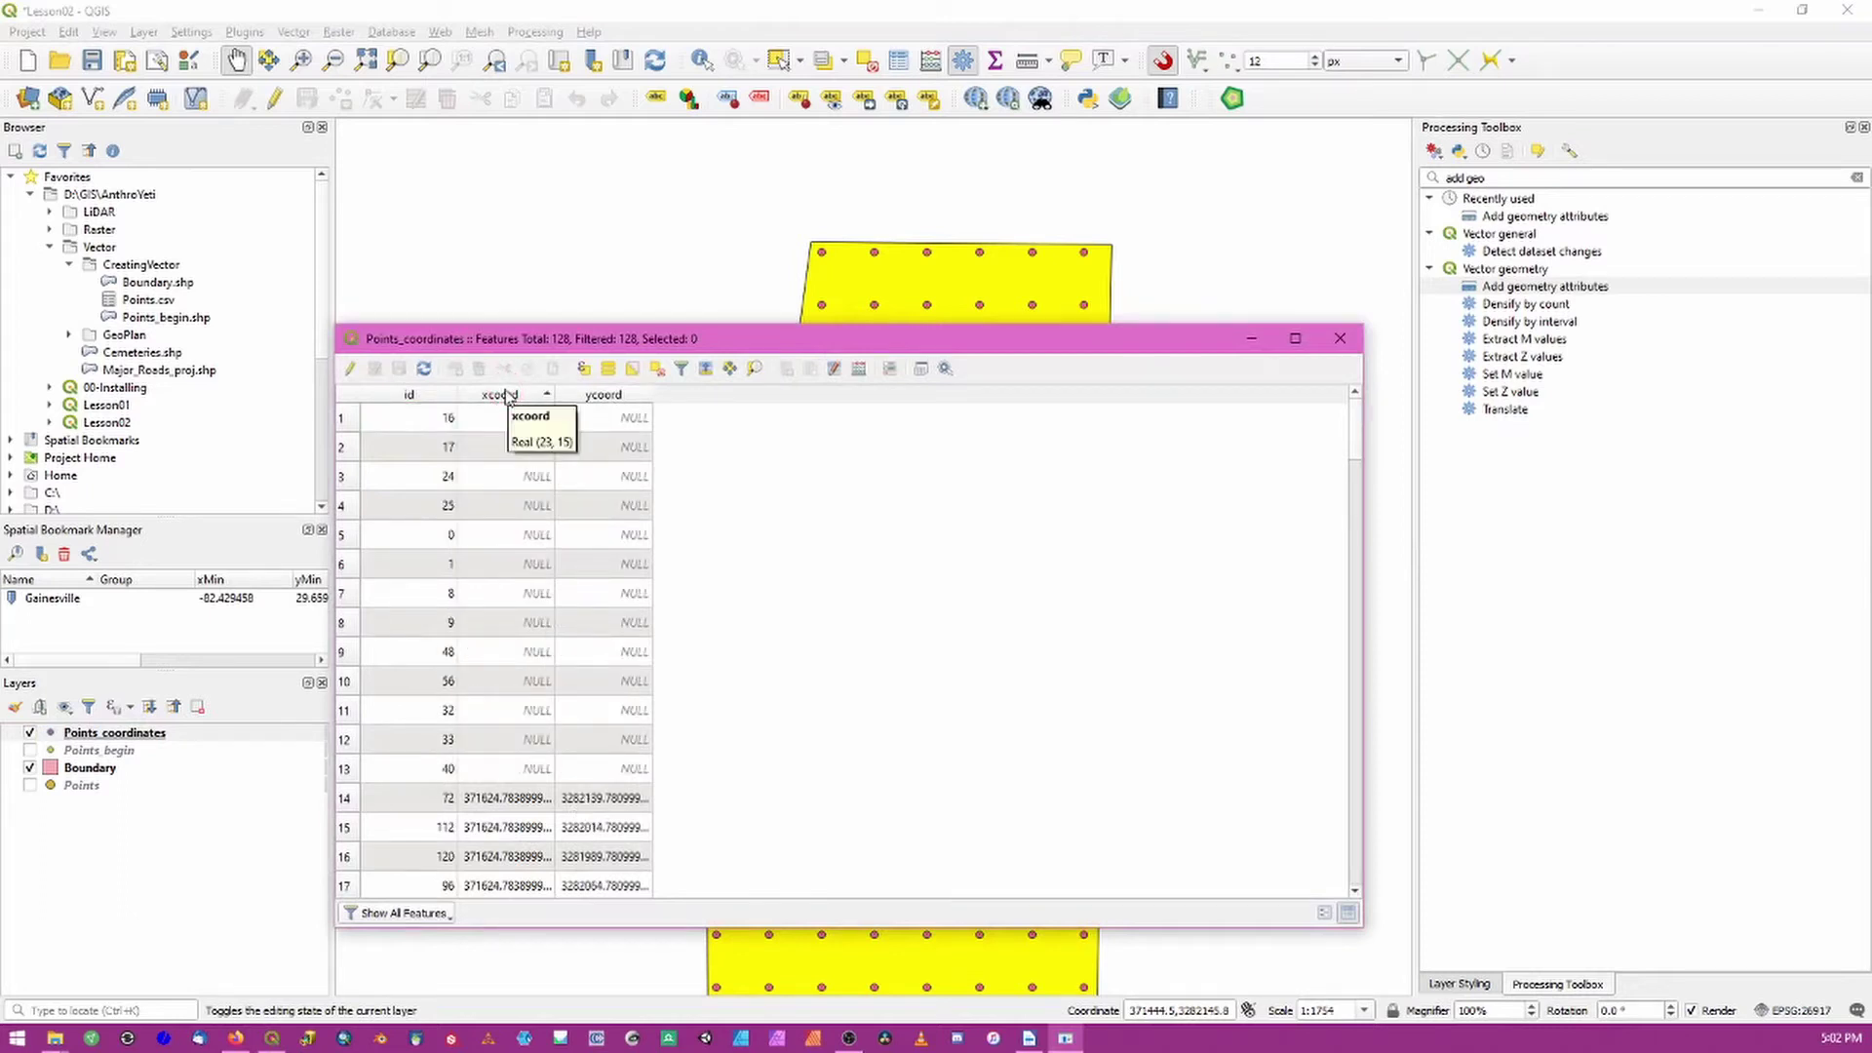
Step: Delete the Points_coordinates records with NULL coordinates, save the edits, end the editing session and close the attribute table
left_click_drag(349, 419, 353, 780)
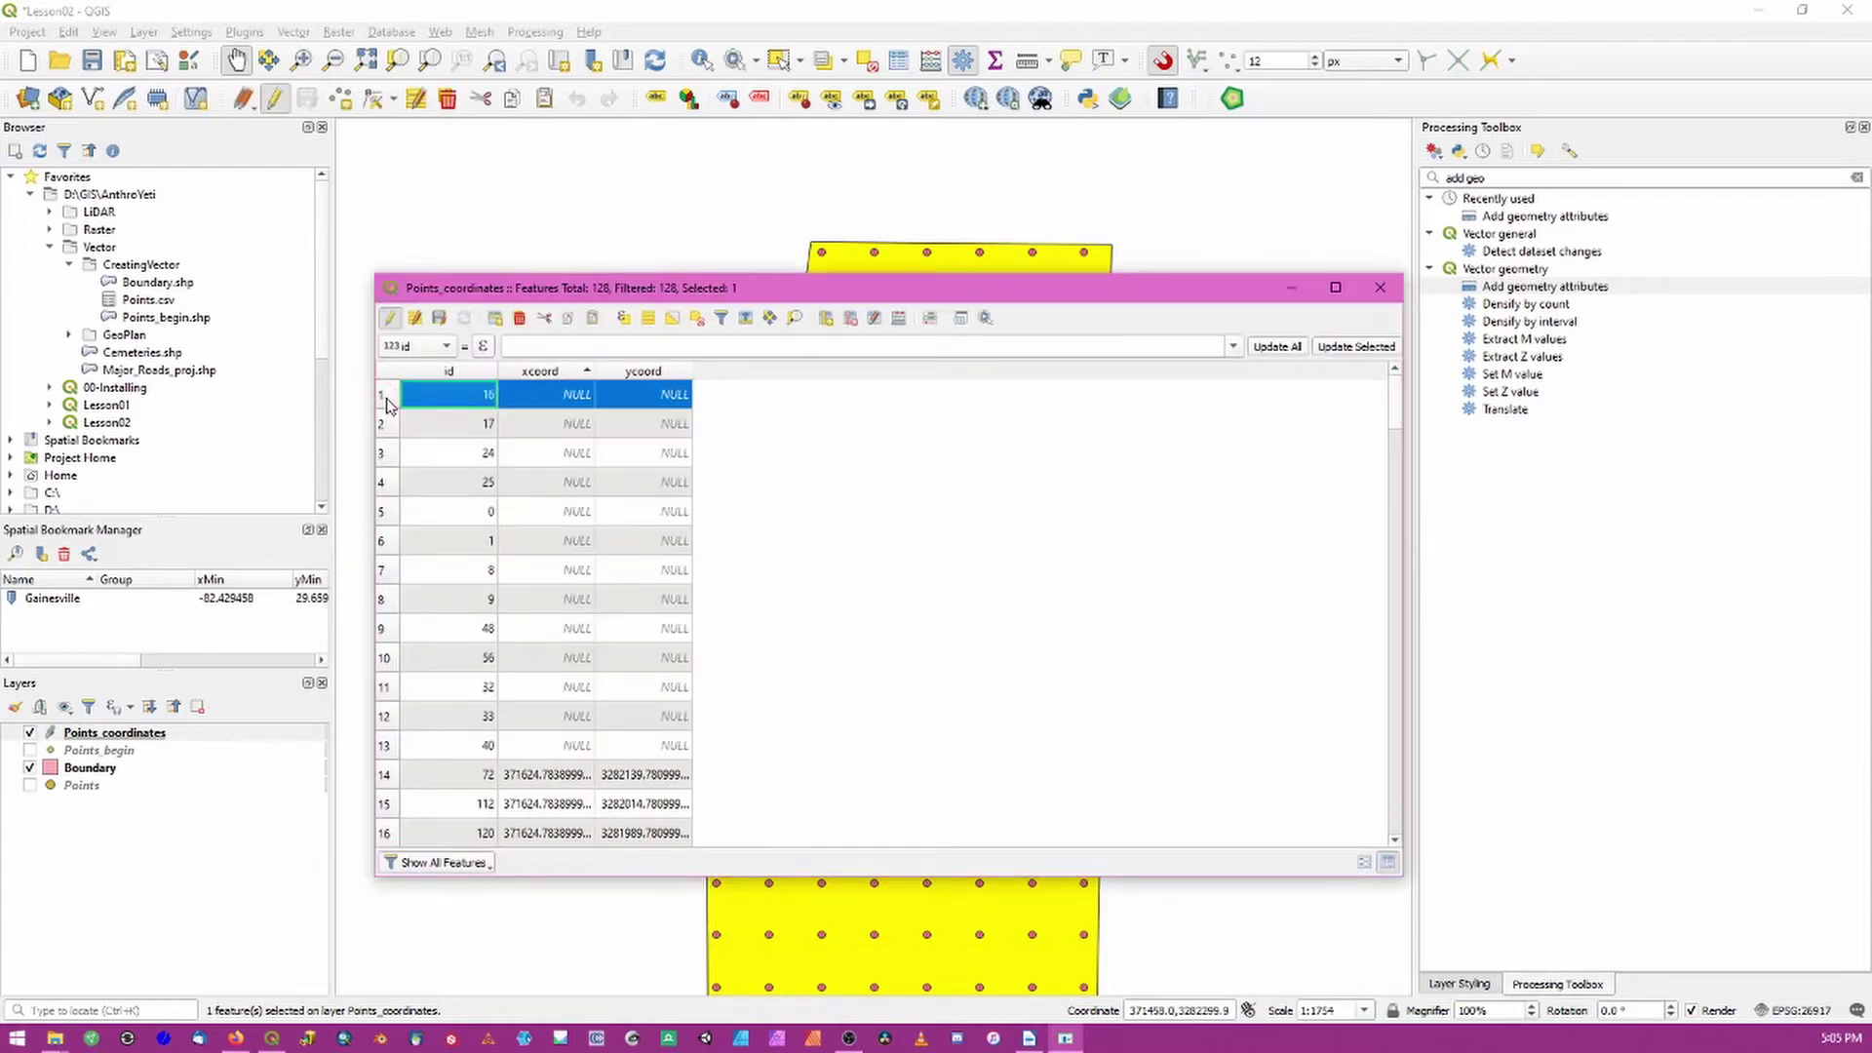
left_click_drag(387, 404, 384, 745)
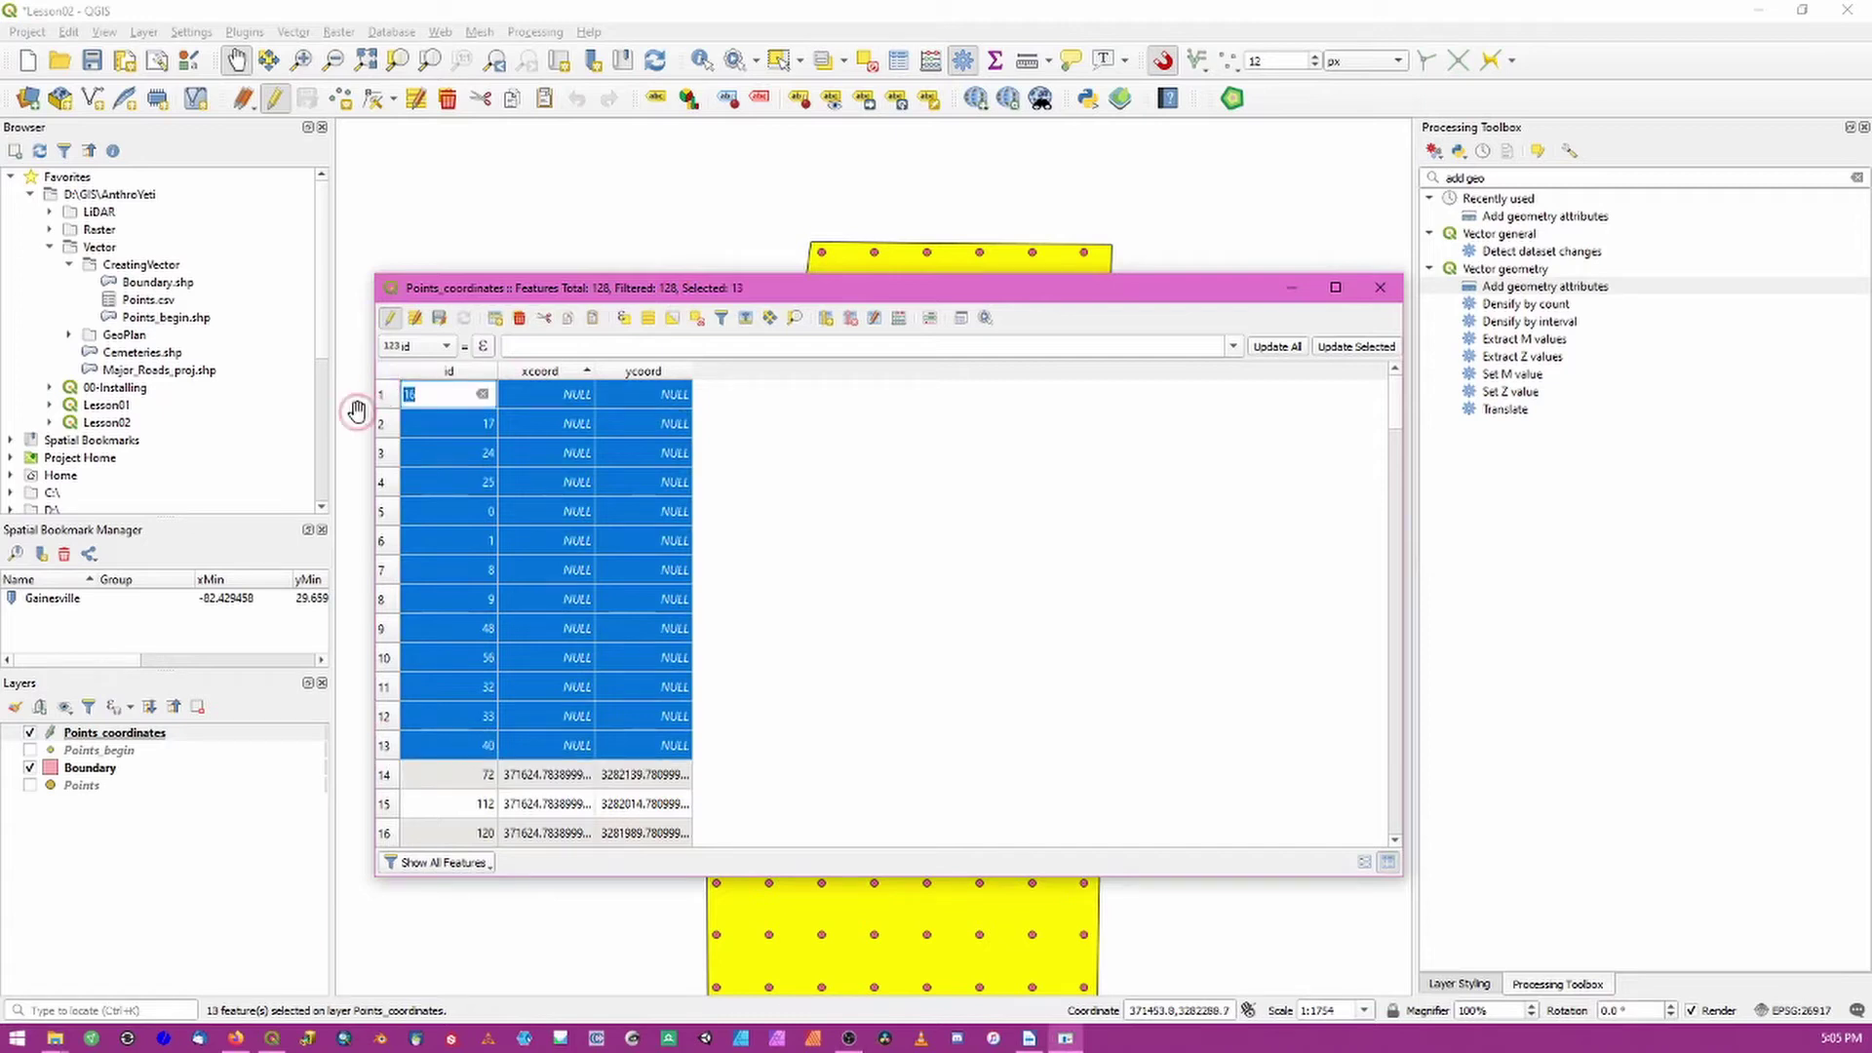
left_click(520, 319)
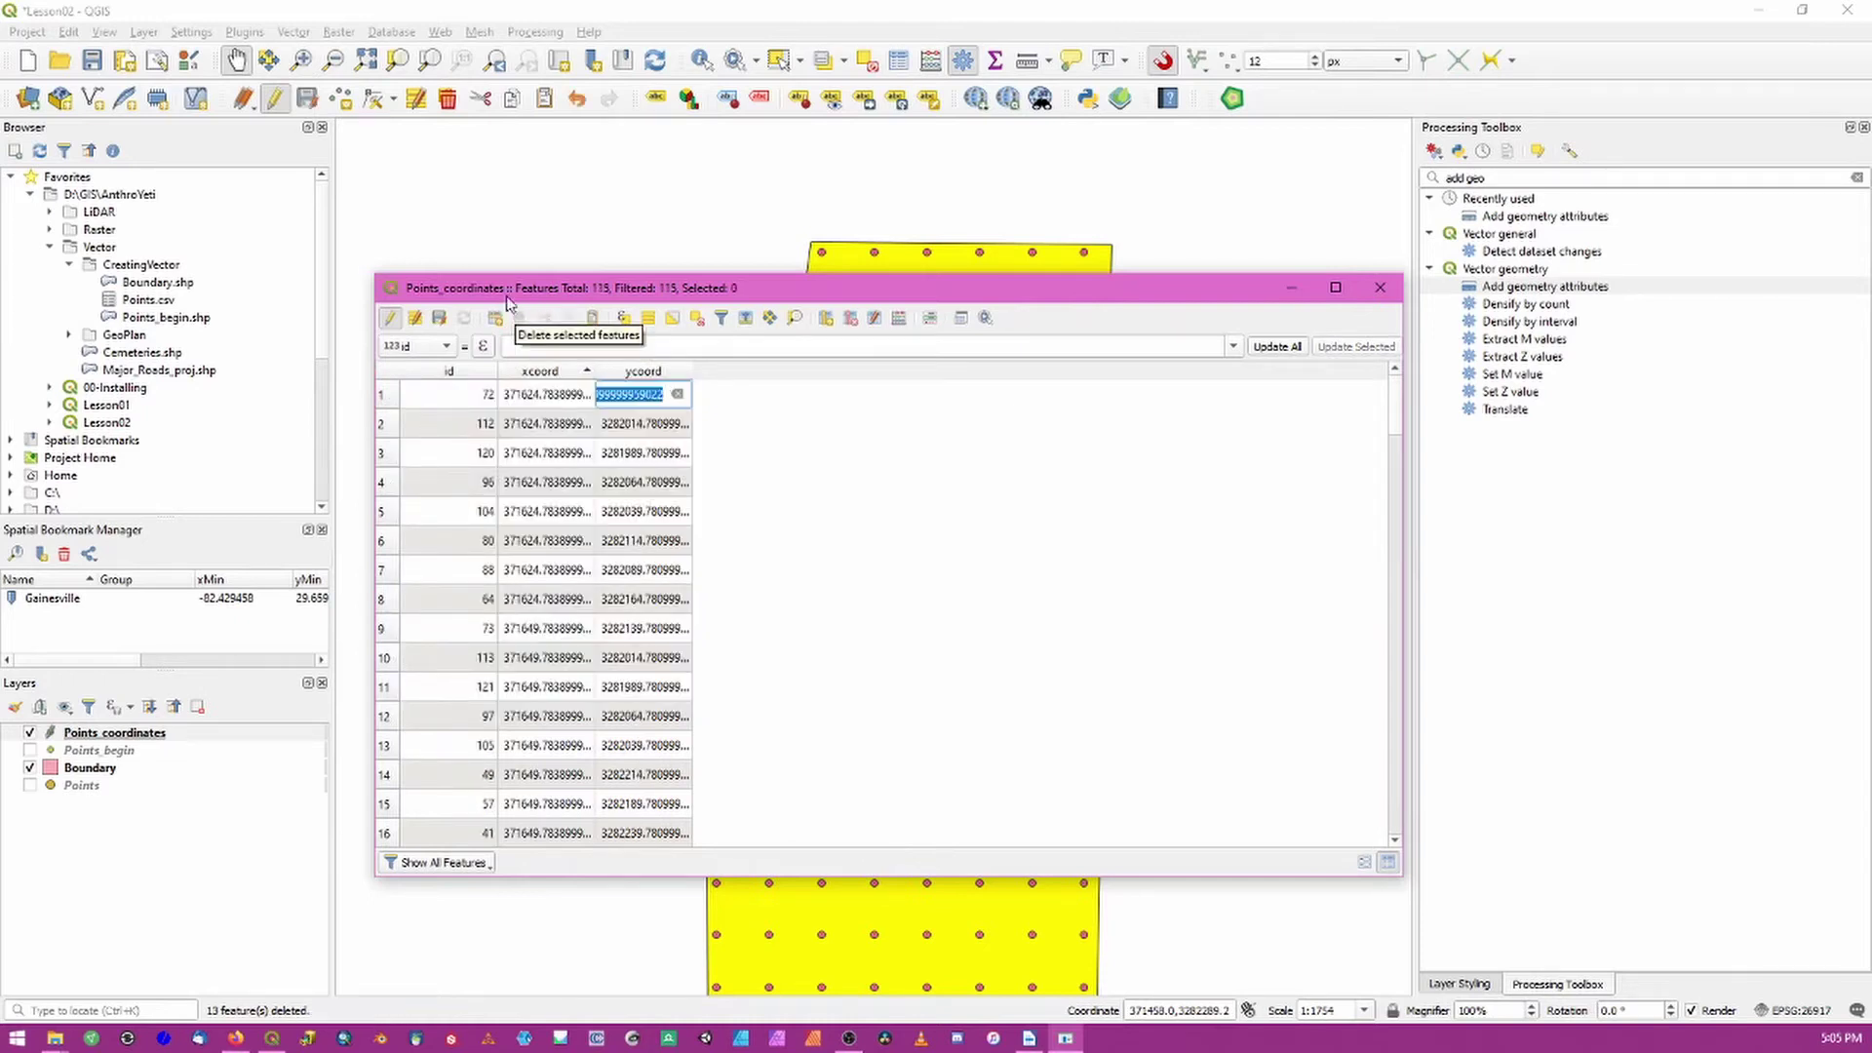
left_click(440, 319)
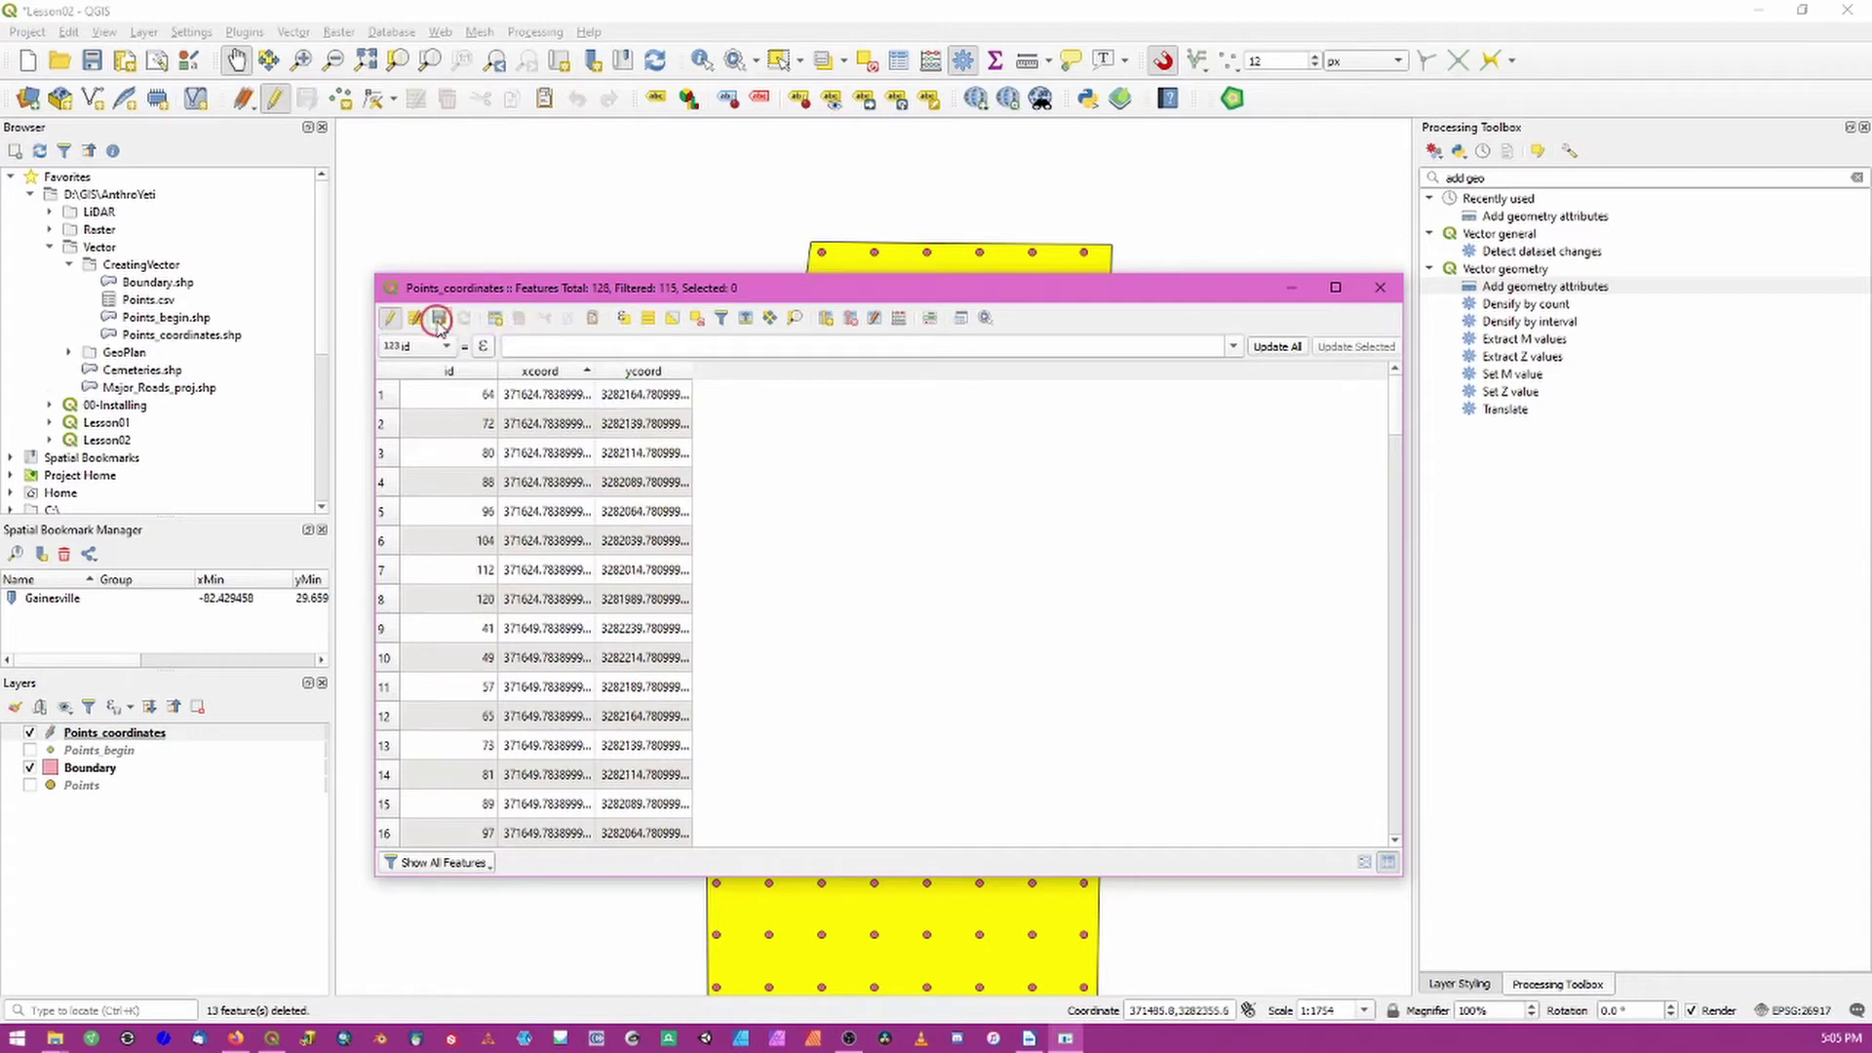
left_click(389, 319)
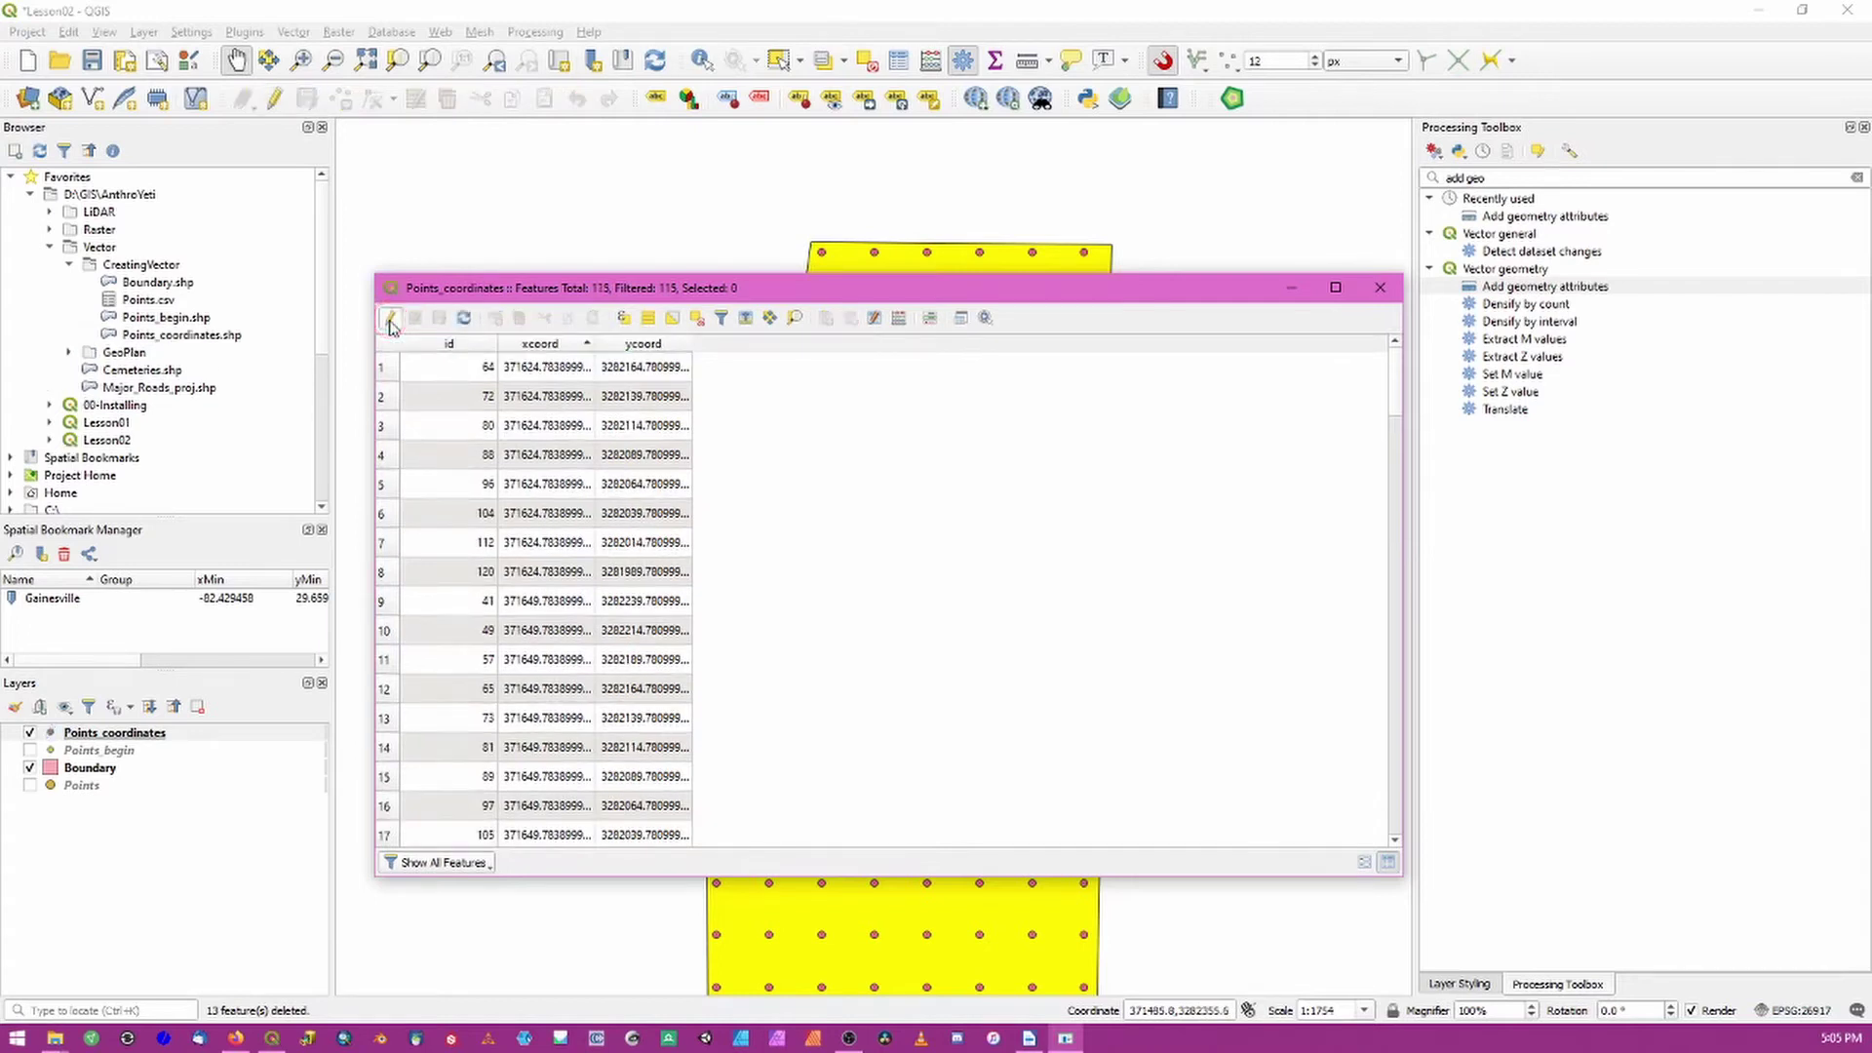
key("alt+F4")
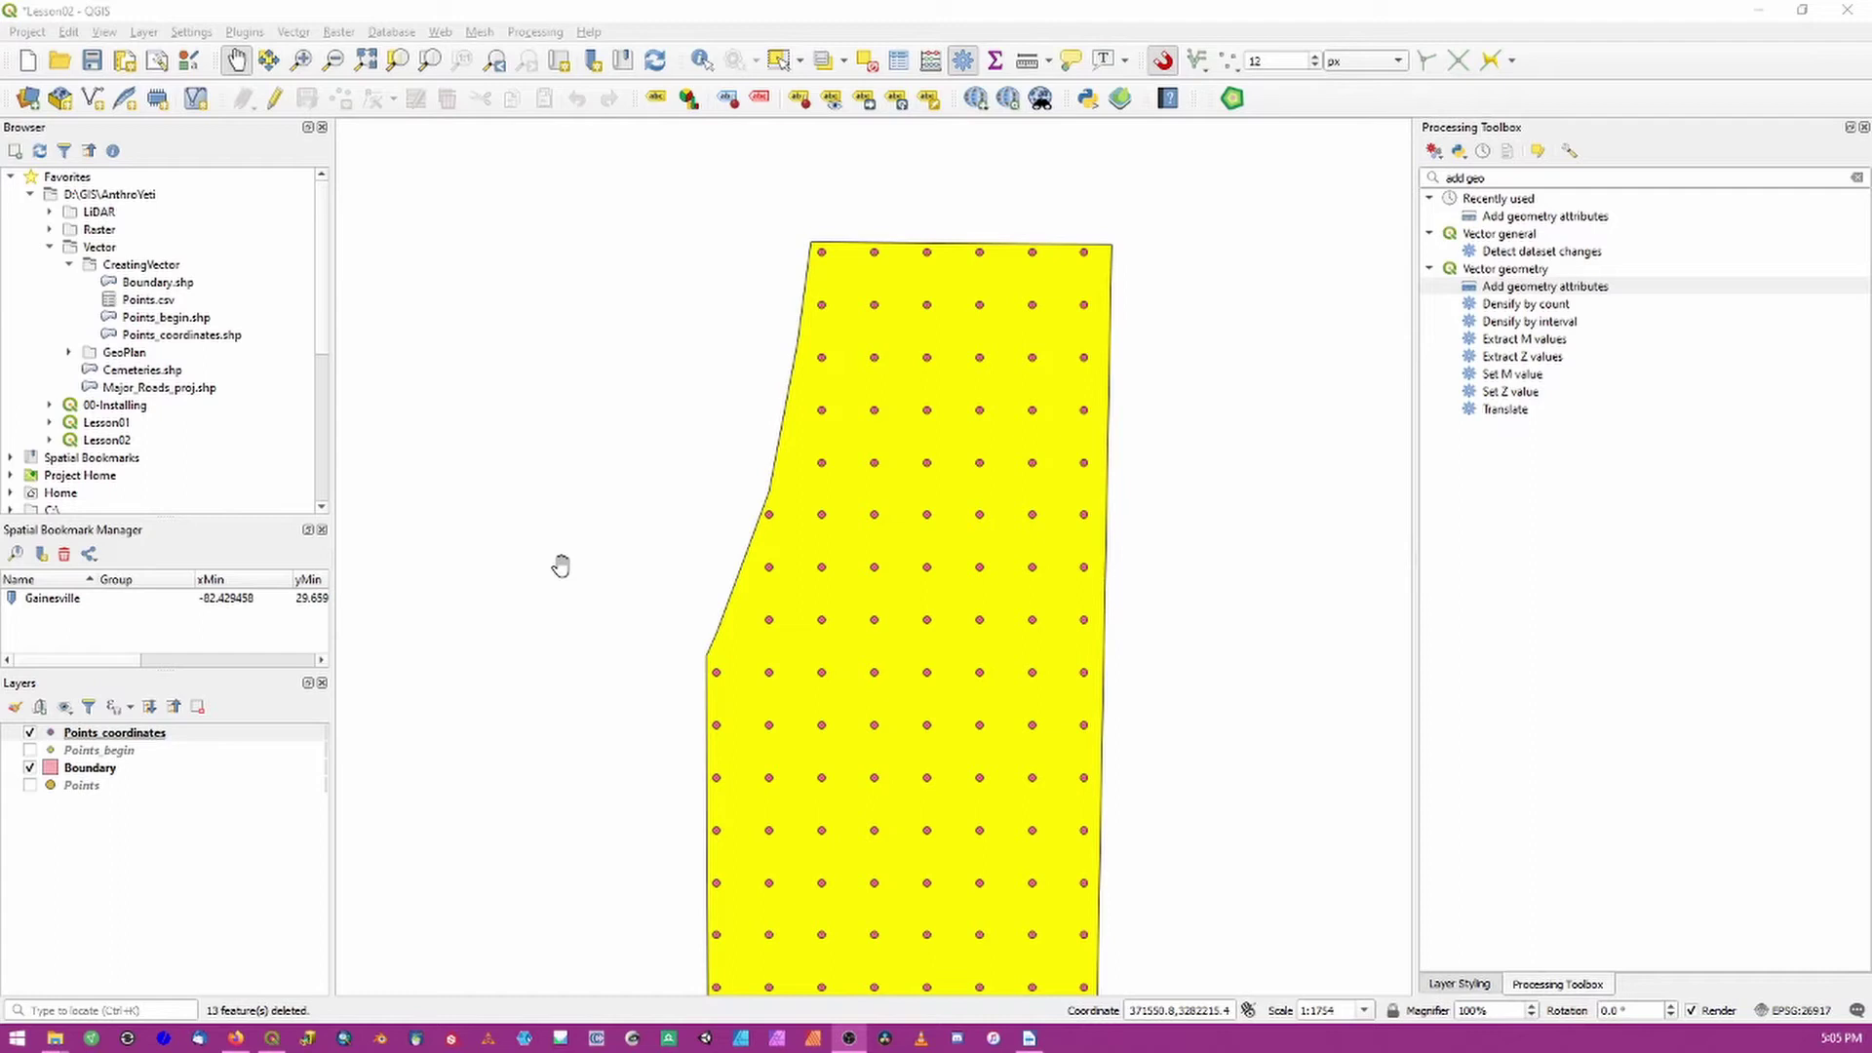
left_click(606, 443)
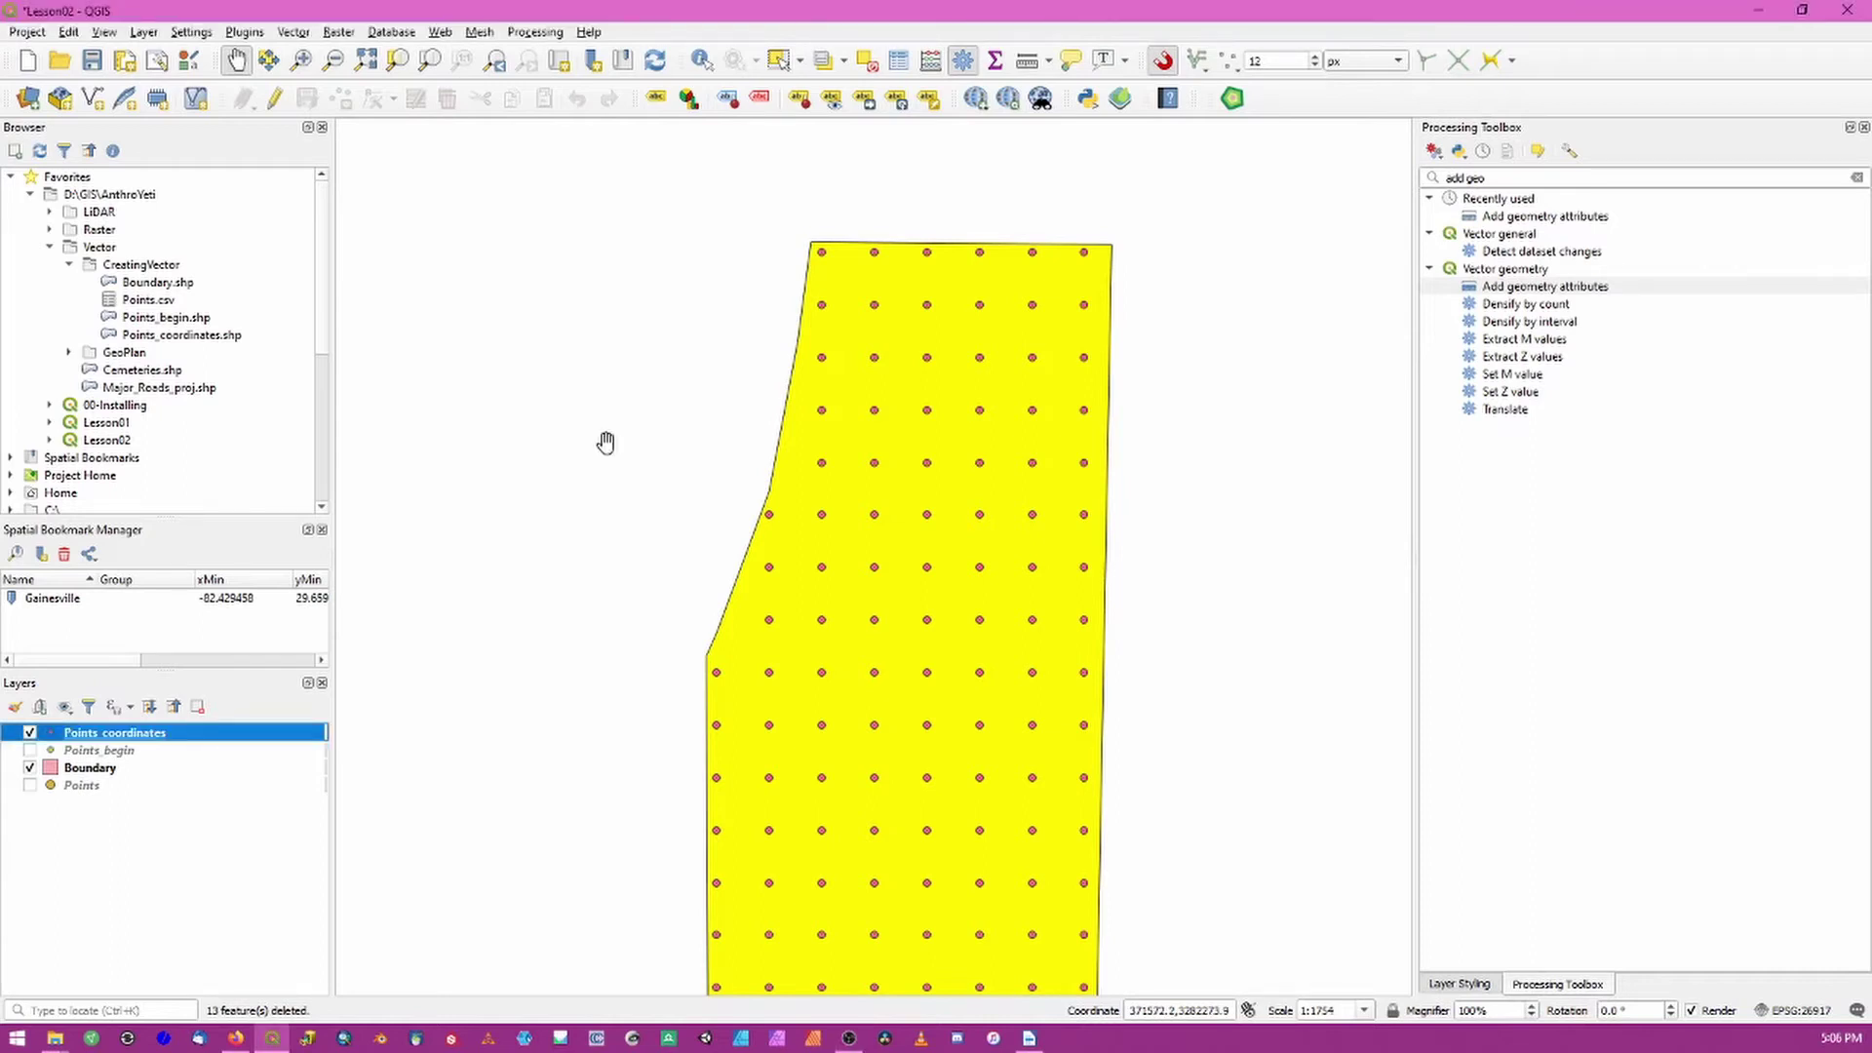
Step: Add a text (string) field named STP_ID with length 20 to Points_coordinates, save the edits and end the editing session
right_click(165, 733)
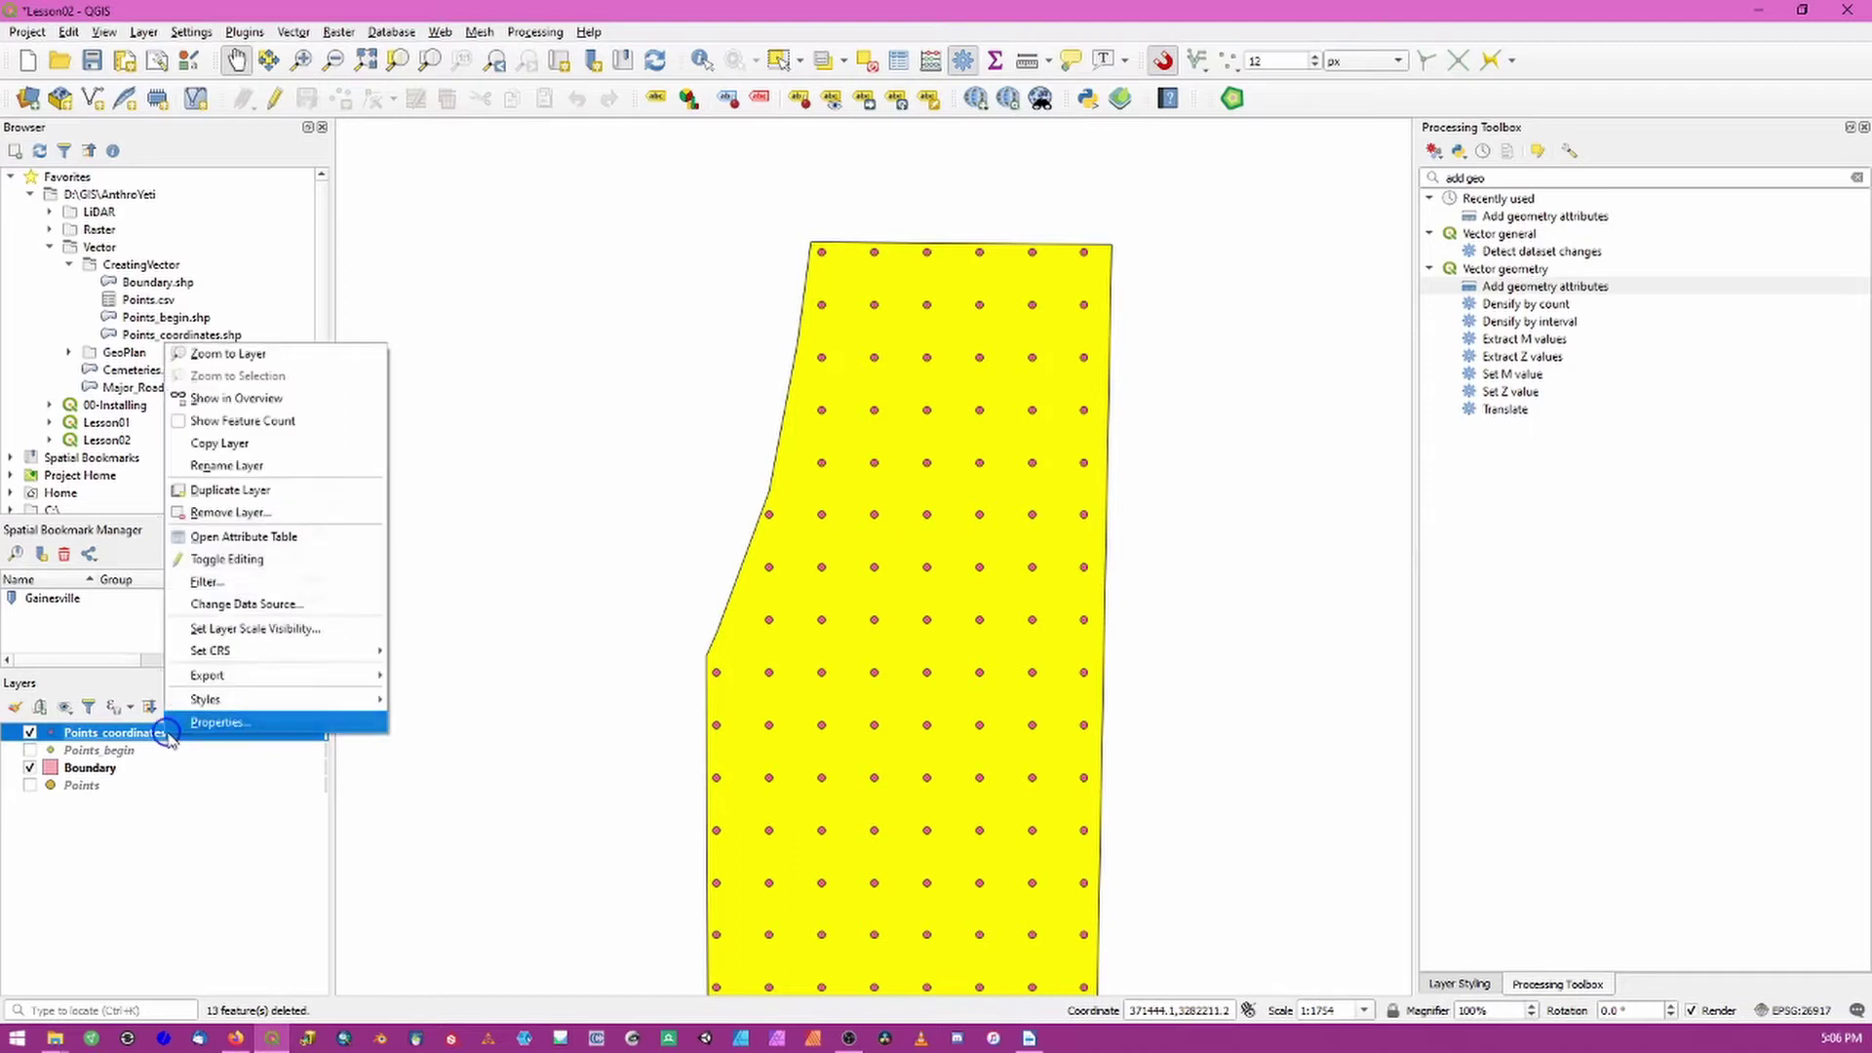
left_click(290, 536)
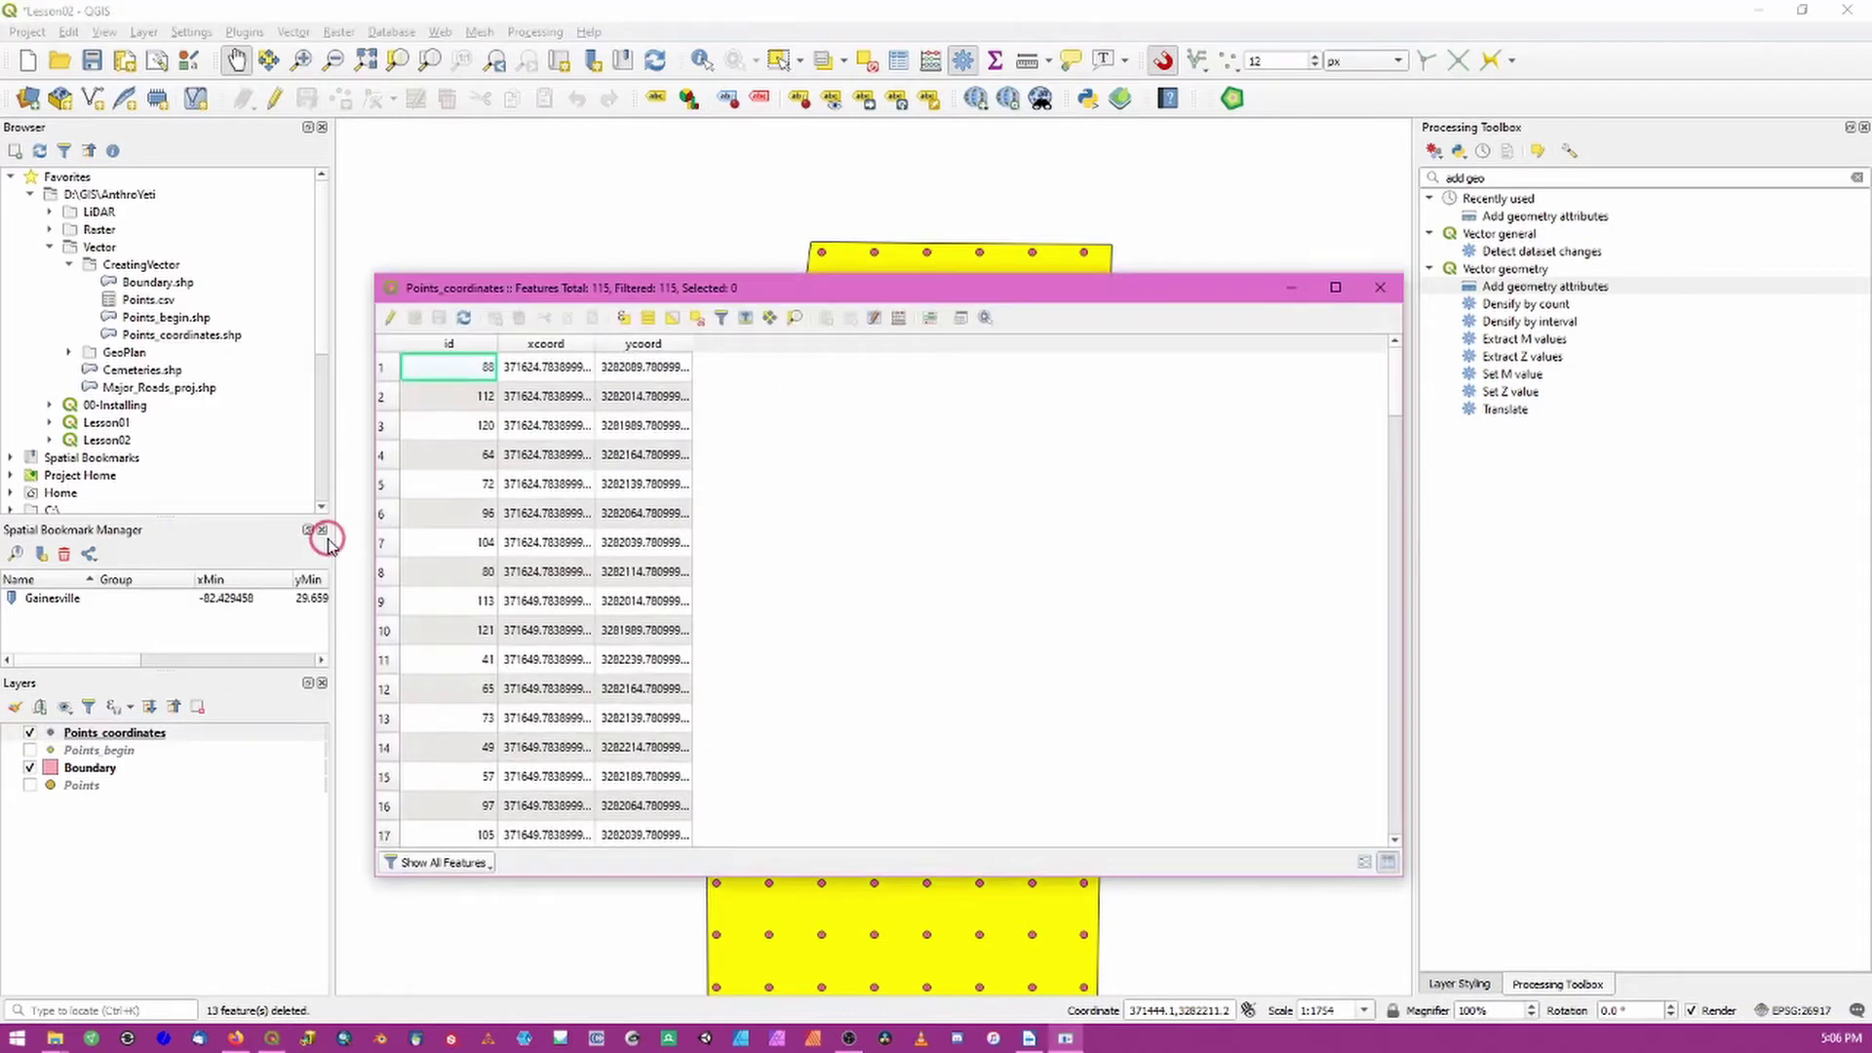
left_click(389, 318)
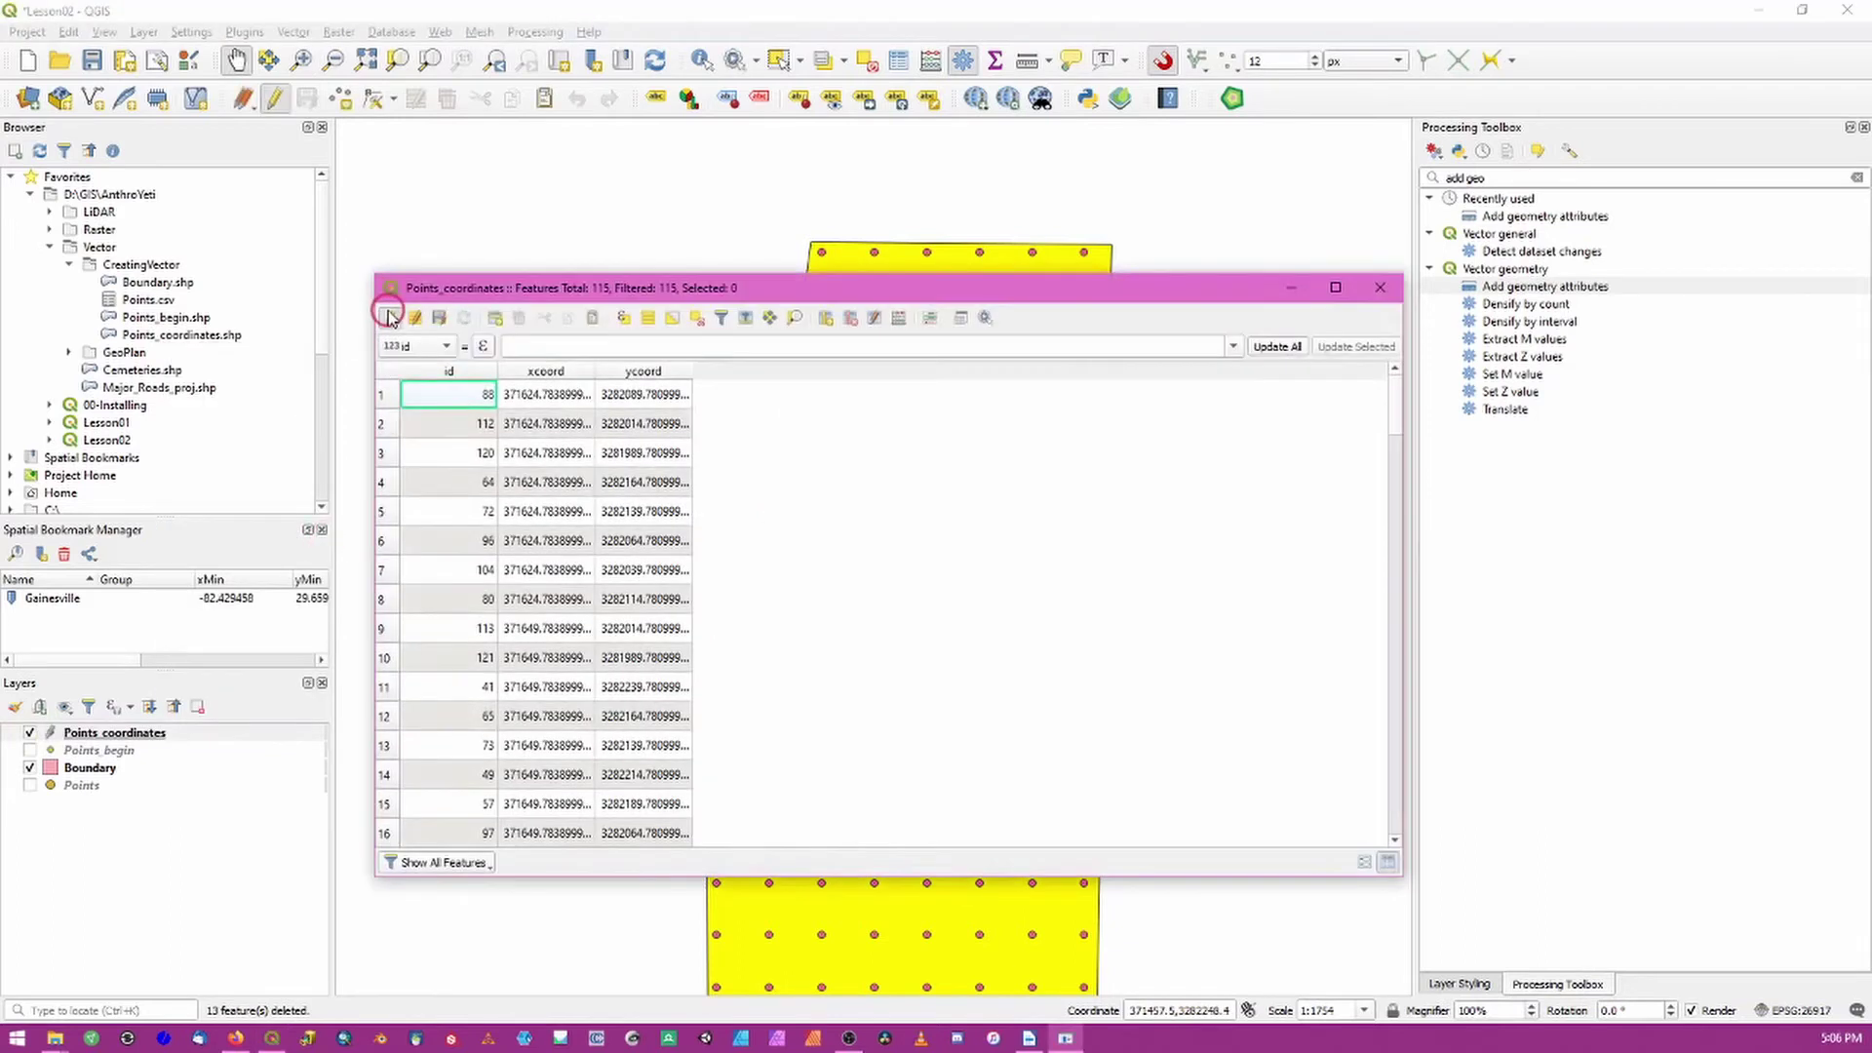
left_click(825, 319)
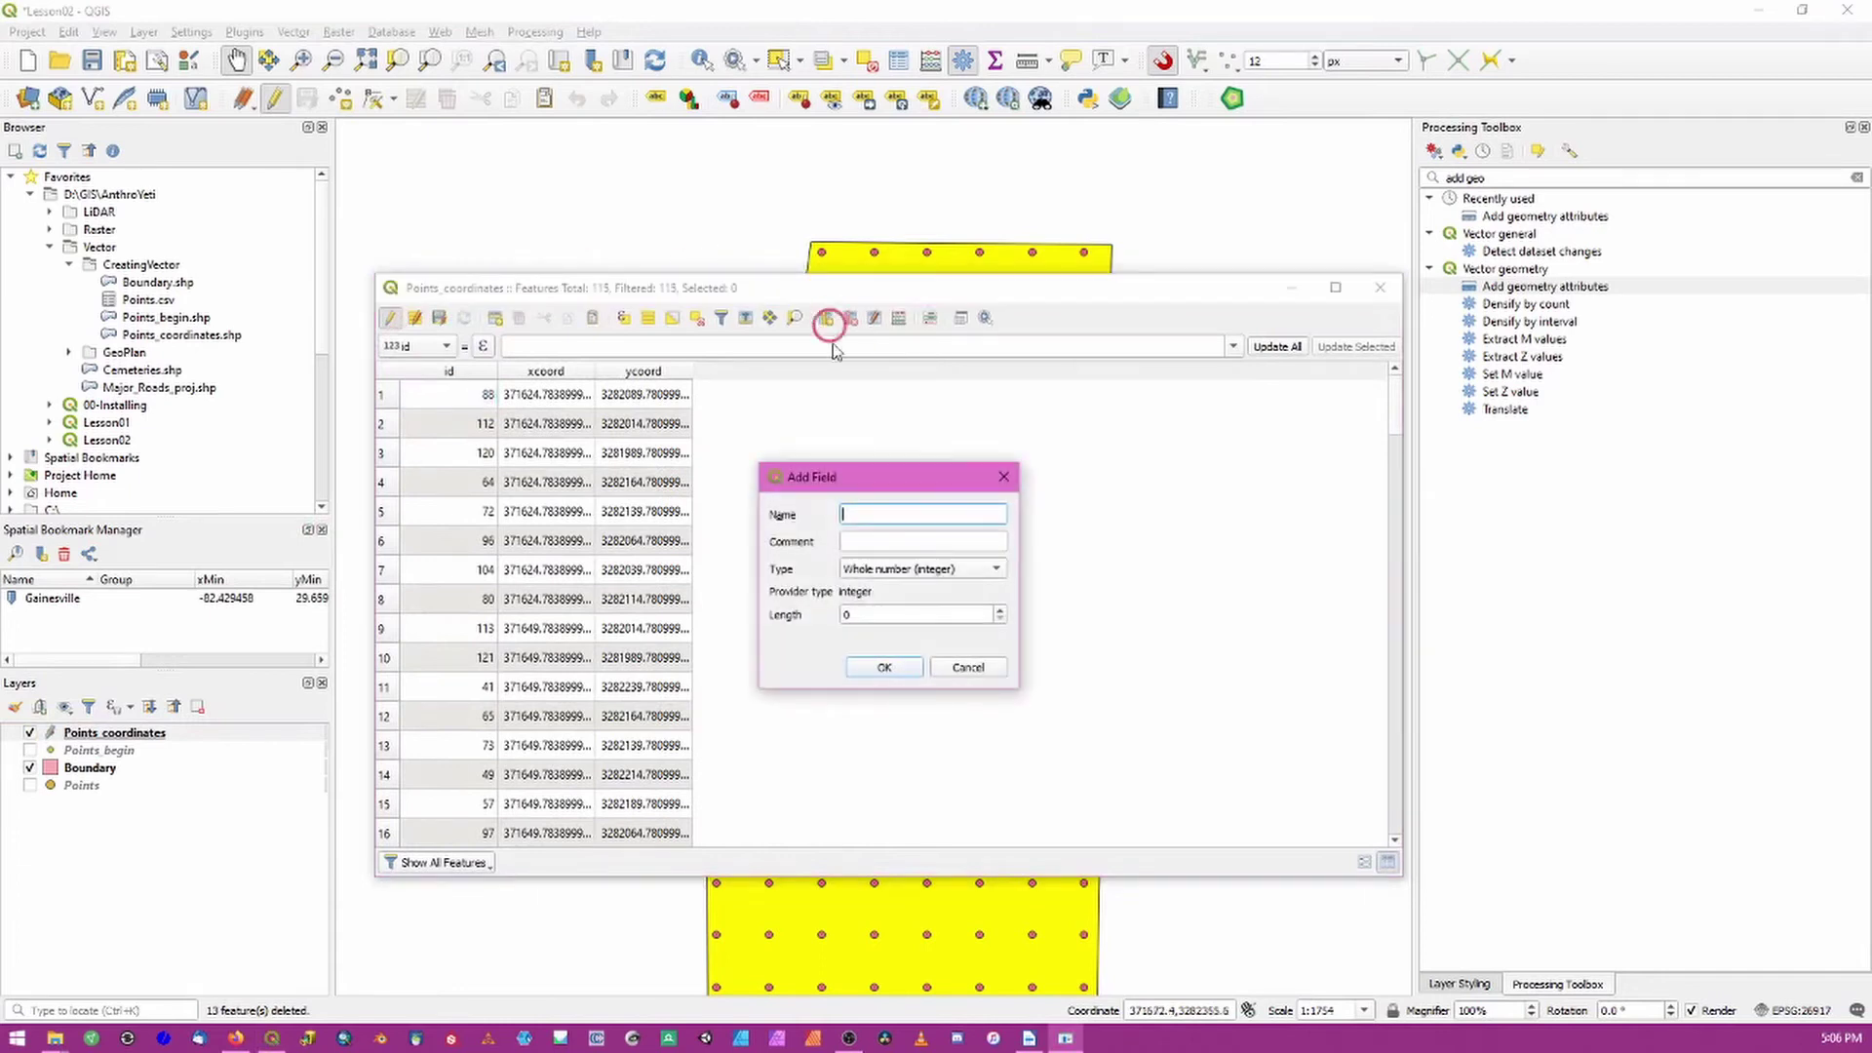
type("STP_ID")
left_click(897, 569)
left_click(879, 617)
left_click(875, 617)
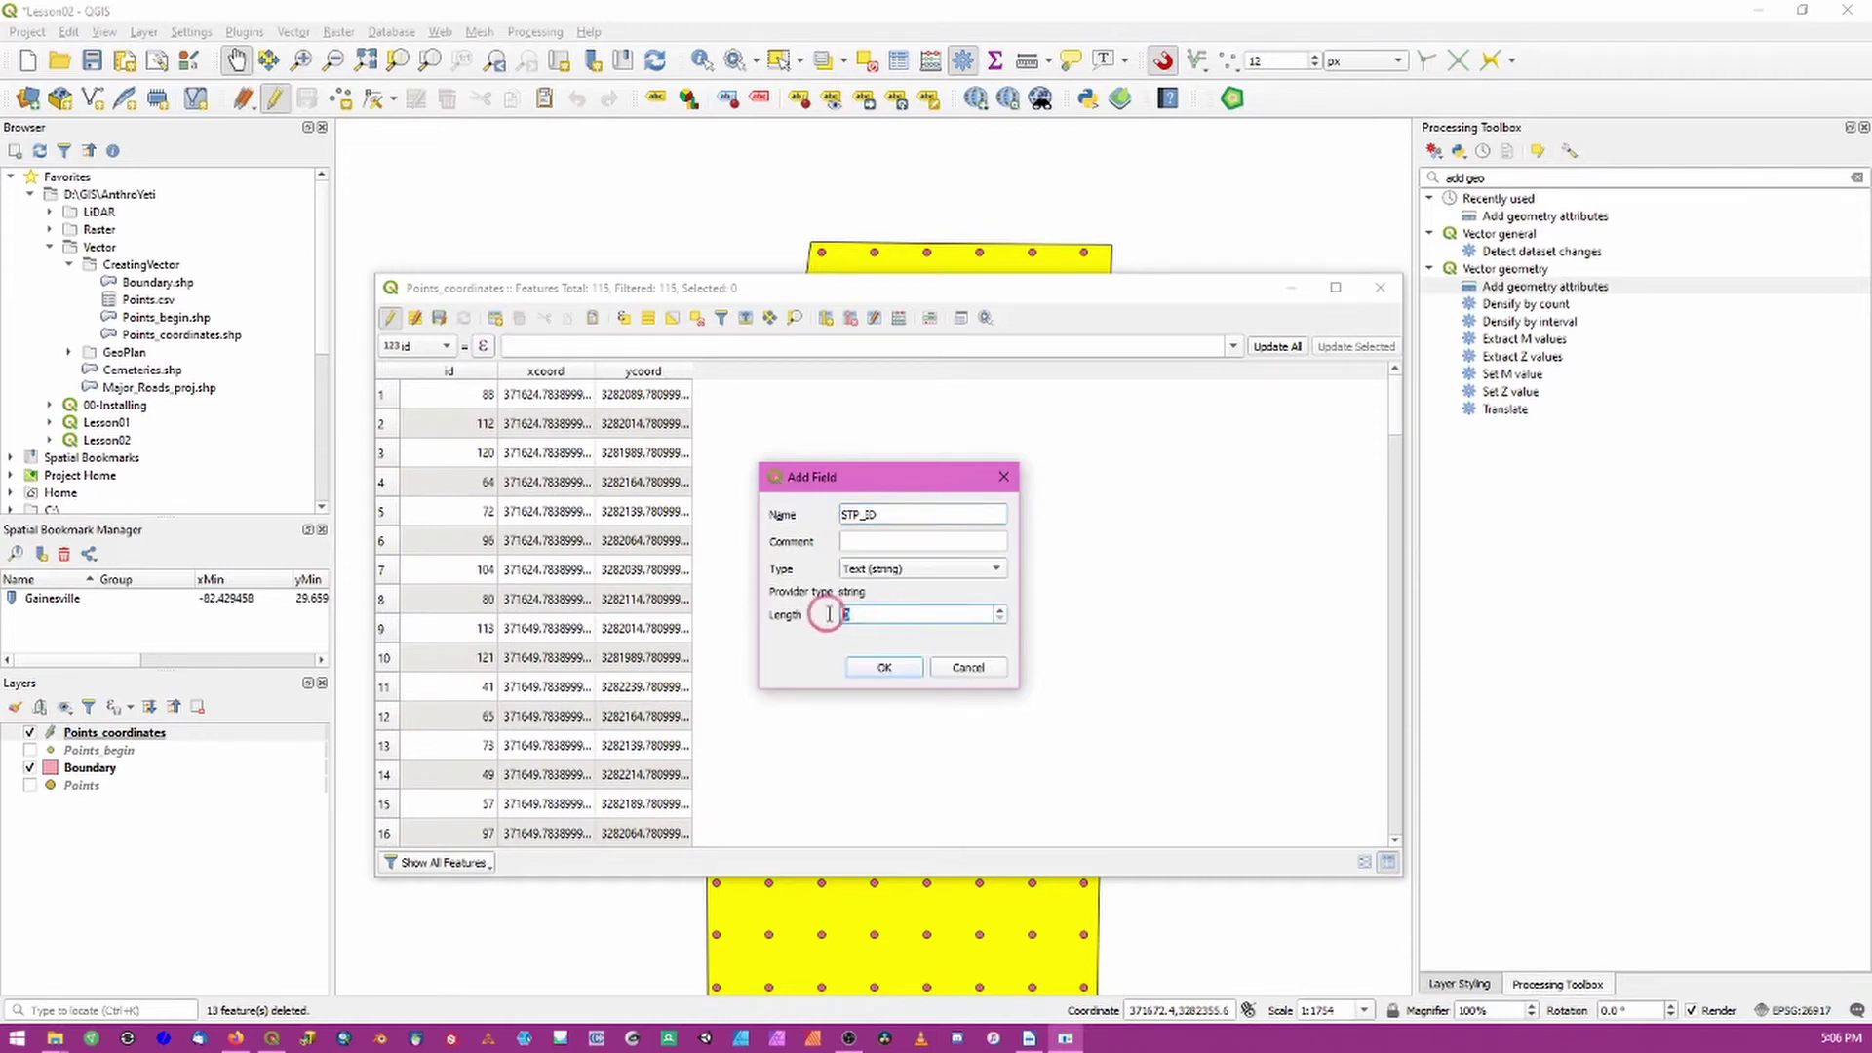
type("20")
left_click(881, 667)
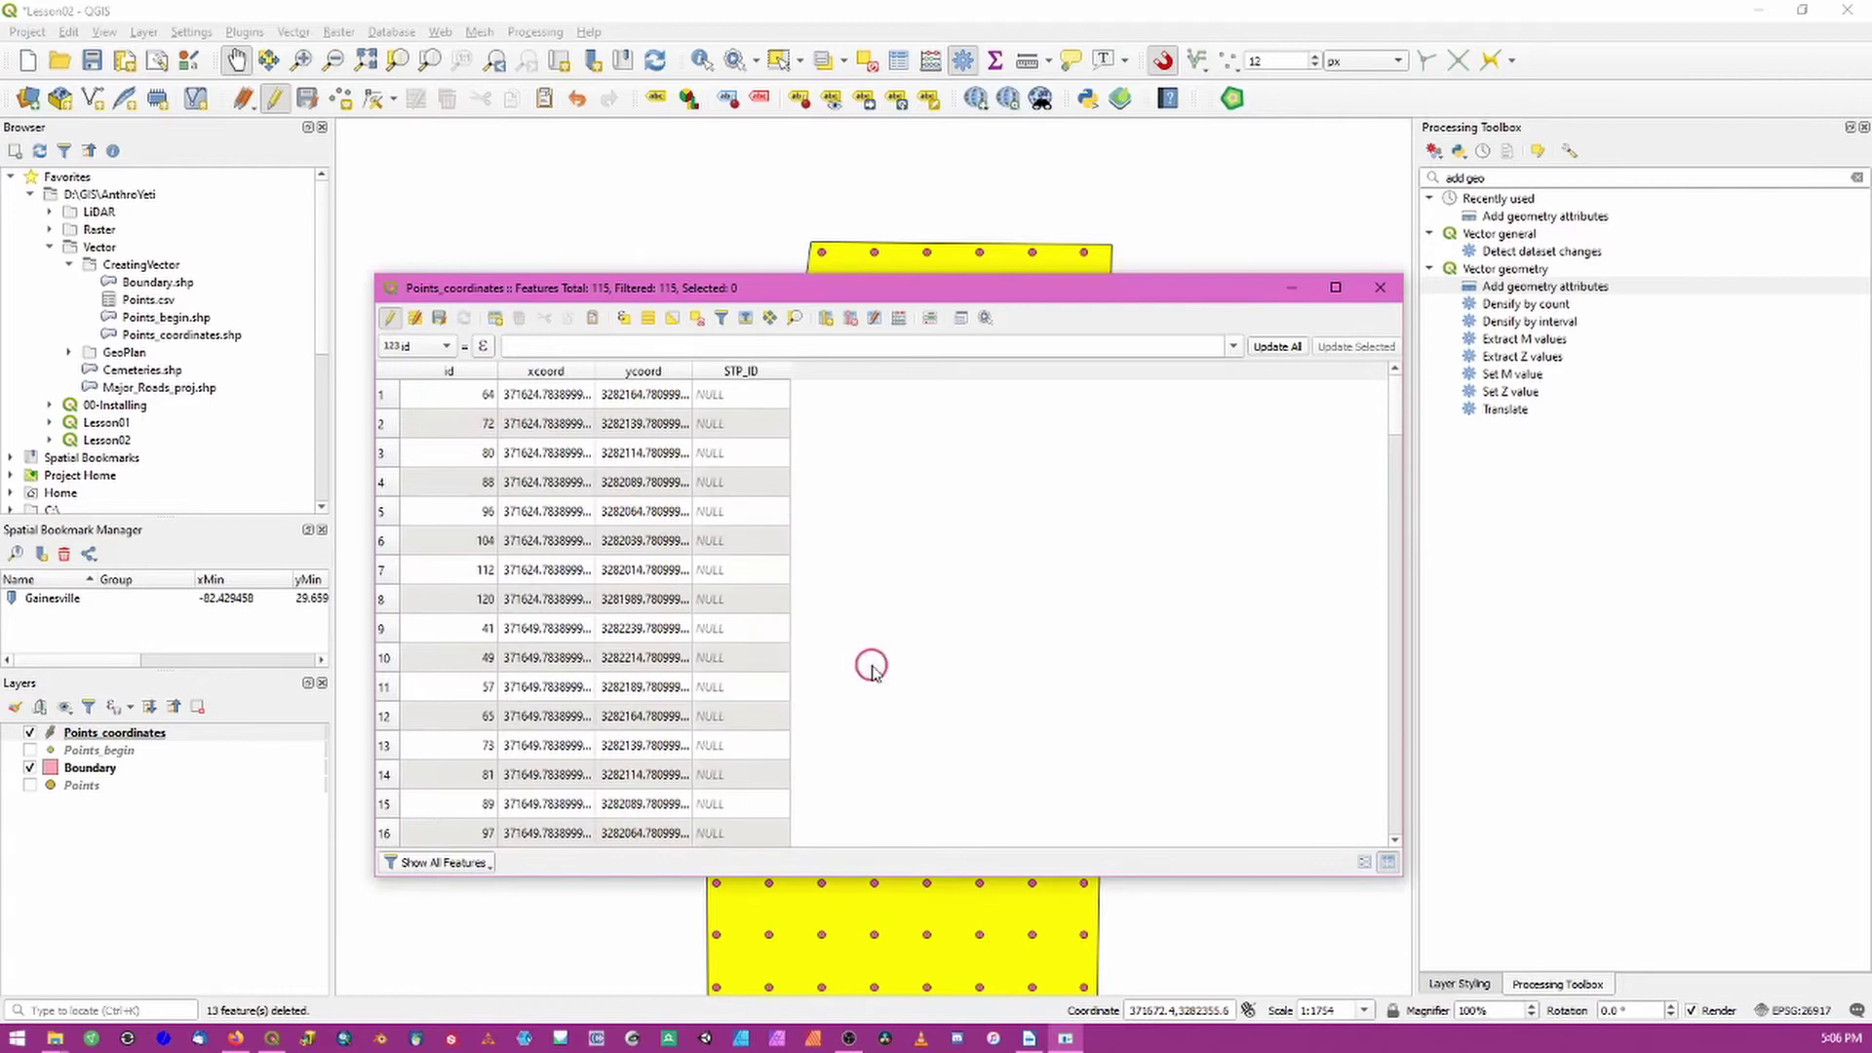
left_click(439, 318)
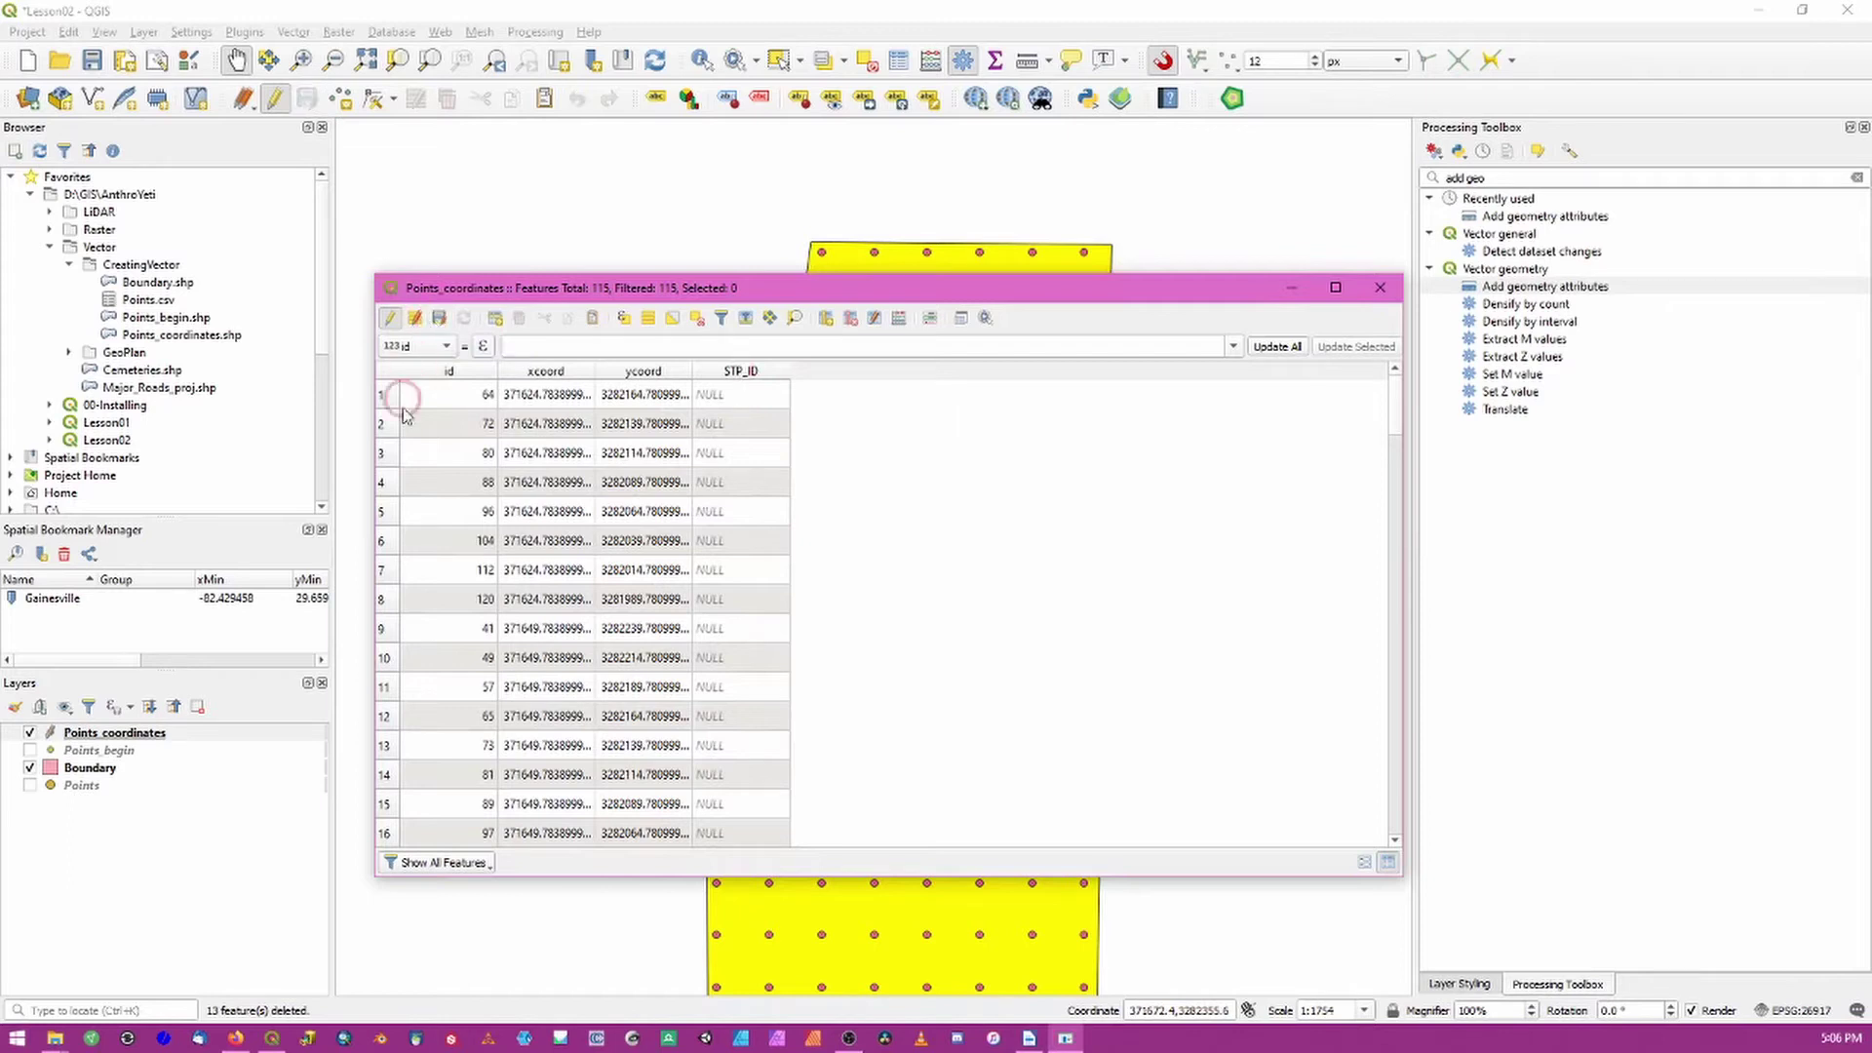
left_click(395, 322)
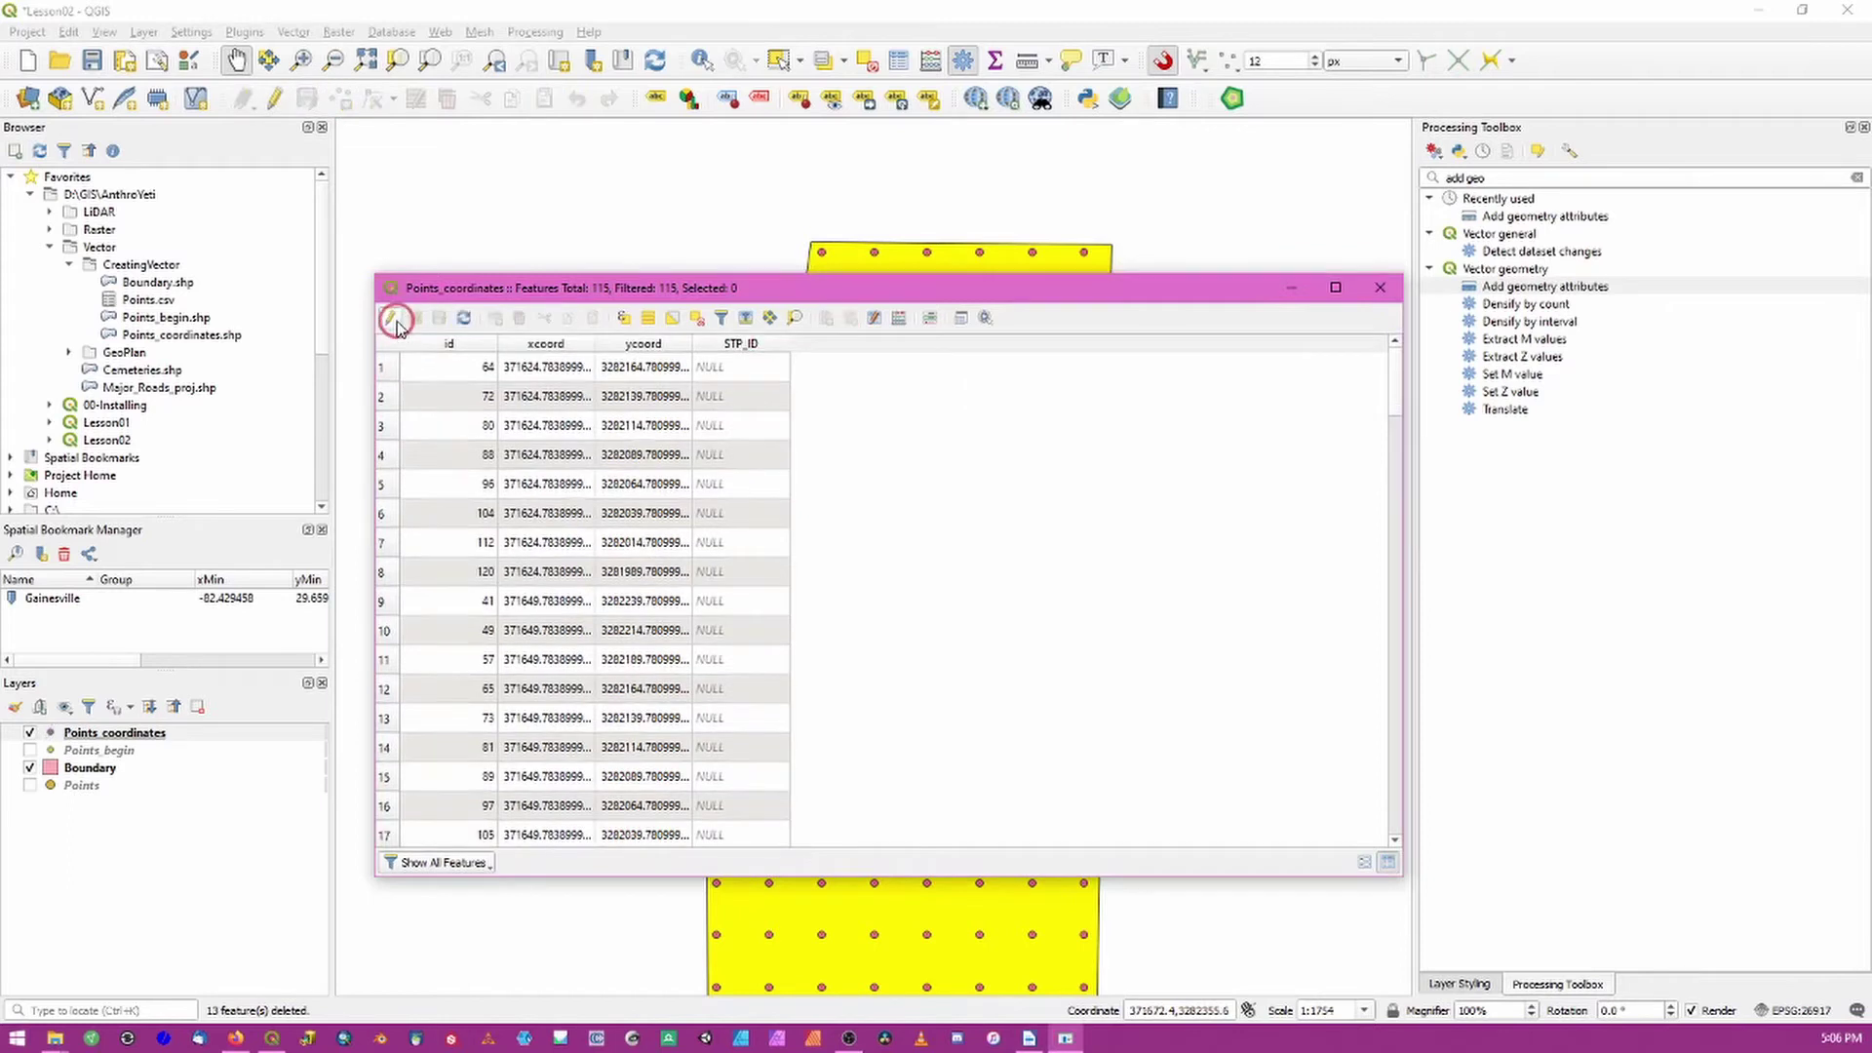
left_click(394, 322)
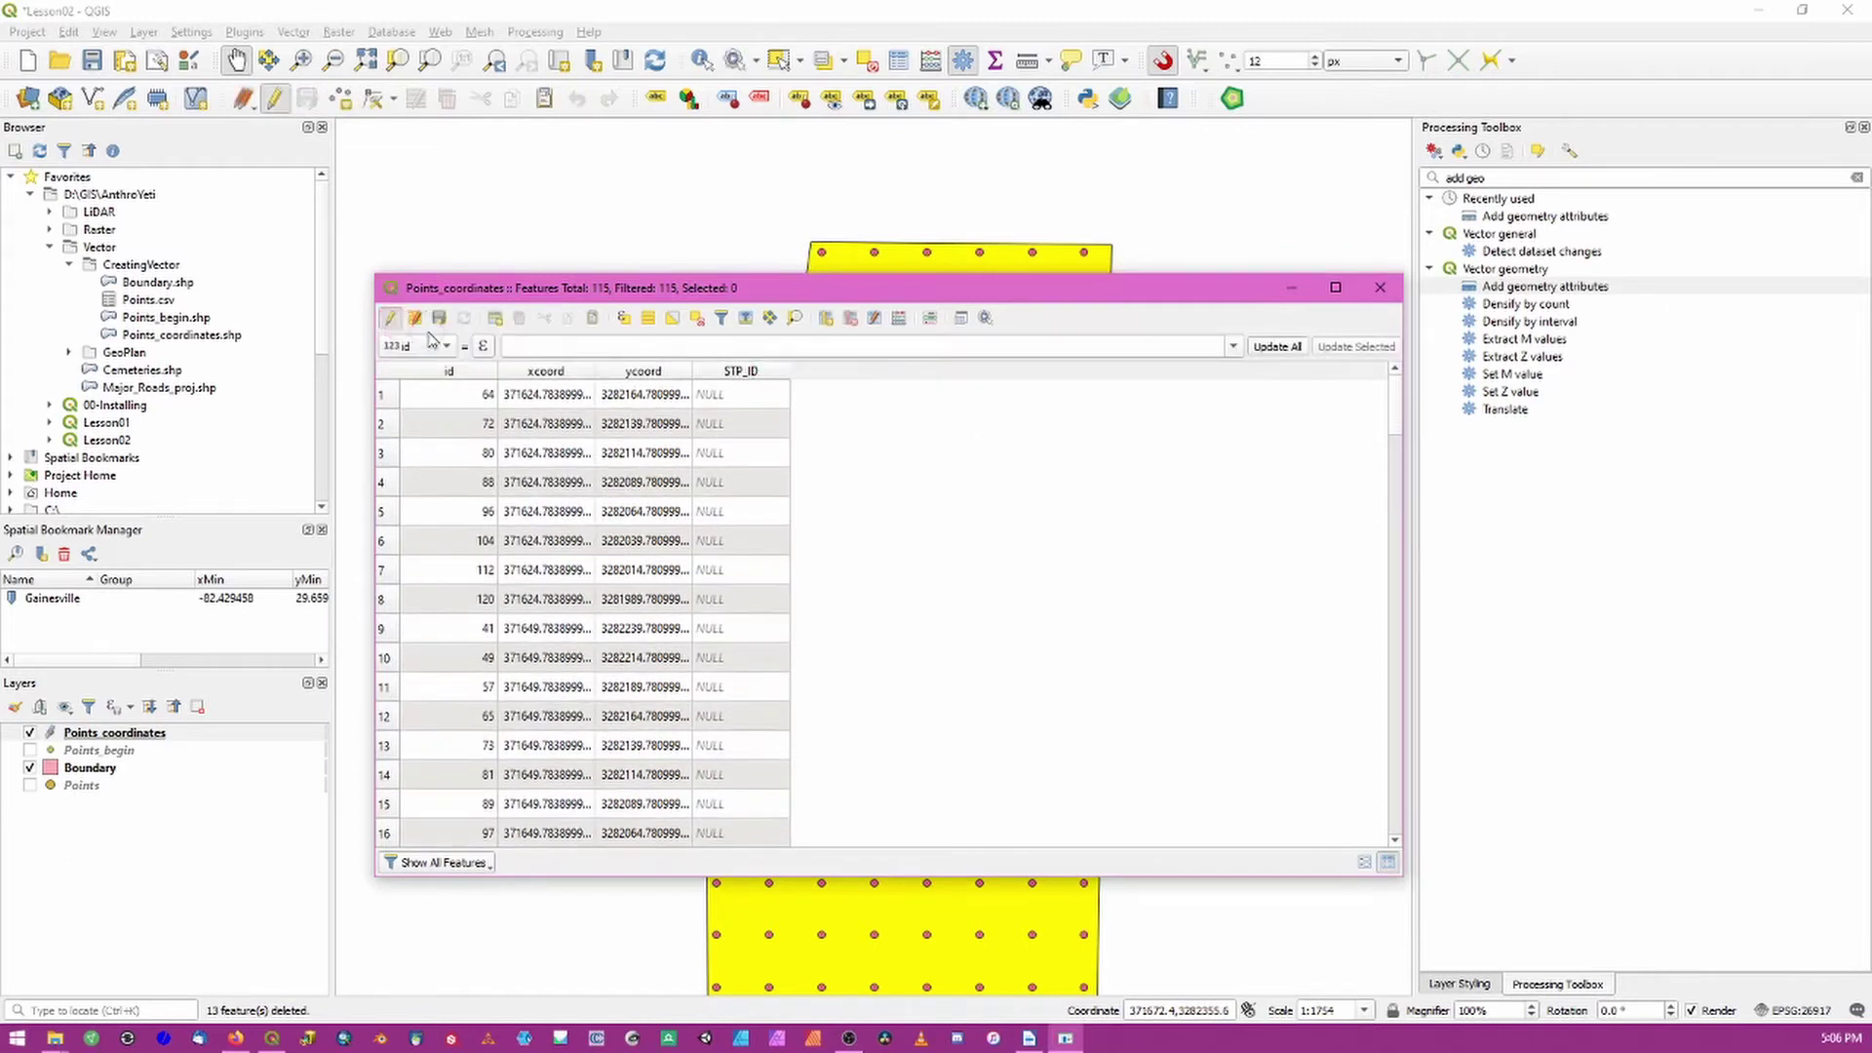
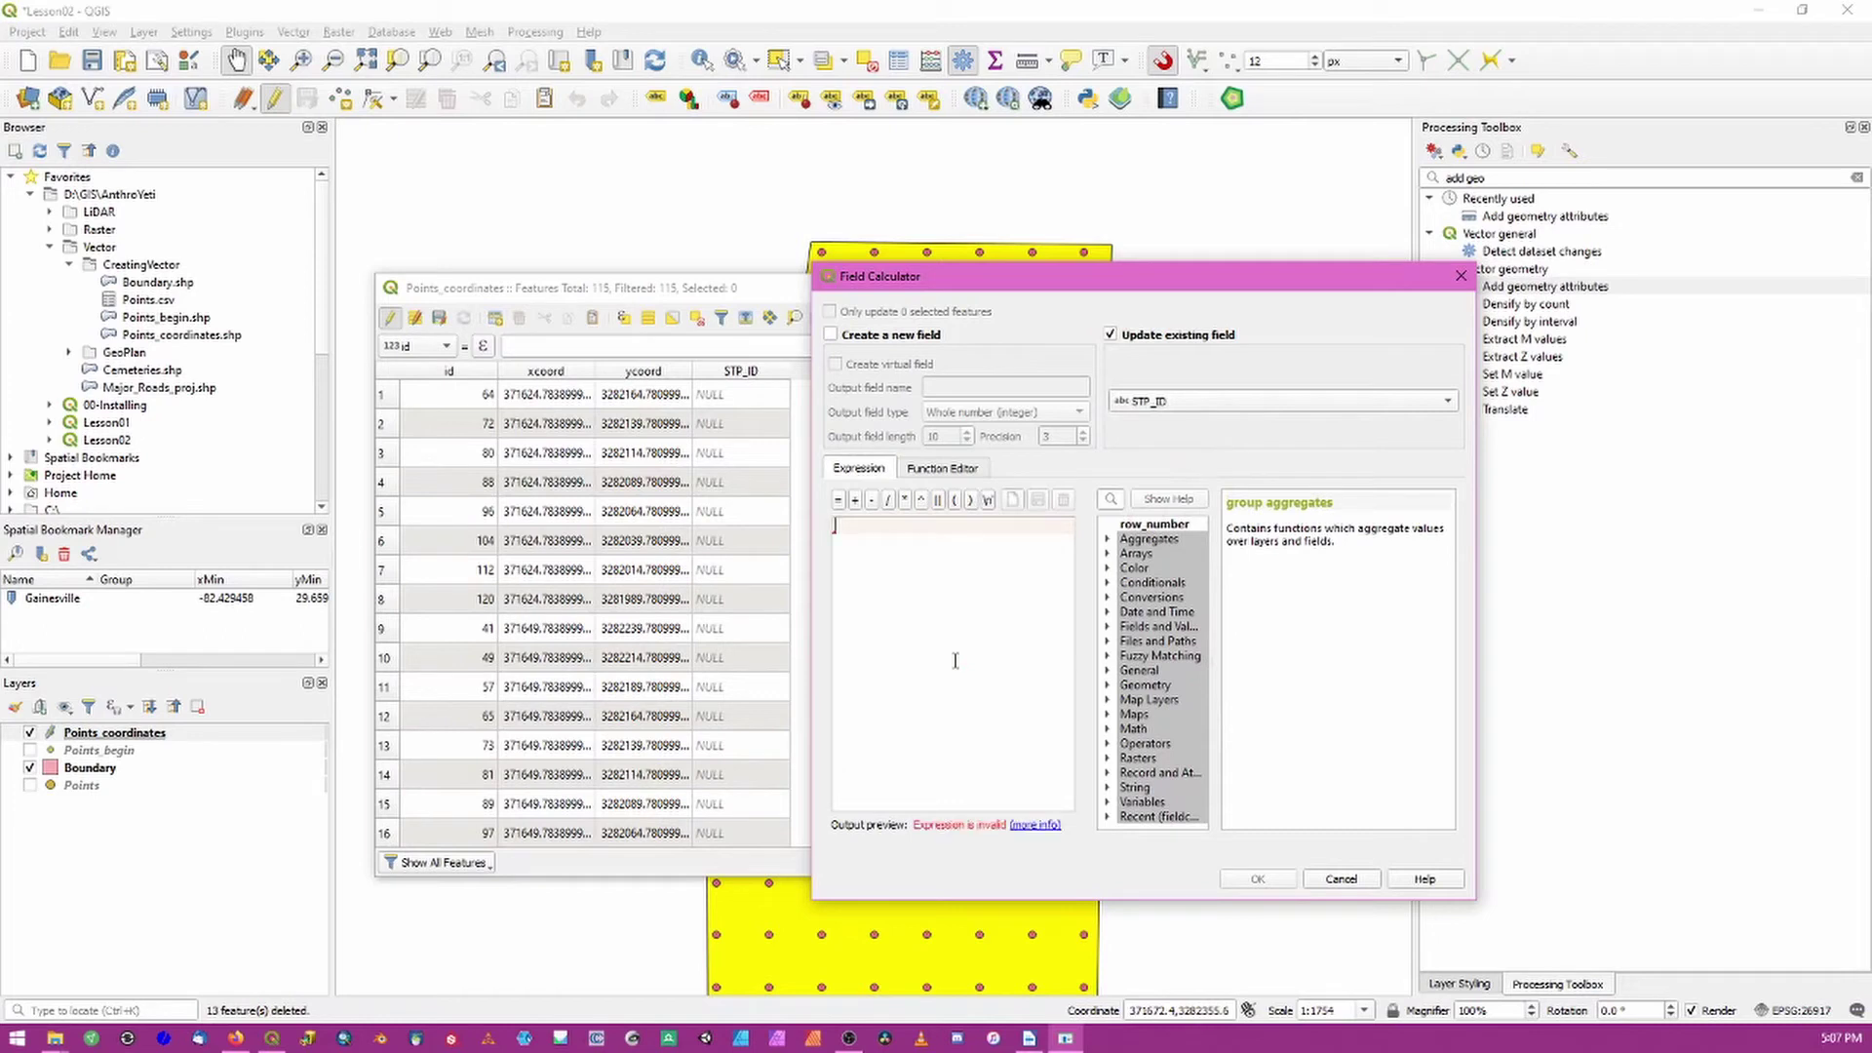
type("TP_")
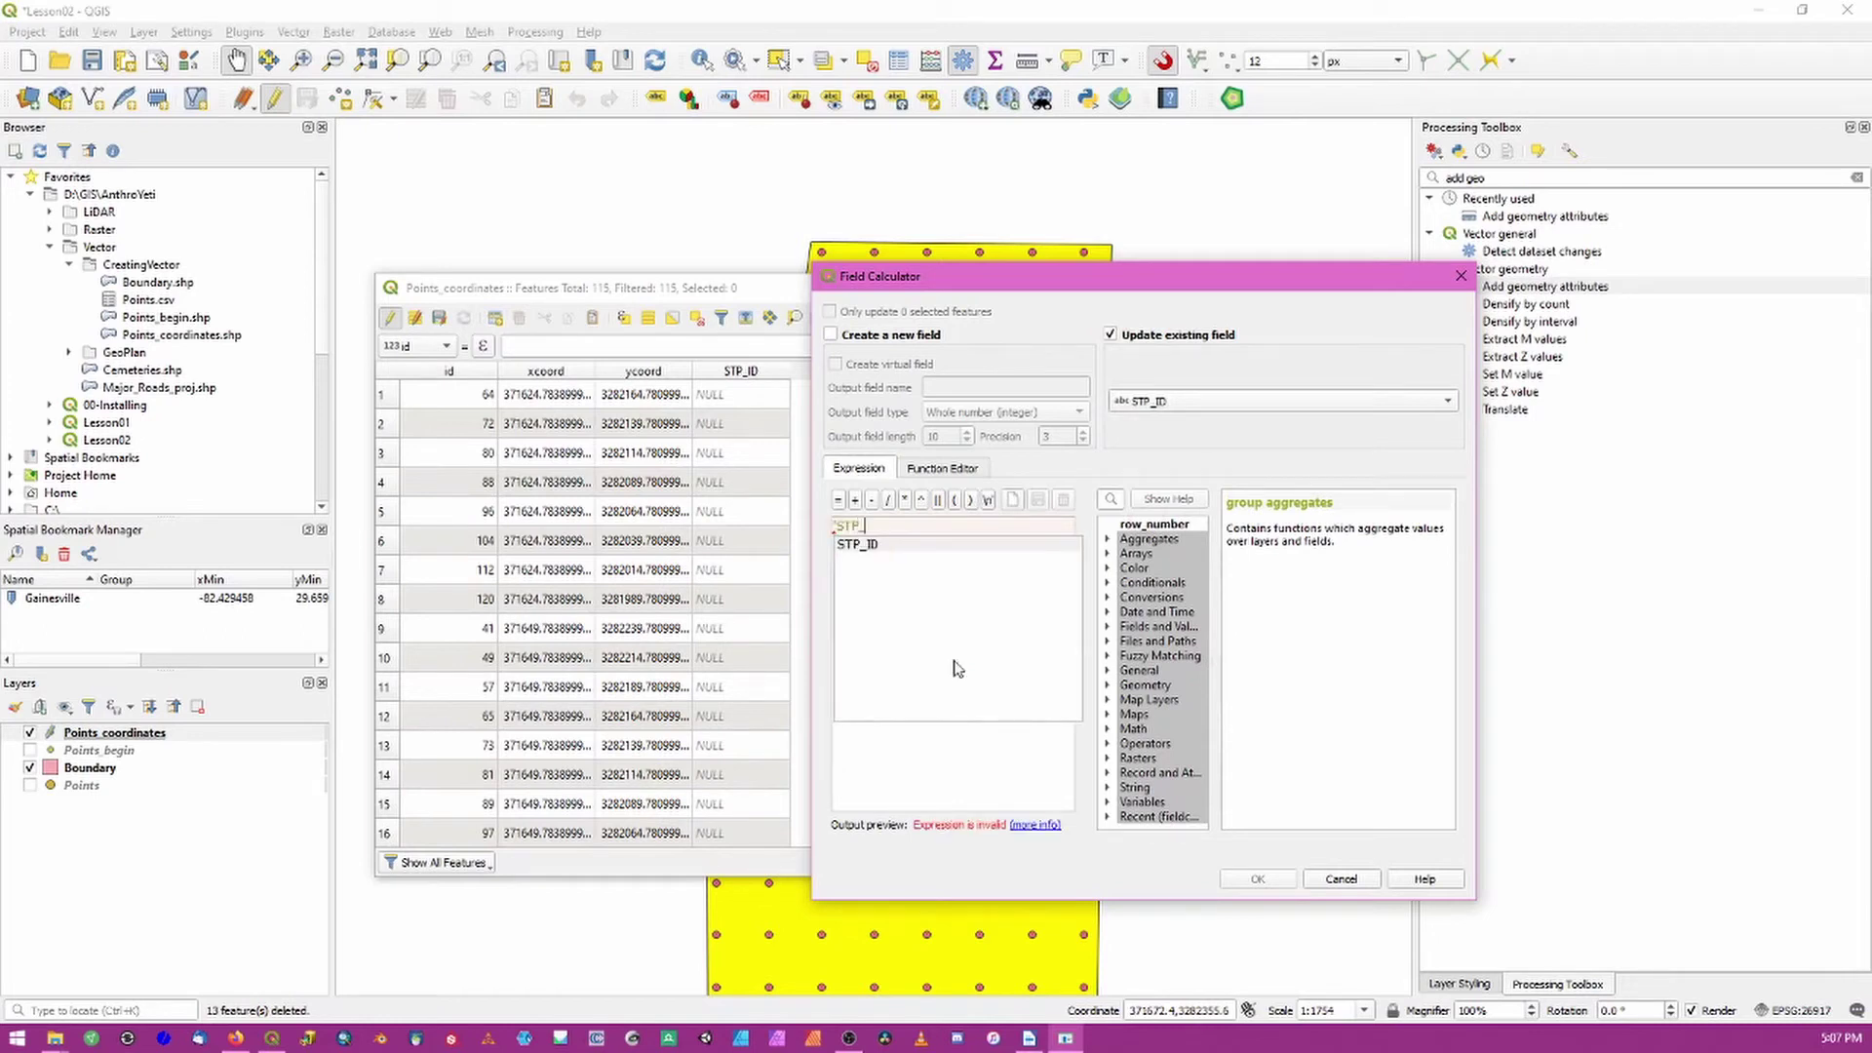
type("\"")
type("'")
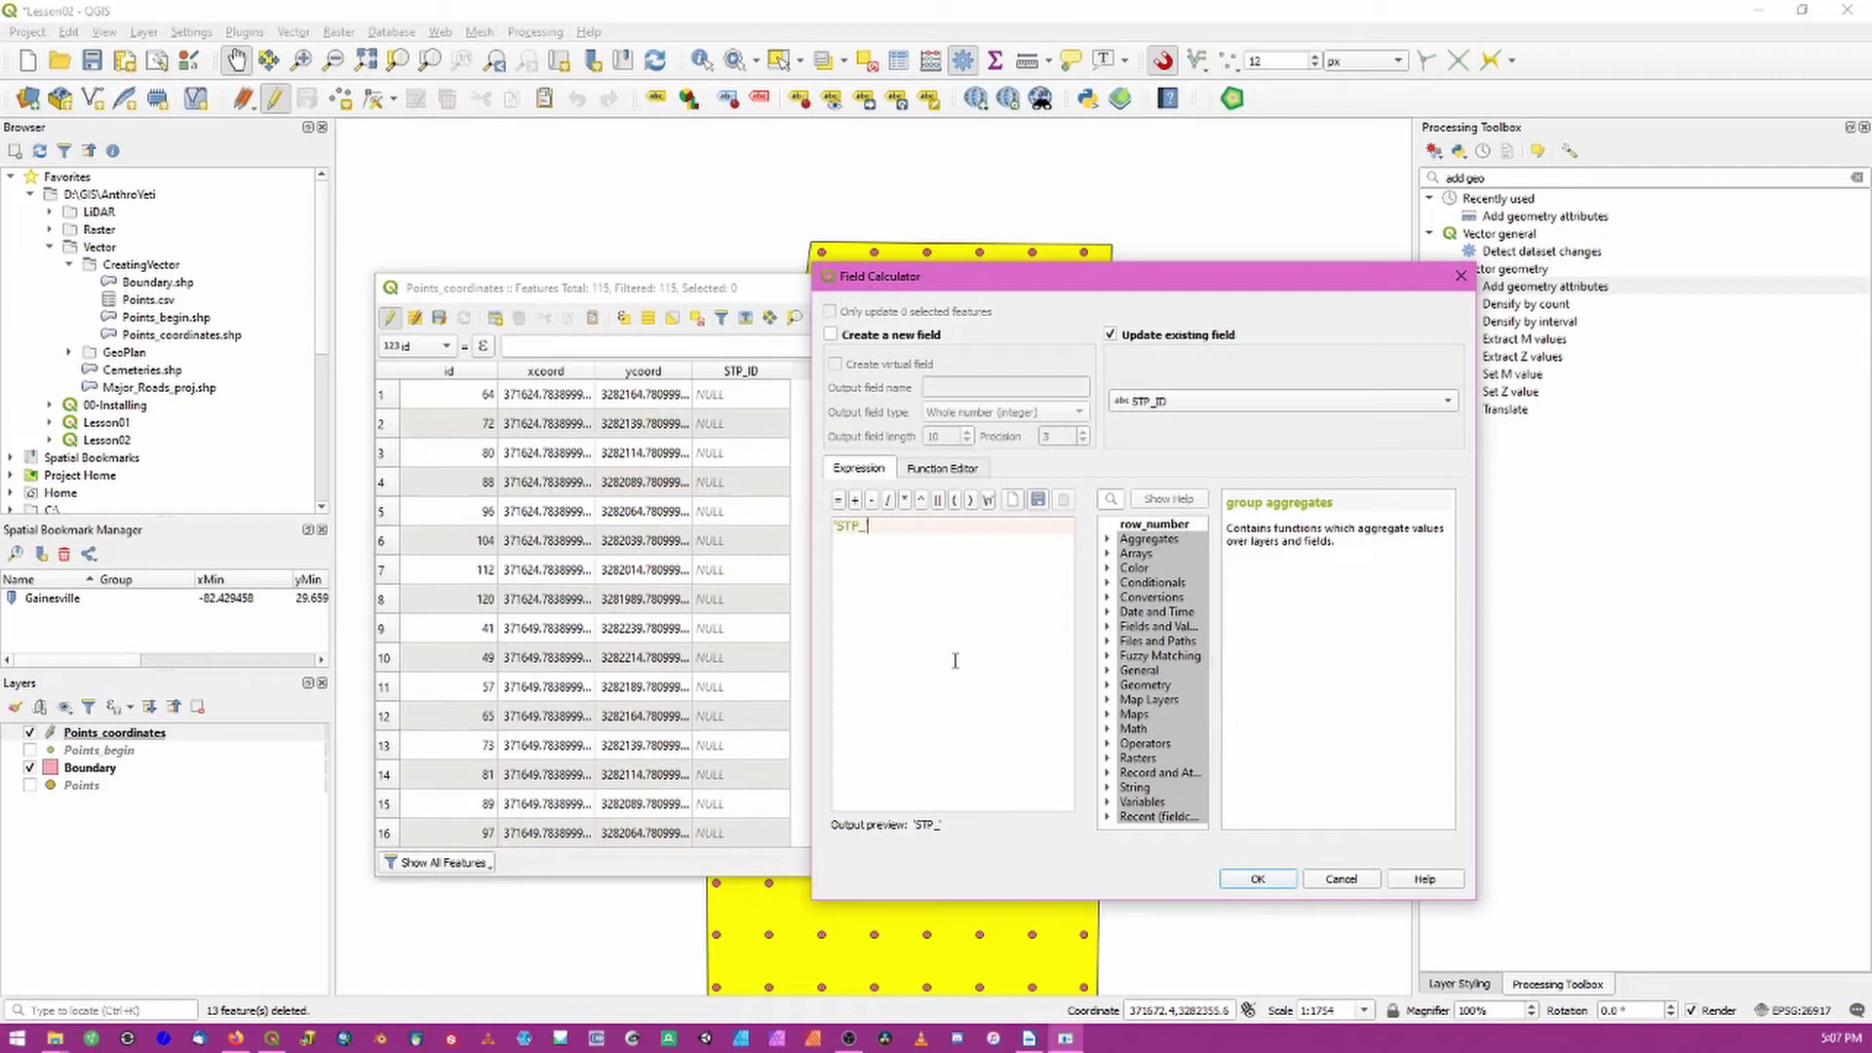
left_click(939, 500)
left_click(955, 500)
left_click(971, 501)
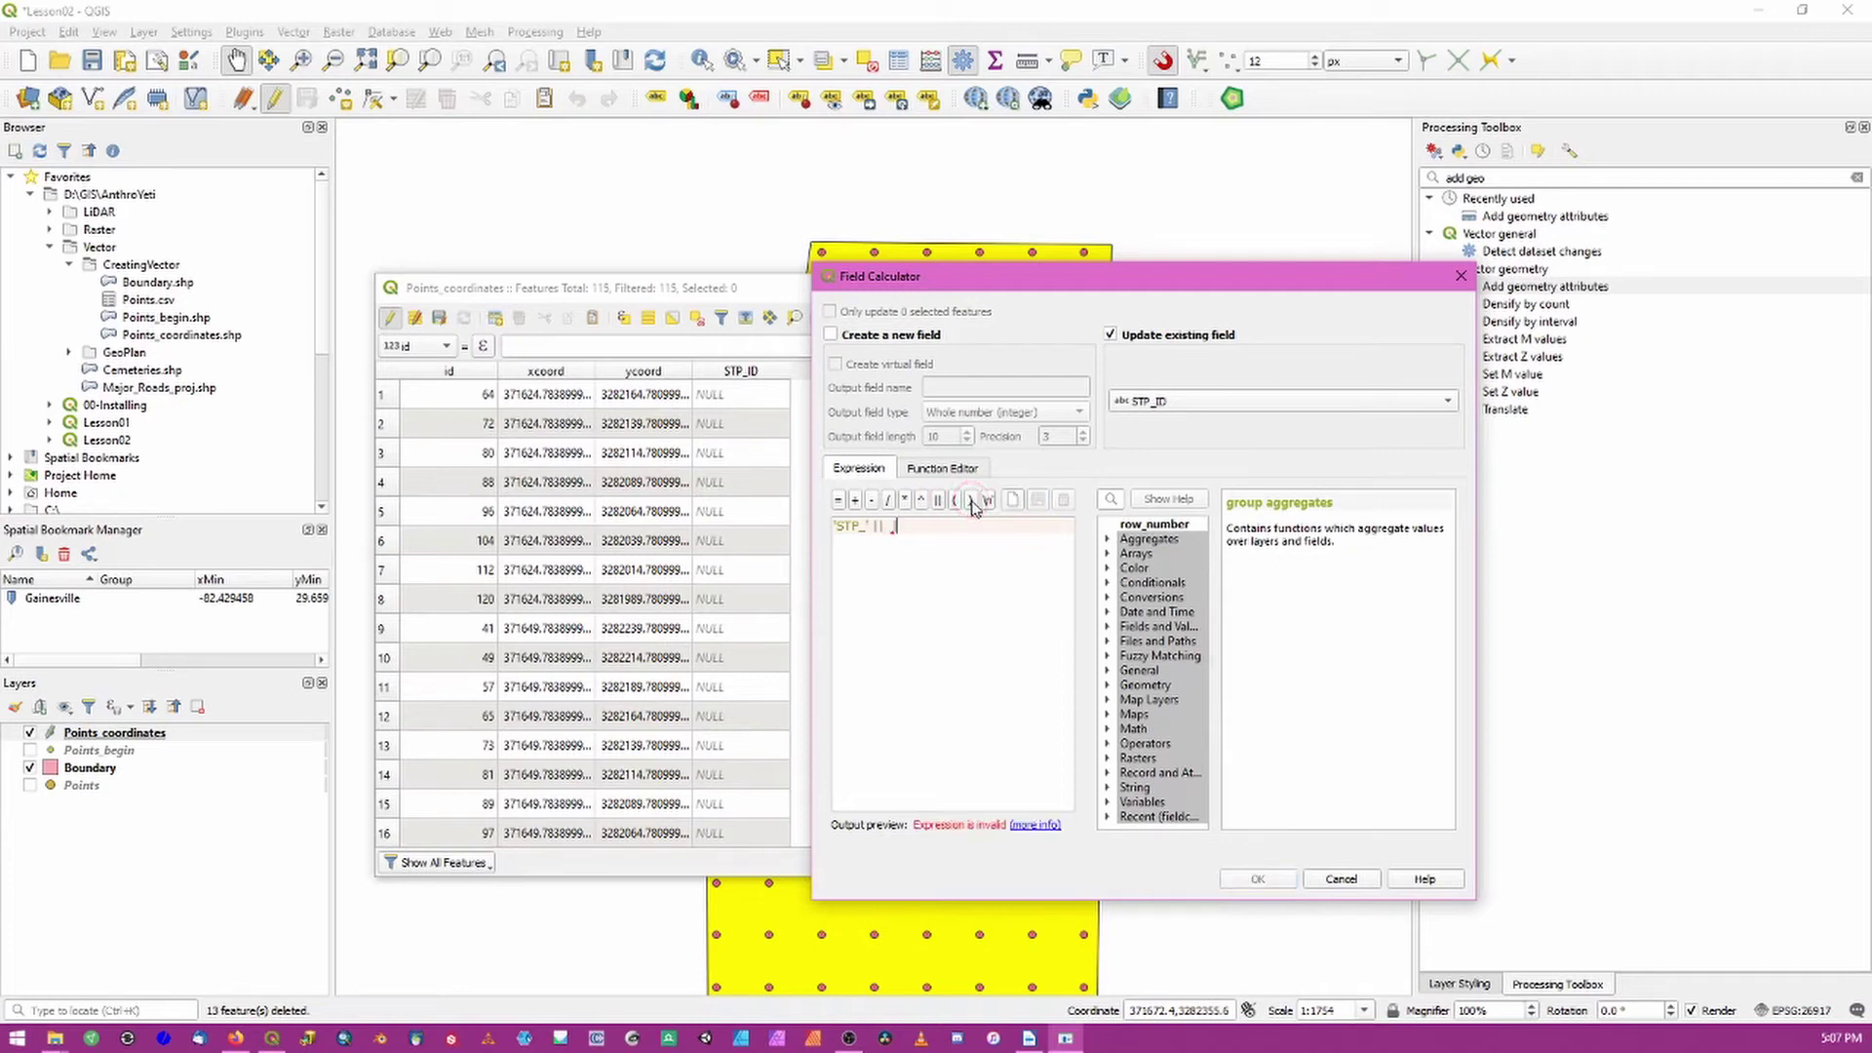
type("@row_number")
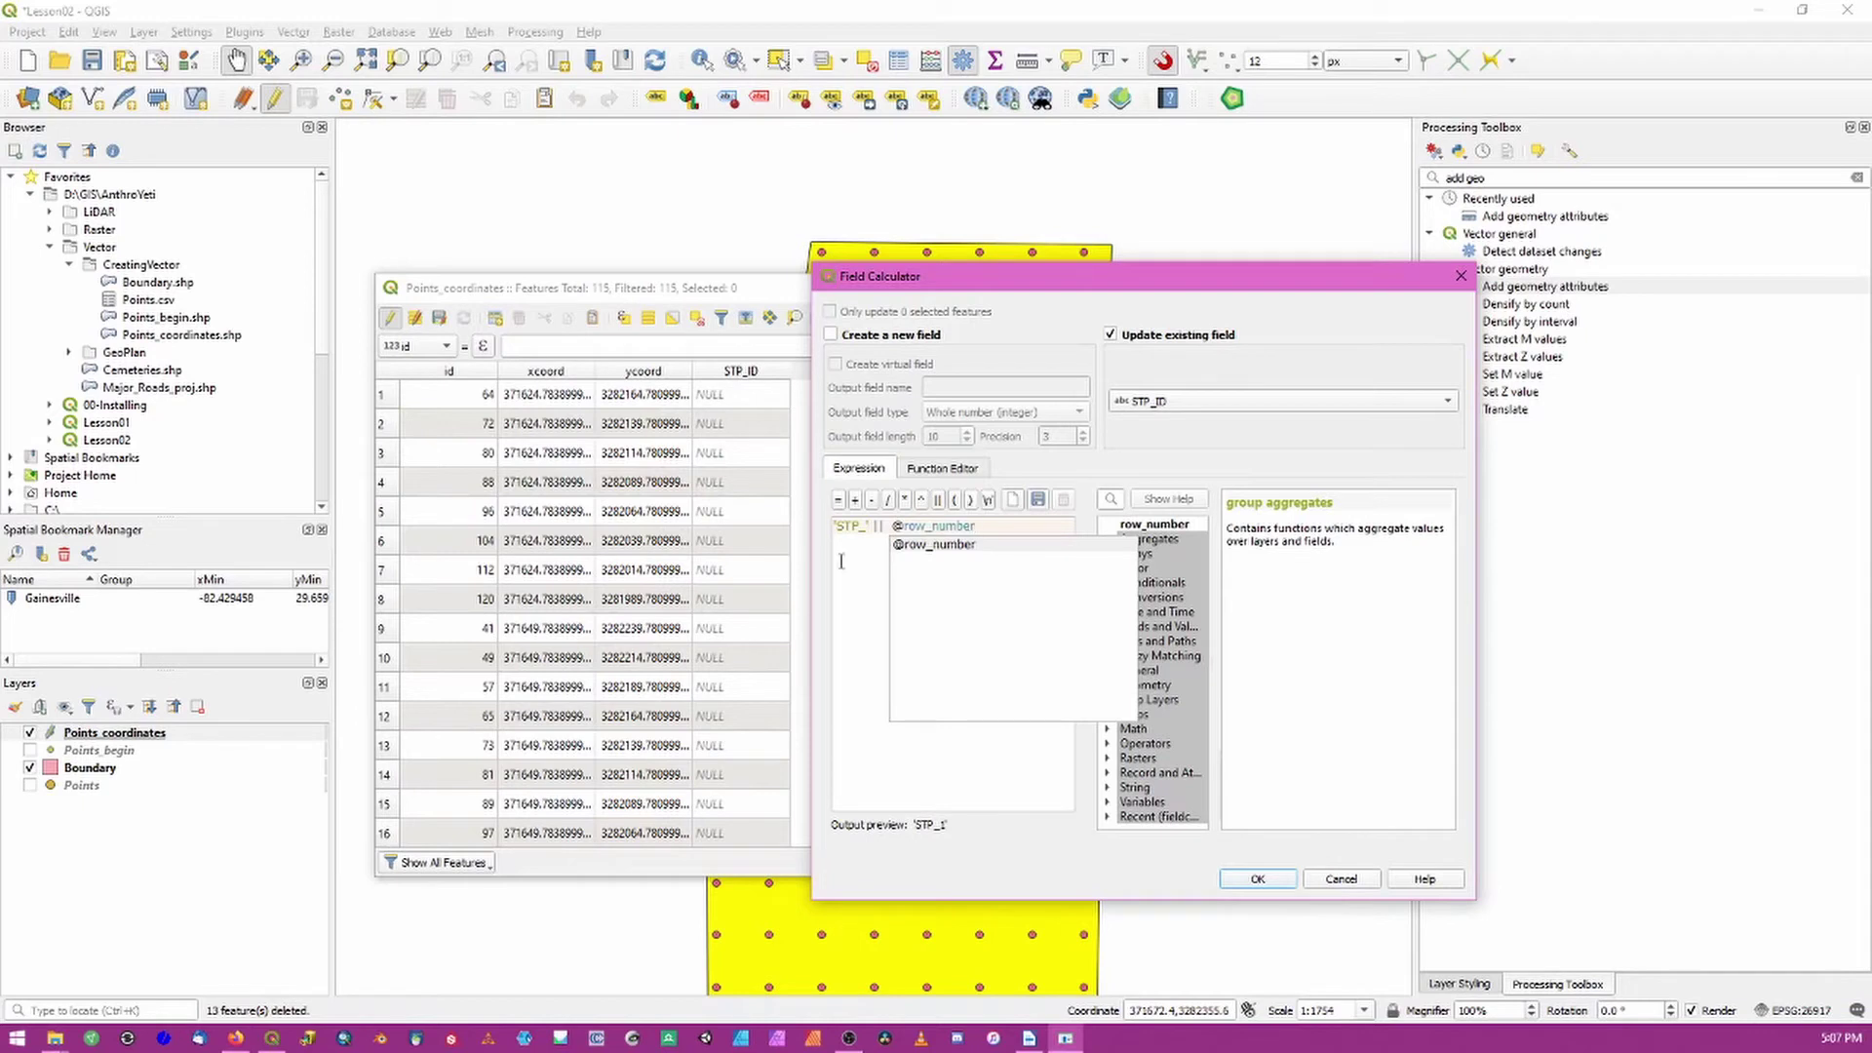
left_click_drag(1008, 526, 824, 534)
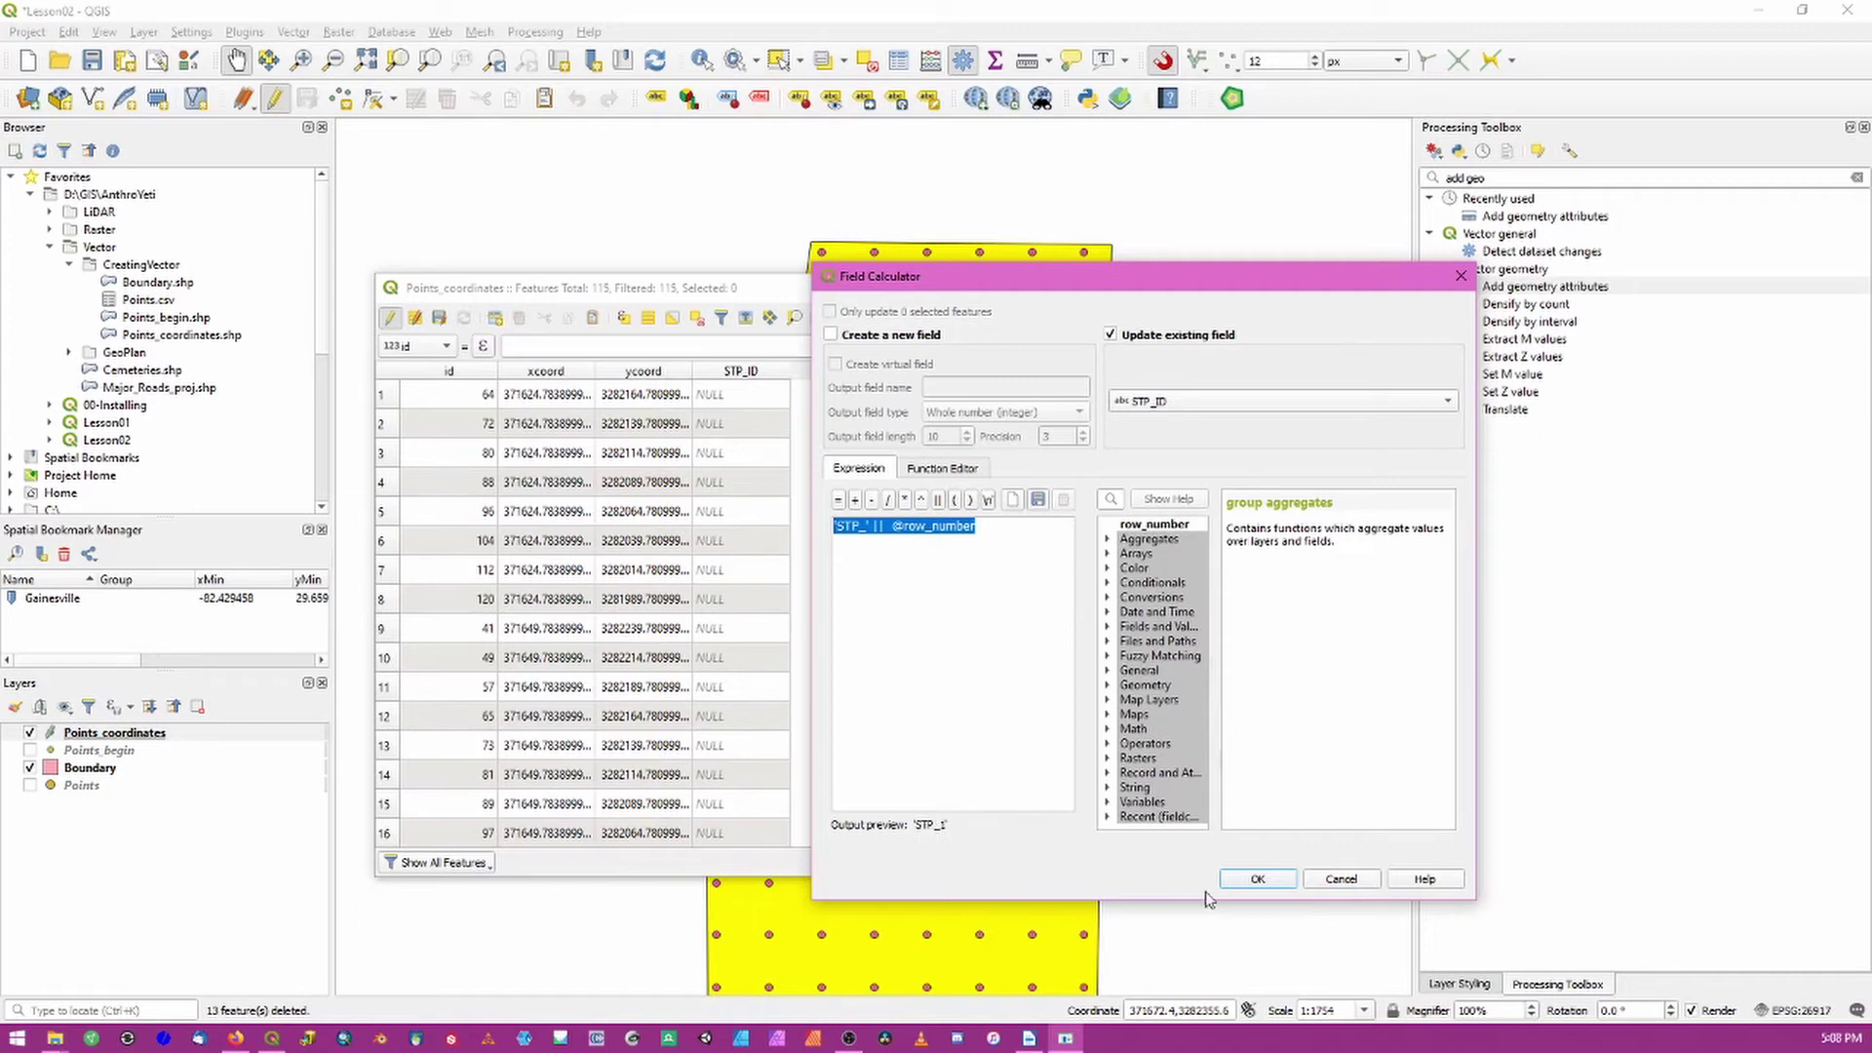
left_click(1261, 878)
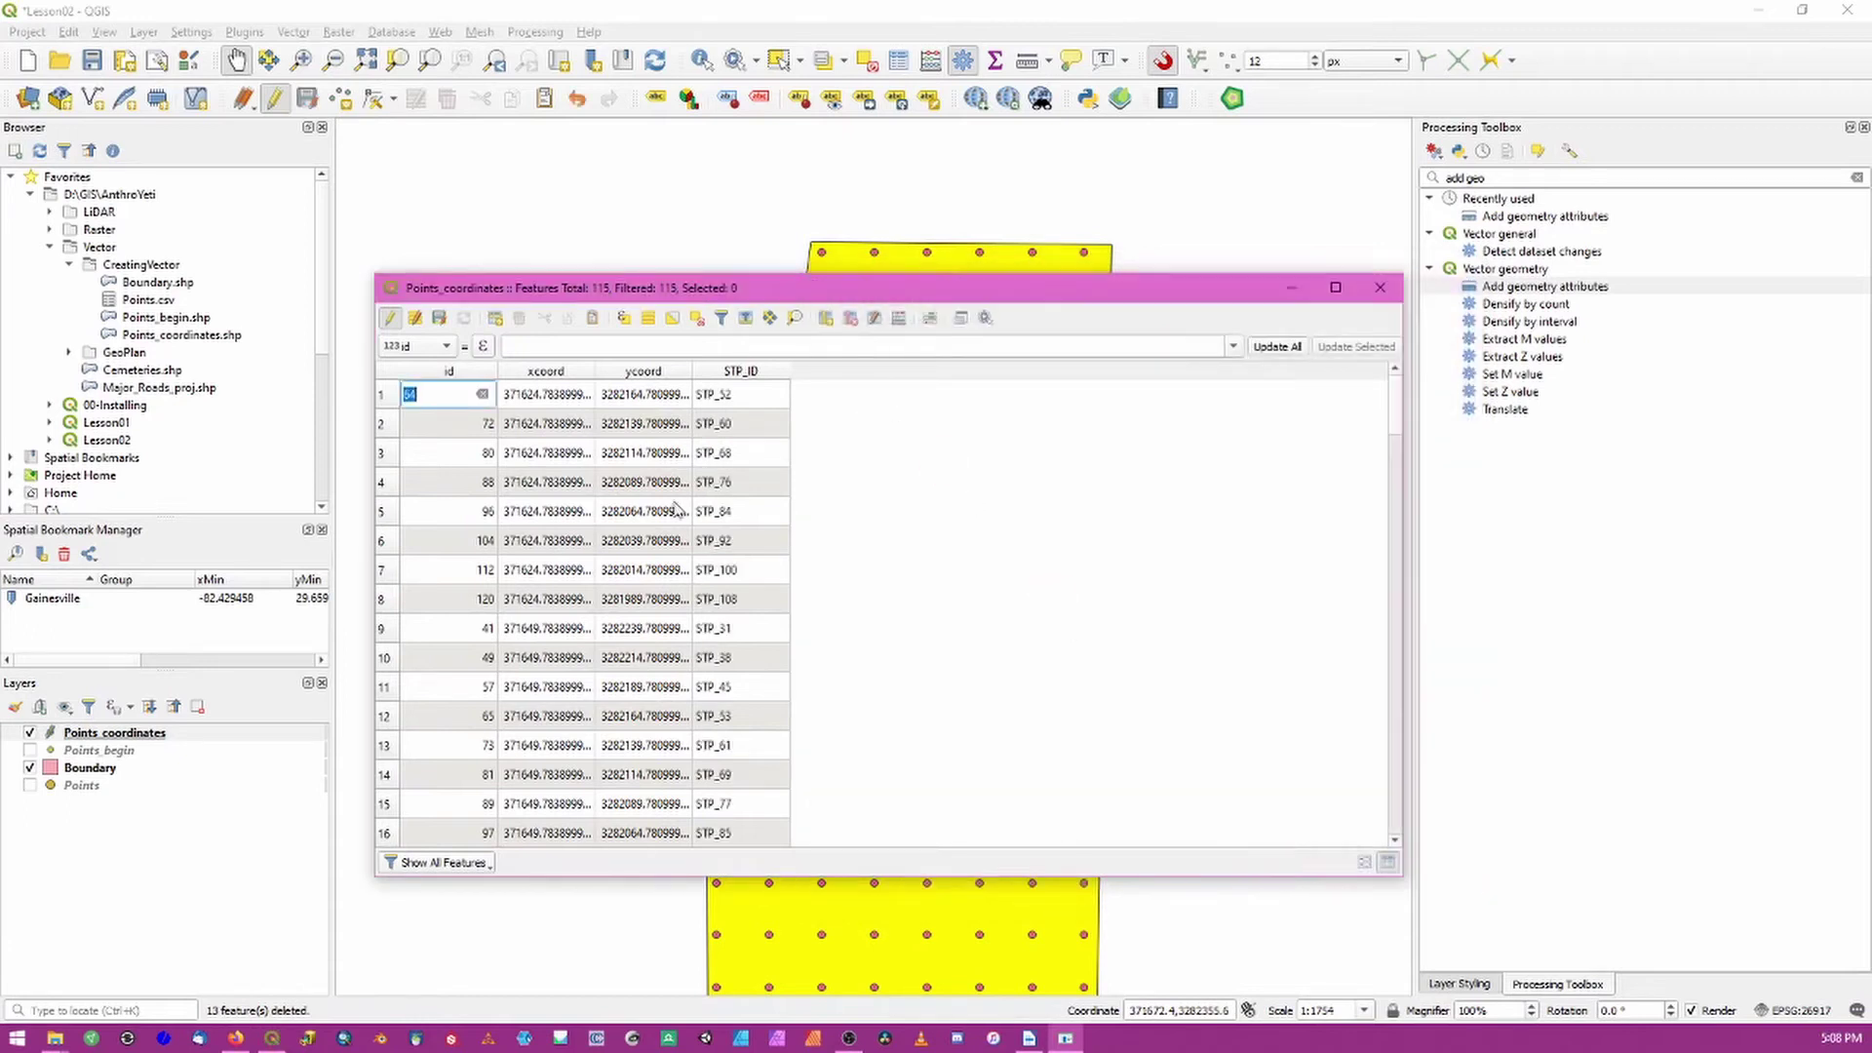
Step: Sort the attribute table by STP_ID in ascending order, close it, save the layer edits and end the editing session
left_click(746, 371)
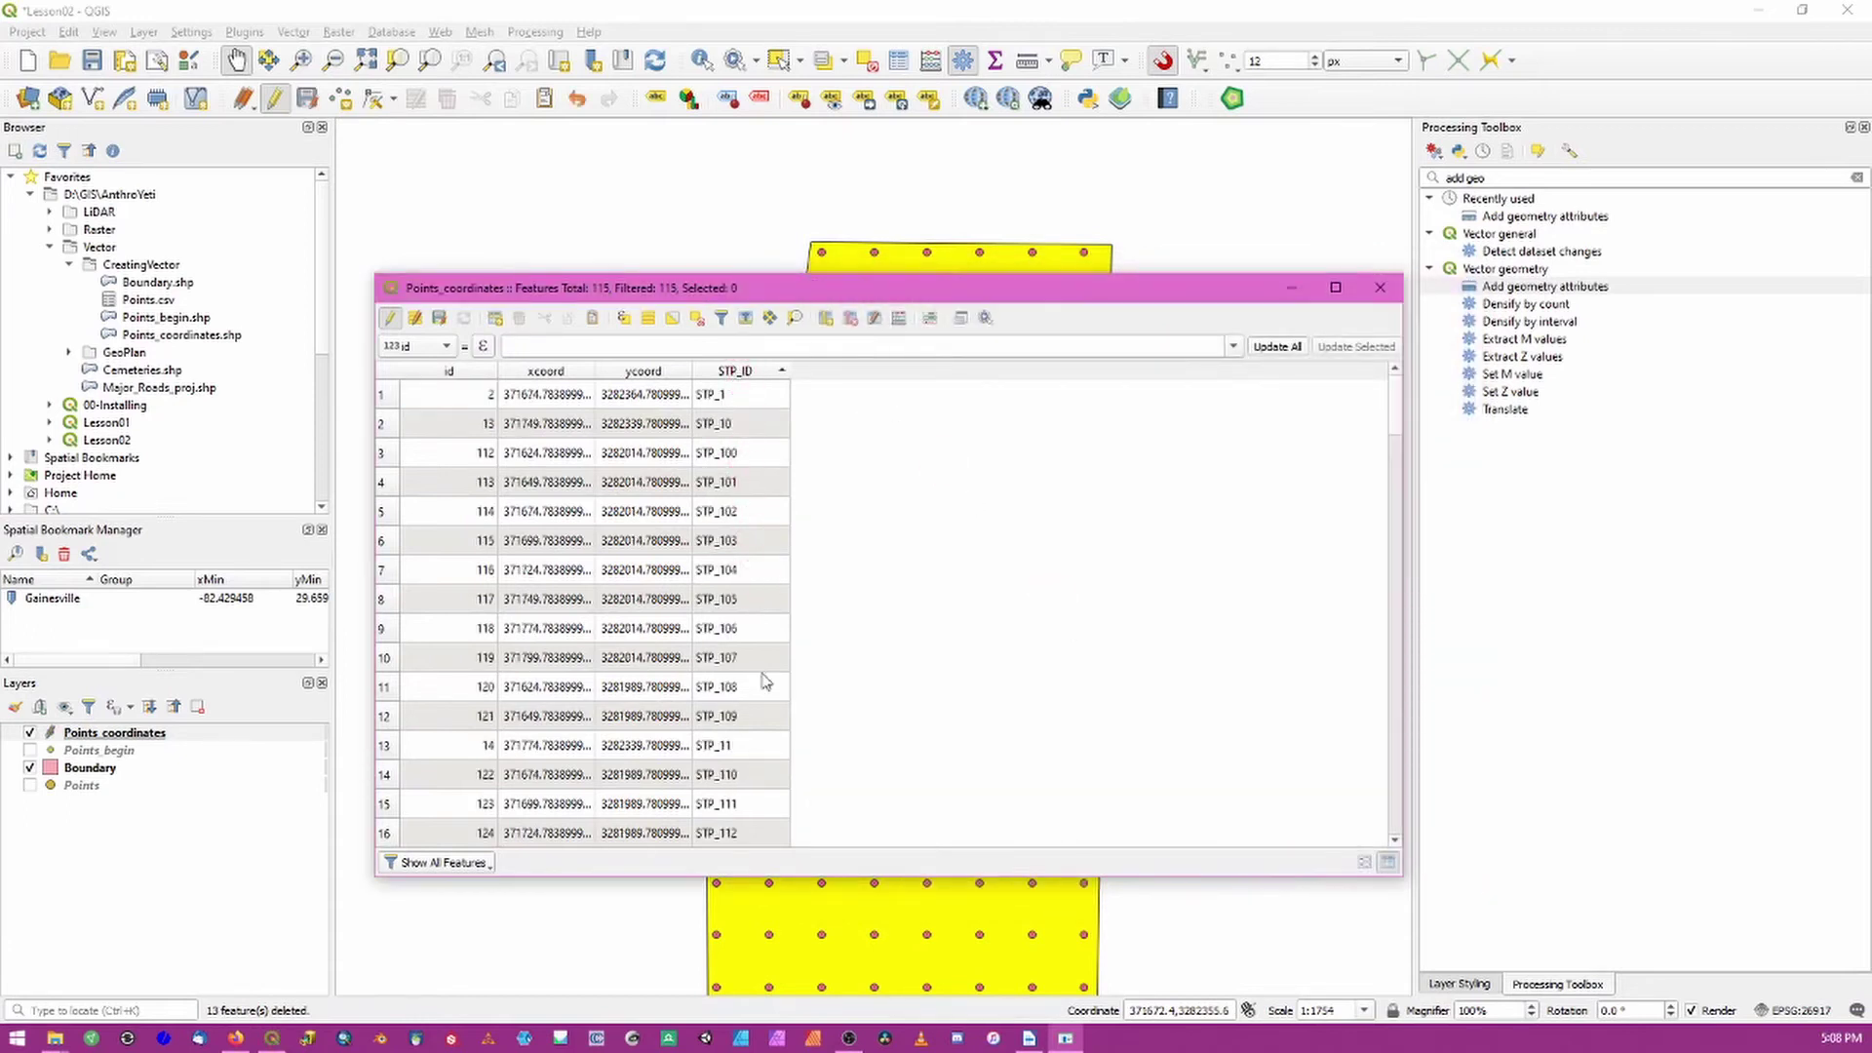
left_click(1380, 289)
left_click(308, 97)
left_click(275, 98)
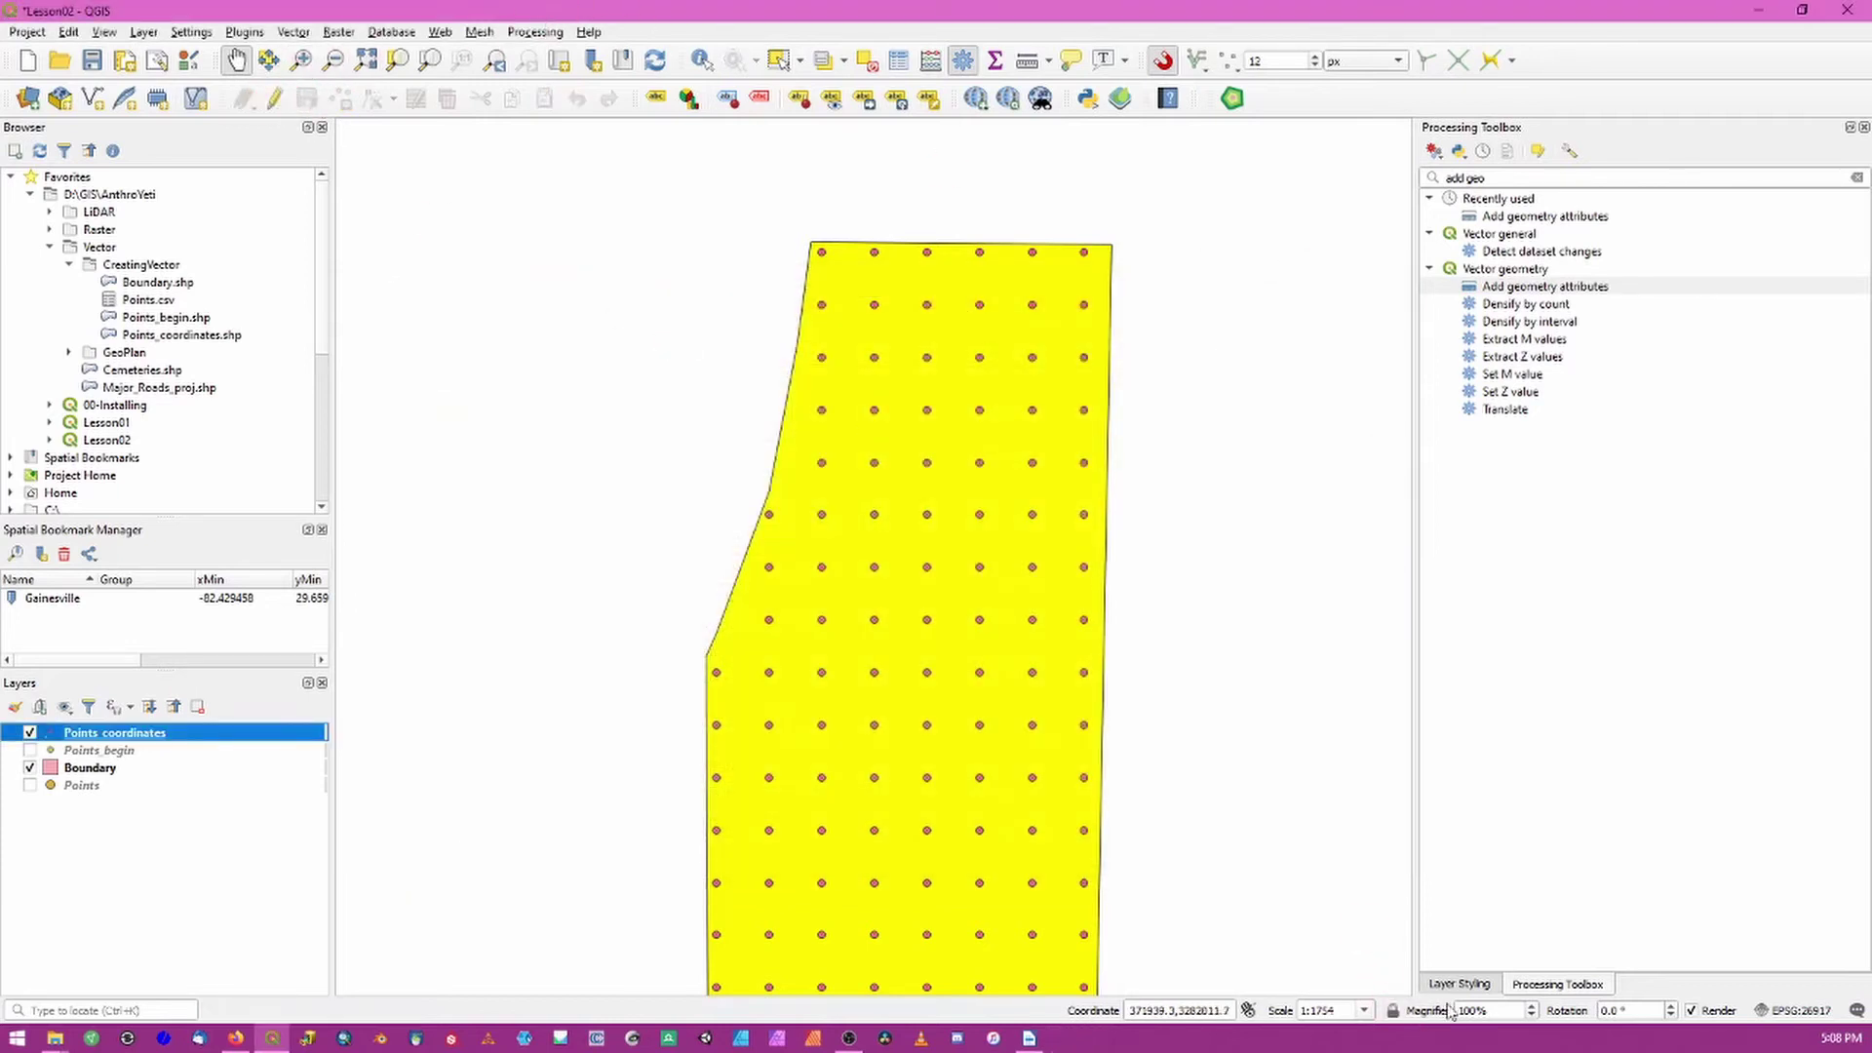
Step: Label the Points_coordinates layer with single labels from the STP_ID field and draw a text buffer around them
left_click(1460, 984)
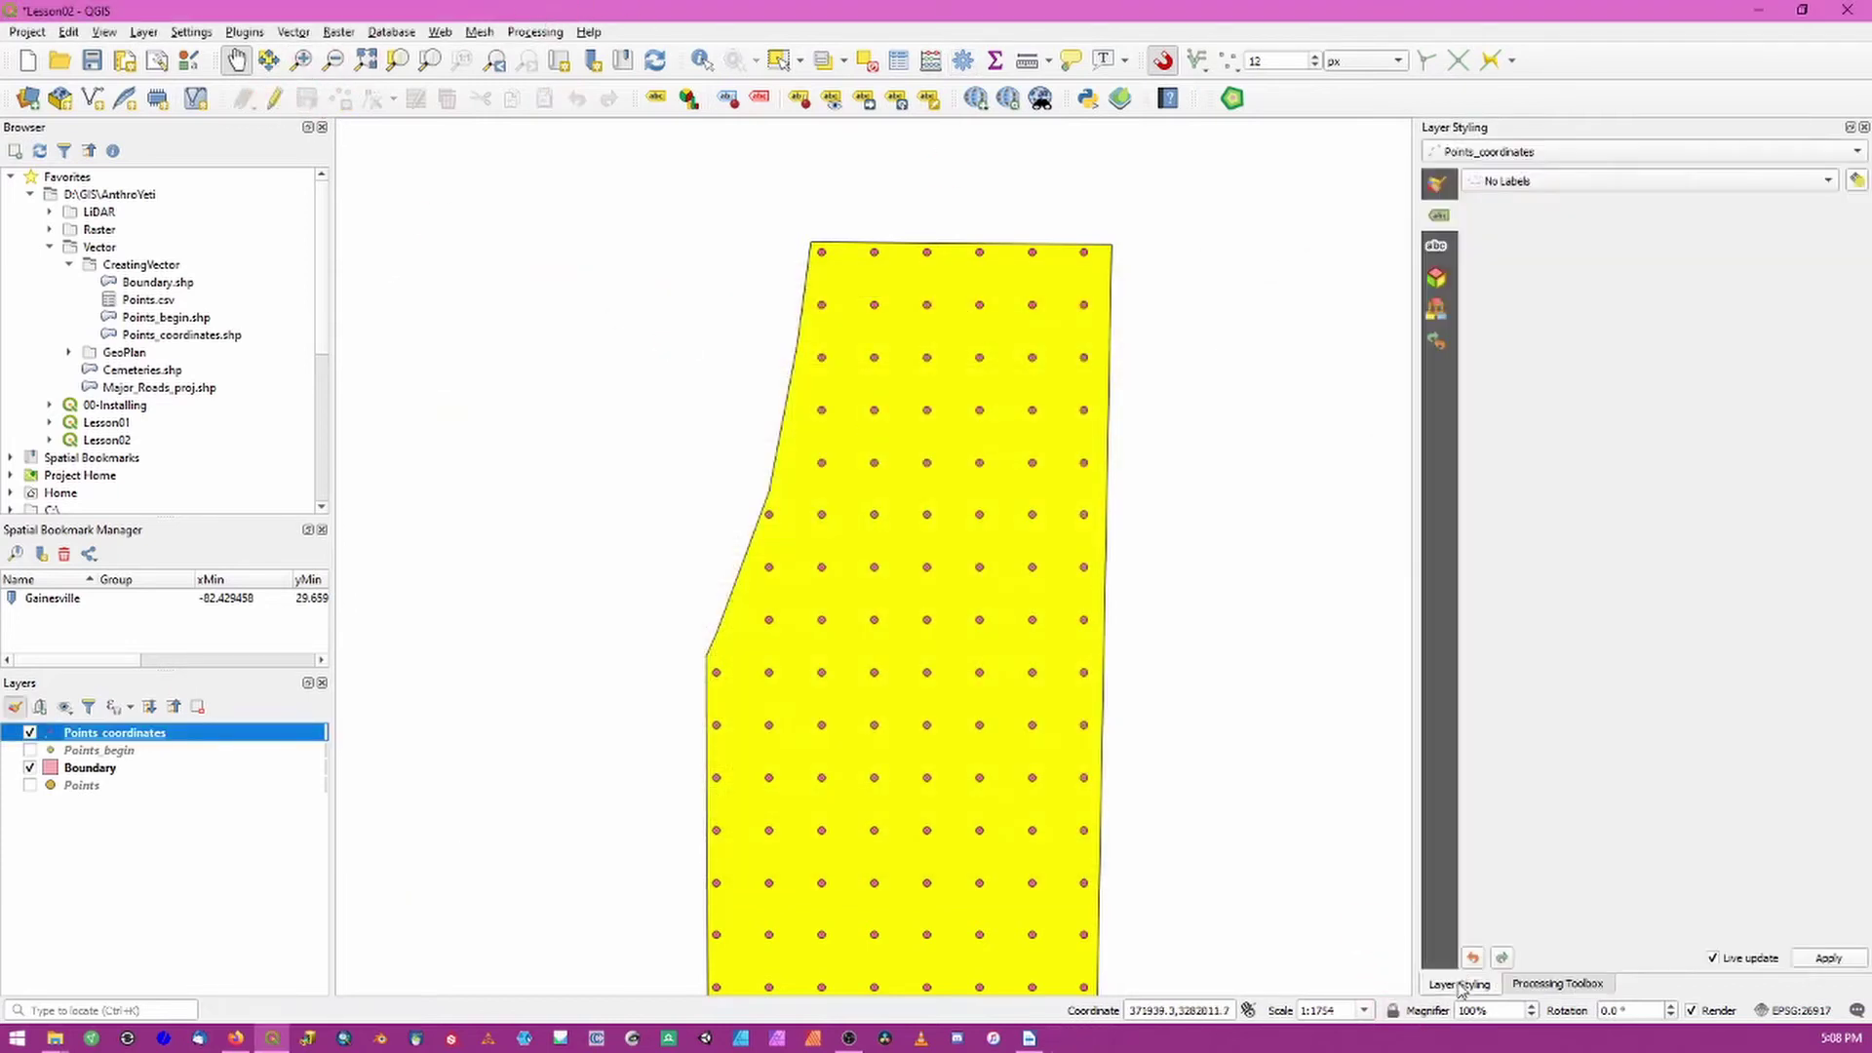
left_click(1516, 184)
left_click(1513, 197)
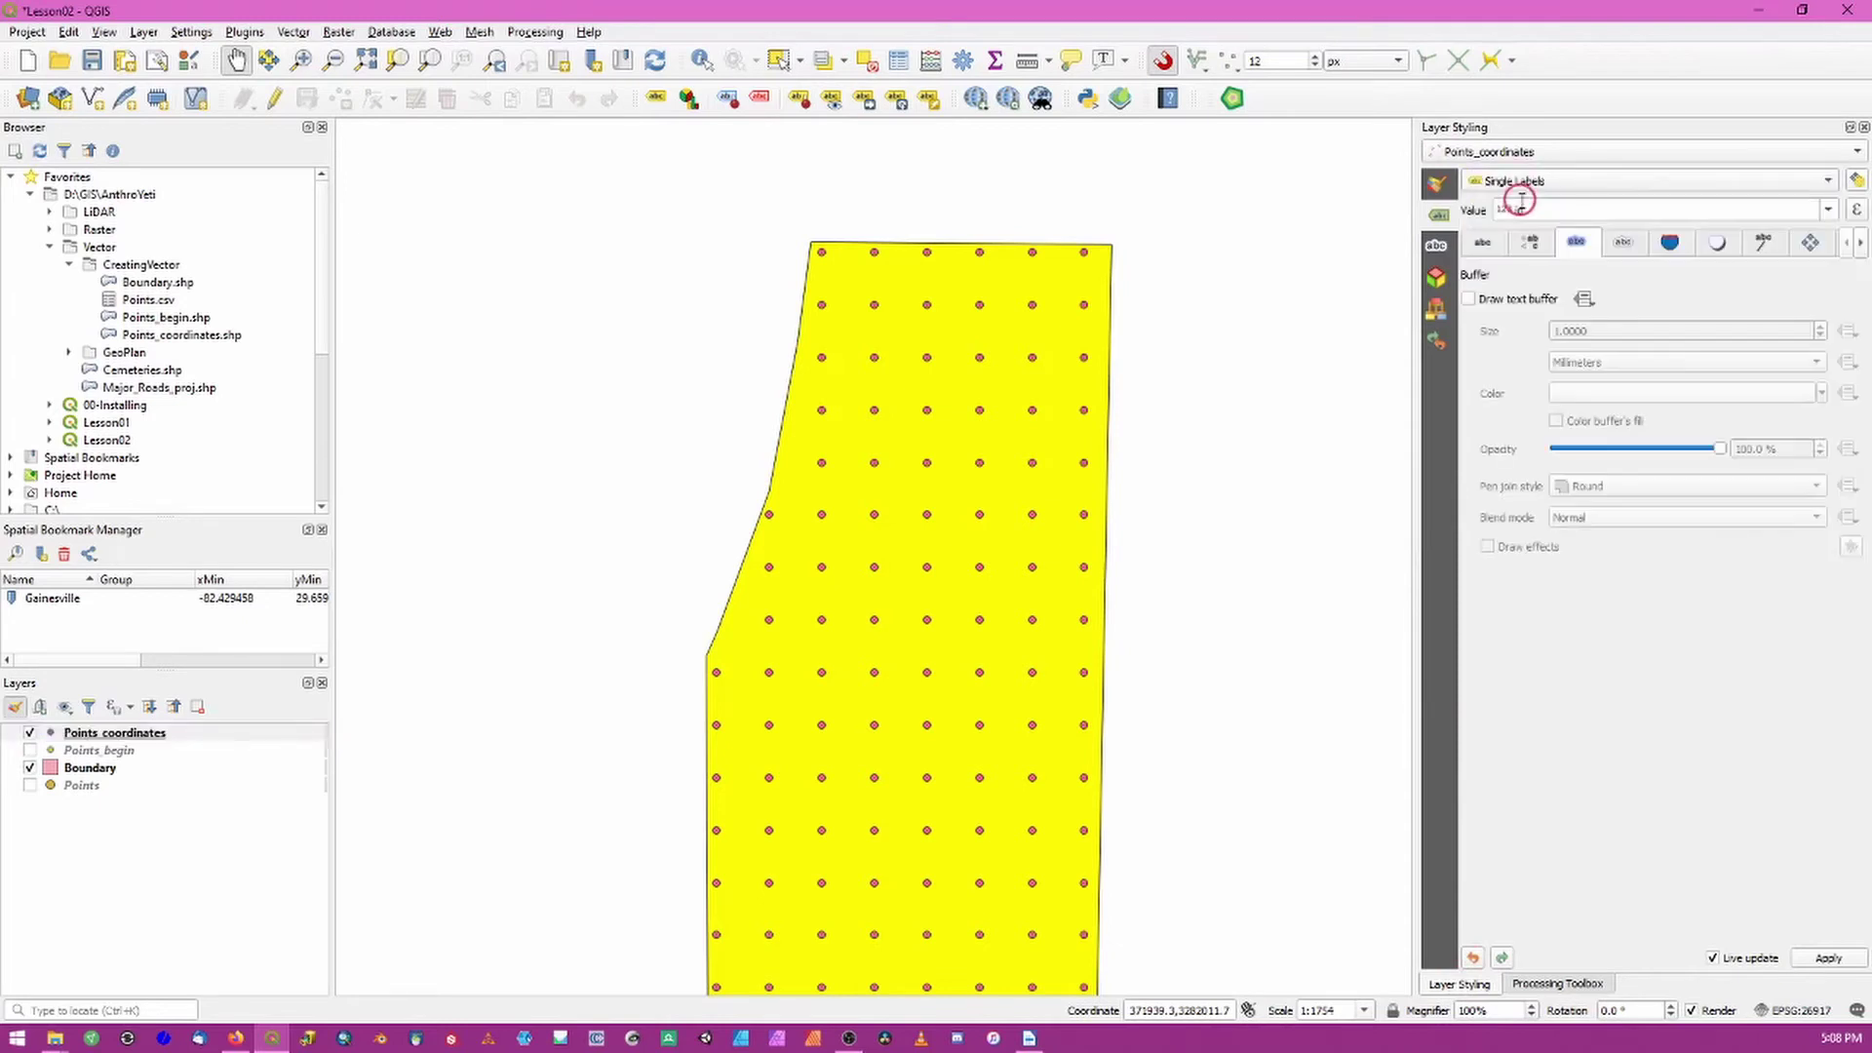
left_click(1826, 213)
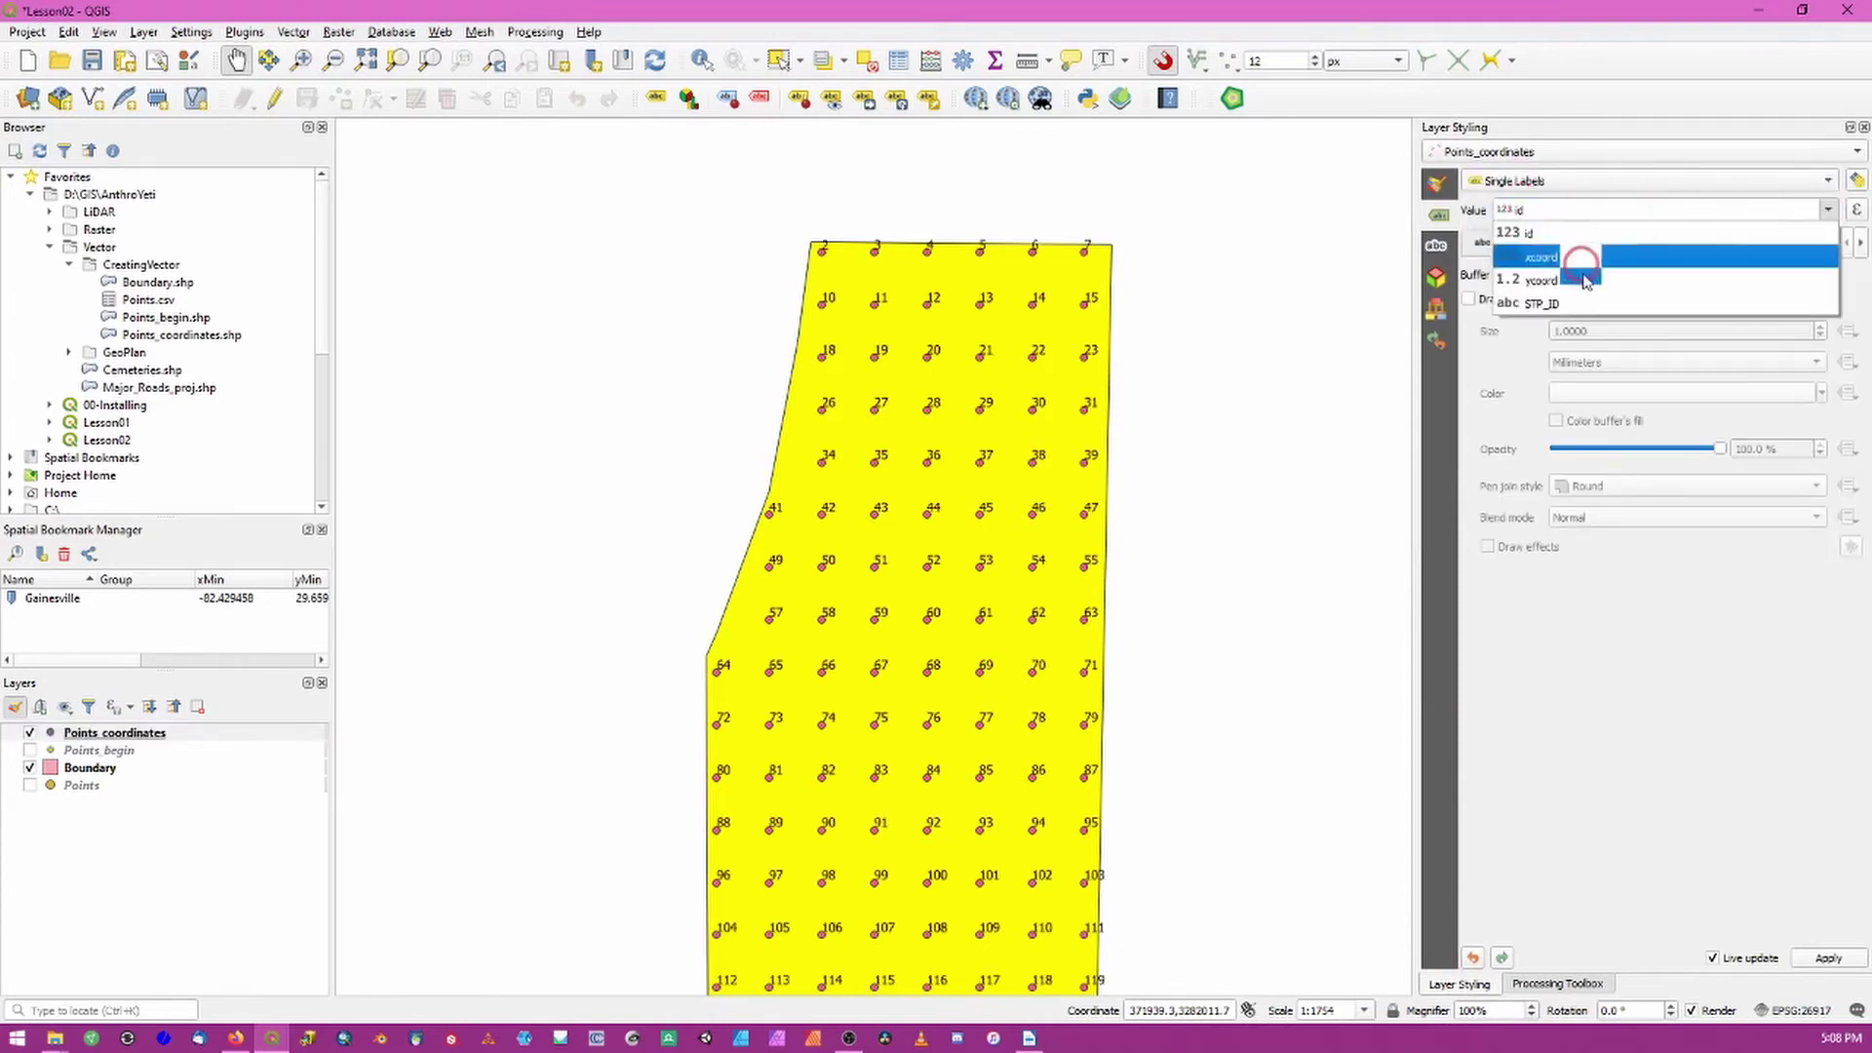
left_click(1586, 303)
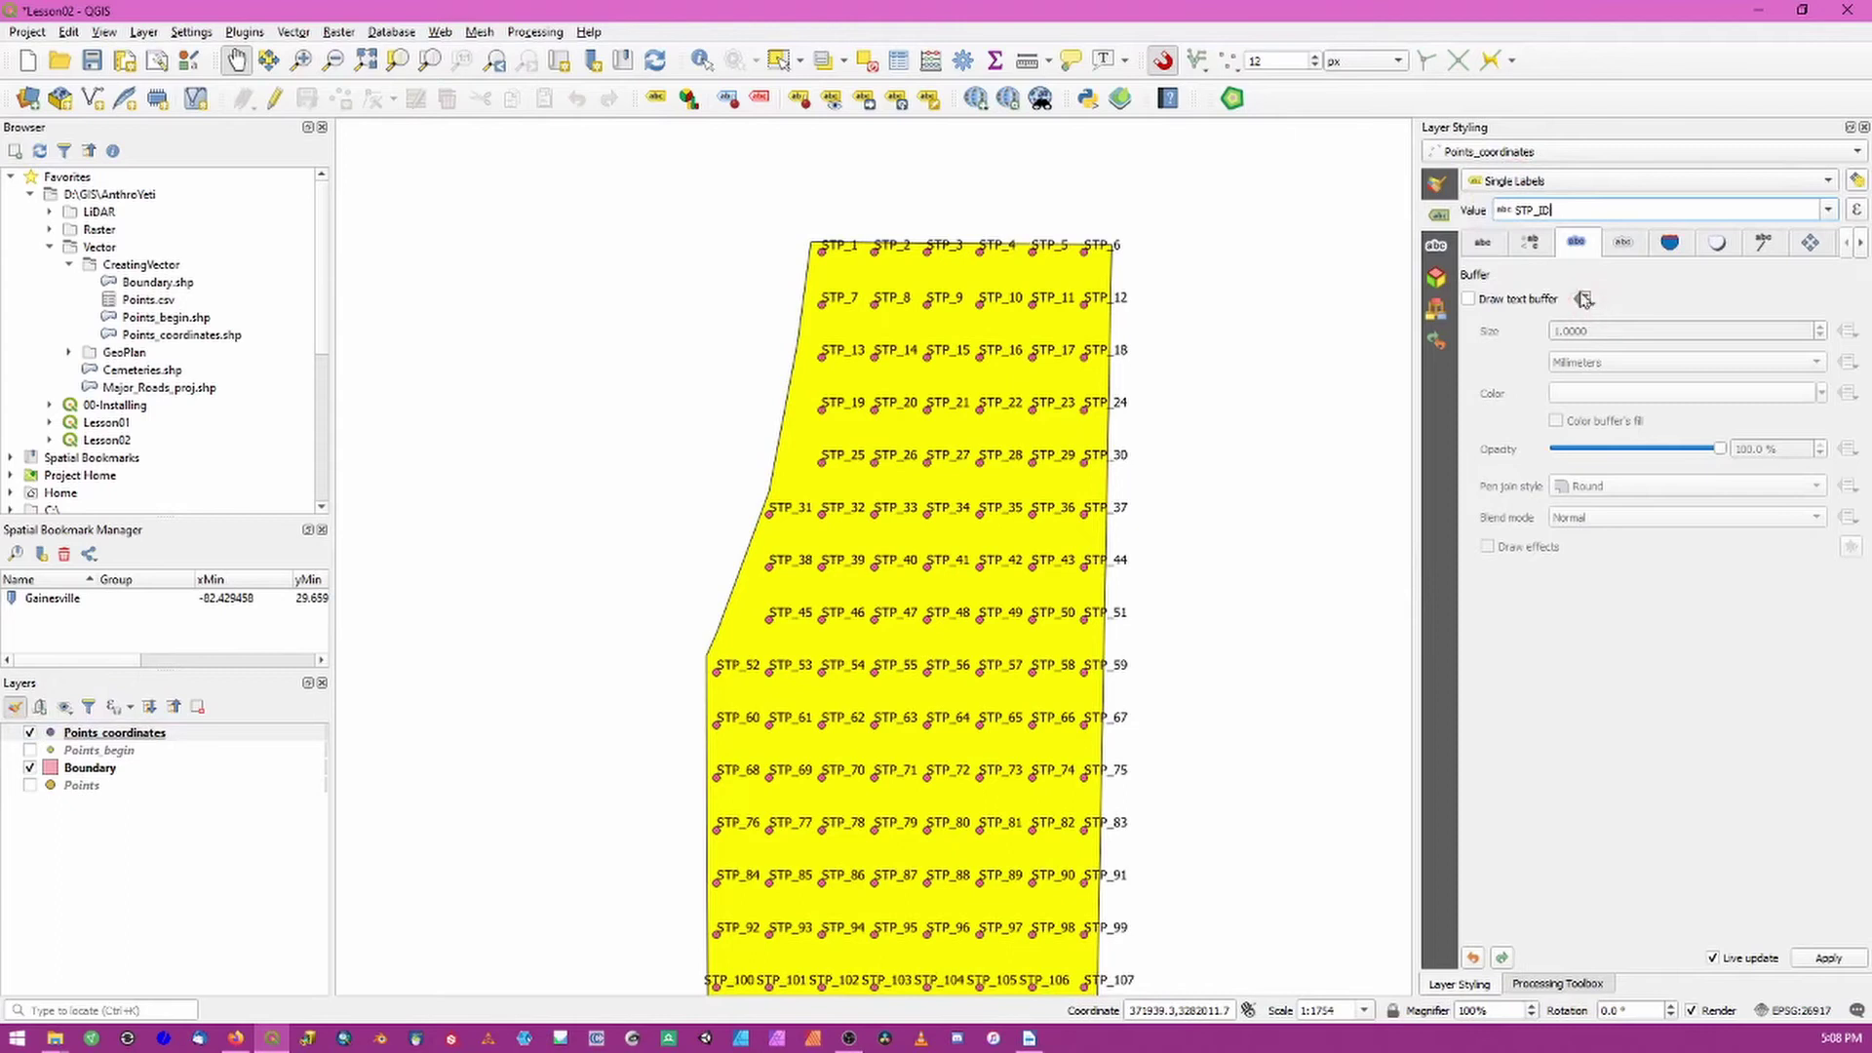
left_click(1472, 300)
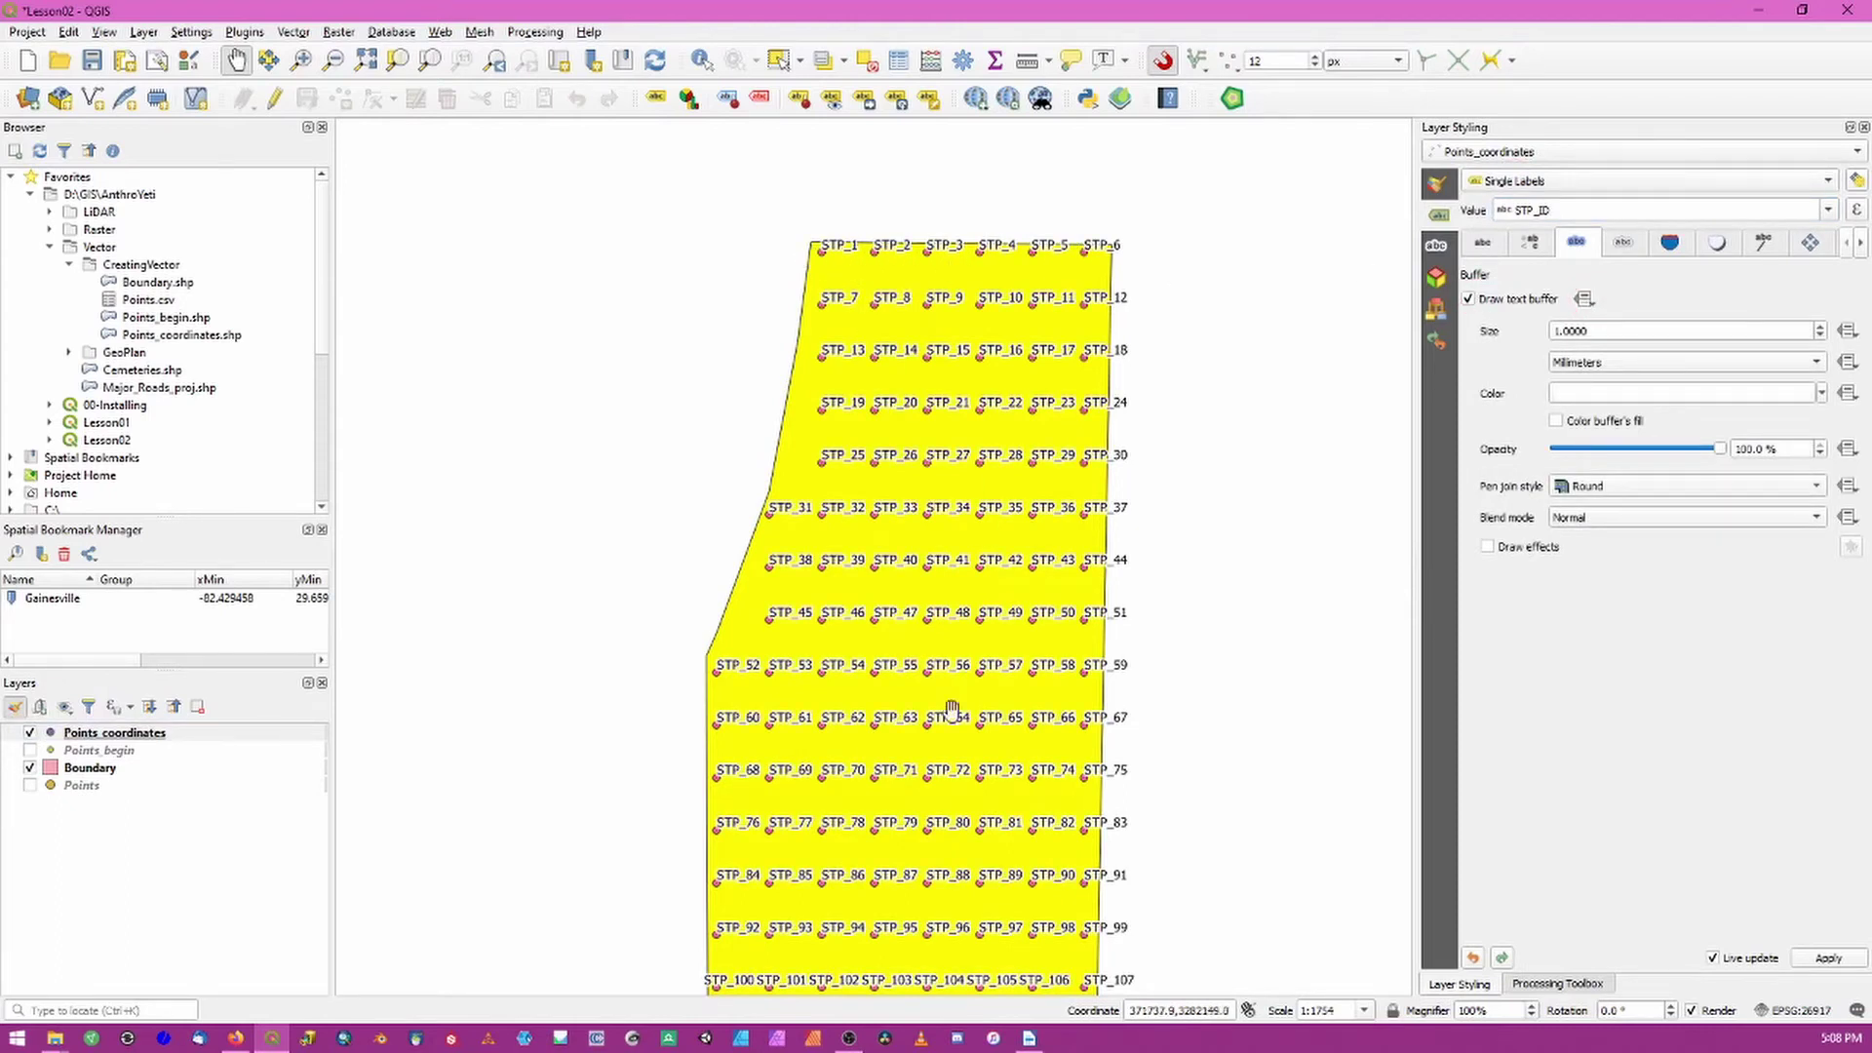
left_click_drag(913, 670, 829, 267)
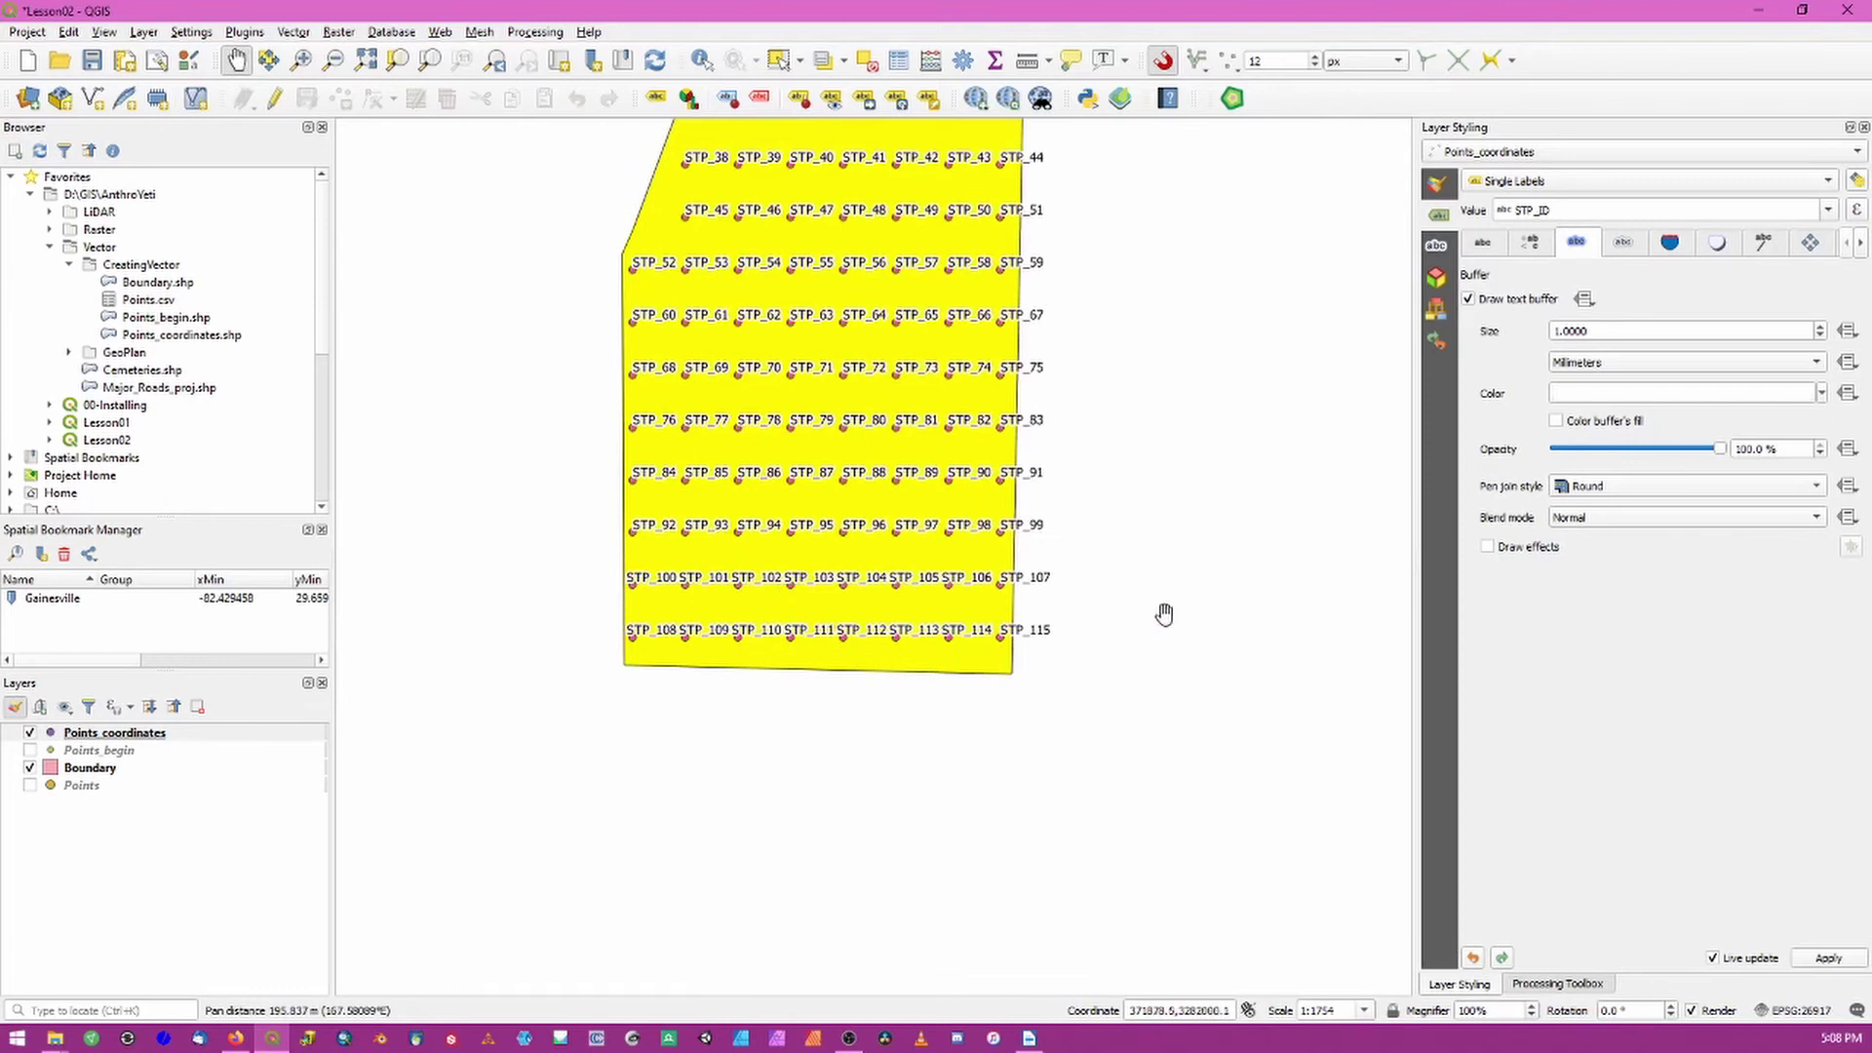
left_click_drag(1166, 618, 1157, 765)
left_click_drag(1140, 507, 1149, 536)
left_click_drag(1136, 447, 1161, 530)
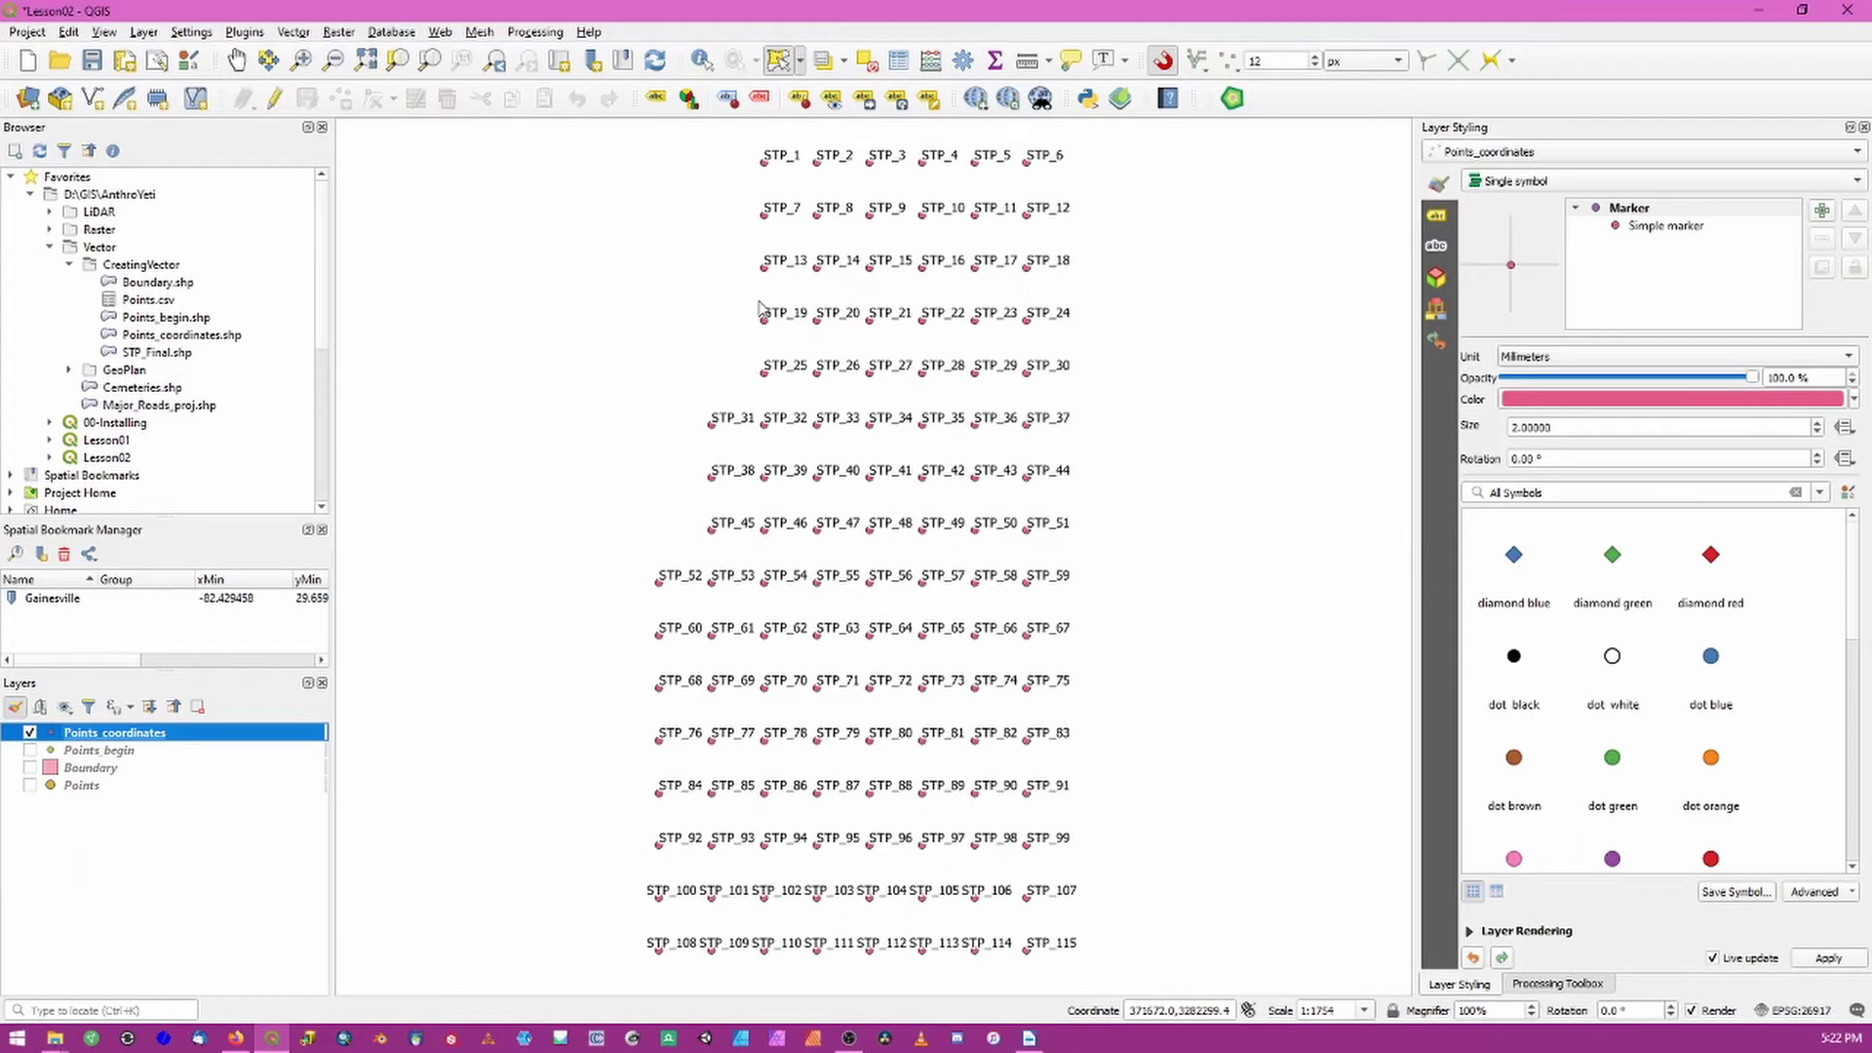
Step: Start adding a delimited text layer and choose STP_Results.csv from the CreatingVector folder as its source file
left_click(143, 32)
mouse_move(184, 97)
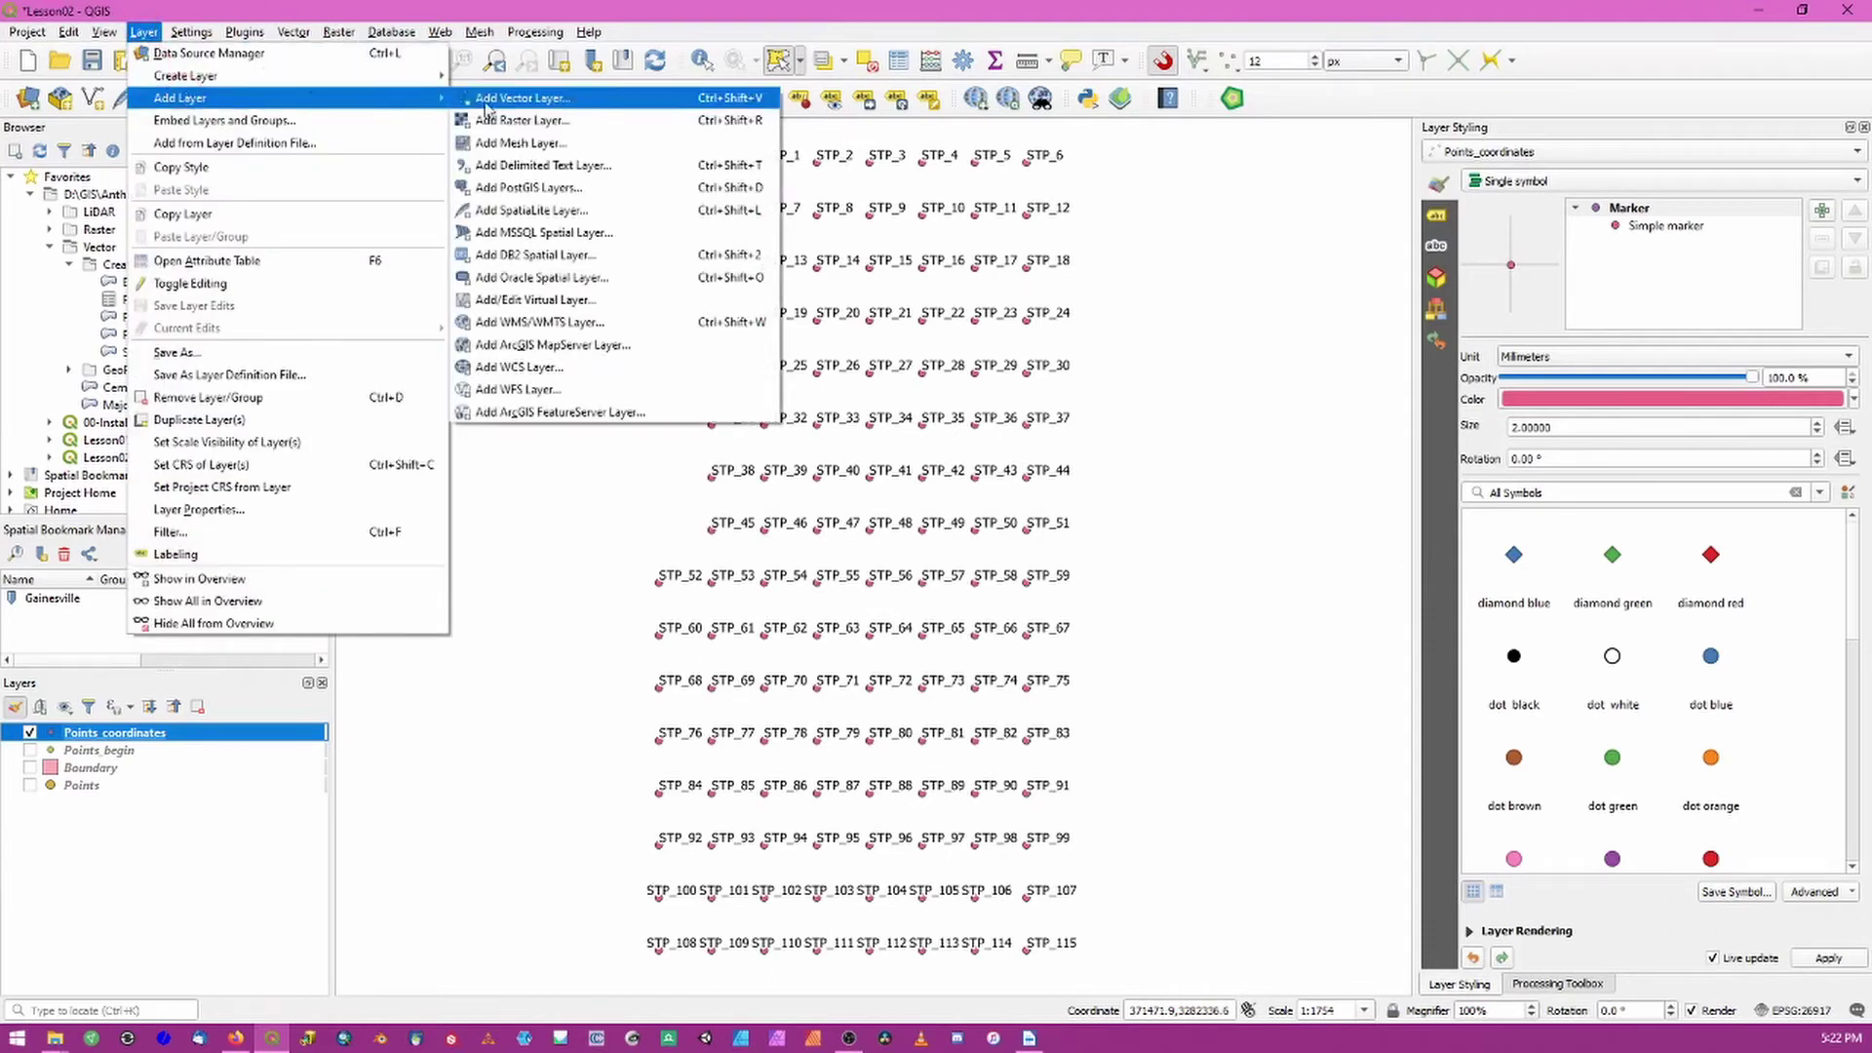
left_click(575, 166)
left_click(1226, 252)
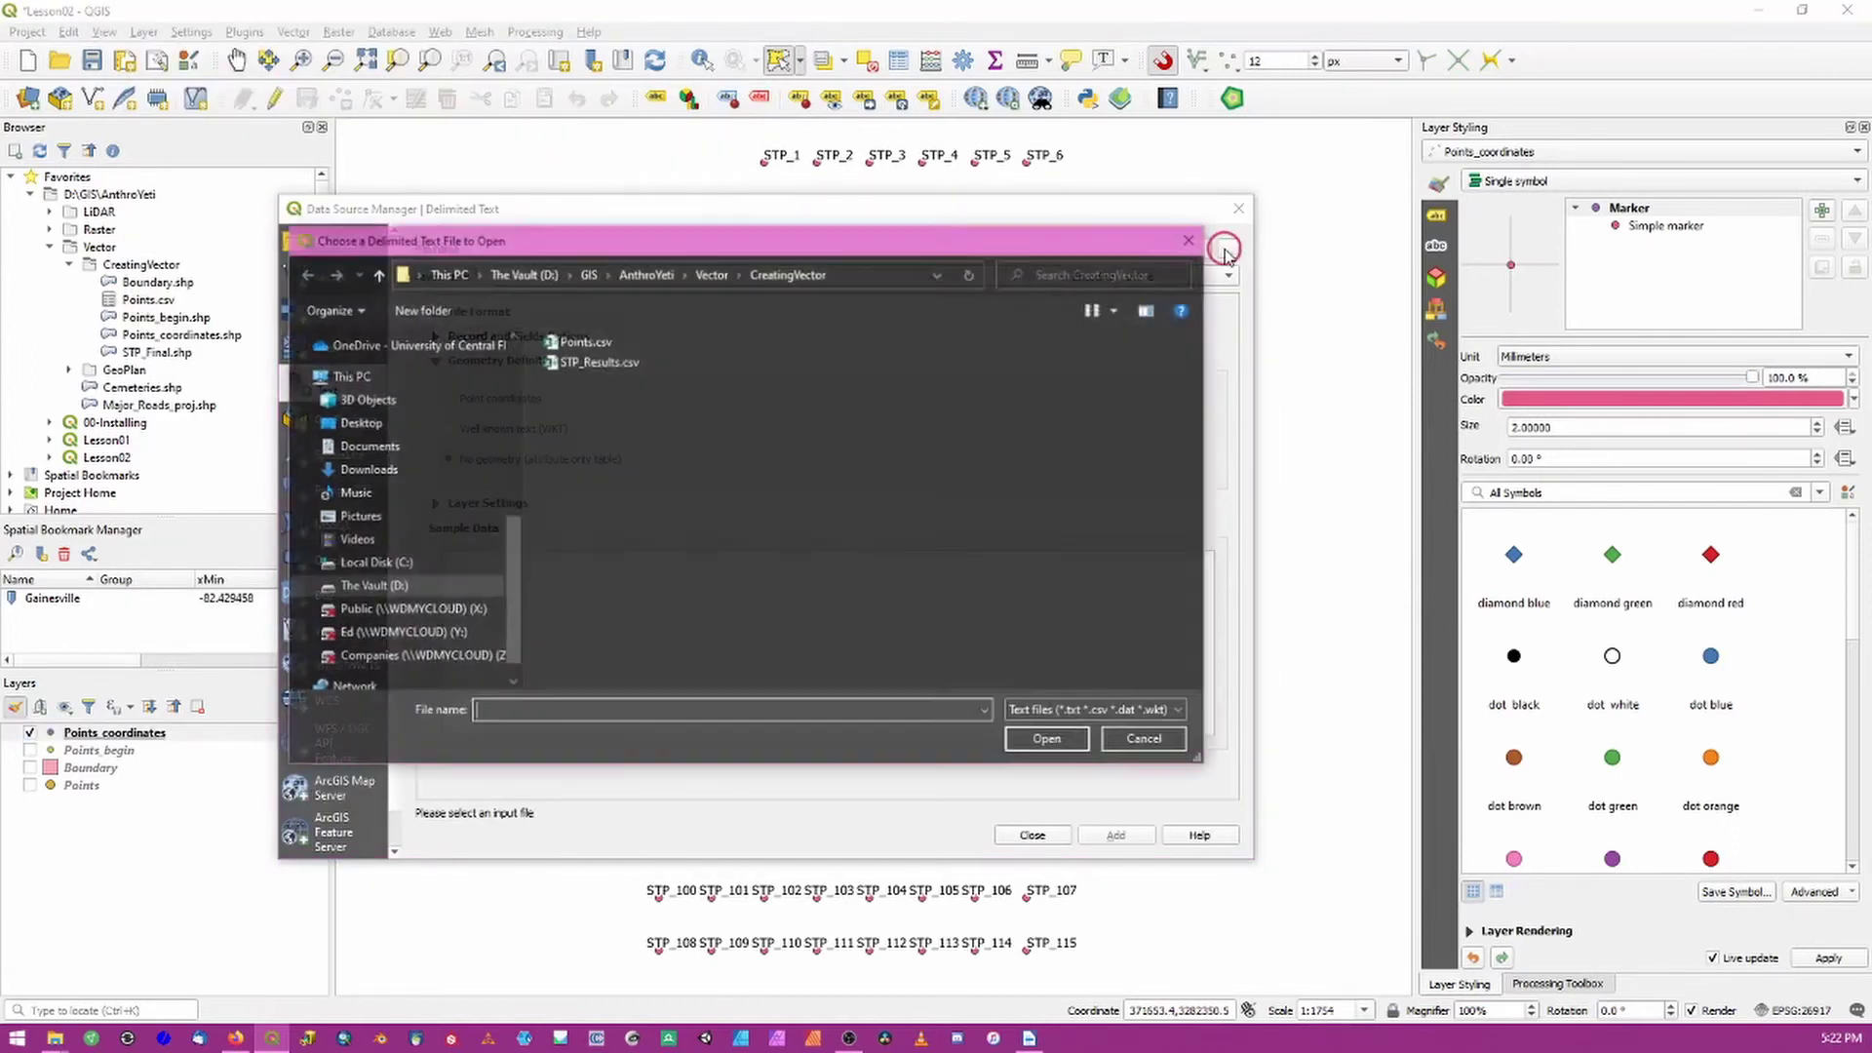
left_click(612, 367)
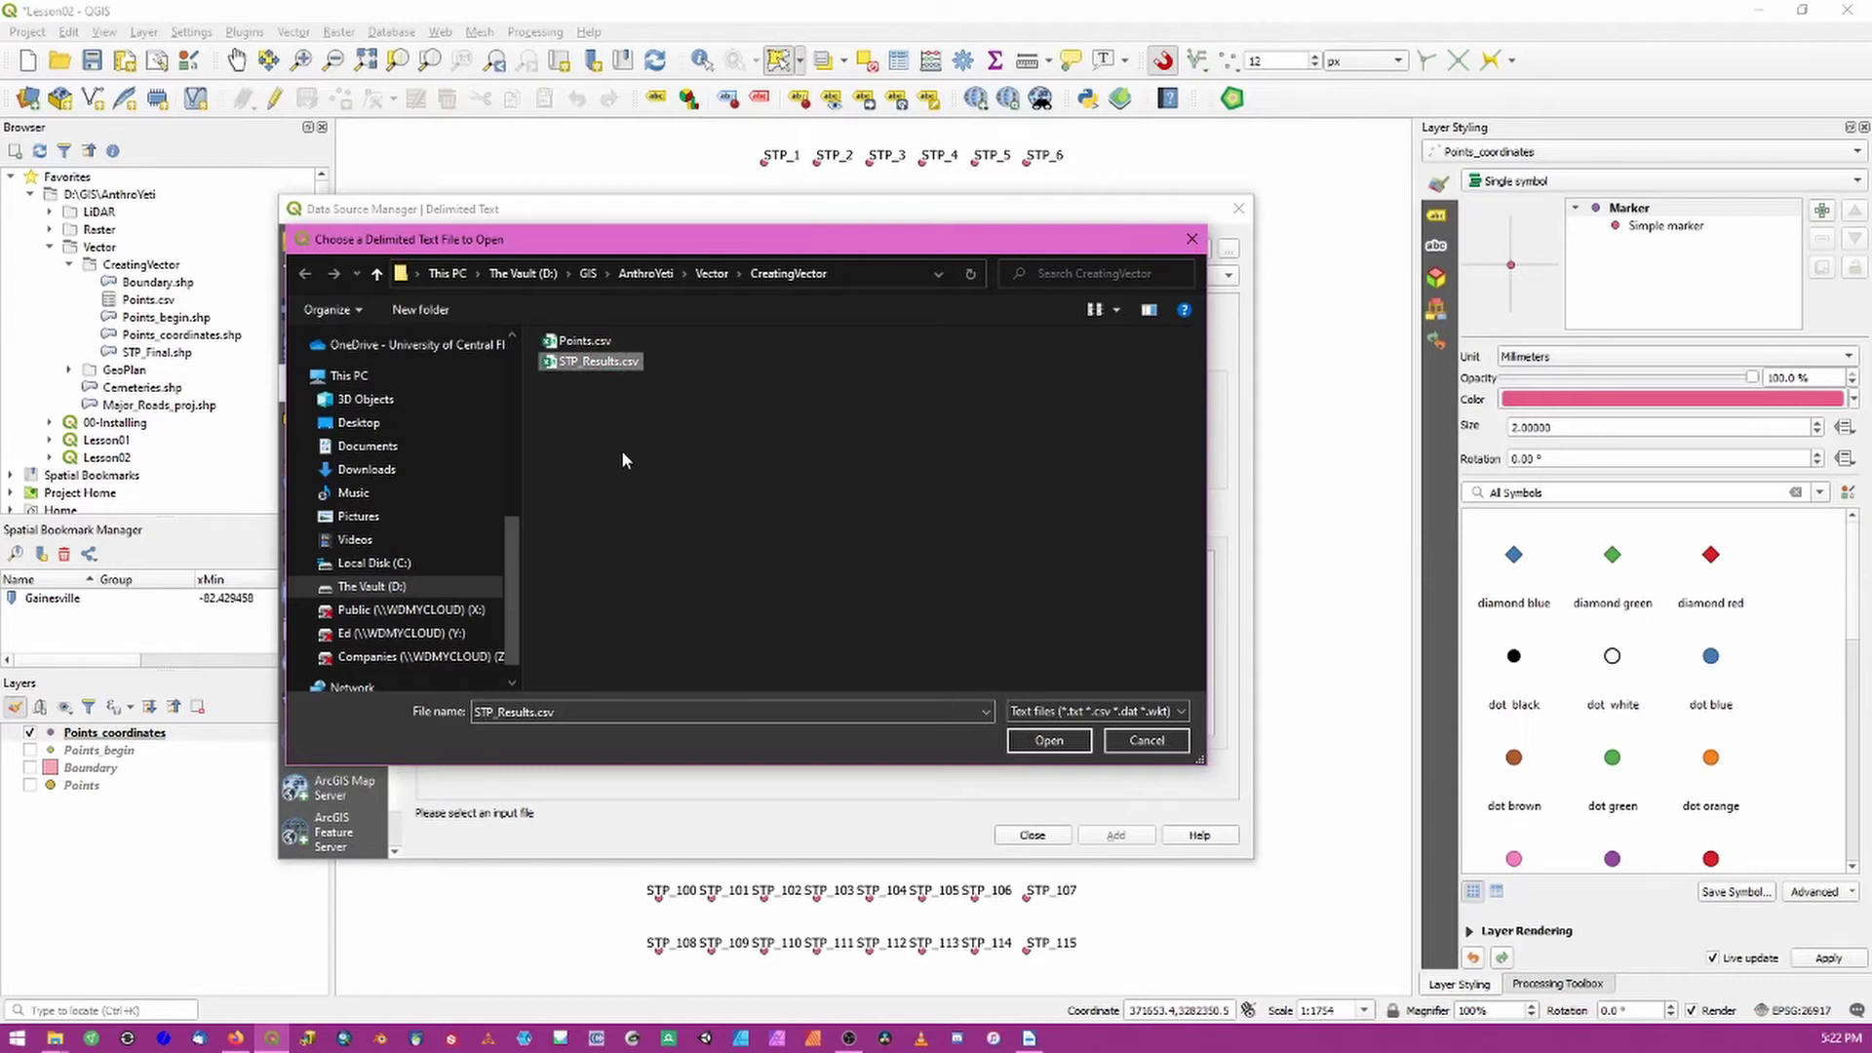
left_click(1029, 738)
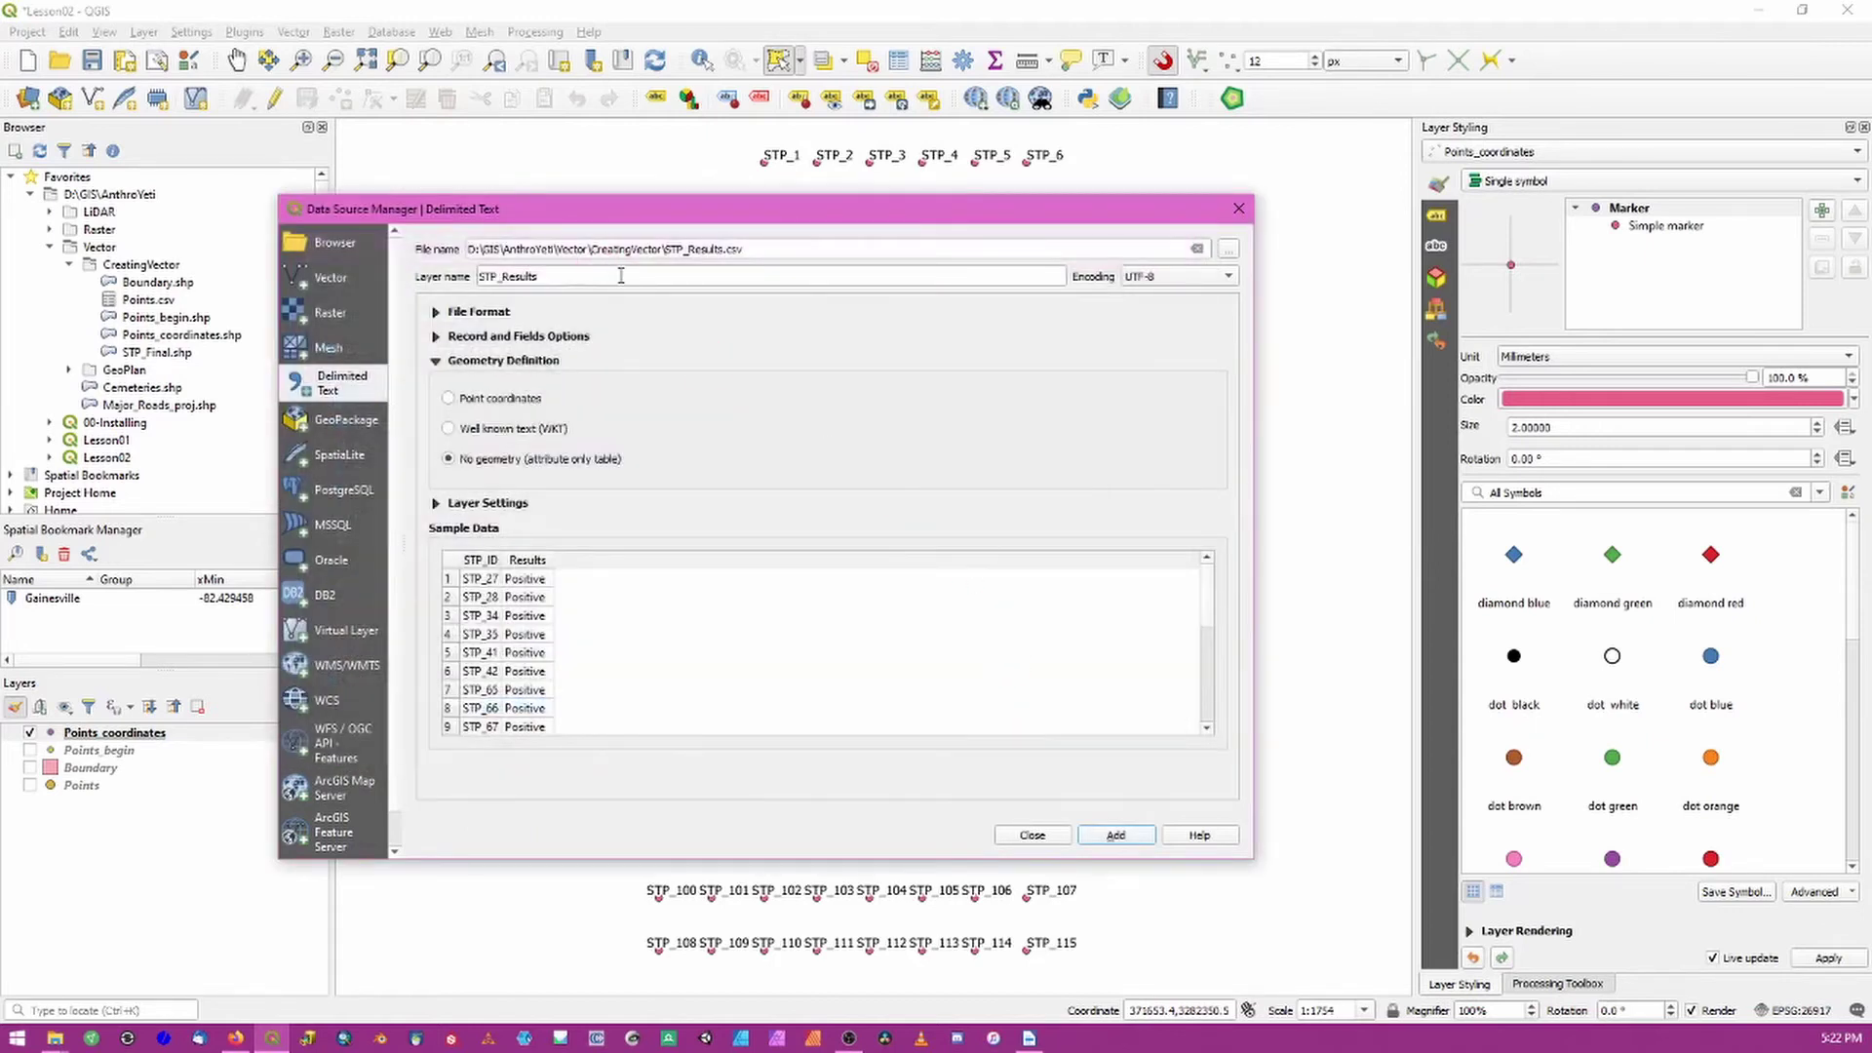
Step: Review the file format, record and geometry options for STP_Results, leaving the geometry definition at No geometry (attribute only table)
left_click(436, 314)
left_click(434, 317)
left_click(436, 336)
left_click(436, 337)
left_click(448, 399)
left_click(449, 436)
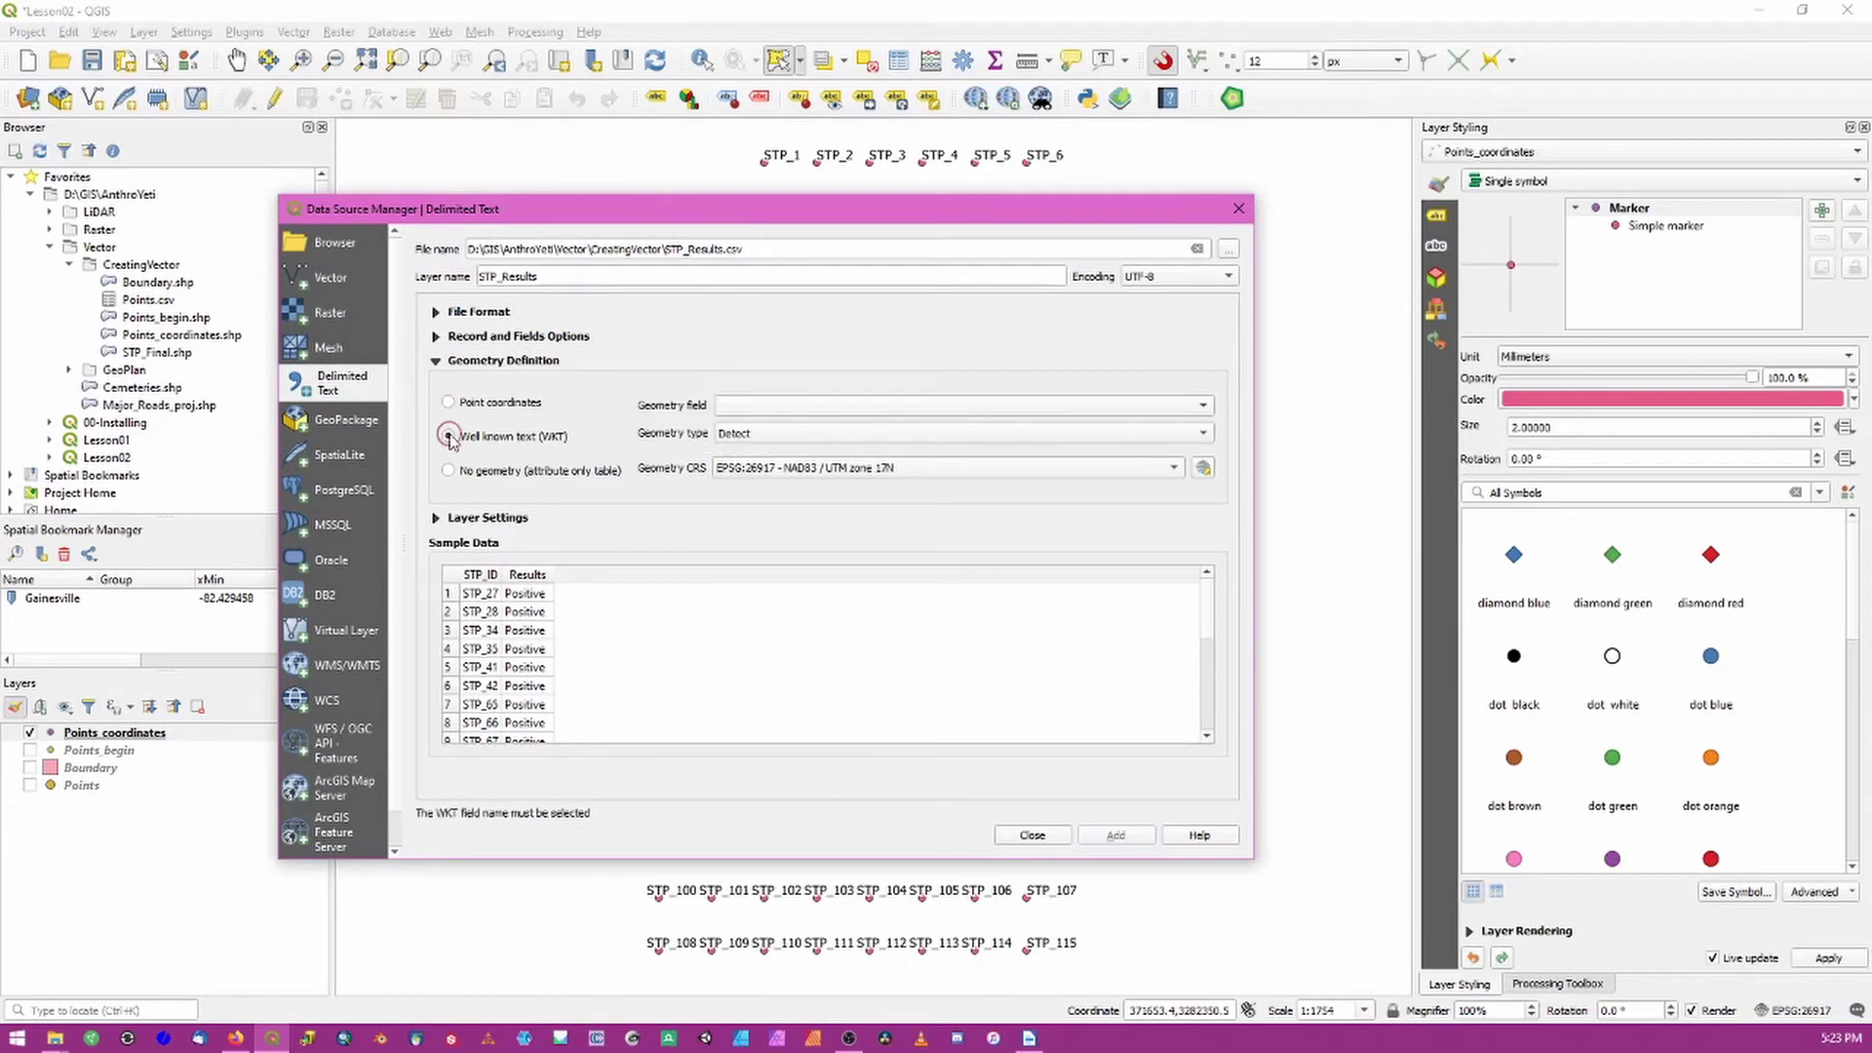
left_click(458, 472)
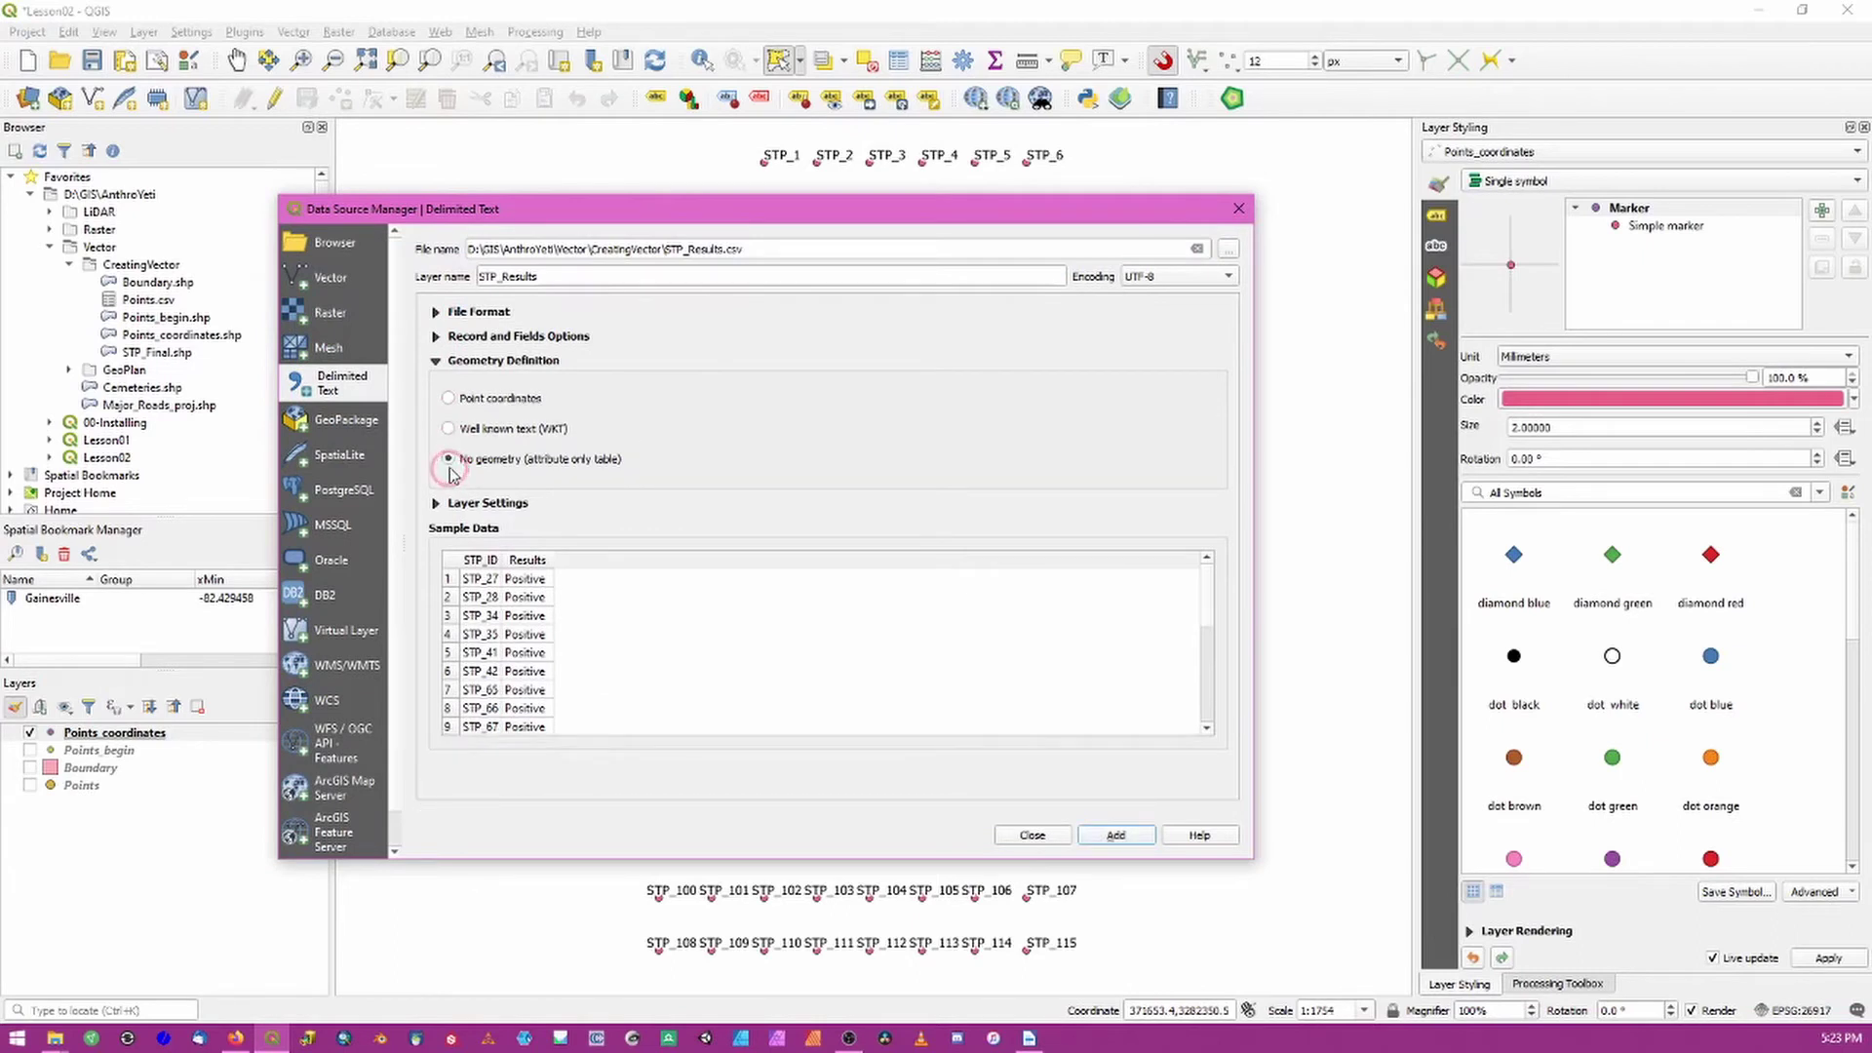
Step: Check the STP_ID and Results columns in the sample data, add the STP_Results table to the project and close the Data Source Manager
left_click(482, 562)
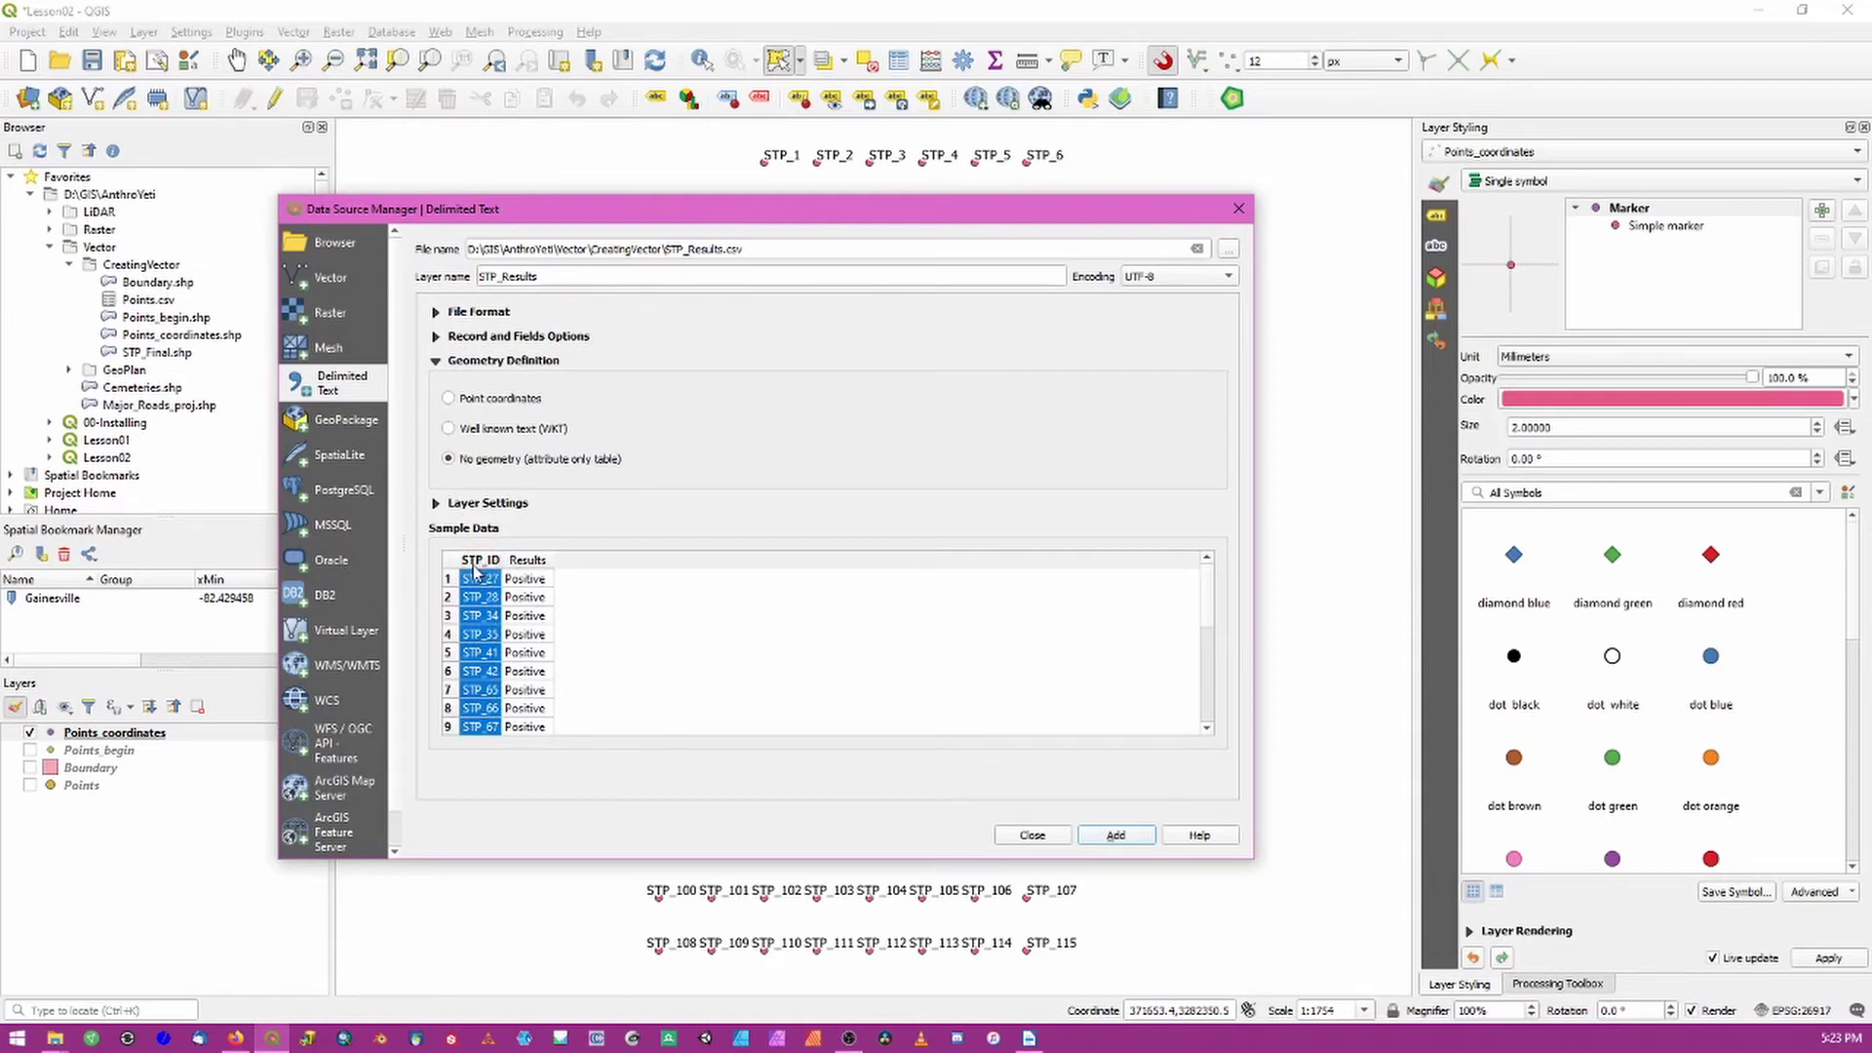
left_click(527, 560)
scroll(561, 690, "down", 4)
scroll(560, 690, "up", 4)
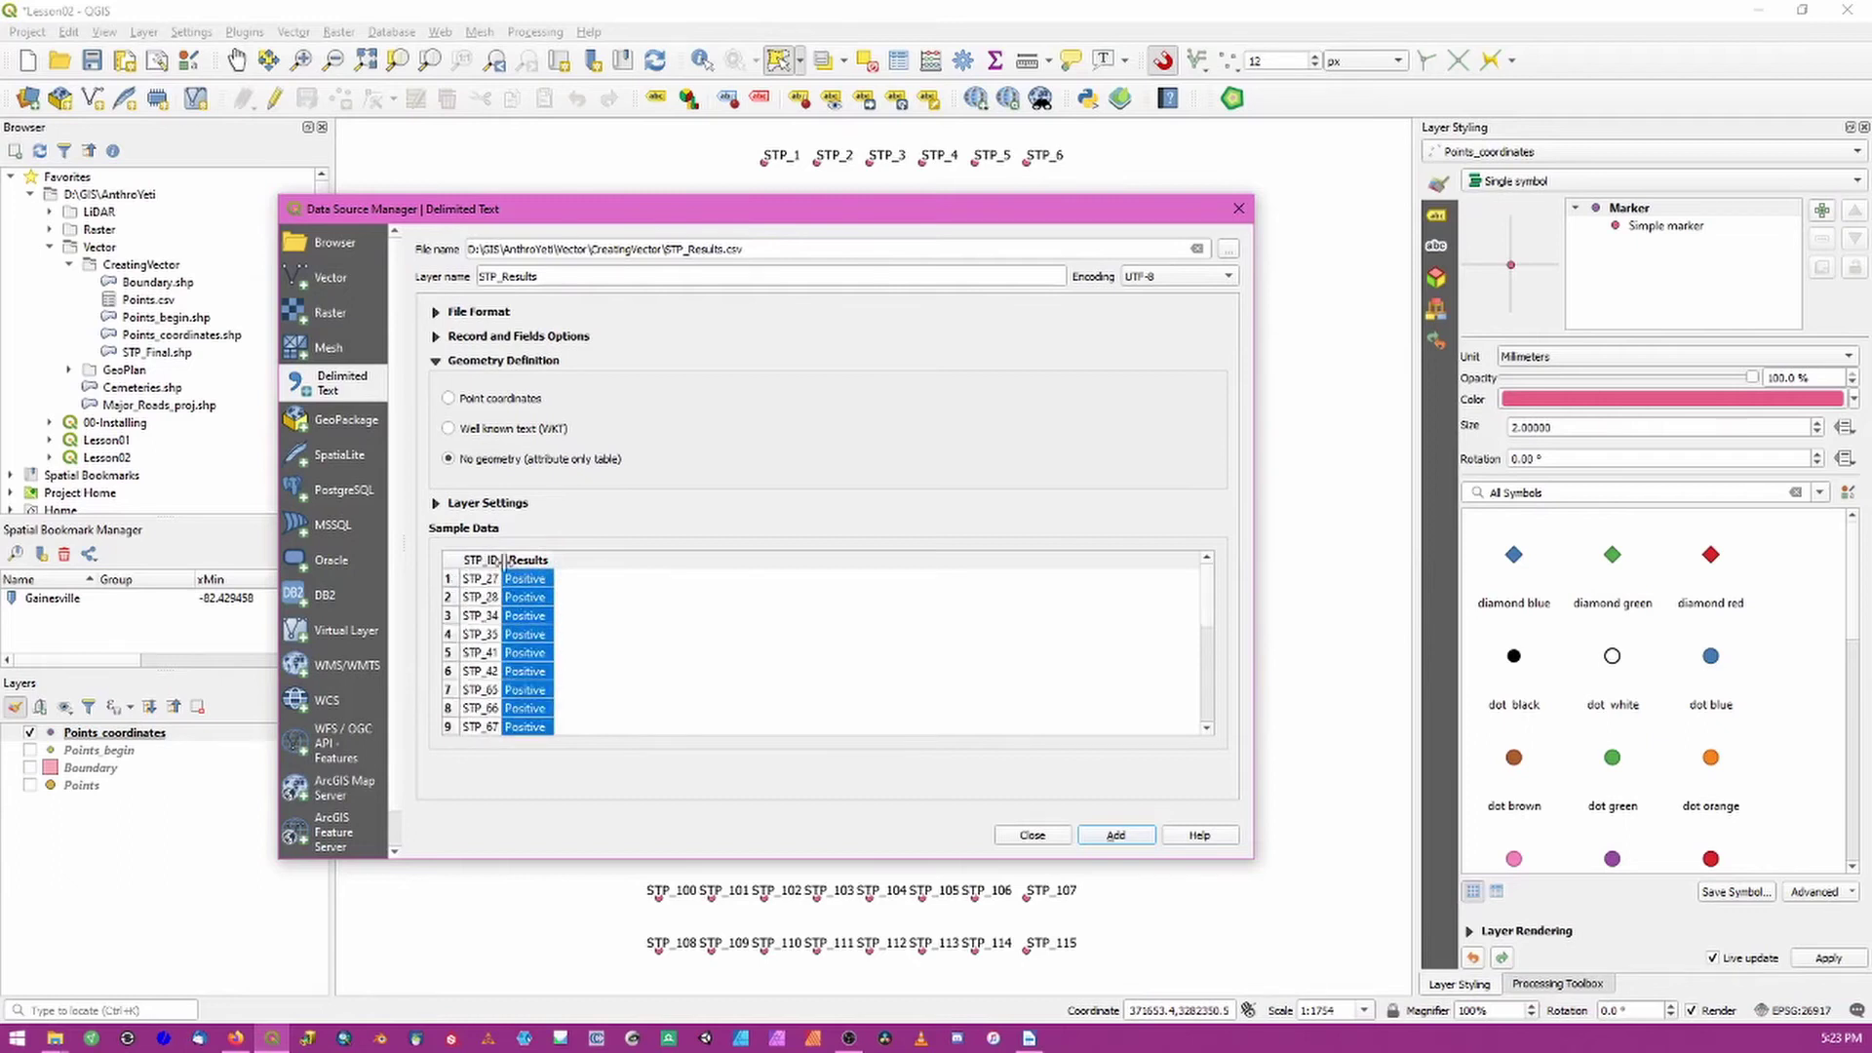
left_click(1118, 839)
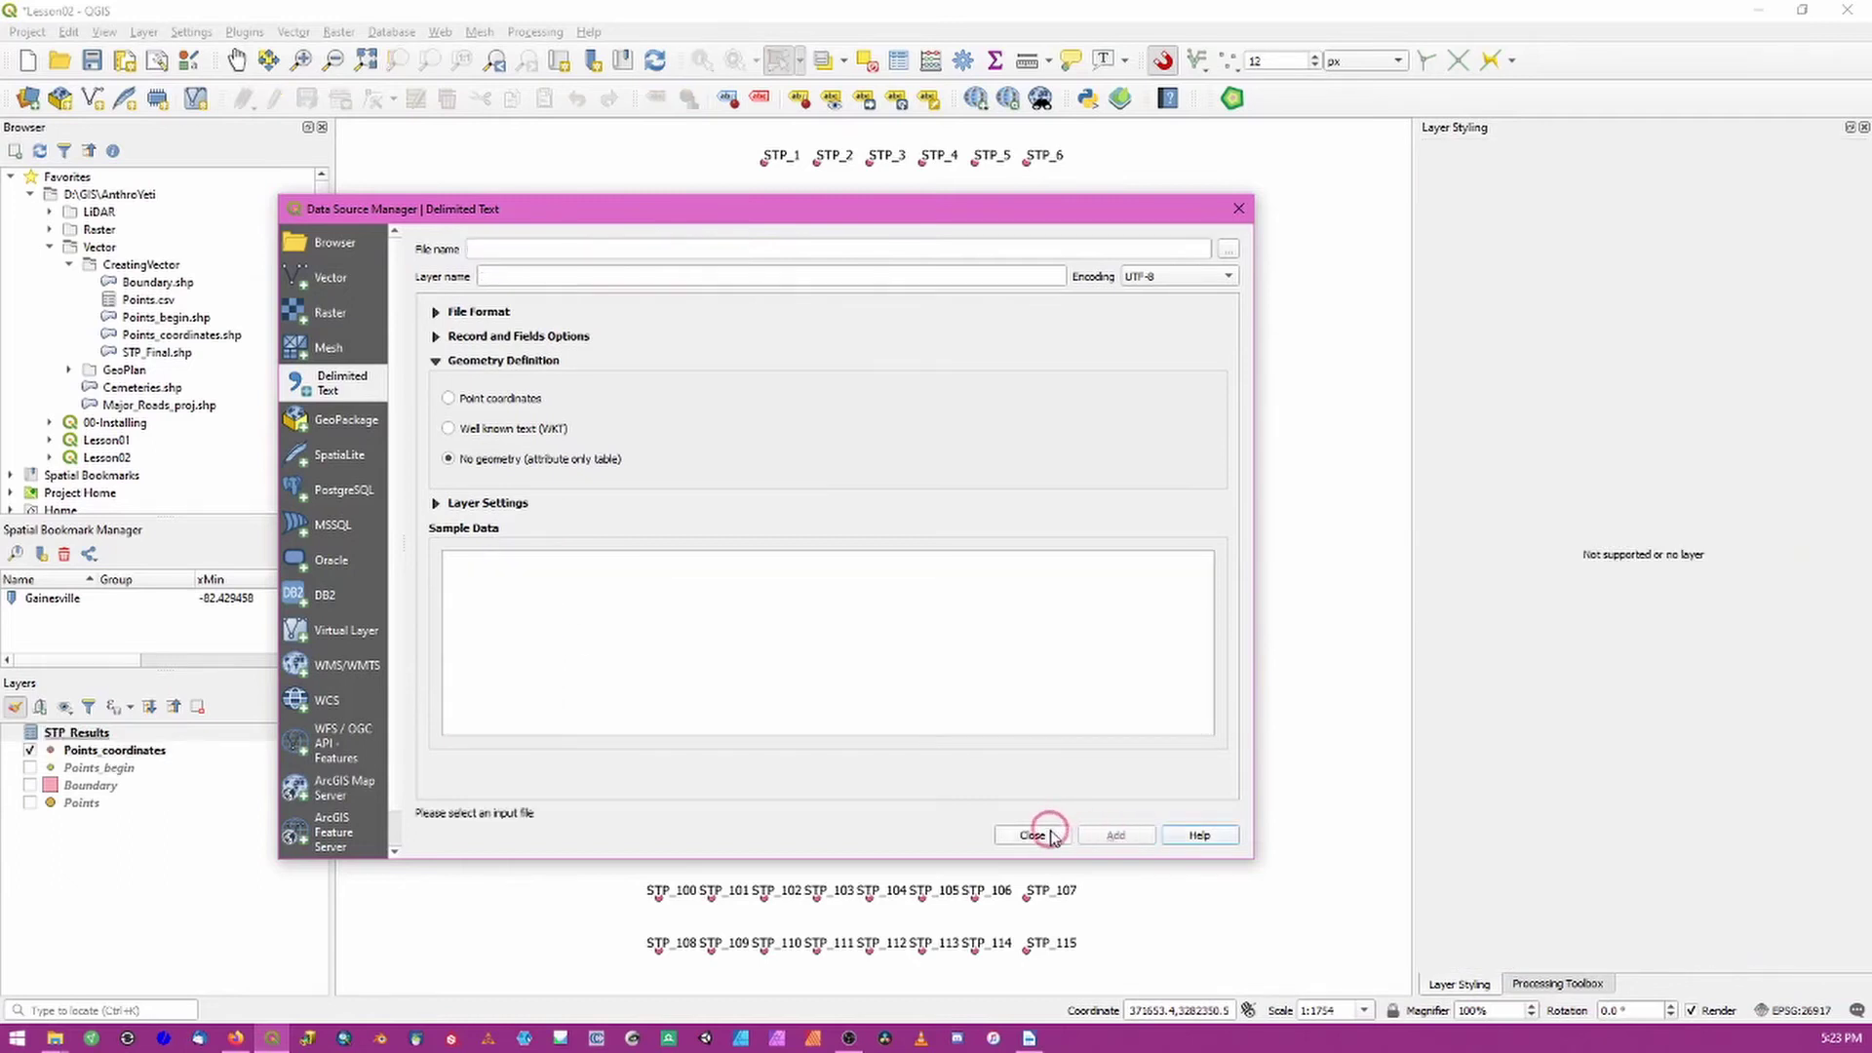
left_click(1049, 836)
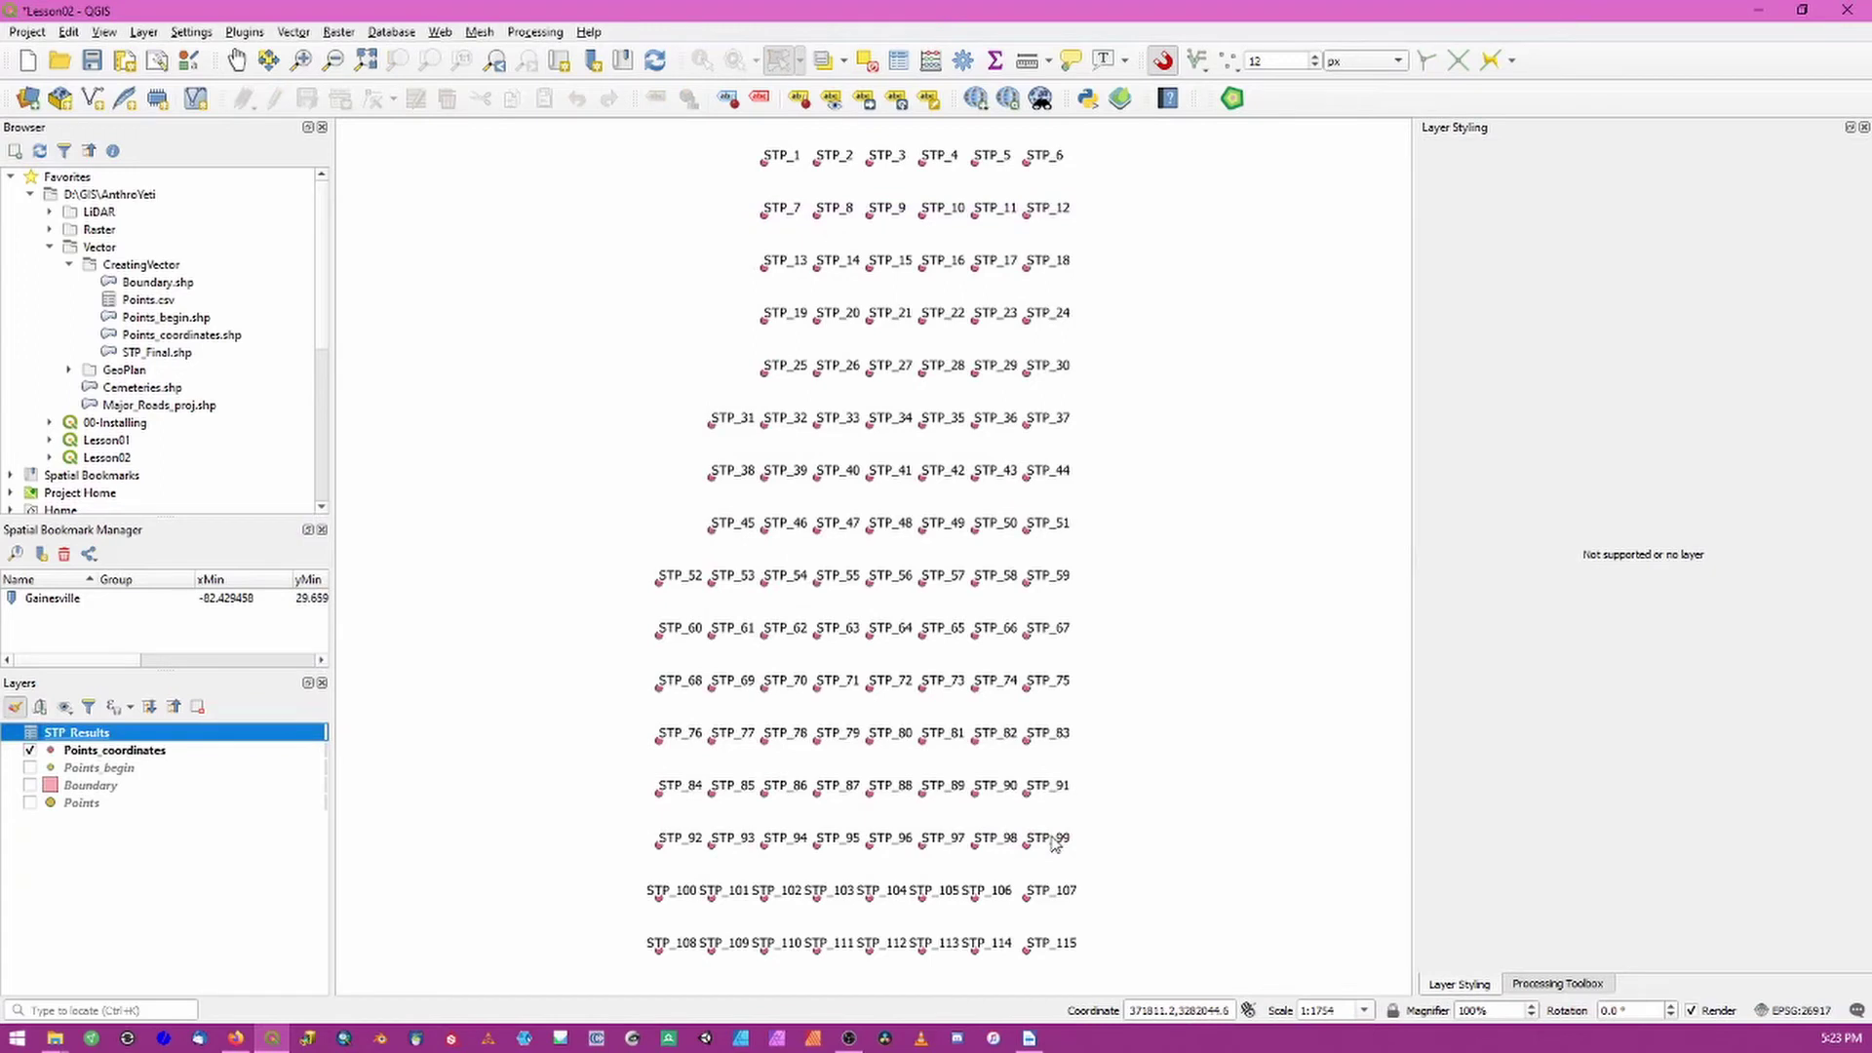
Step: Start a new vector join in the Points_coordinates layer properties with STP_Results as the join layer
right_click(107, 750)
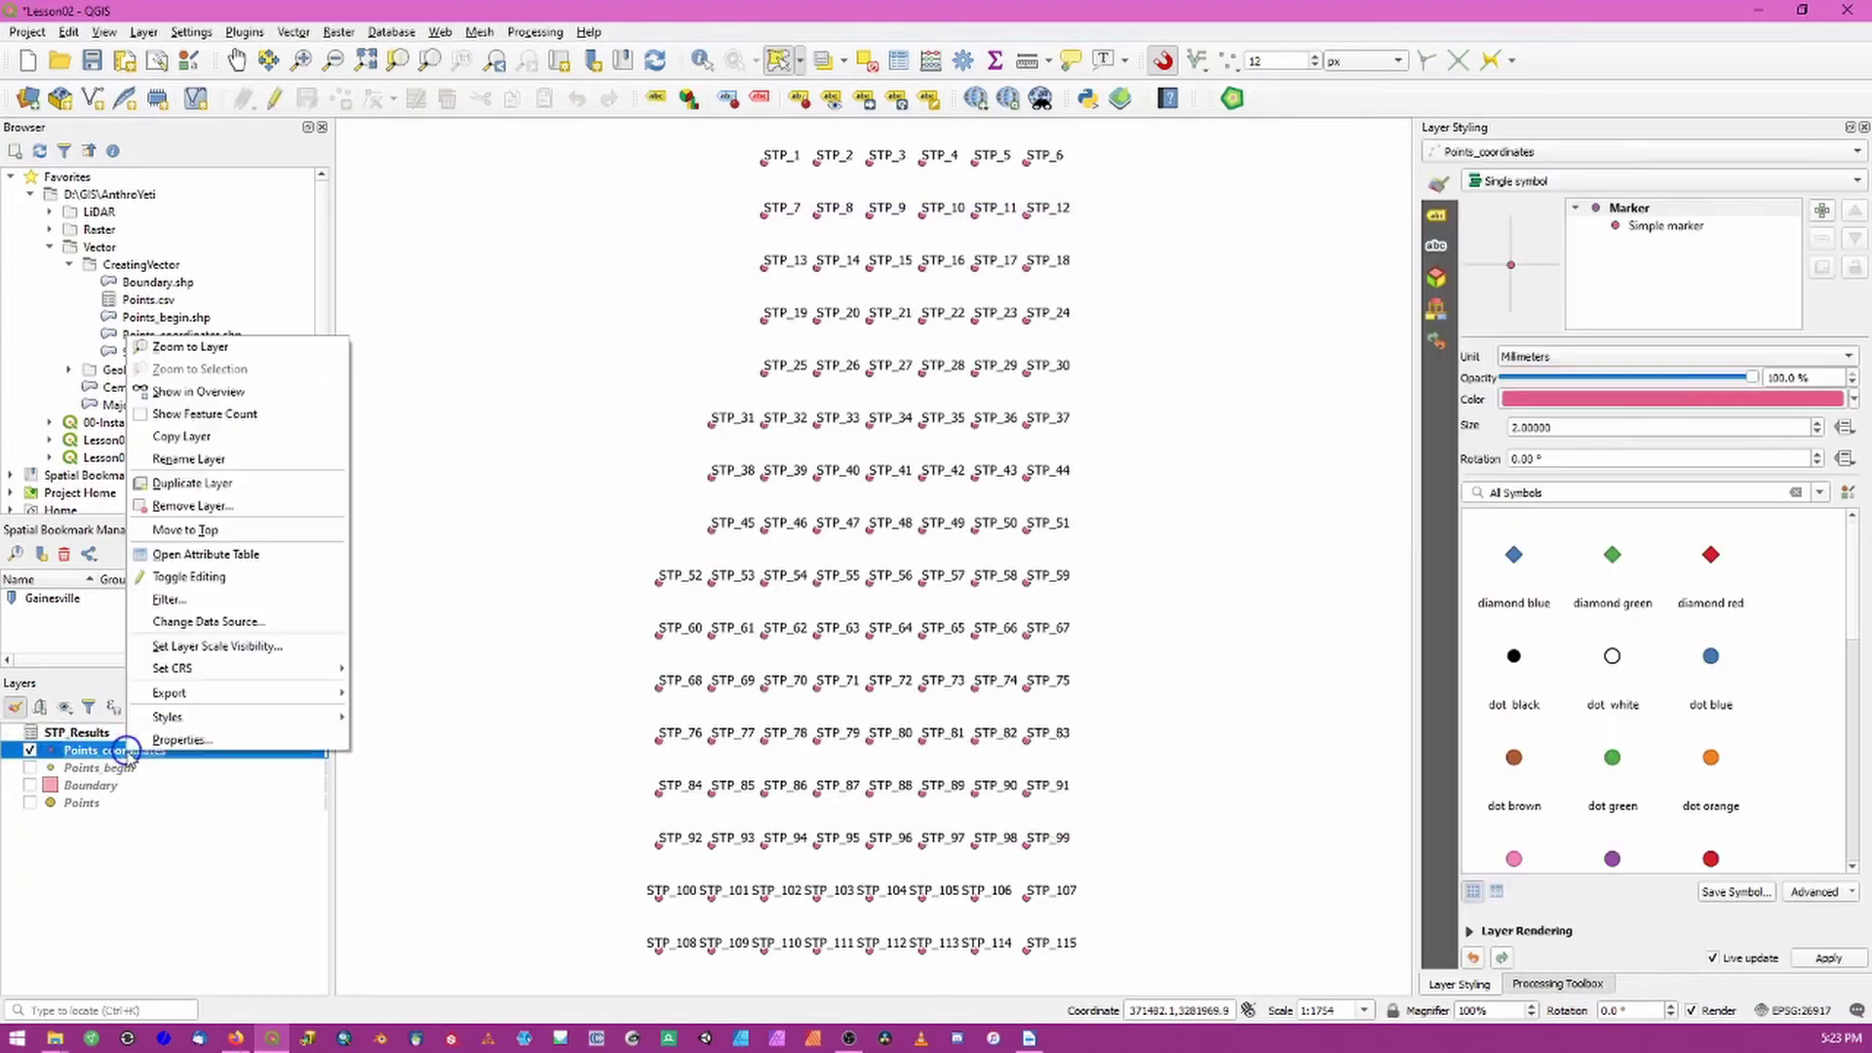
left_click(178, 718)
left_click(438, 607)
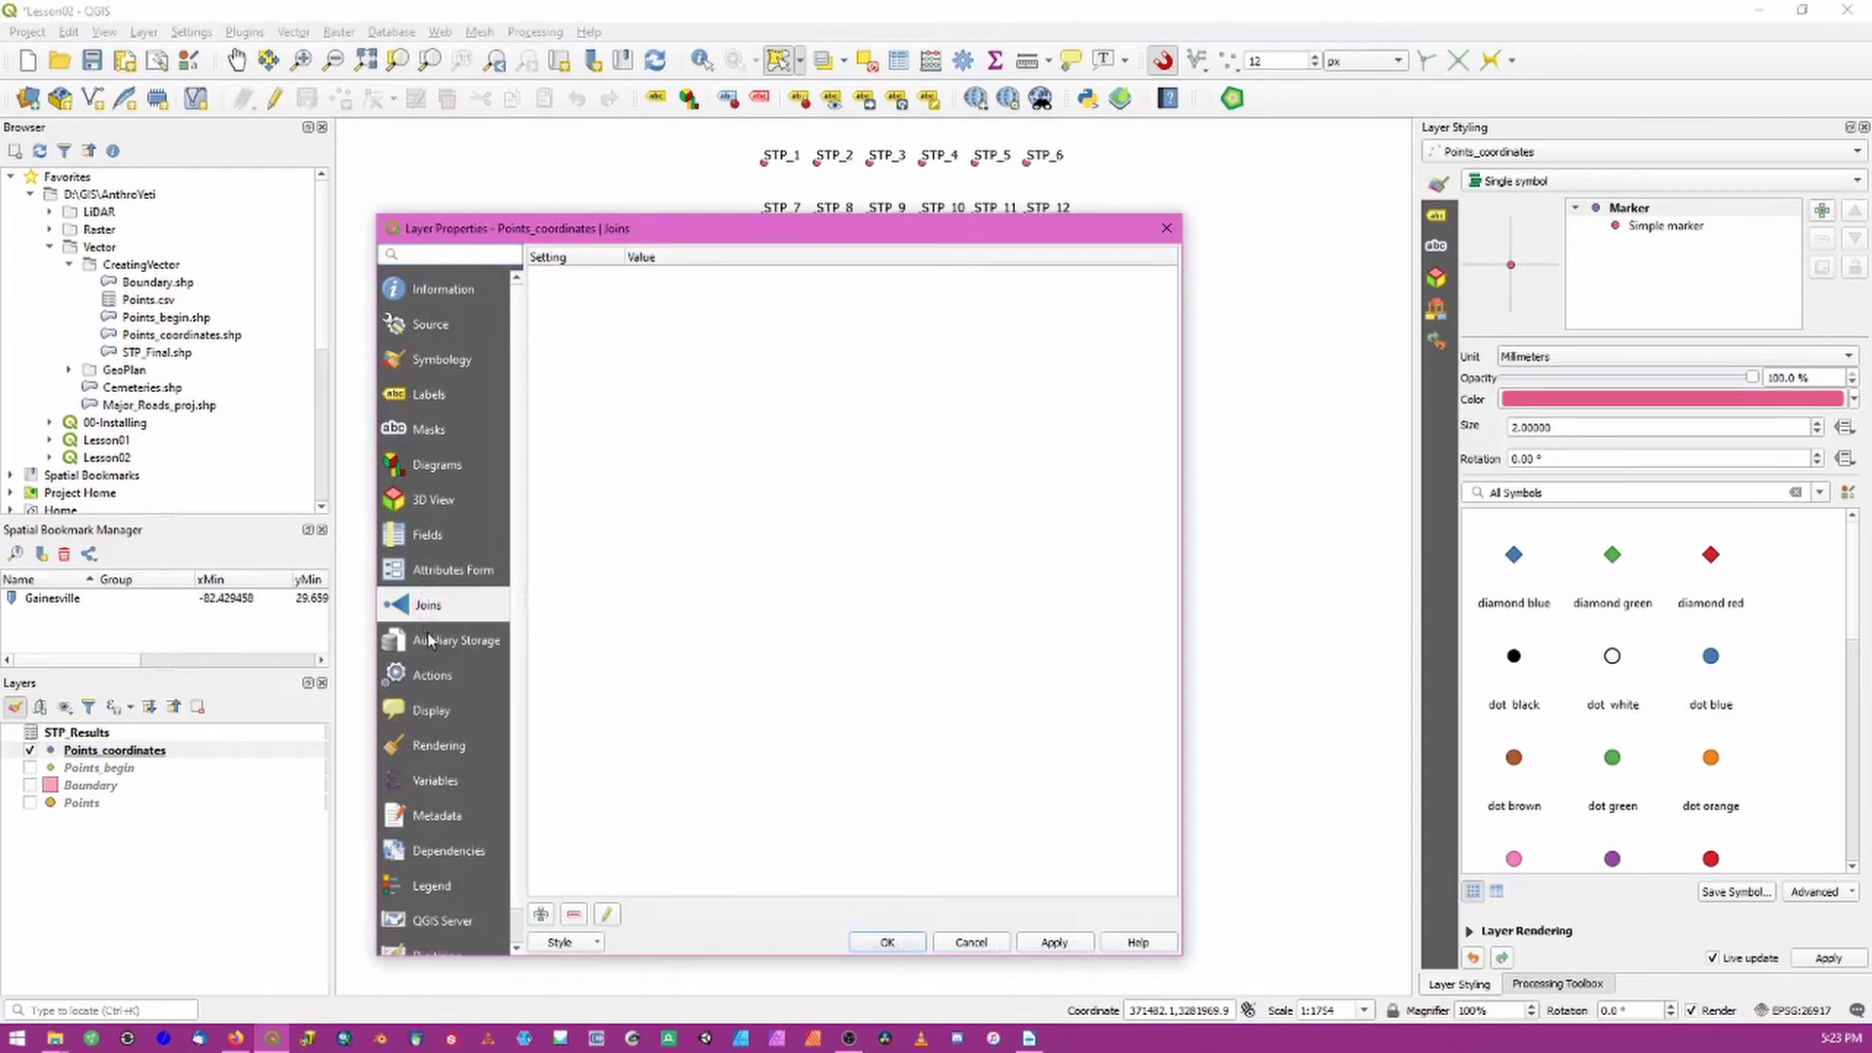
left_click(542, 915)
left_click(1157, 301)
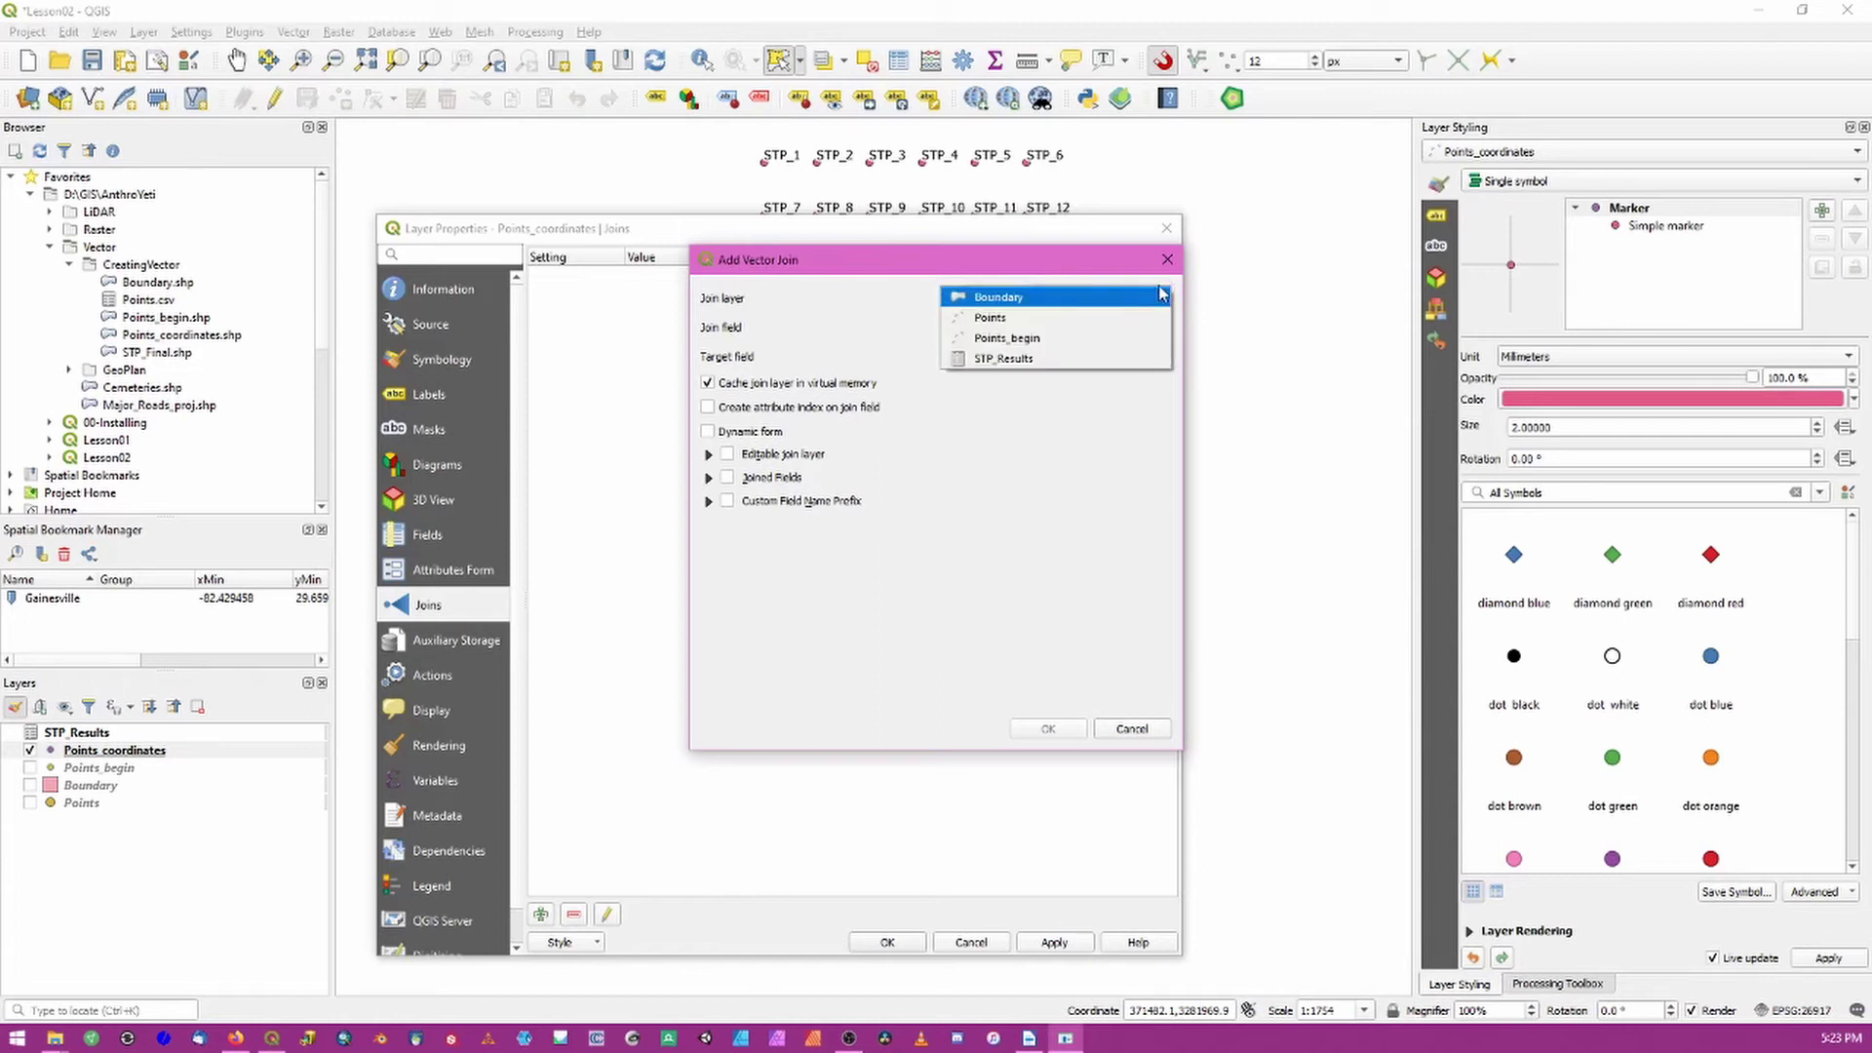
left_click(1084, 358)
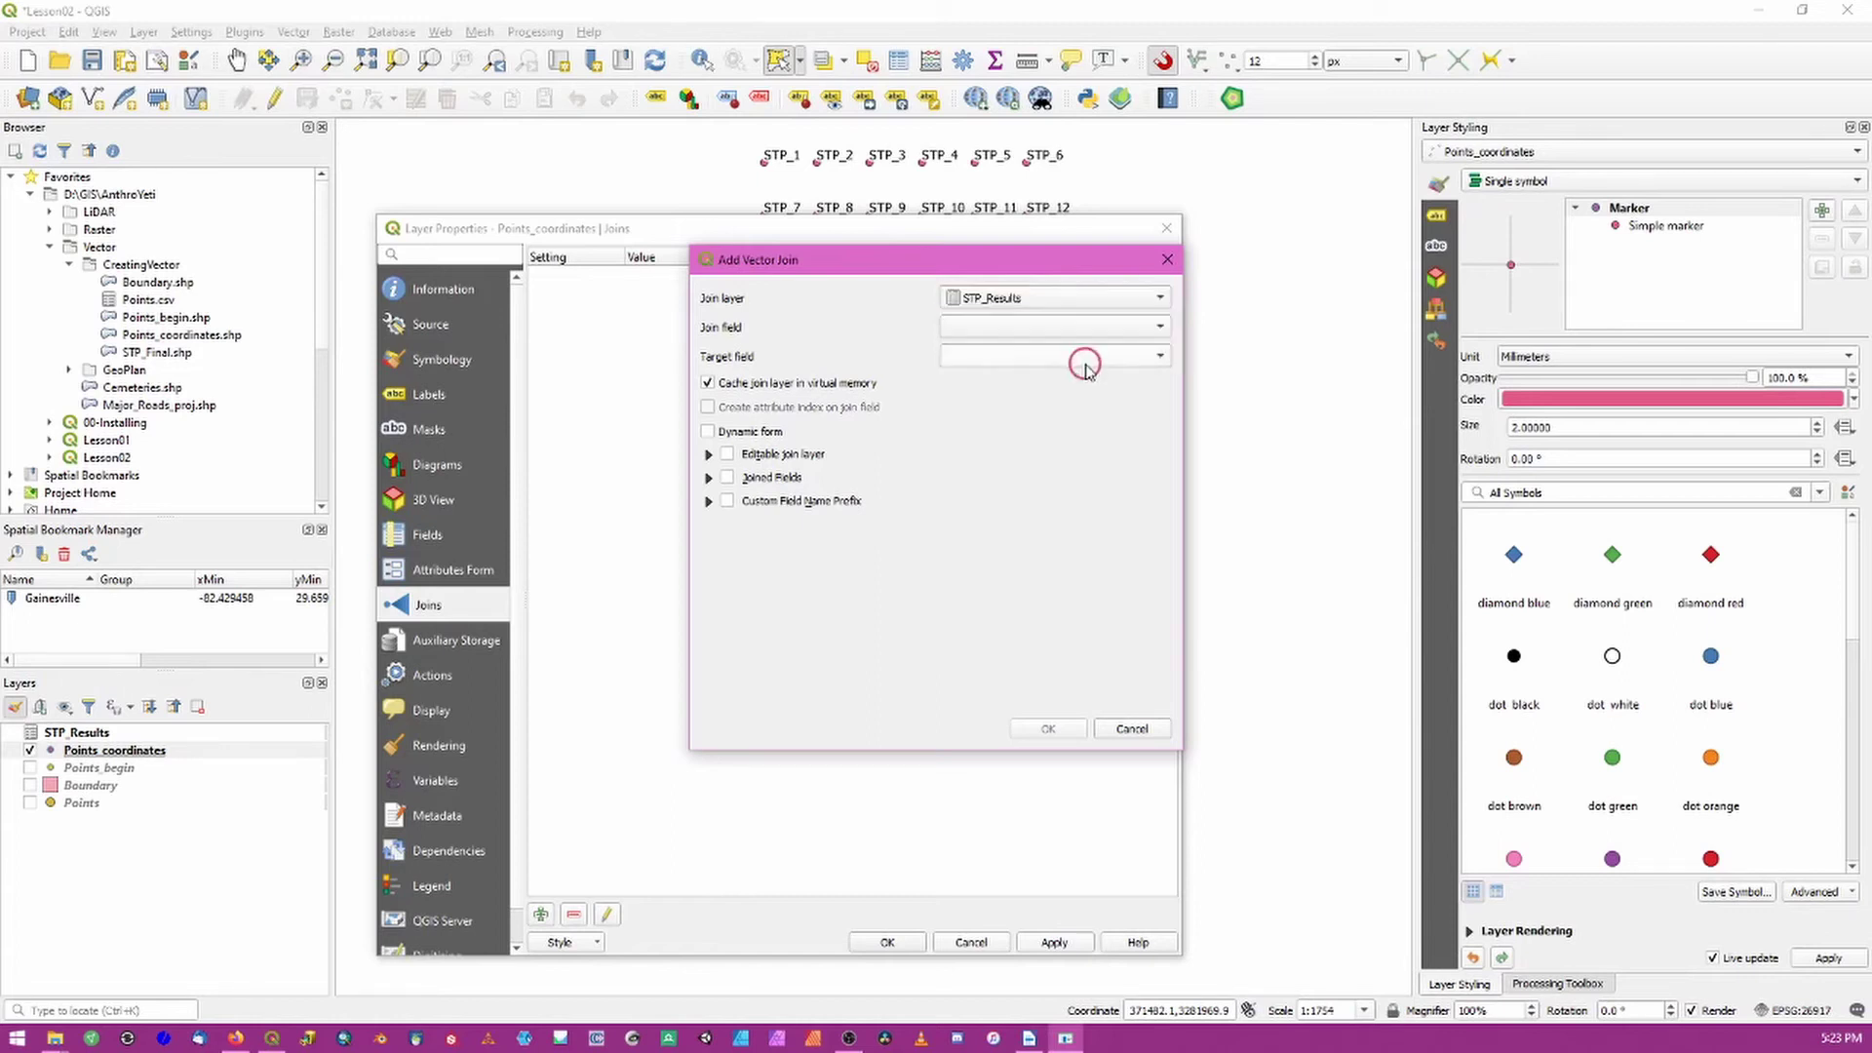
Step: Use STP_ID as both join field and target field, turn off caching in virtual memory, and apply the join
left_click(1160, 328)
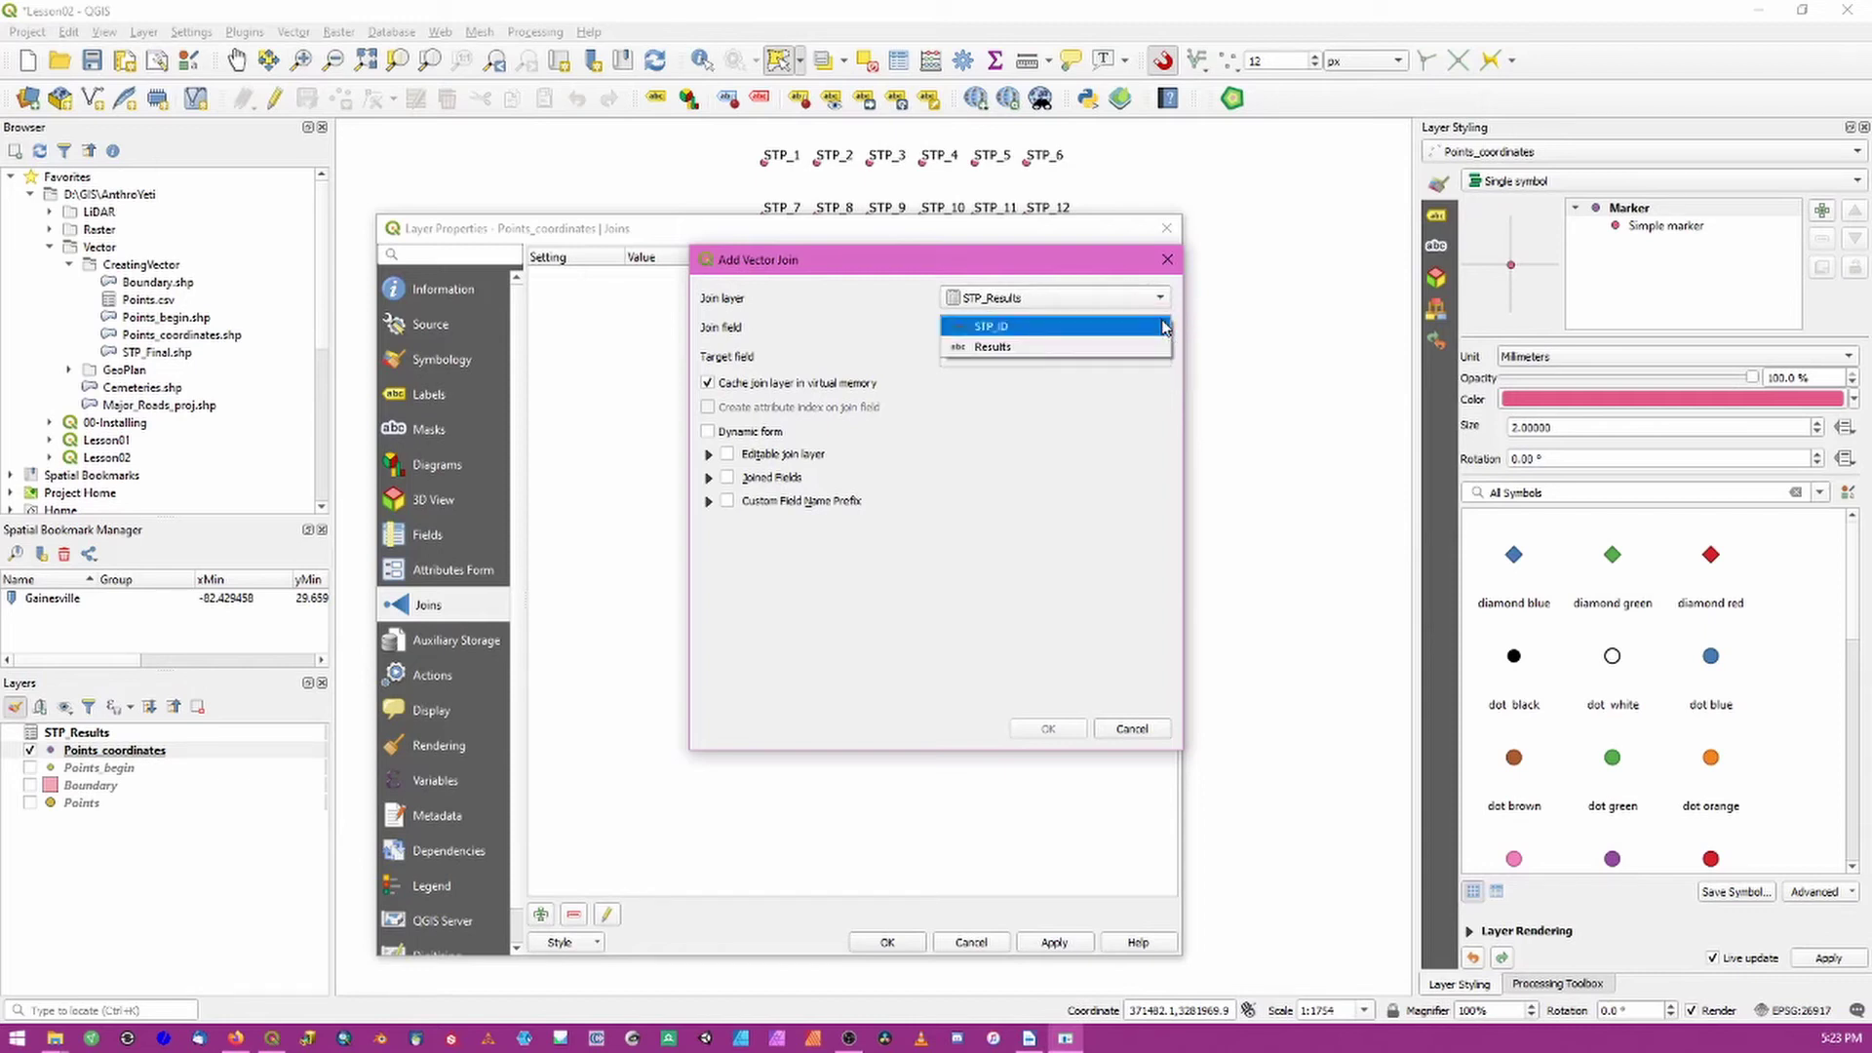
left_click(1163, 326)
left_click(1158, 354)
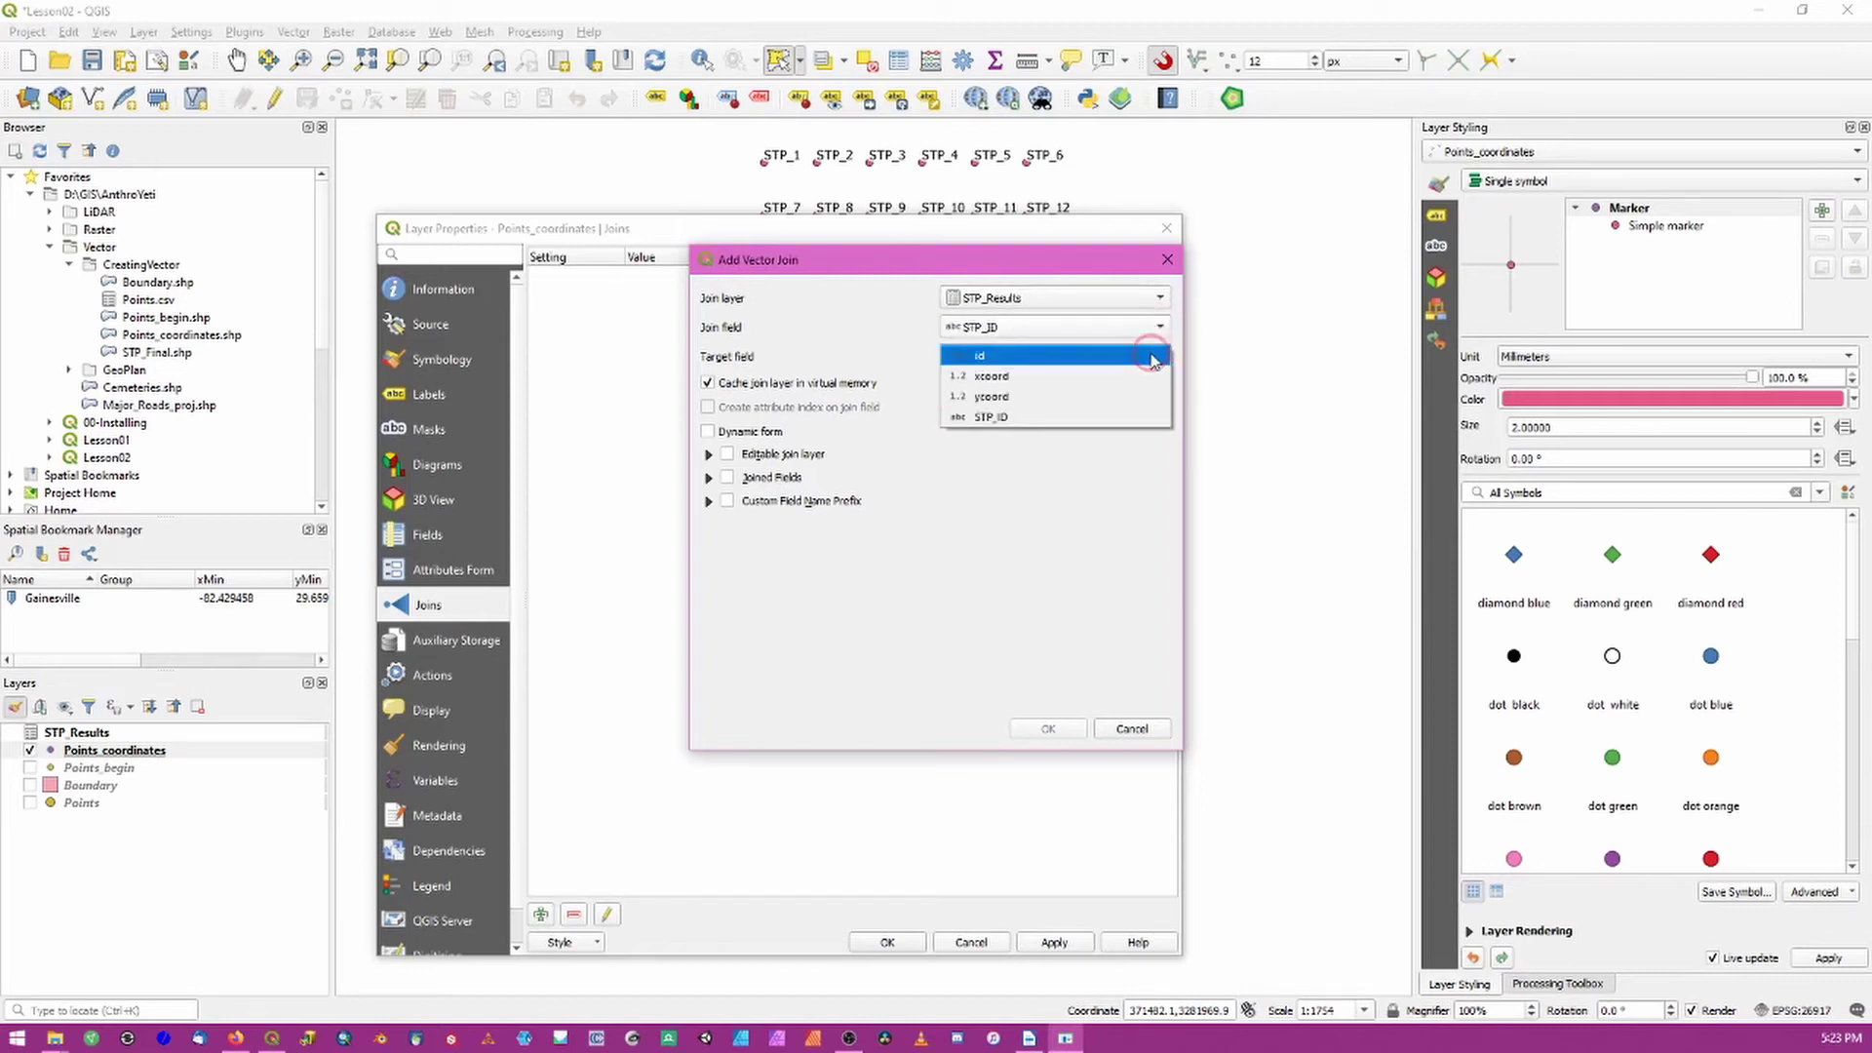
left_click(1122, 420)
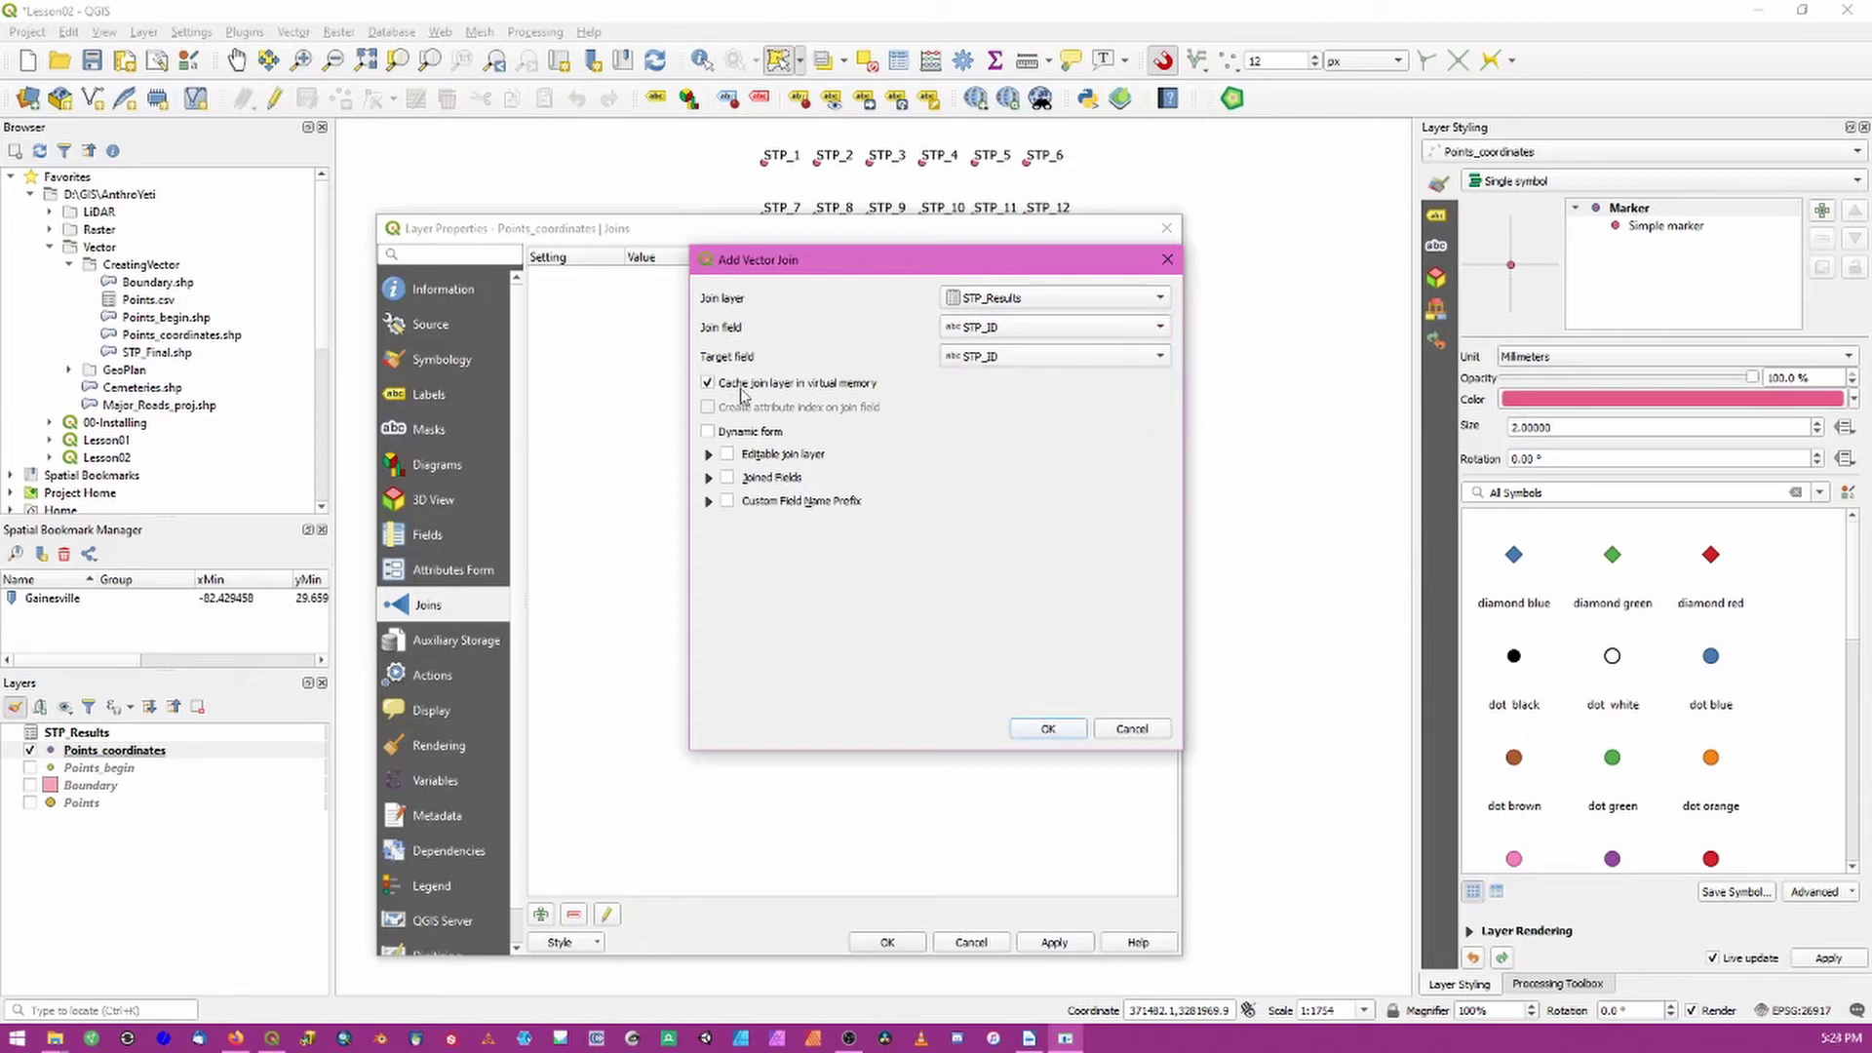
left_click(708, 383)
left_click(1048, 728)
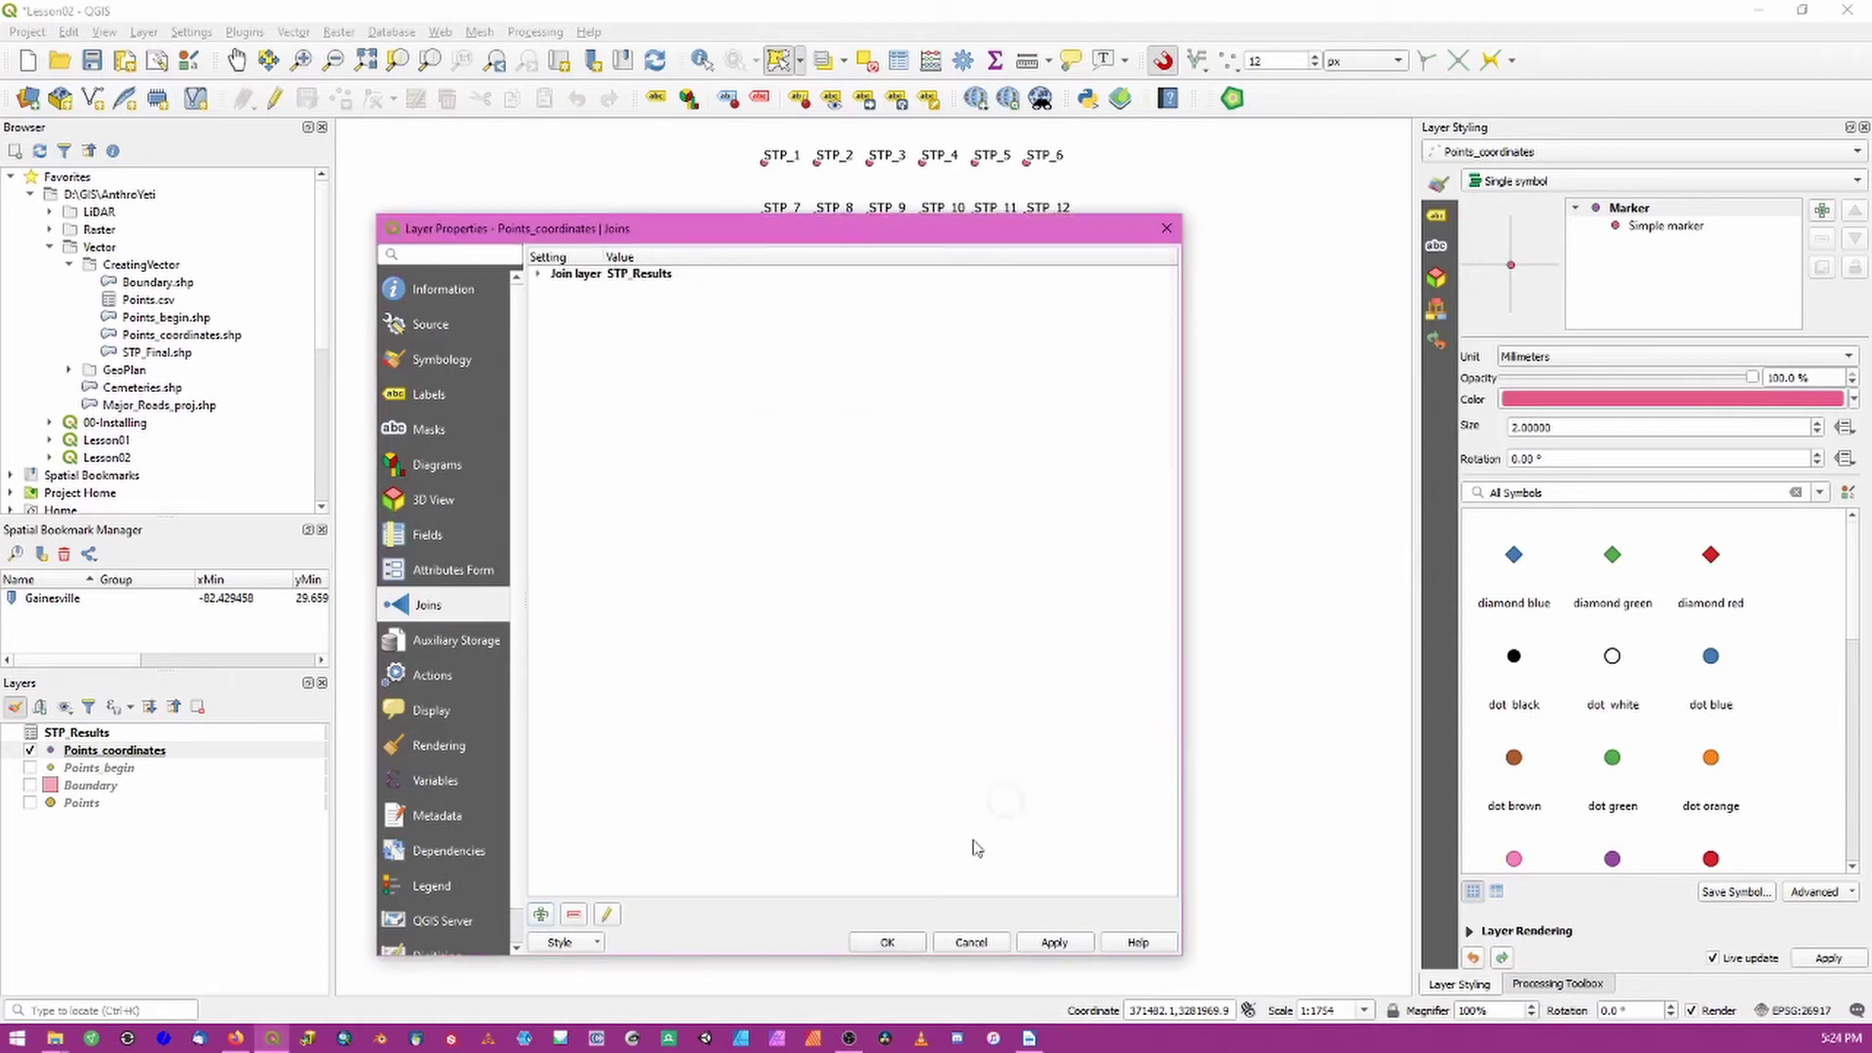
left_click(1054, 942)
left_click(887, 941)
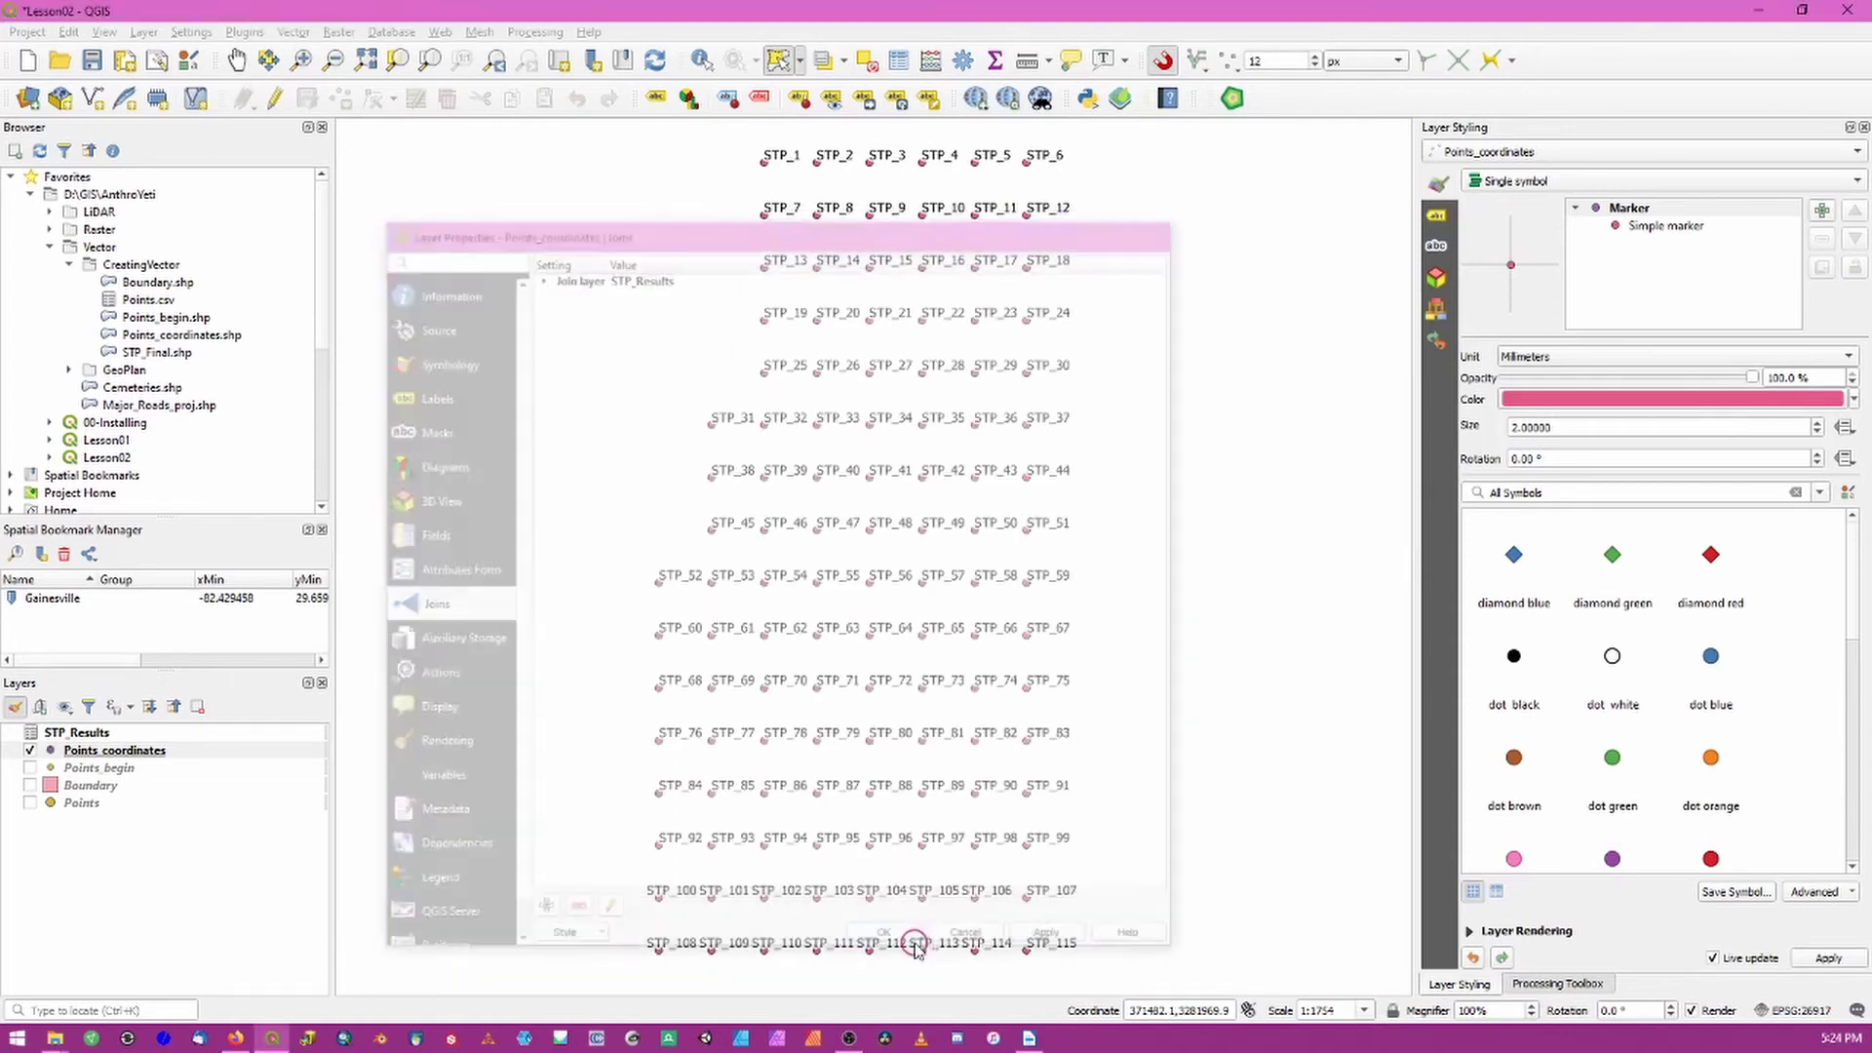
Step: Examine the joined results in the Points_coordinates attribute table, sorting by the STP_Results_Results column, and close the table
right_click(146, 751)
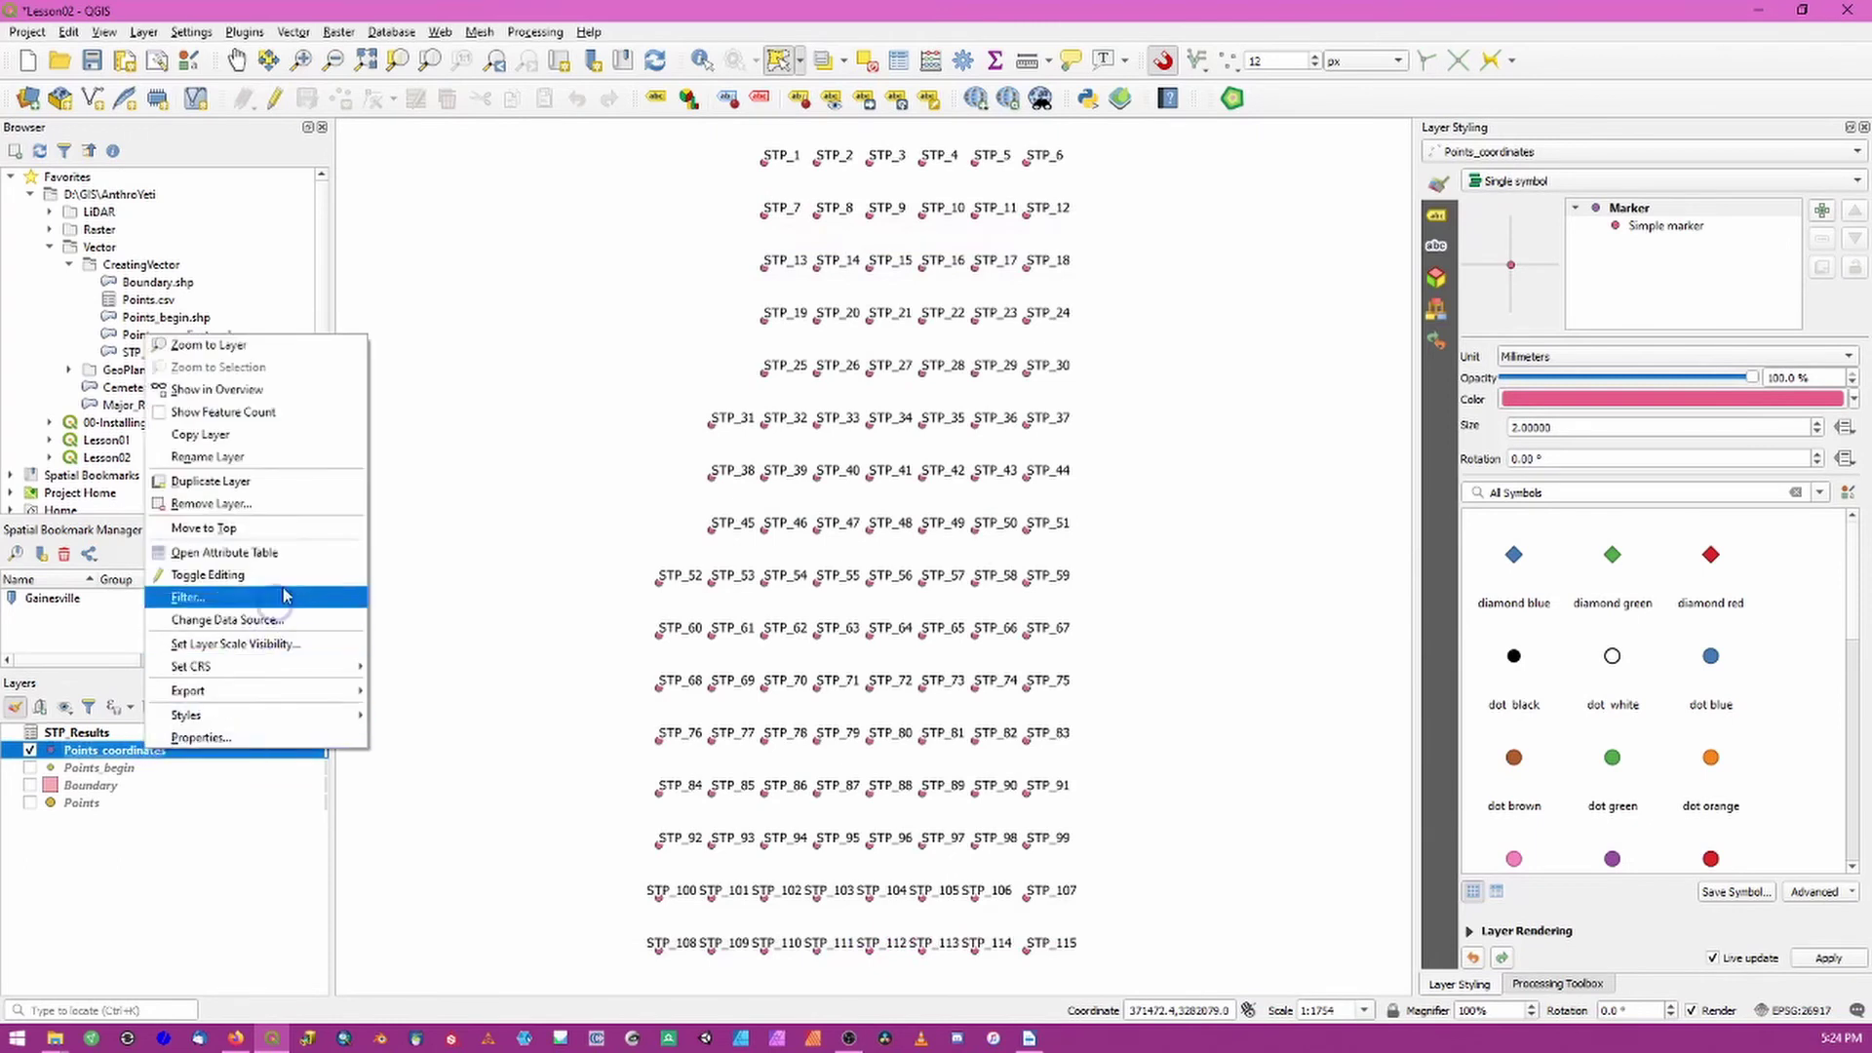
left_click(293, 552)
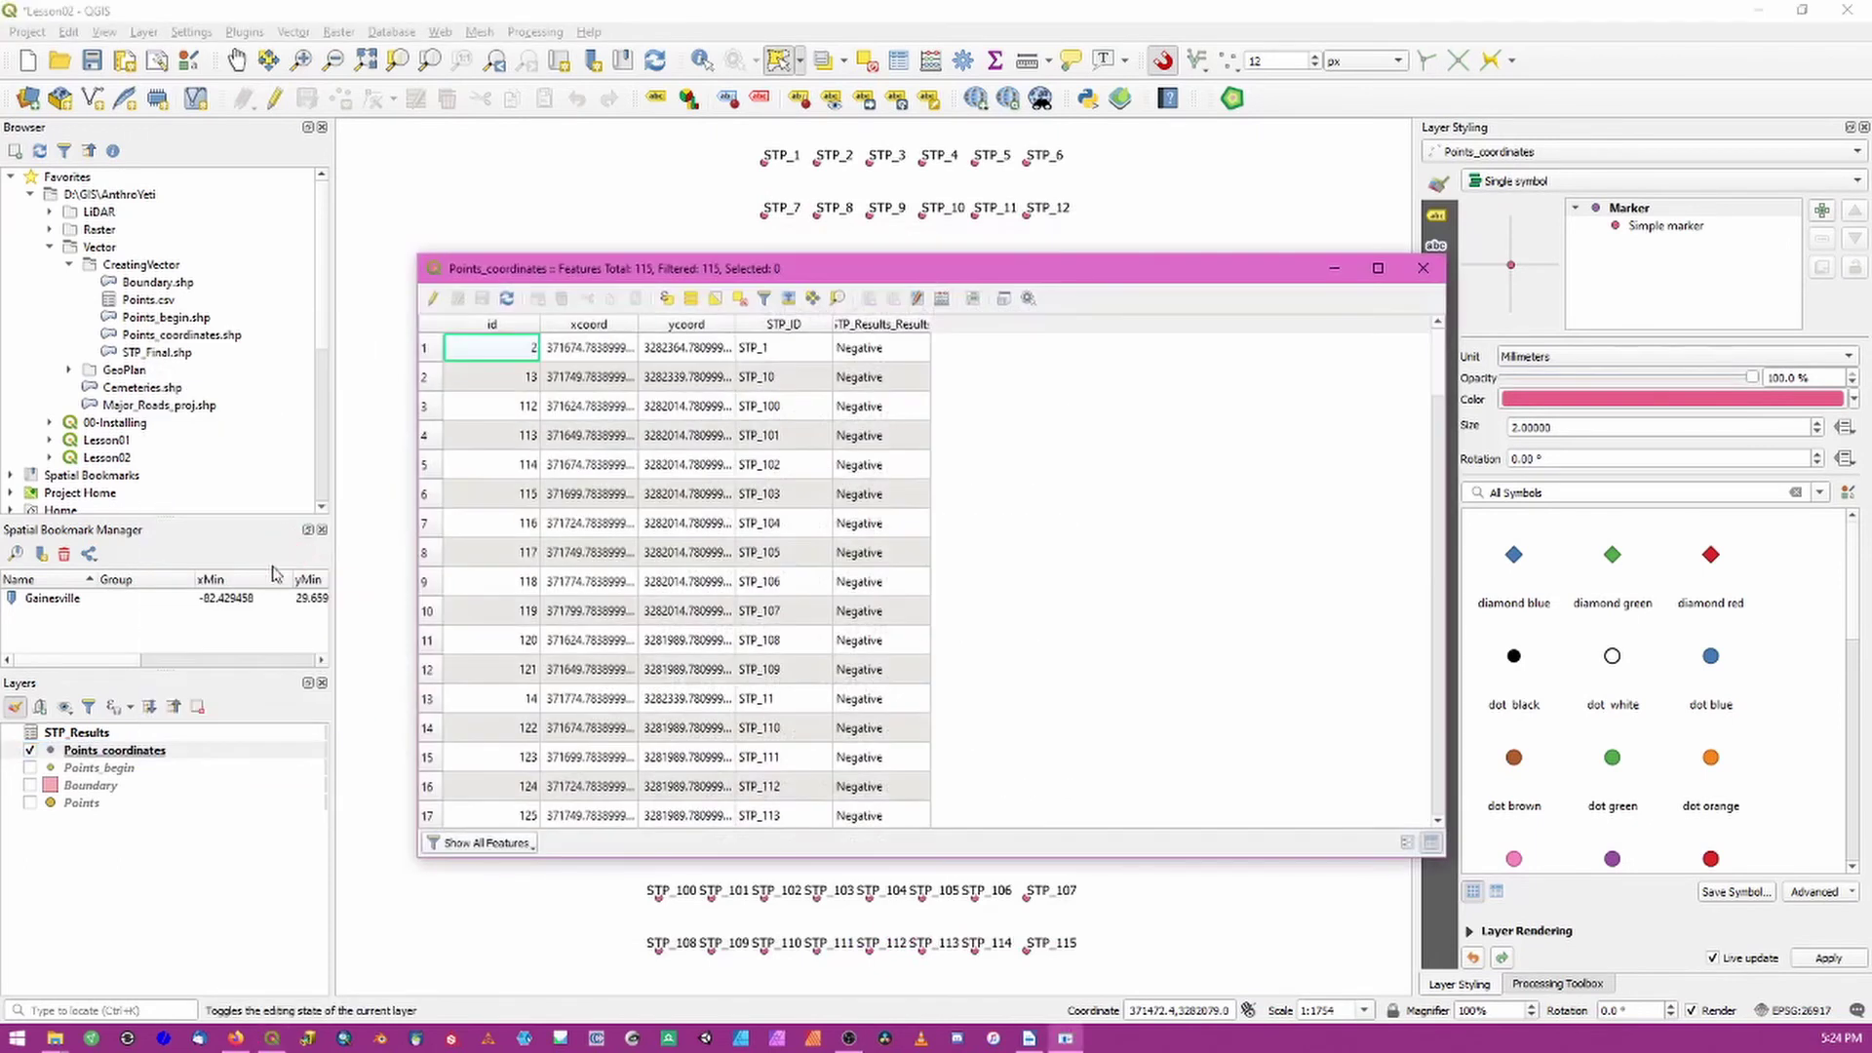
left_click(858, 326)
scroll(857, 543, "down", 5)
scroll(878, 556, "up", 5)
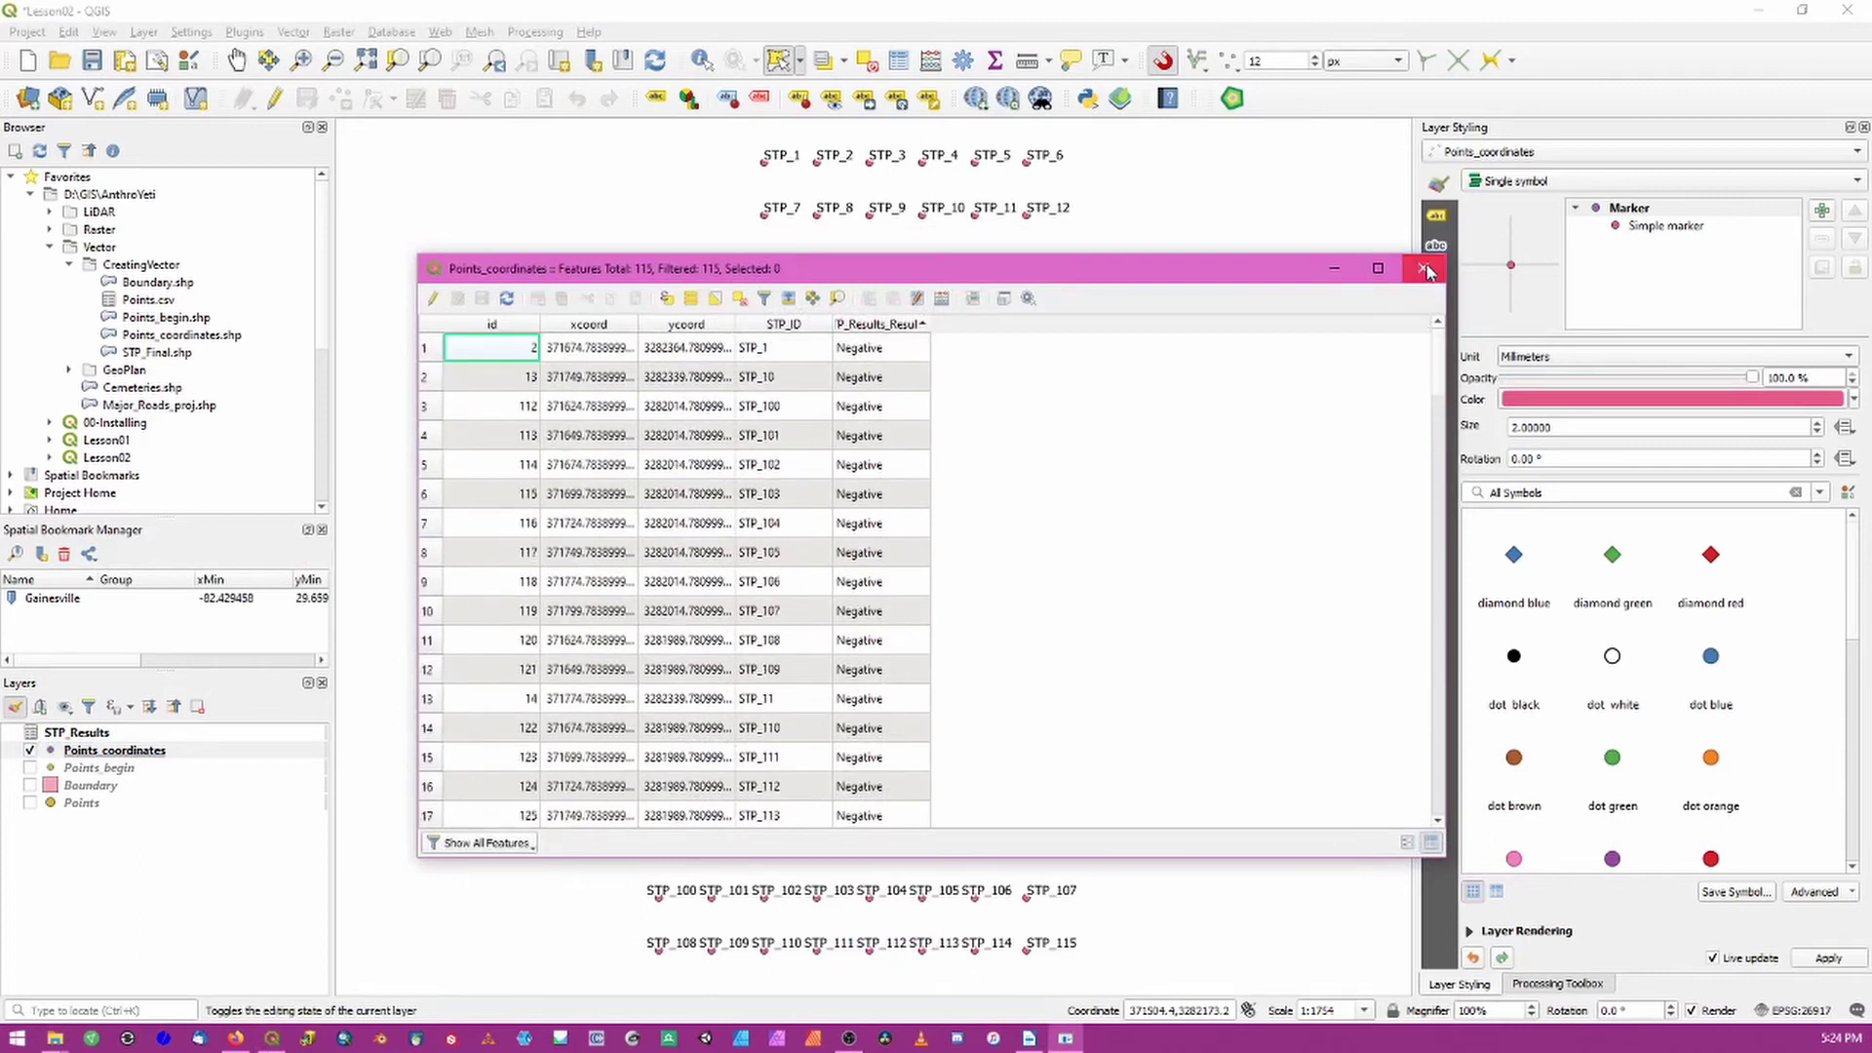
left_click(1423, 268)
Step: Export the joined Points_coordinates layer as the ESRI Shapefile STP_Final.shp in the CreatingVector folder, overwriting the existing file
right_click(122, 749)
mouse_move(224, 721)
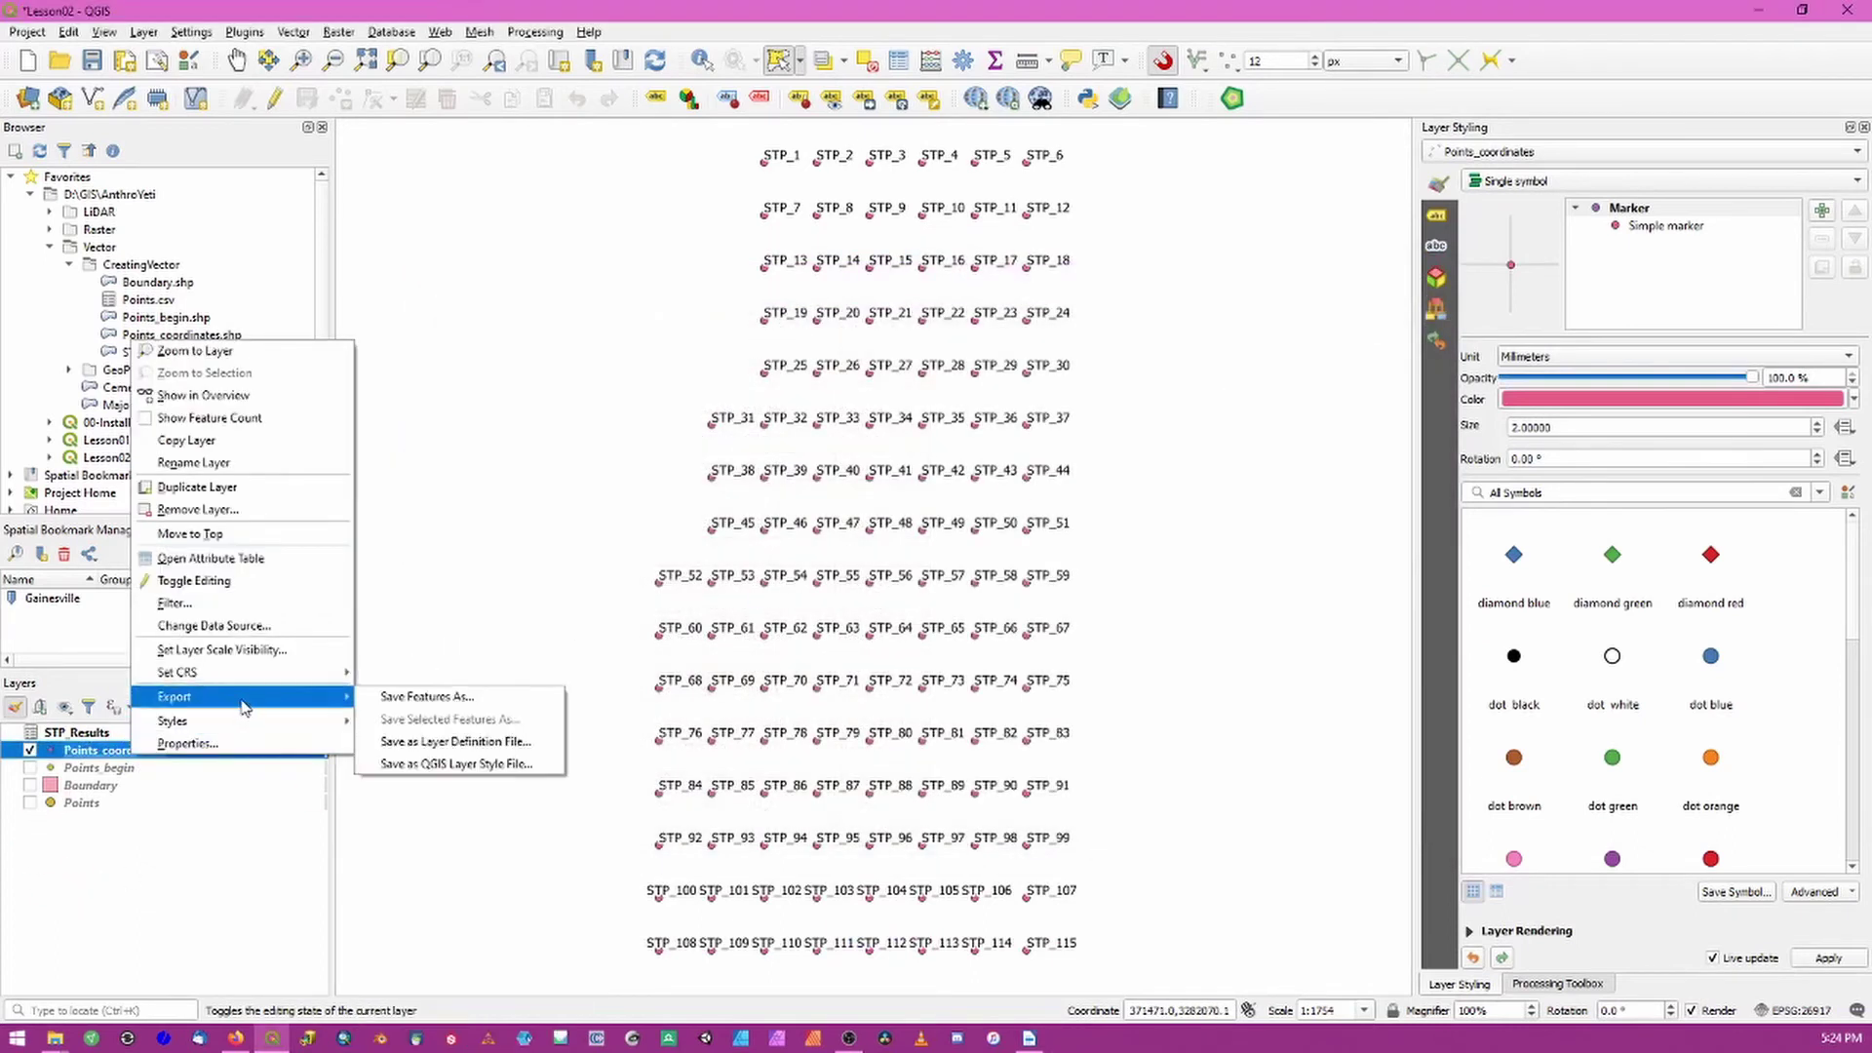
left_click(444, 698)
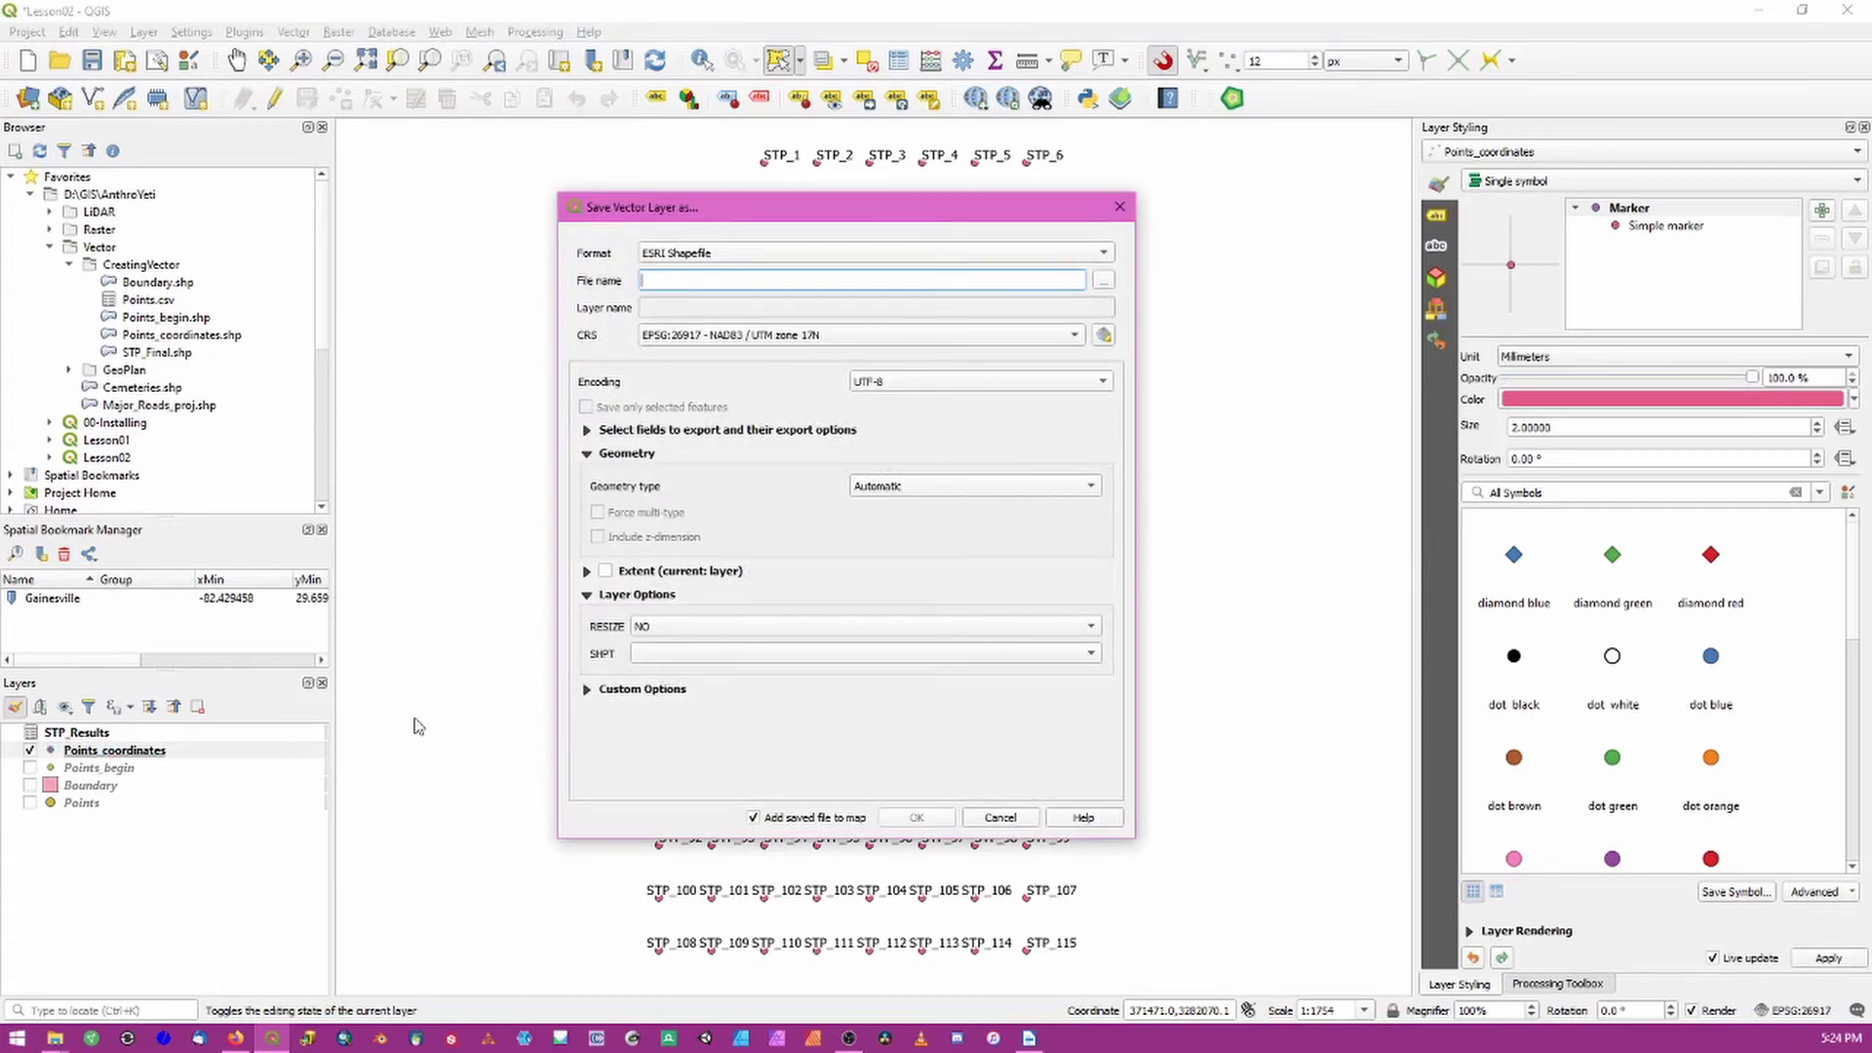
left_click(1103, 280)
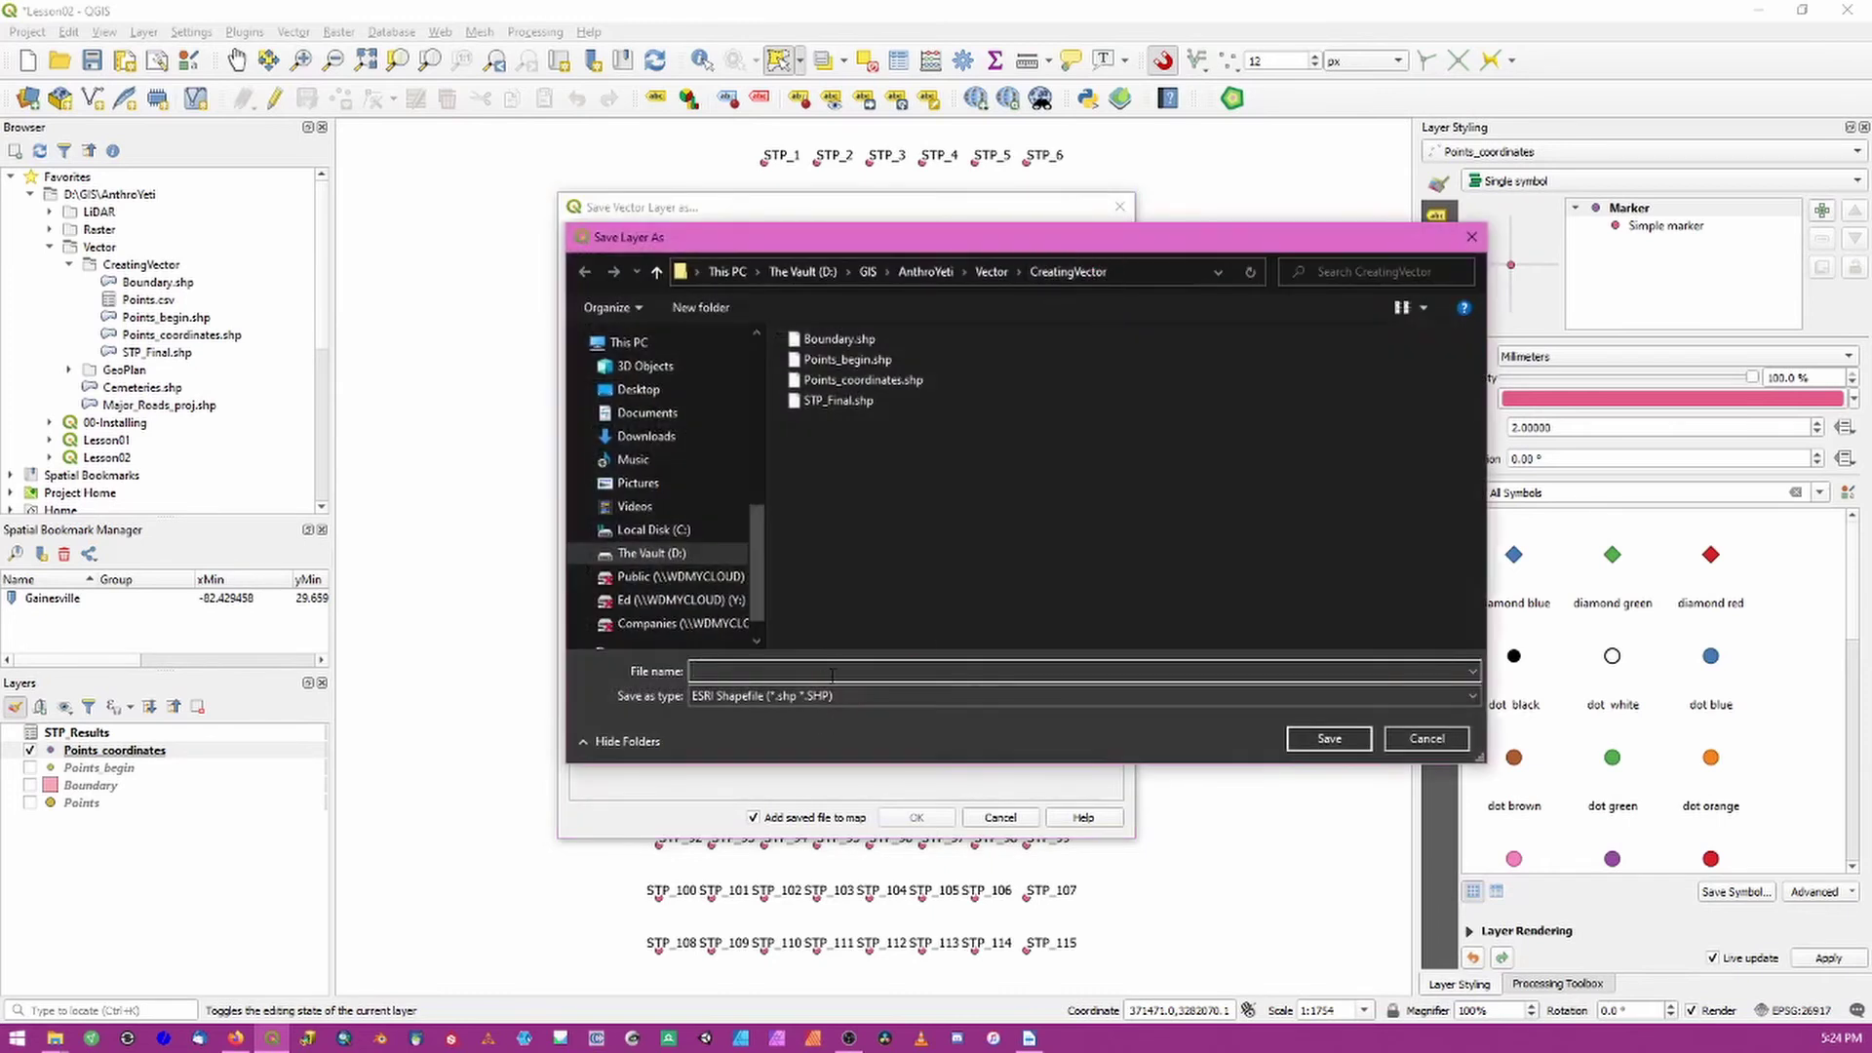
left_click(838, 399)
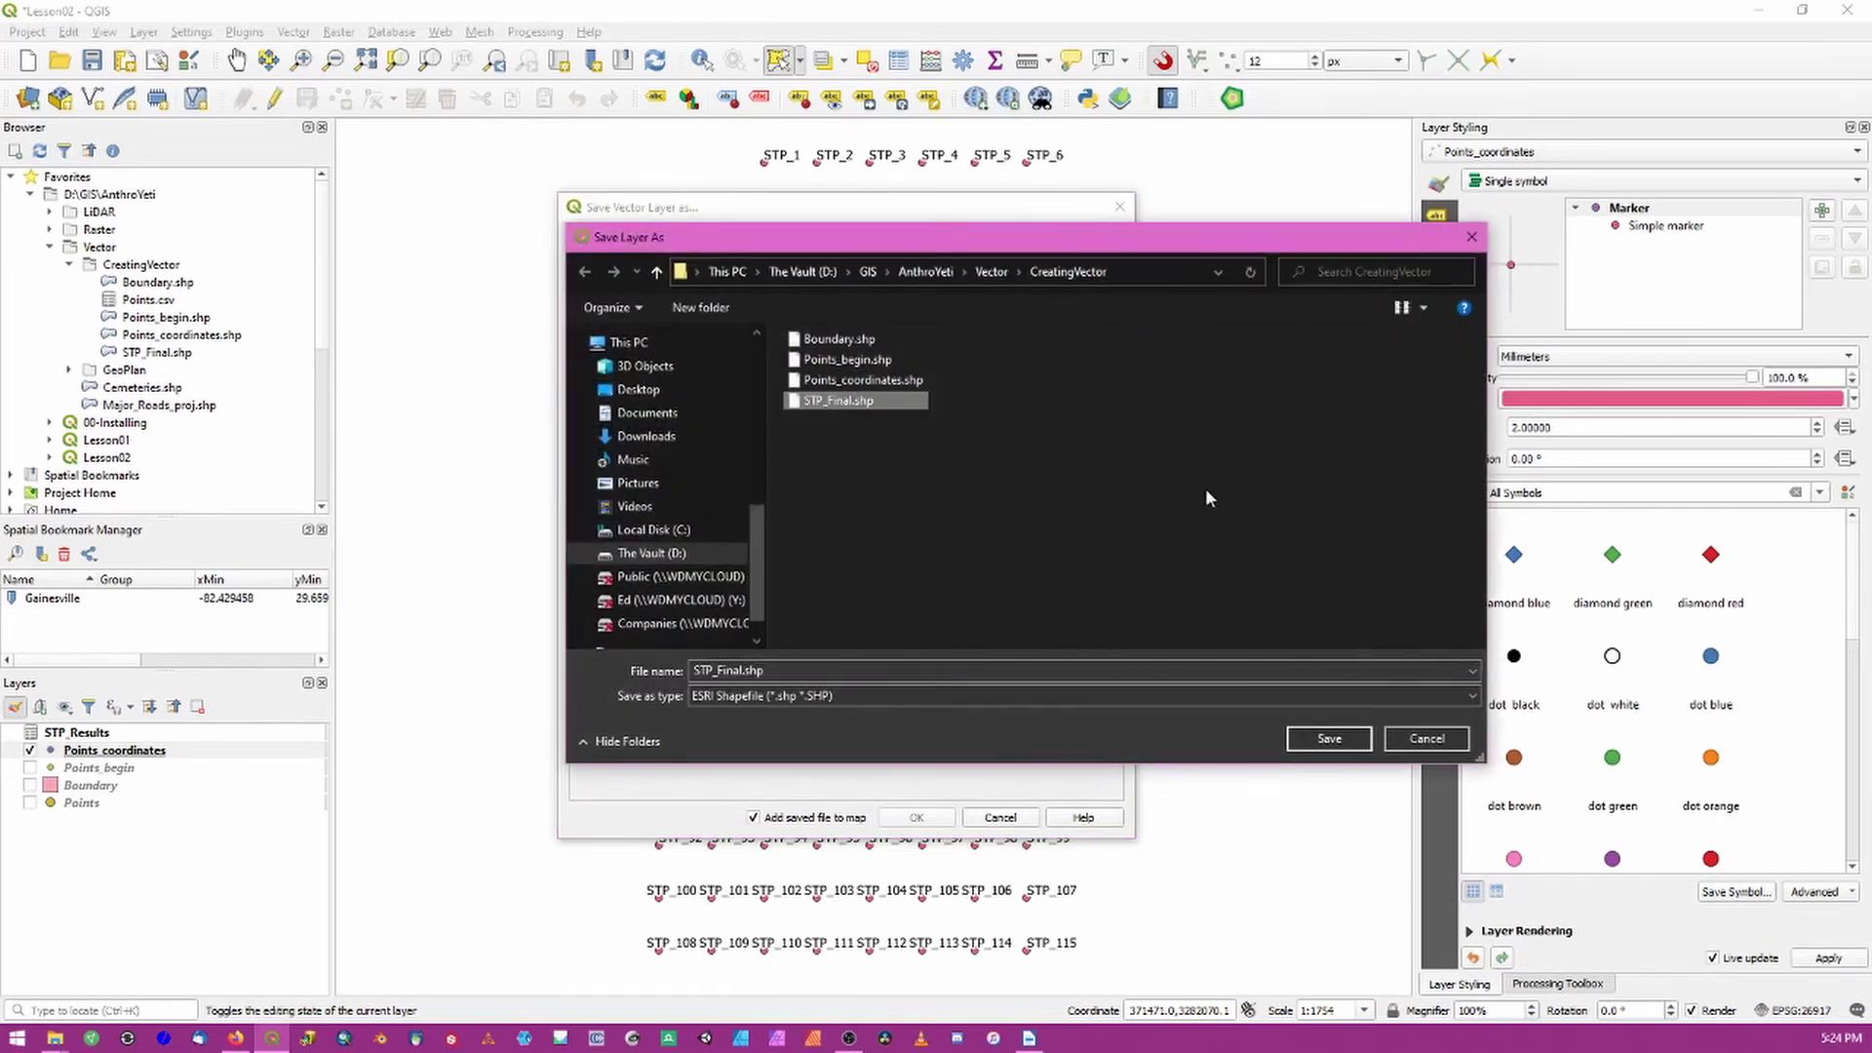
left_click(1329, 738)
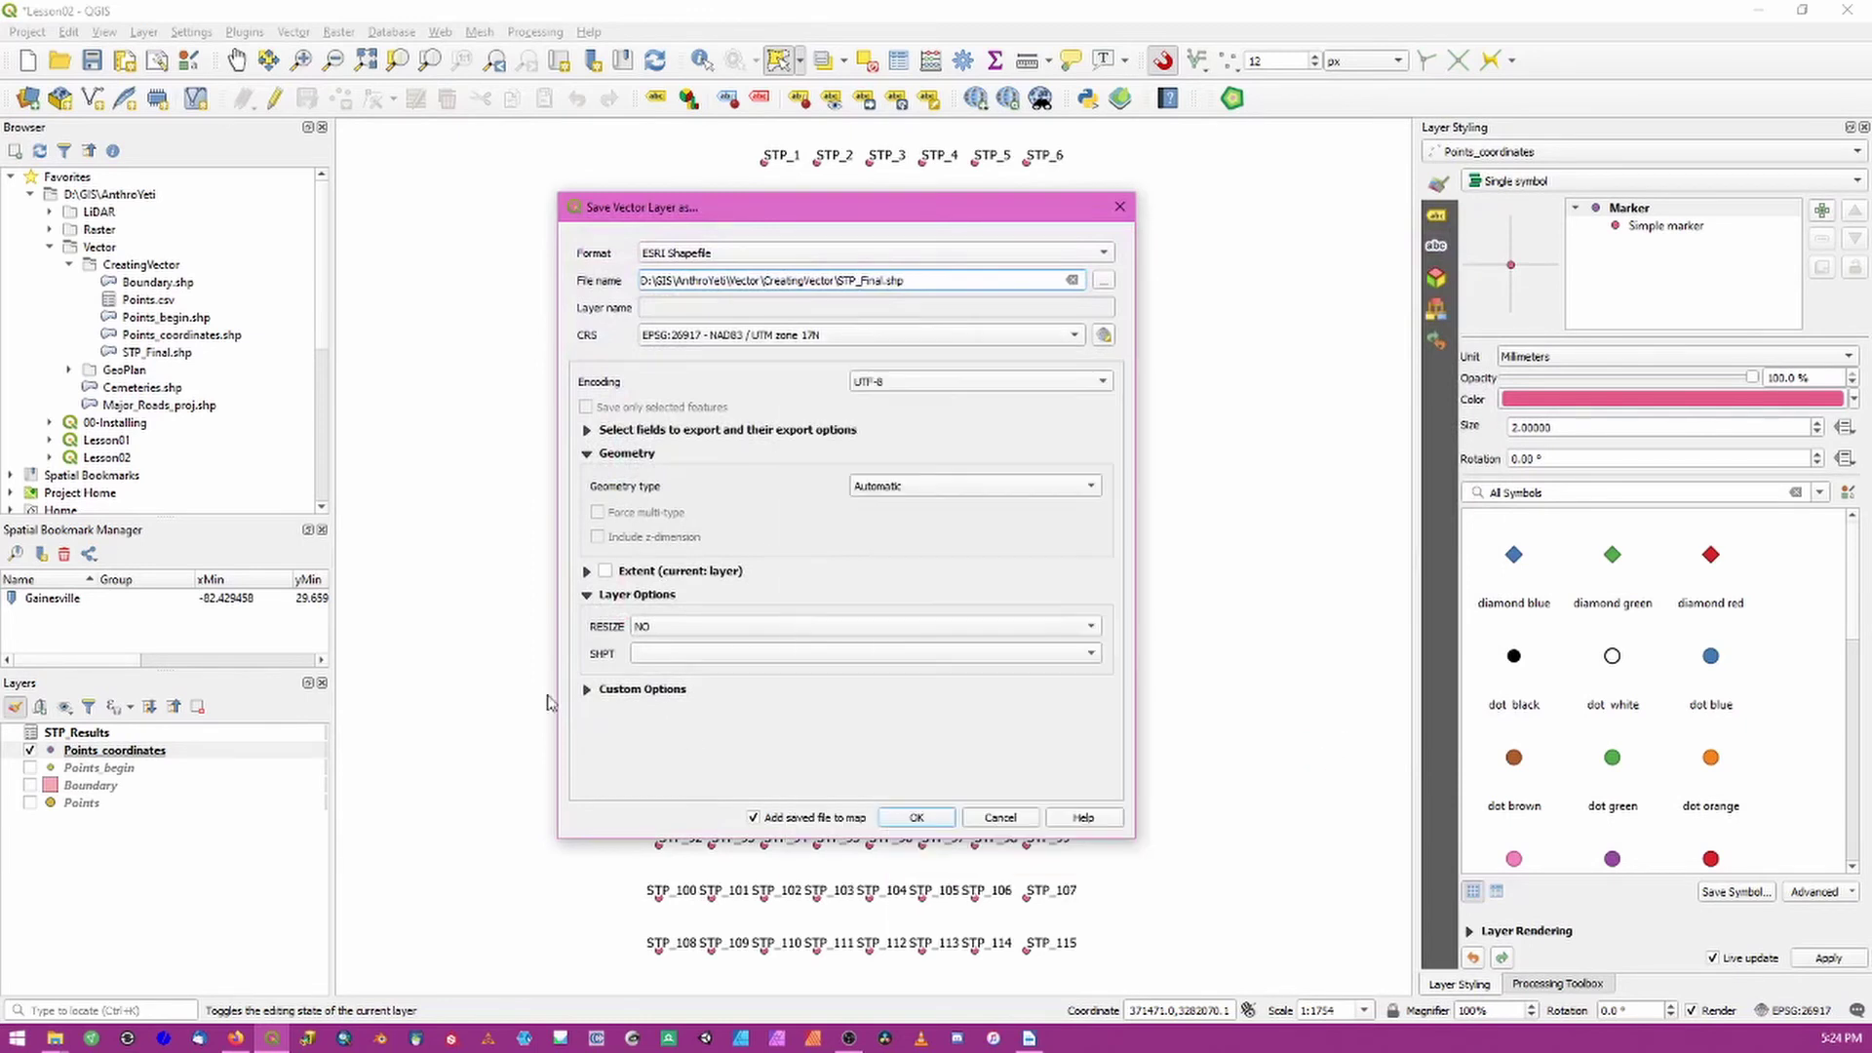
left_click(916, 817)
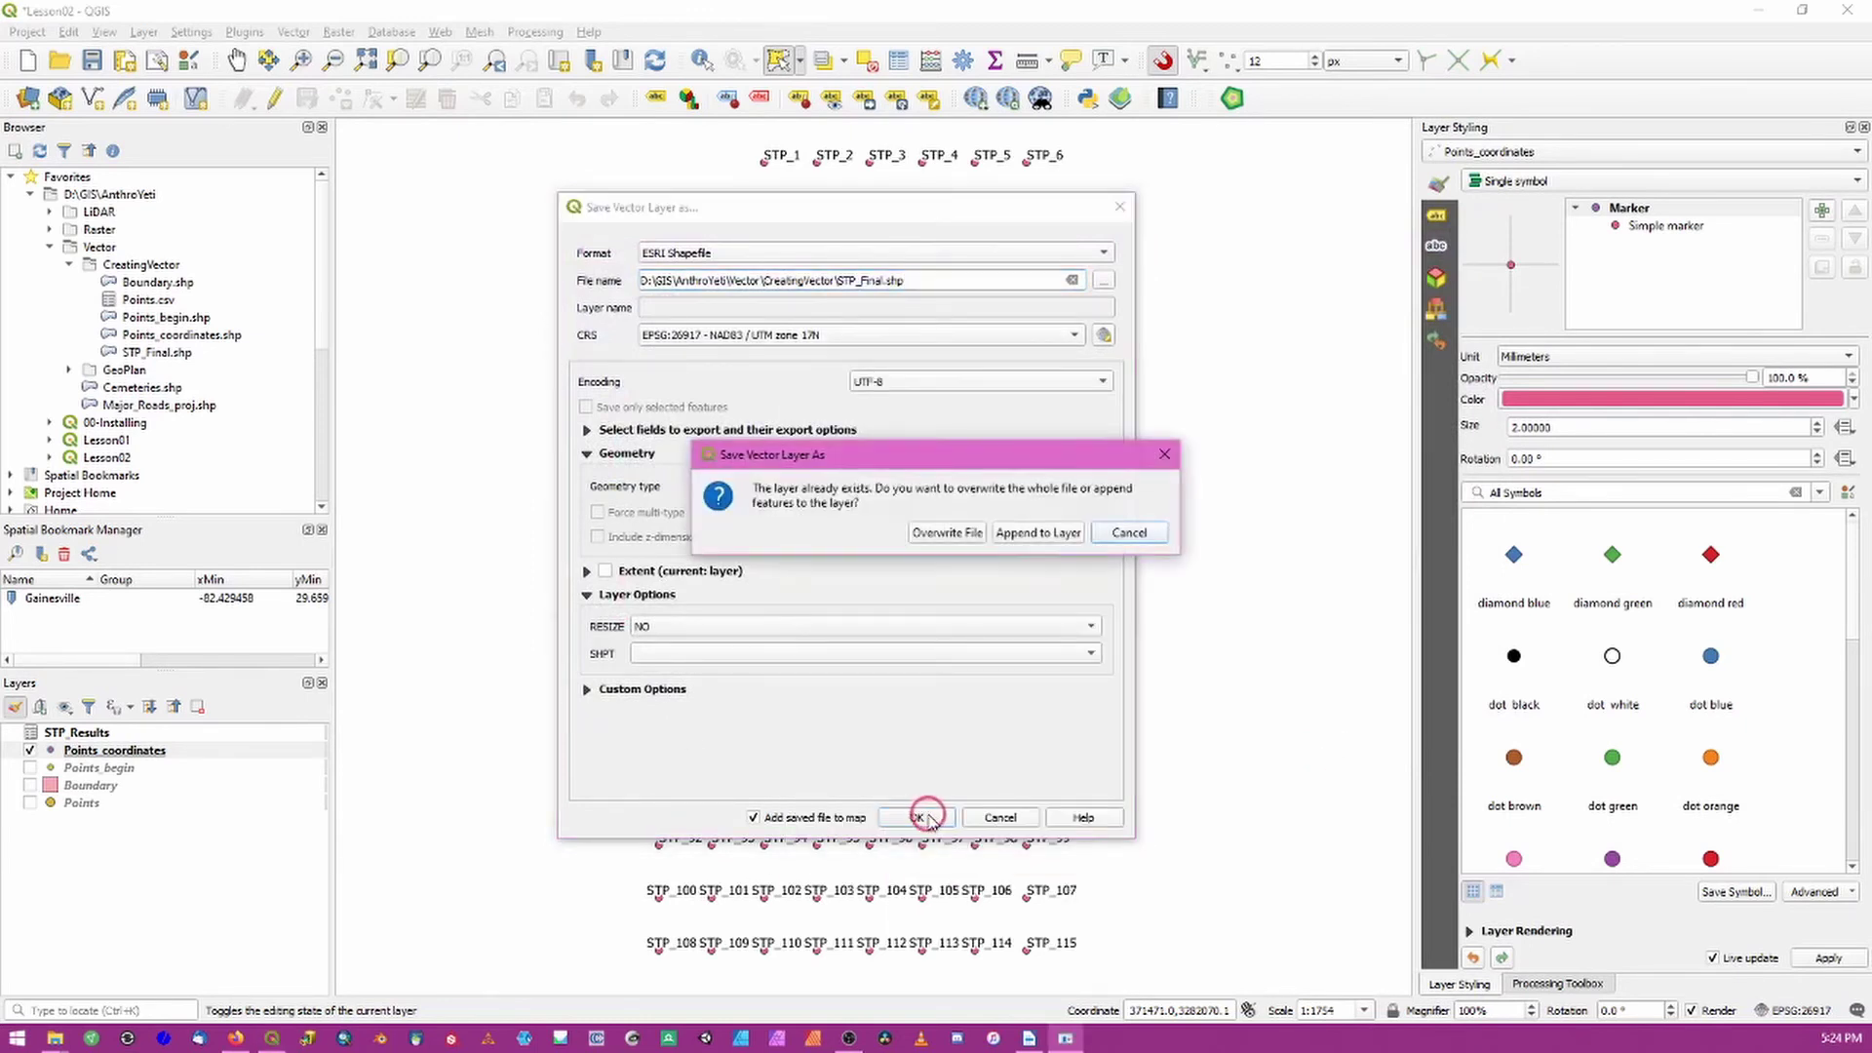
left_click(948, 533)
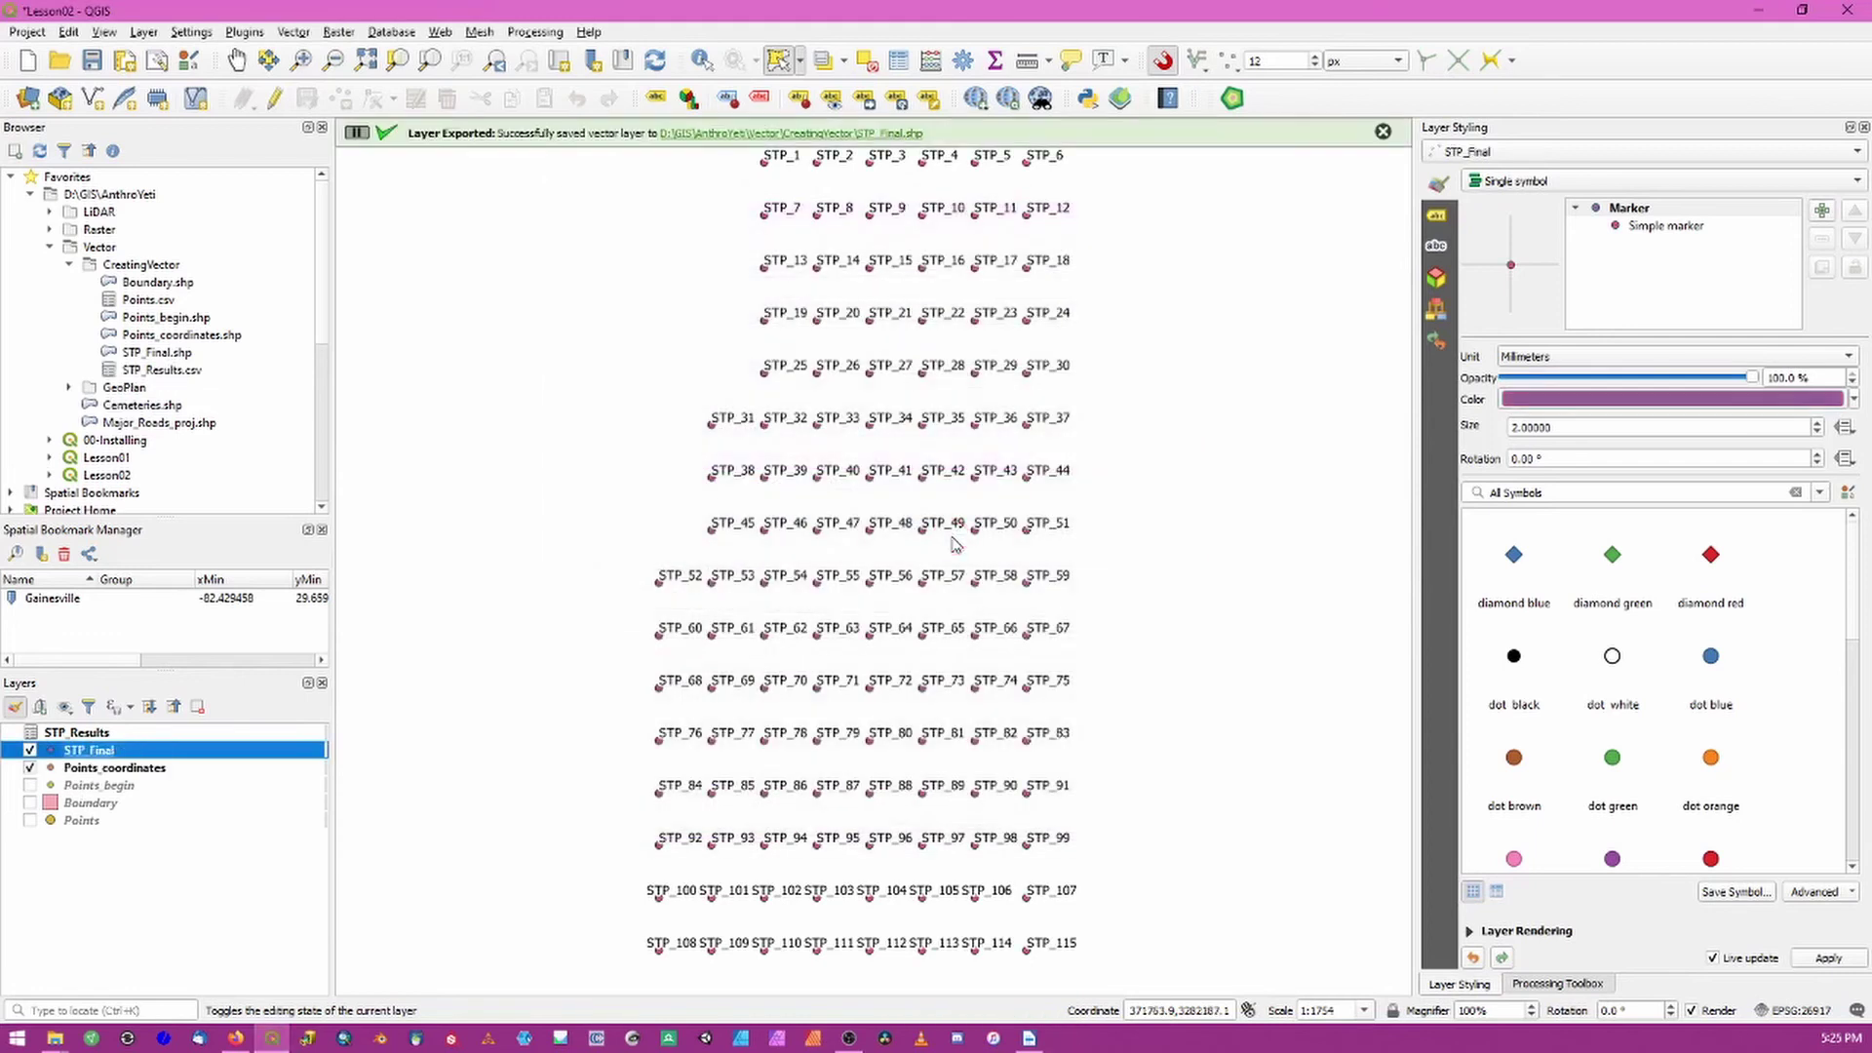
Step: Hide the Points_coordinates layer and check the exported fields in the STP_Final attribute table
left_click(30, 767)
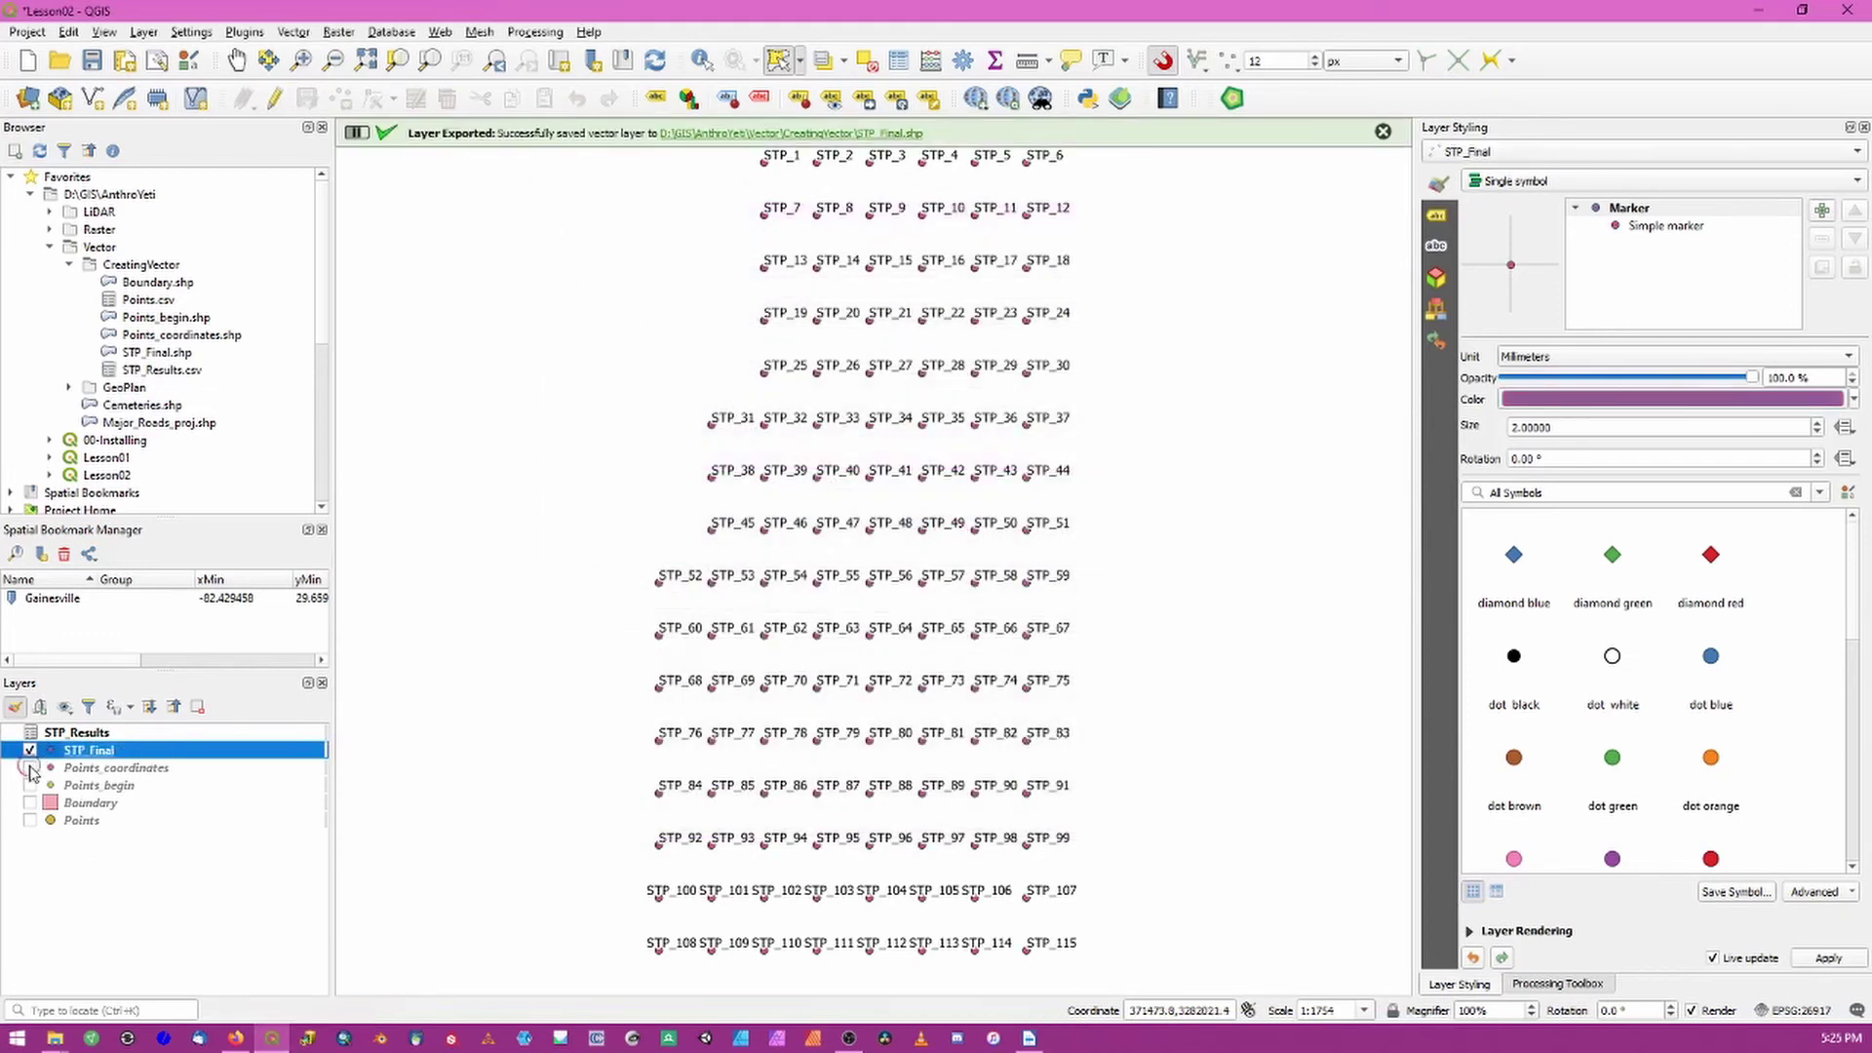
right_click(87, 756)
left_click(216, 551)
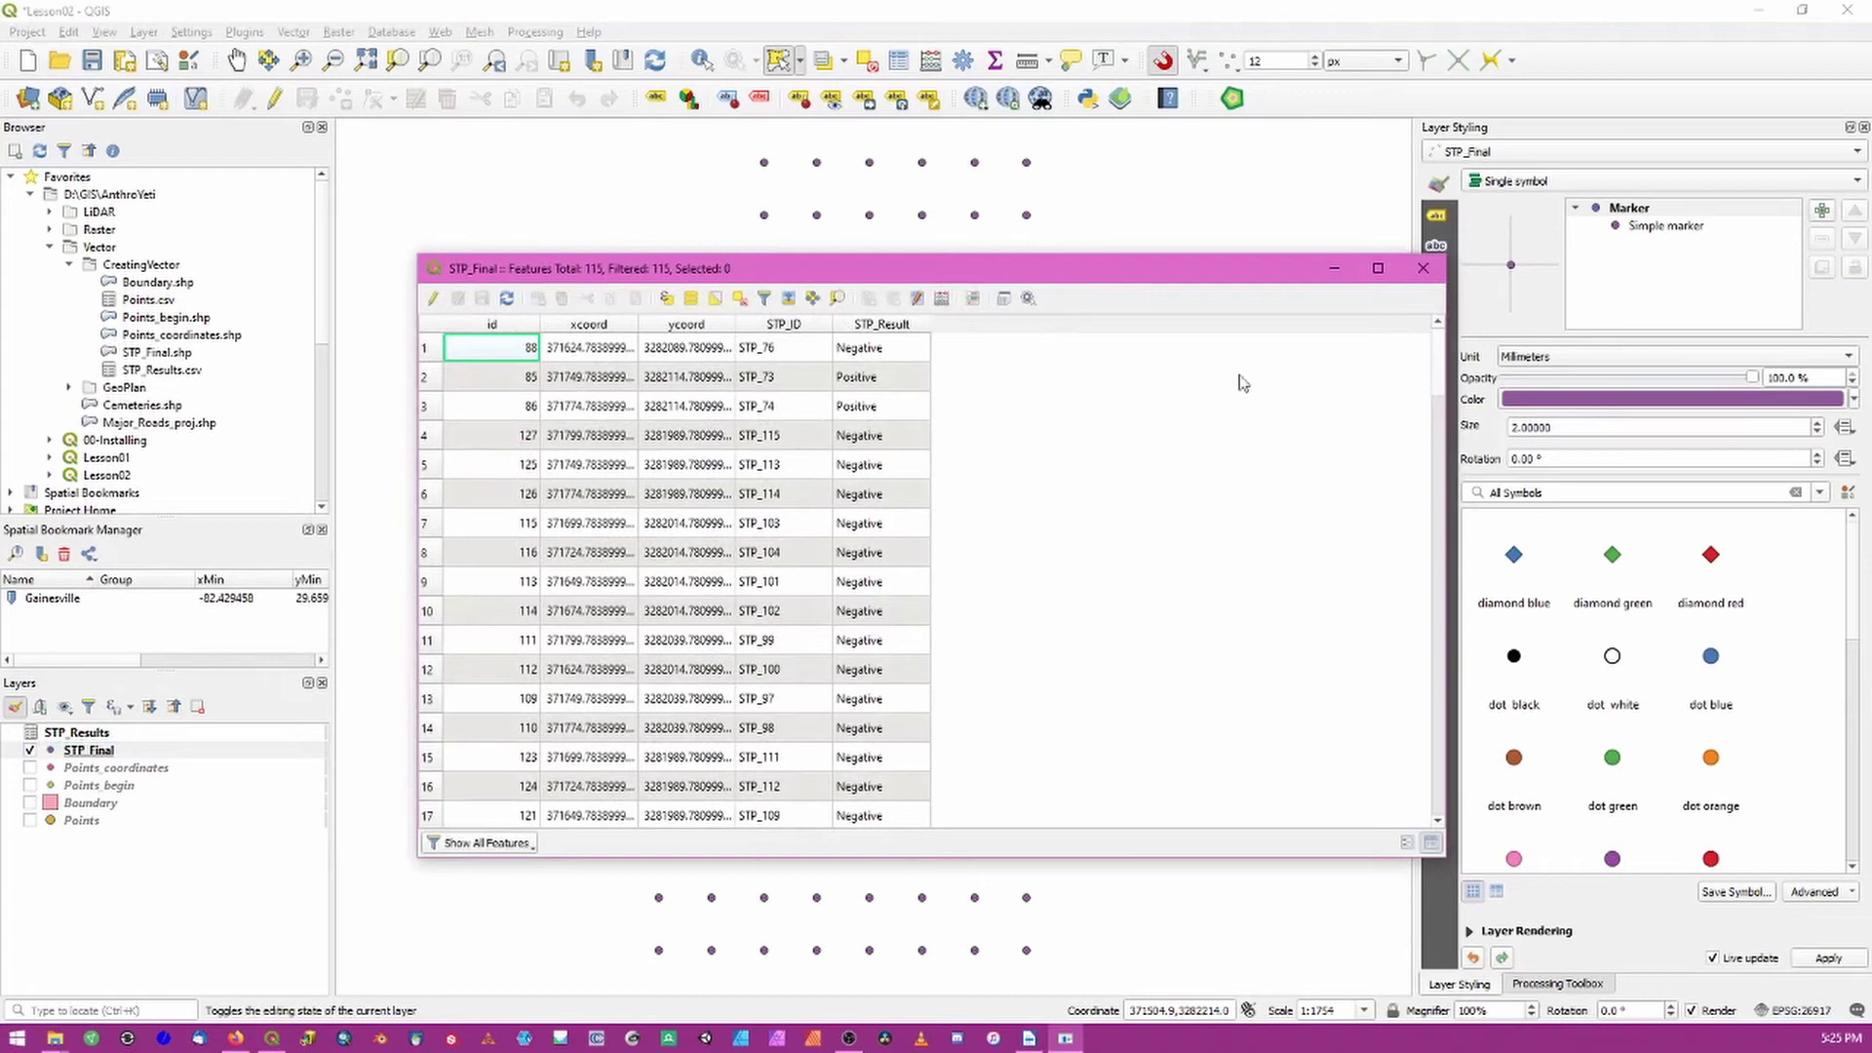
left_click(1422, 268)
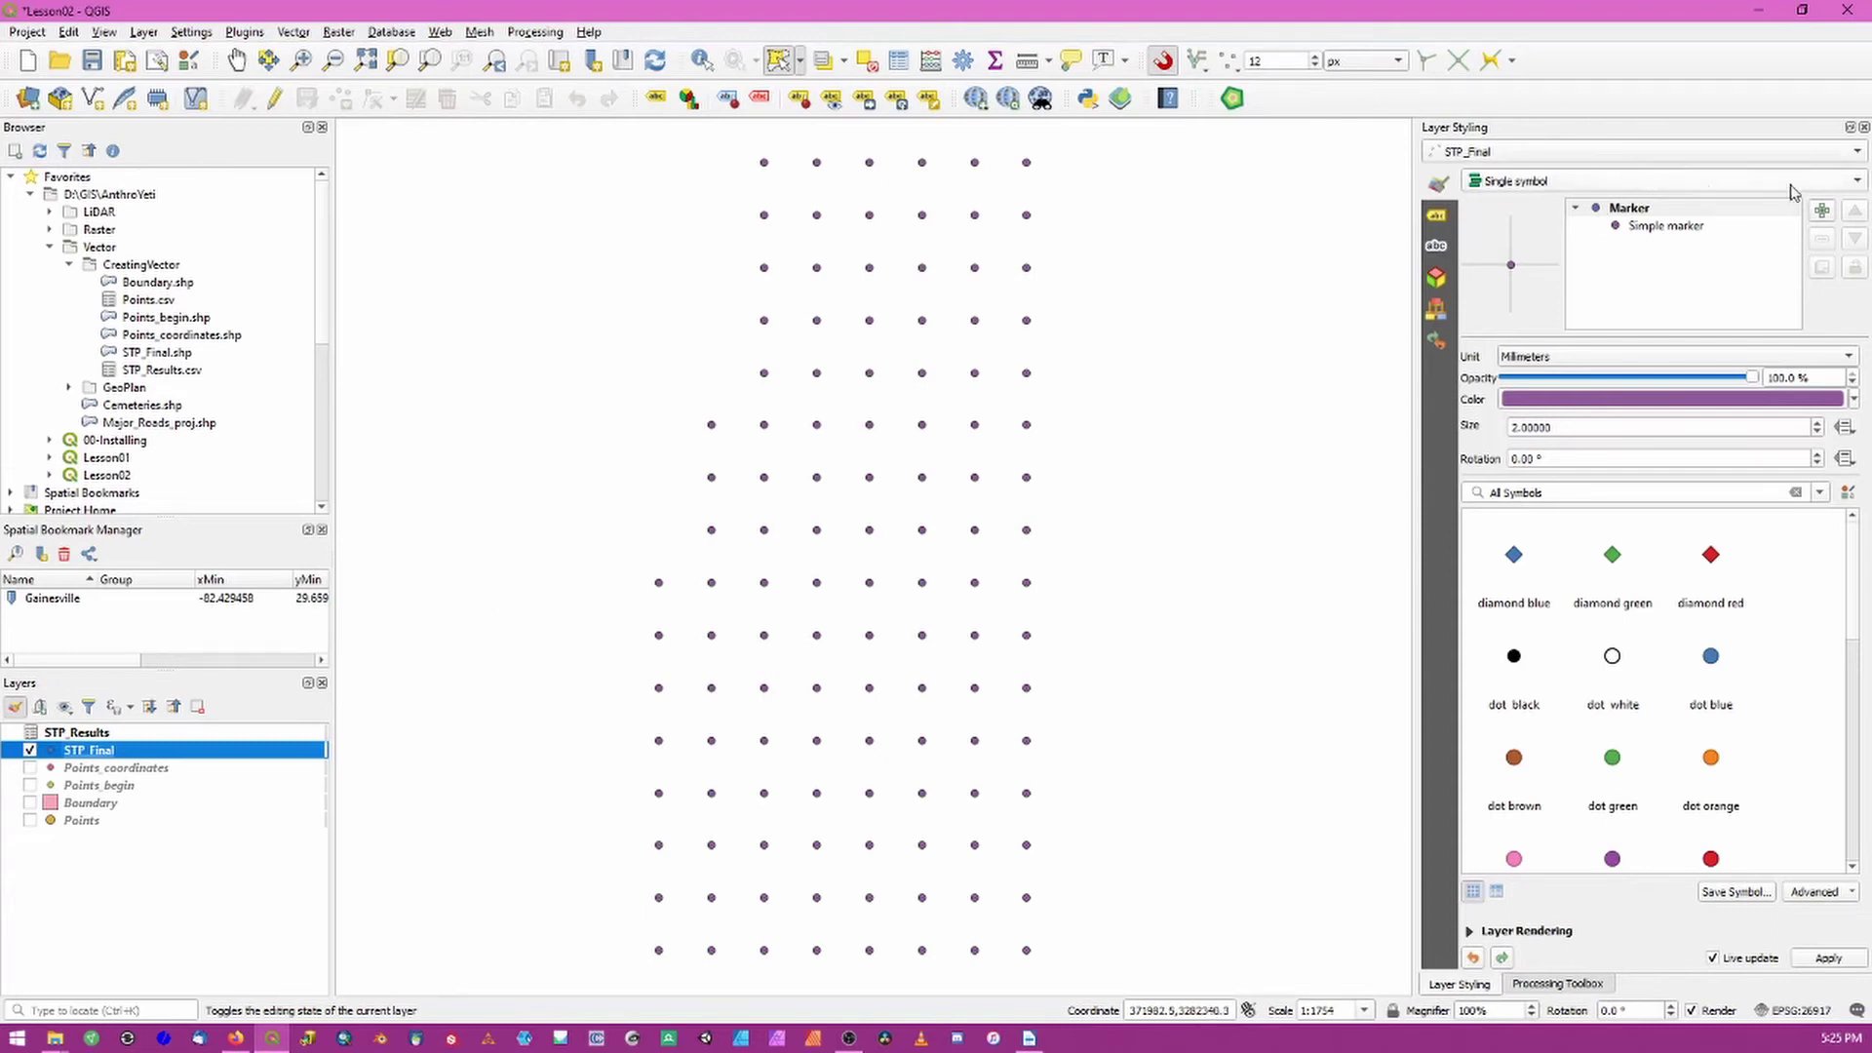
Step: Style the STP_Final layer as Categorized by STP_Result, classify its values, and switch off the all other values category
left_click(1860, 182)
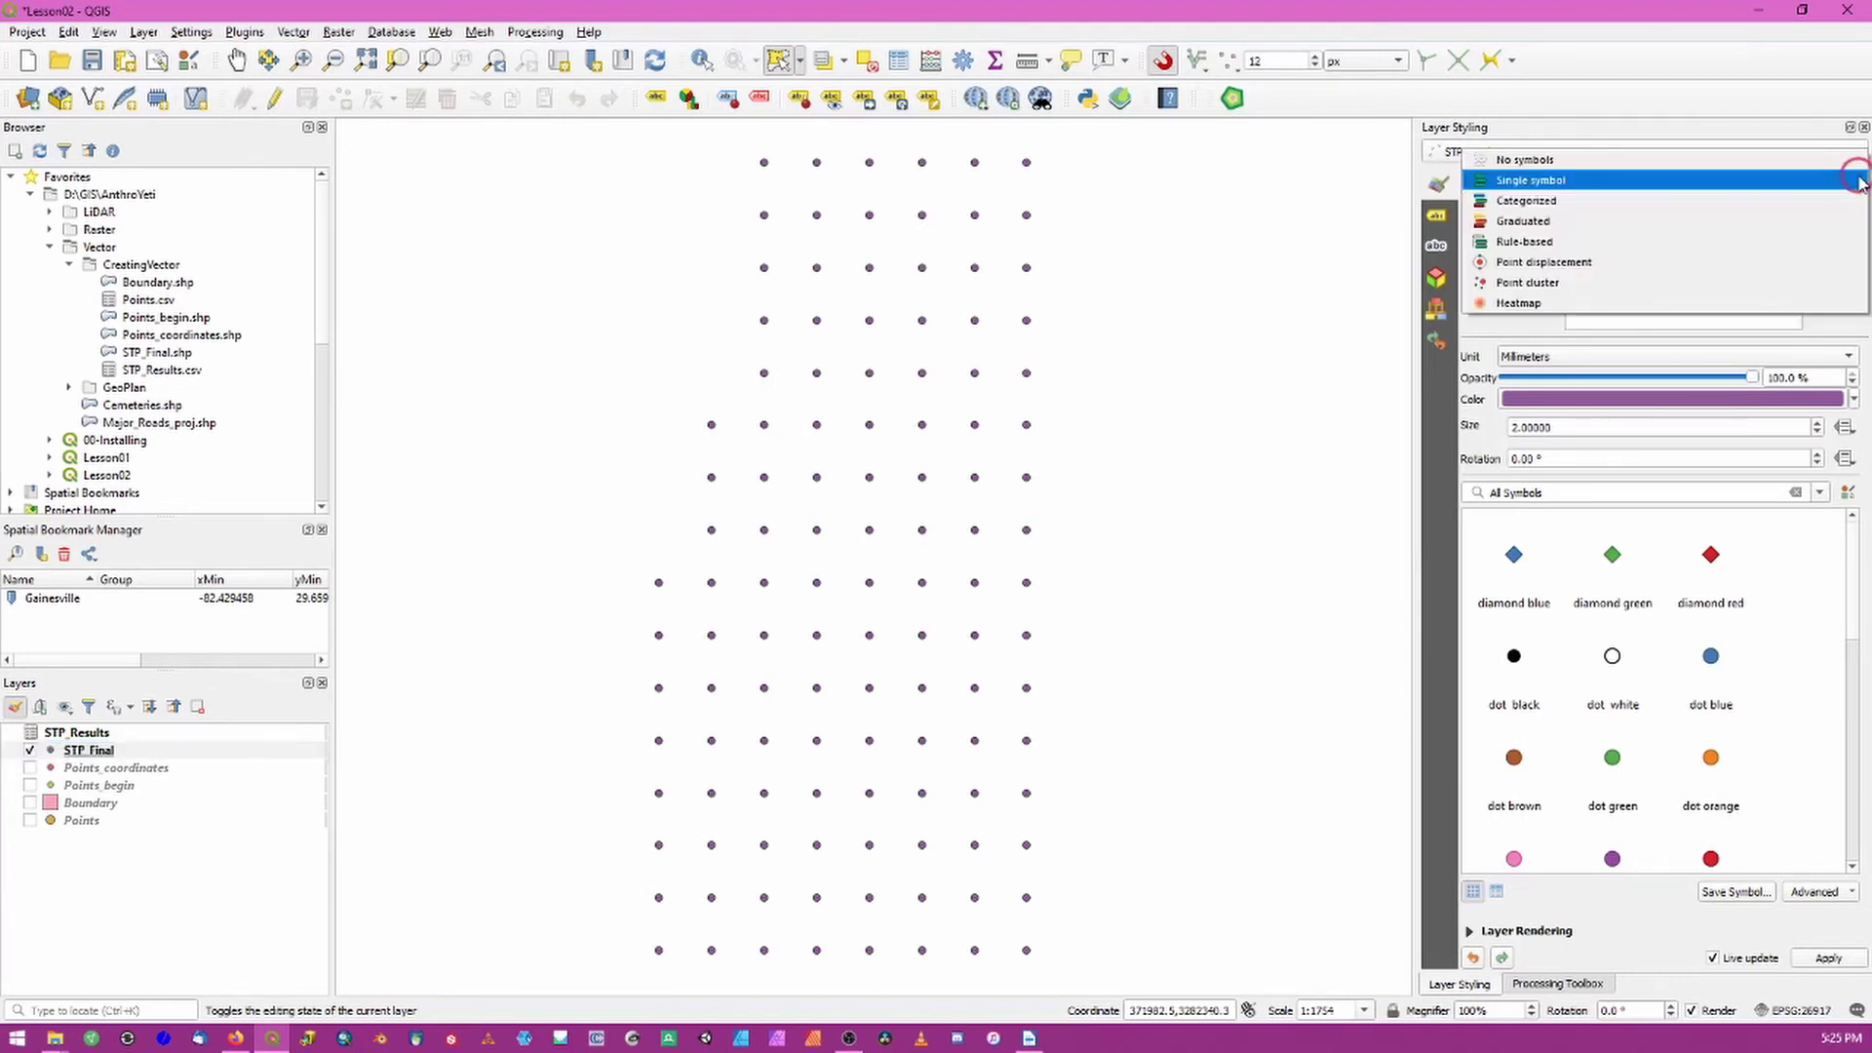
left_click(1616, 201)
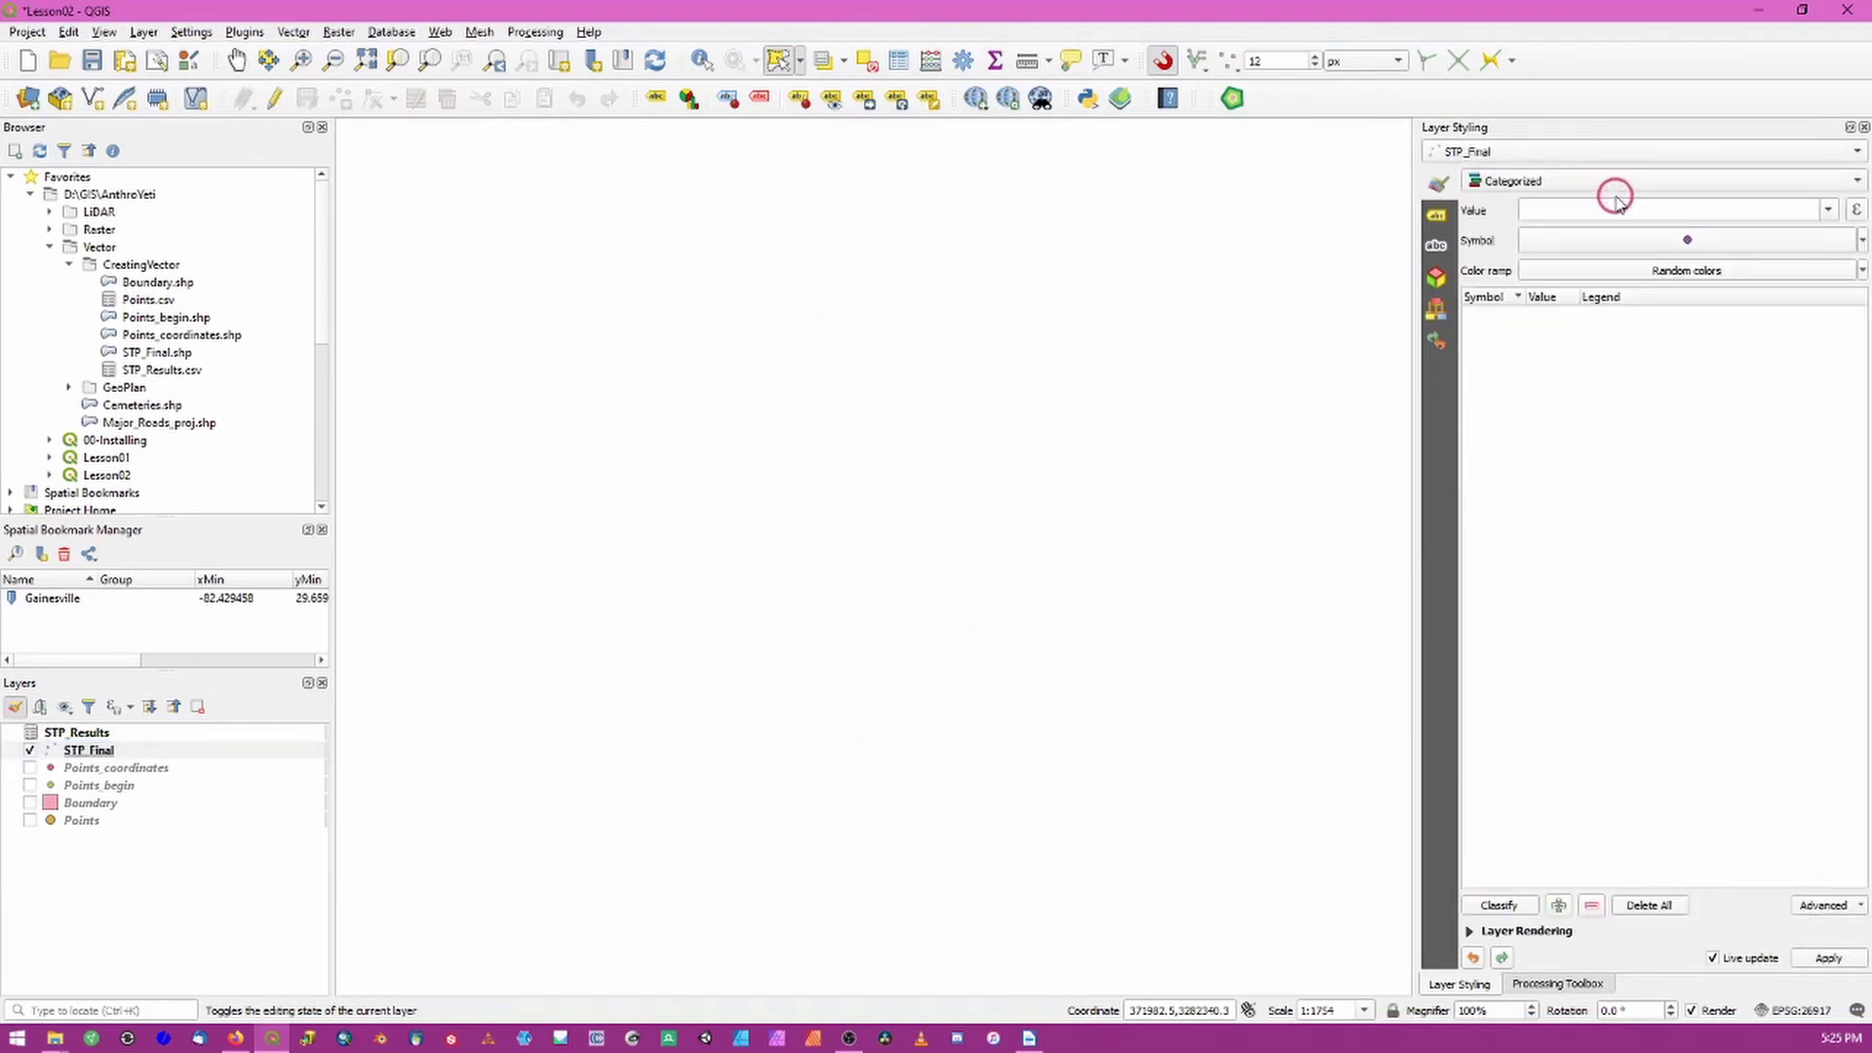
left_click(1828, 212)
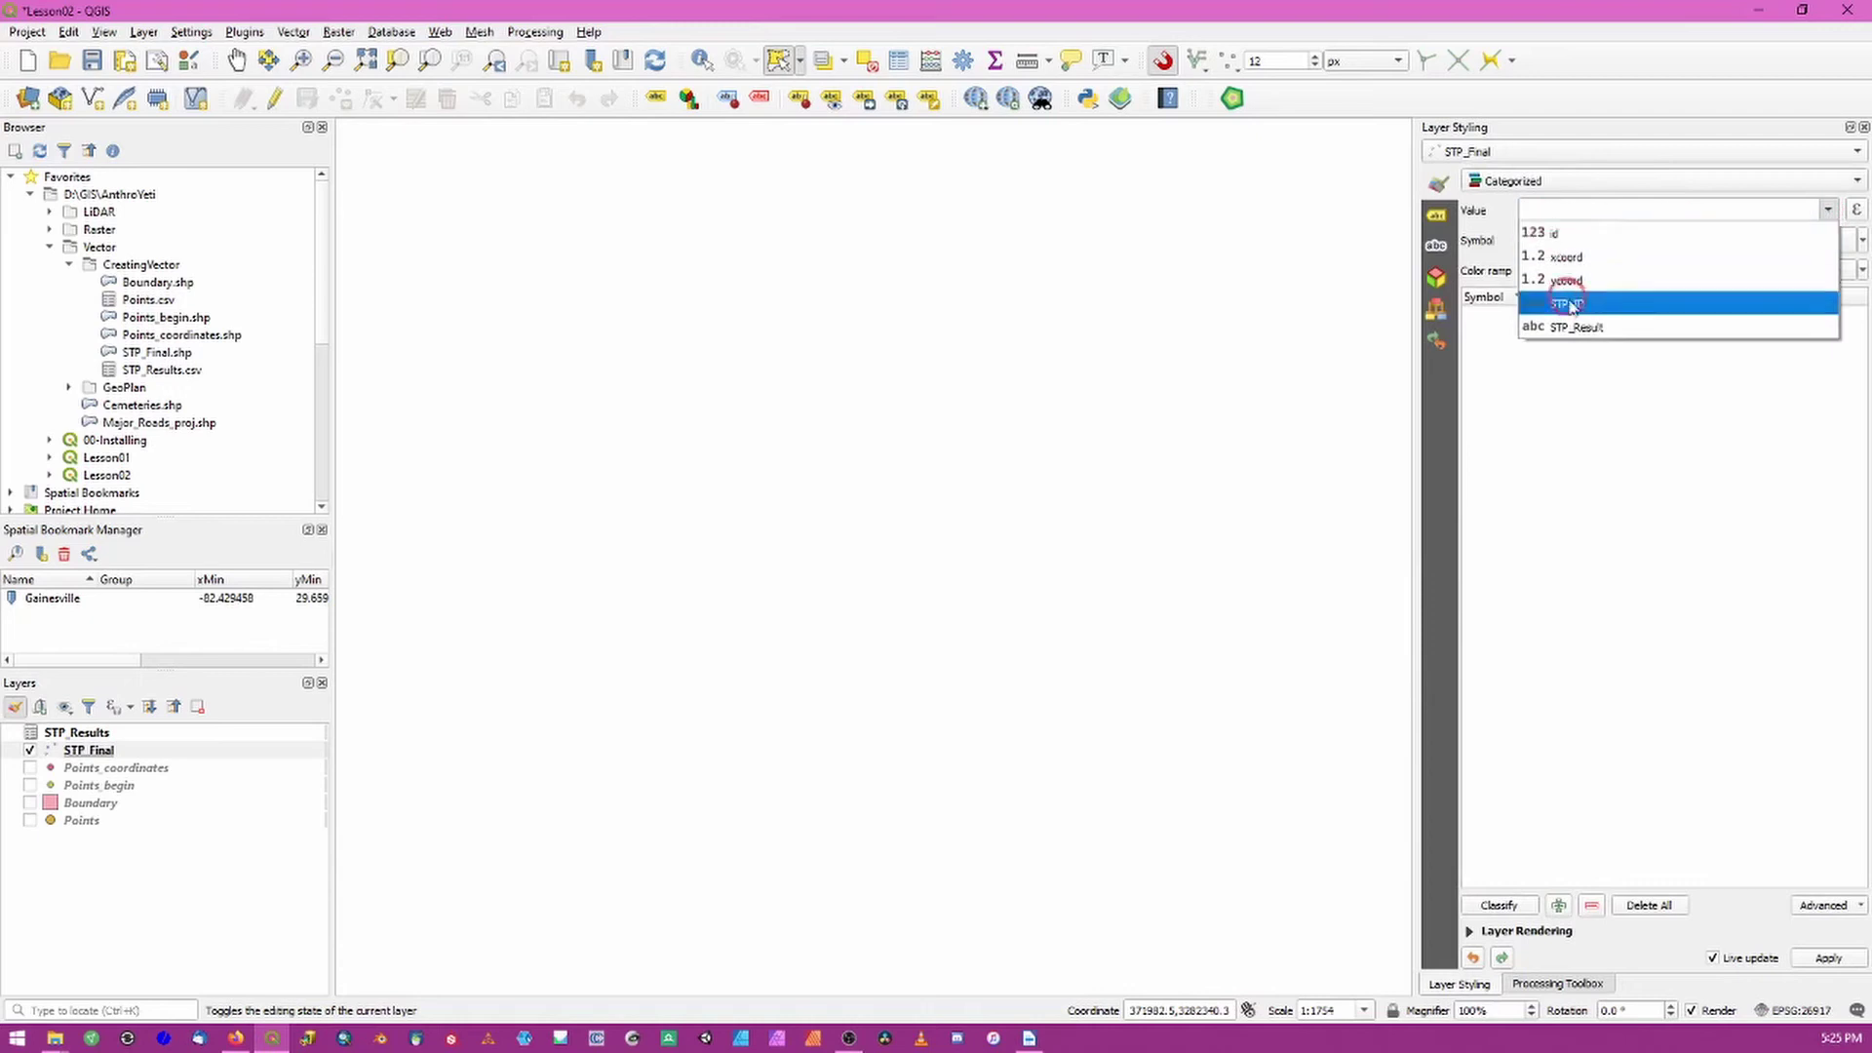
left_click(1626, 328)
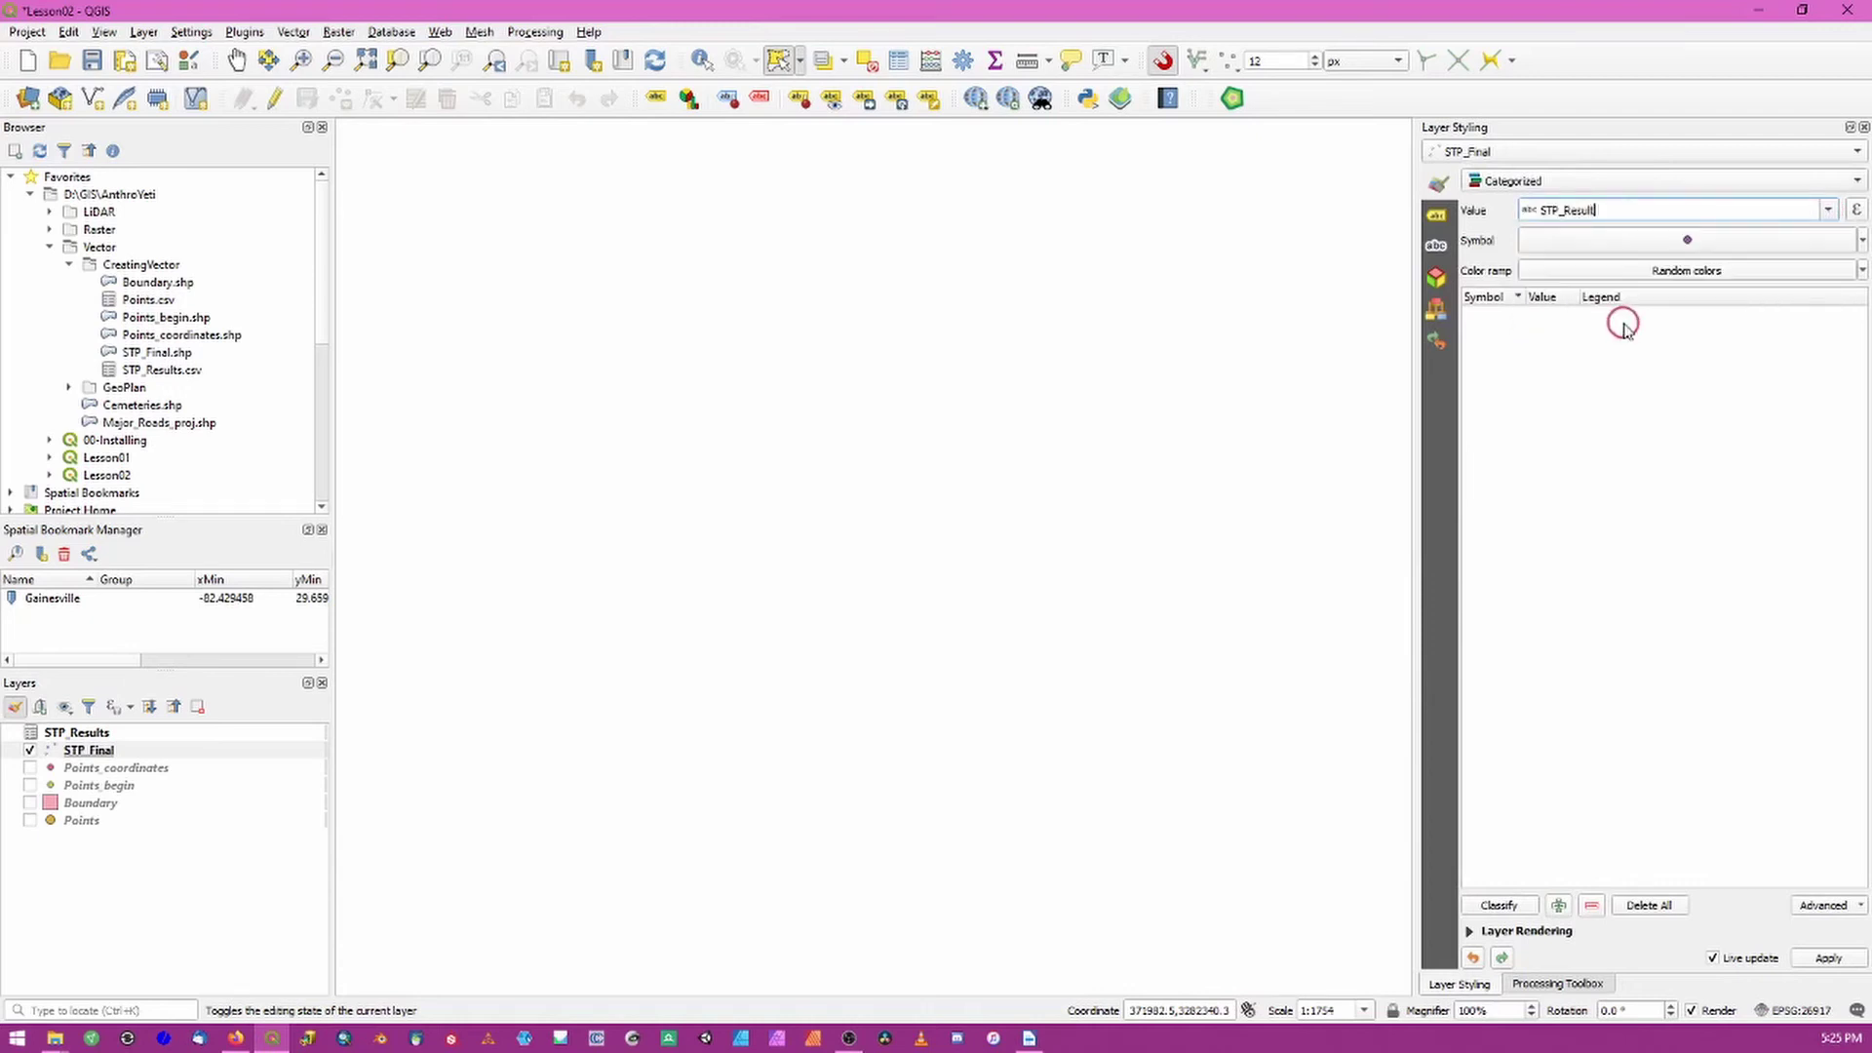
left_click(1499, 906)
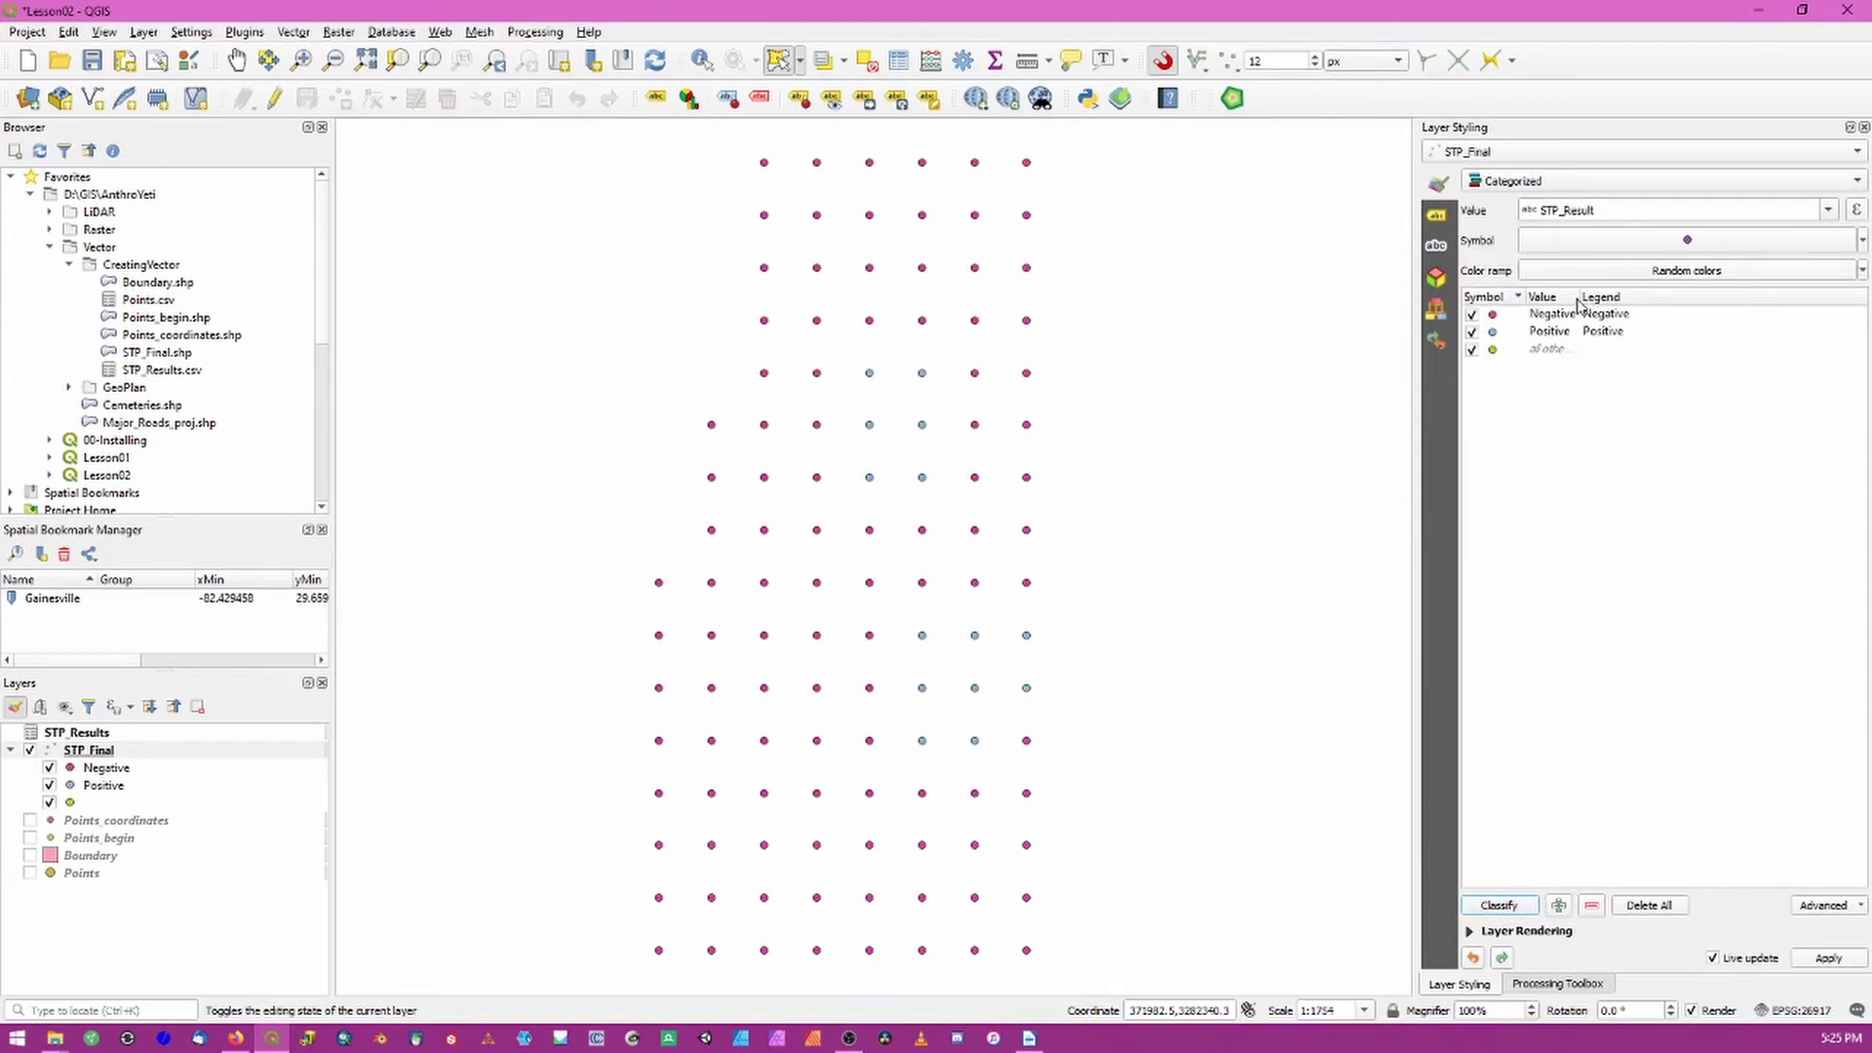
left_click_drag(1581, 298, 1662, 298)
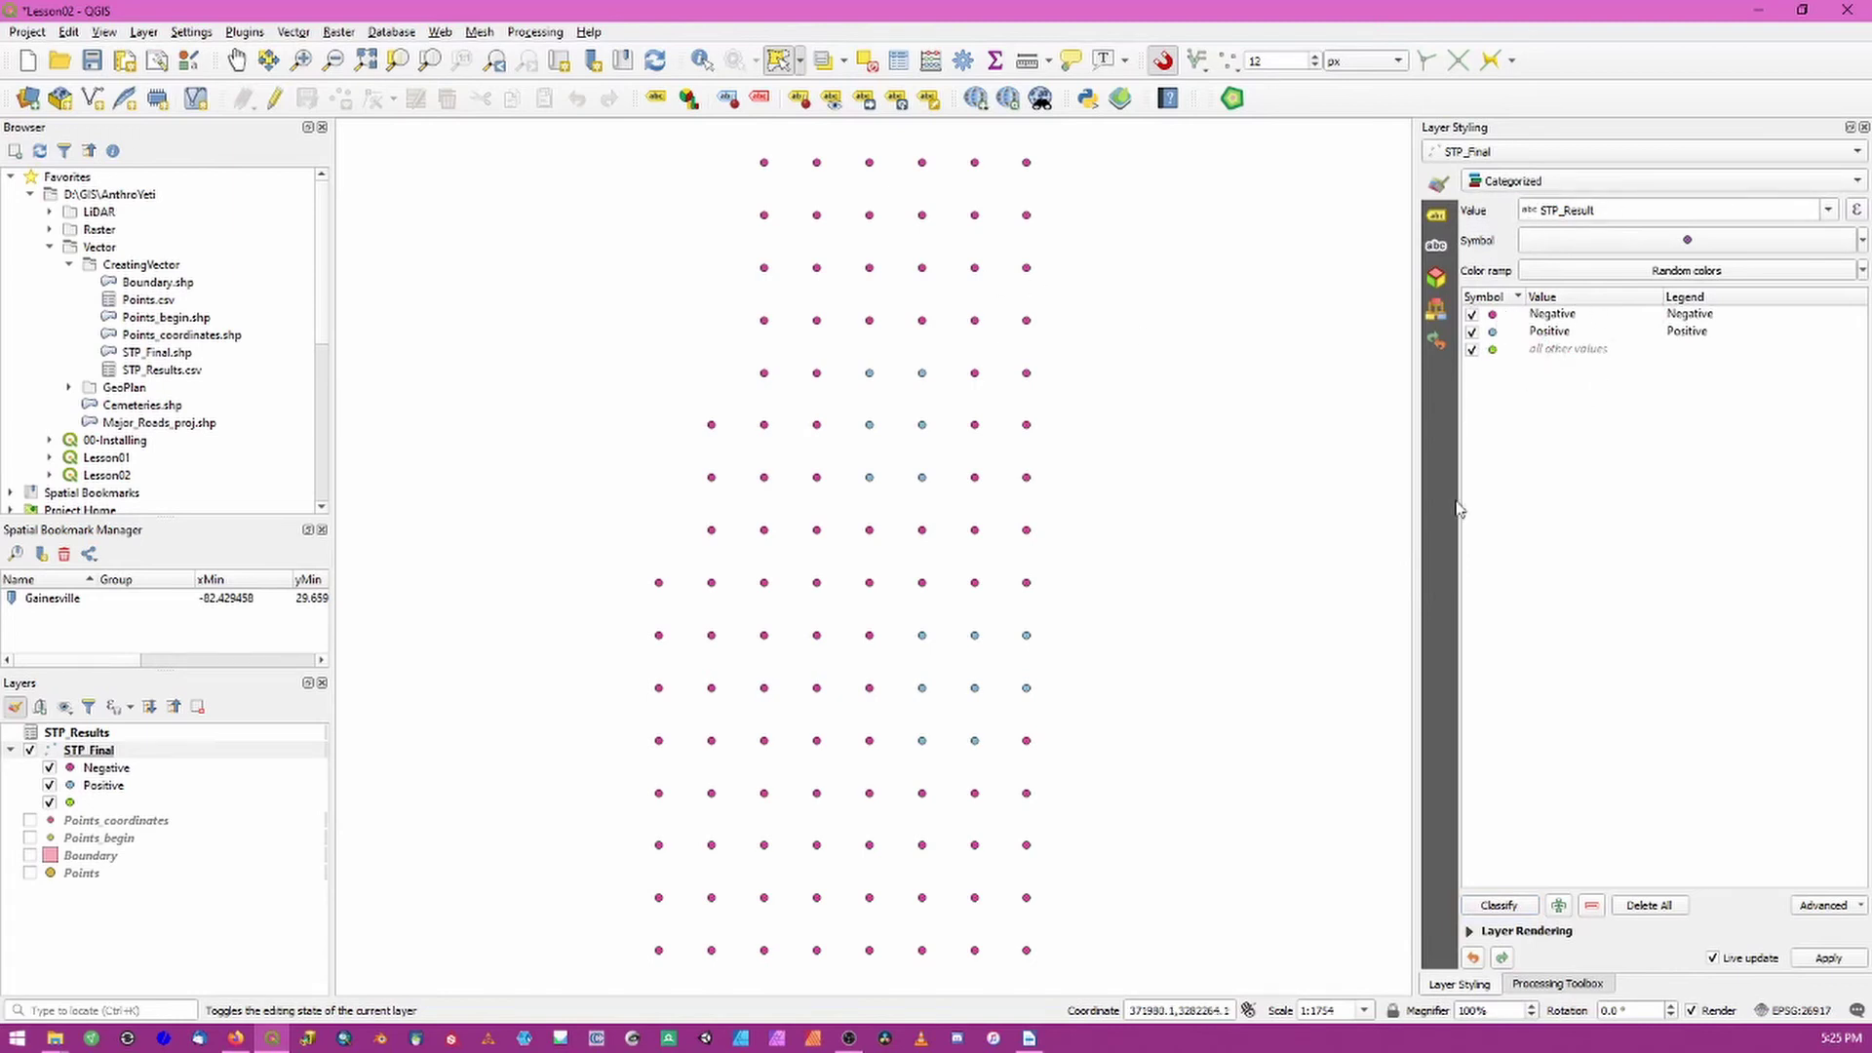
left_click(1472, 350)
Step: Change the Positive category's simple marker fill color to dark green
left_click(1494, 335)
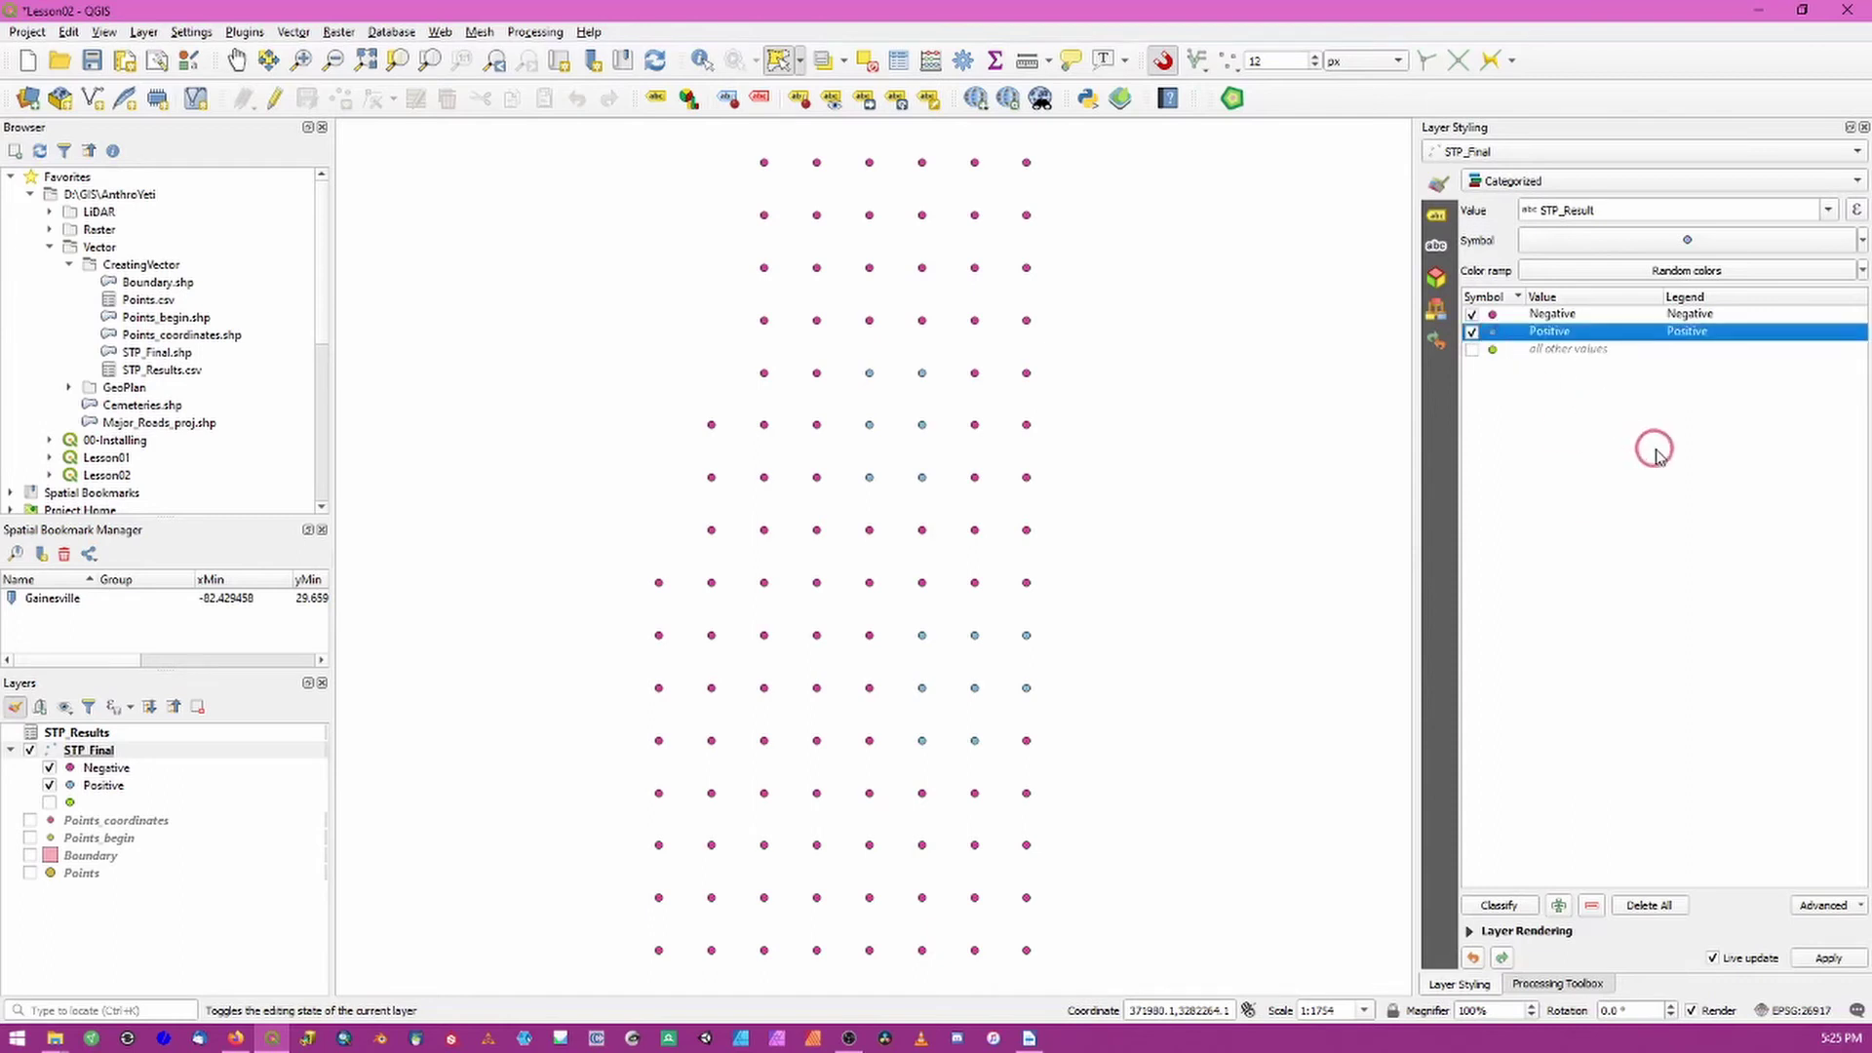
double_click(1494, 334)
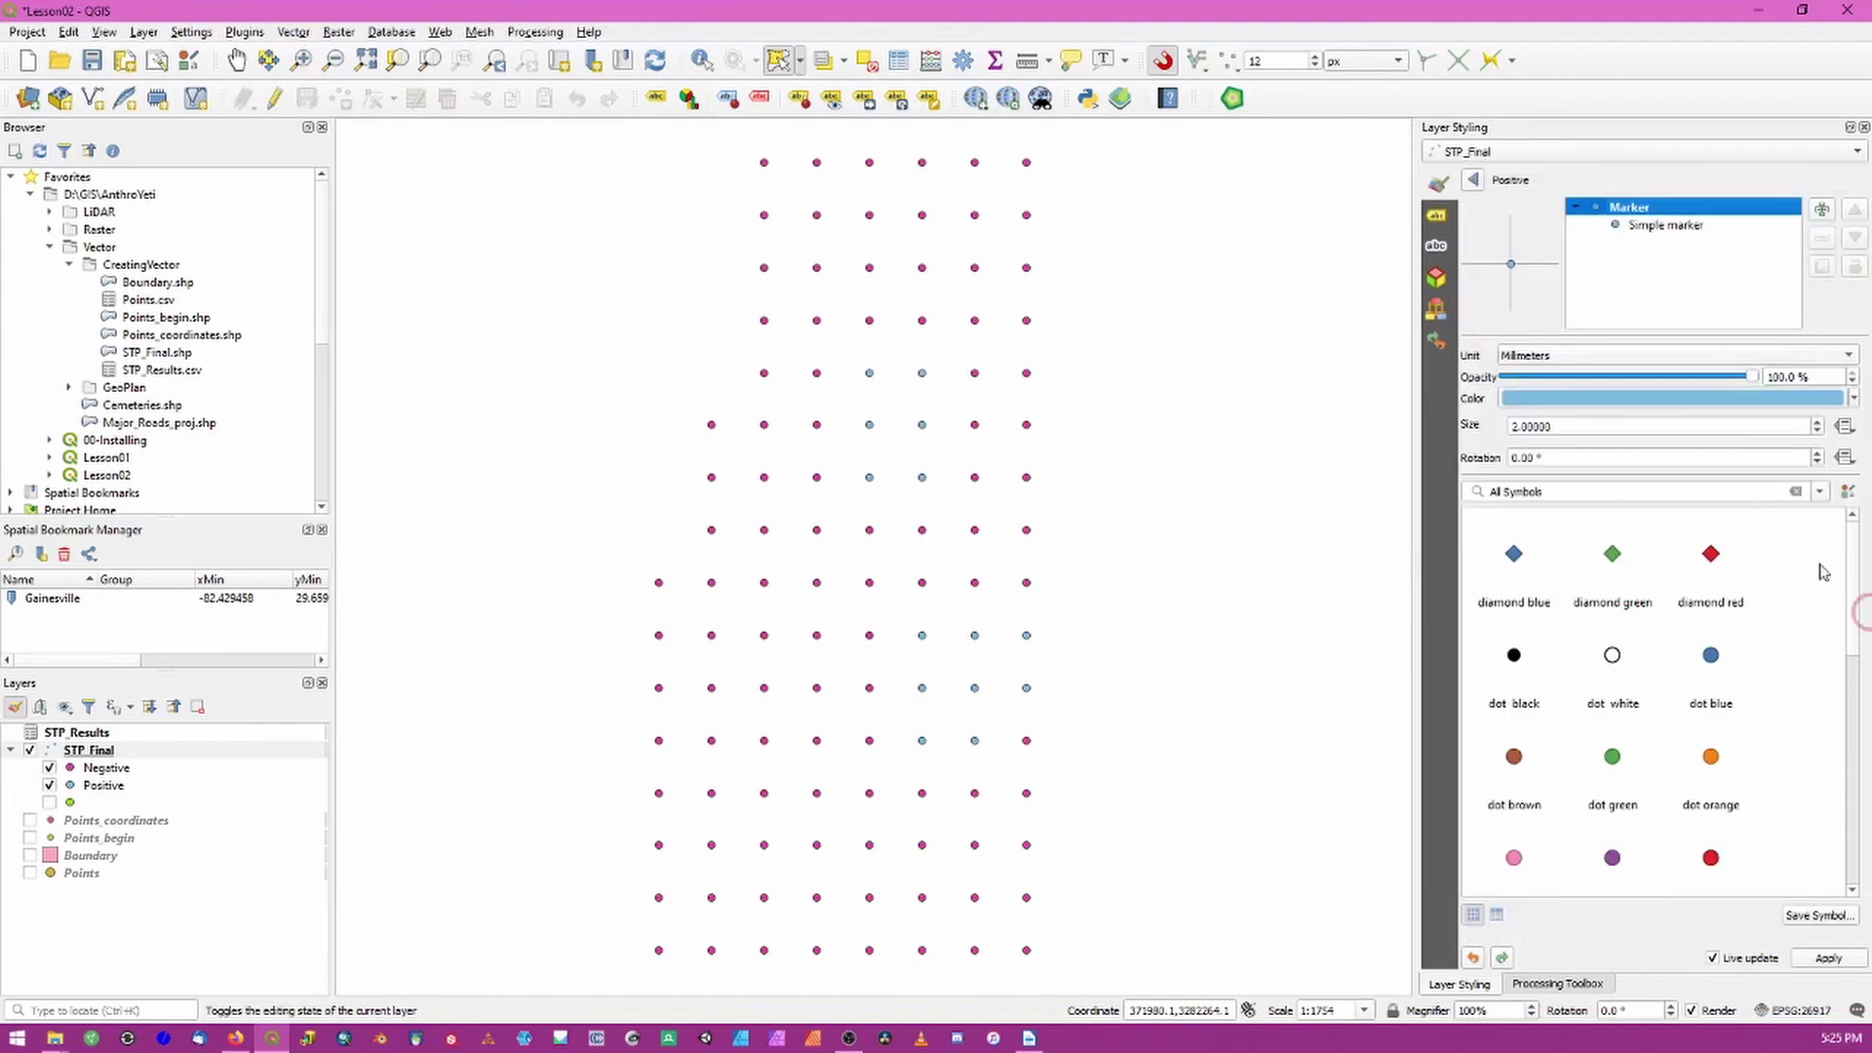
left_click(1714, 228)
left_click(1809, 422)
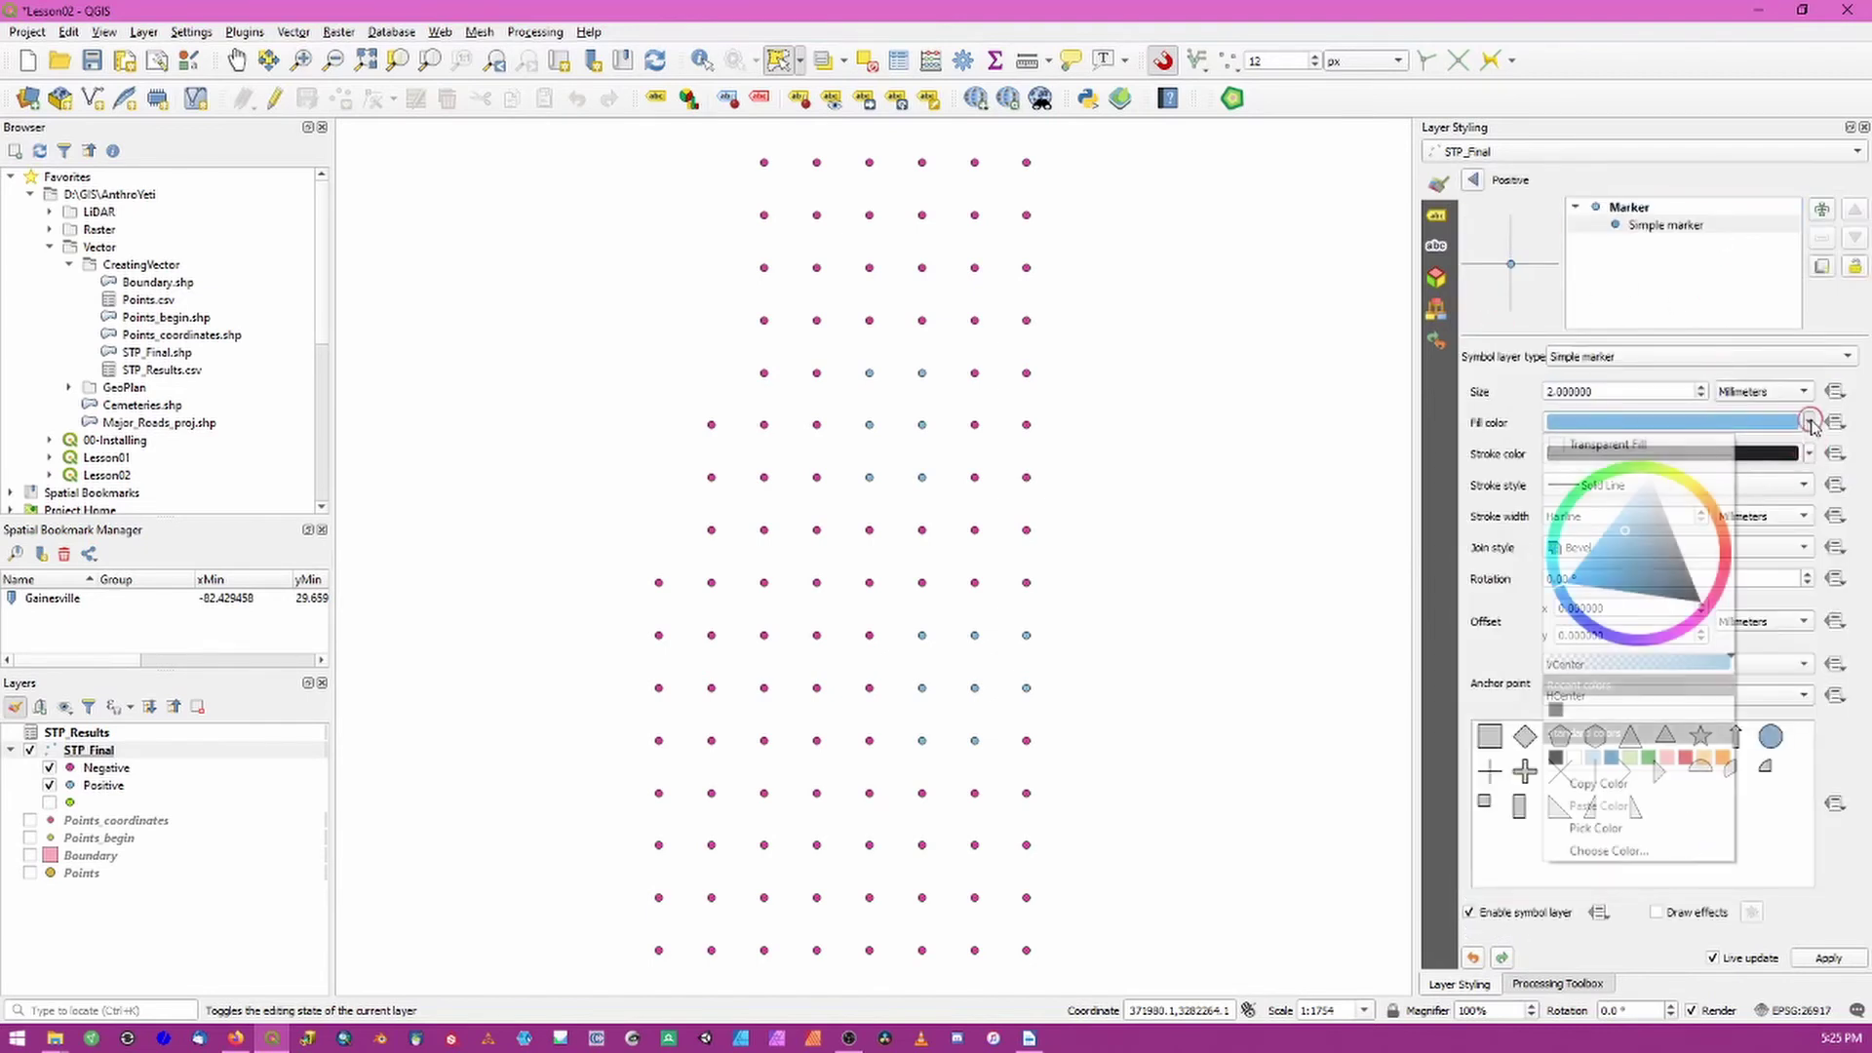
left_click(1645, 470)
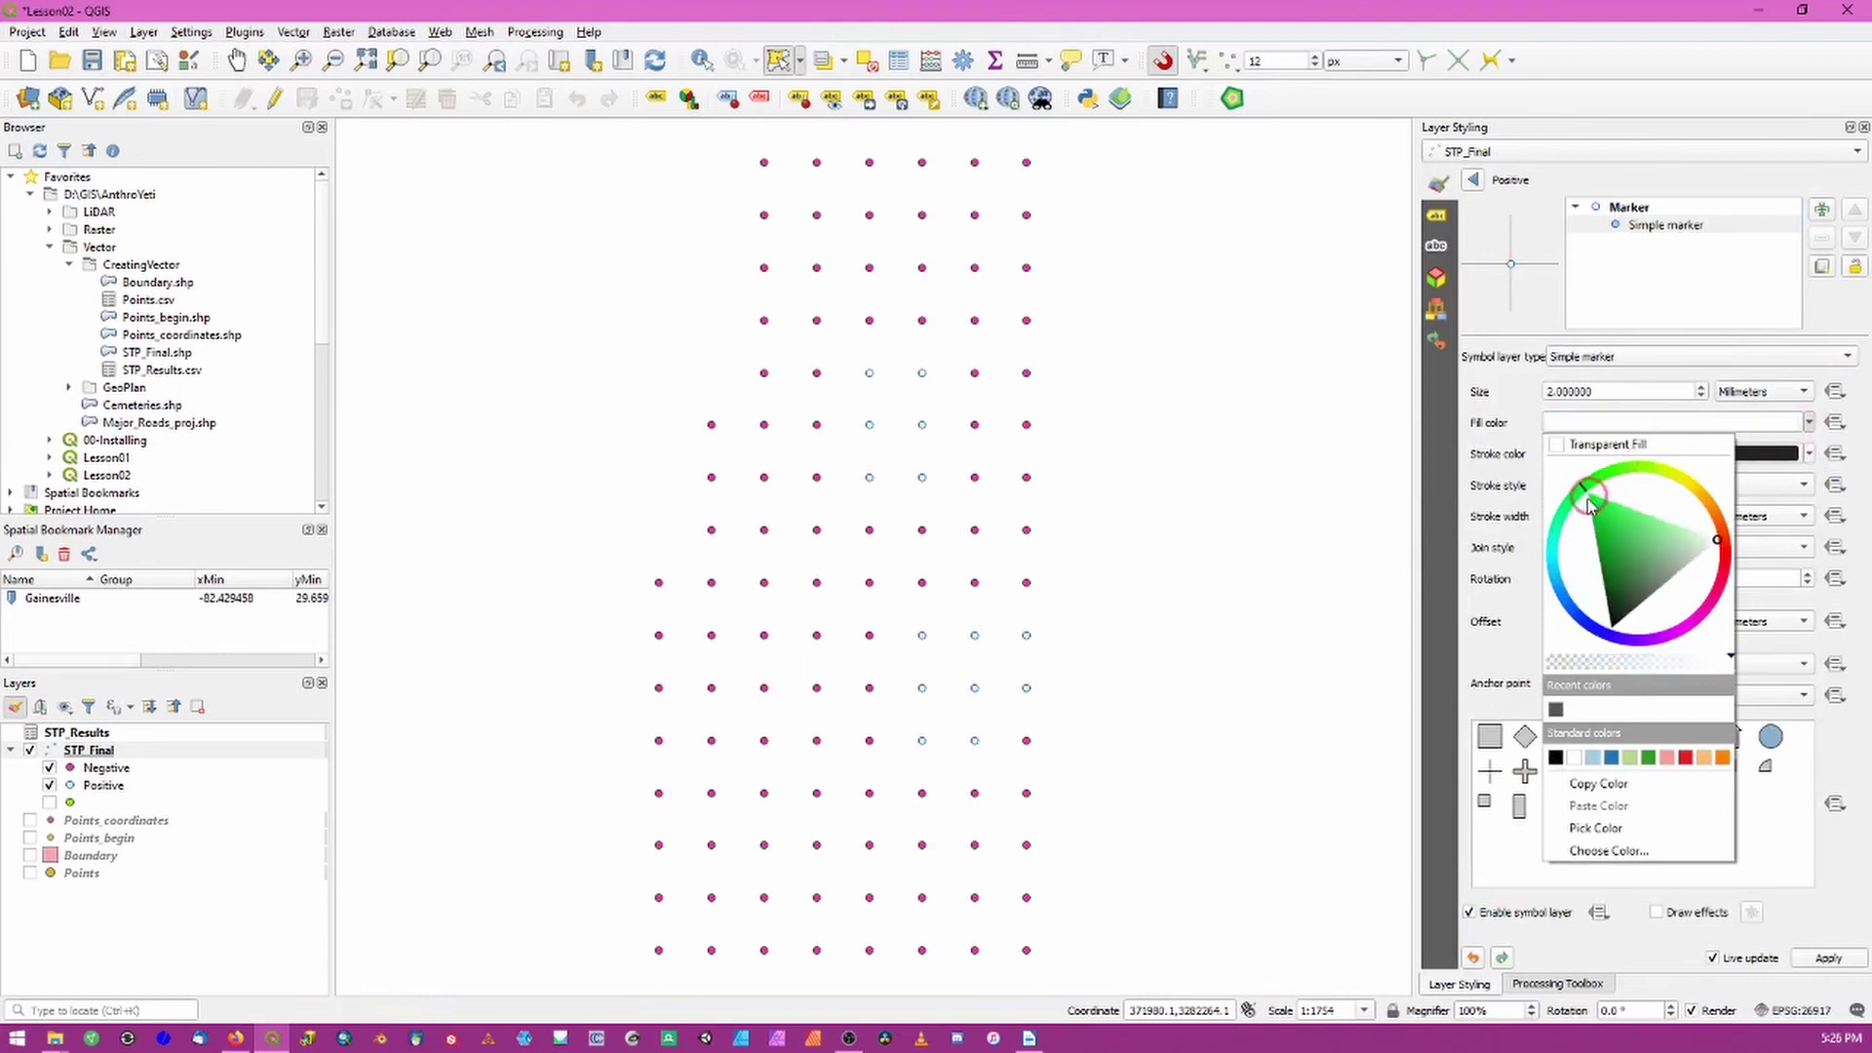
mouse_move(1610, 532)
left_mouse_down()
mouse_move(1622, 515)
mouse_move(1597, 552)
left_mouse_up()
left_click(1477, 181)
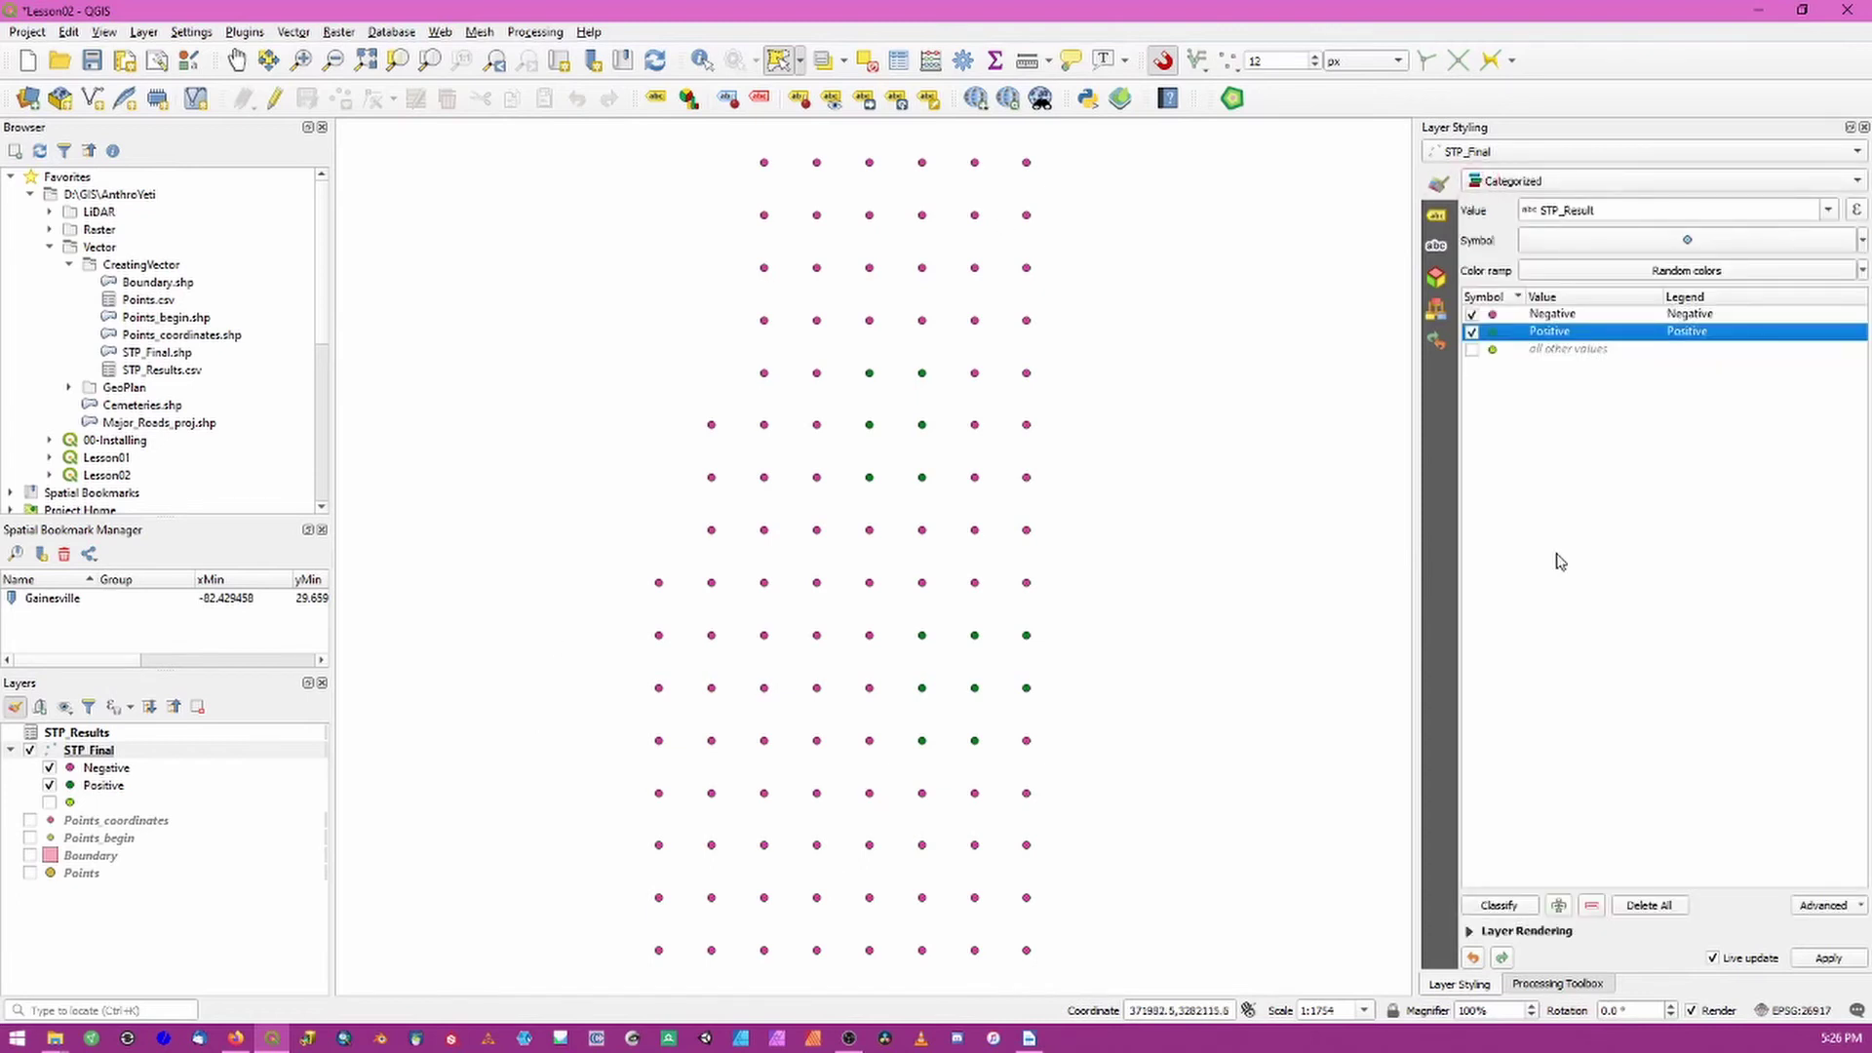
Step: Change the Negative category's simple marker fill color to red
double_click(1492, 316)
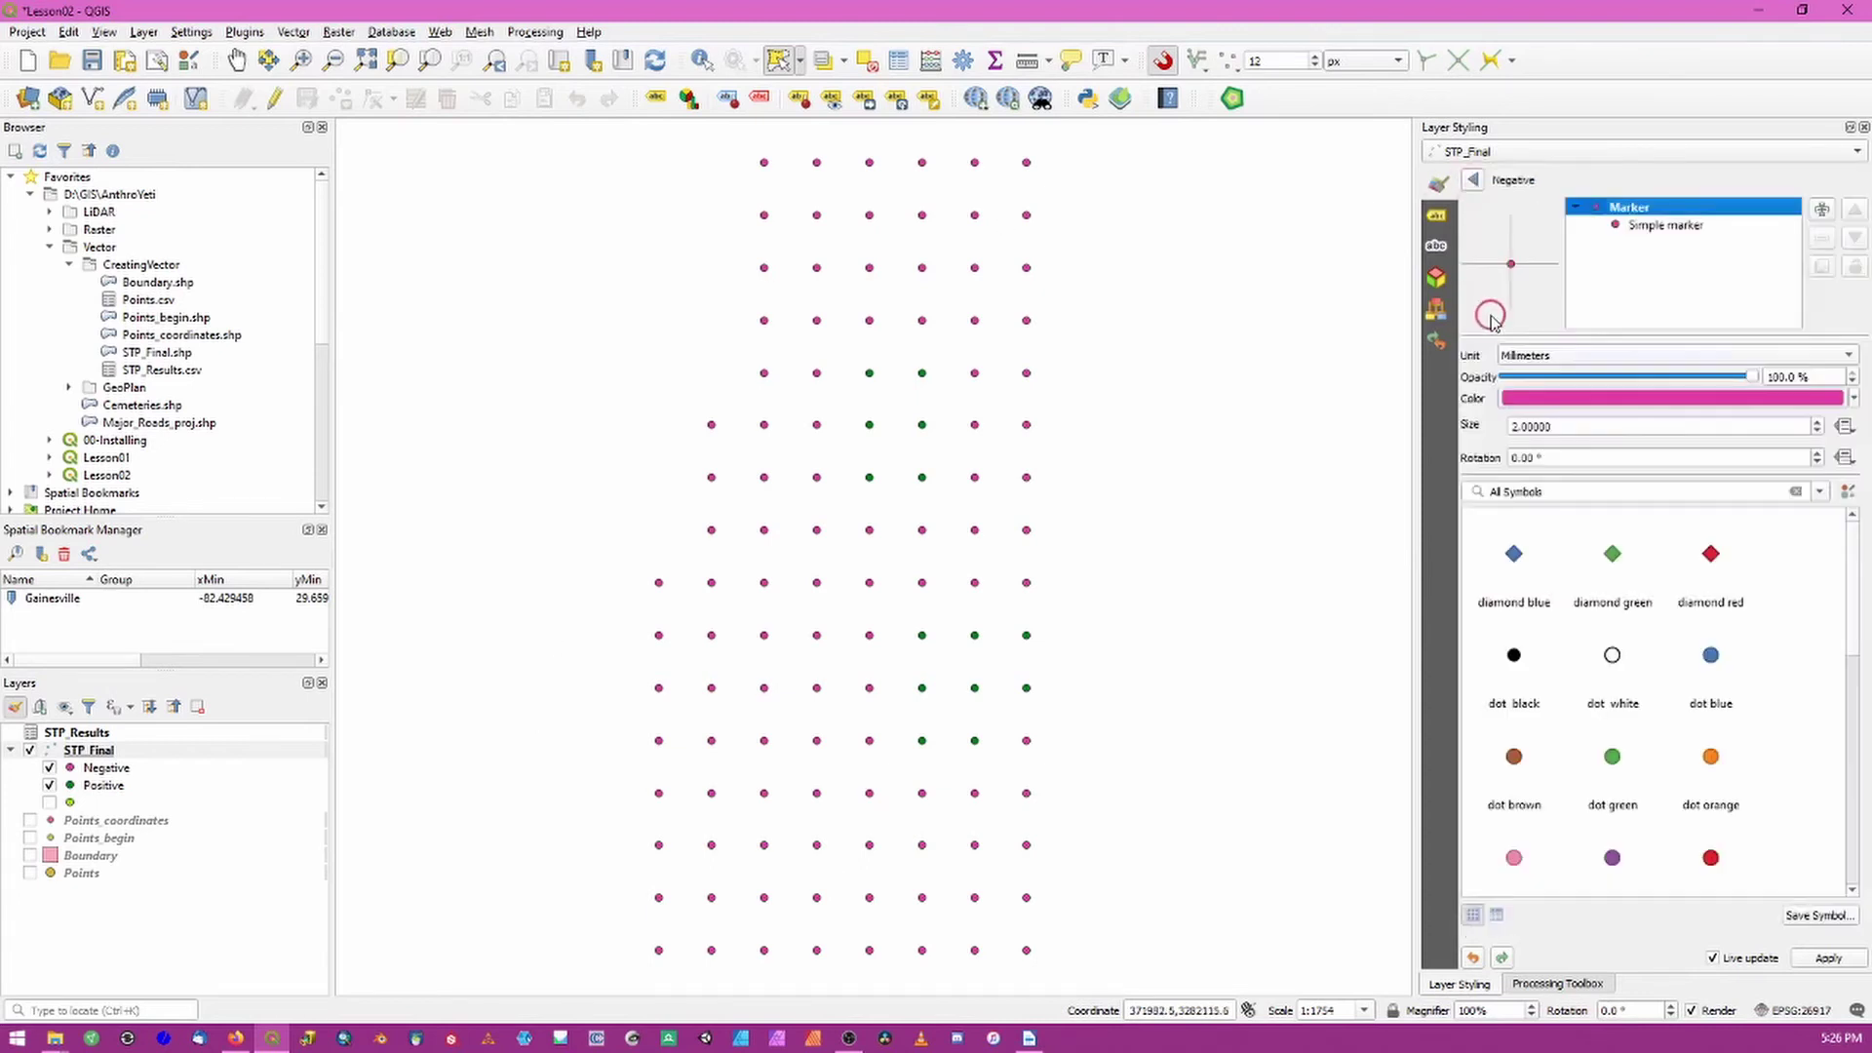
left_click(1704, 237)
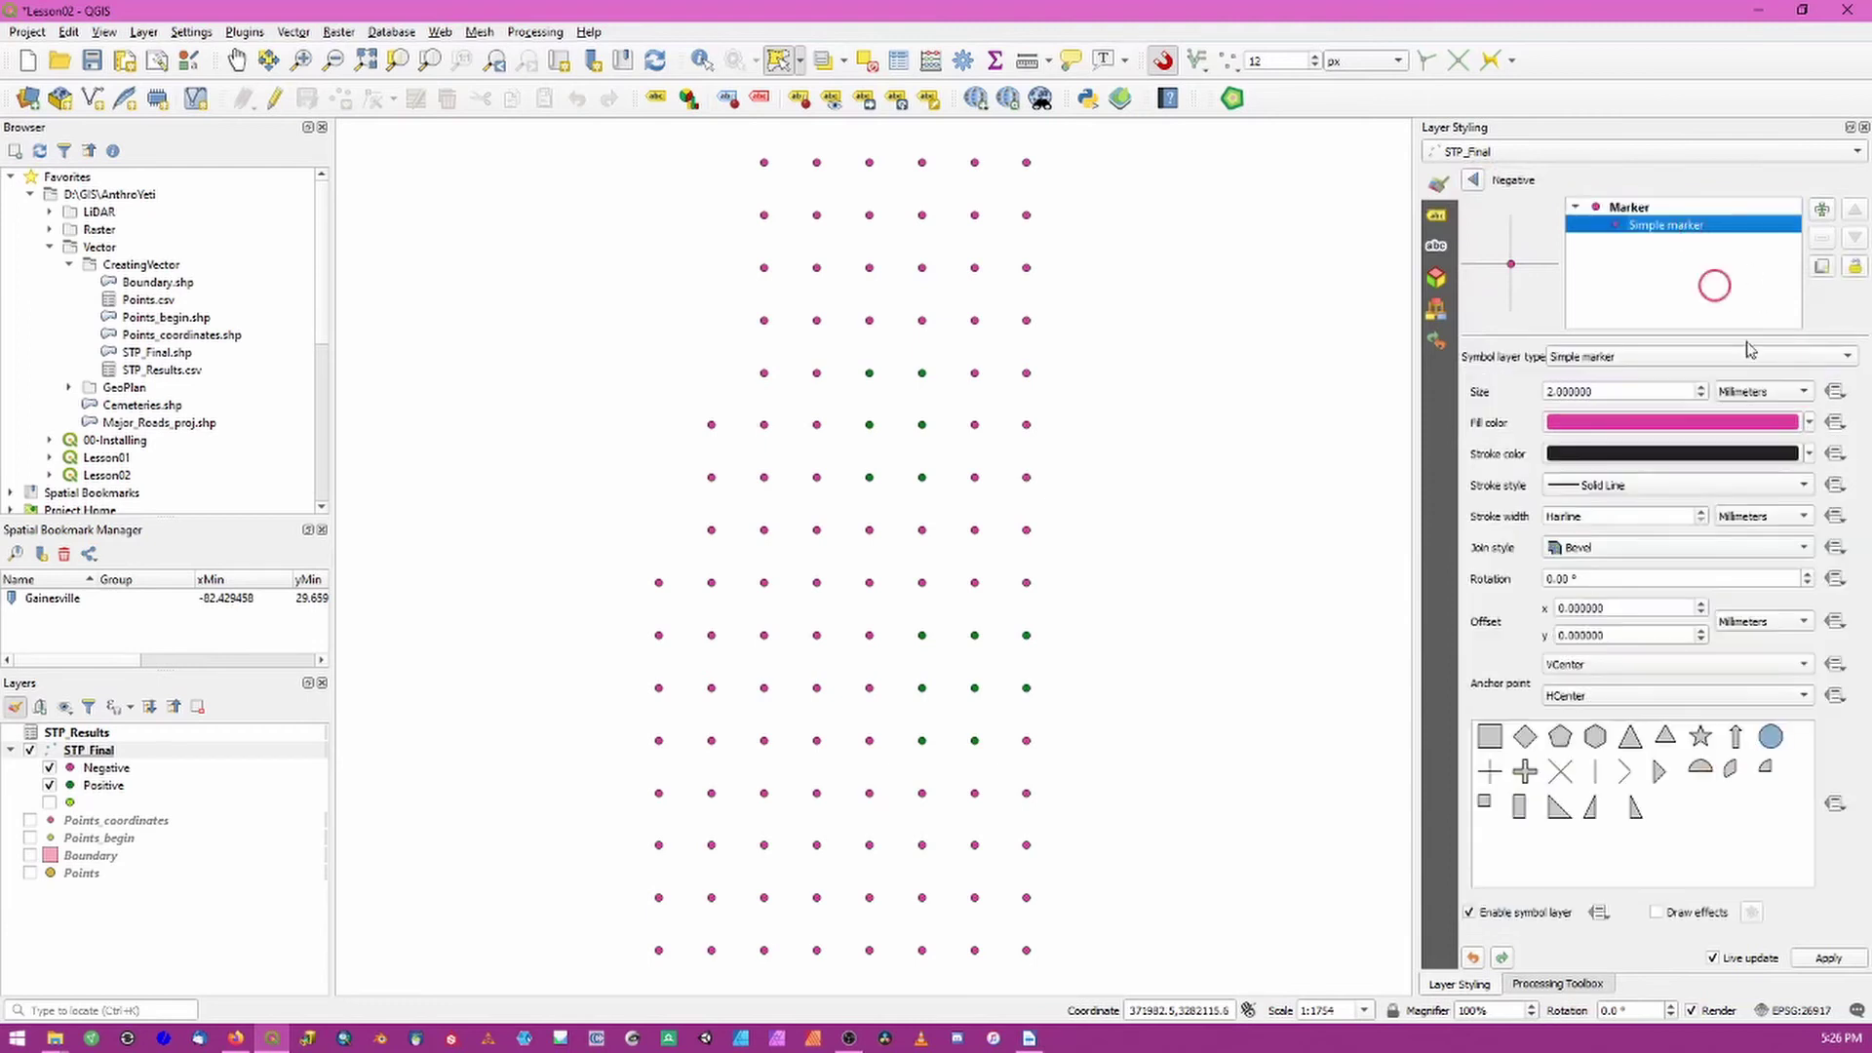
left_click(1809, 422)
left_click_drag(1713, 598, 1695, 533)
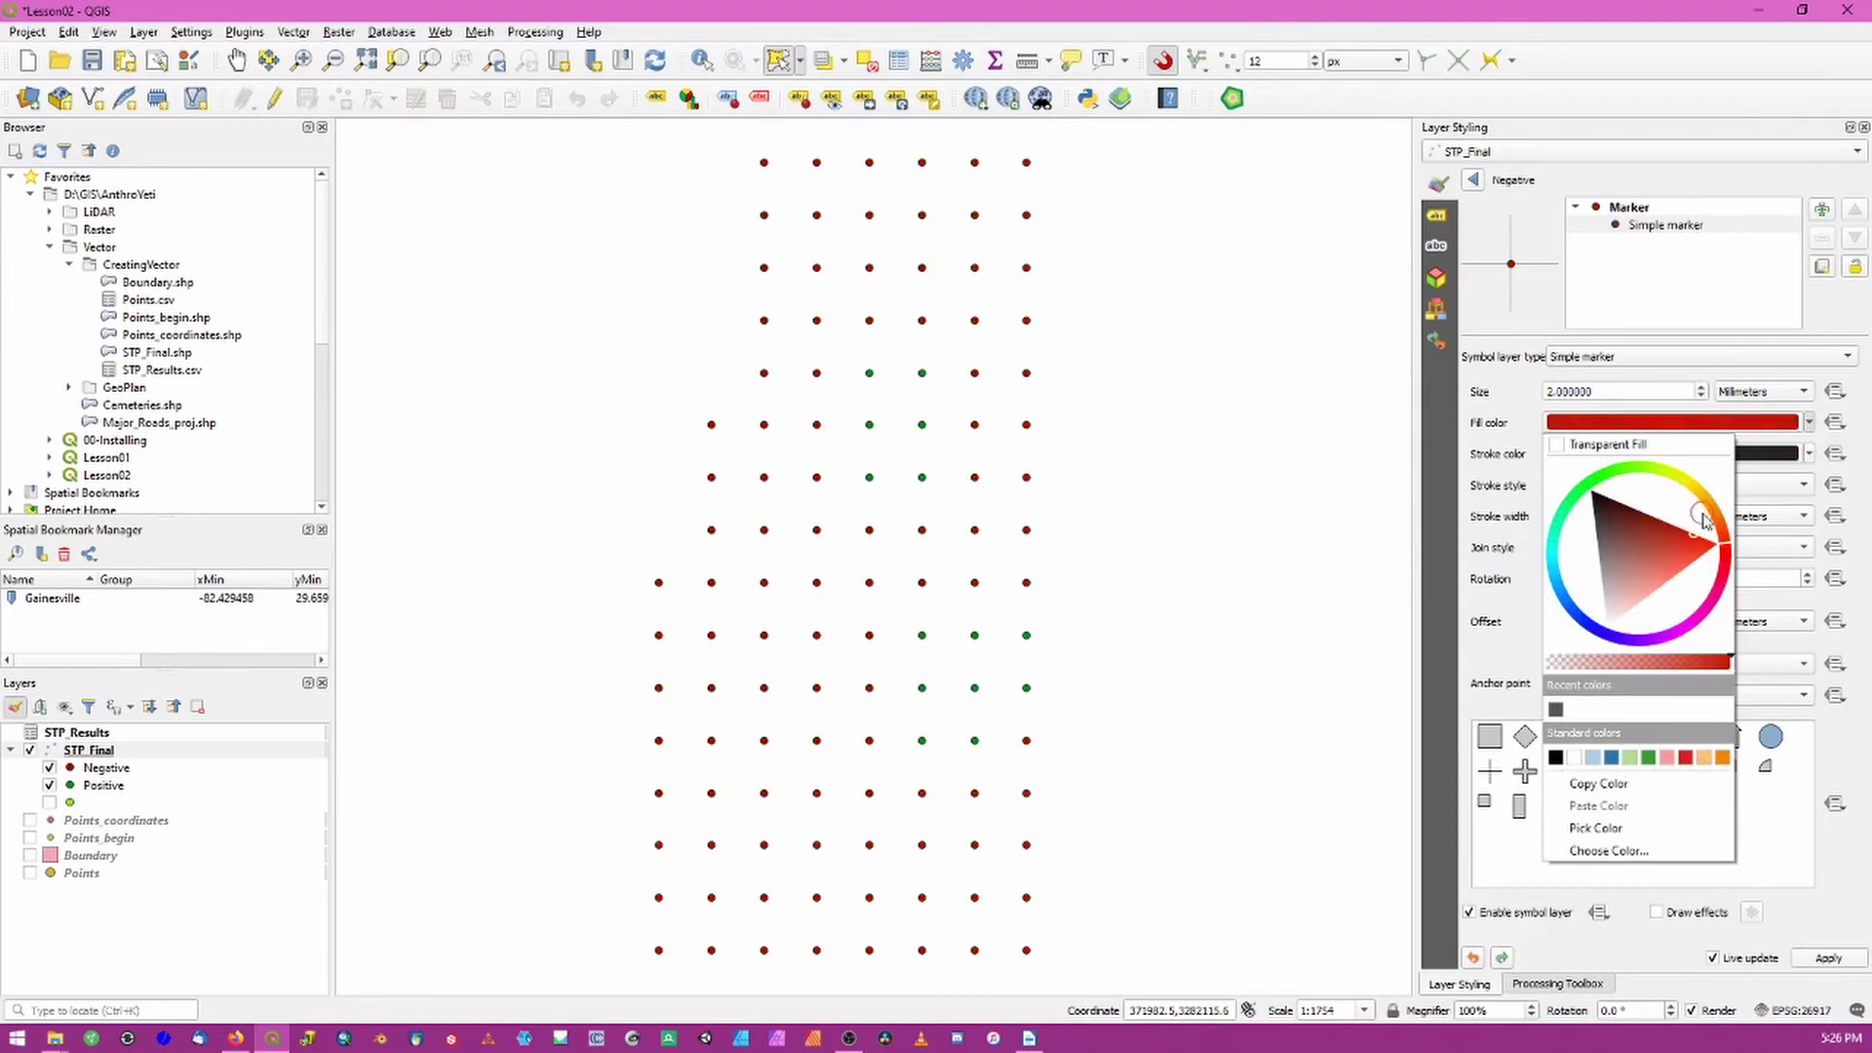
left_click(1475, 180)
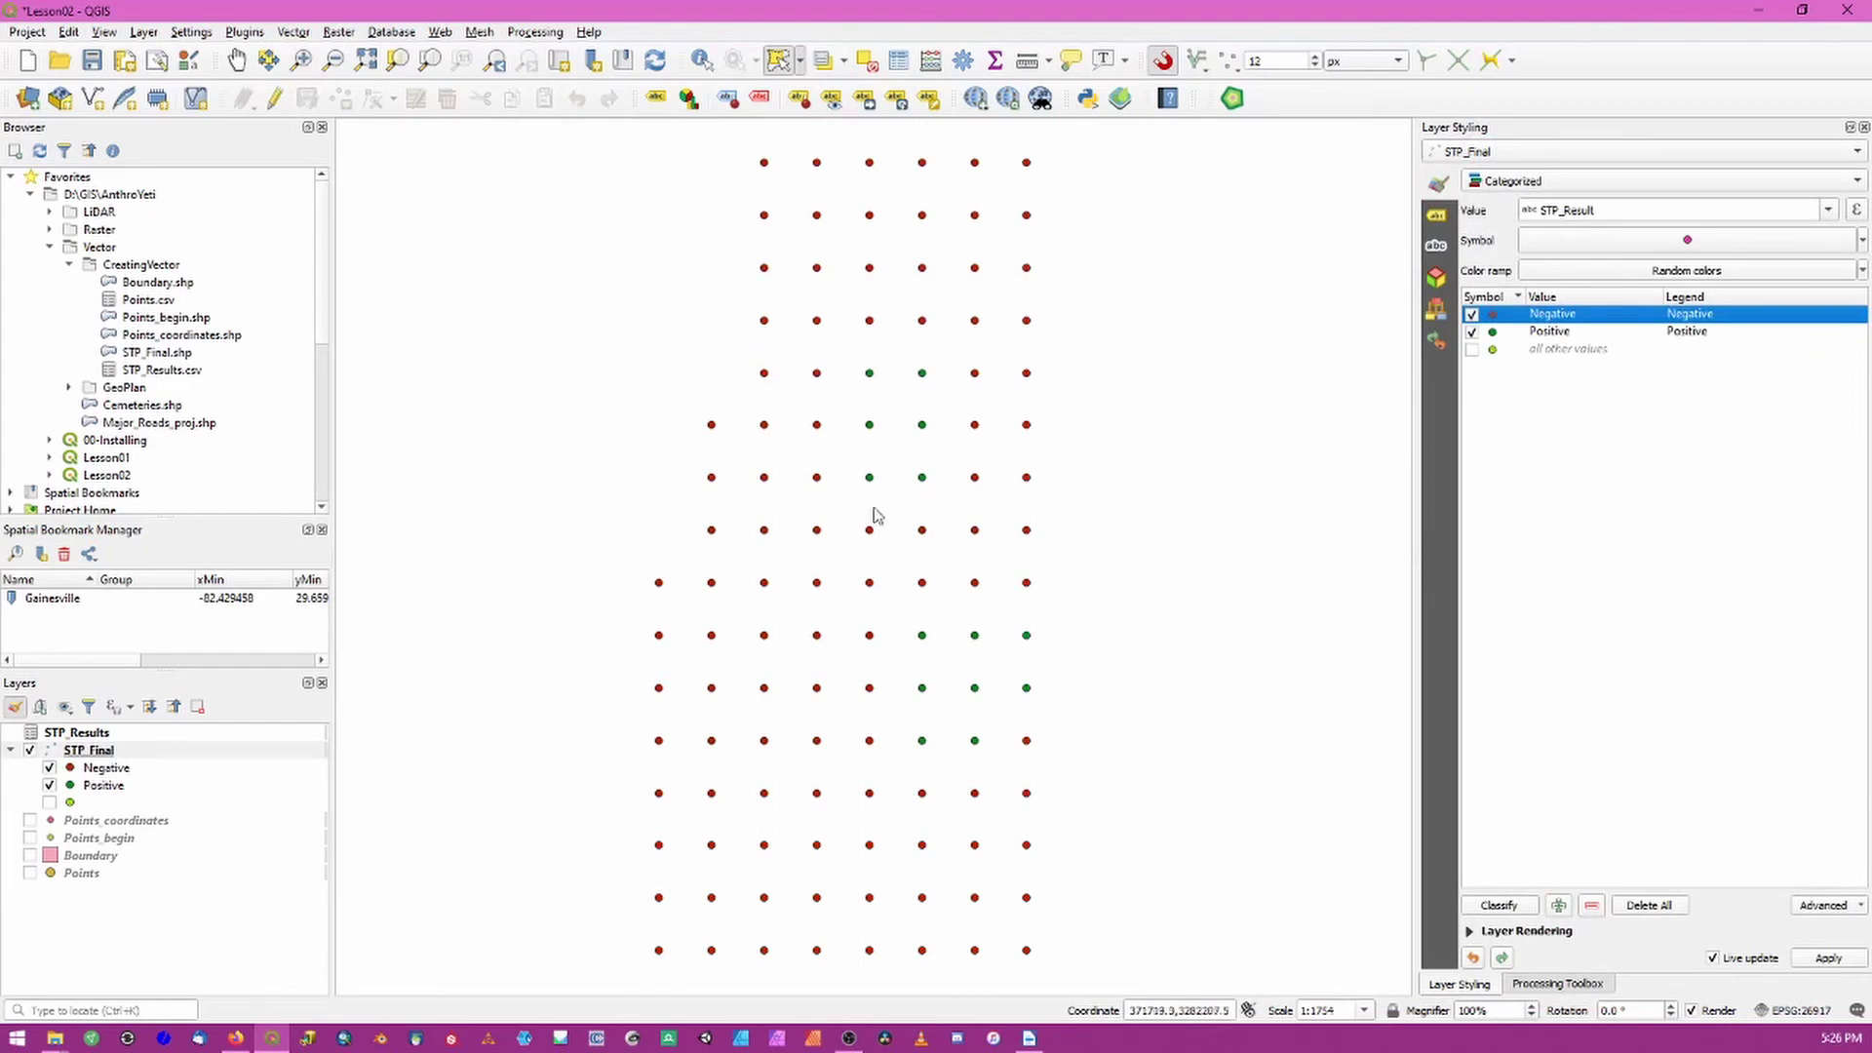
Step: Label the STP_Final points with Single Labels using the STP_ID field and draw a text buffer around the labels
left_click(1441, 223)
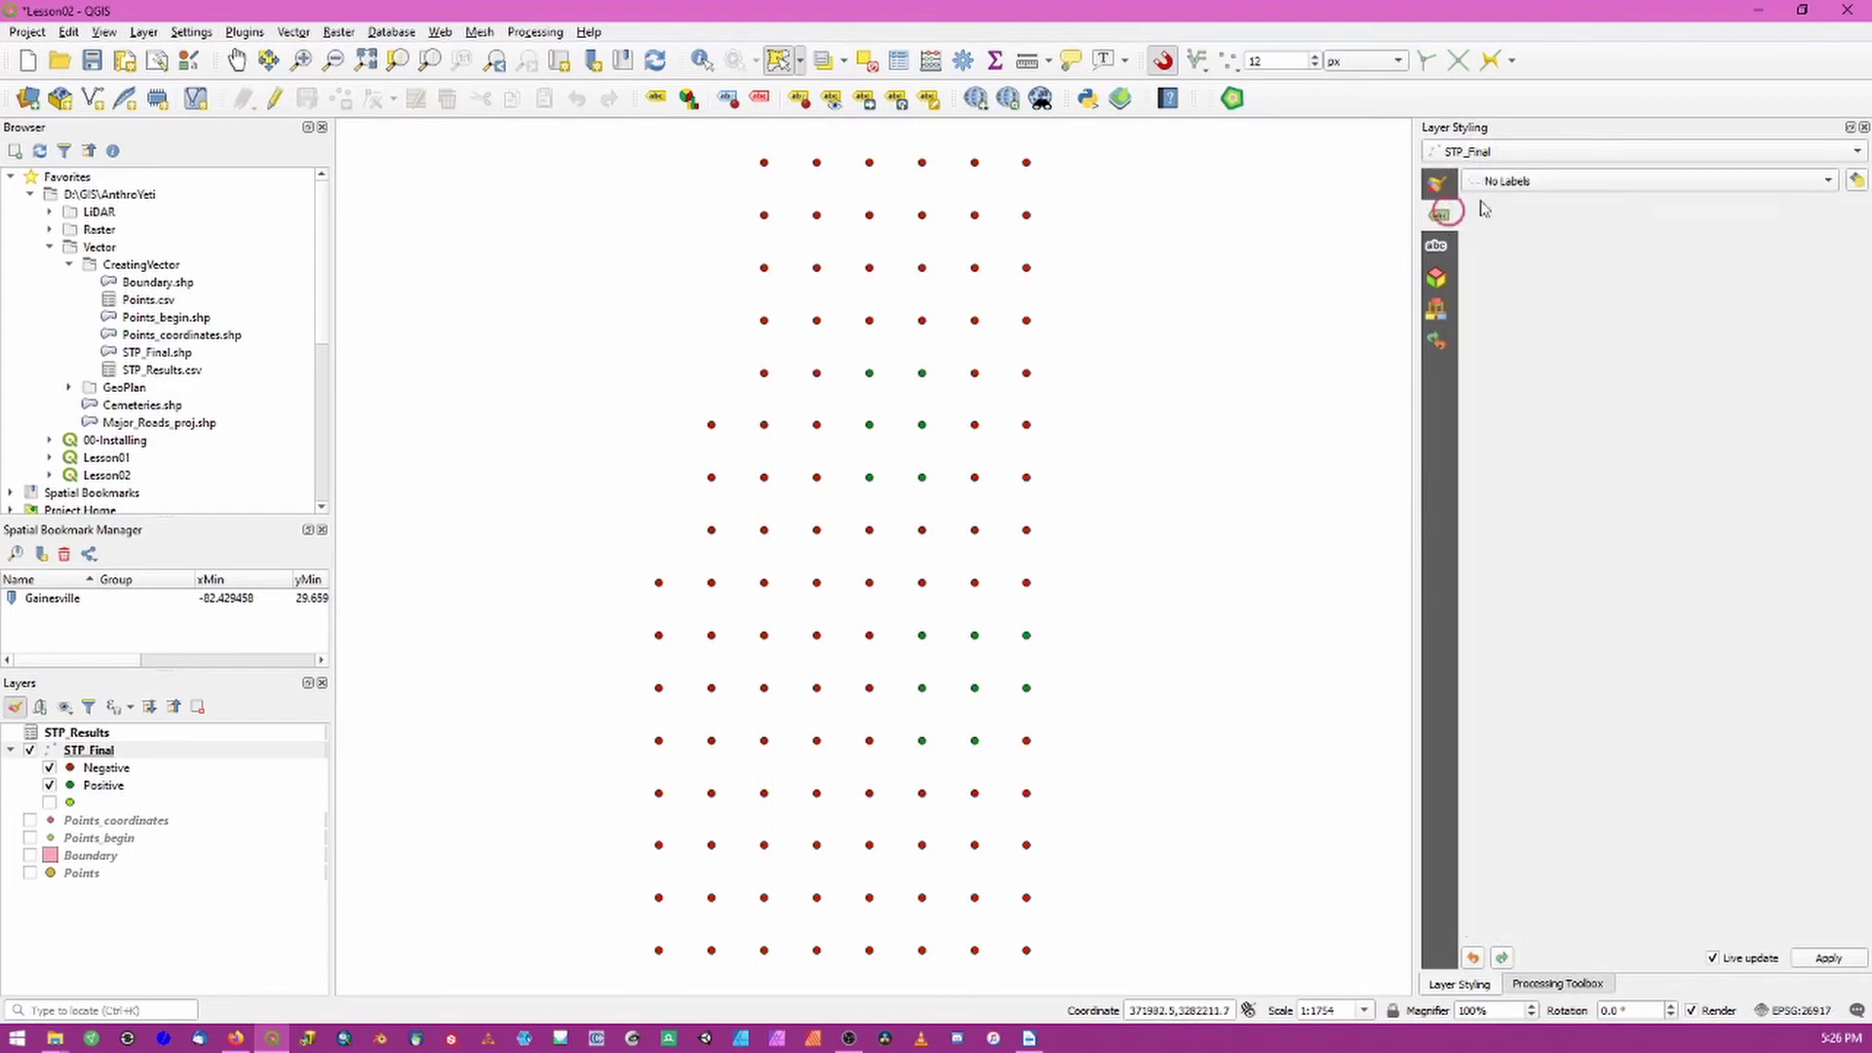
left_click(1580, 184)
left_click(1580, 189)
left_click(1581, 203)
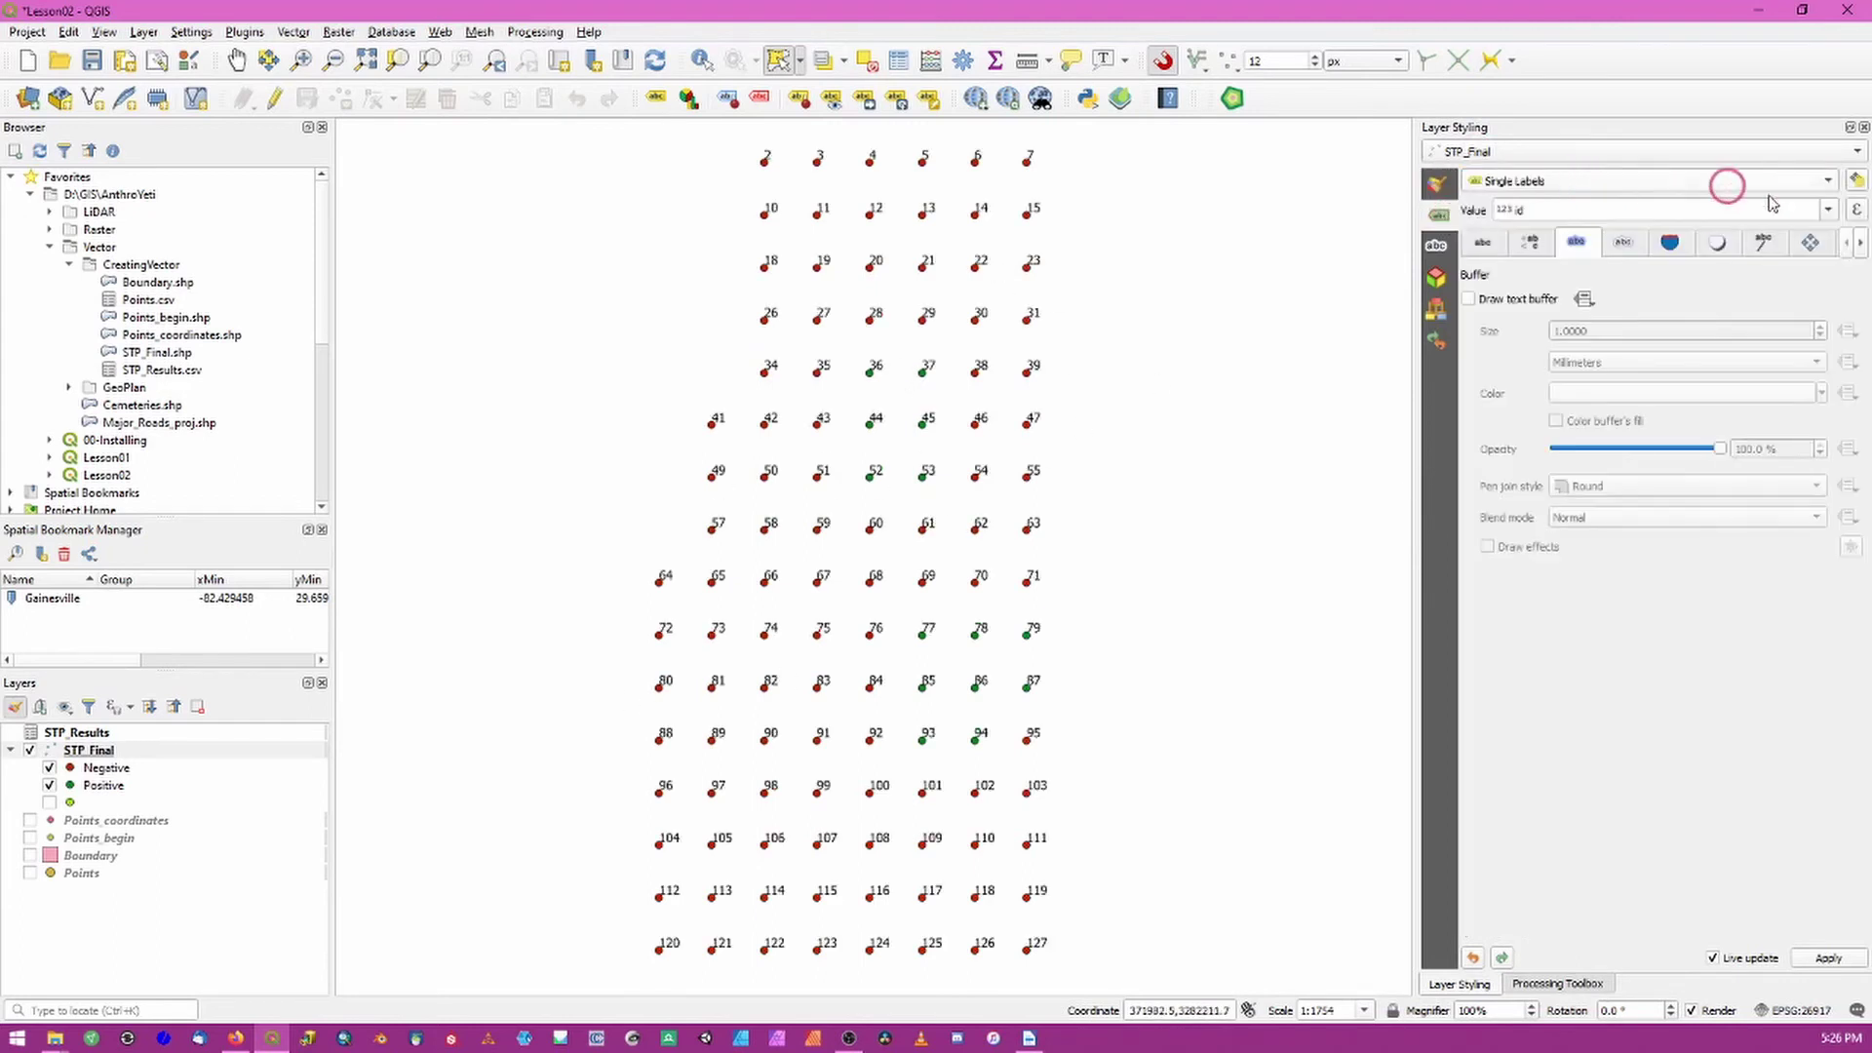
left_click(1827, 209)
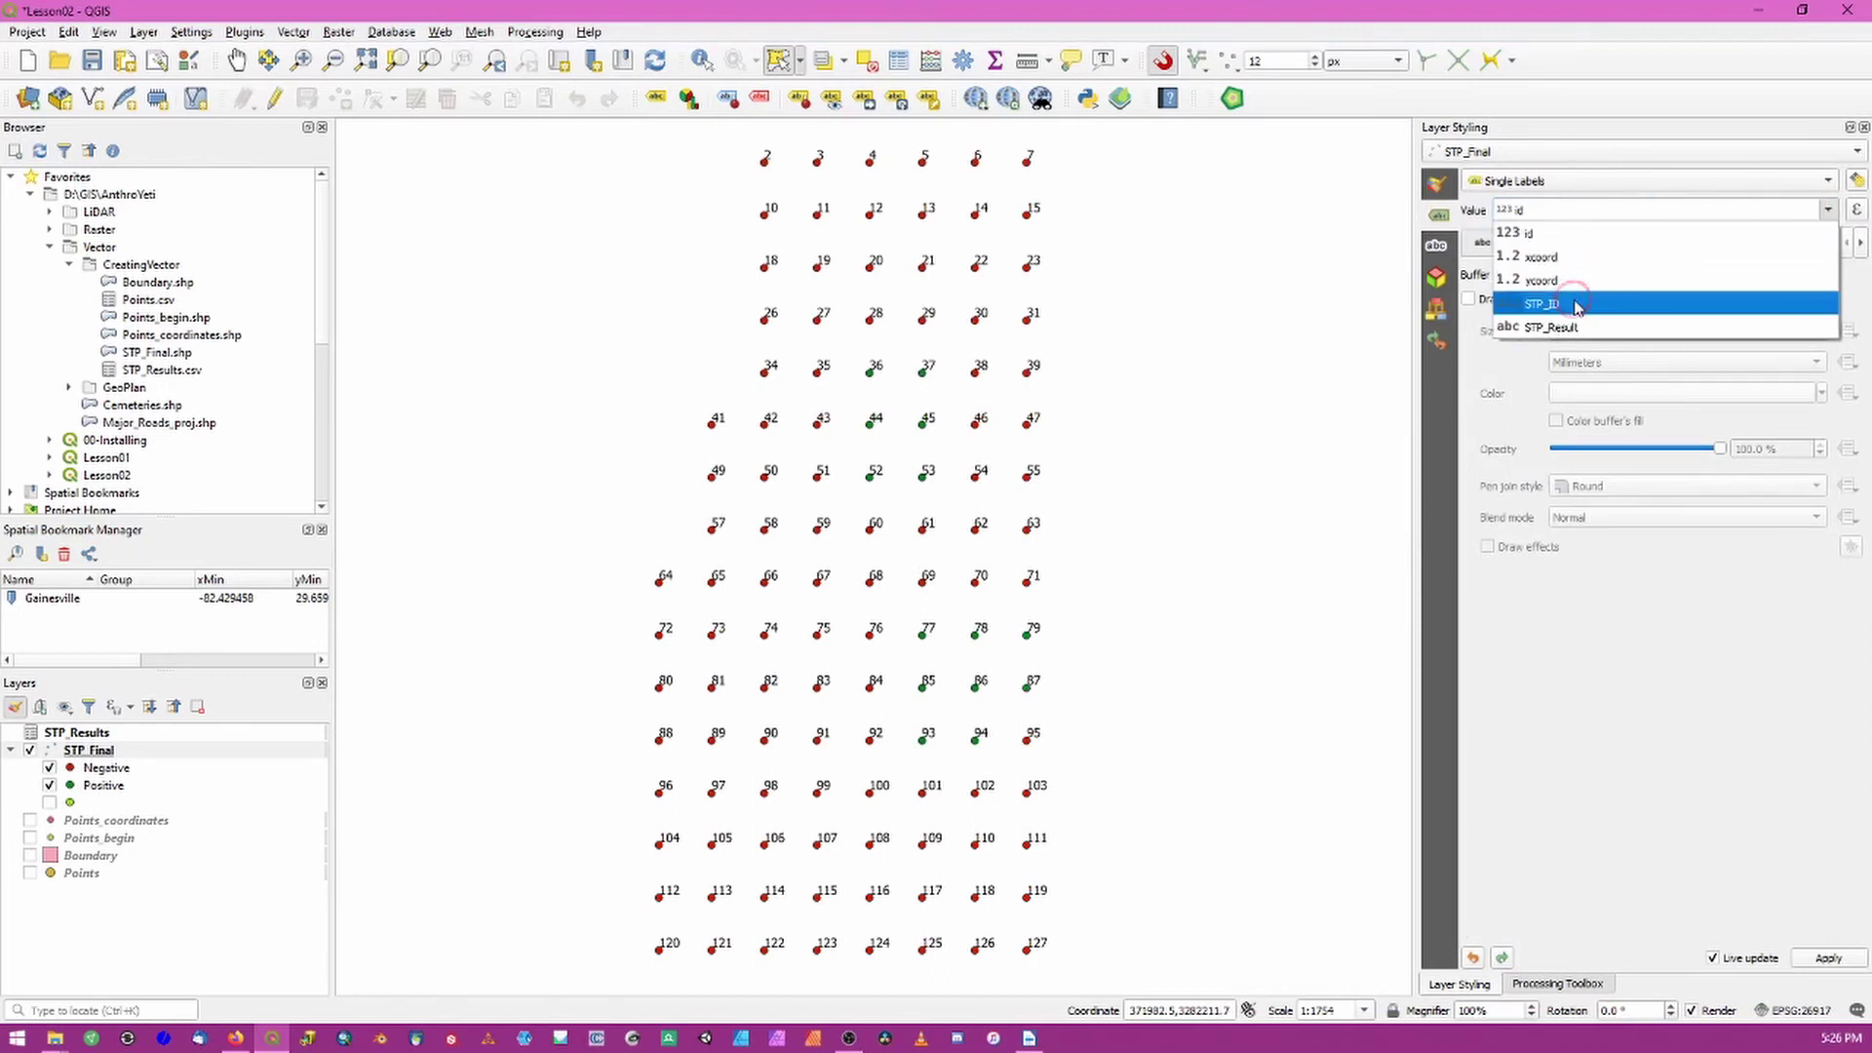
left_click(1560, 303)
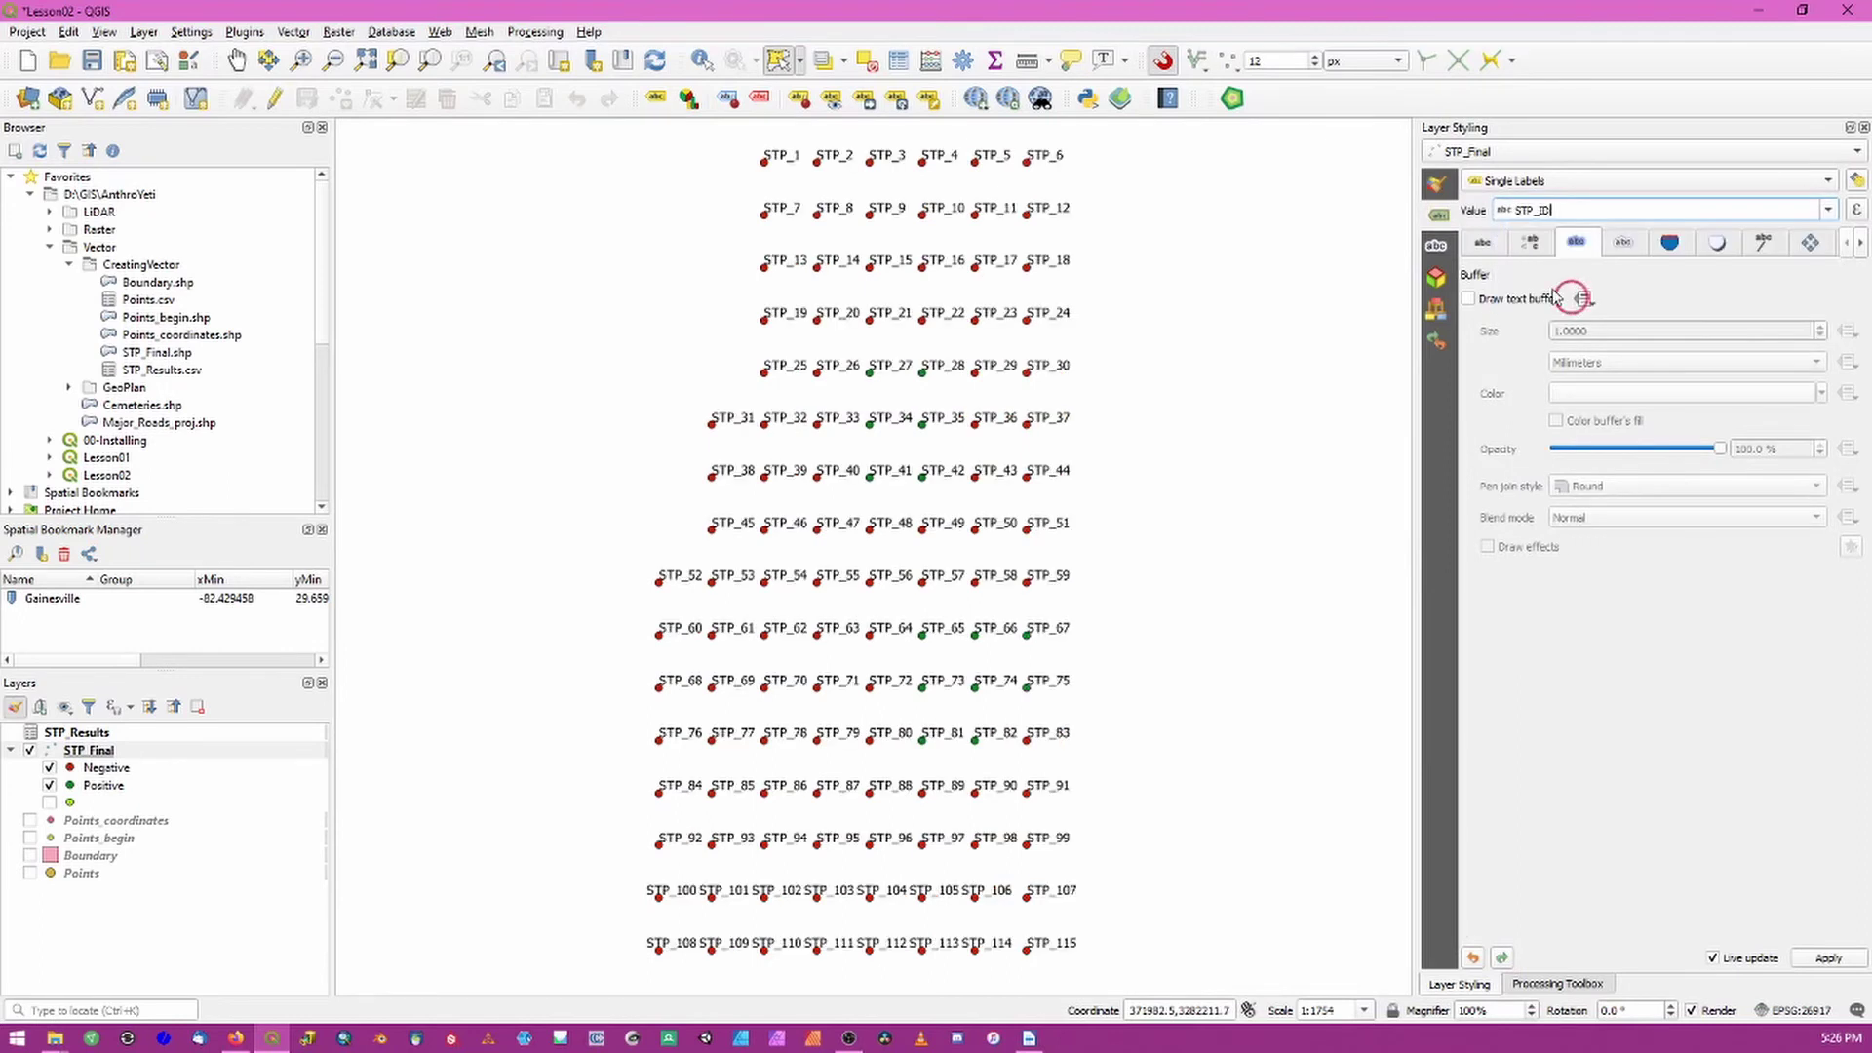
left_click(1470, 299)
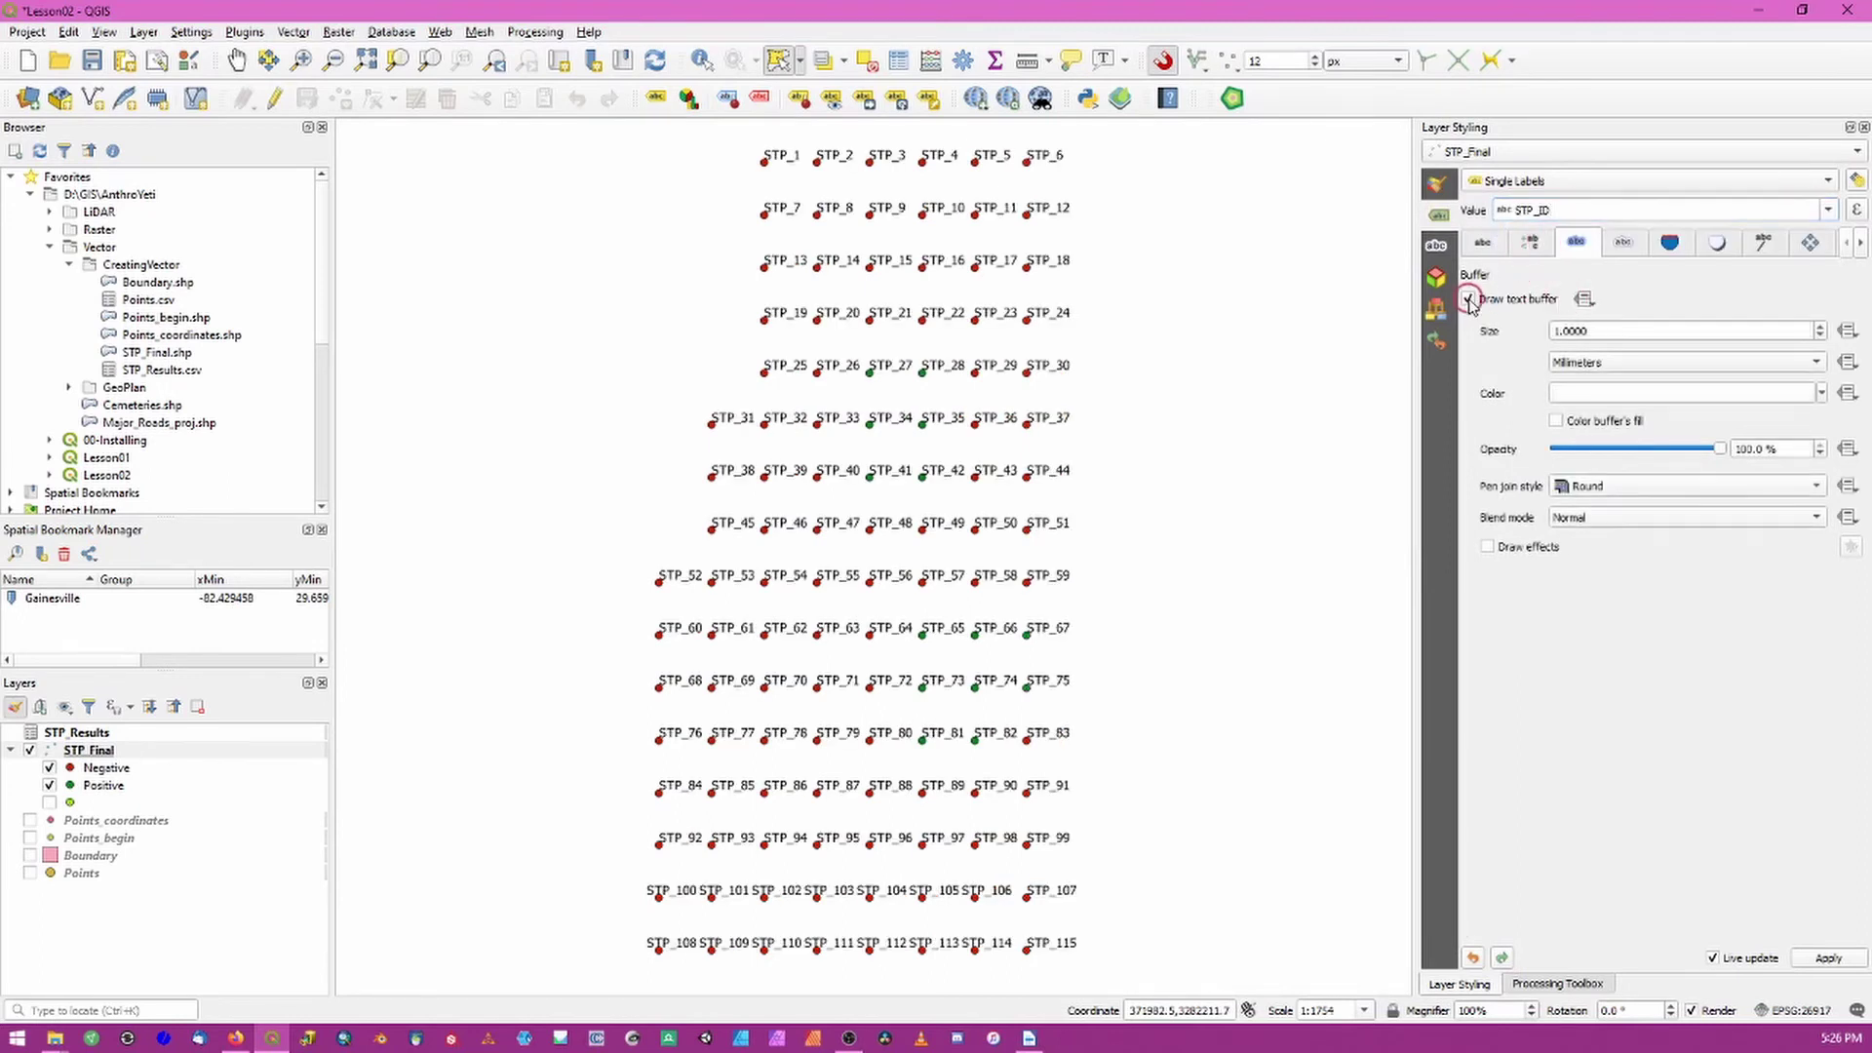
left_click(1811, 243)
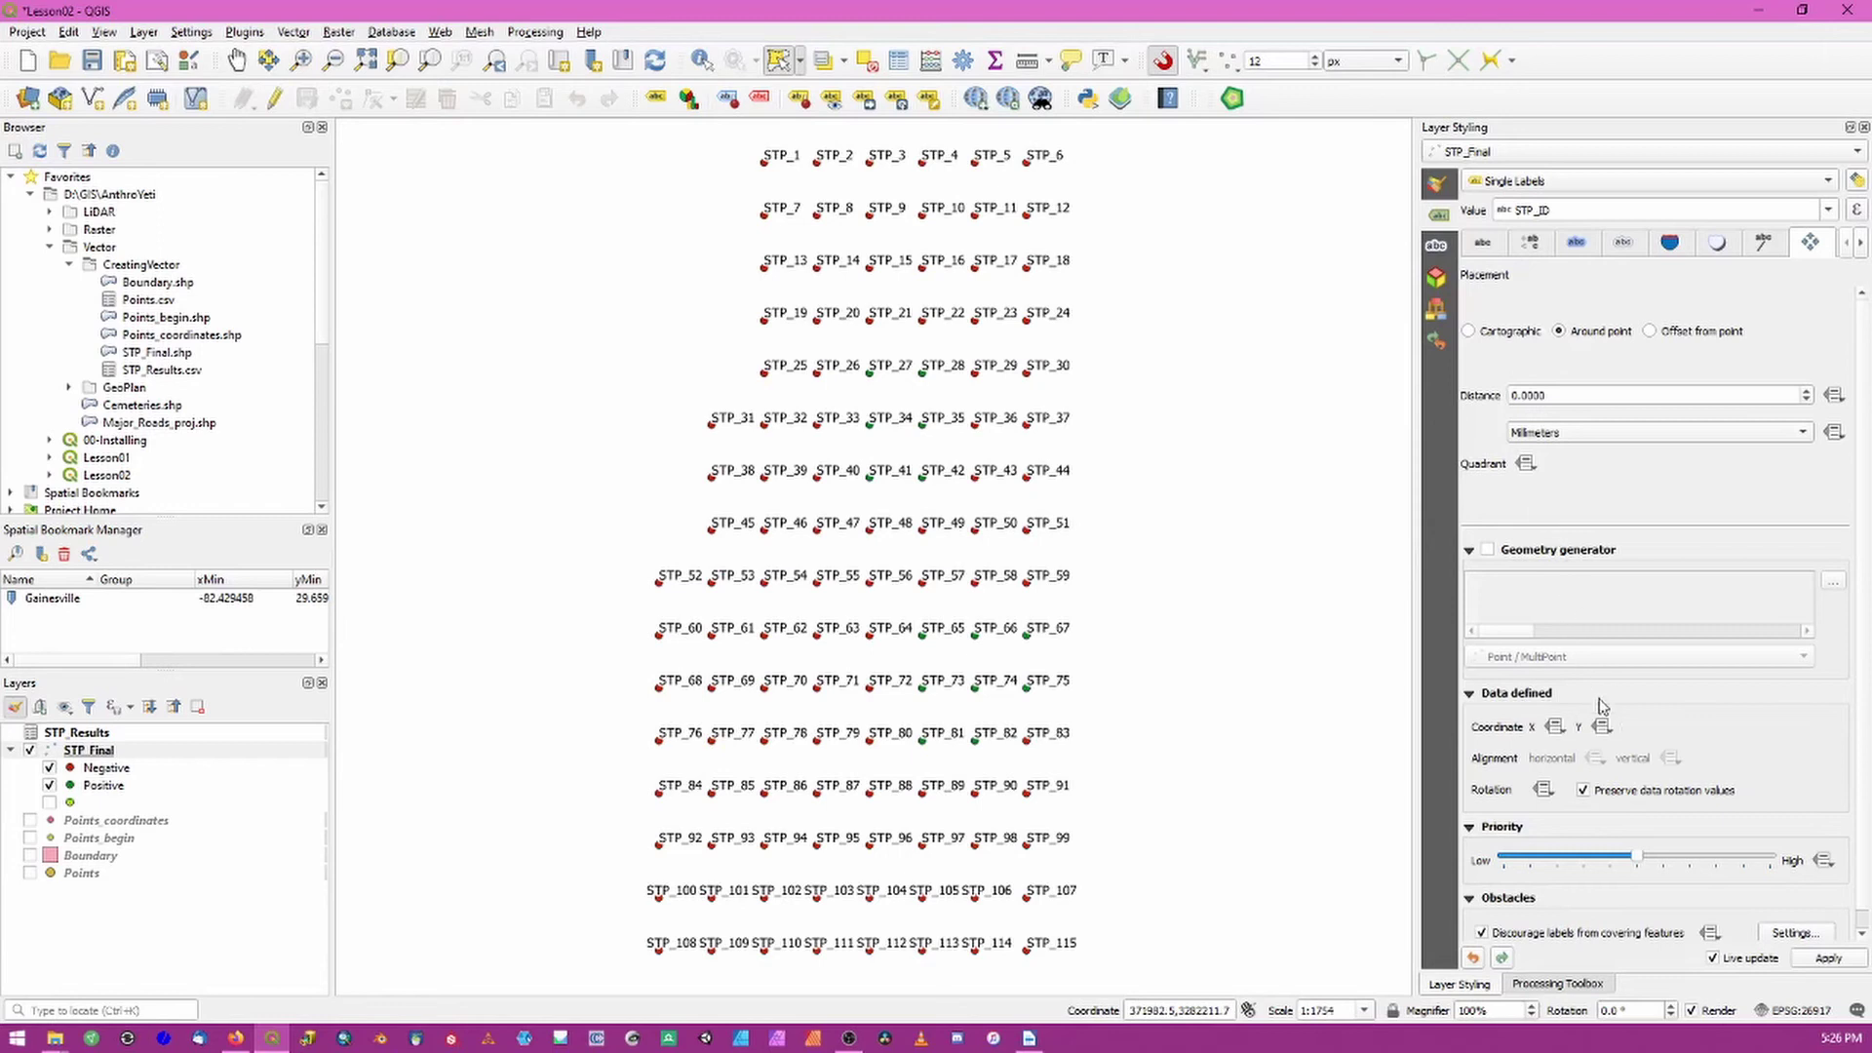
scroll(1683, 815, "down", 1)
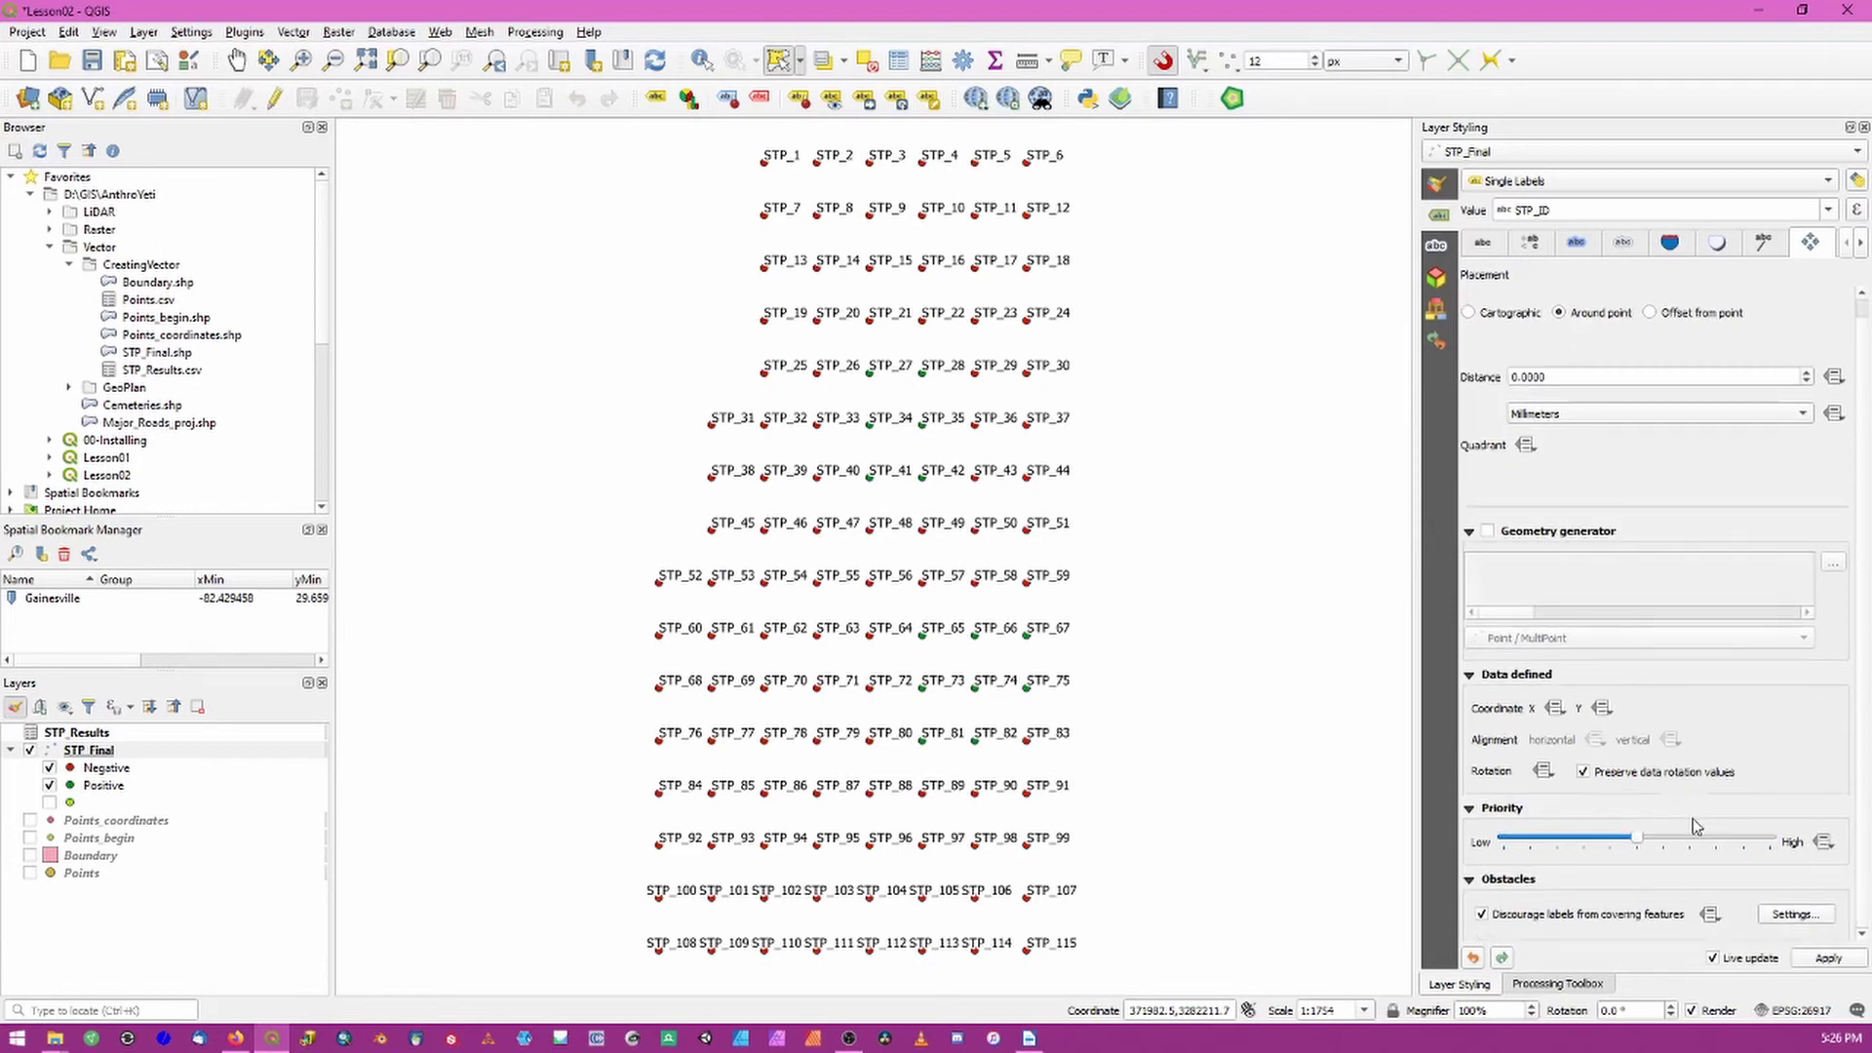
left_click(1767, 242)
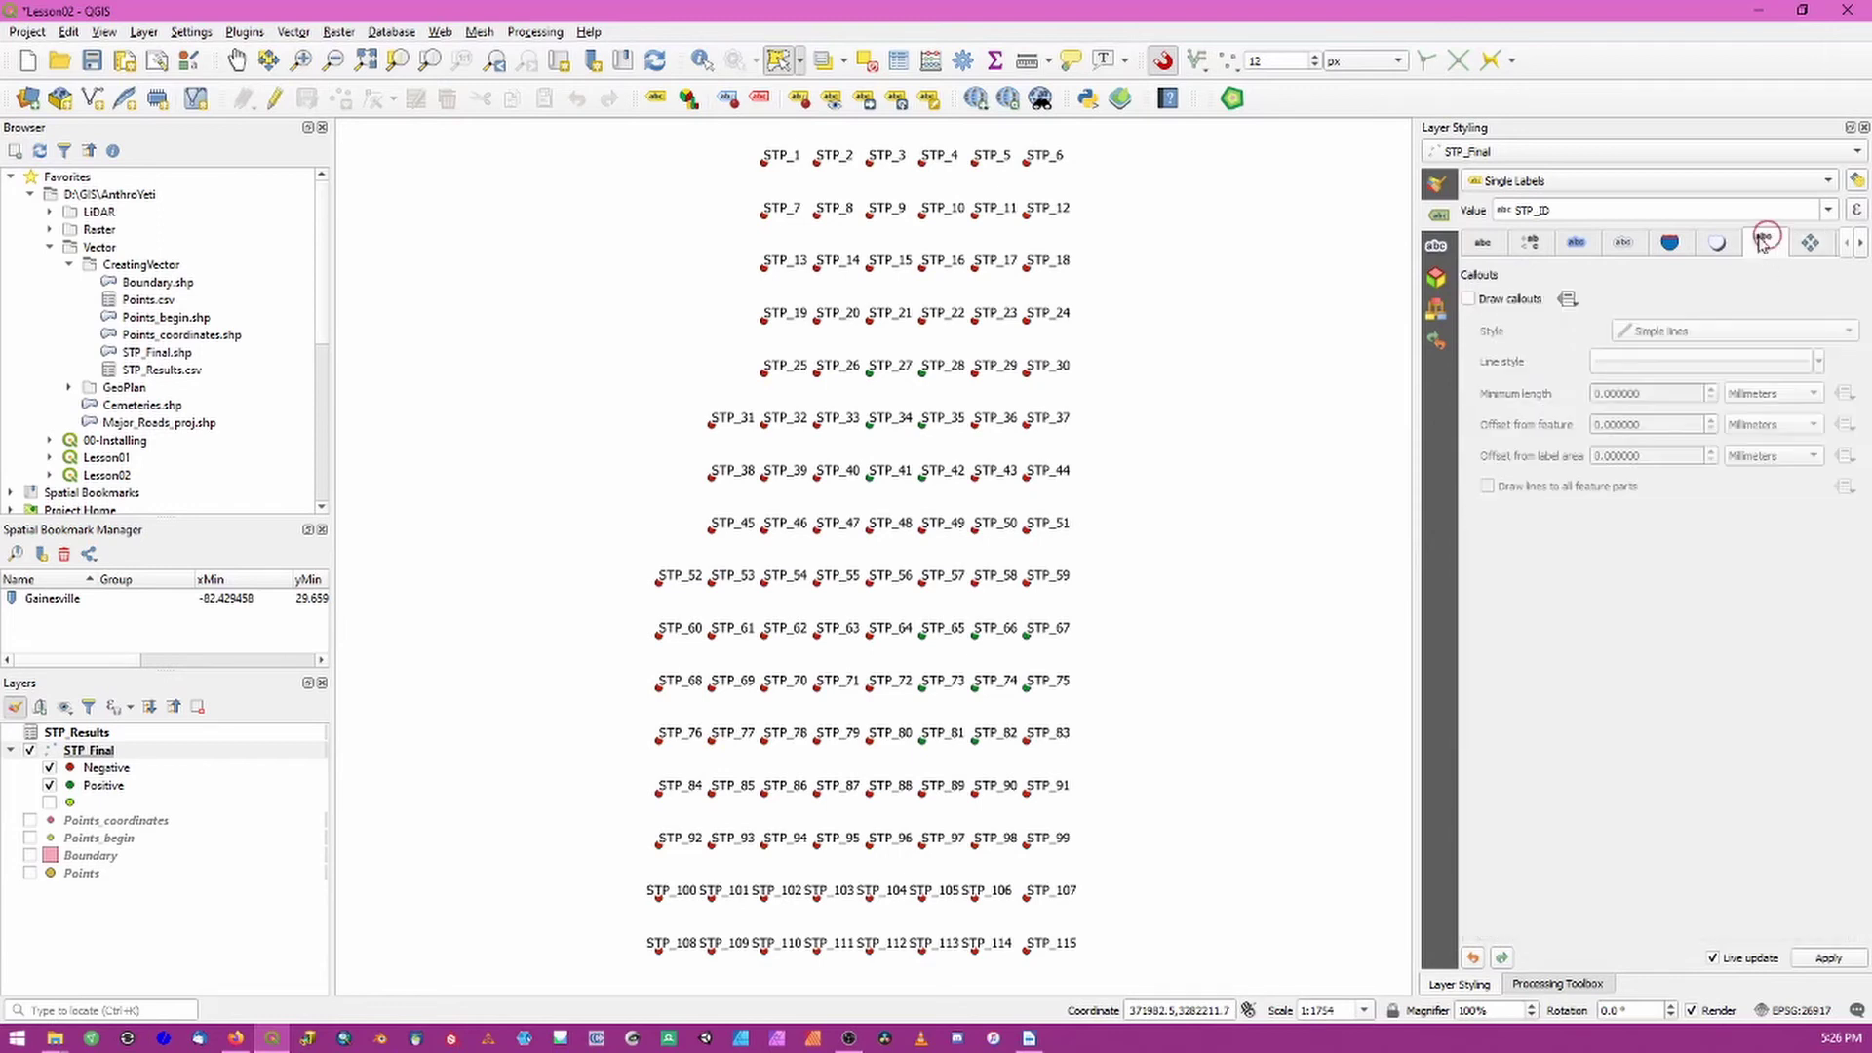
left_click(1718, 242)
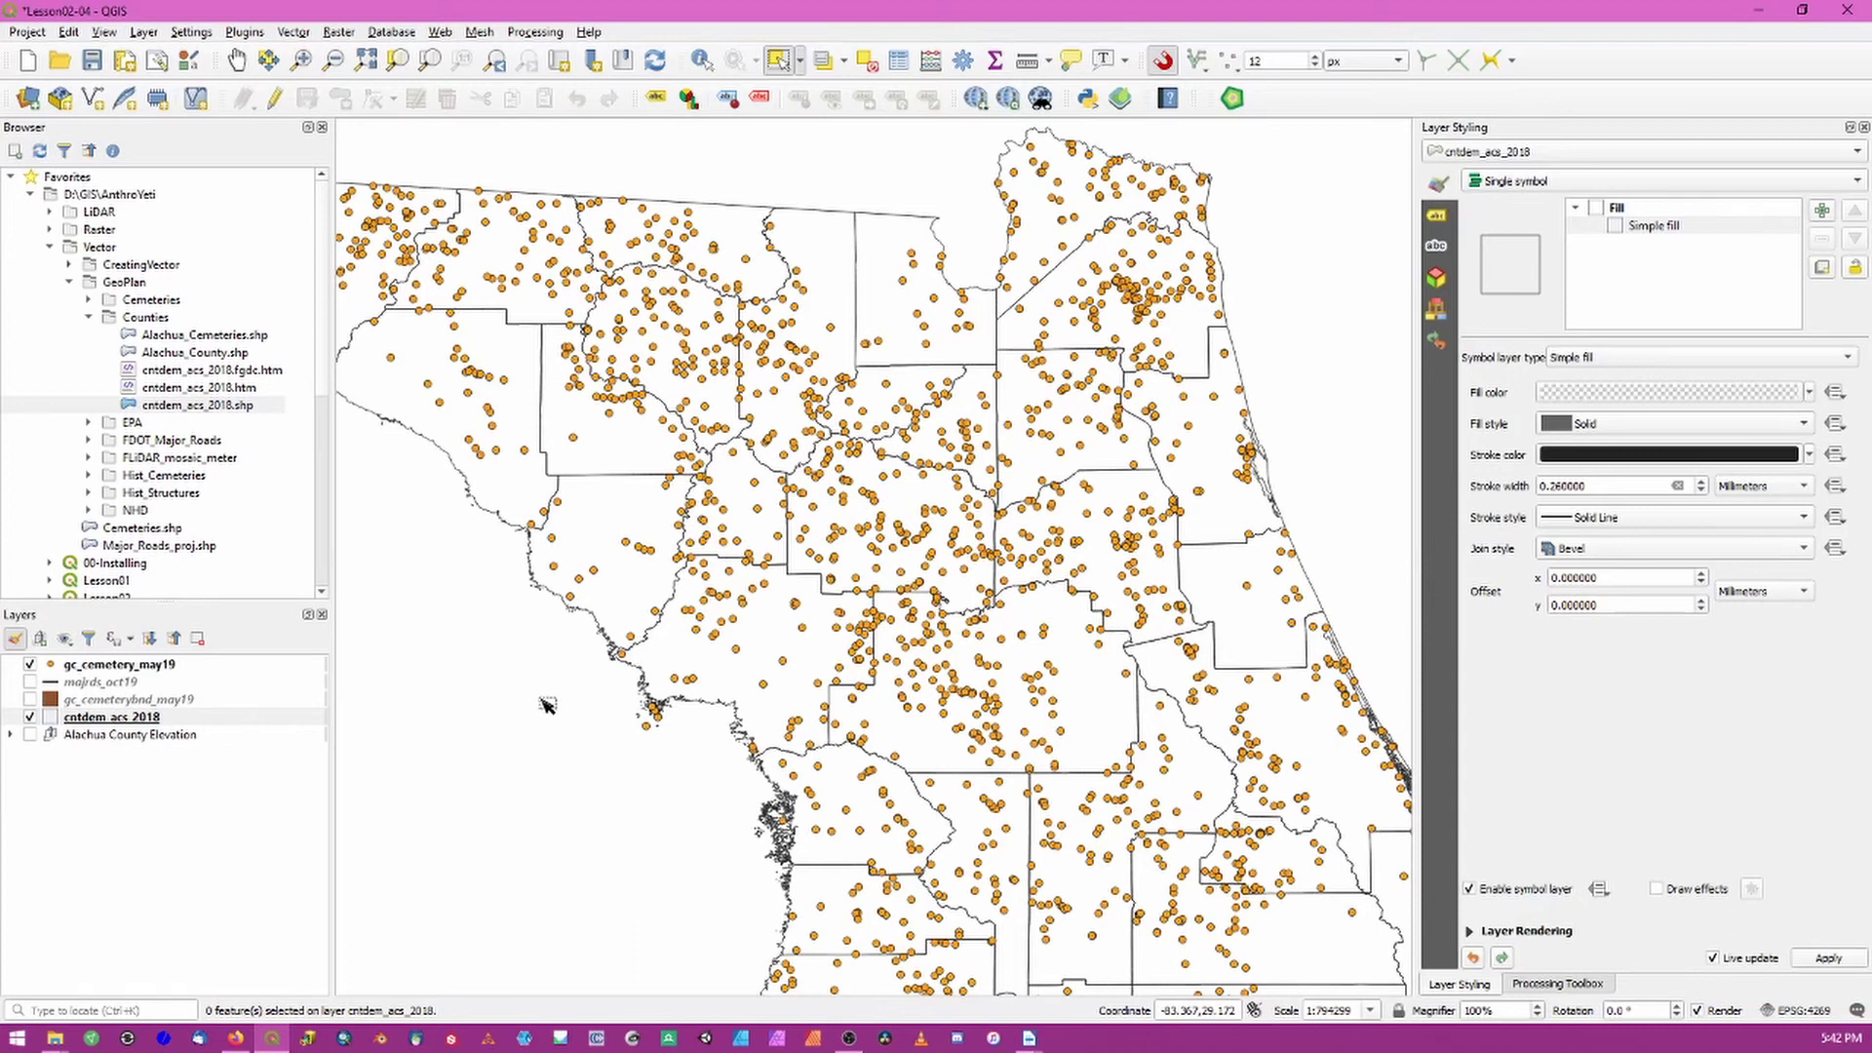
Step: Give the cntdem_acs_2018 county polygons a transparent fill
left_click(1809, 392)
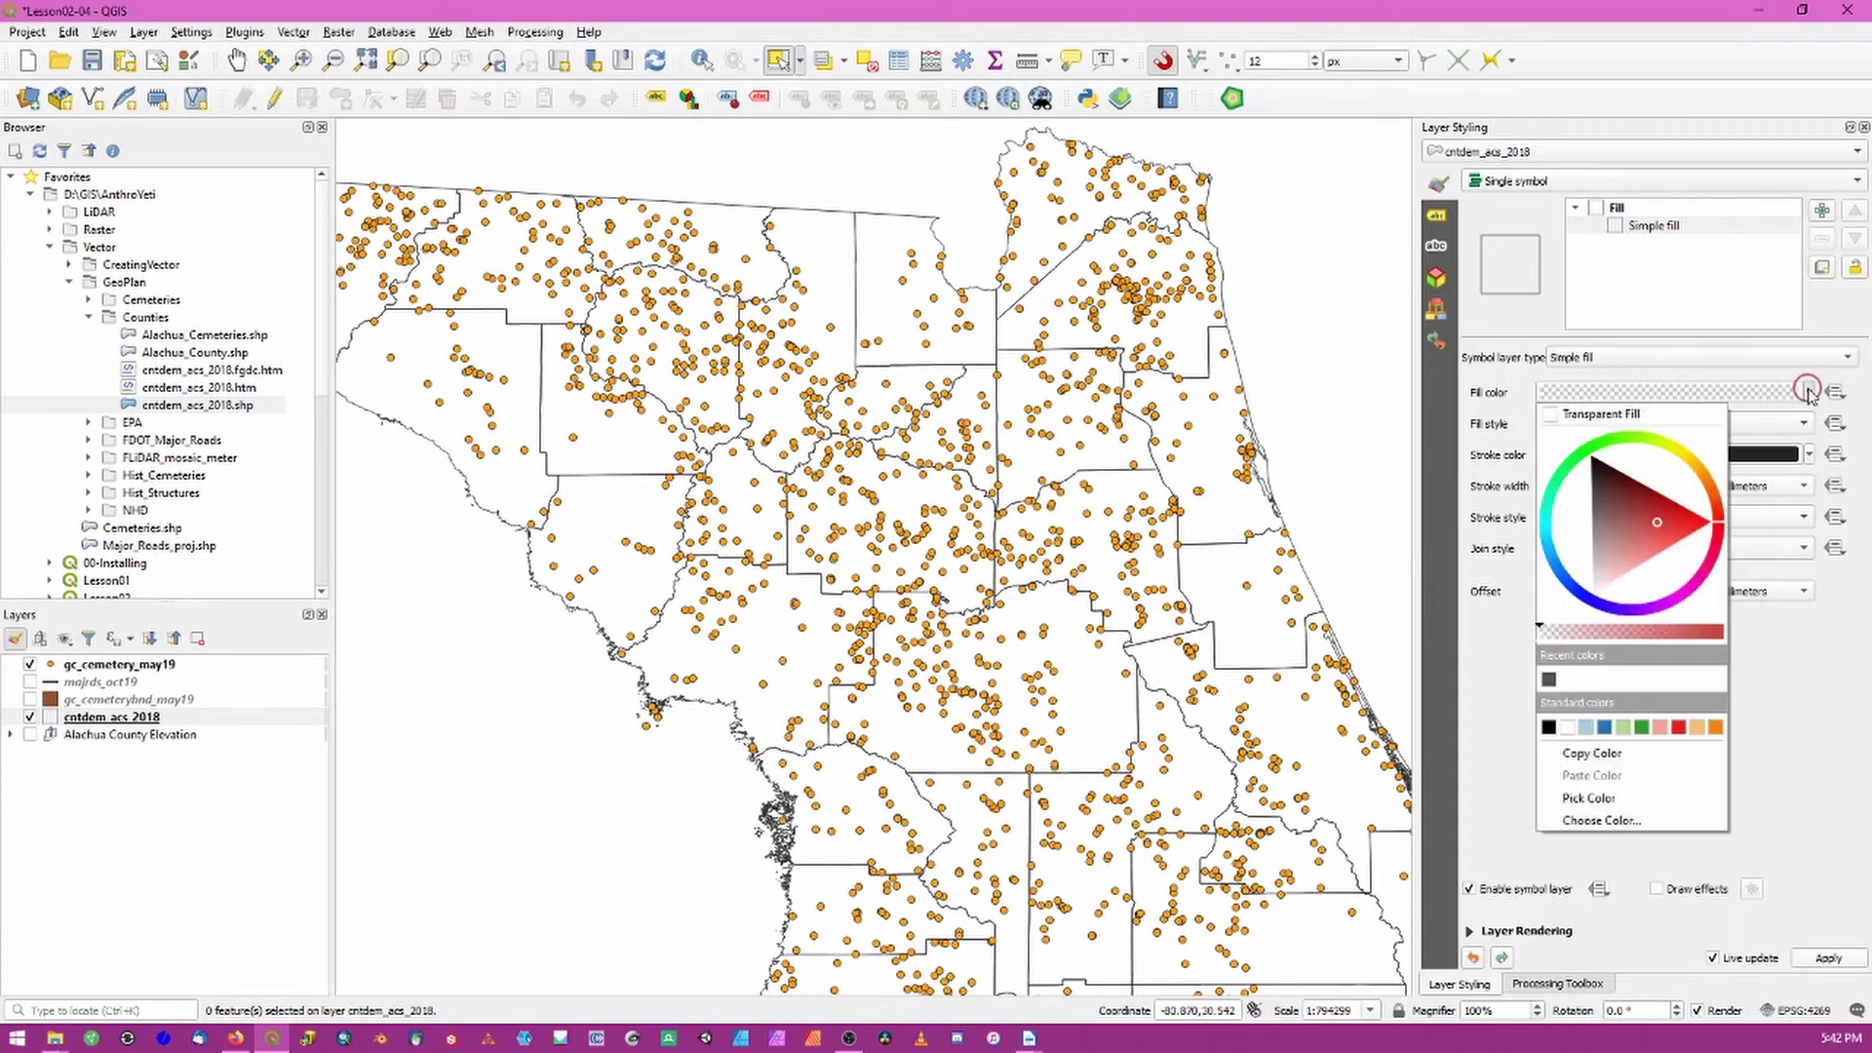
left_click(1604, 413)
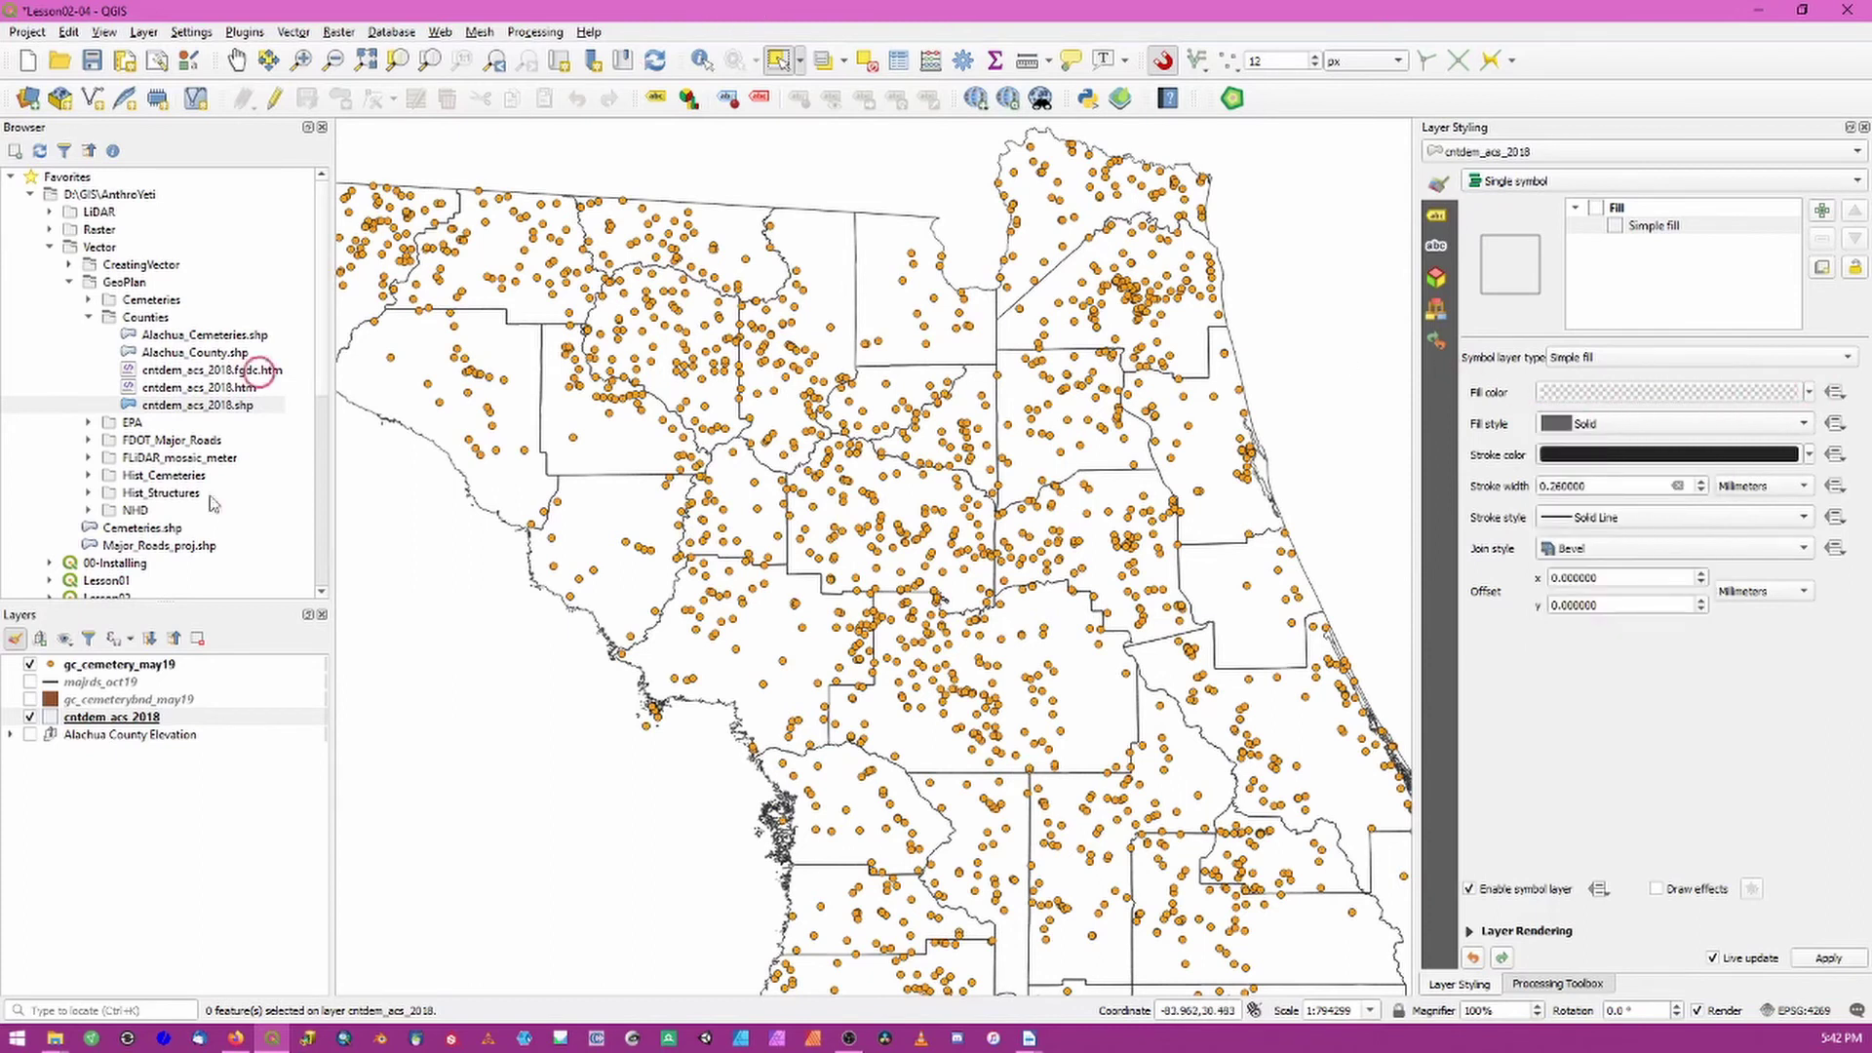
left_click(131, 664)
left_click(127, 716)
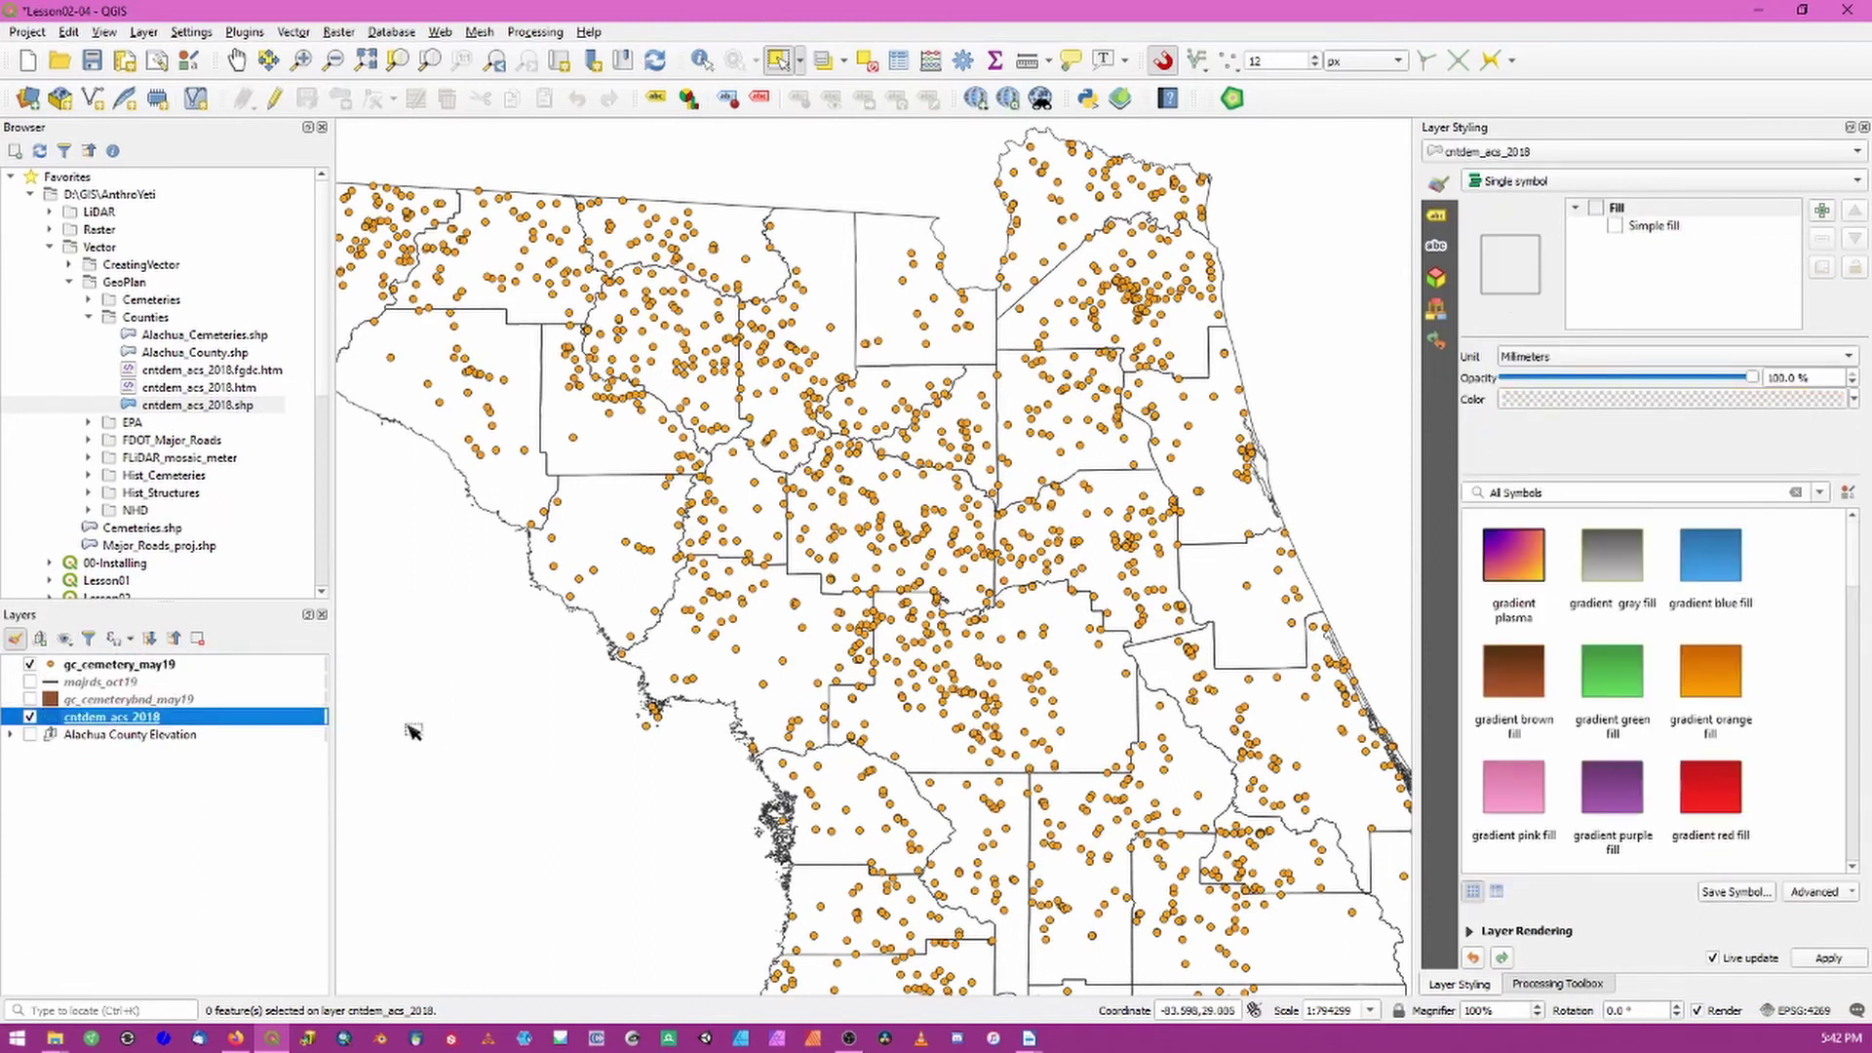
Step: Open the attribute table of the gc_cemetery_may19 layer and sort it by the COUNTY column
left_click(174, 669)
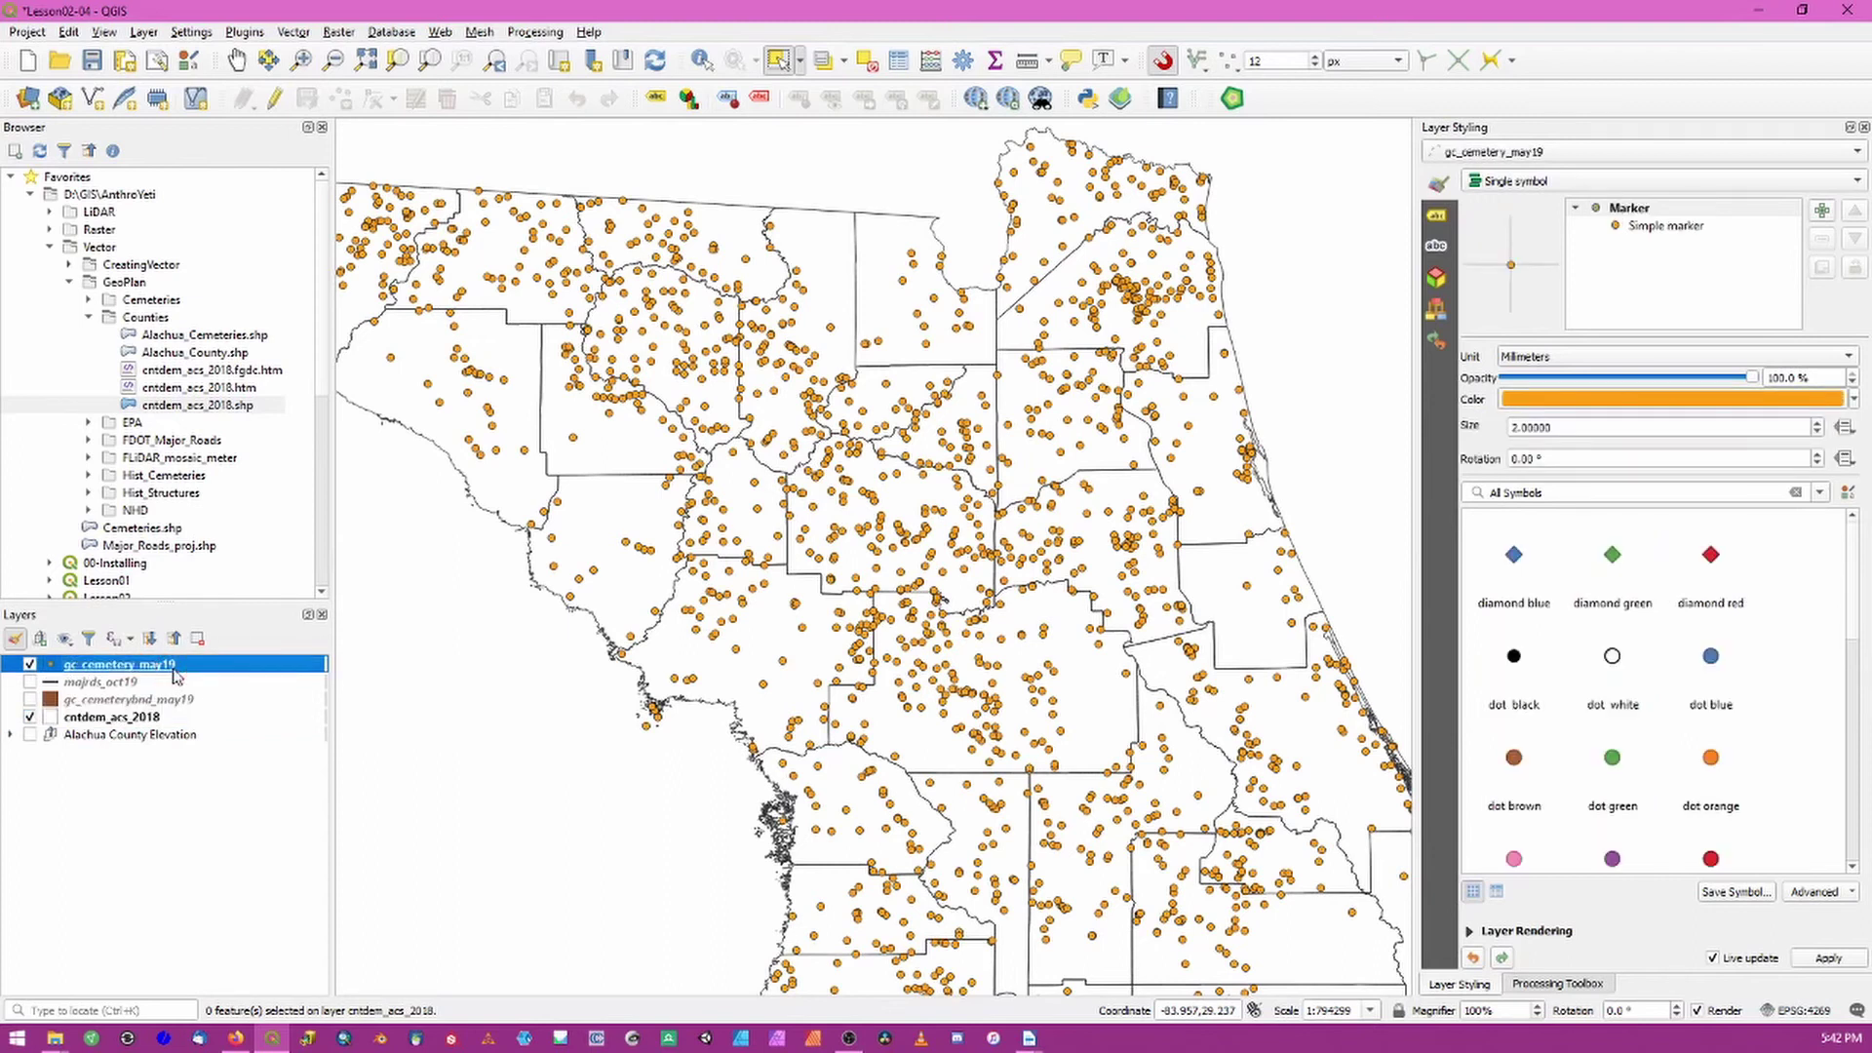
right_click(175, 671)
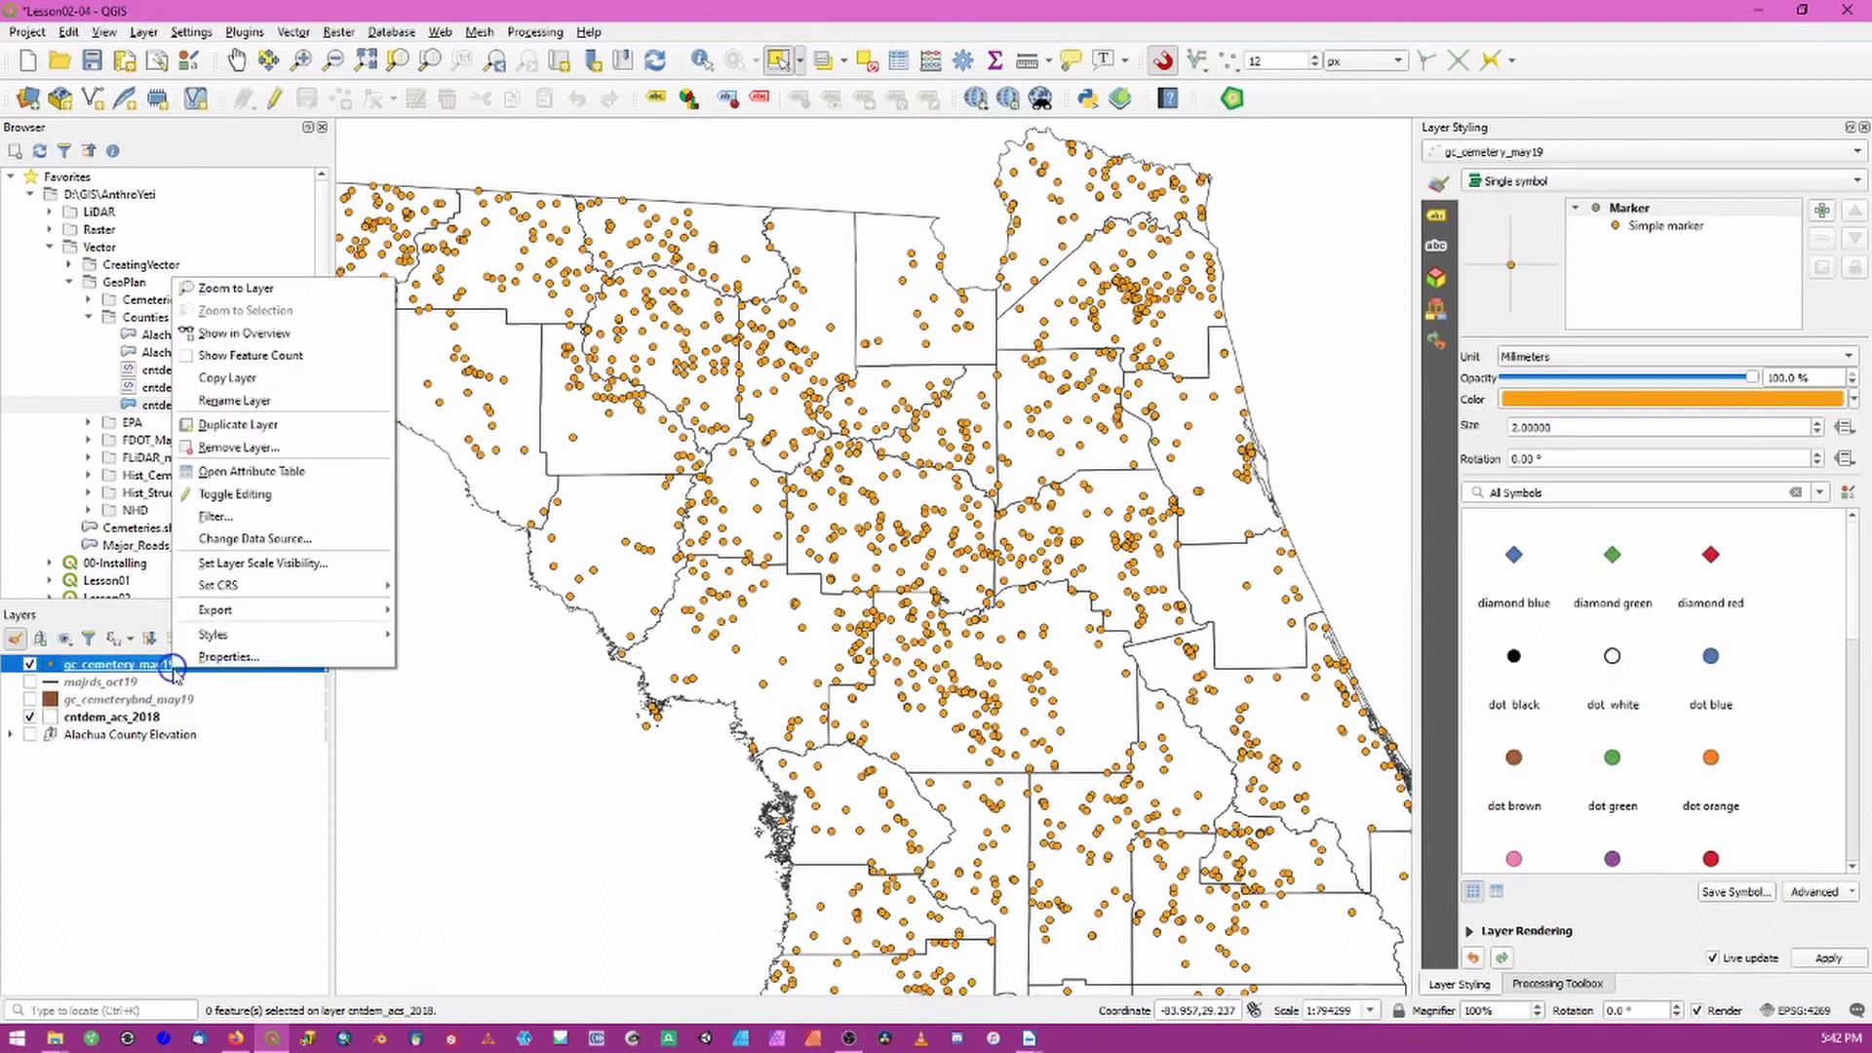
left_click(238, 472)
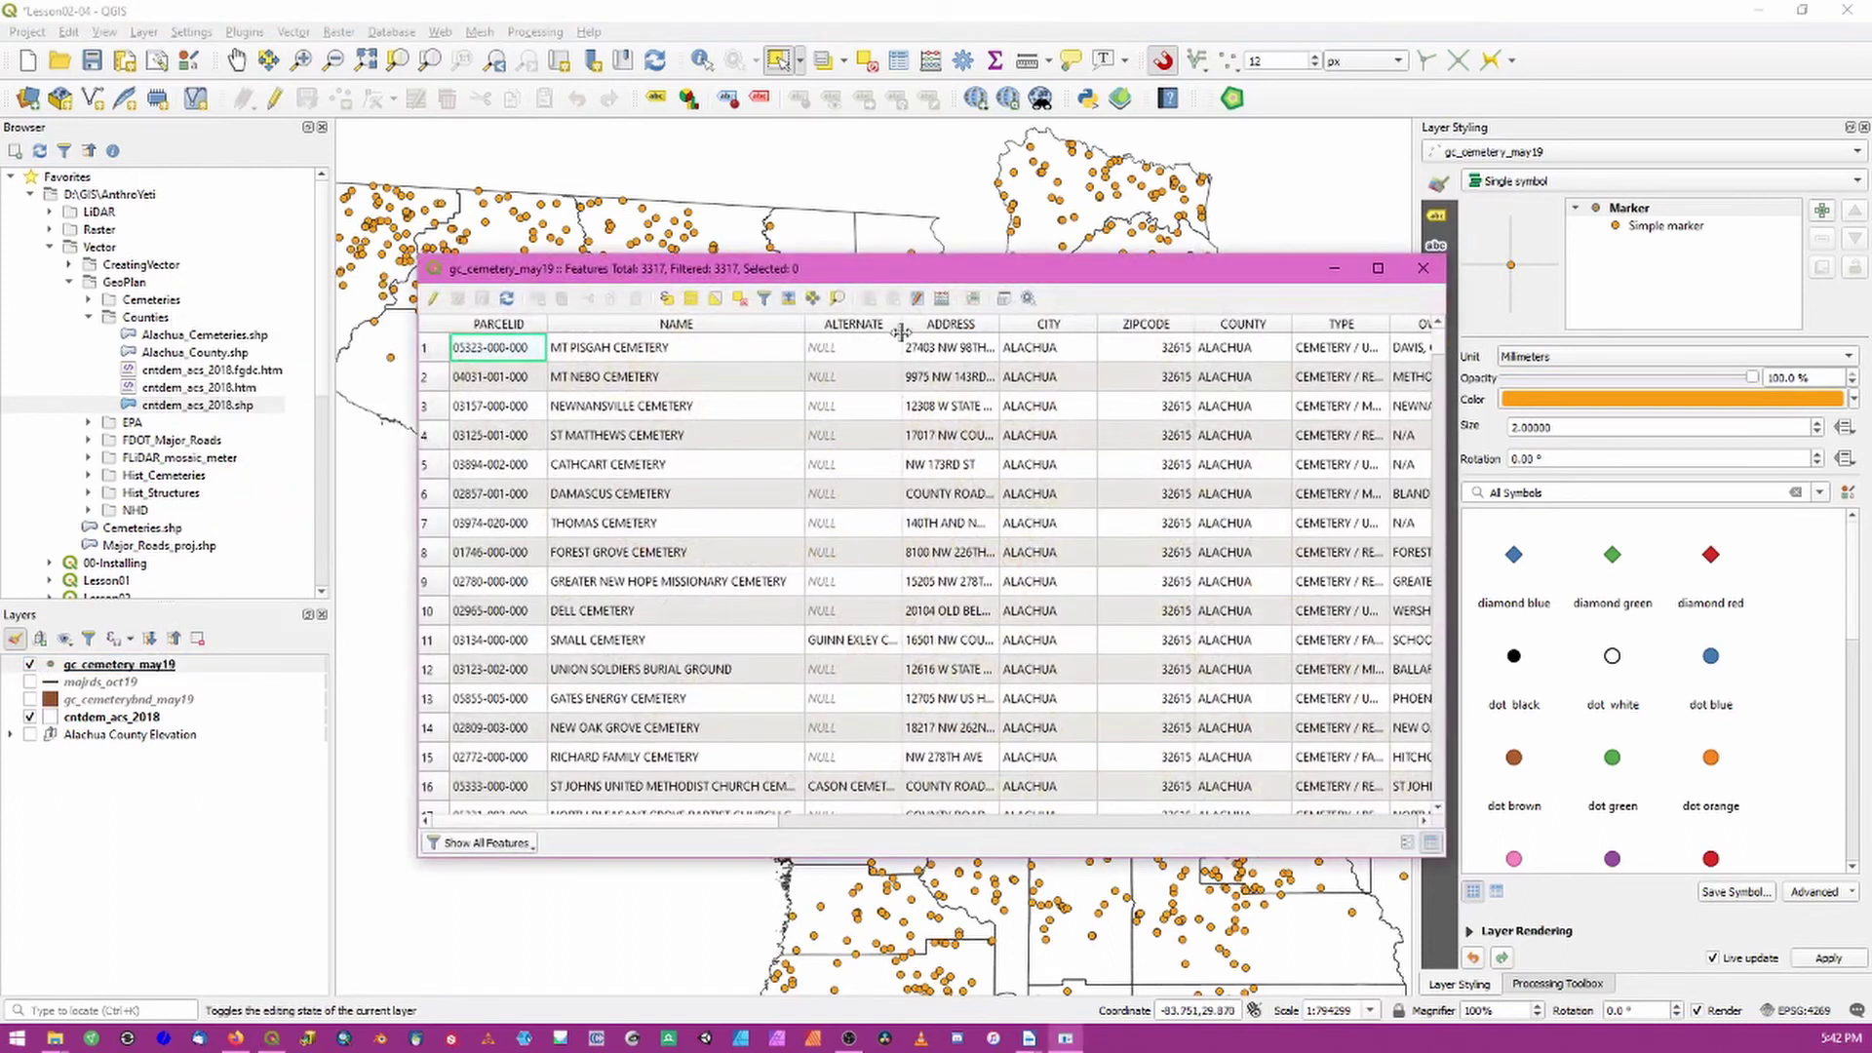
left_click(1227, 325)
left_click_drag(1255, 272, 987, 224)
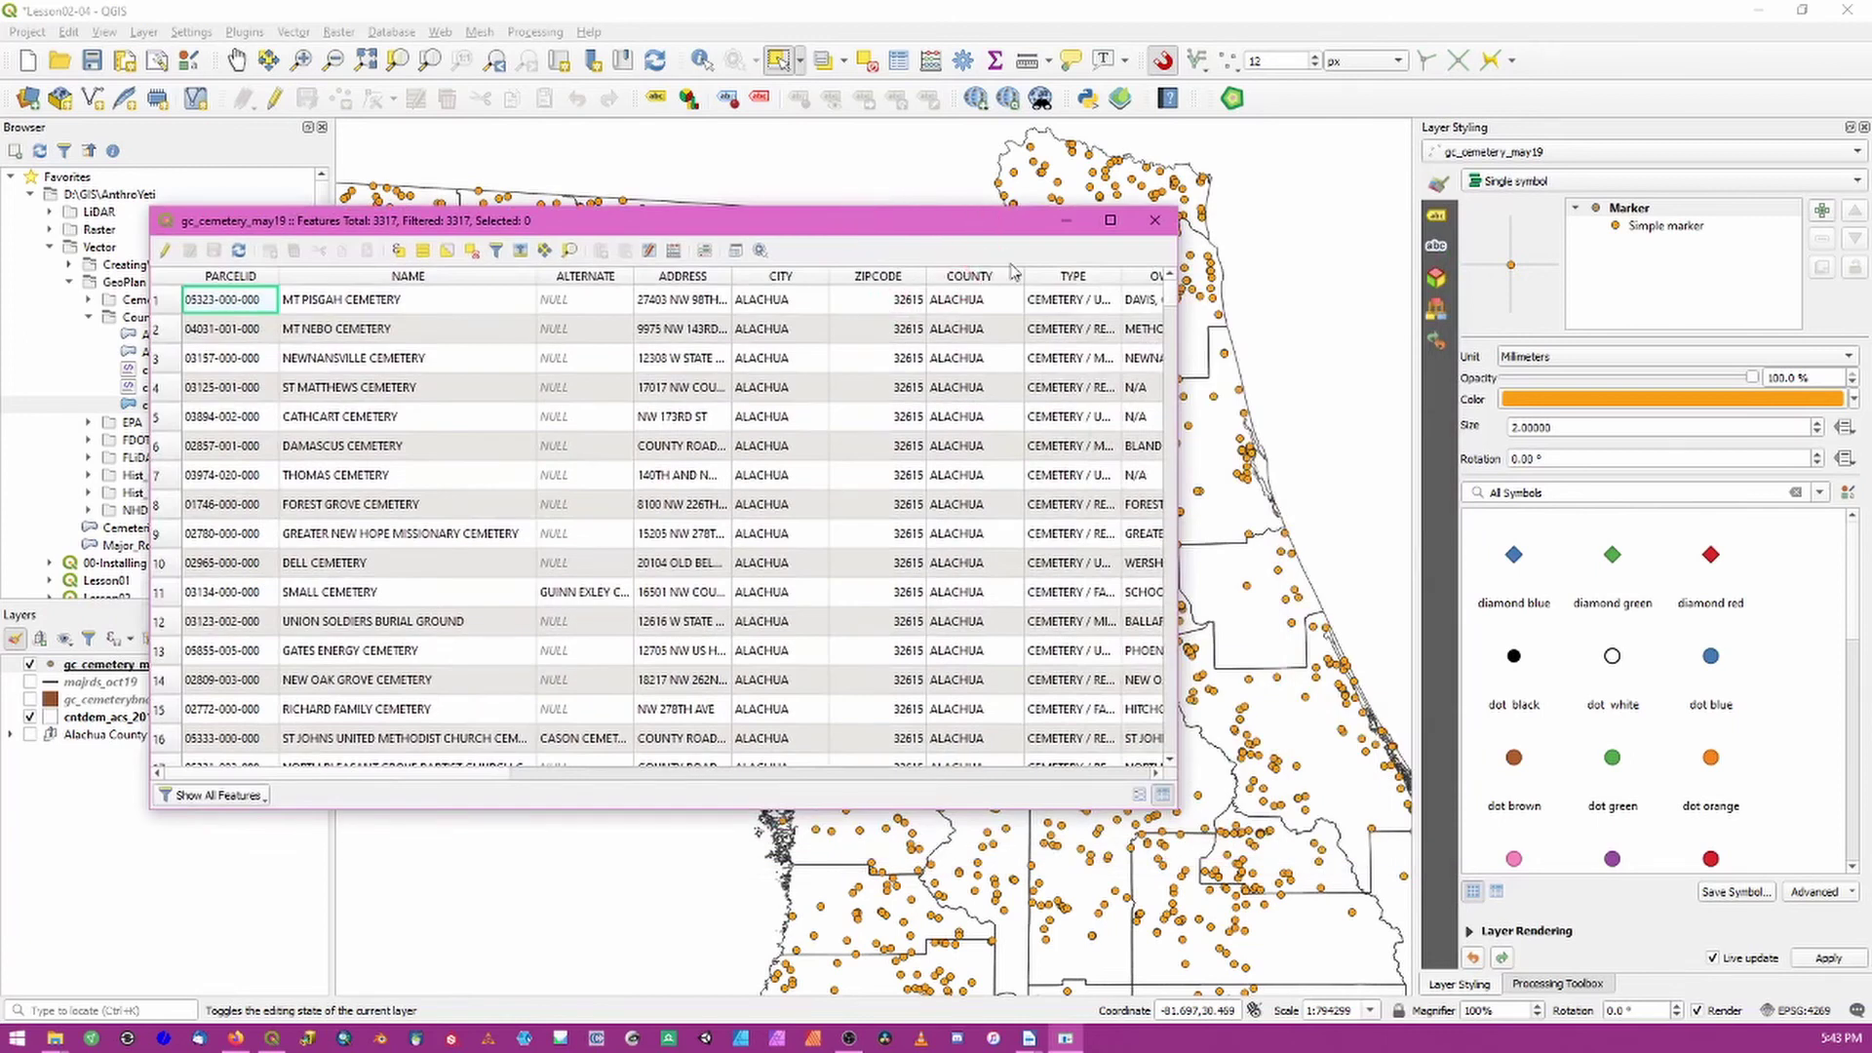
Step: Build the selection expression "COUNTY" = 'ALACHUA' for the gc_cemetery_may19 layer, listing all unique COUNTY values
left_click(400, 252)
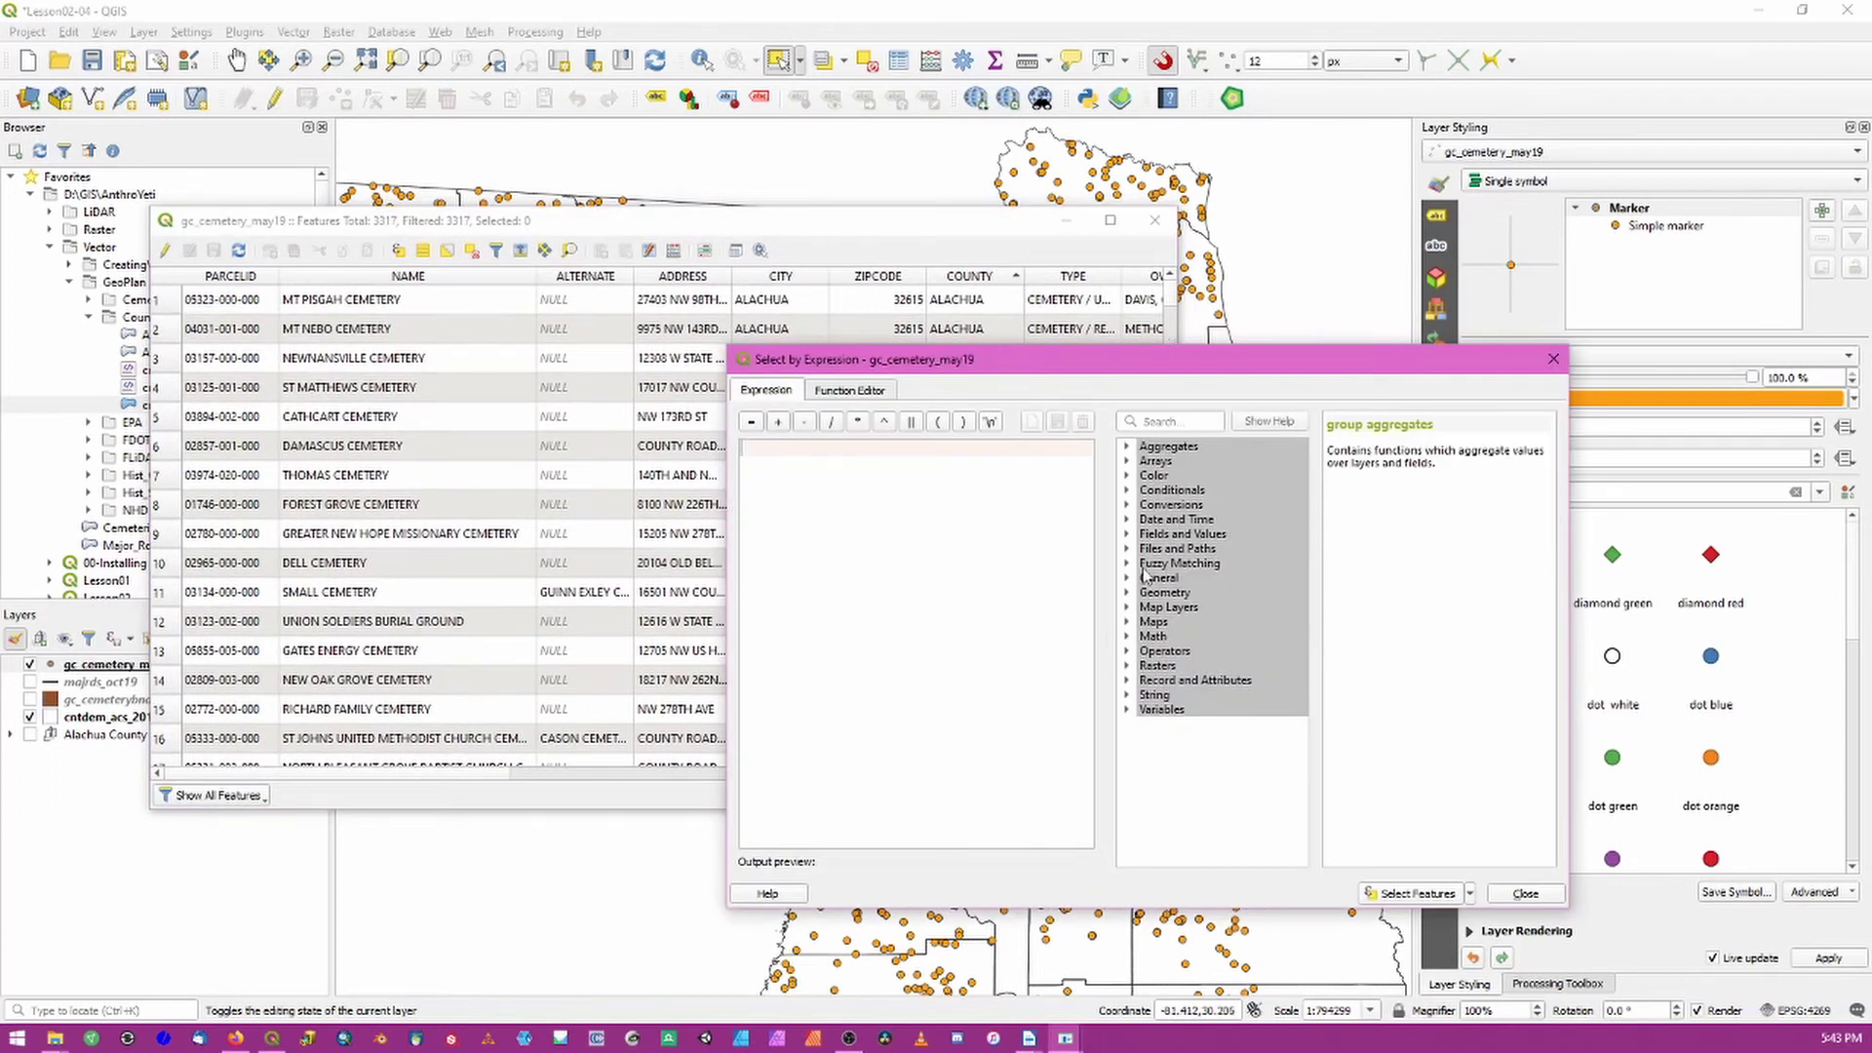
left_click(1127, 533)
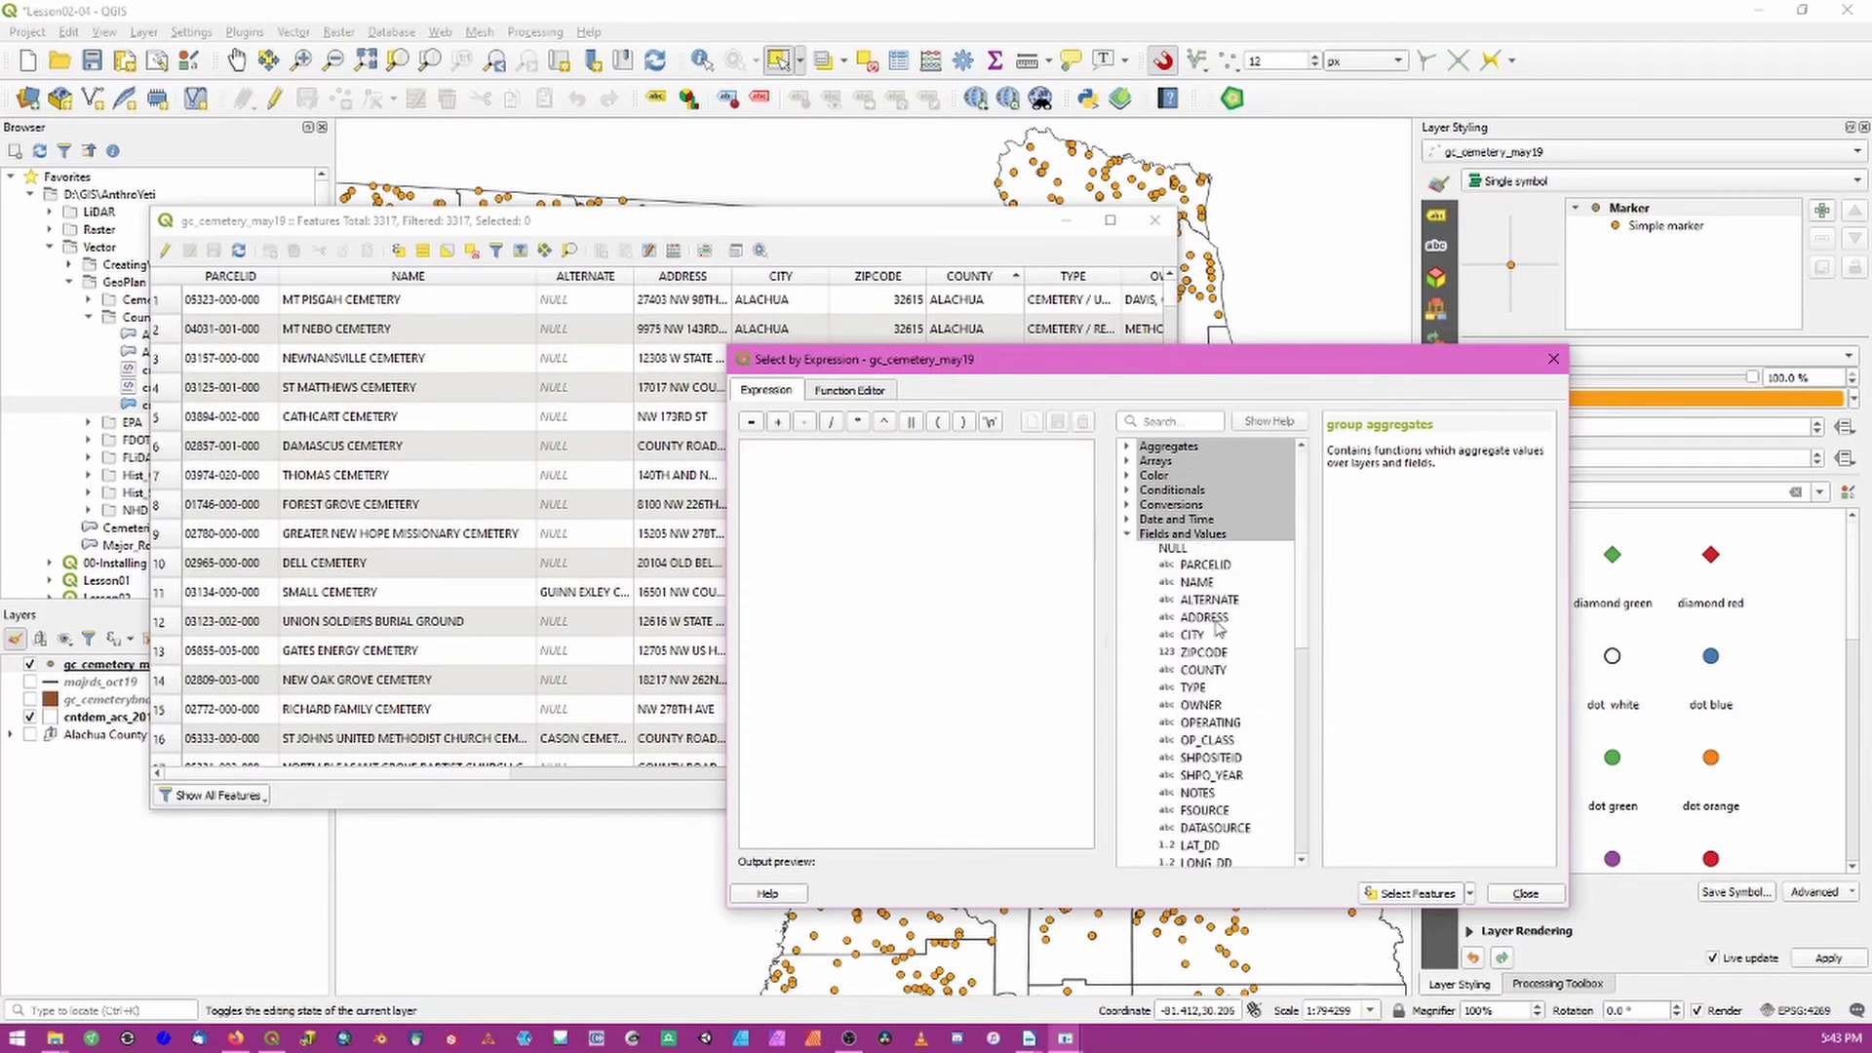
double_click(1216, 671)
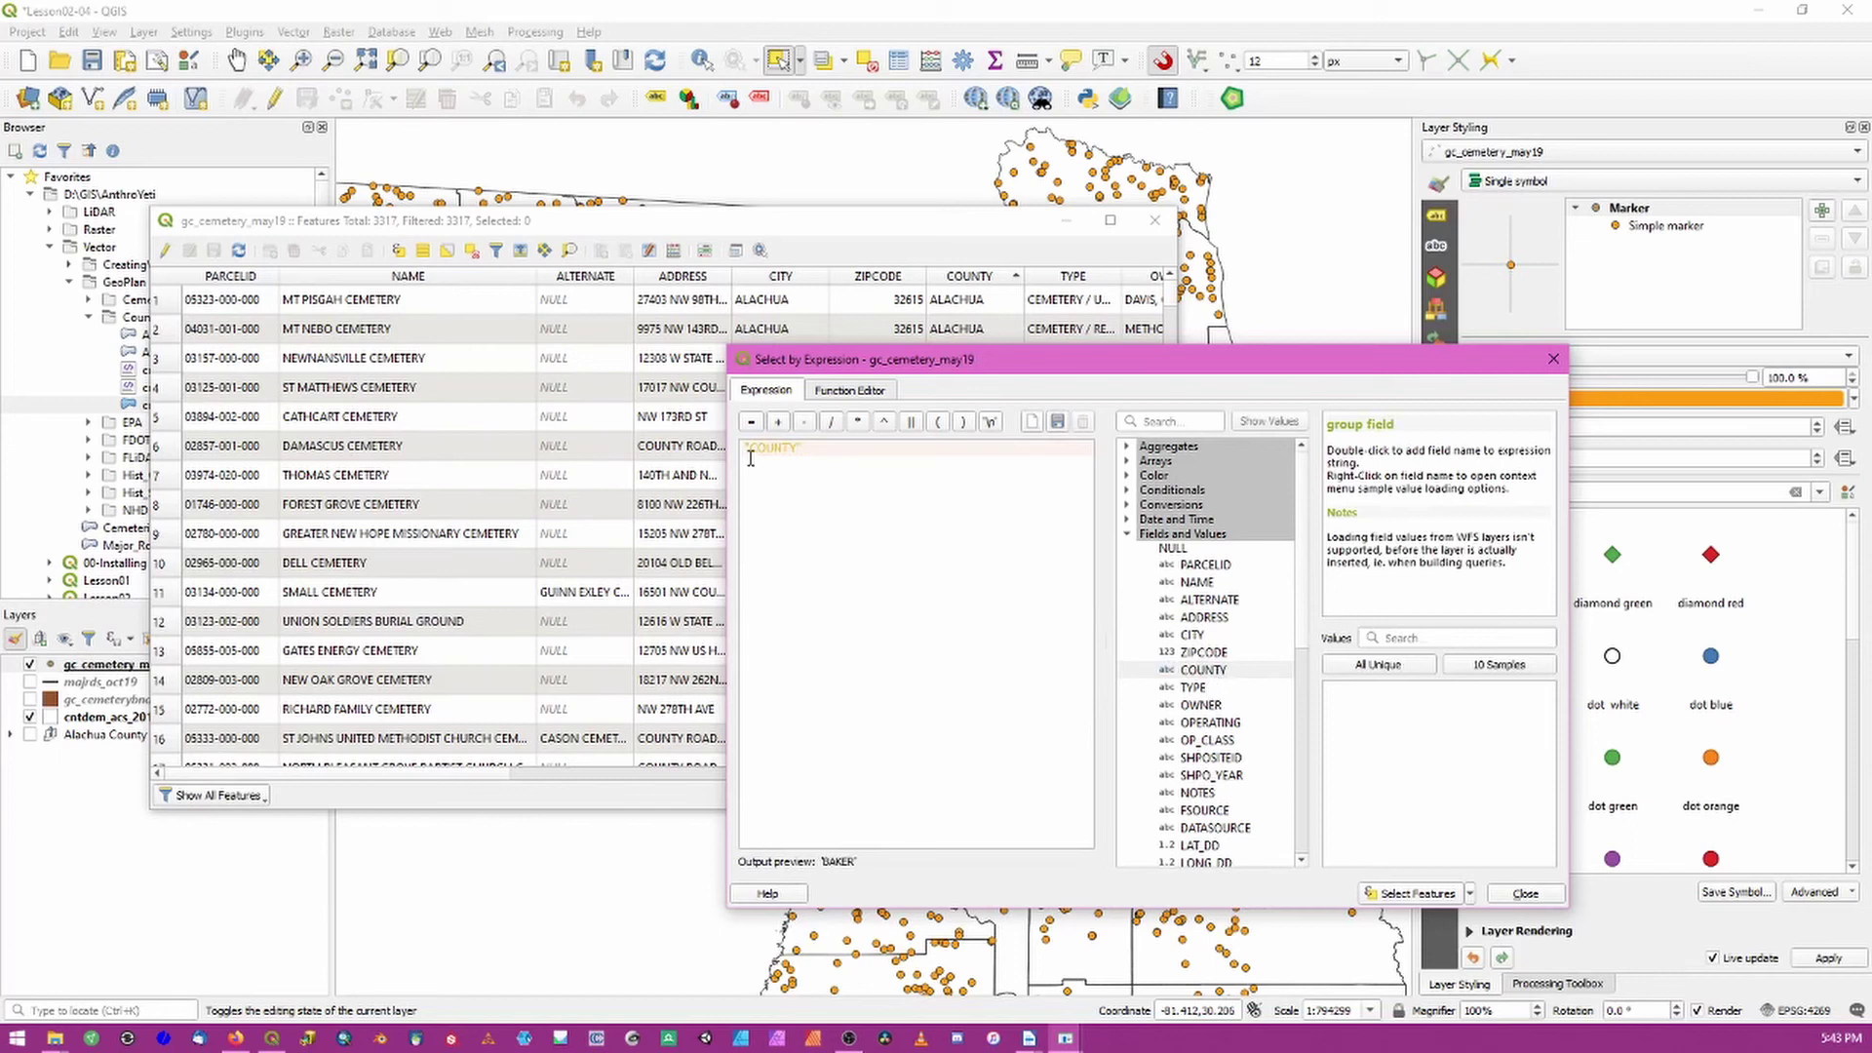
left_click(750, 423)
left_click(1378, 665)
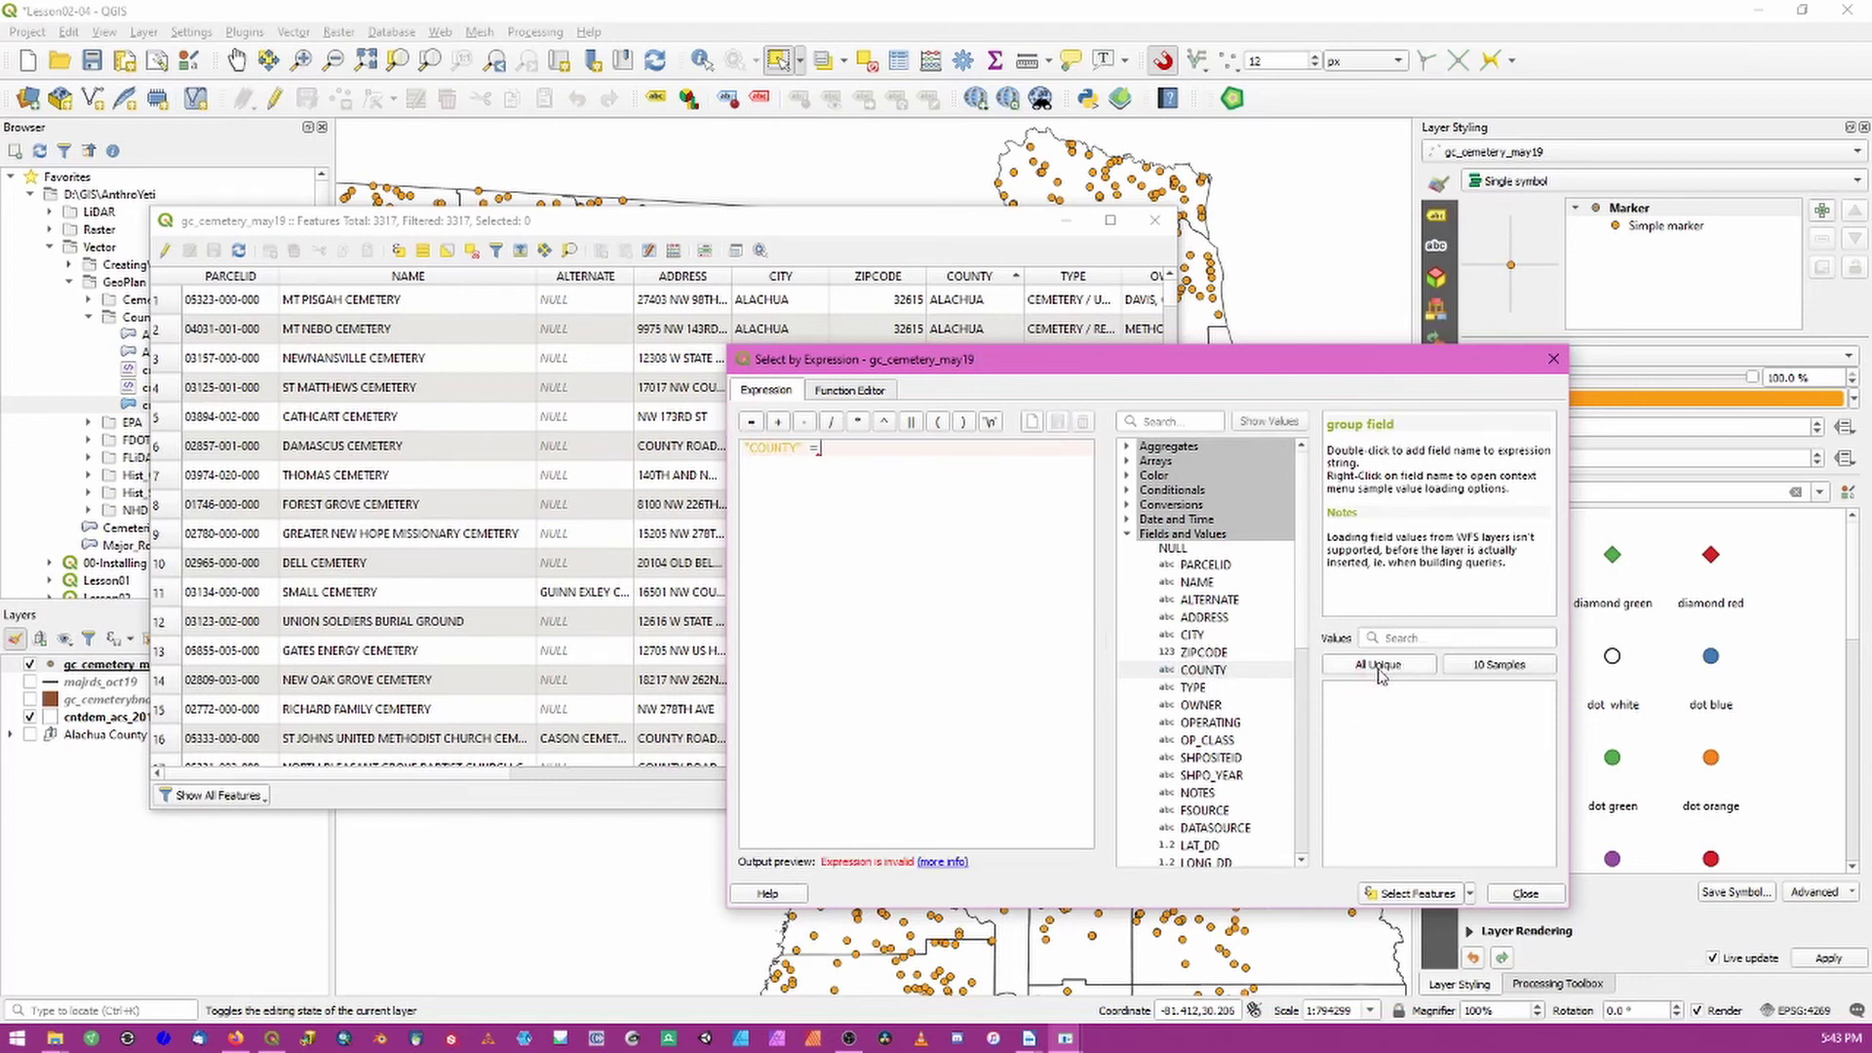
double_click(1376, 687)
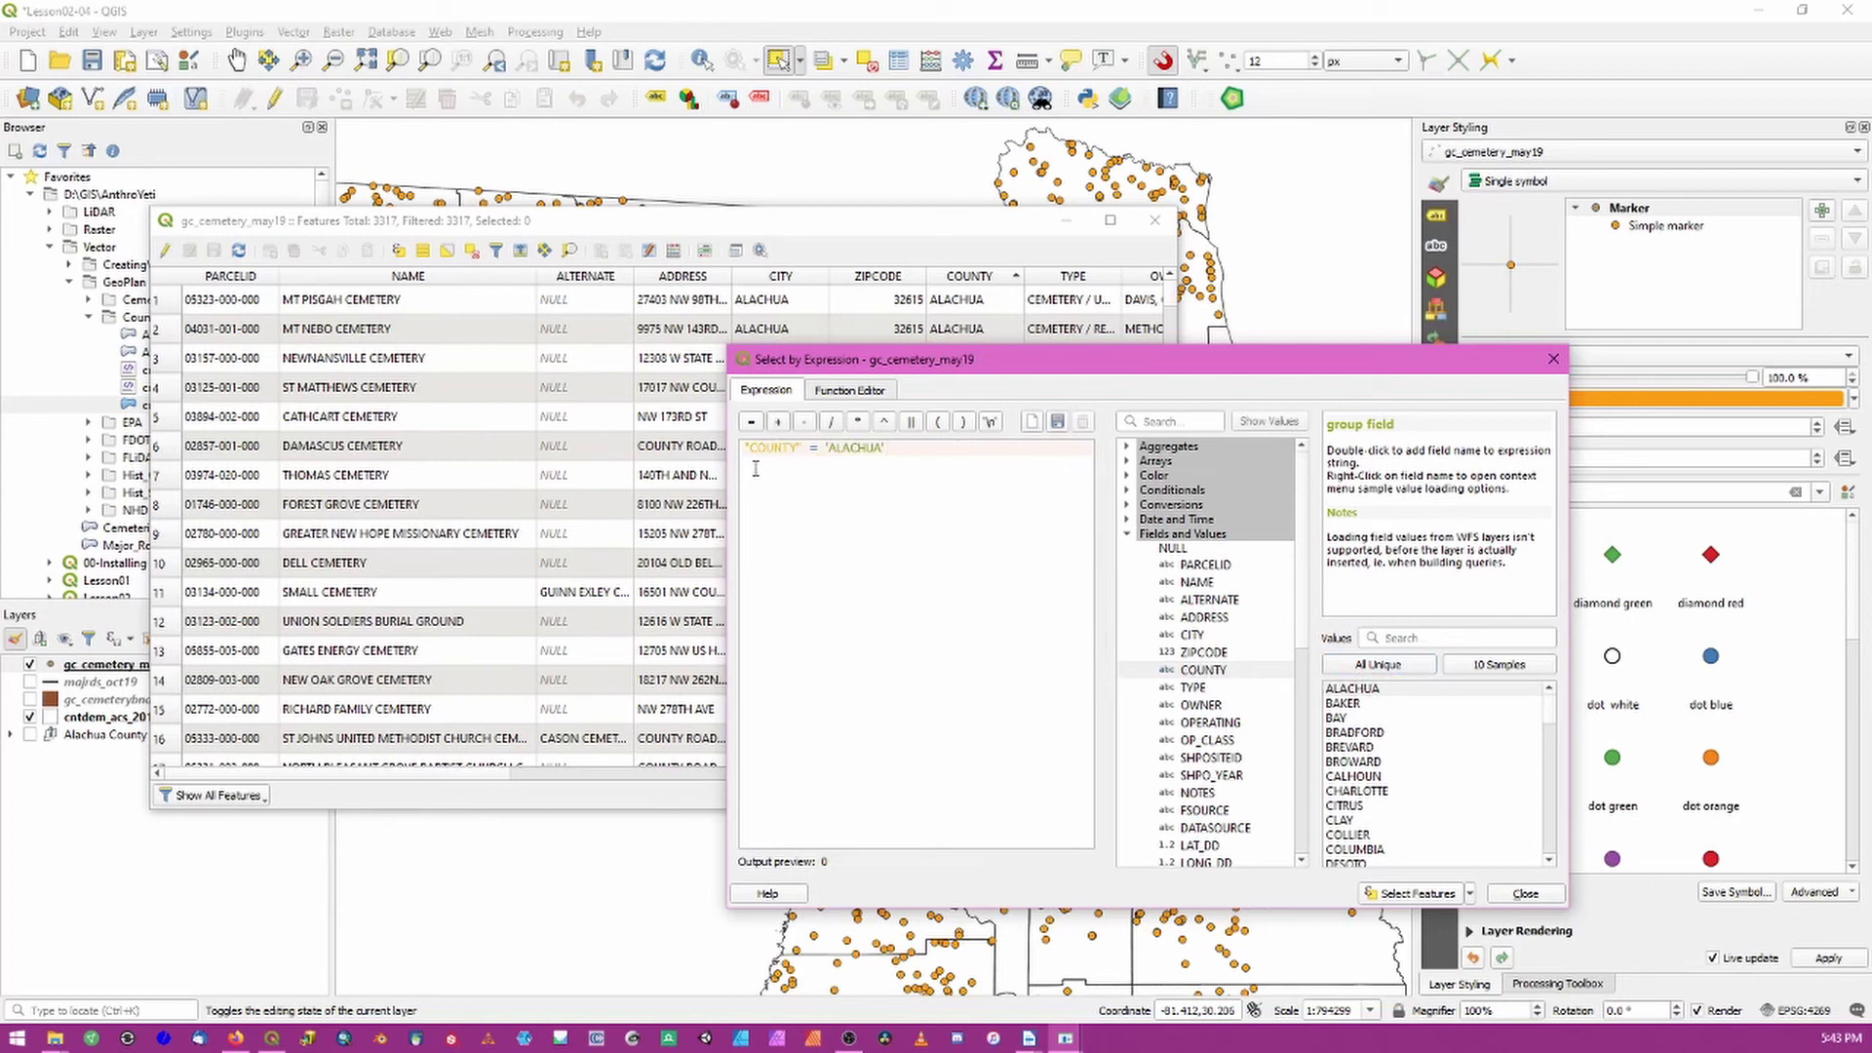
left_click(1378, 664)
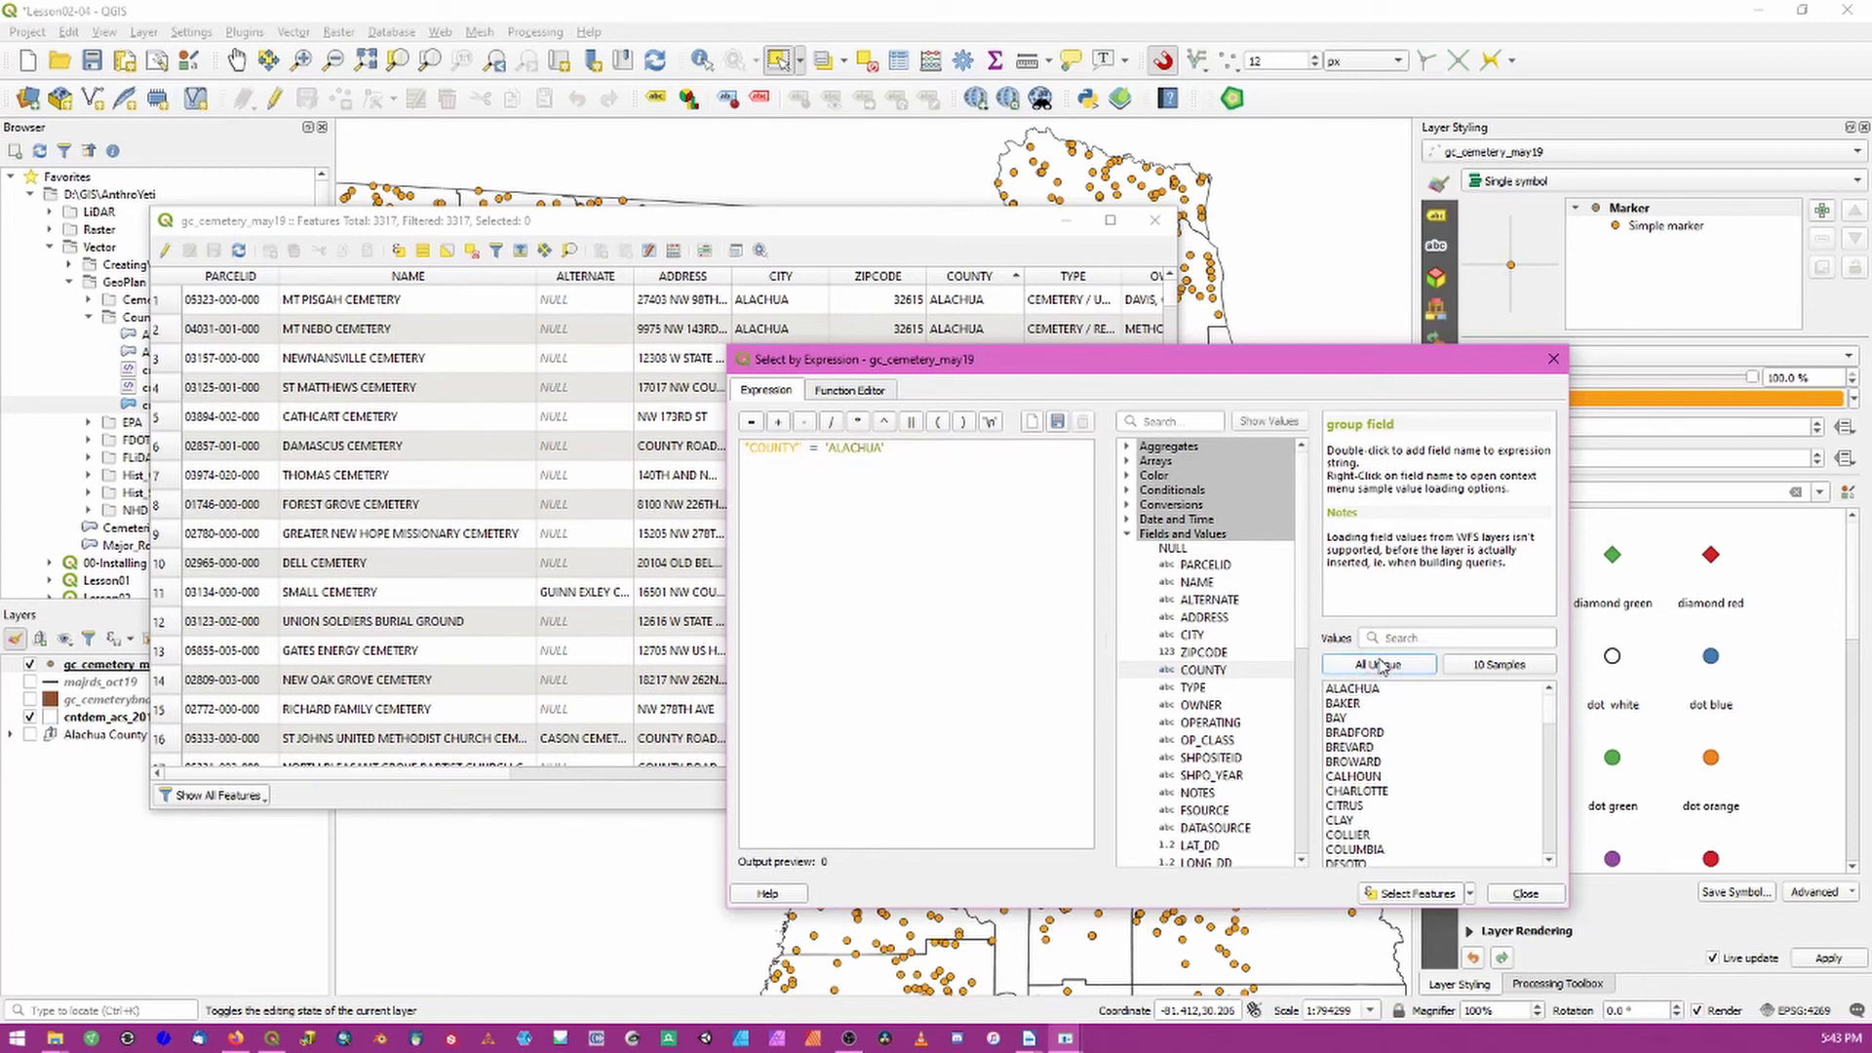
scroll(1418, 736, "down", 3)
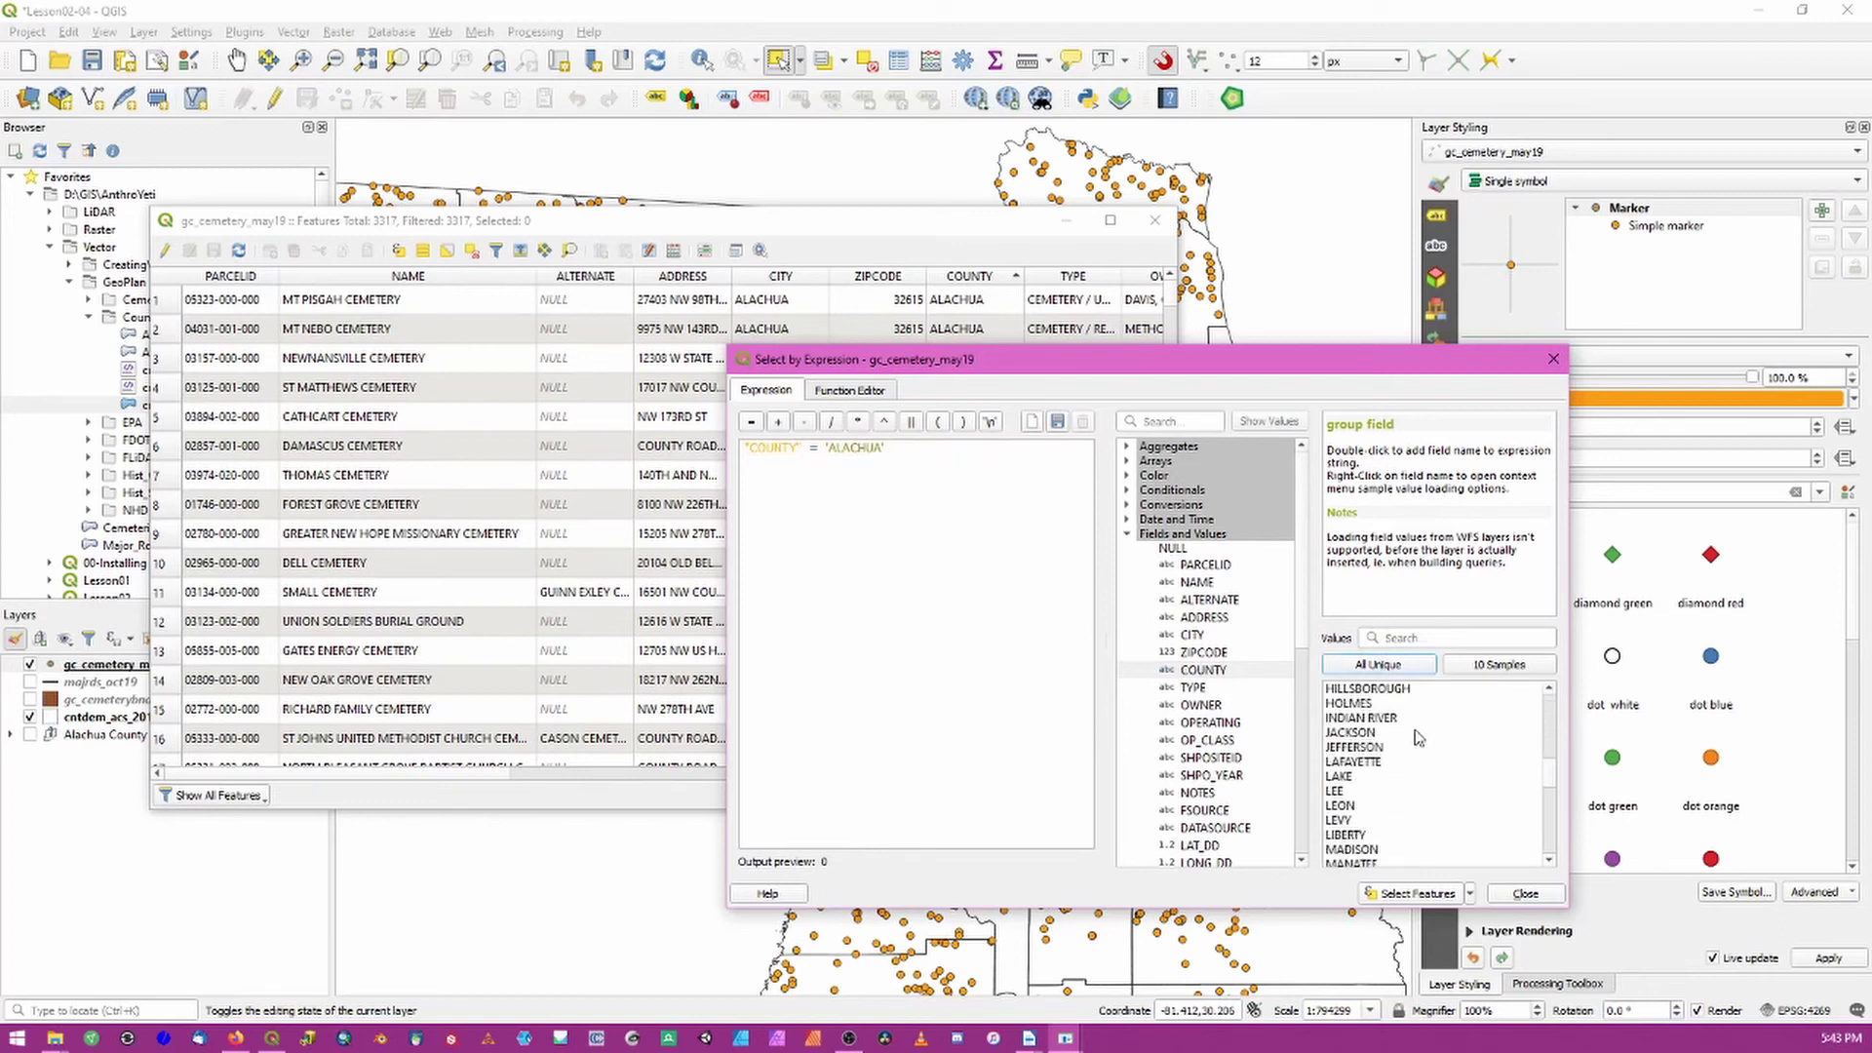
scroll(1419, 736, "up", 3)
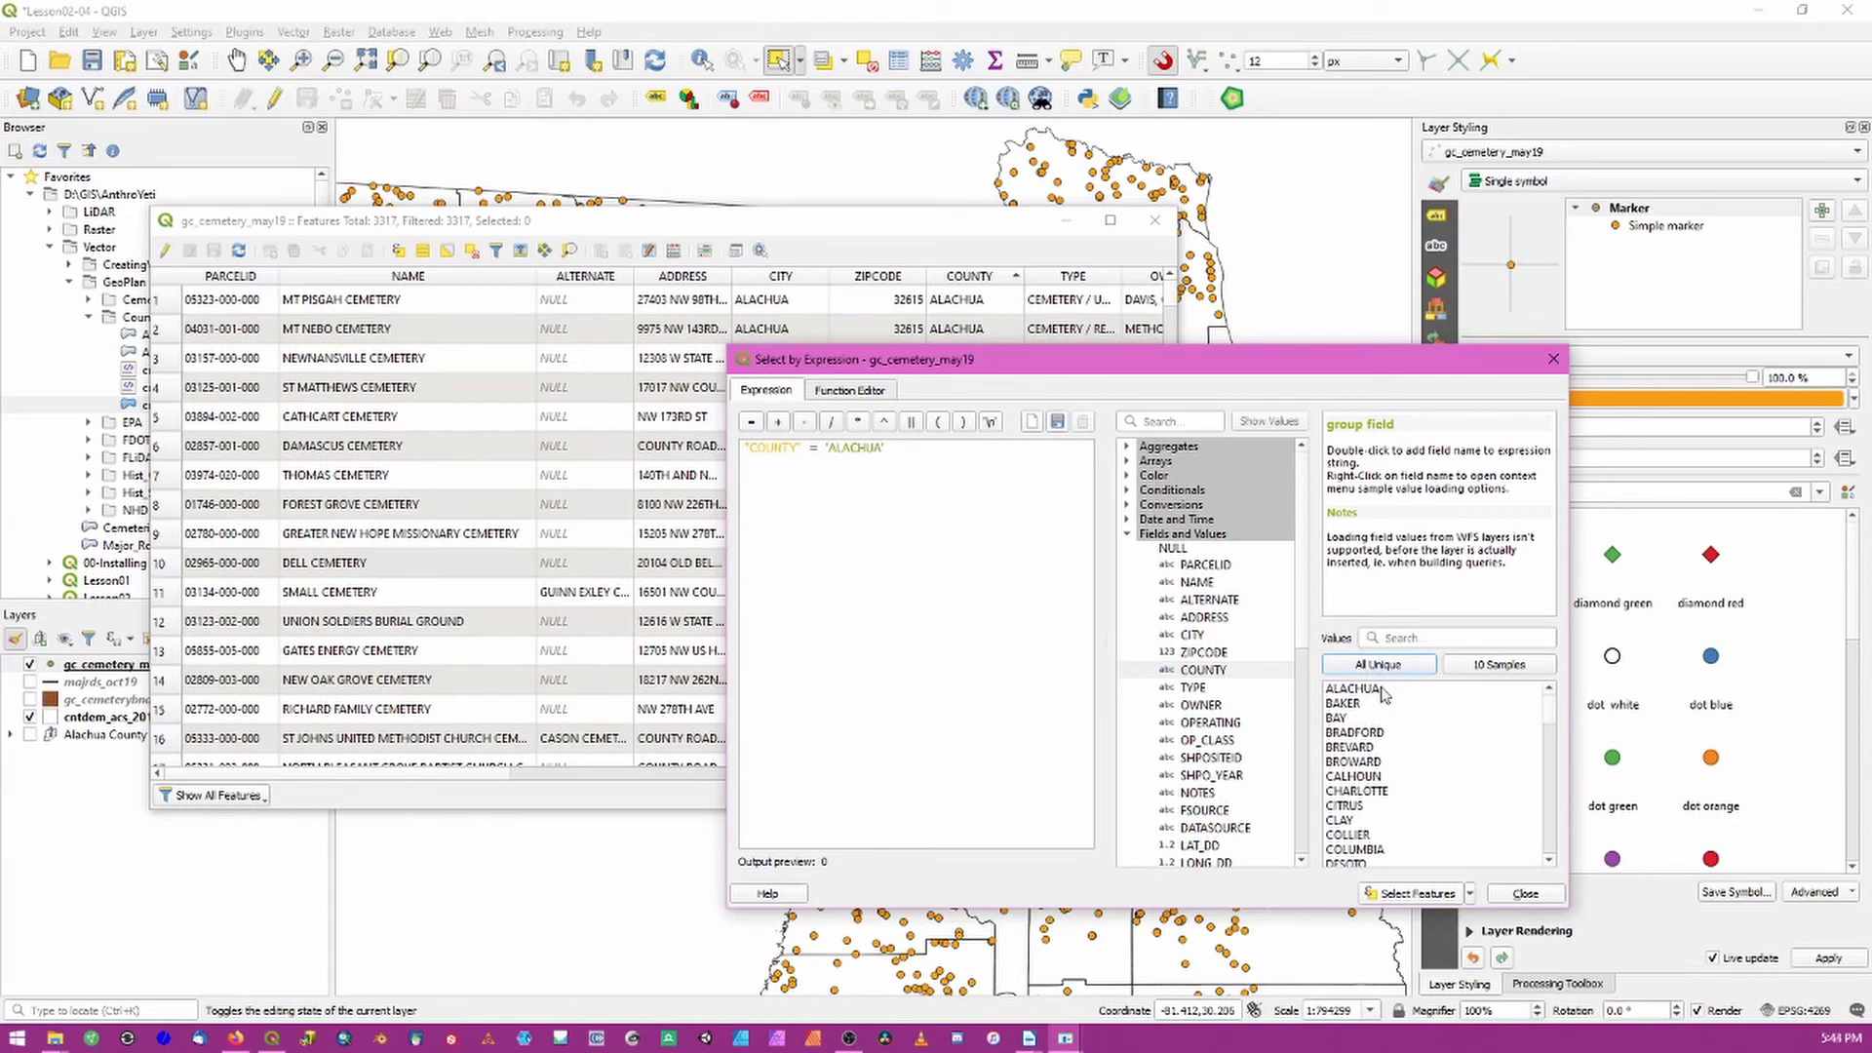
Step: Select the cemetery features matching the expression, and close the expression dialog and the attribute table
left_click(1396, 893)
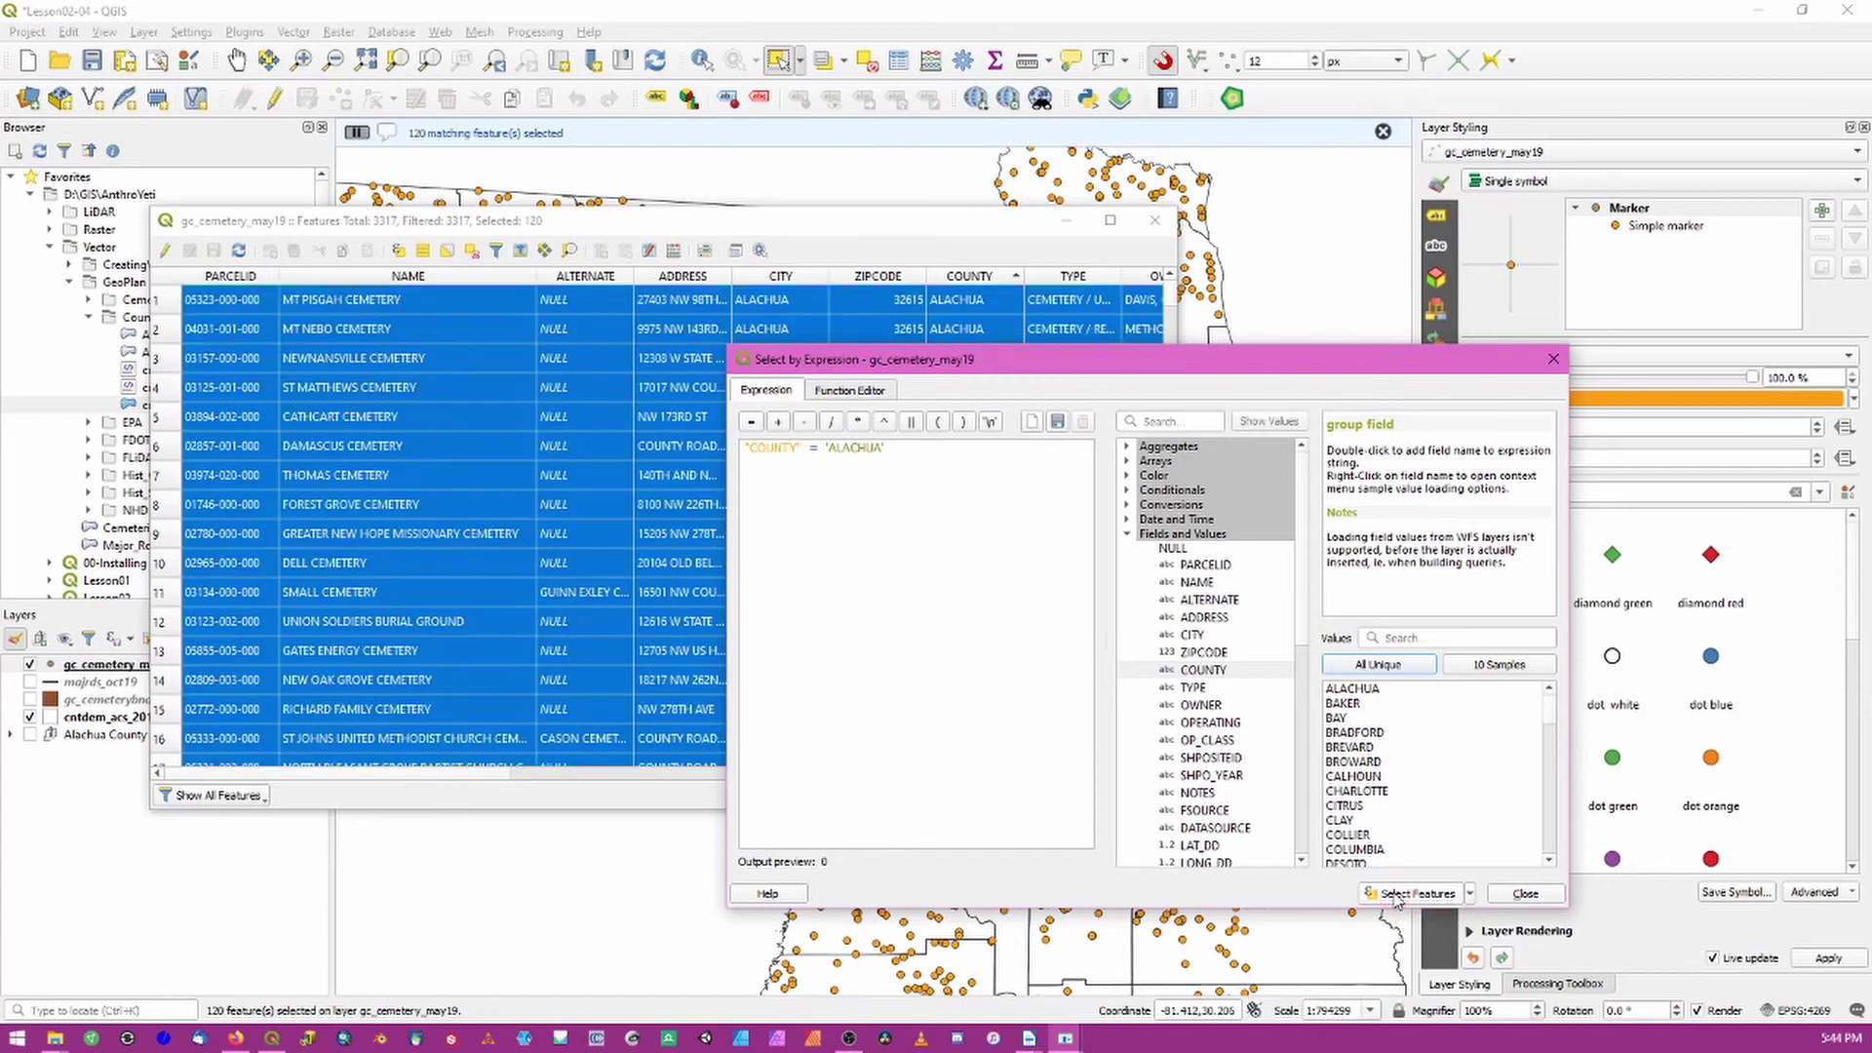
left_click(1546, 894)
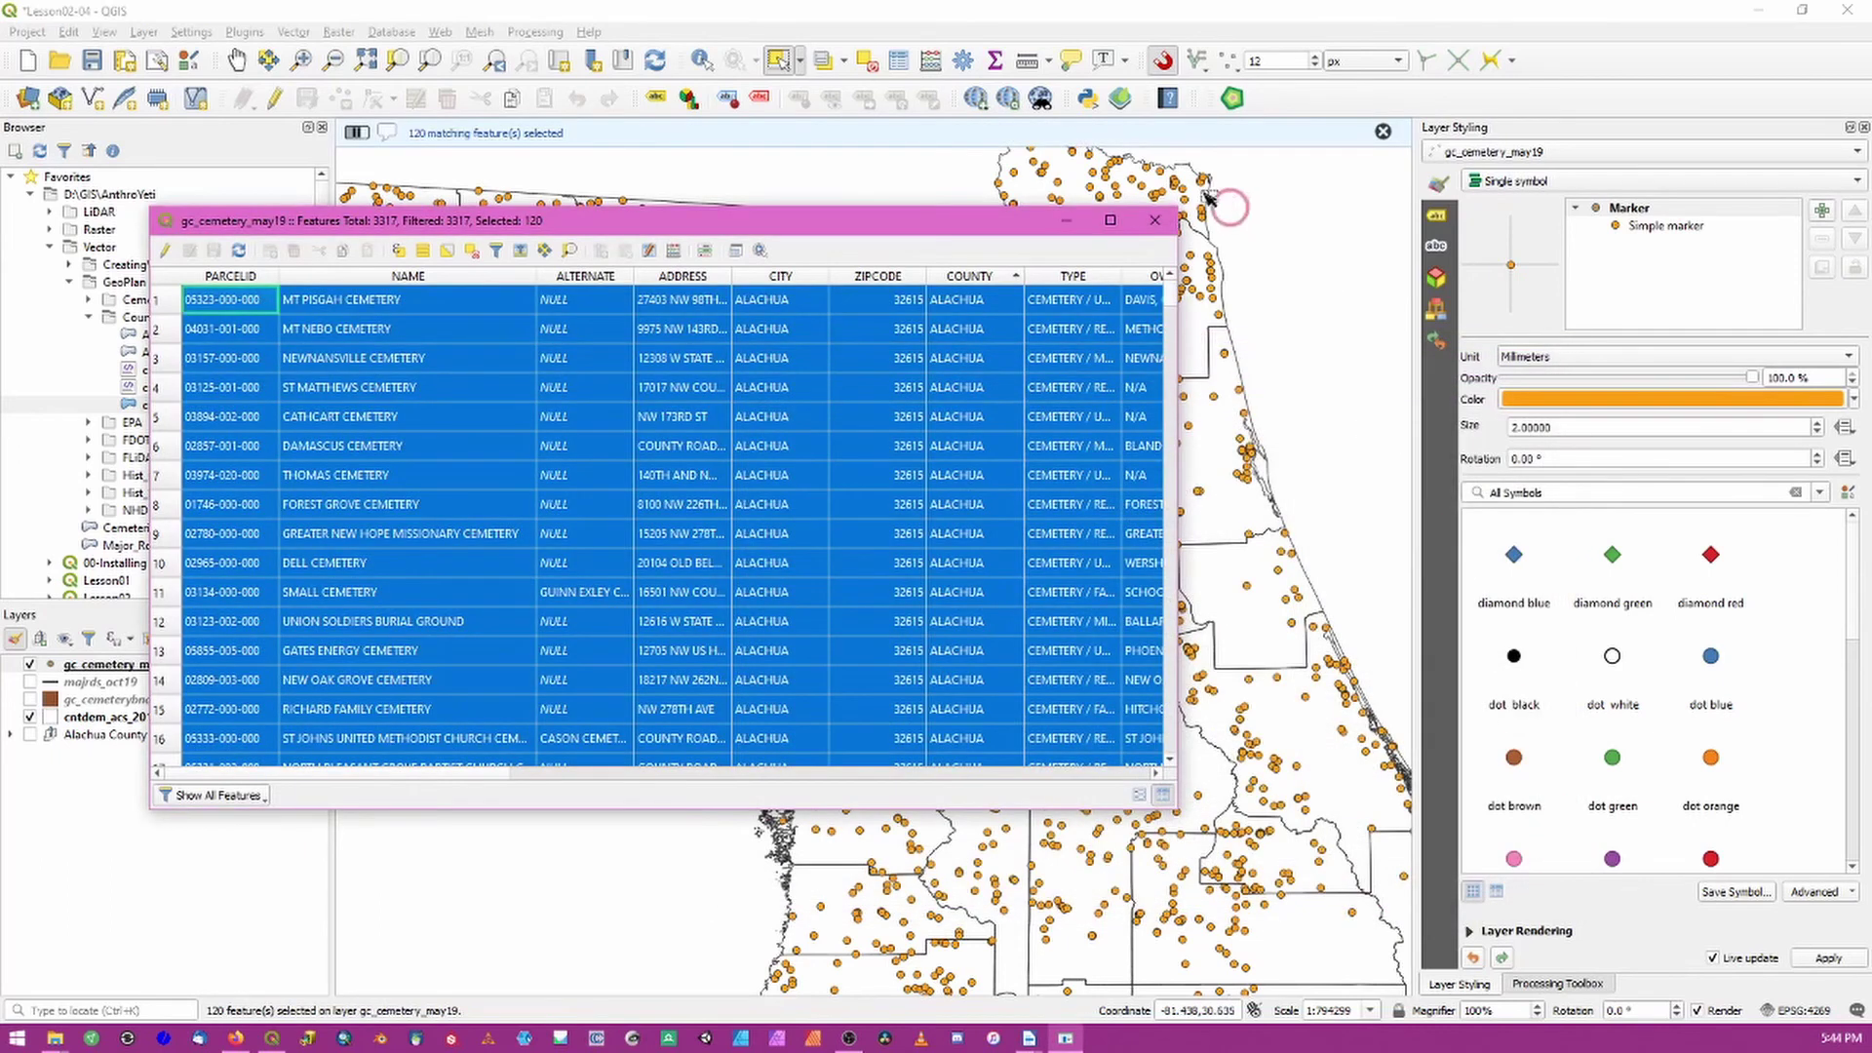
left_click(1152, 221)
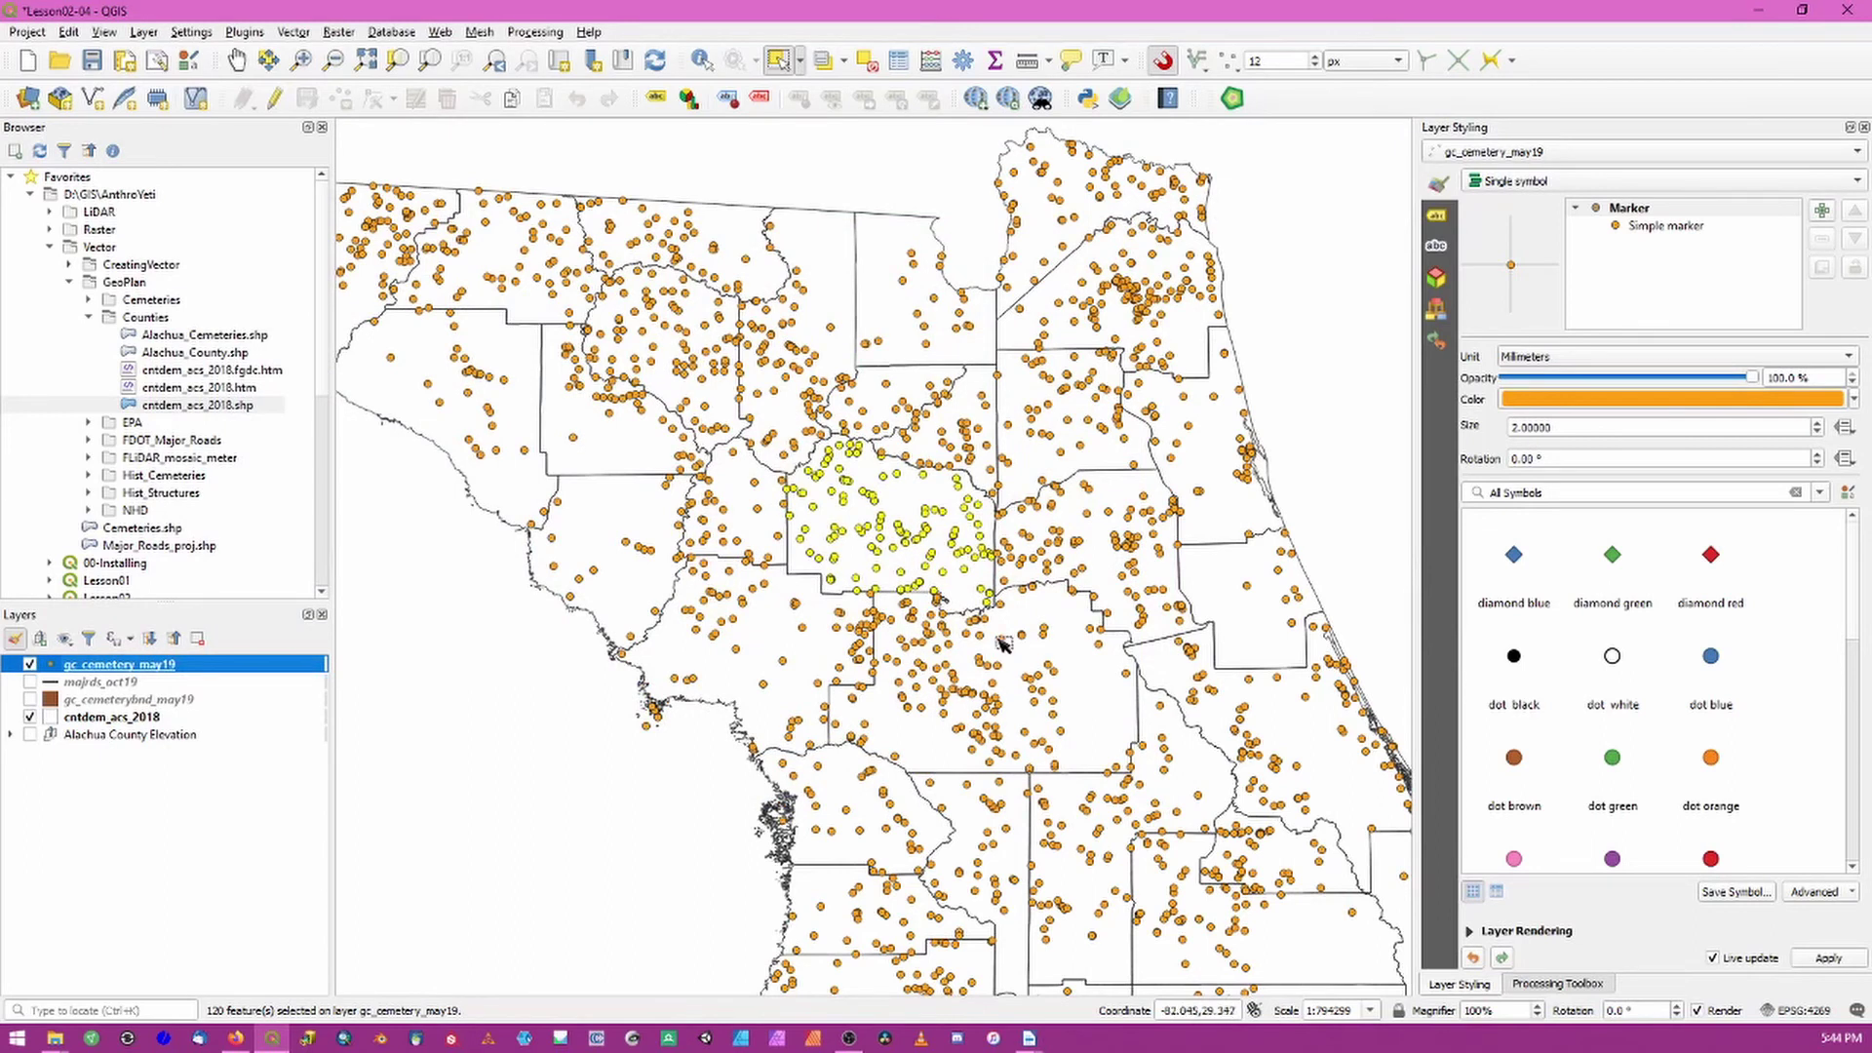
Step: Set up an export of the selected gc_cemetery_may19 features to the shapefile Alachua_Cemeteries_attributes.shp in the Counties folder
right_click(181, 672)
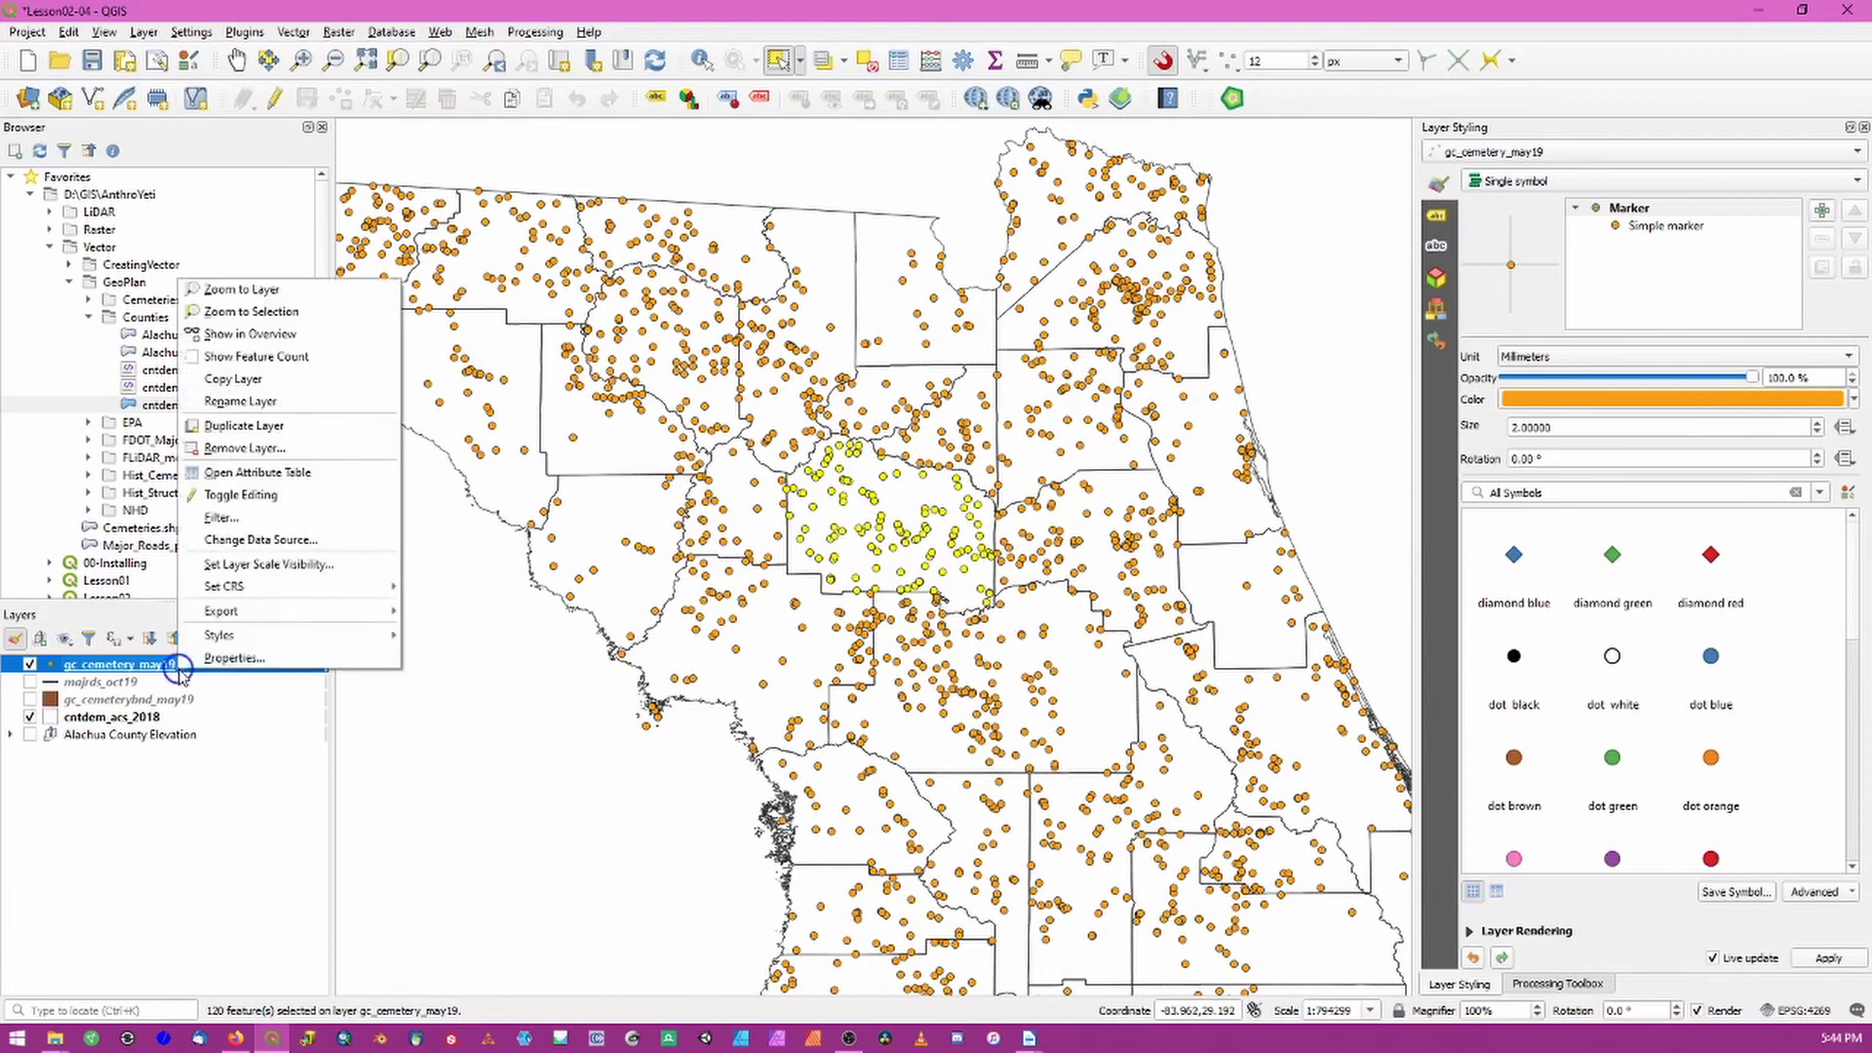
mouse_move(341, 613)
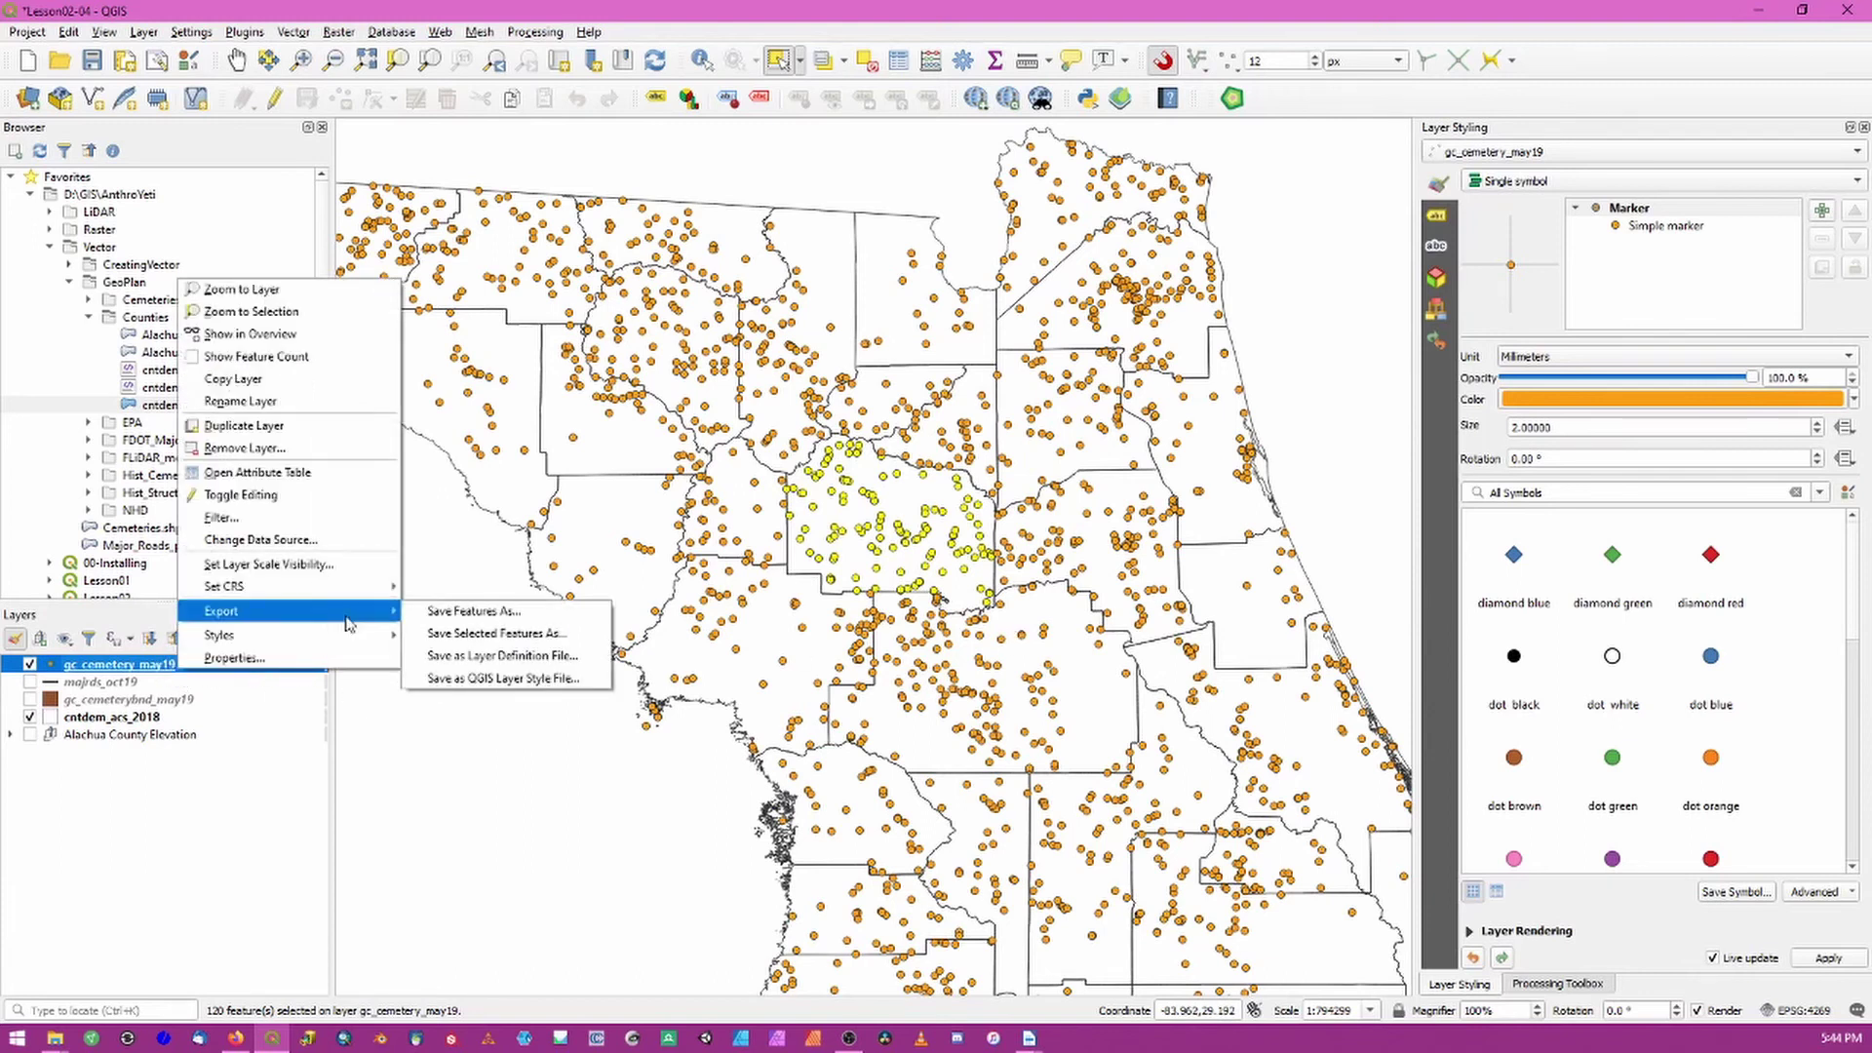
left_click(485, 634)
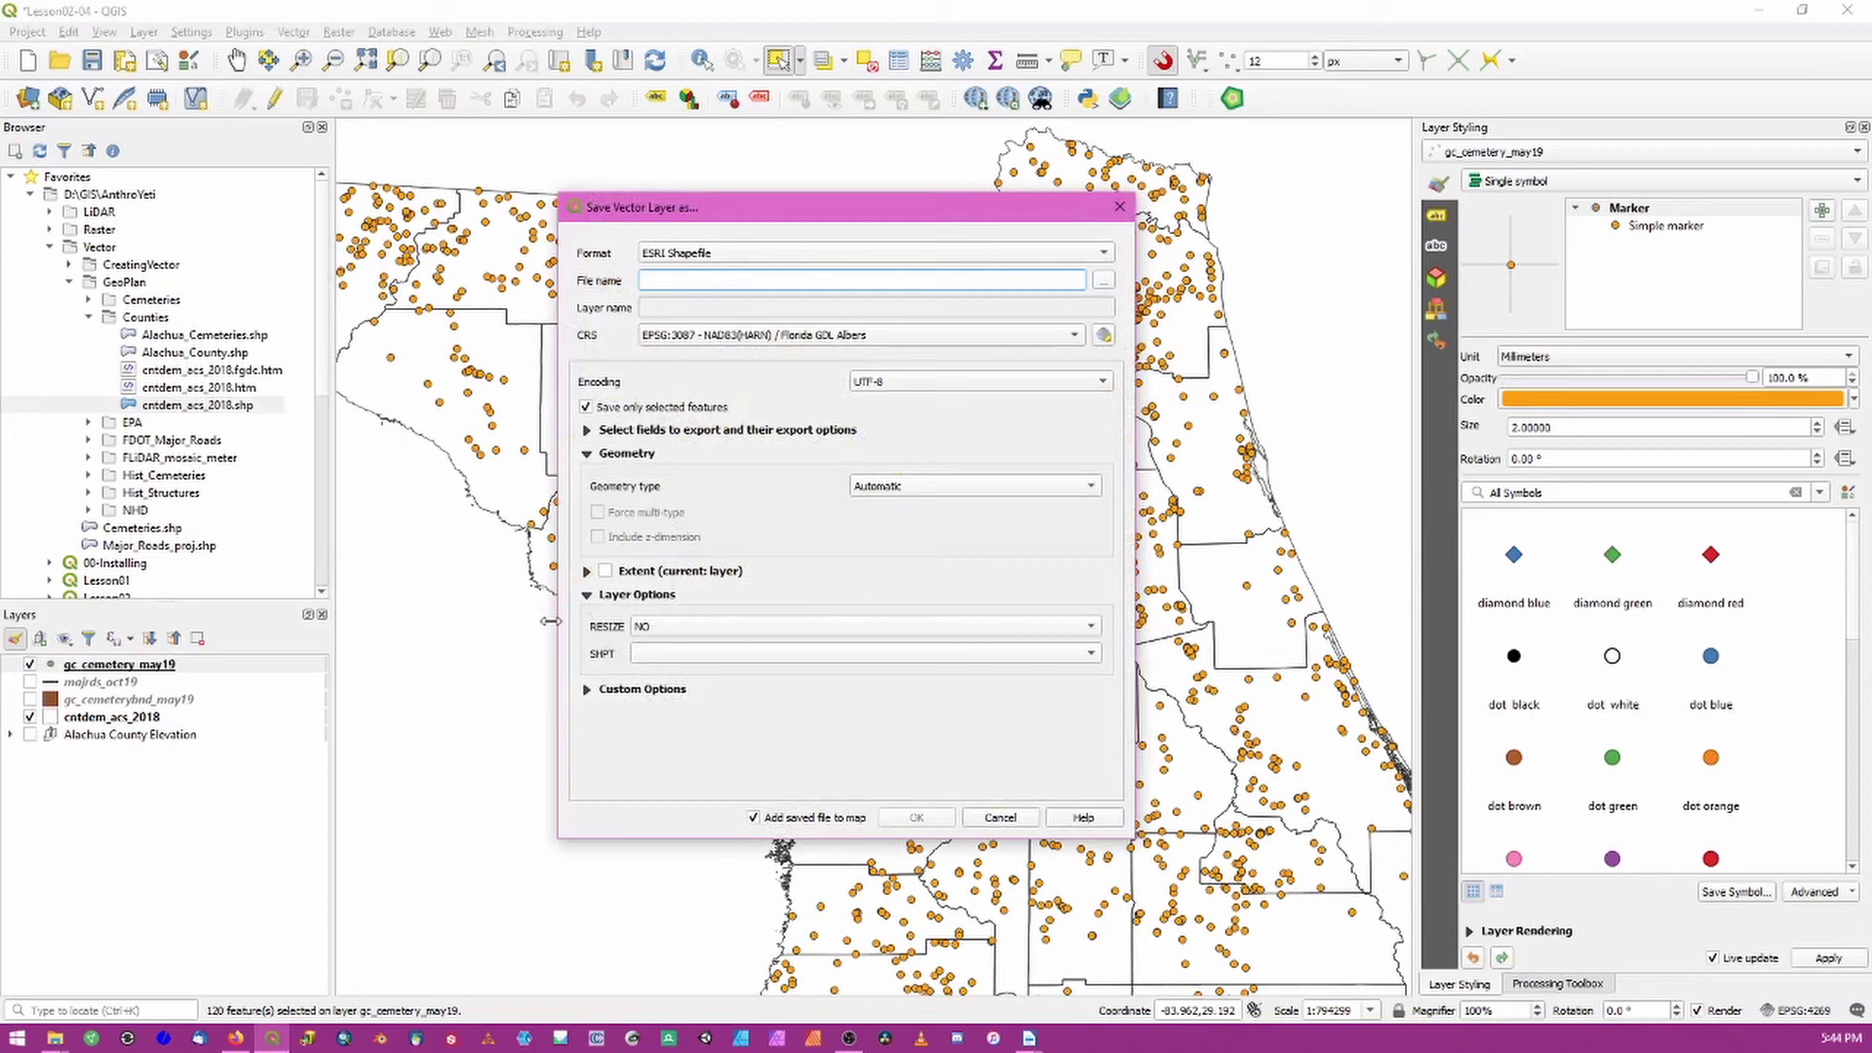
left_click(1103, 280)
left_click(791, 611)
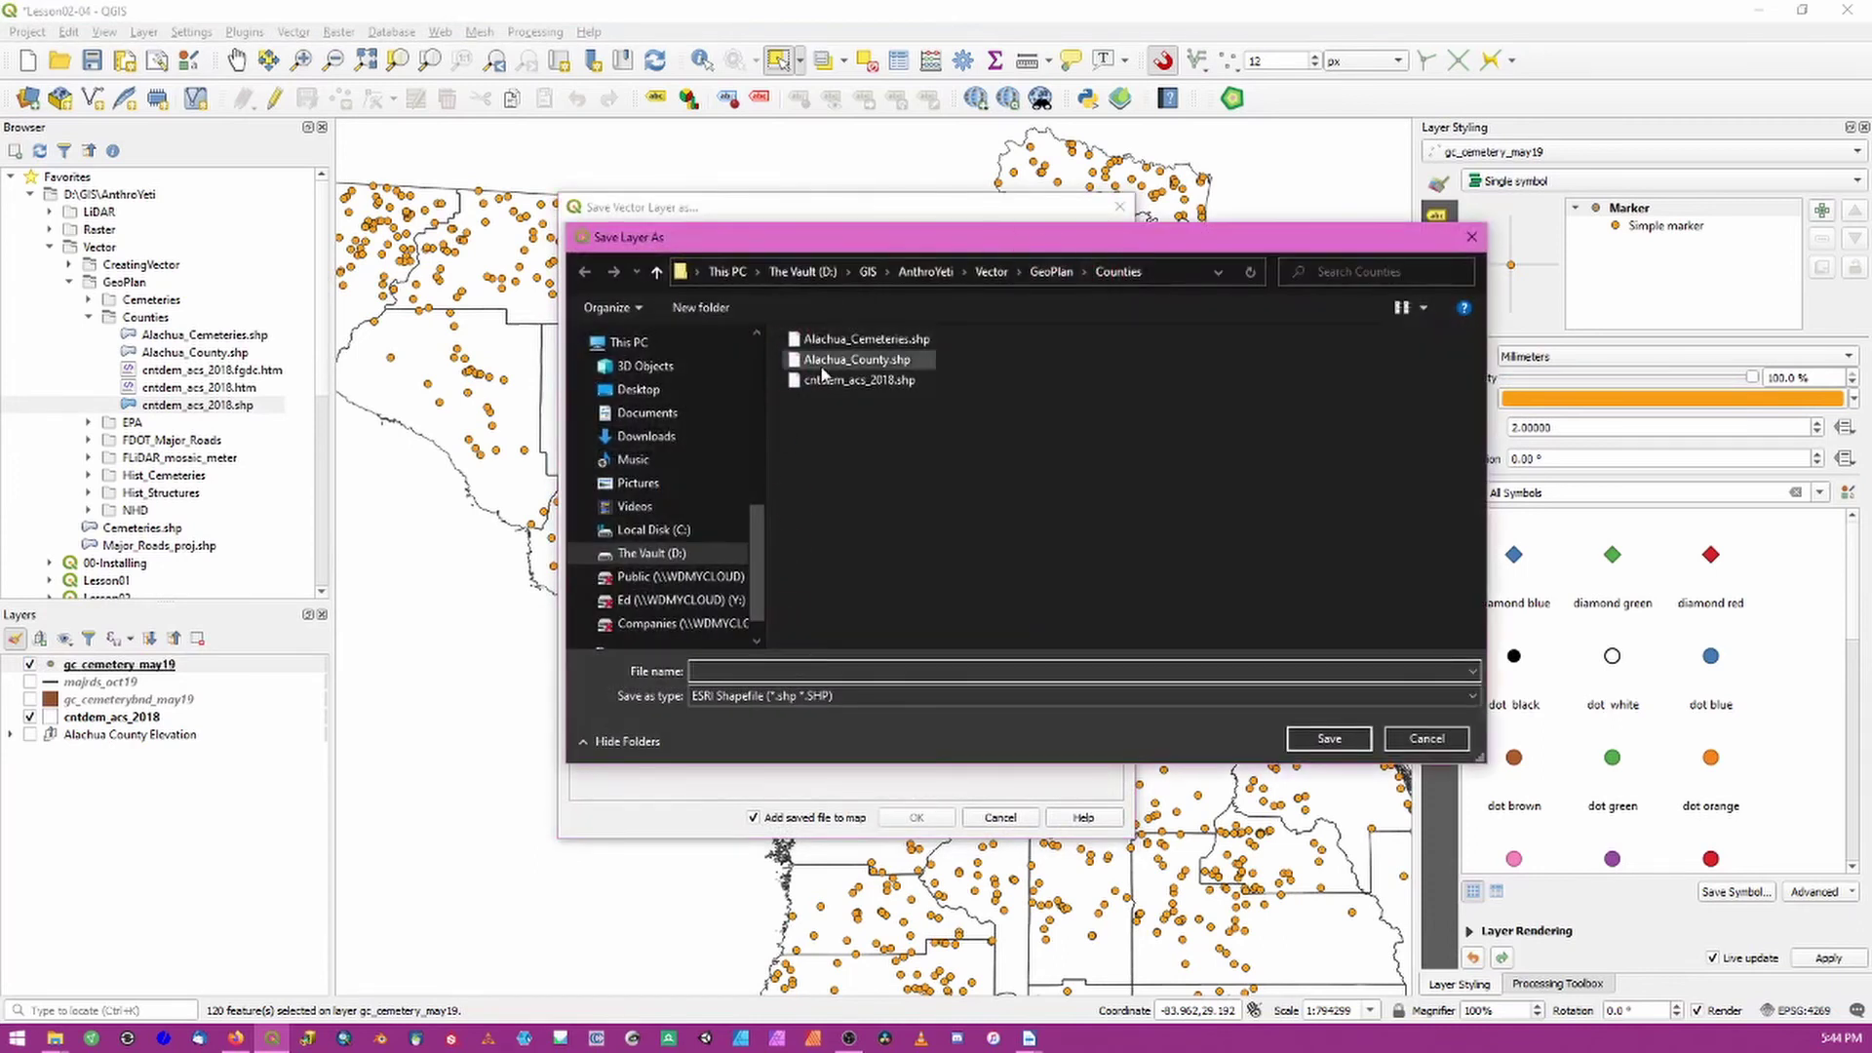
left_click(866, 338)
left_click(777, 670)
double_click(793, 671)
left_click(798, 671)
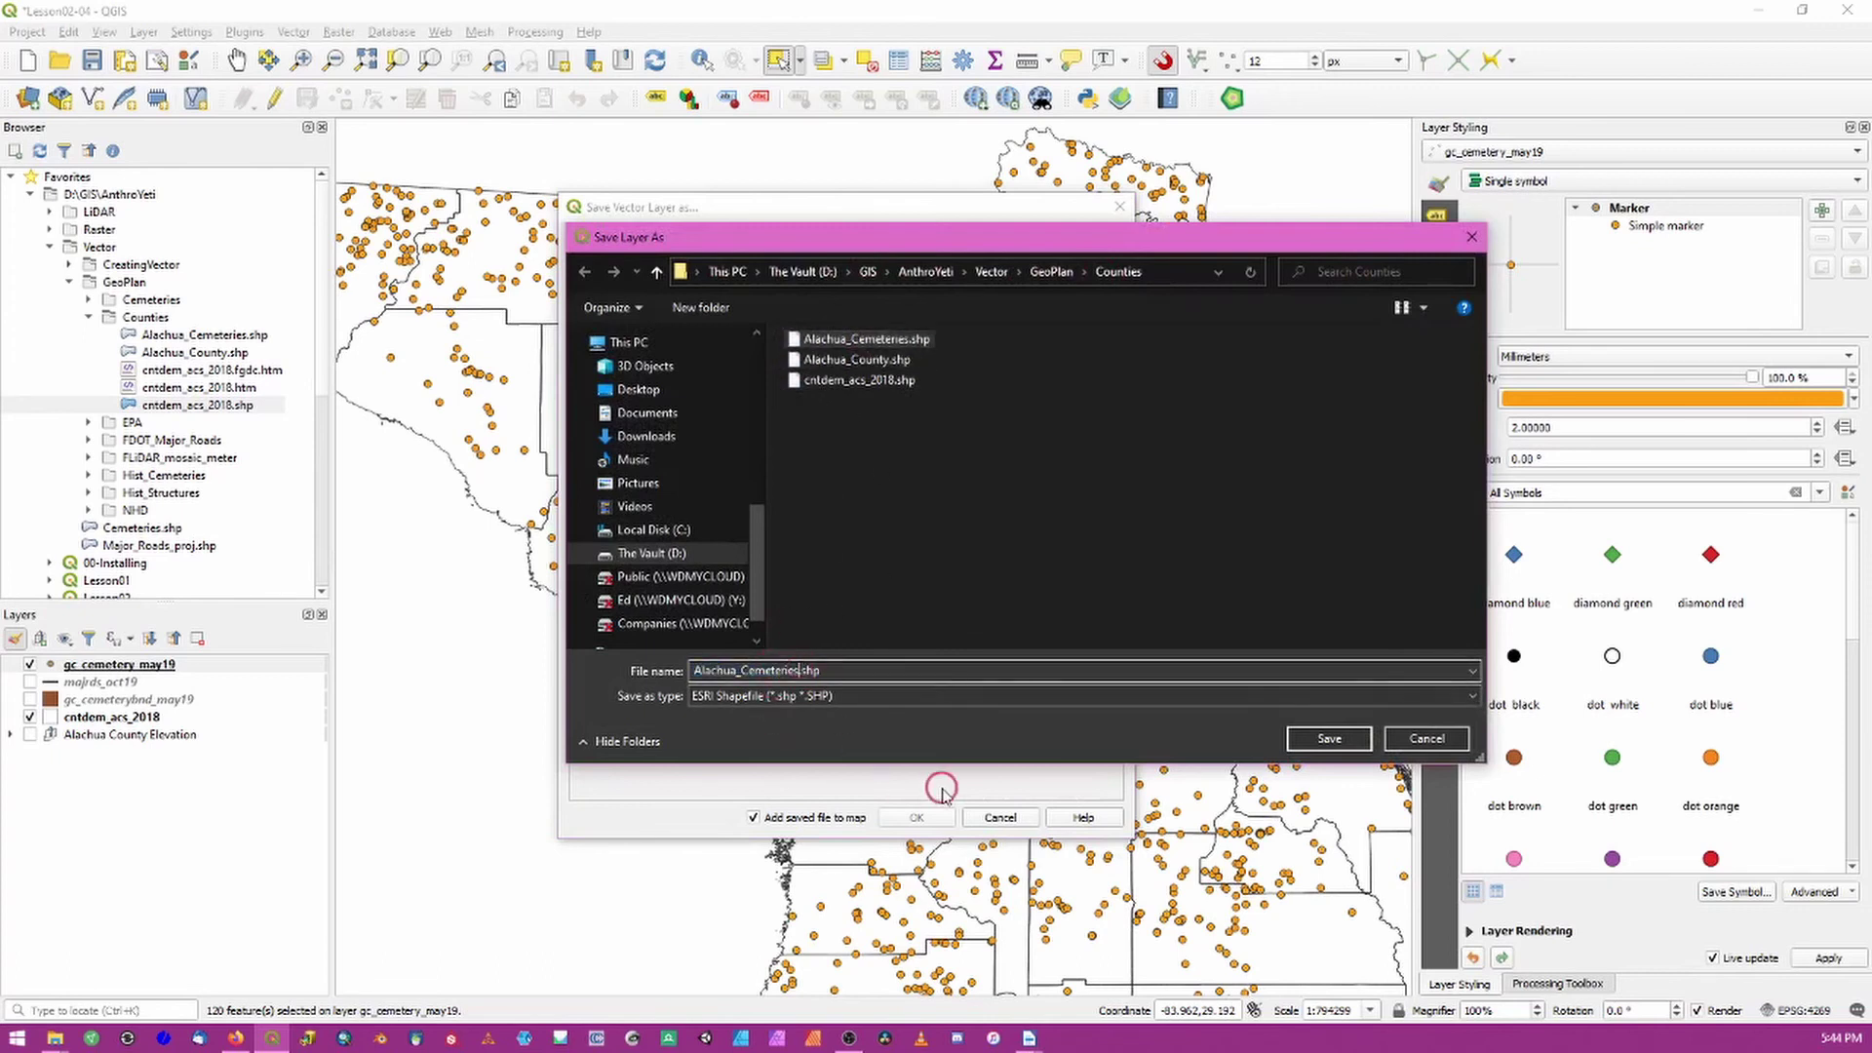
type("_attributes")
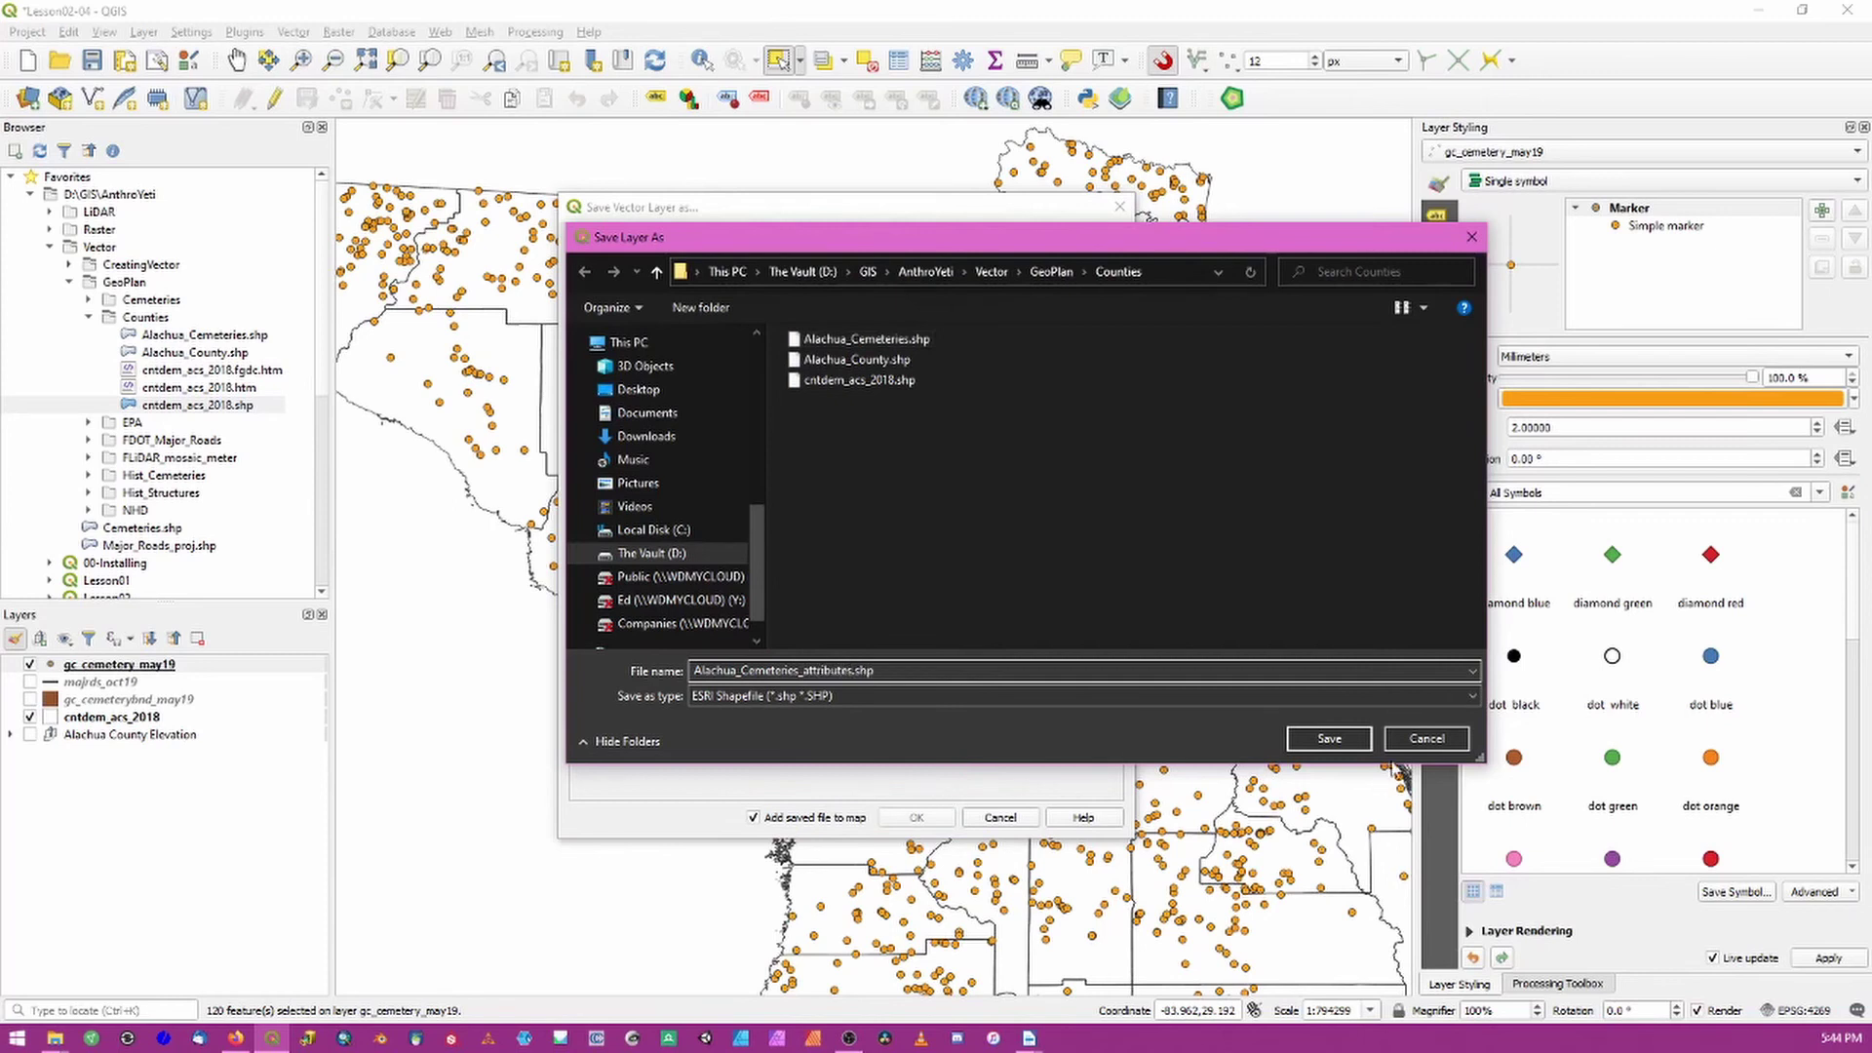
left_click(1329, 738)
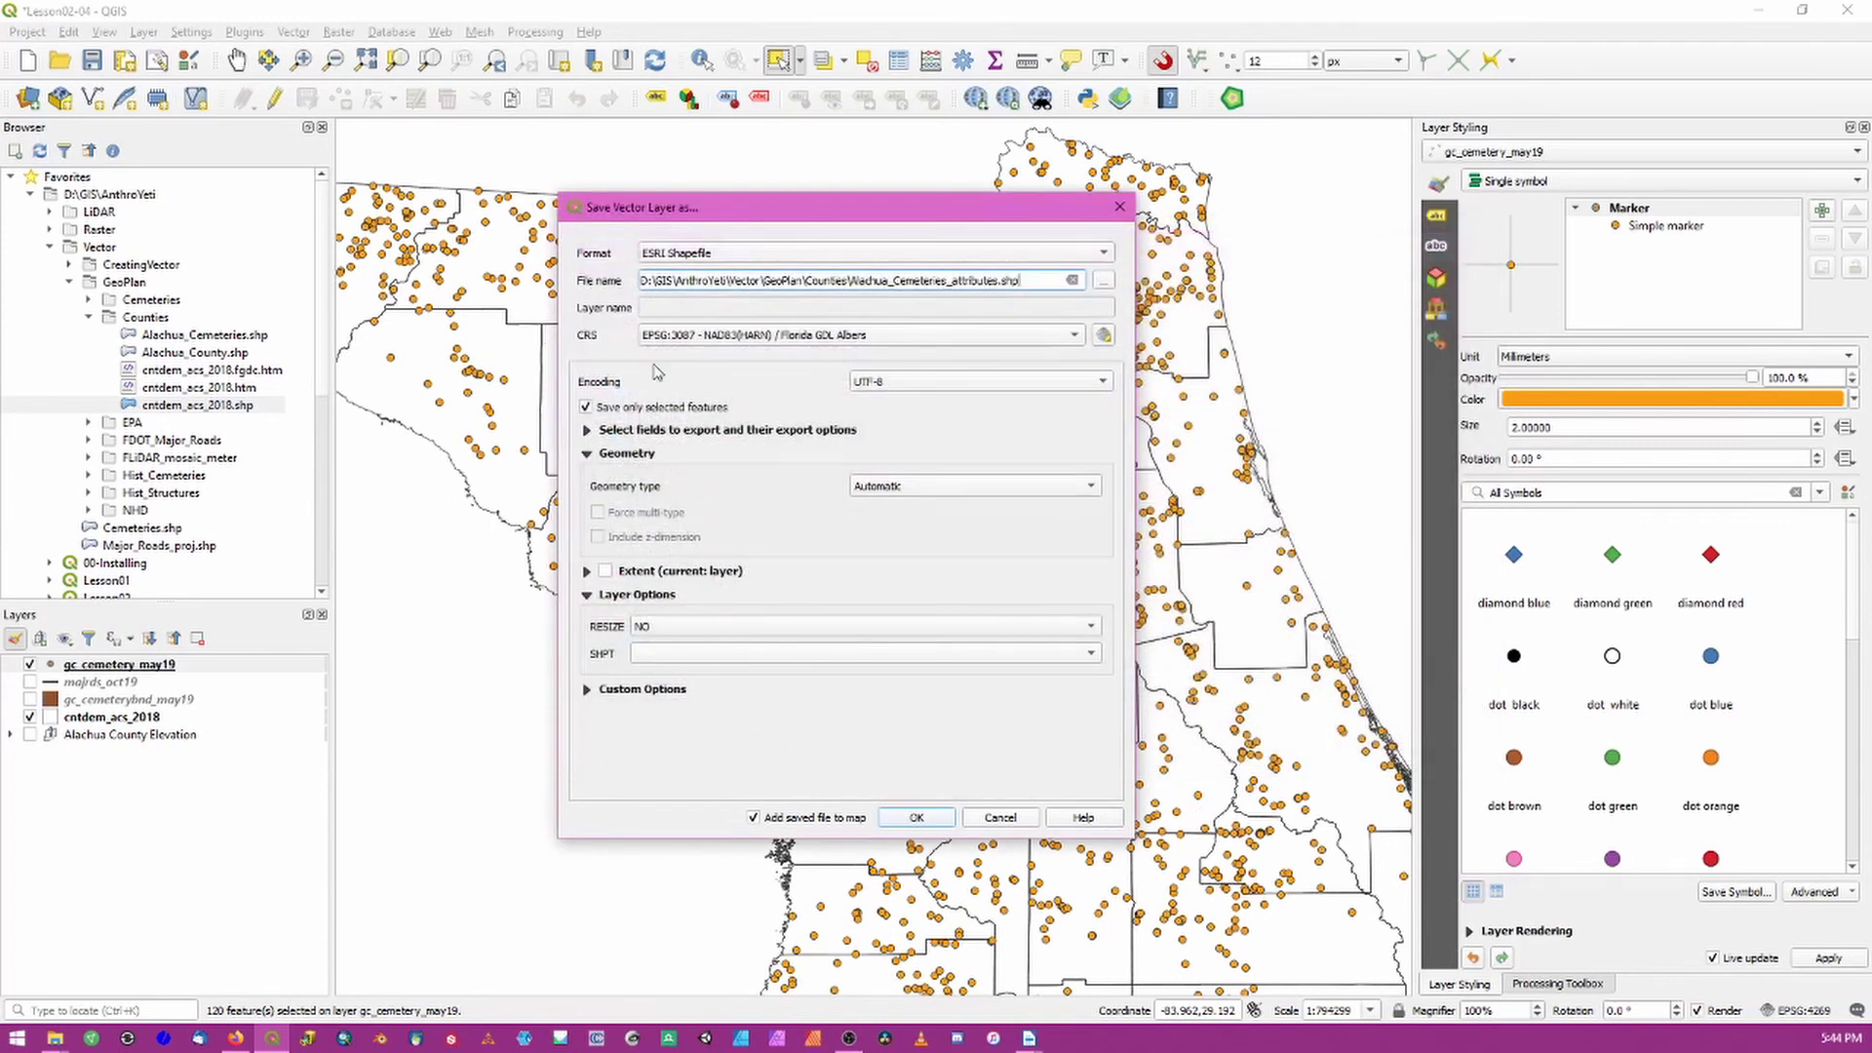
Step: Set the export's CRS to NAD83 / UTM zone 17N (EPSG:26917) and save the selected cemeteries as a new layer
left_click(1103, 335)
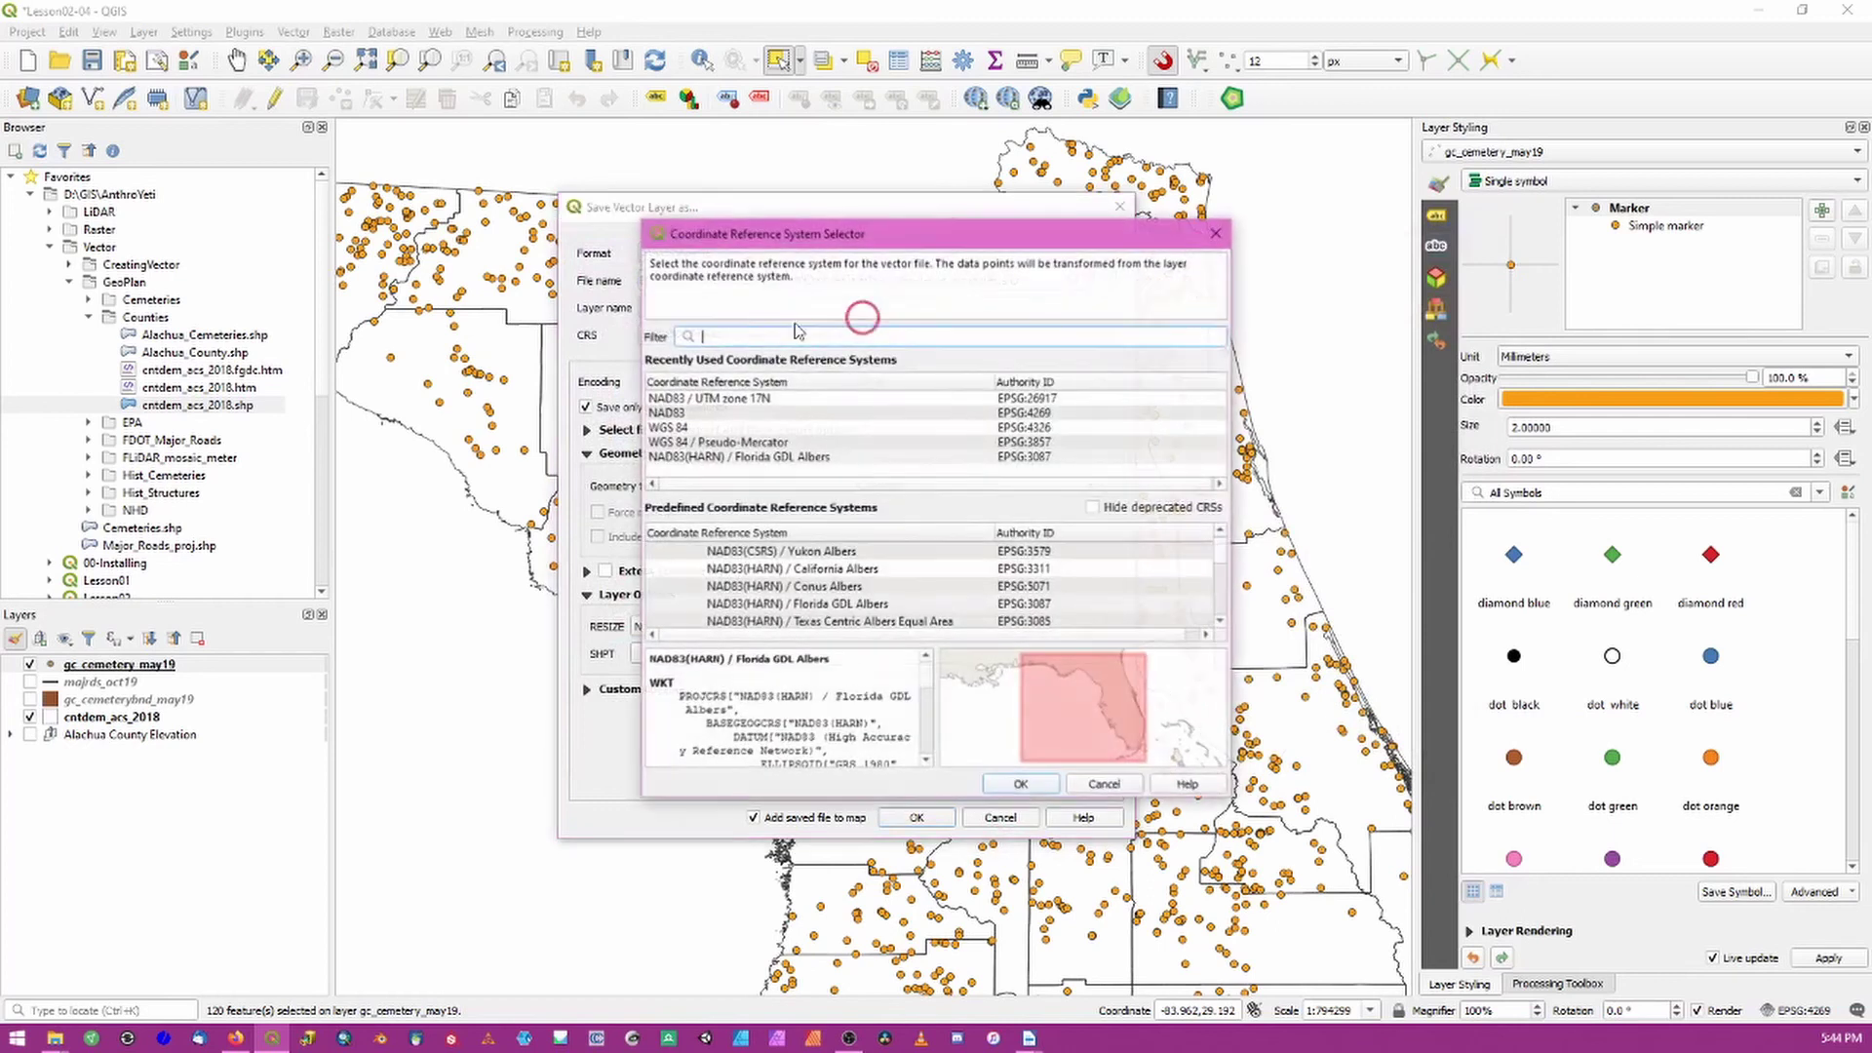
left_click(749, 400)
left_click(1020, 784)
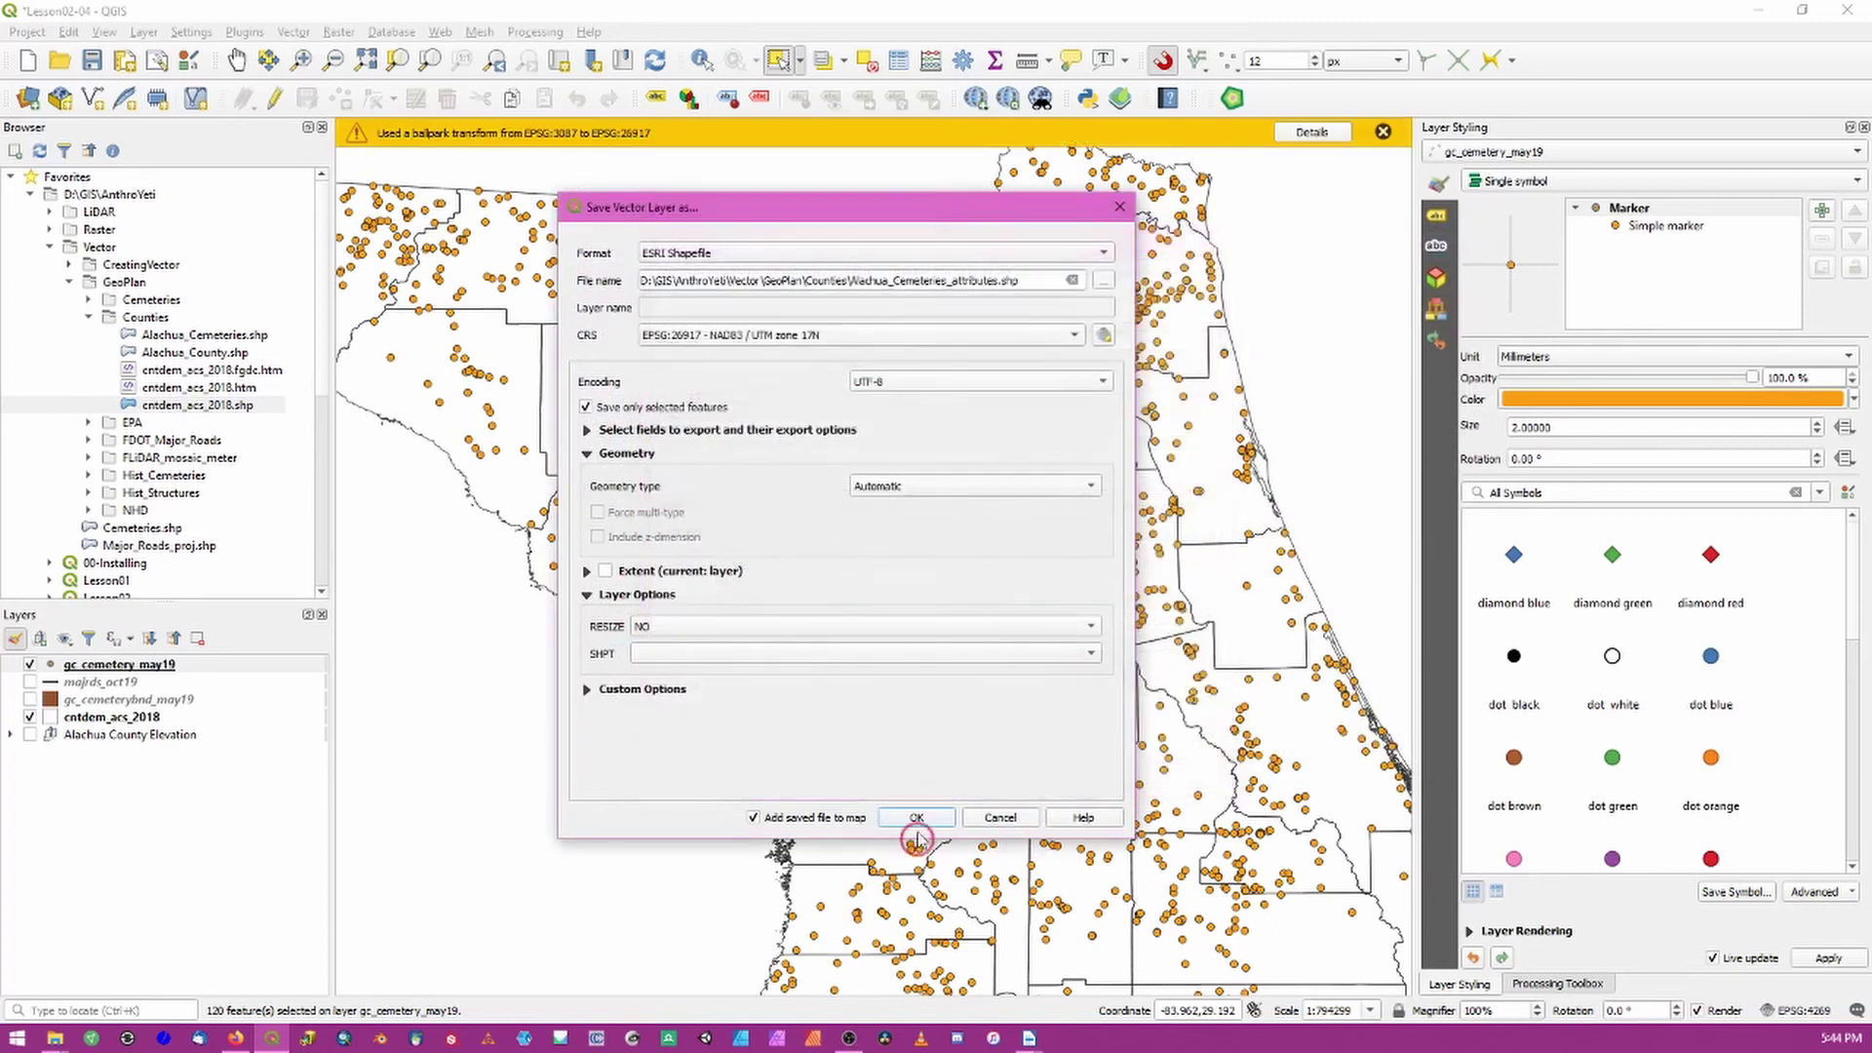
left_click(916, 819)
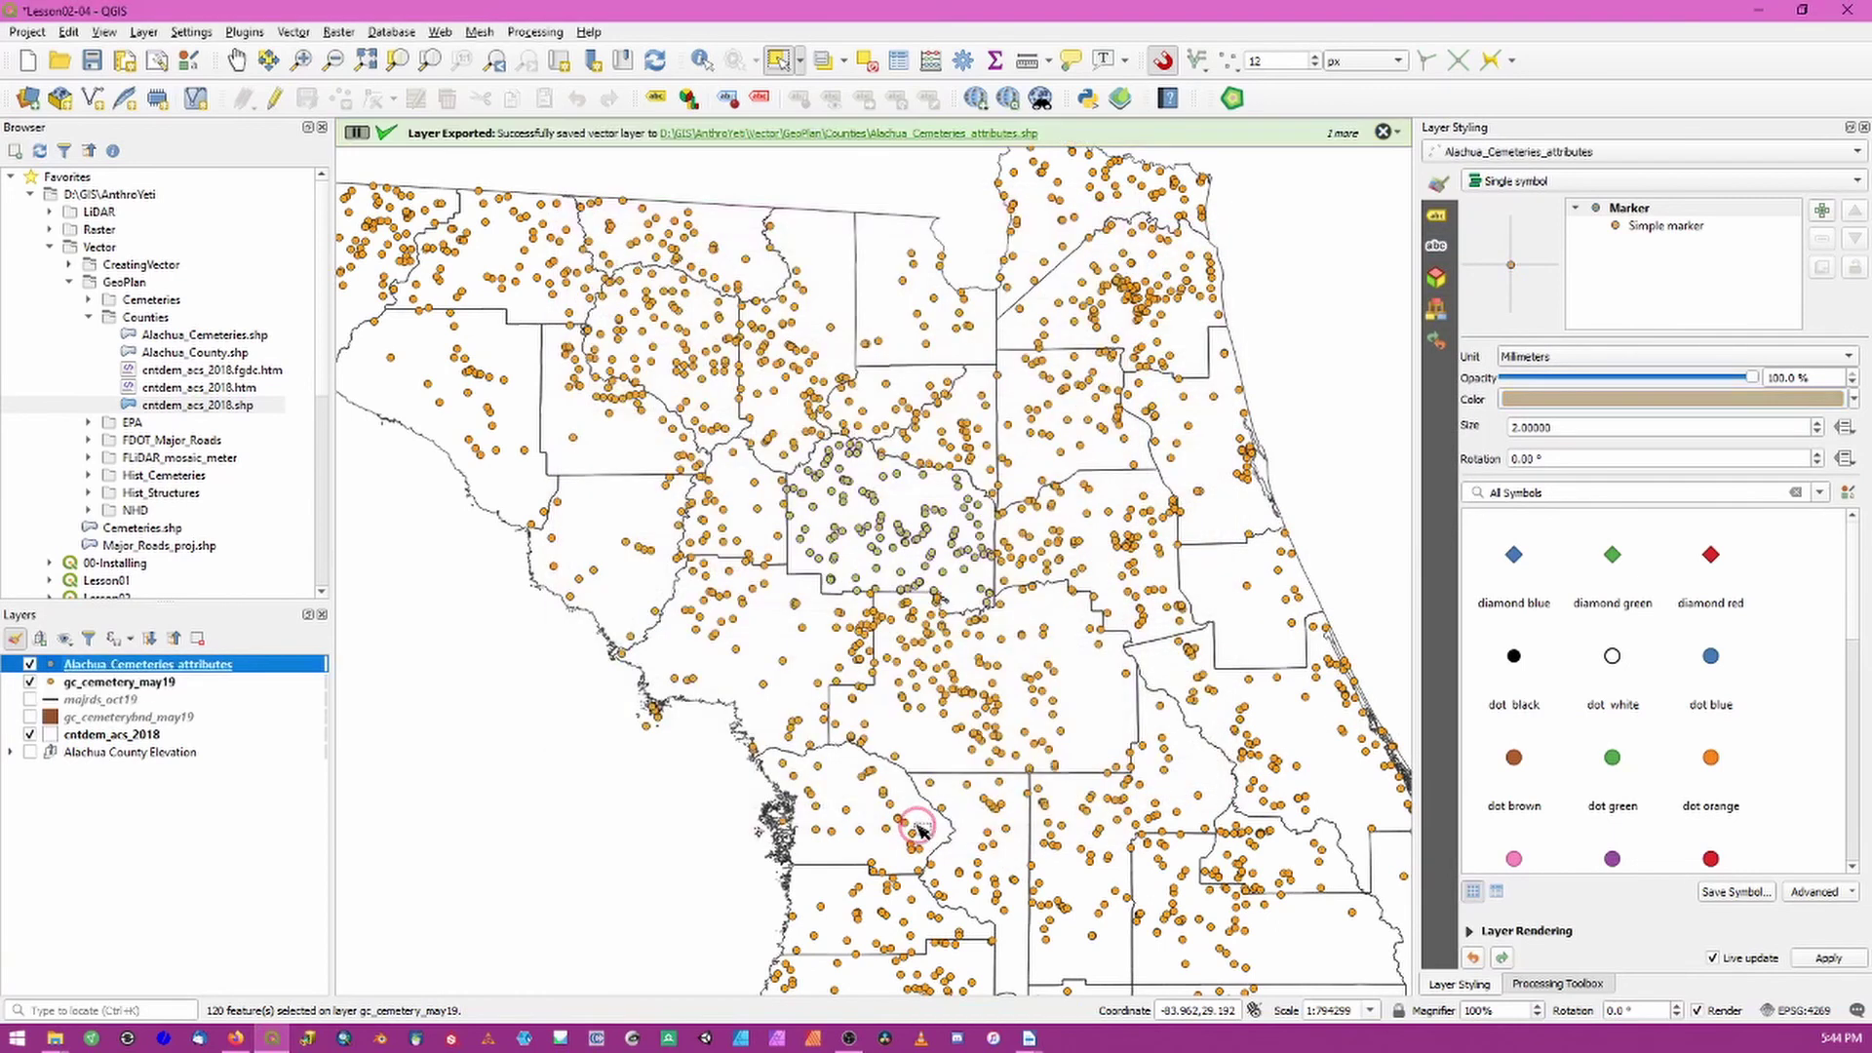
Step: View the exported cemeteries without gc_cemetery_may19, then hide Alachua_Cemeteries_attributes and show gc_cemetery_may19 again
left_click(30, 681)
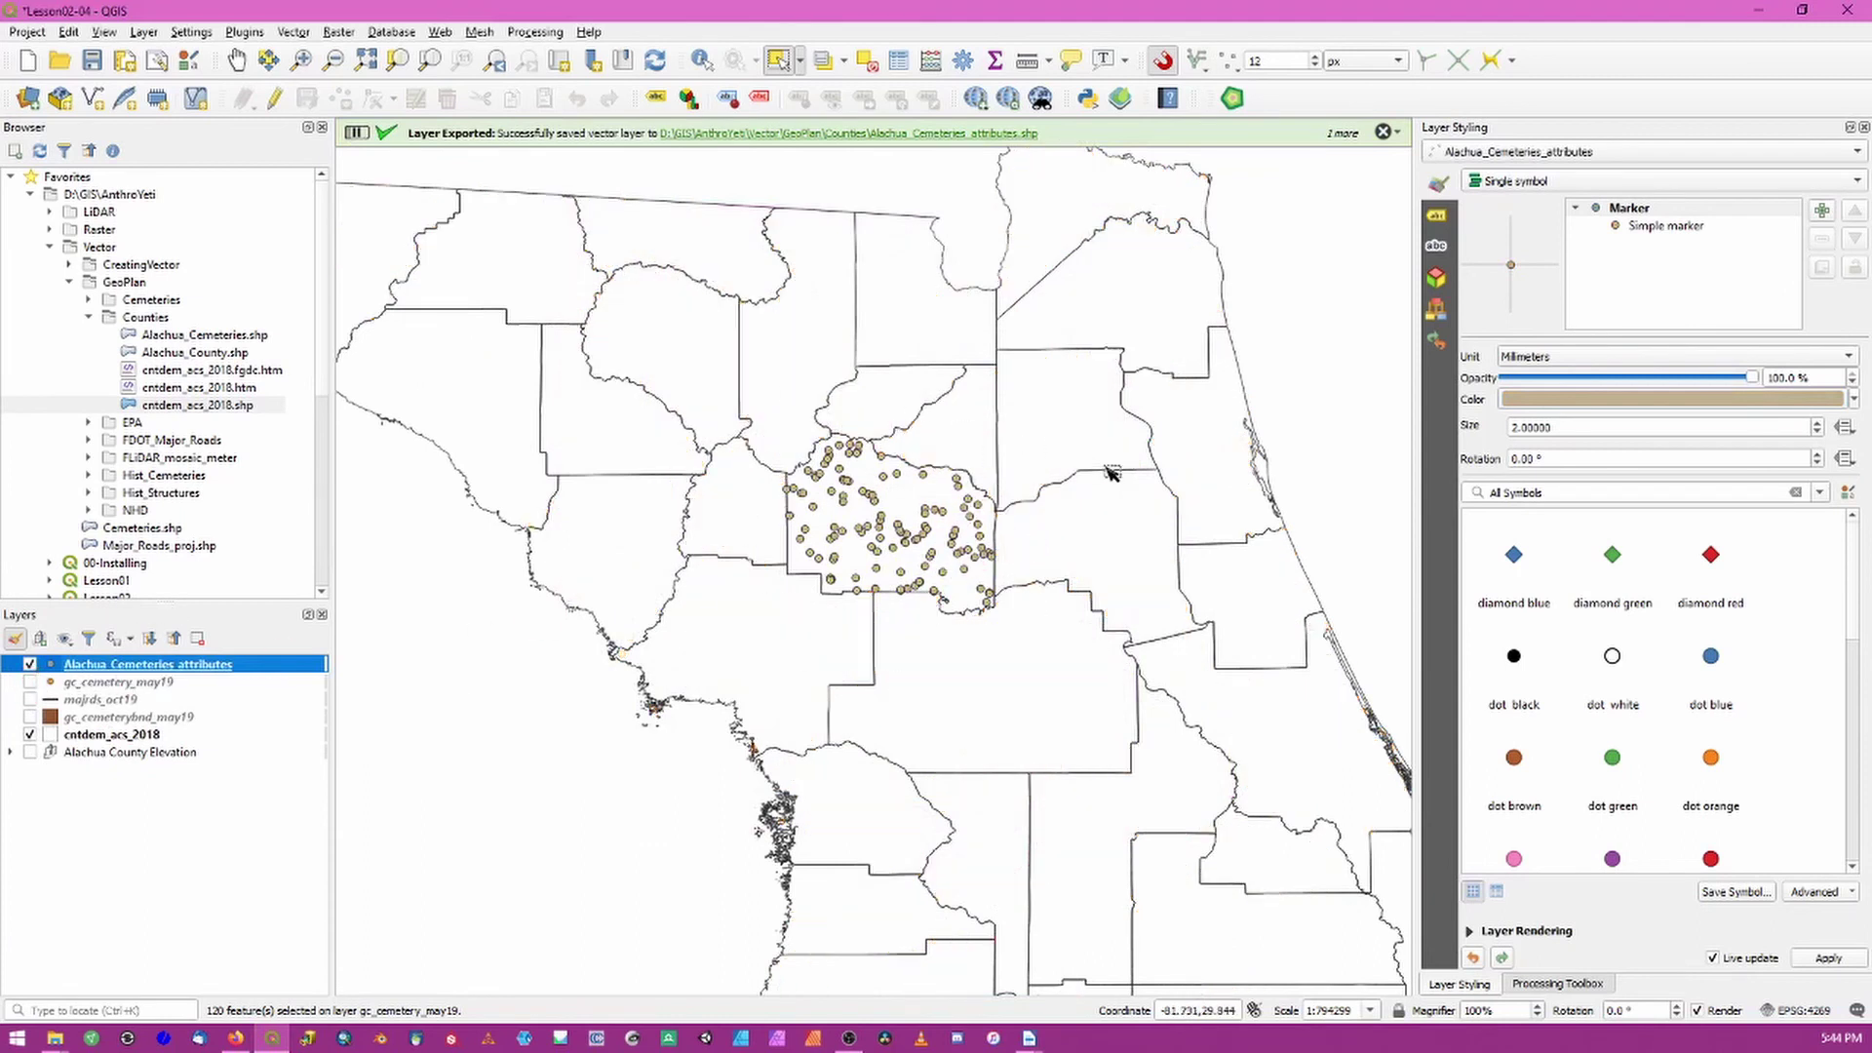
left_click(30, 664)
left_click(30, 681)
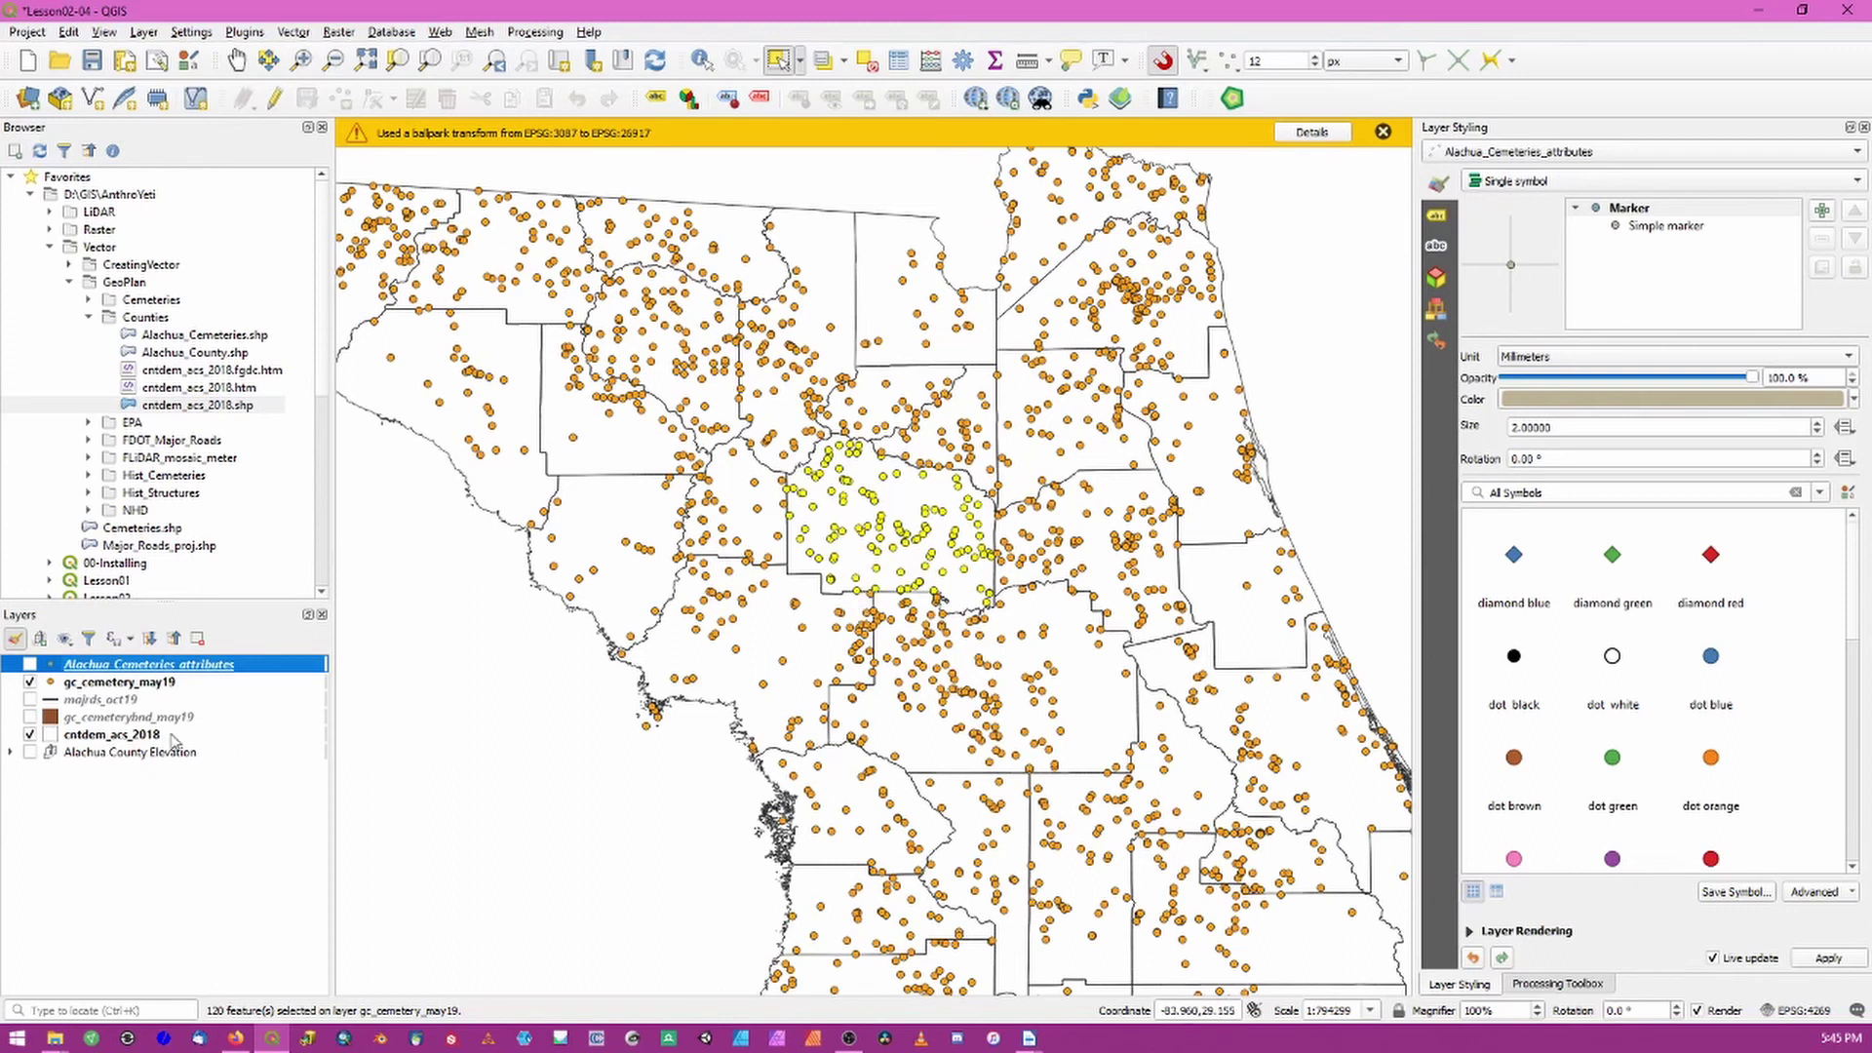
Step: Select the Alachua County polygon in cntdem_acs_2018 and set up its export to the existing shapefile Alachua_County.shp
left_click(132, 737)
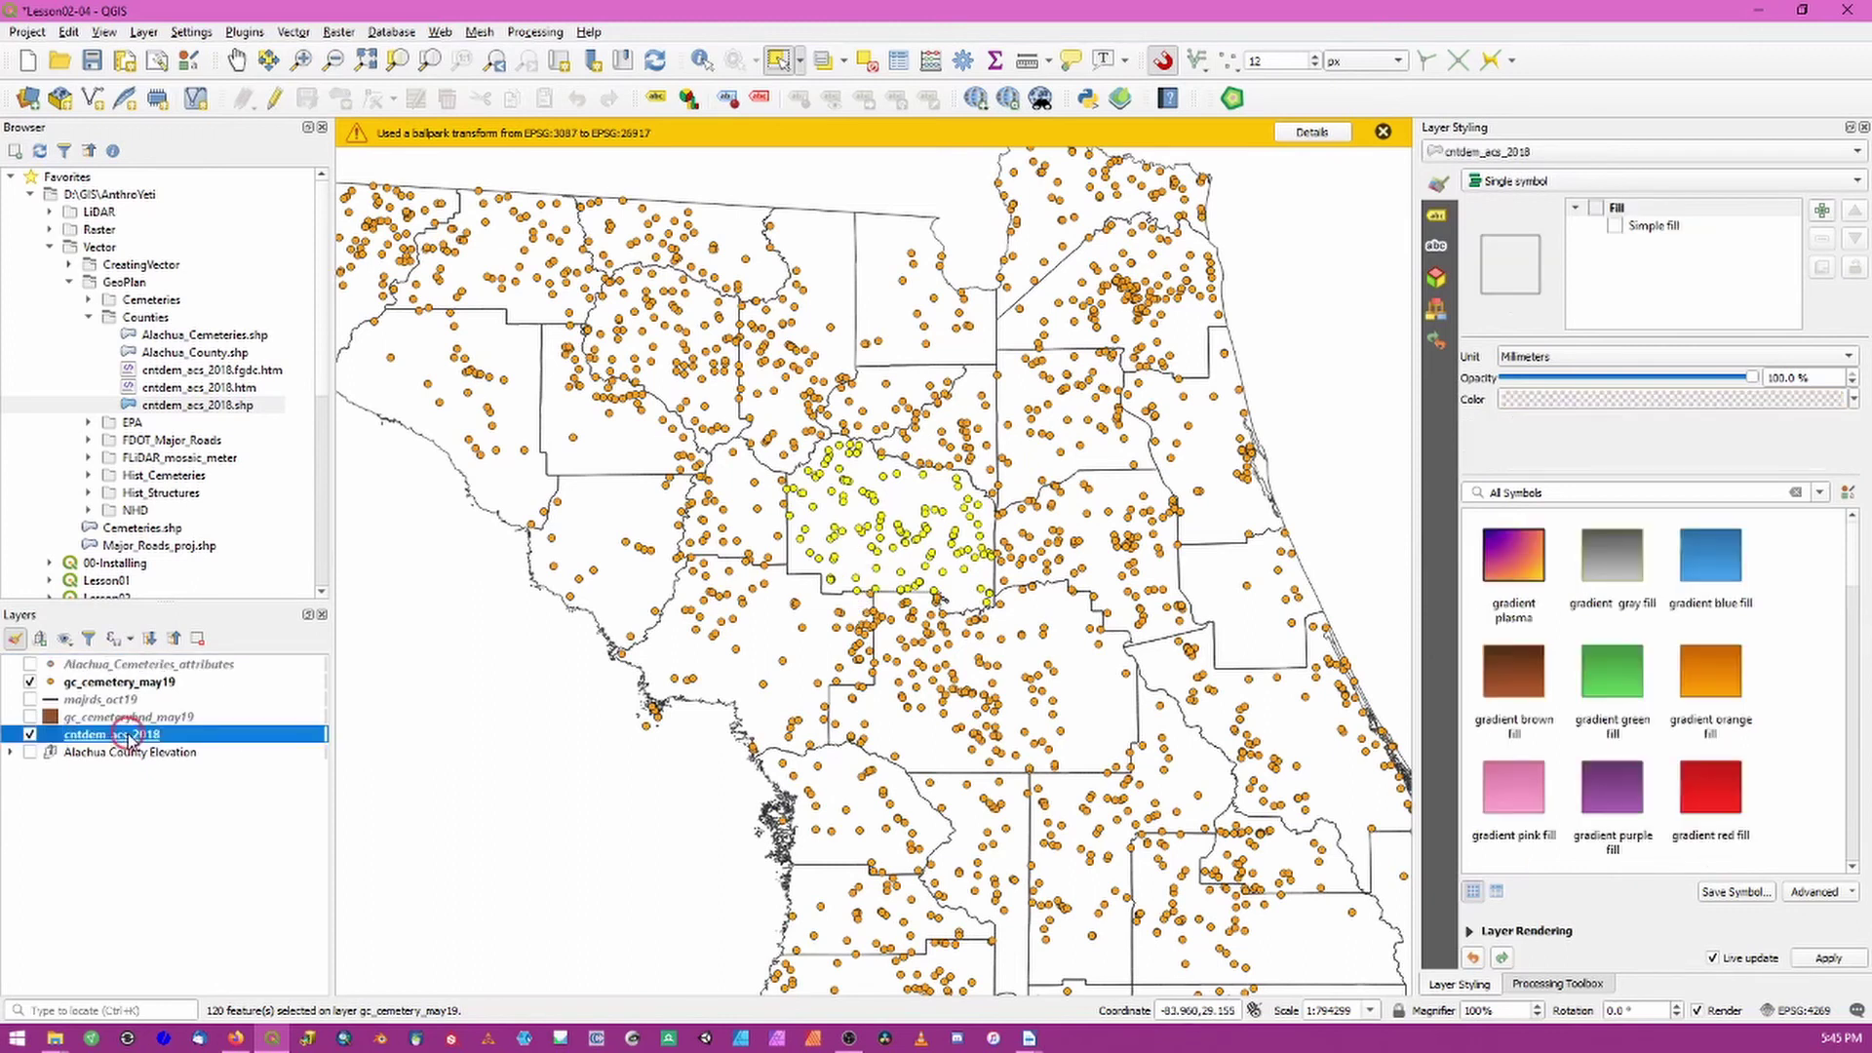
left_click(914, 493)
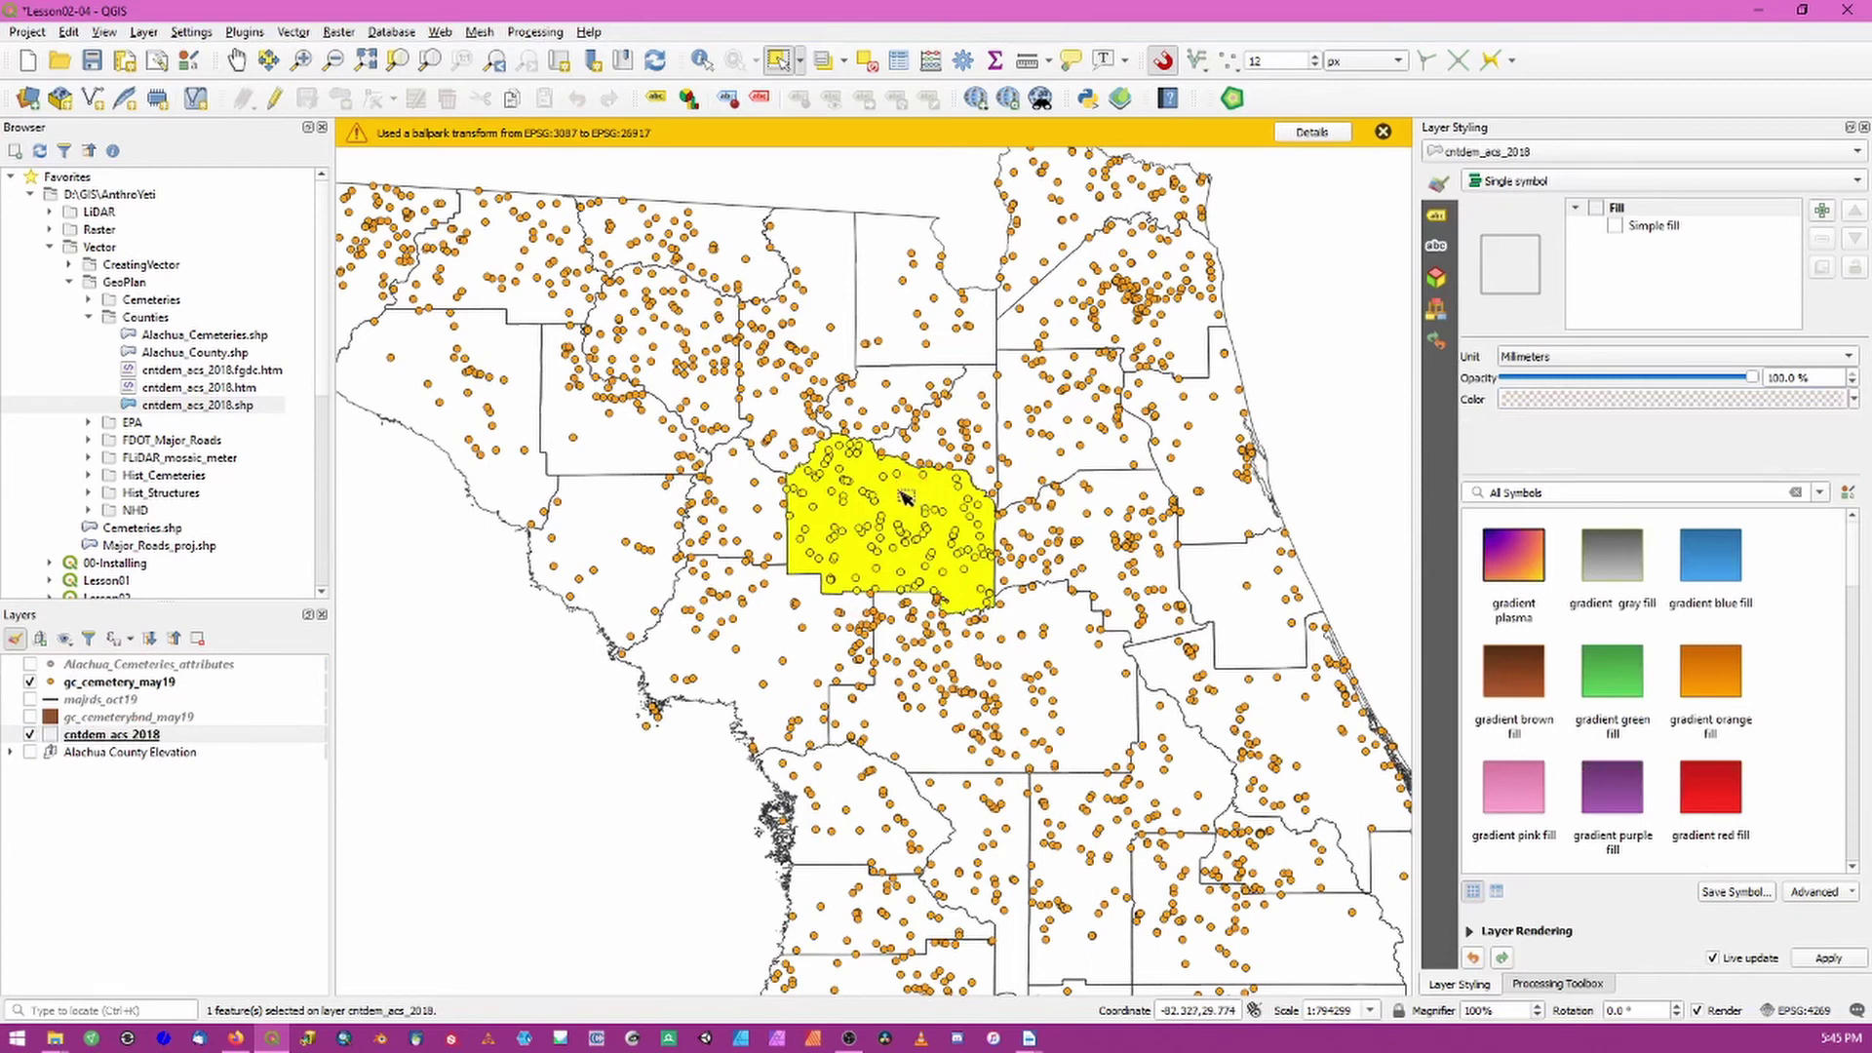
right_click(156, 741)
mouse_move(281, 677)
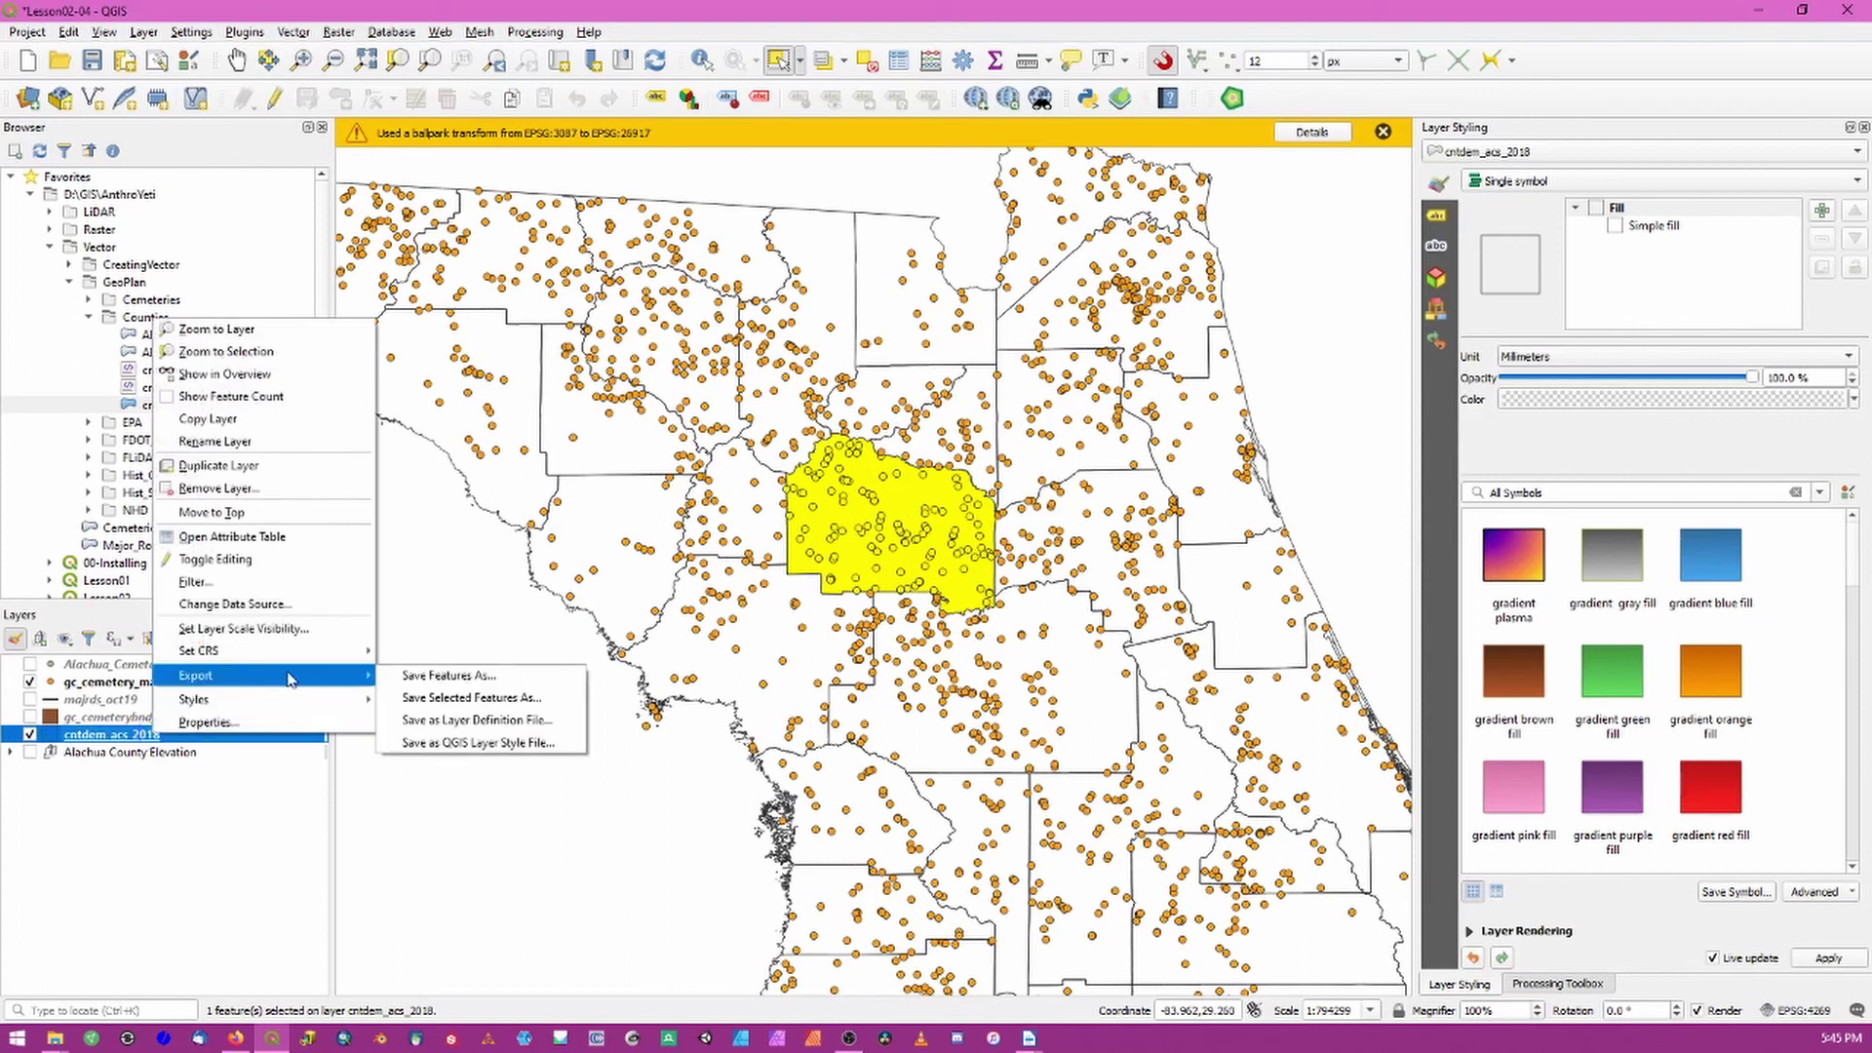
left_click(472, 698)
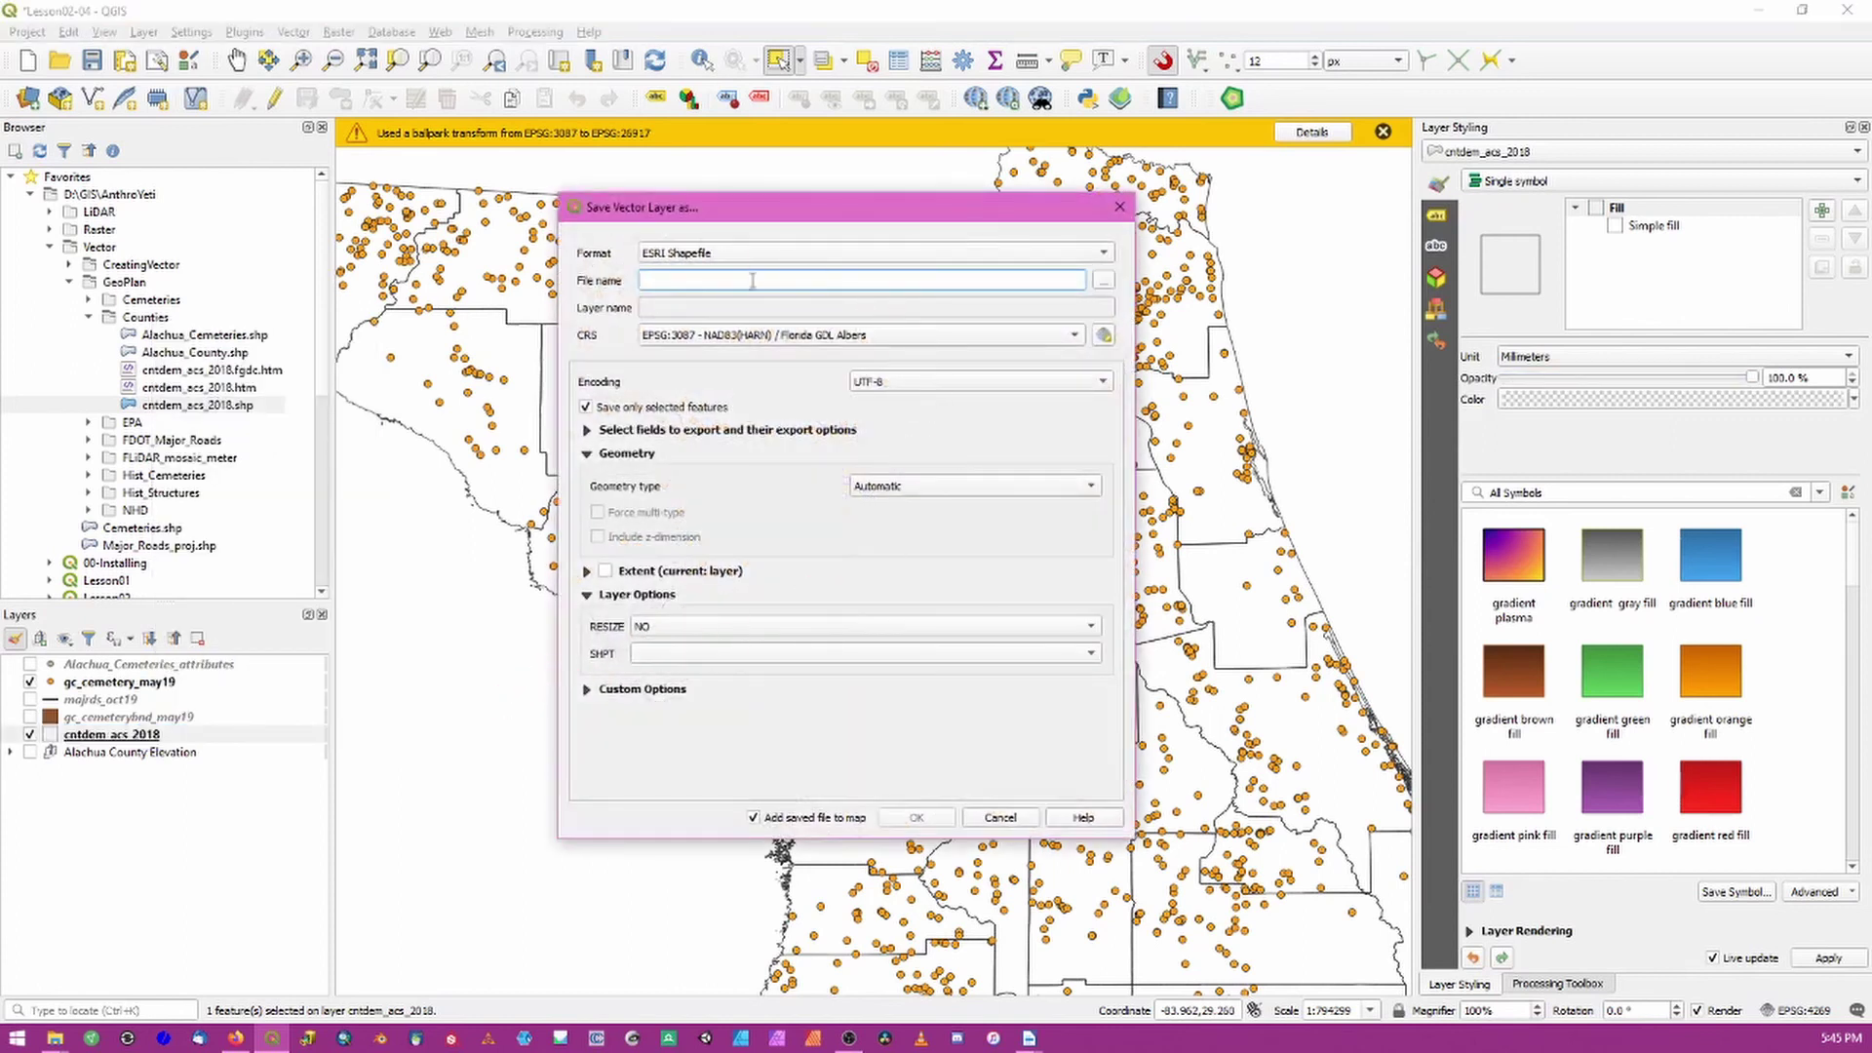
left_click(1103, 281)
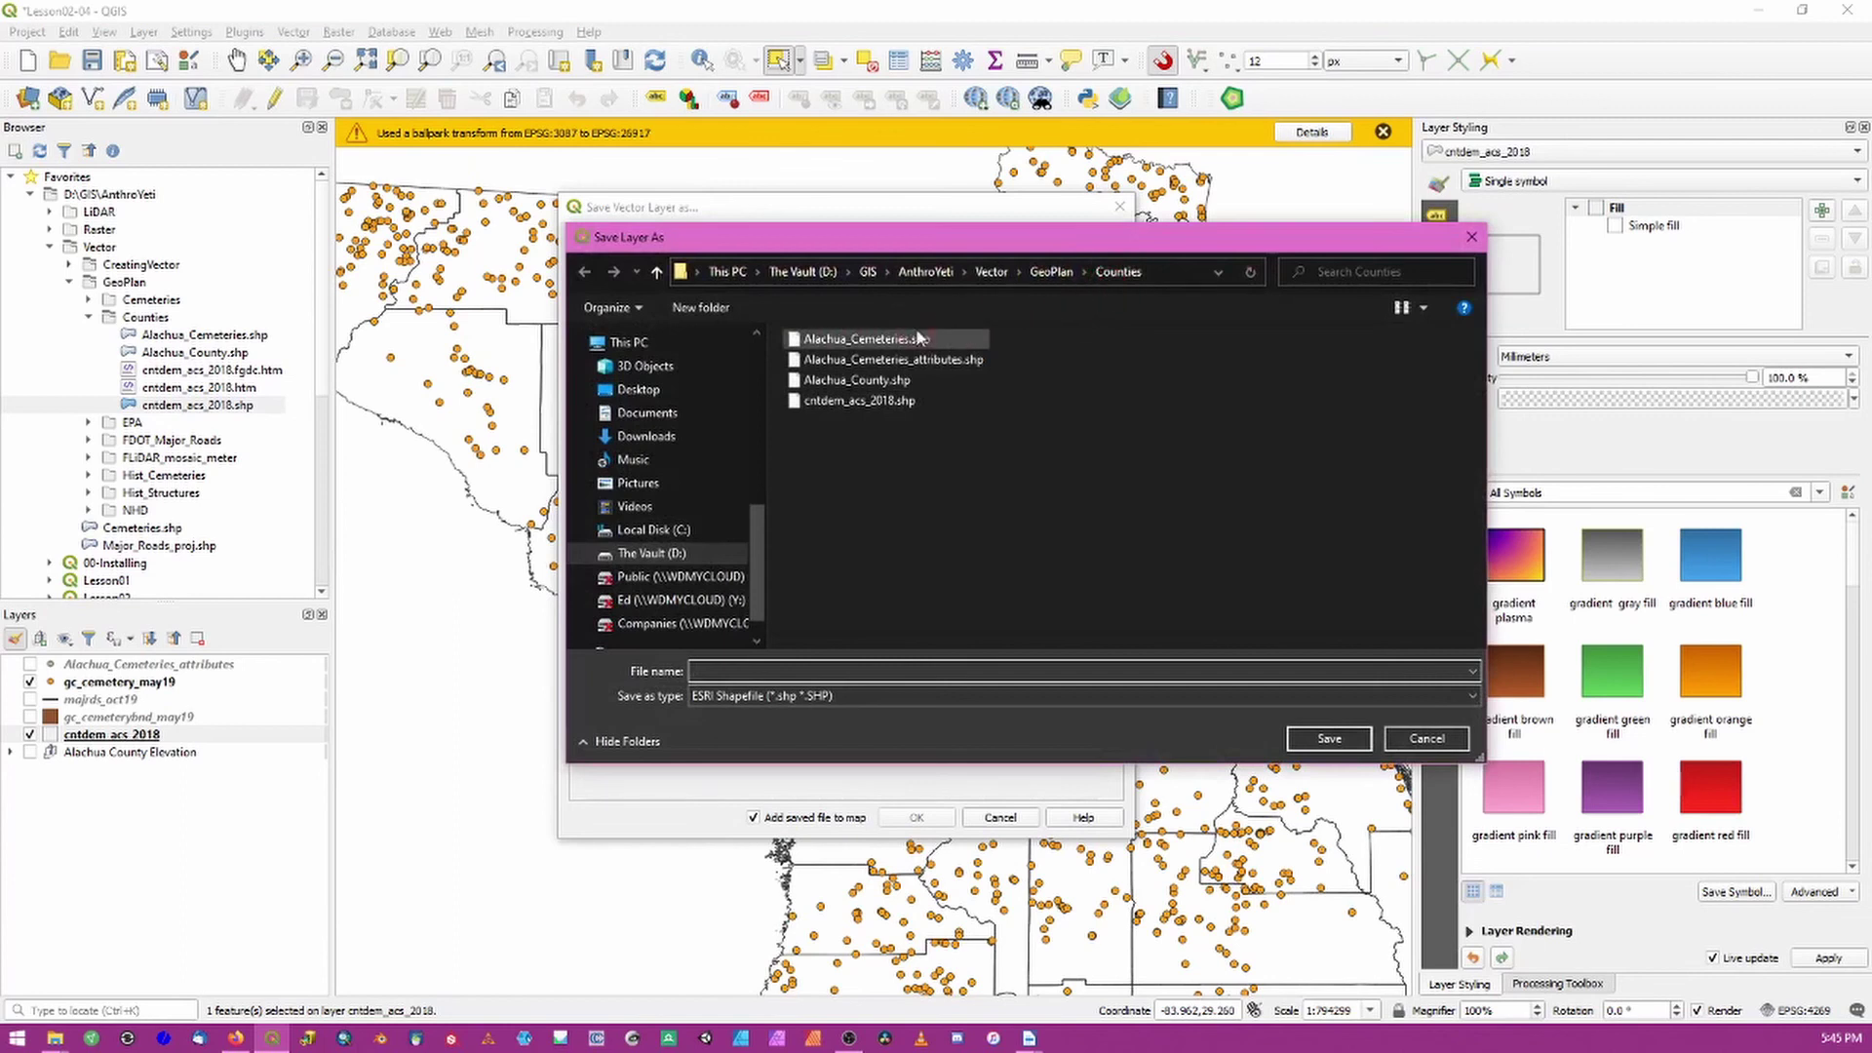
double_click(874, 380)
Step: Set the county export's CRS to NAD83 / UTM zone 17N (EPSG:26917) and save it, overwriting the existing file
left_click(1104, 334)
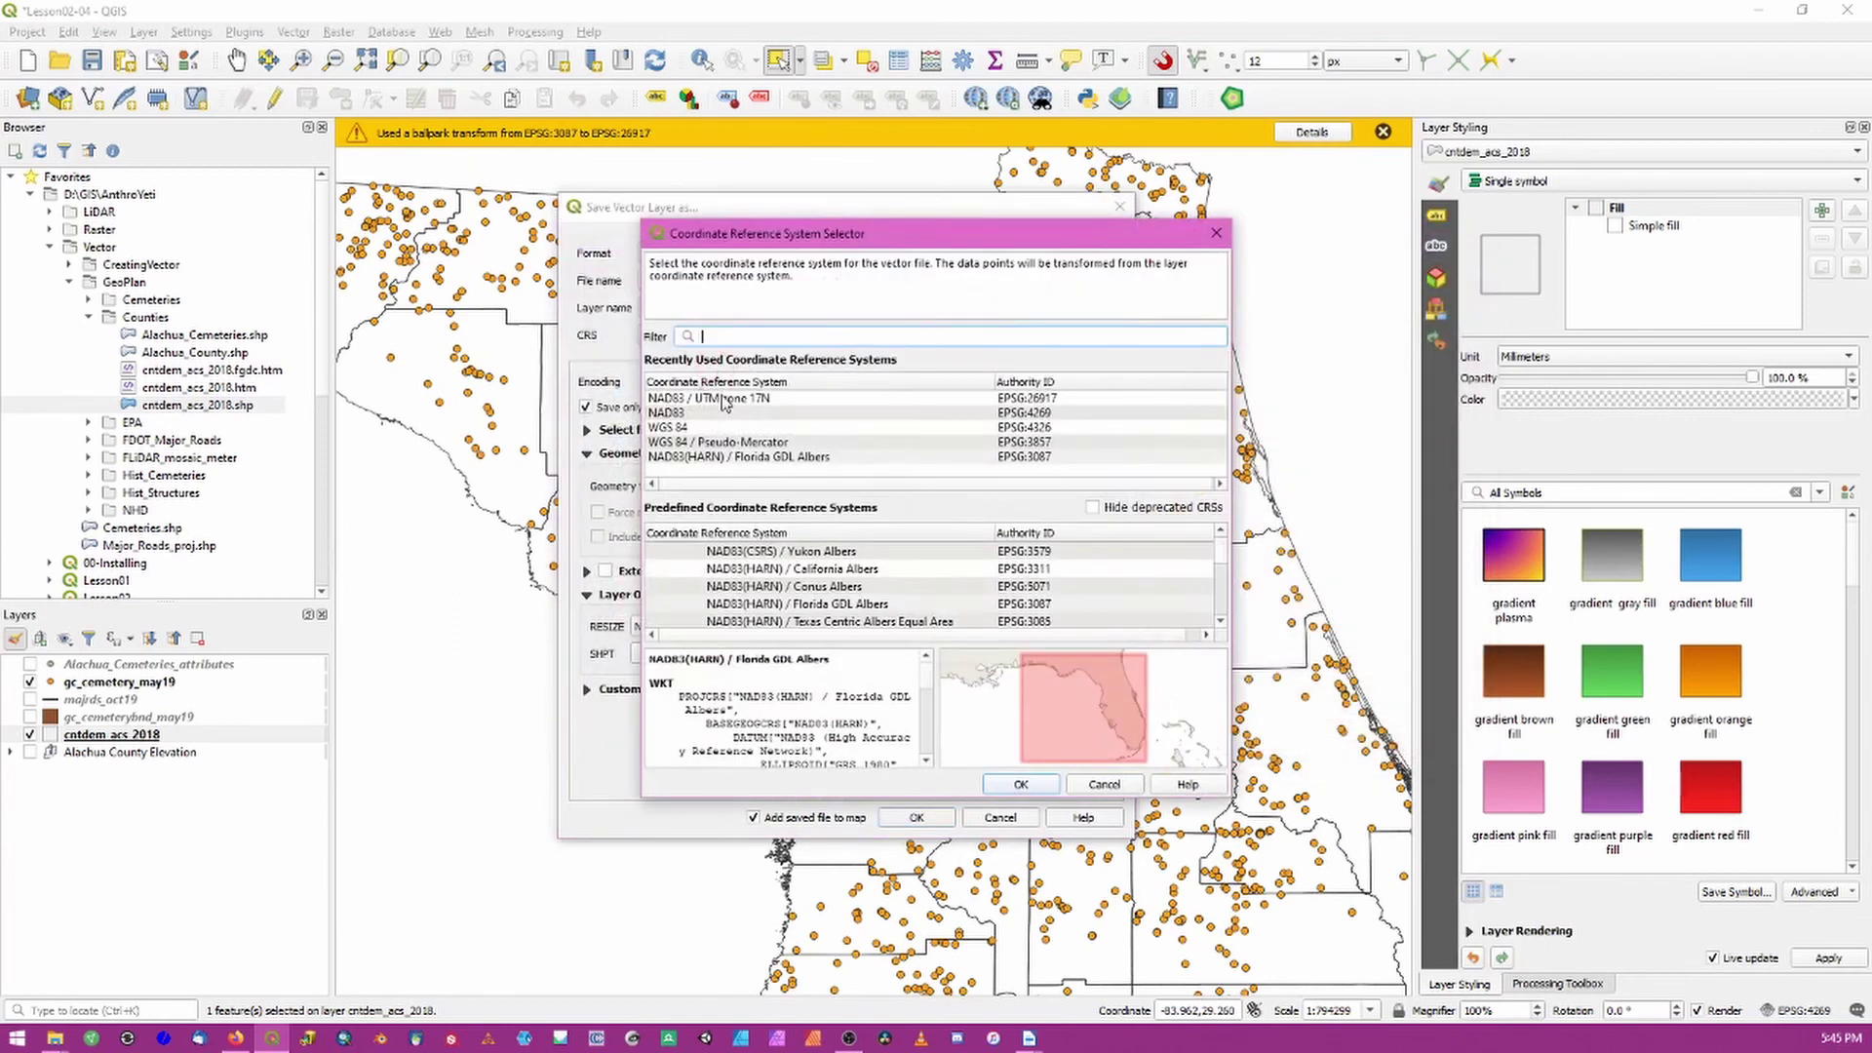
double_click(722, 399)
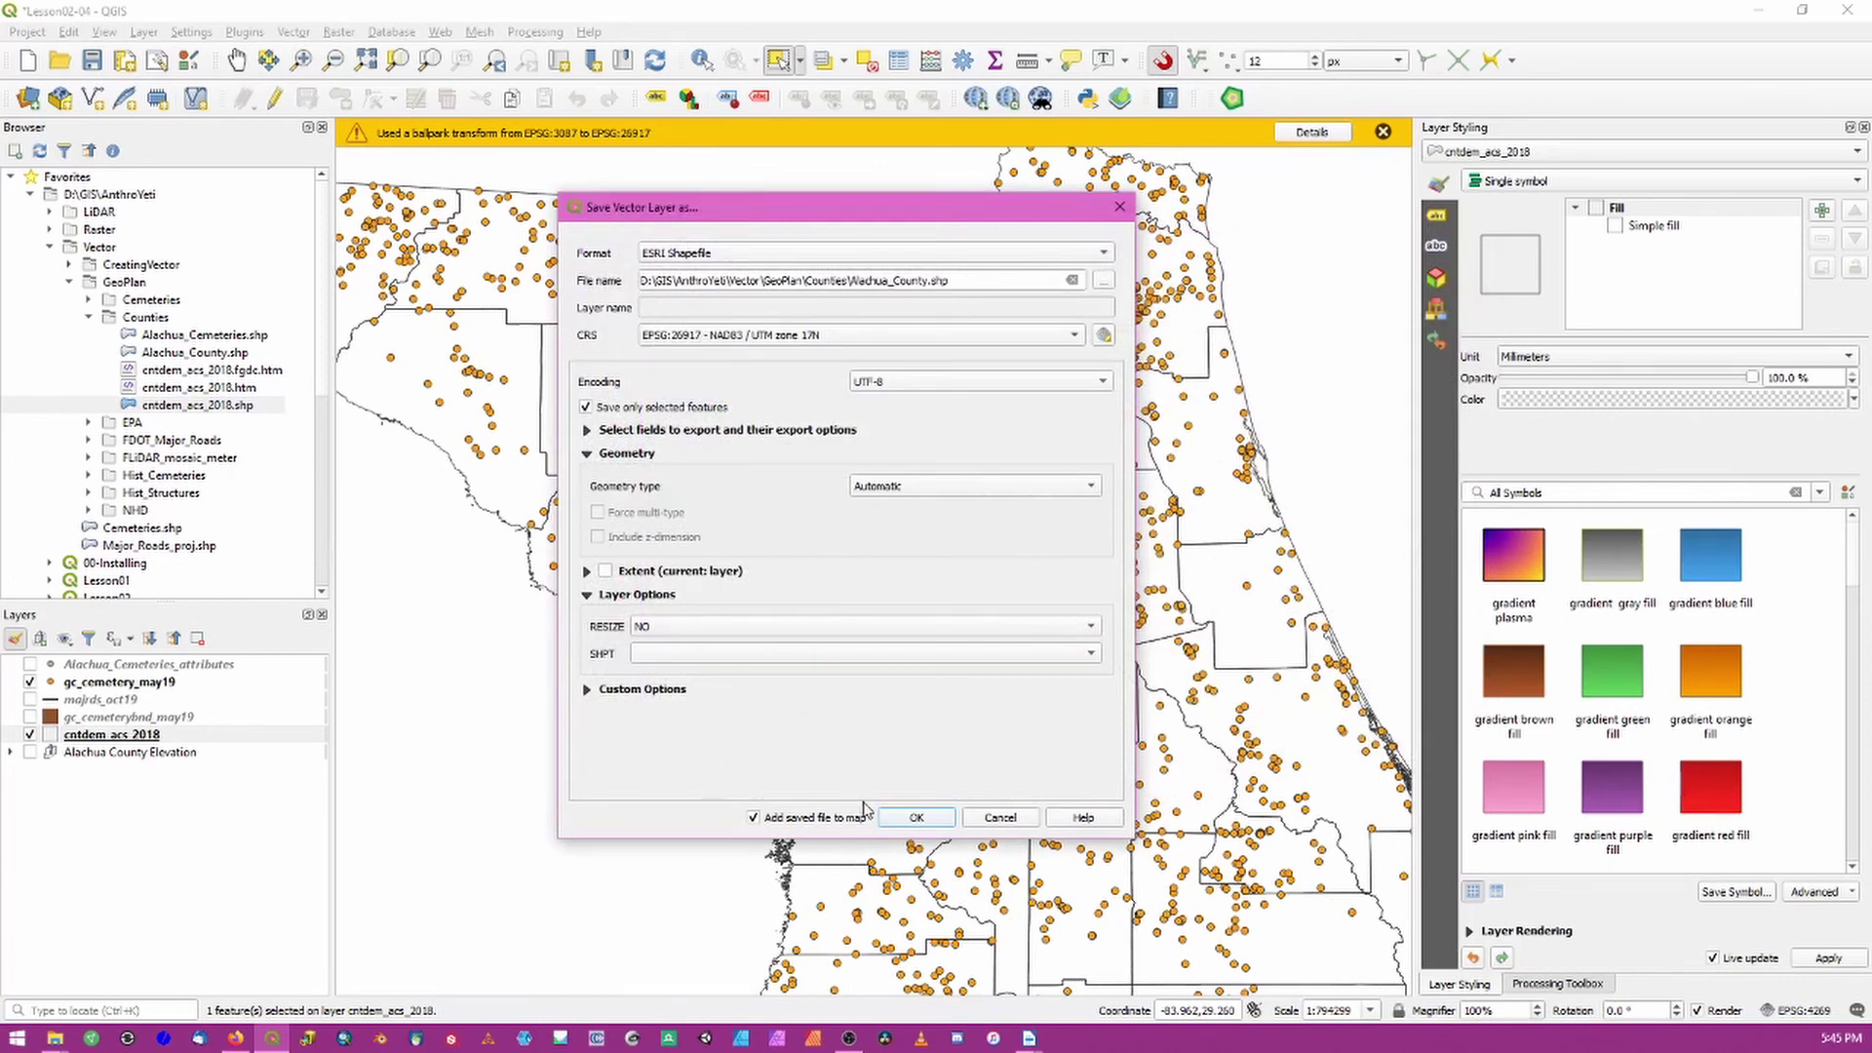
left_click(908, 820)
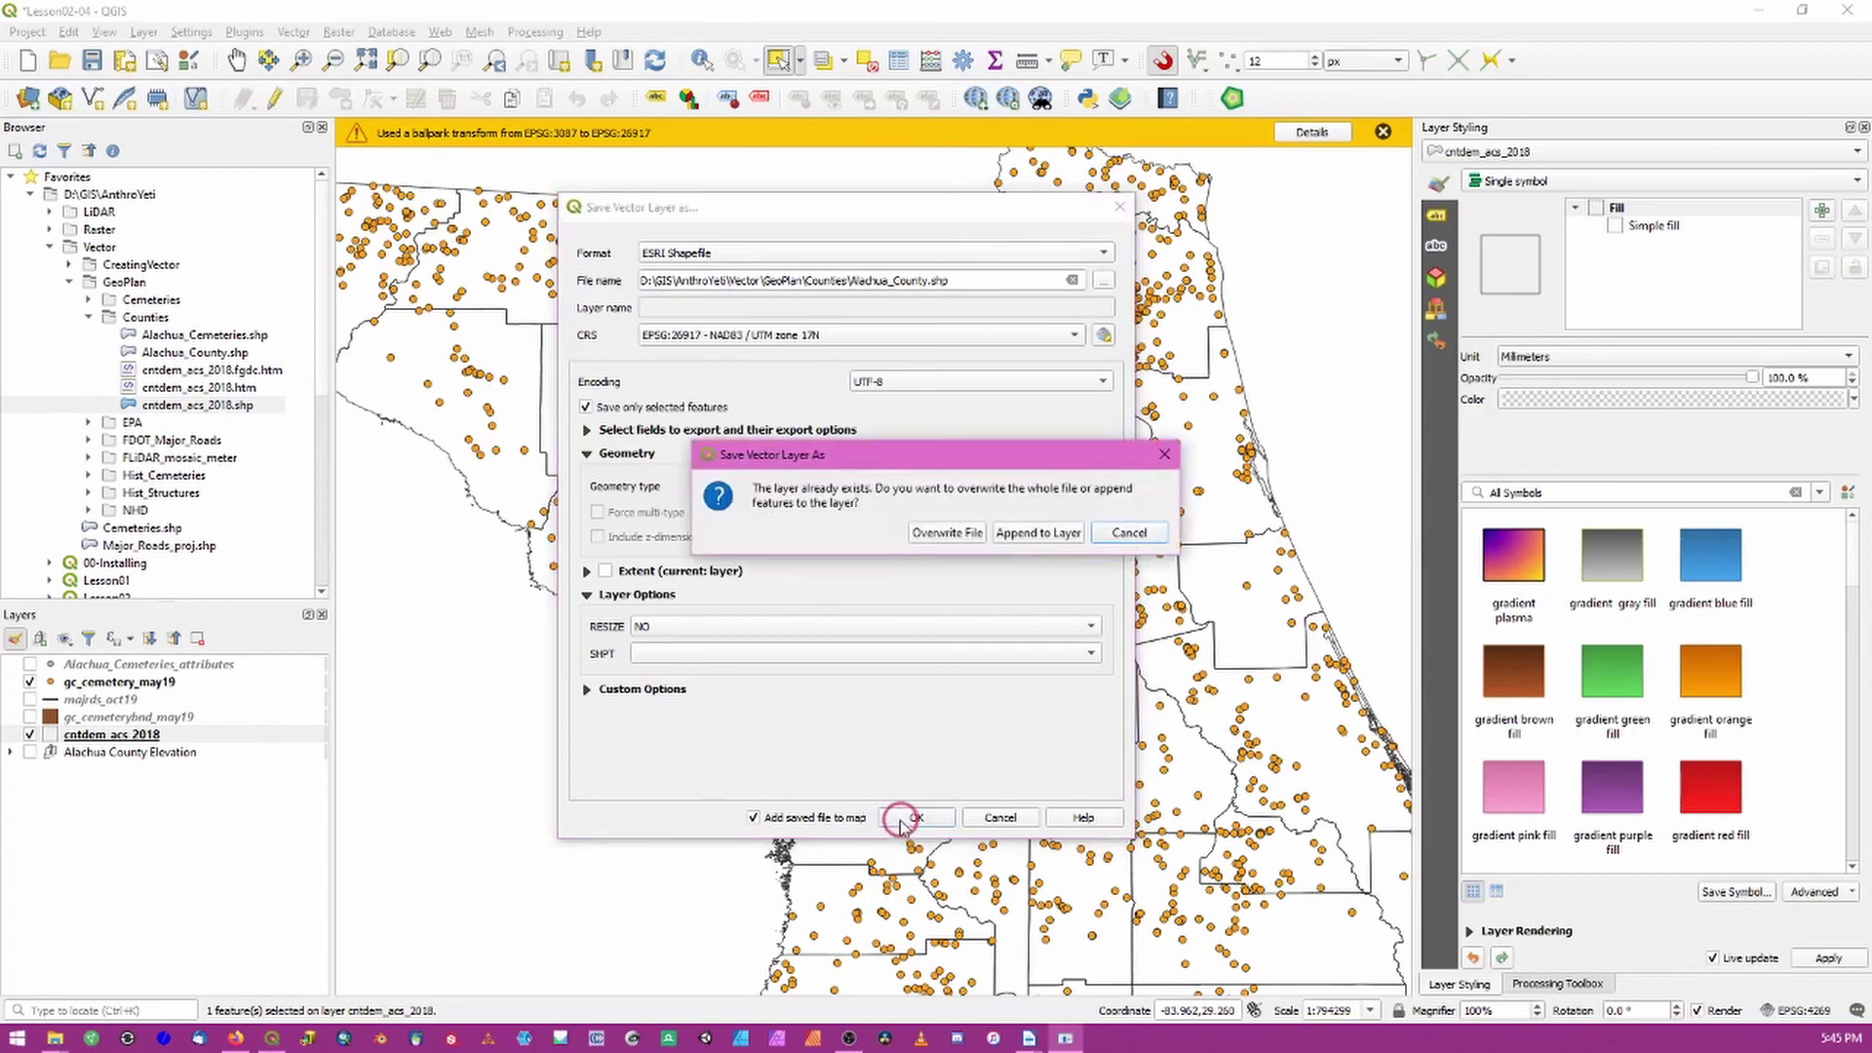
left_click(947, 532)
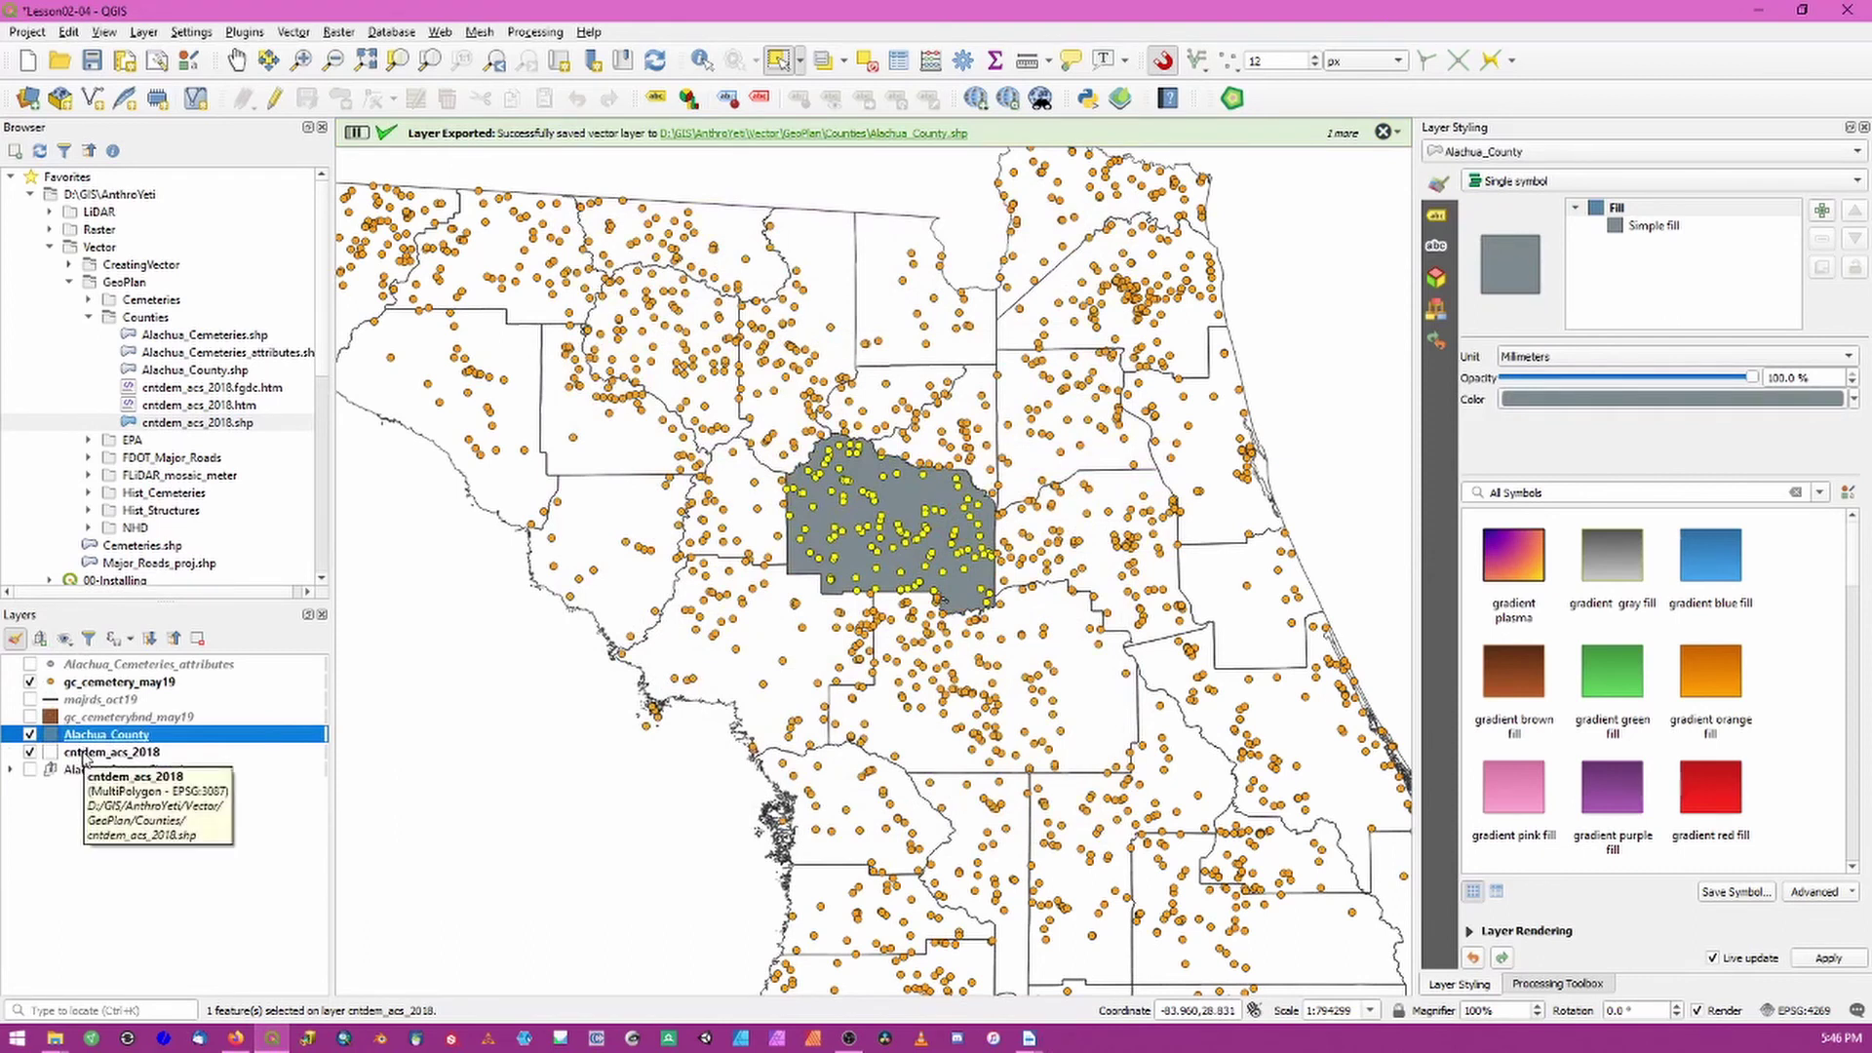
Step: Deselect the features in all layers and hide the cntdem_acs_2018 layer
left_click(868, 58)
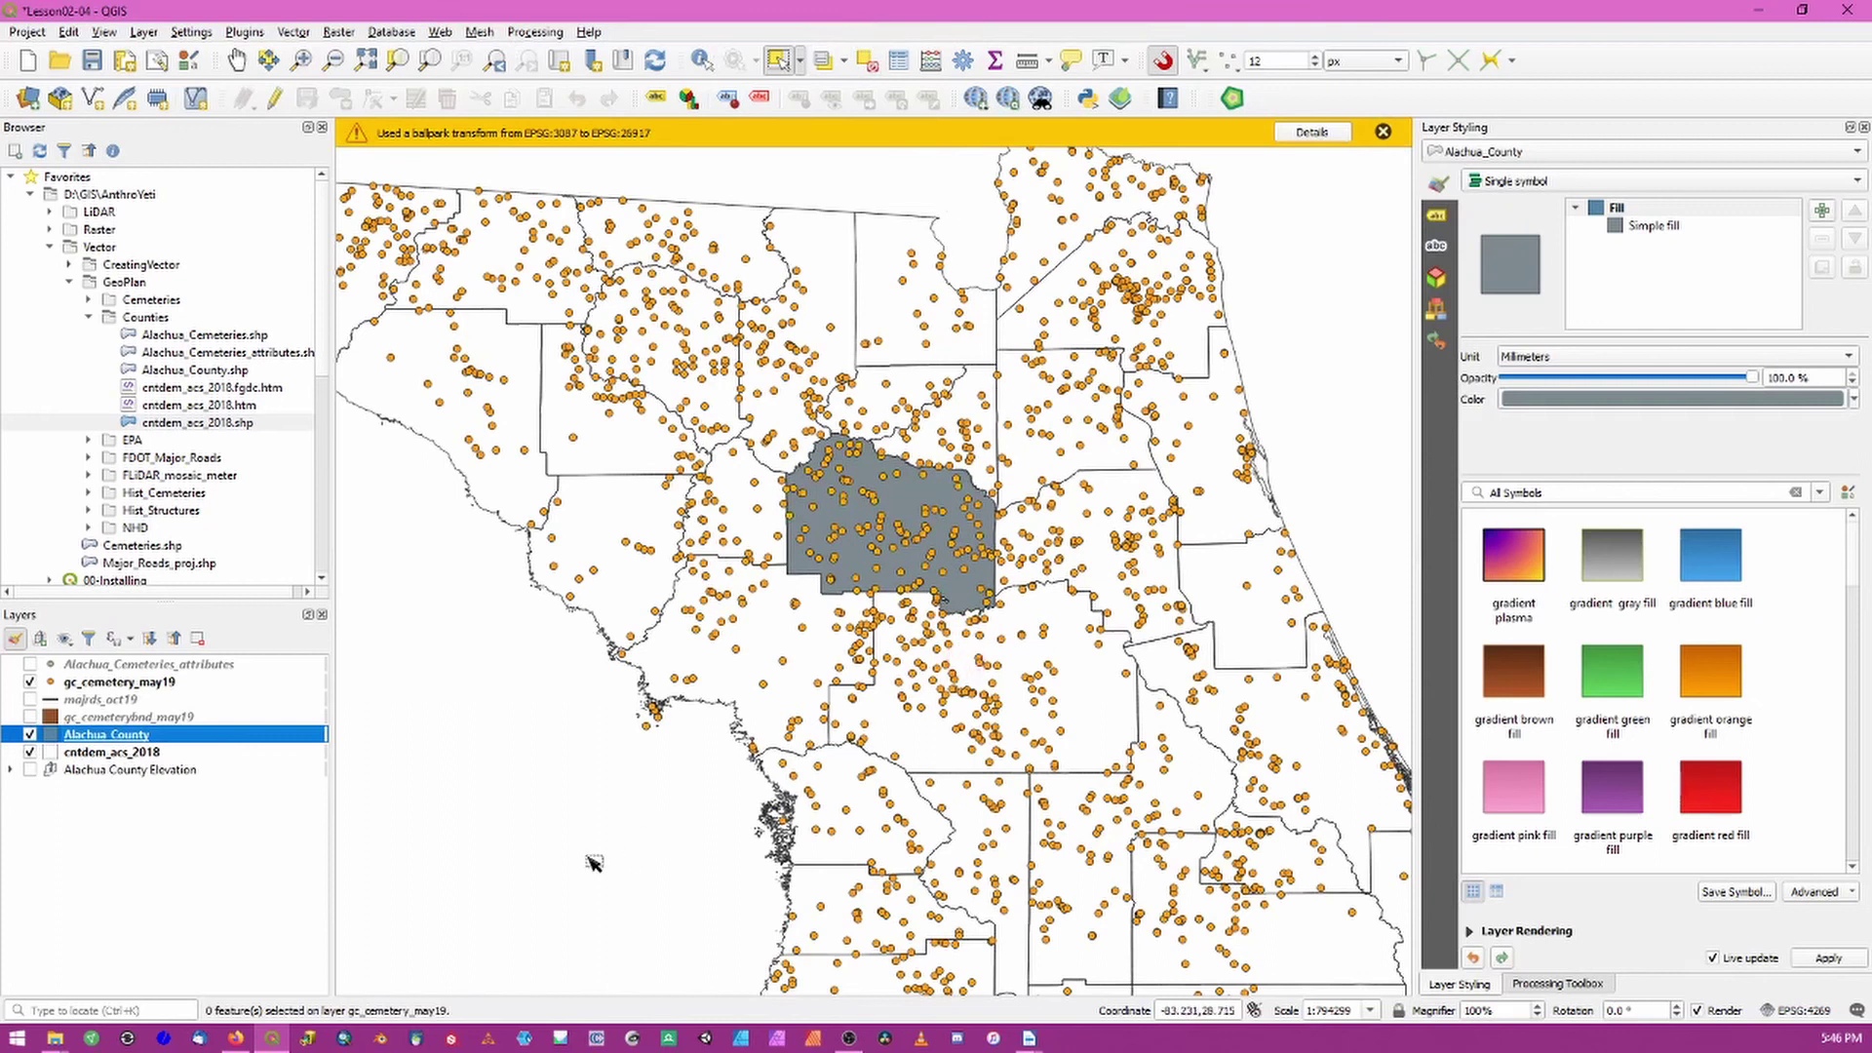
left_click(31, 752)
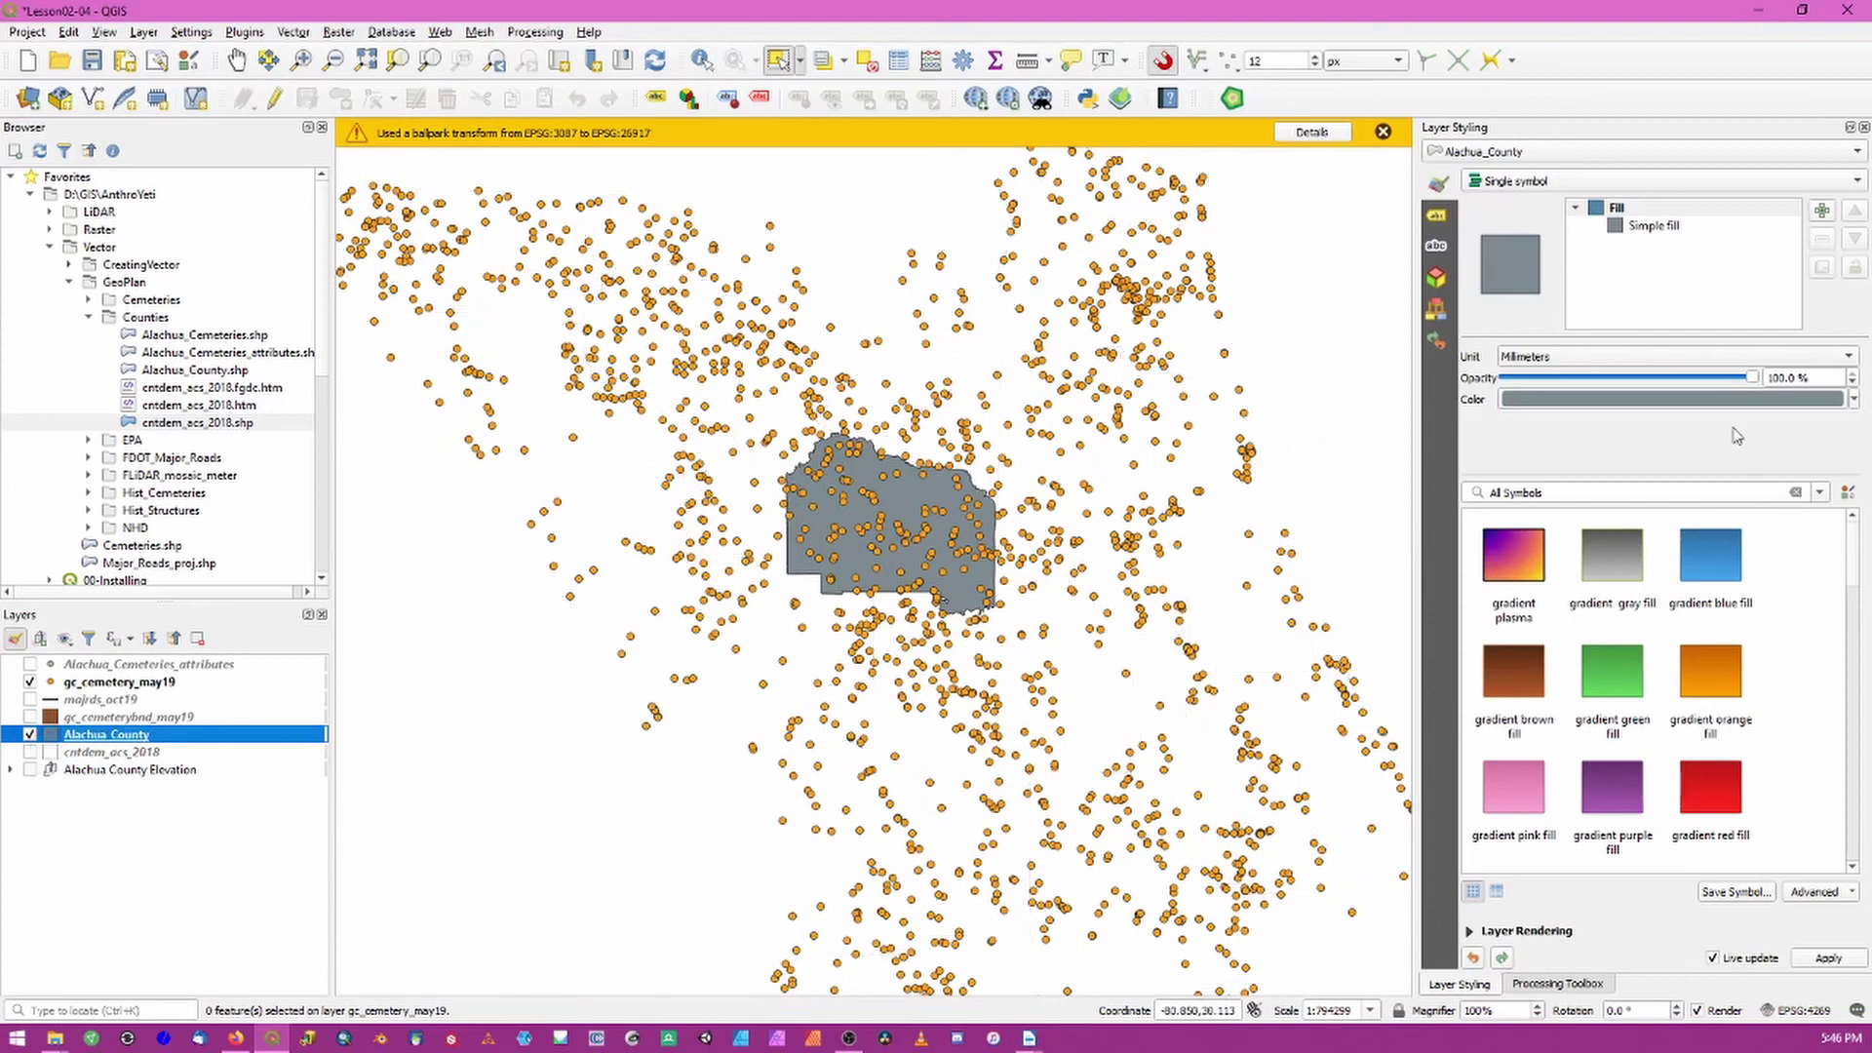
Step: Make the simple fill of the Alachua_County polygon transparent so only its outline is drawn
left_click(1668, 226)
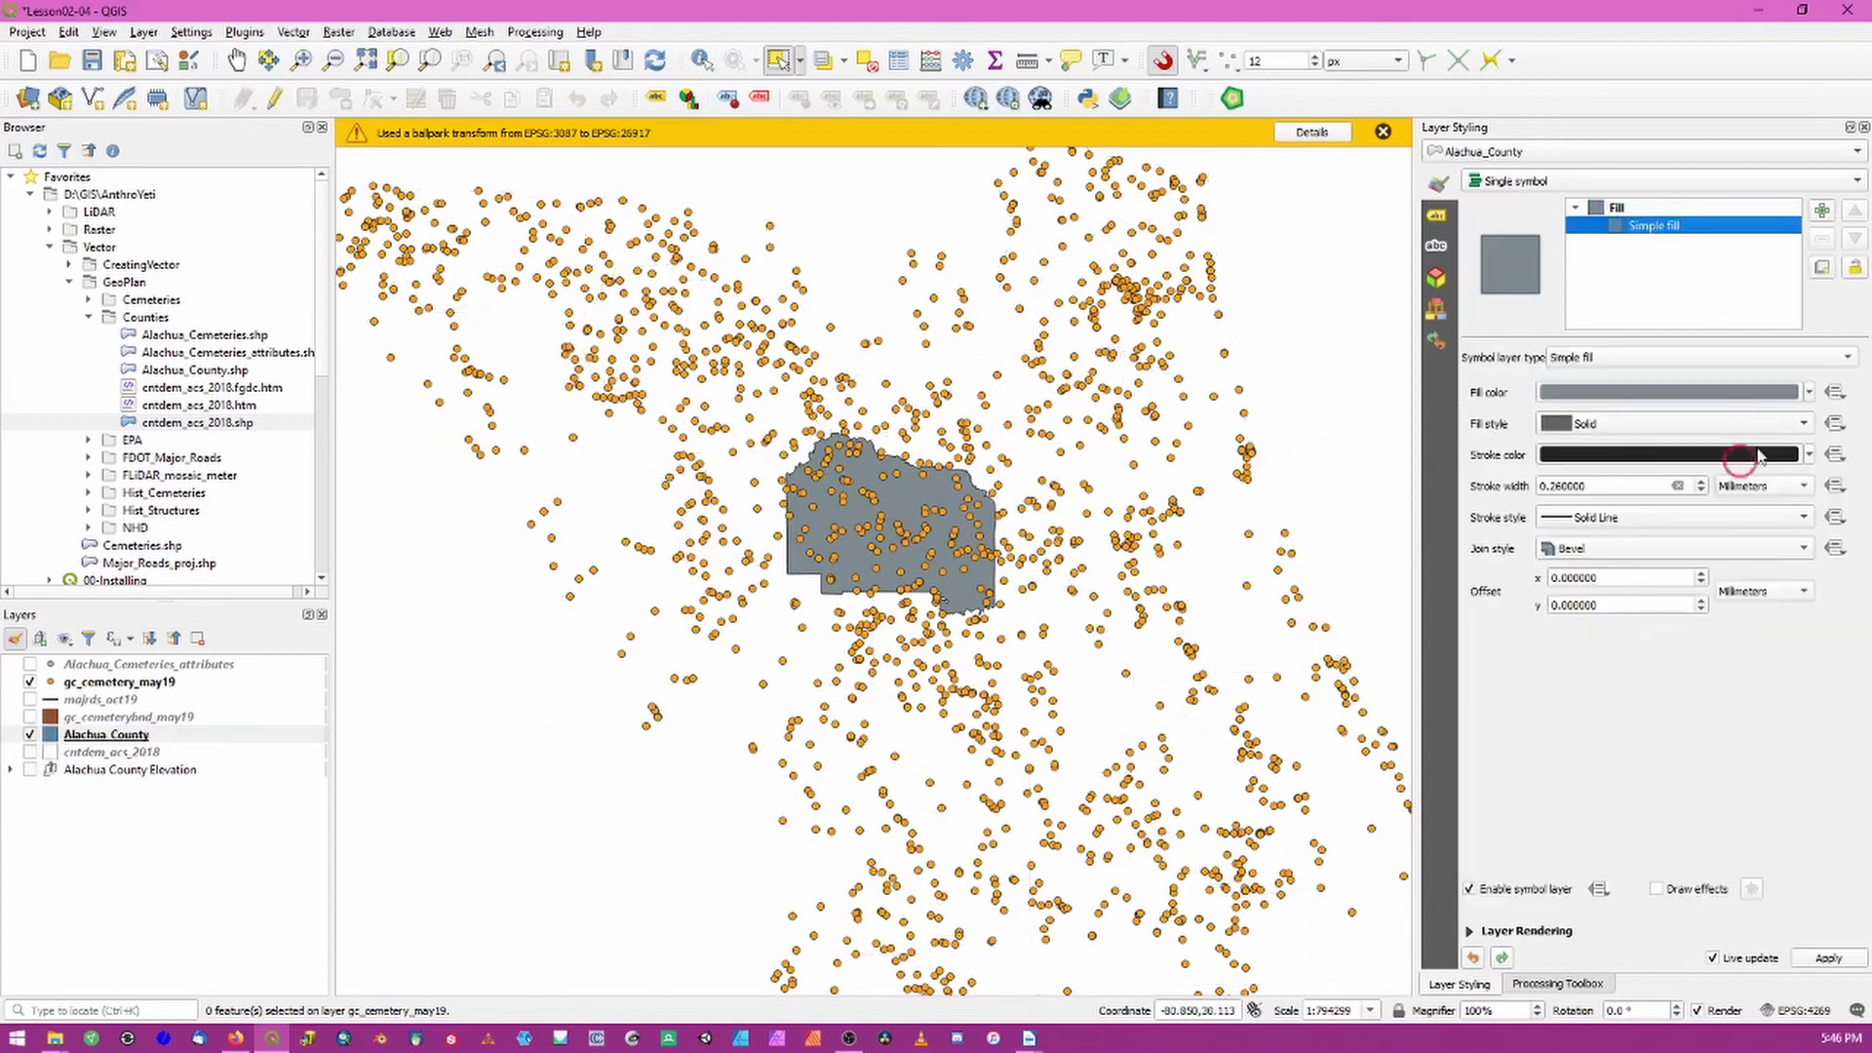
left_click(1808, 391)
left_click(1590, 415)
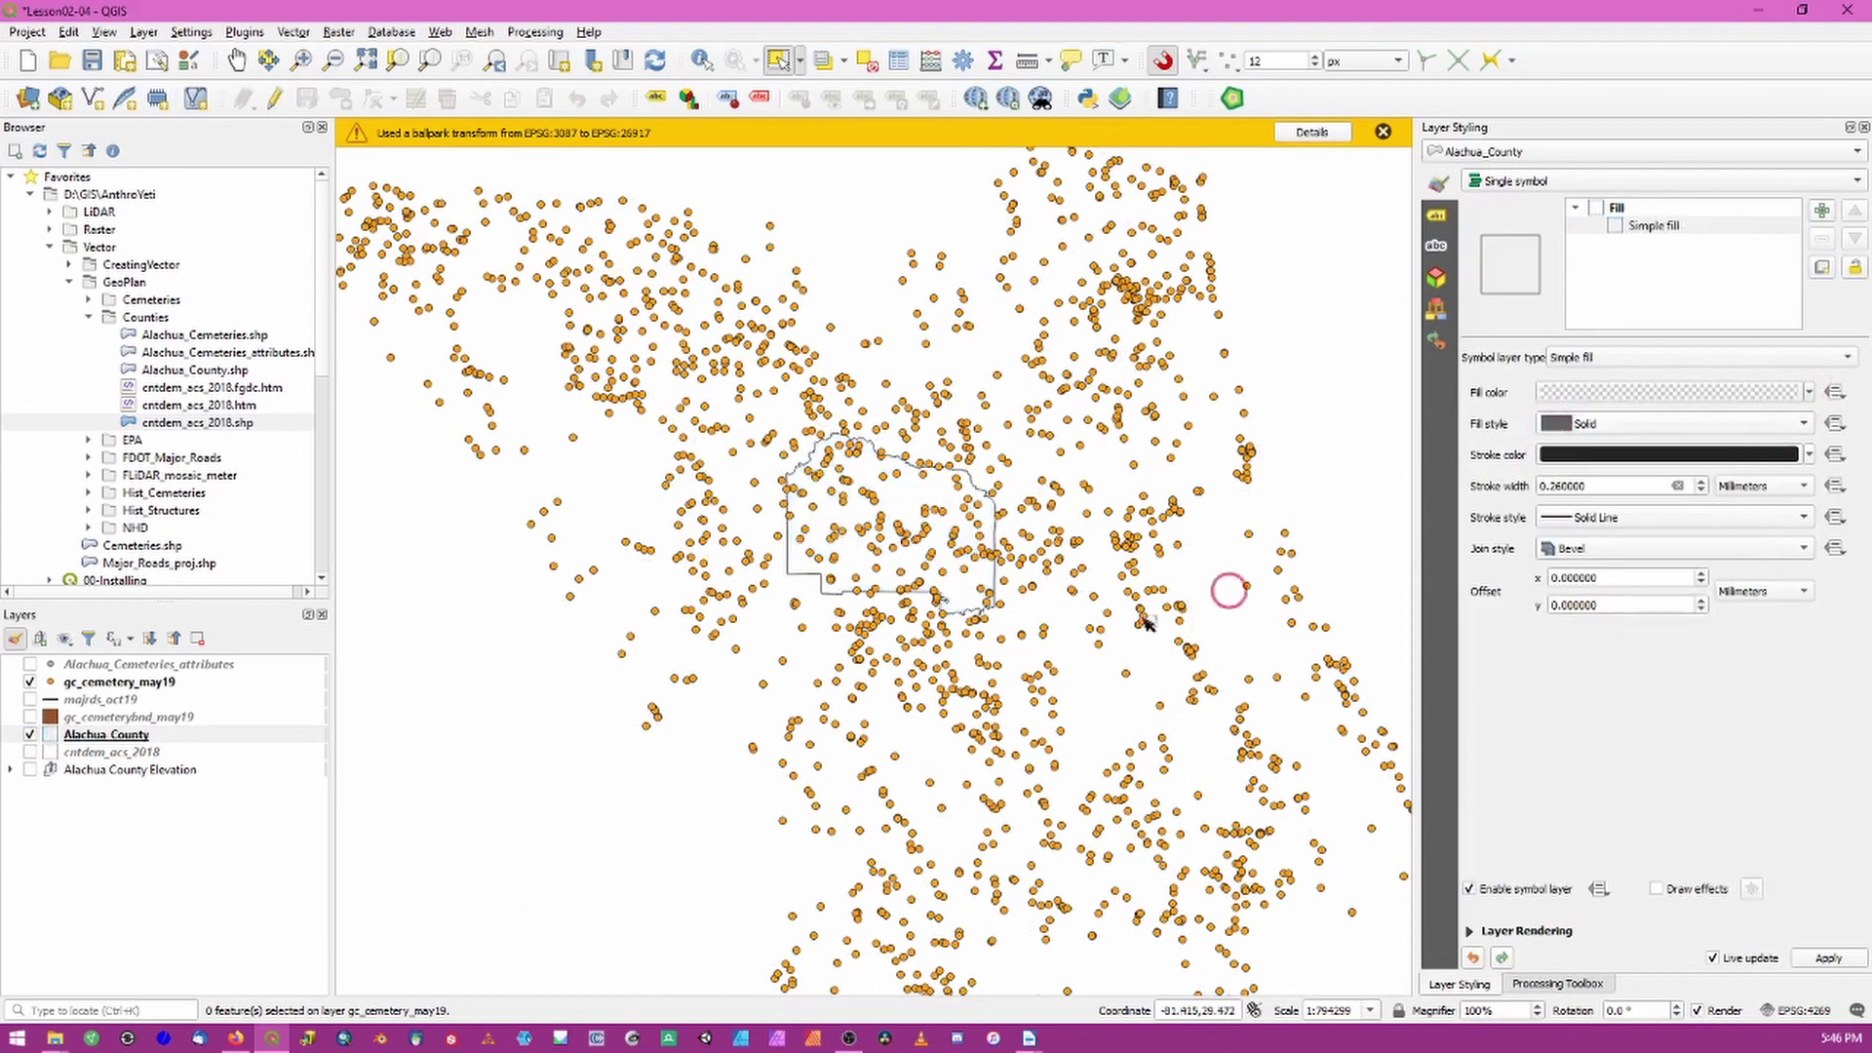
scroll(950, 500, "up", 1)
scroll(953, 498, "up", 1)
scroll(953, 498, "down", 1)
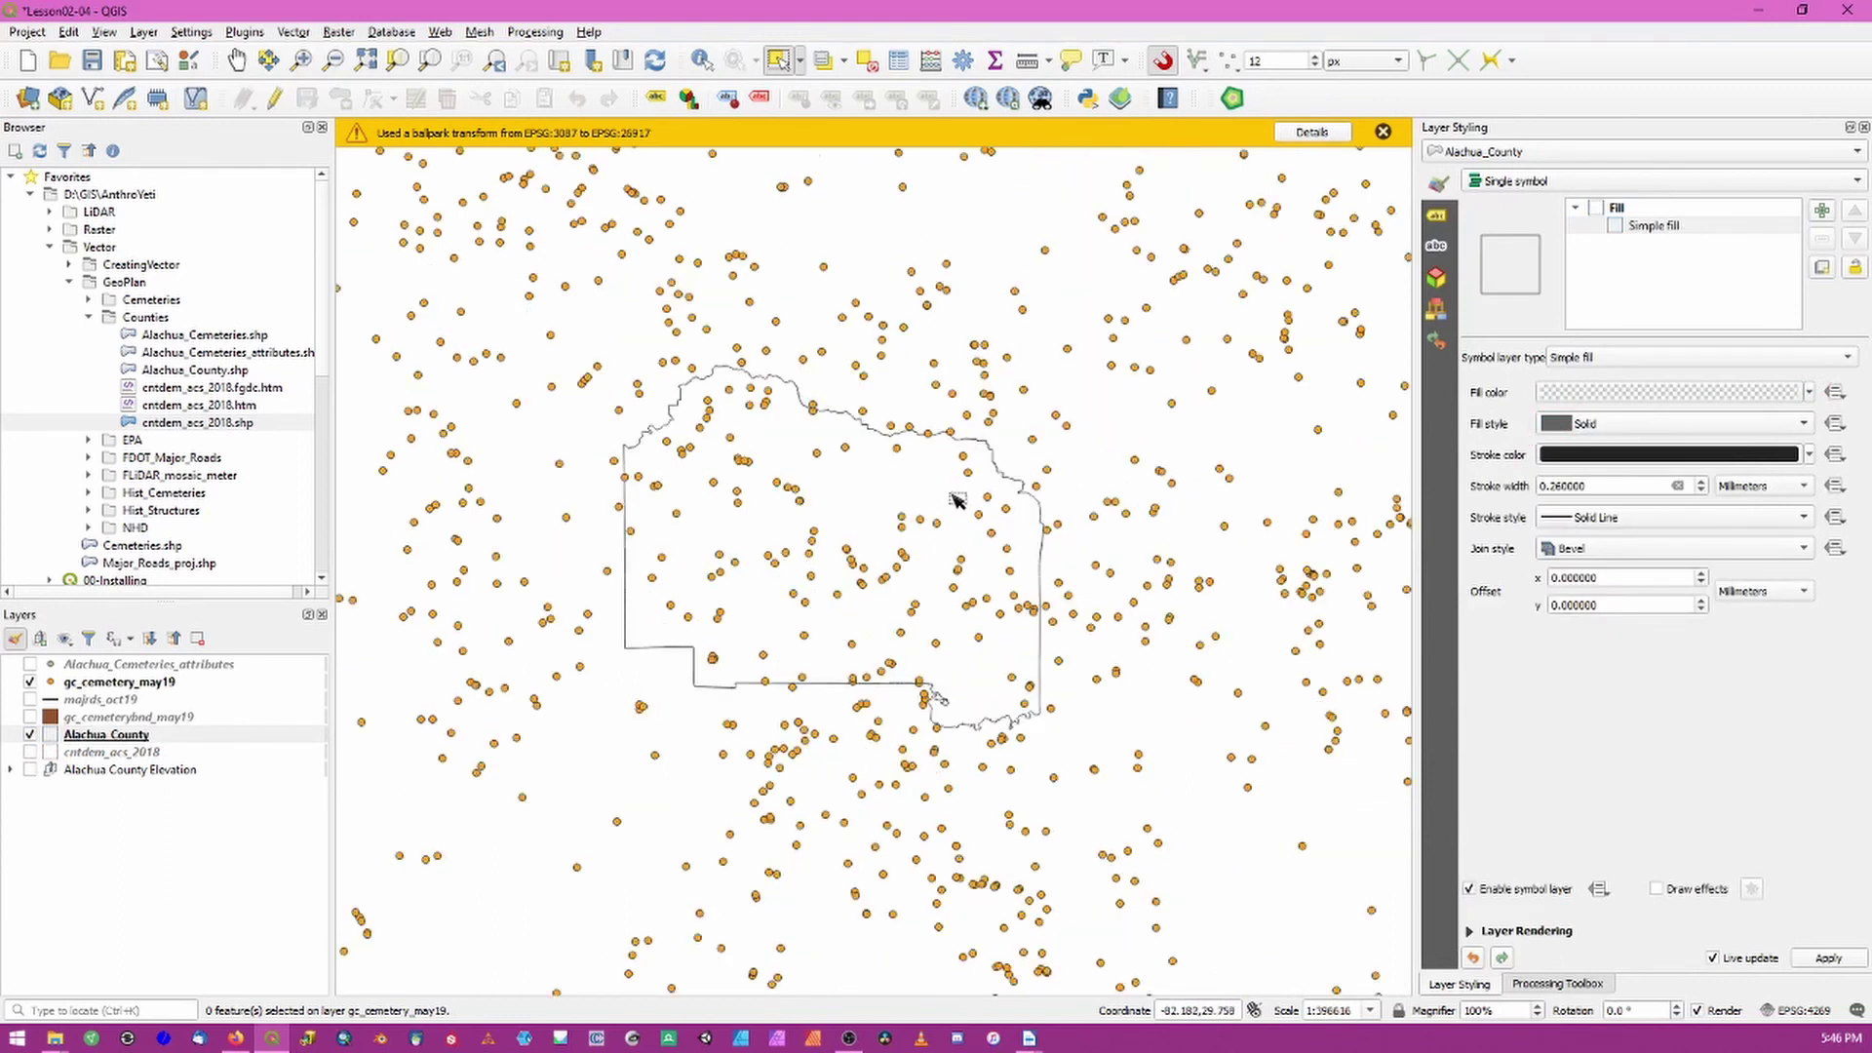
left_click_drag(839, 522, 870, 563)
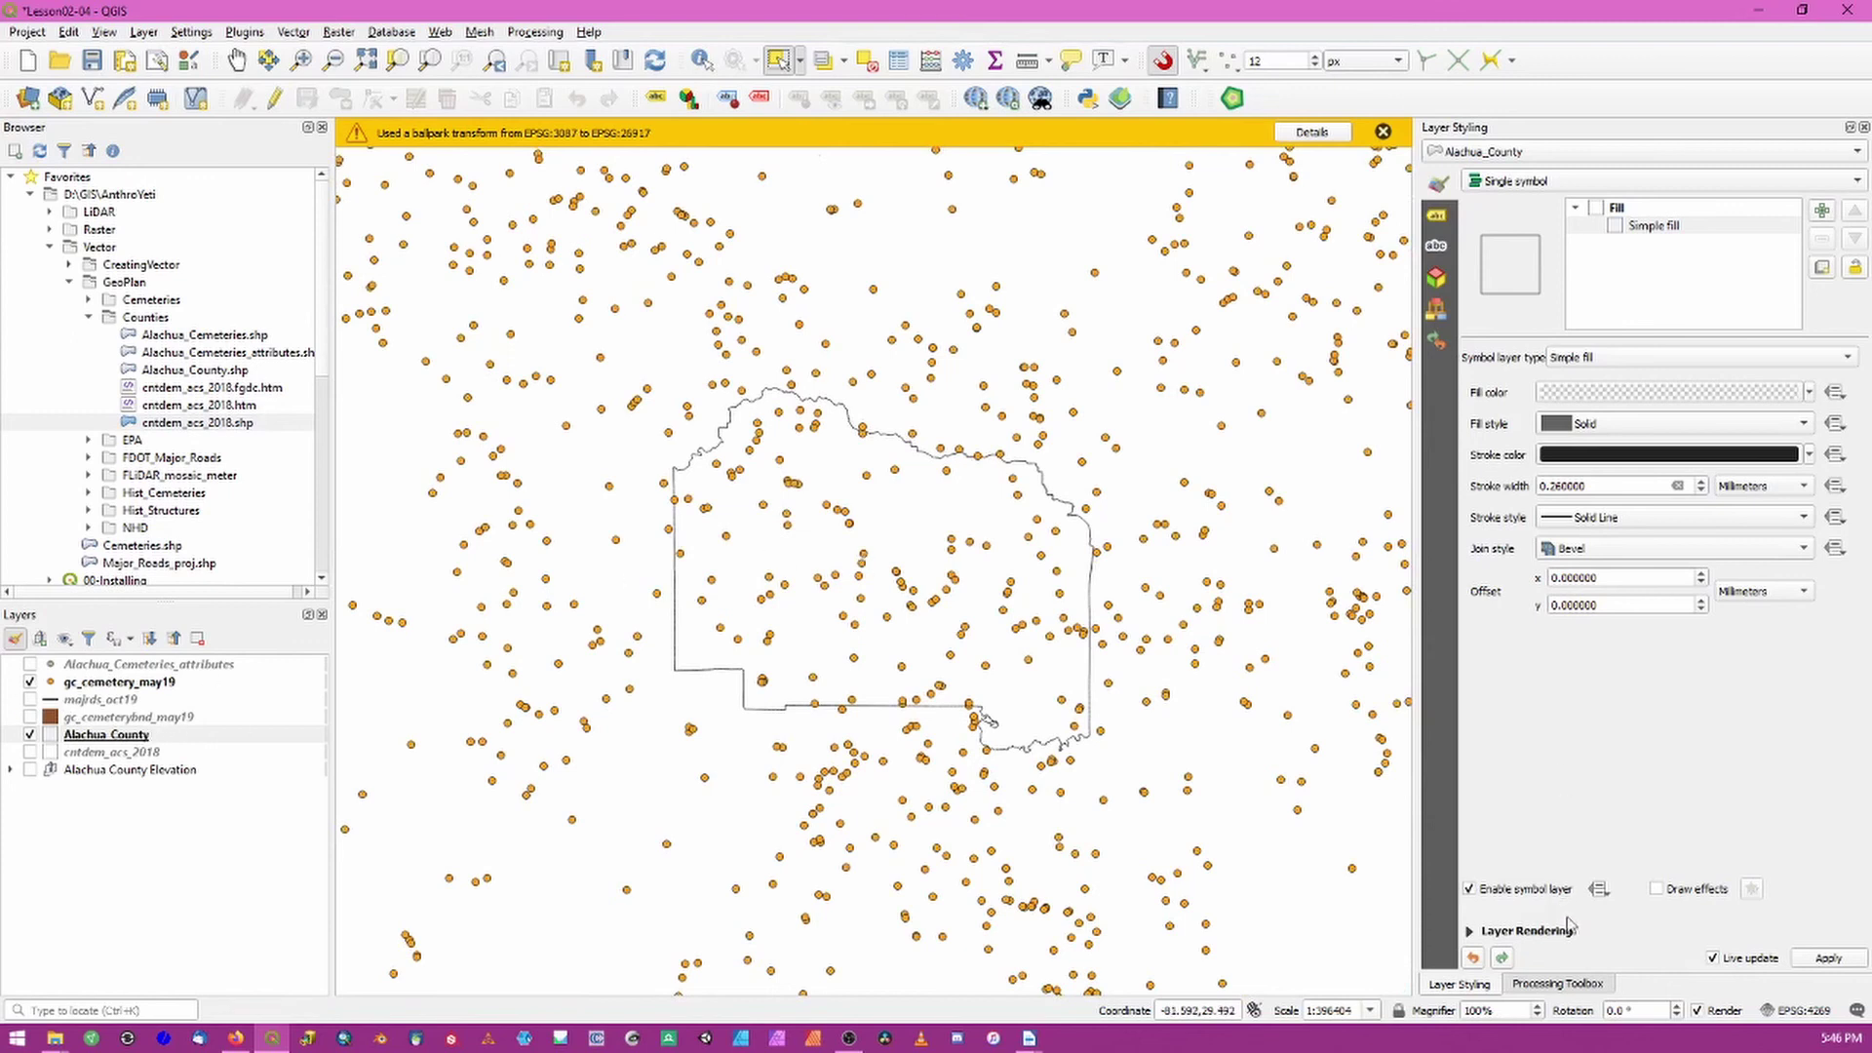
Step: Run Select by Location to select the gc_cemetery_may19 features that intersect Alachua_County as a new selection
left_click(1557, 984)
left_click_drag(1577, 182, 1443, 181)
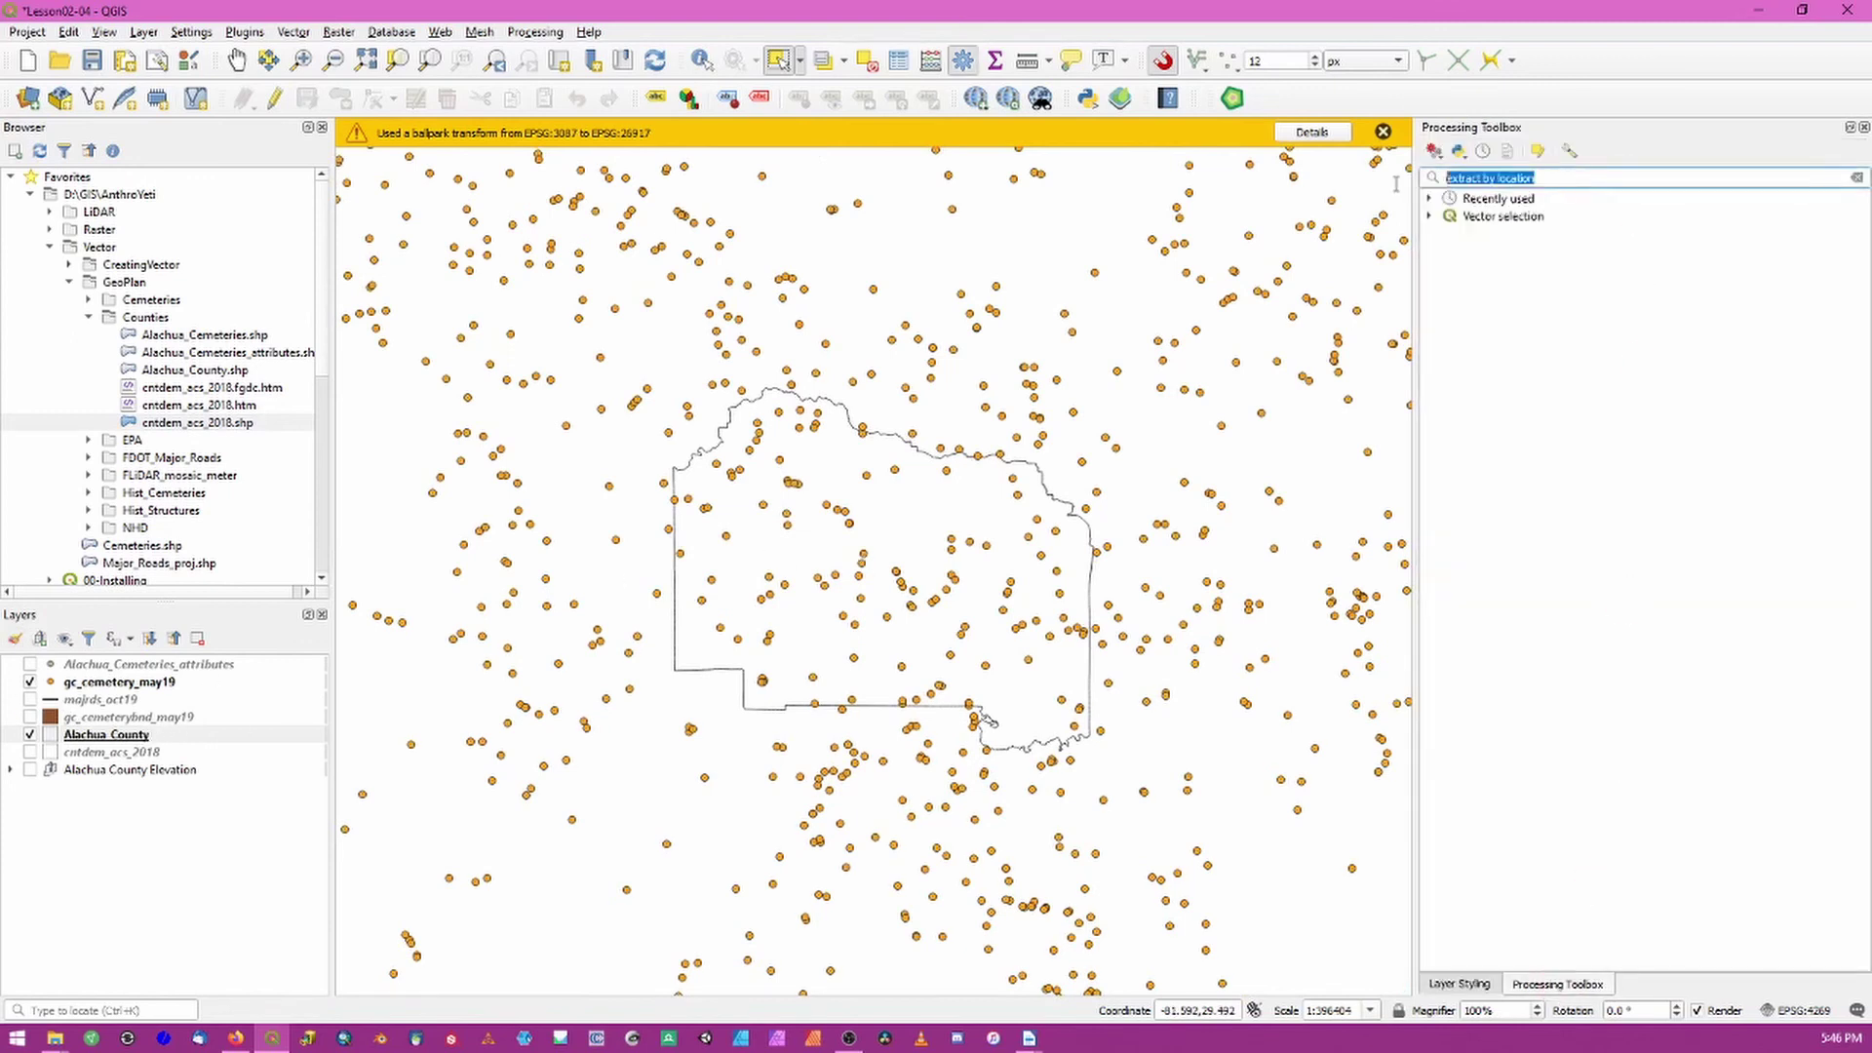
type("select by loc")
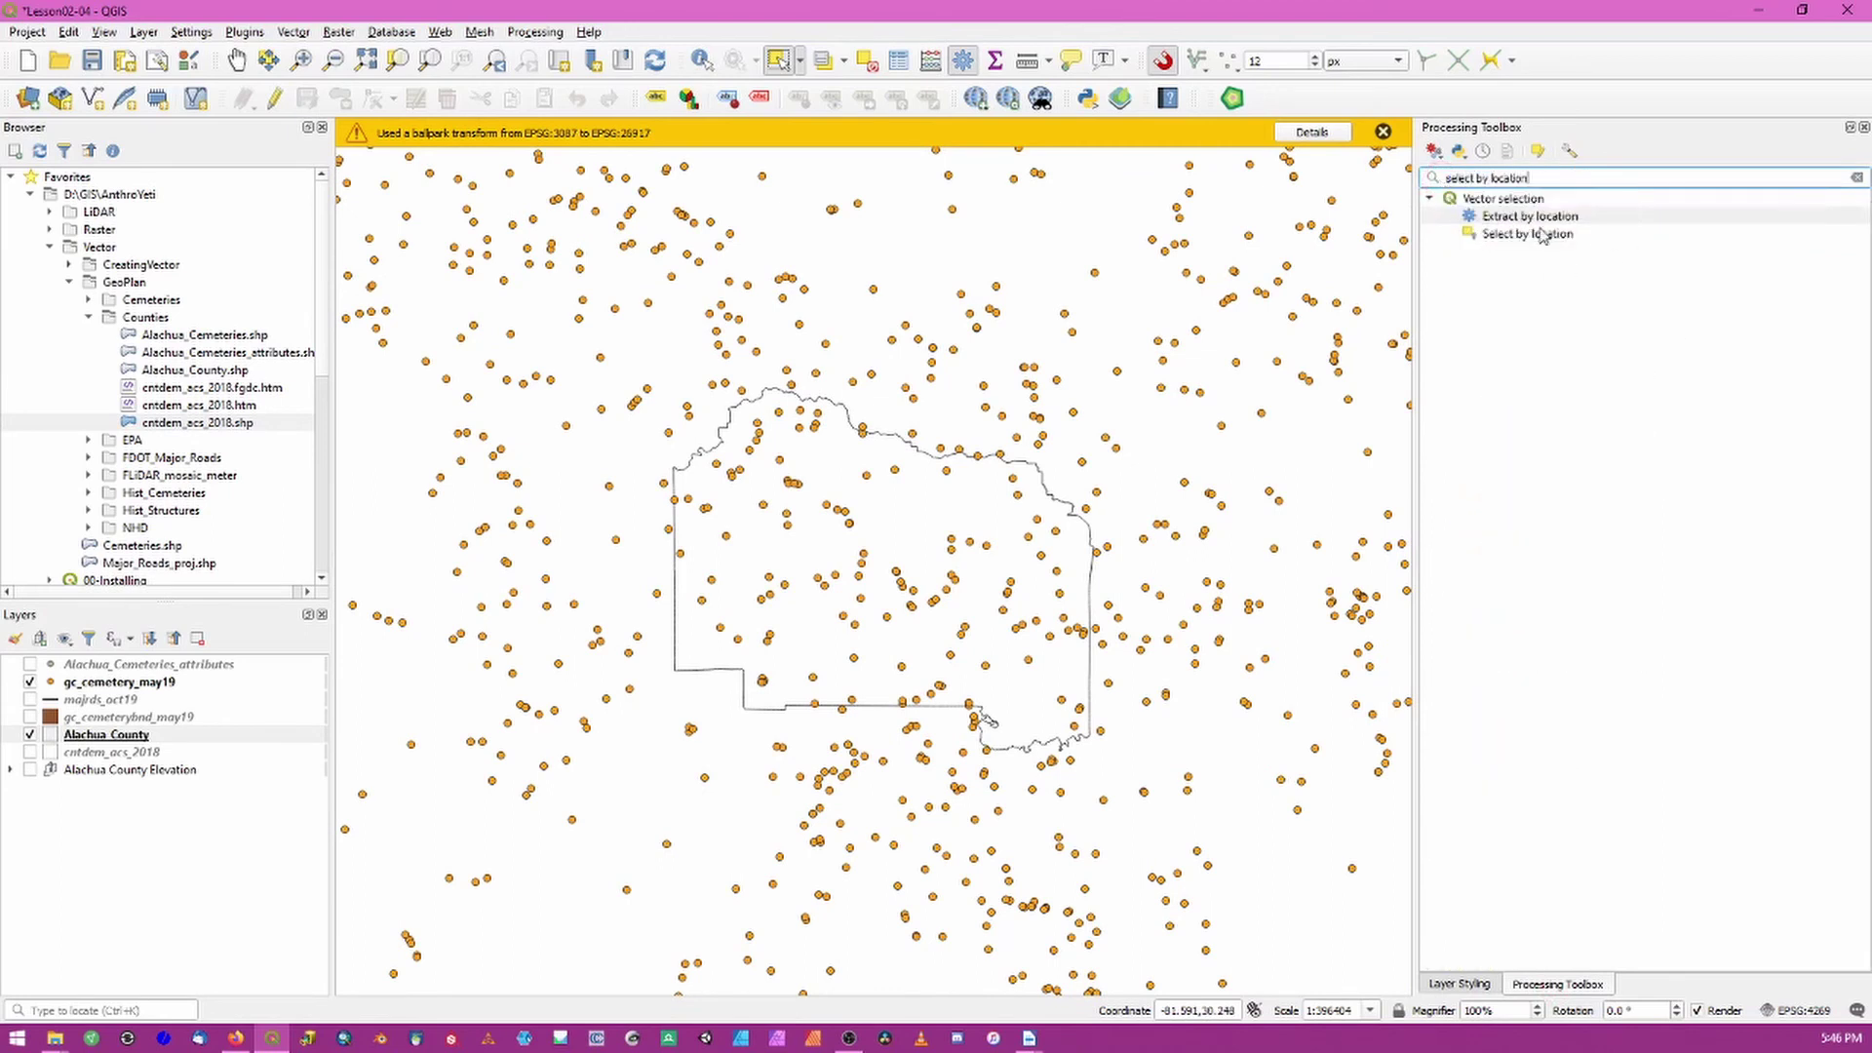
double_click(1541, 239)
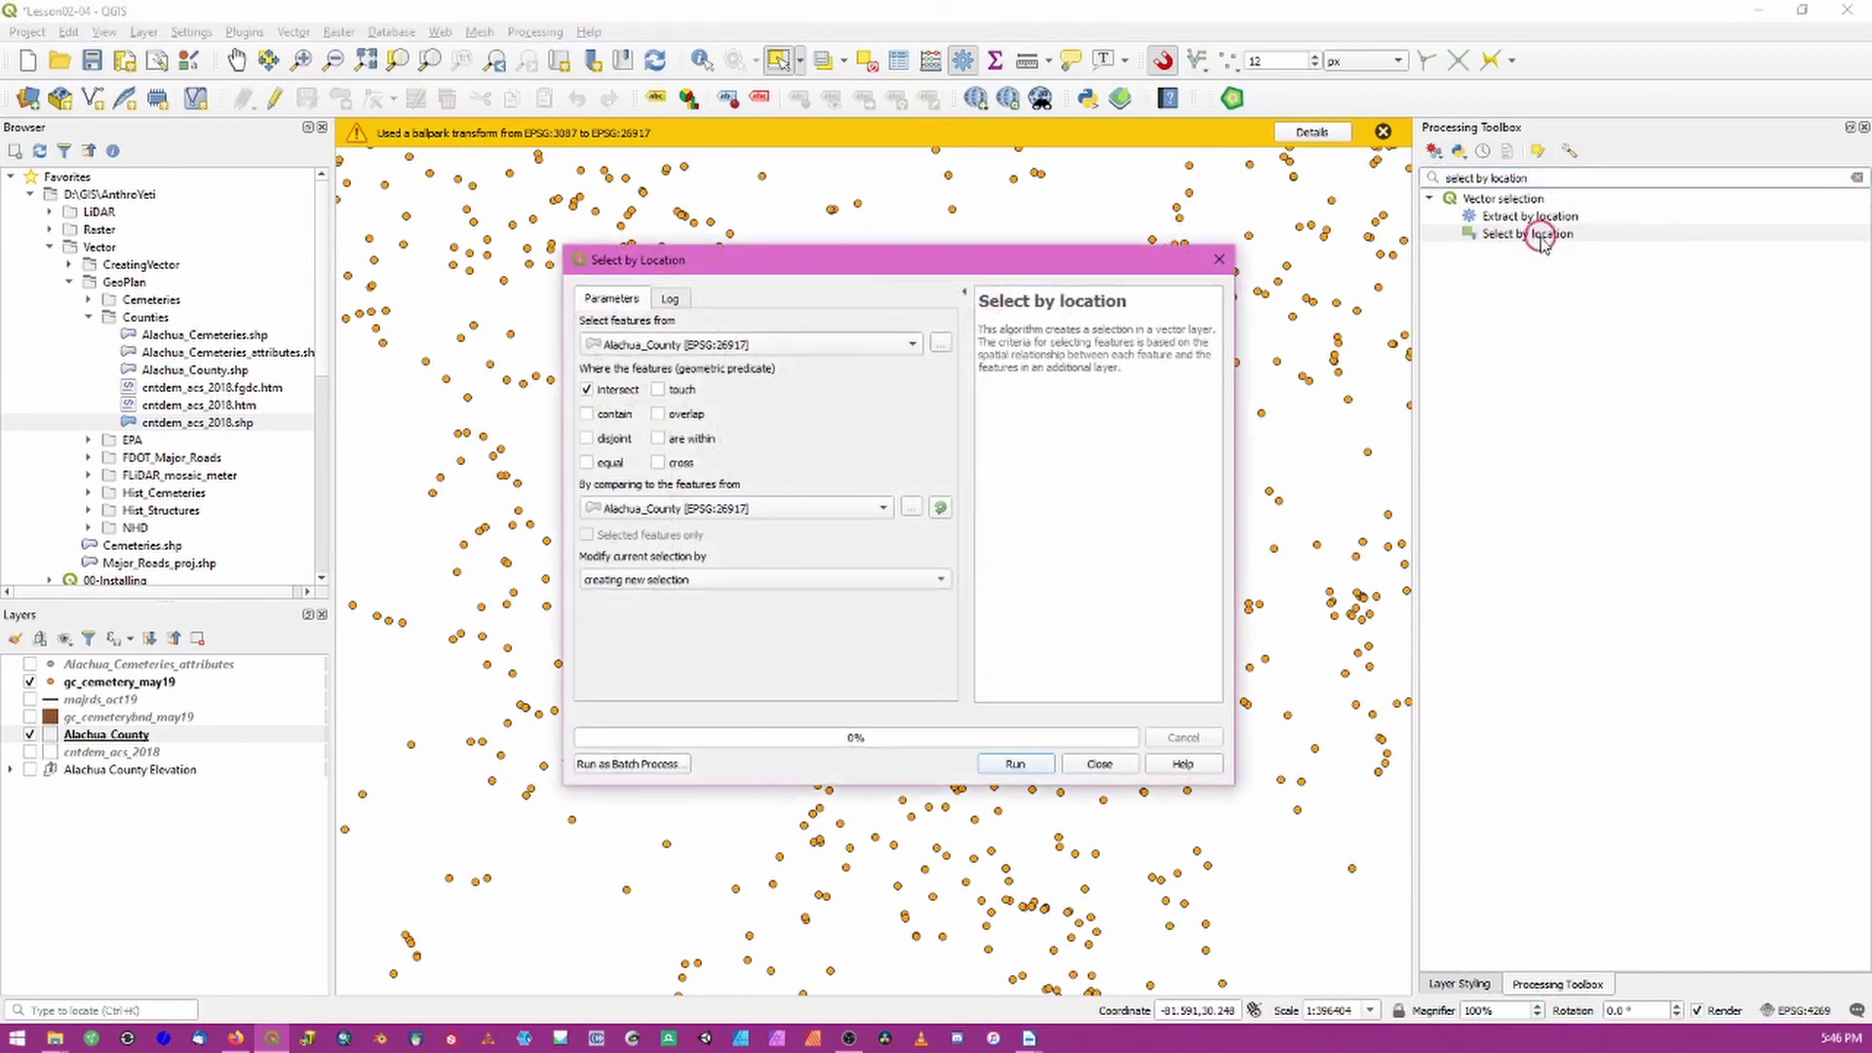
left_click_drag(878, 265, 632, 239)
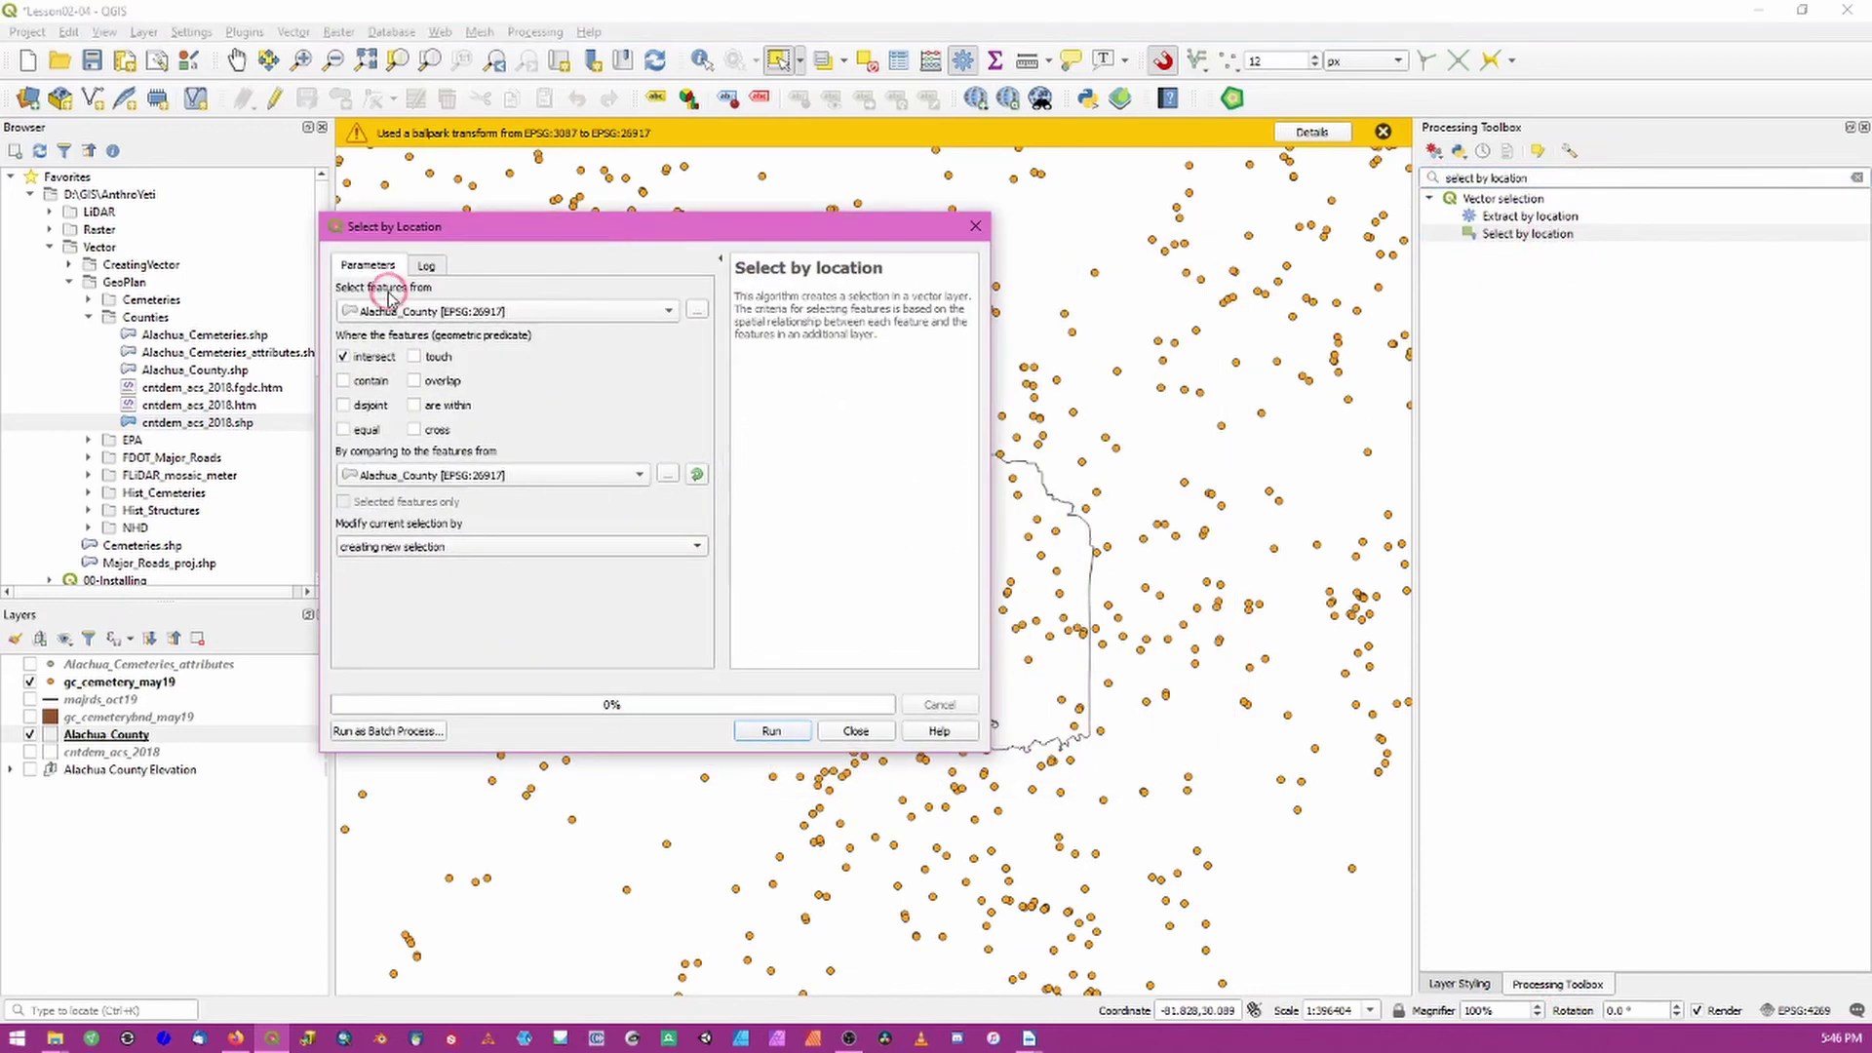
left_click(669, 311)
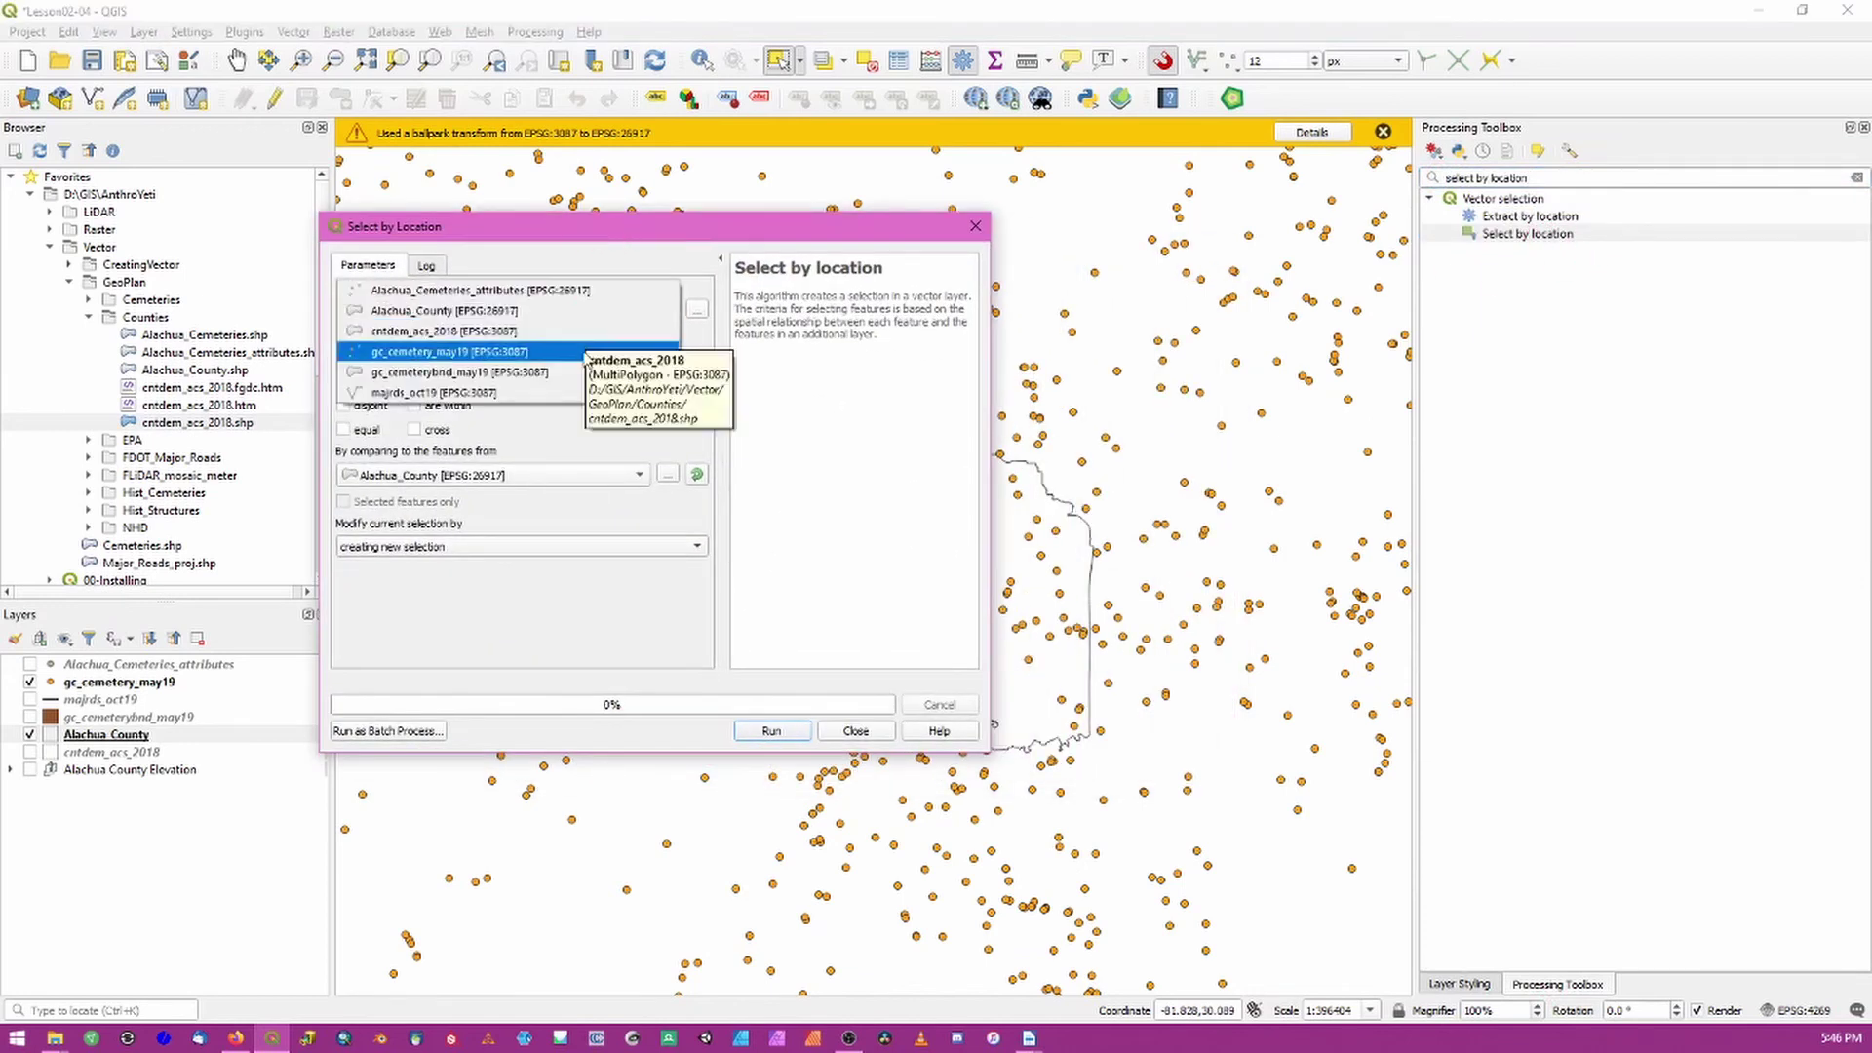
left_click(585, 358)
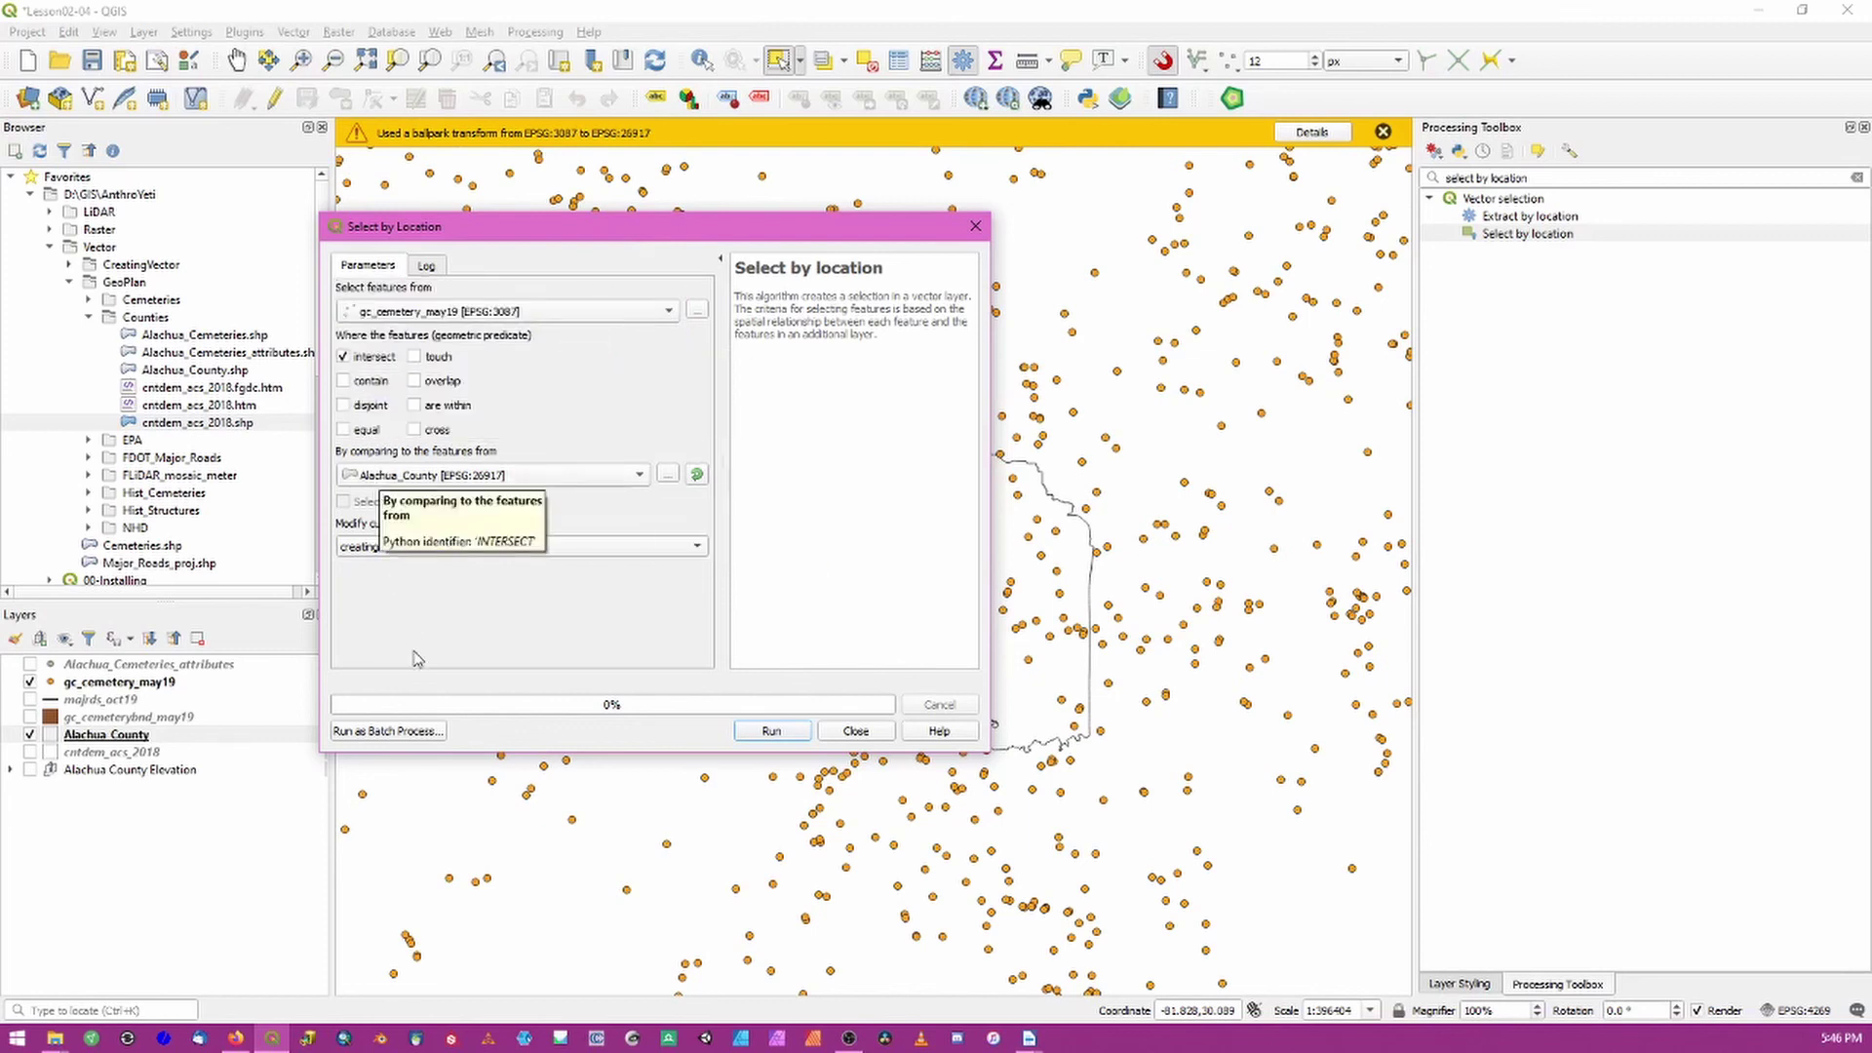
left_click_drag(668, 227, 1404, 235)
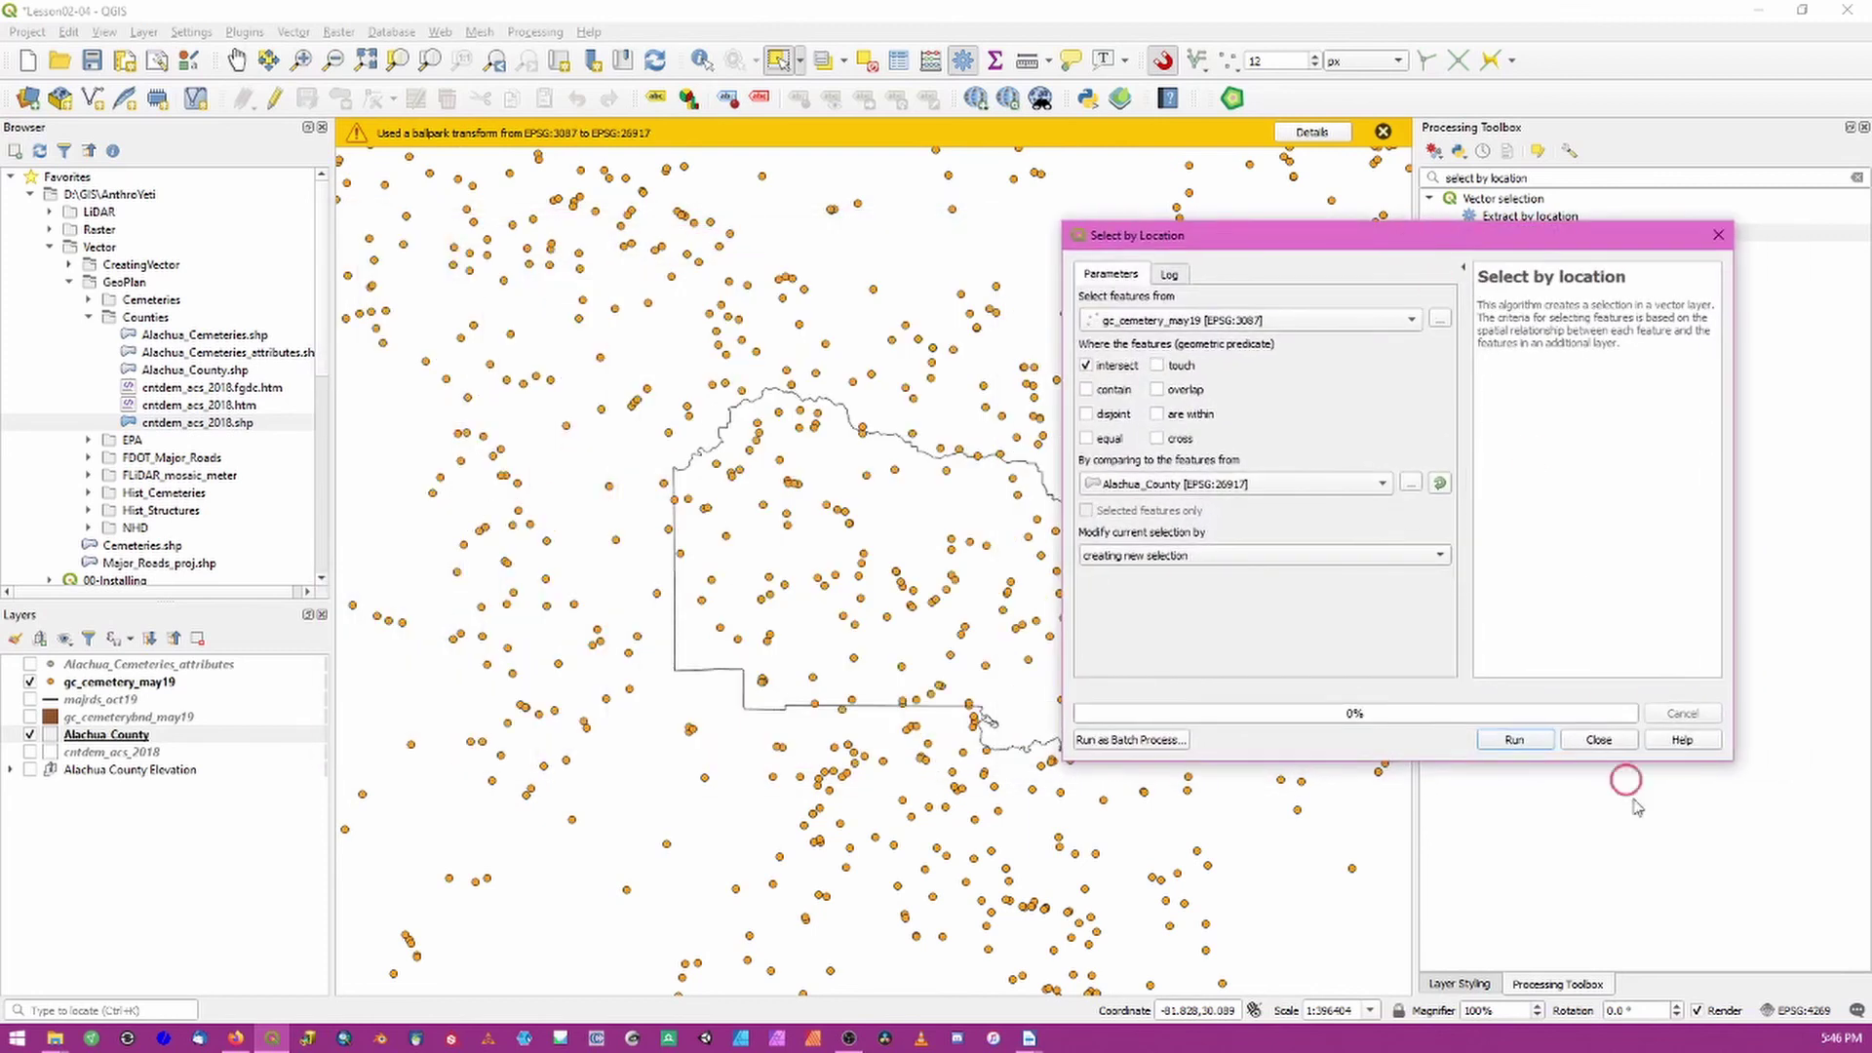
left_click(1529, 743)
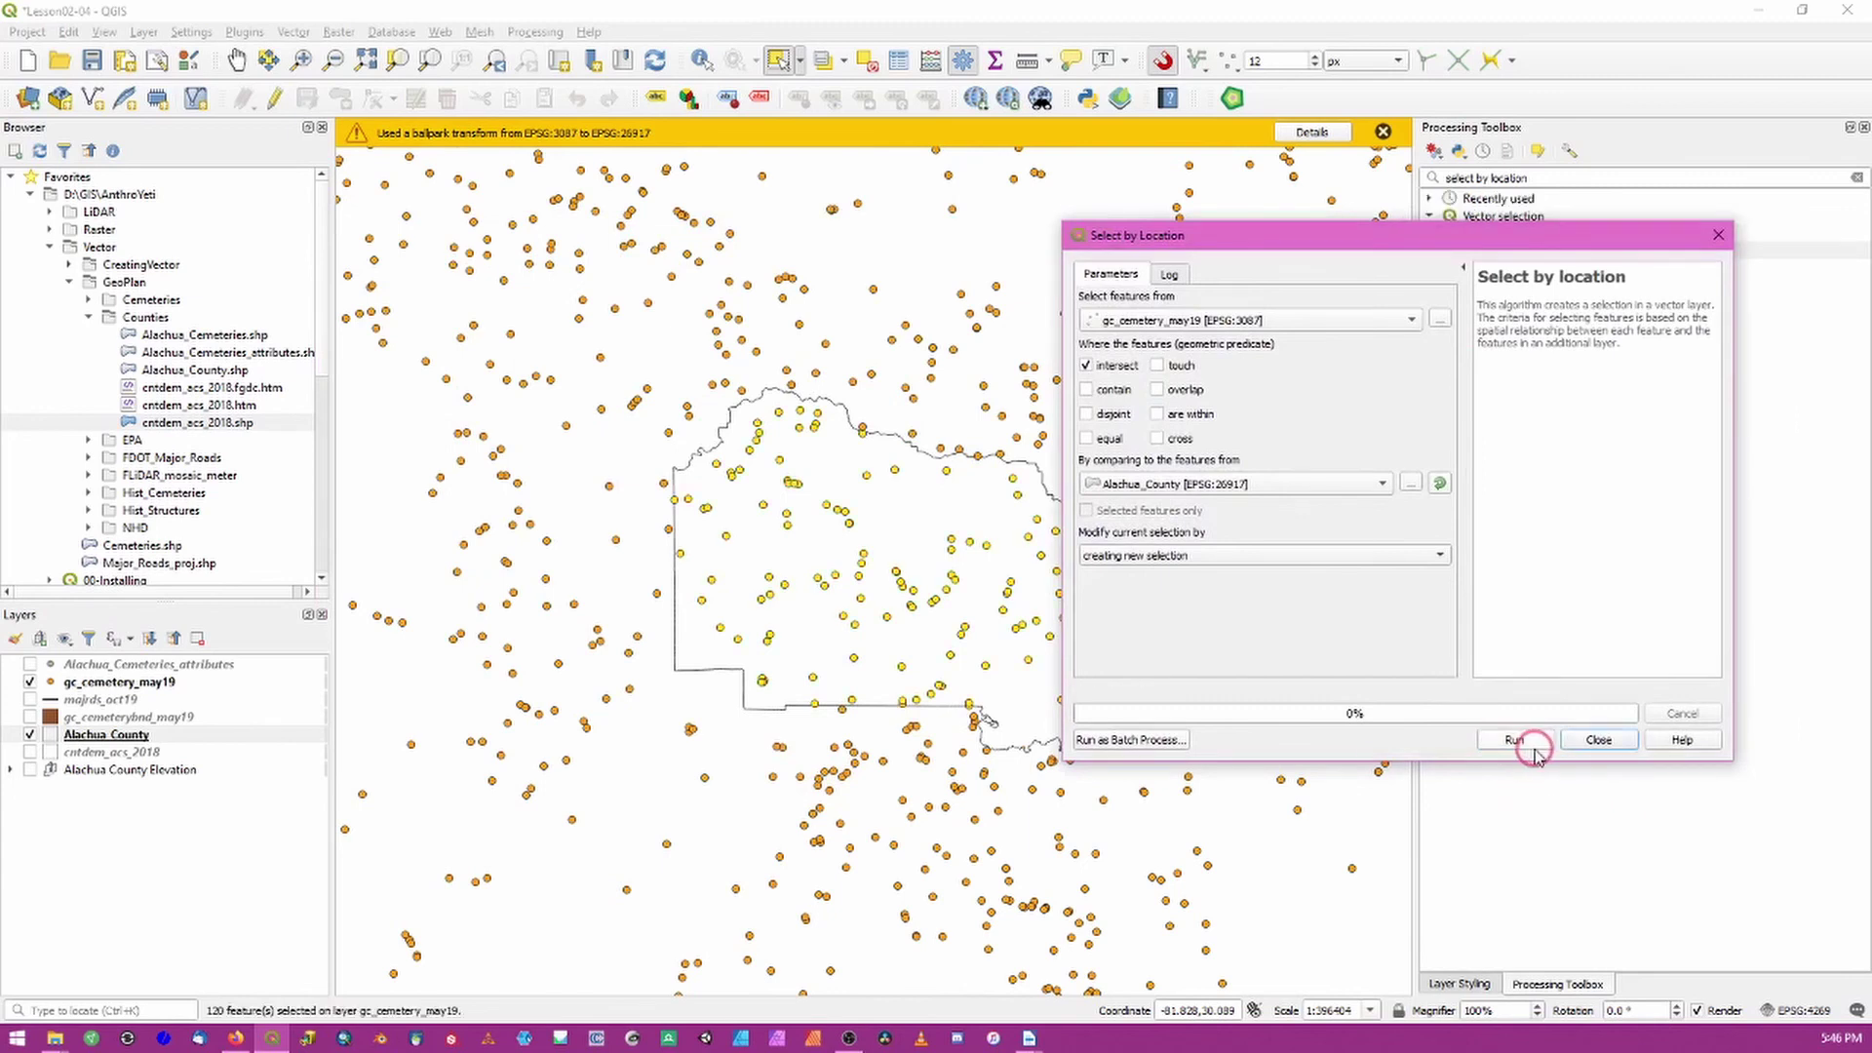
left_click(1599, 740)
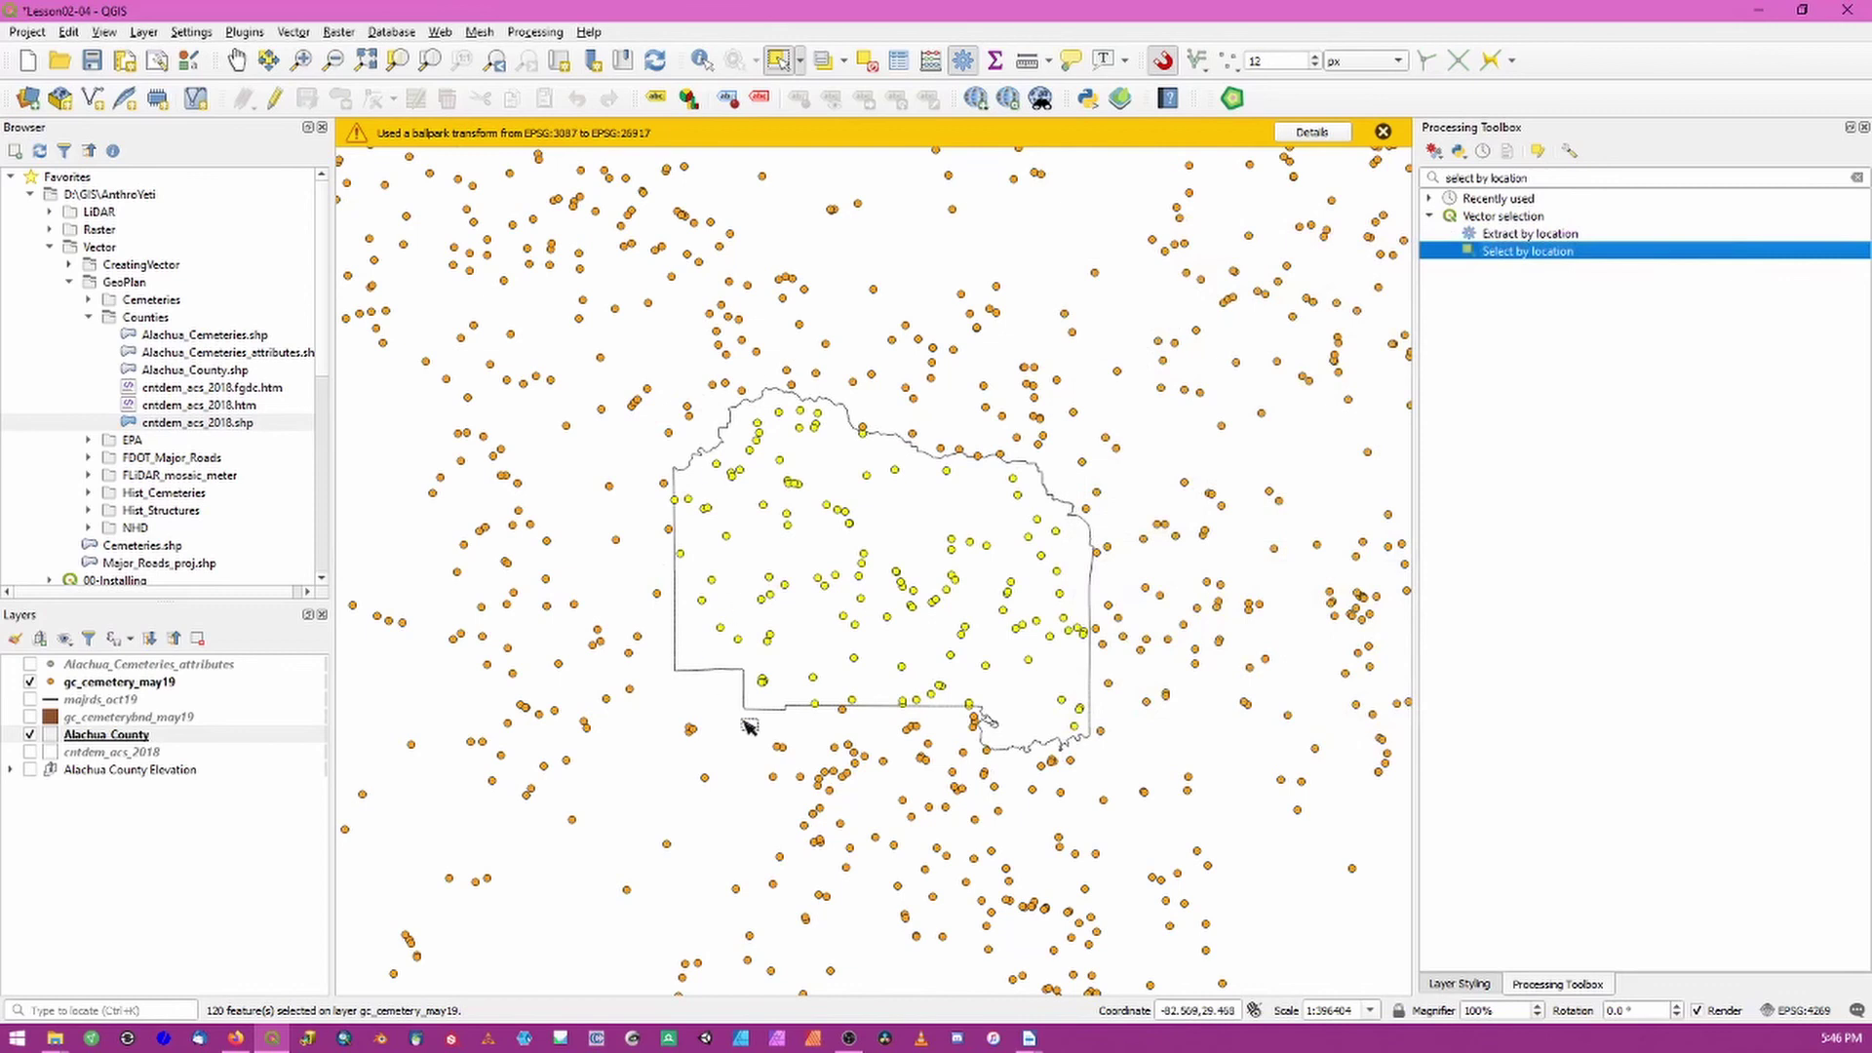
Step: Clear the selection, extract the gc_cemetery_may19 features intersecting Alachua_County to a temporary layer, and hide gc_cemetery_may19
right_click(139, 685)
mouse_move(292, 624)
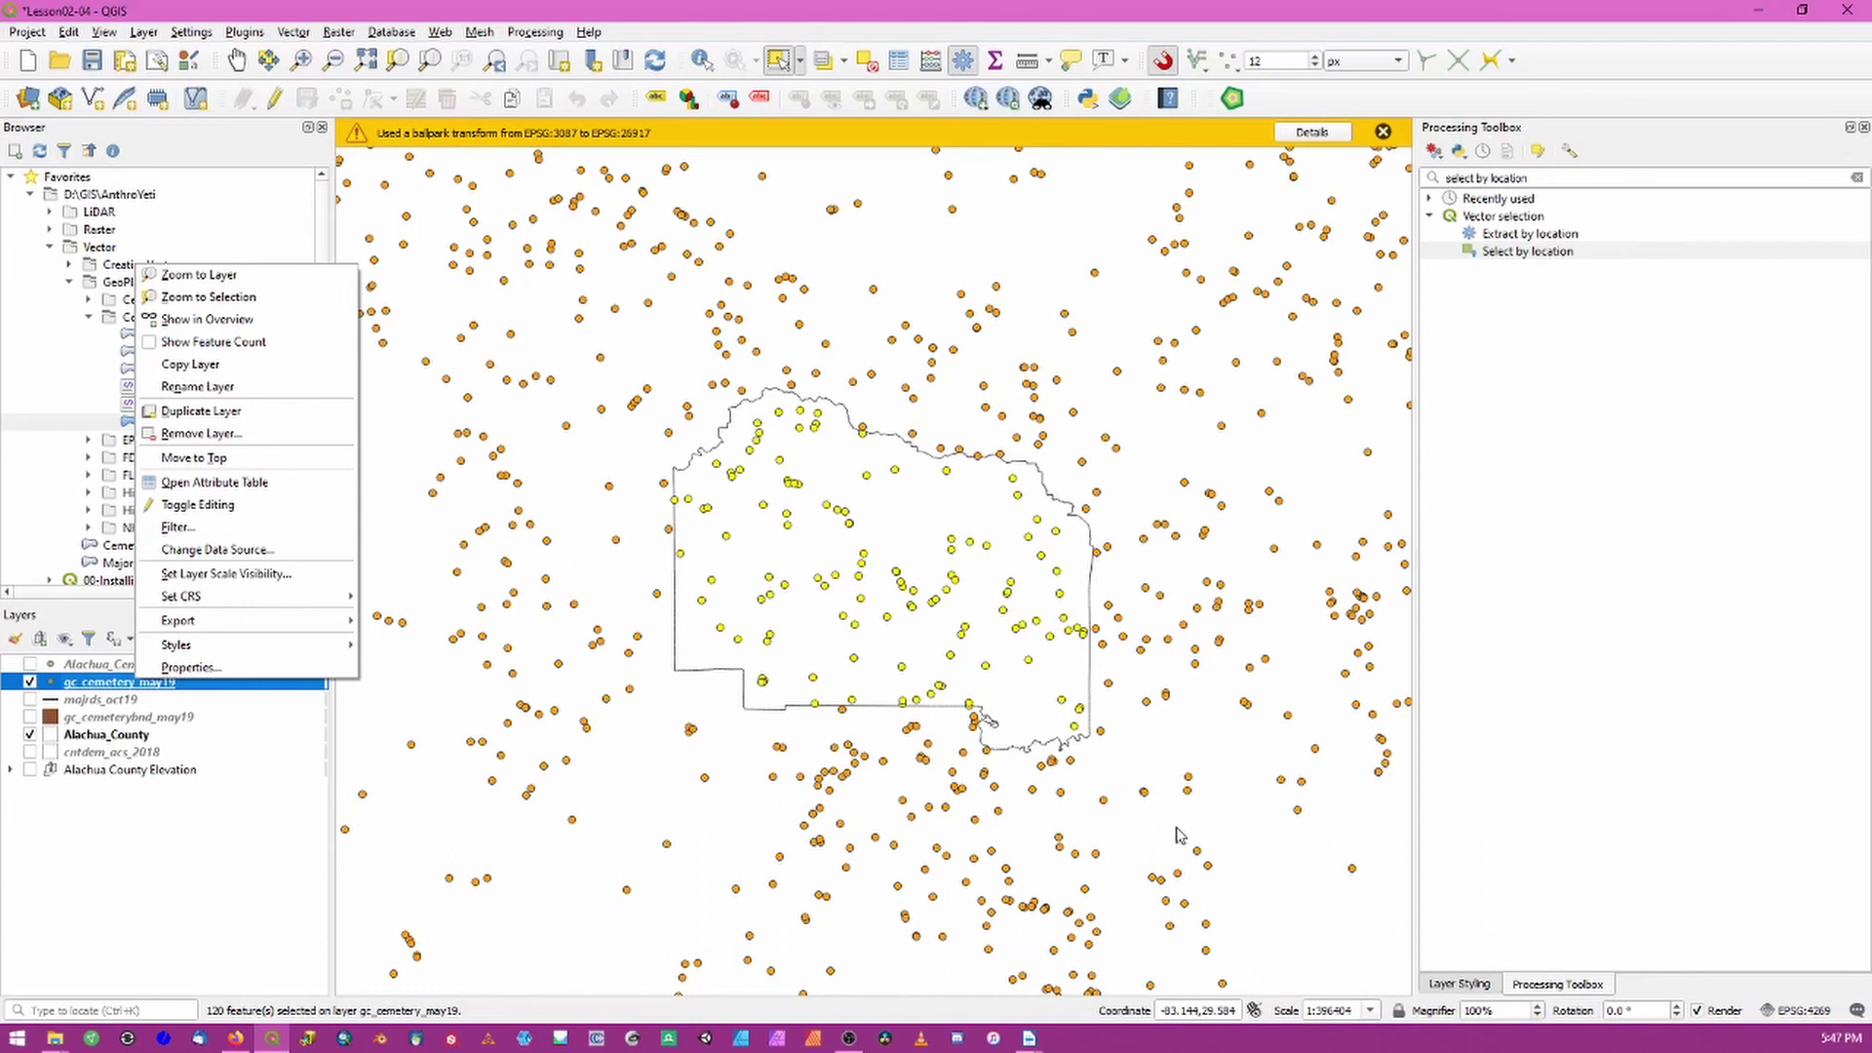
double_click(1529, 234)
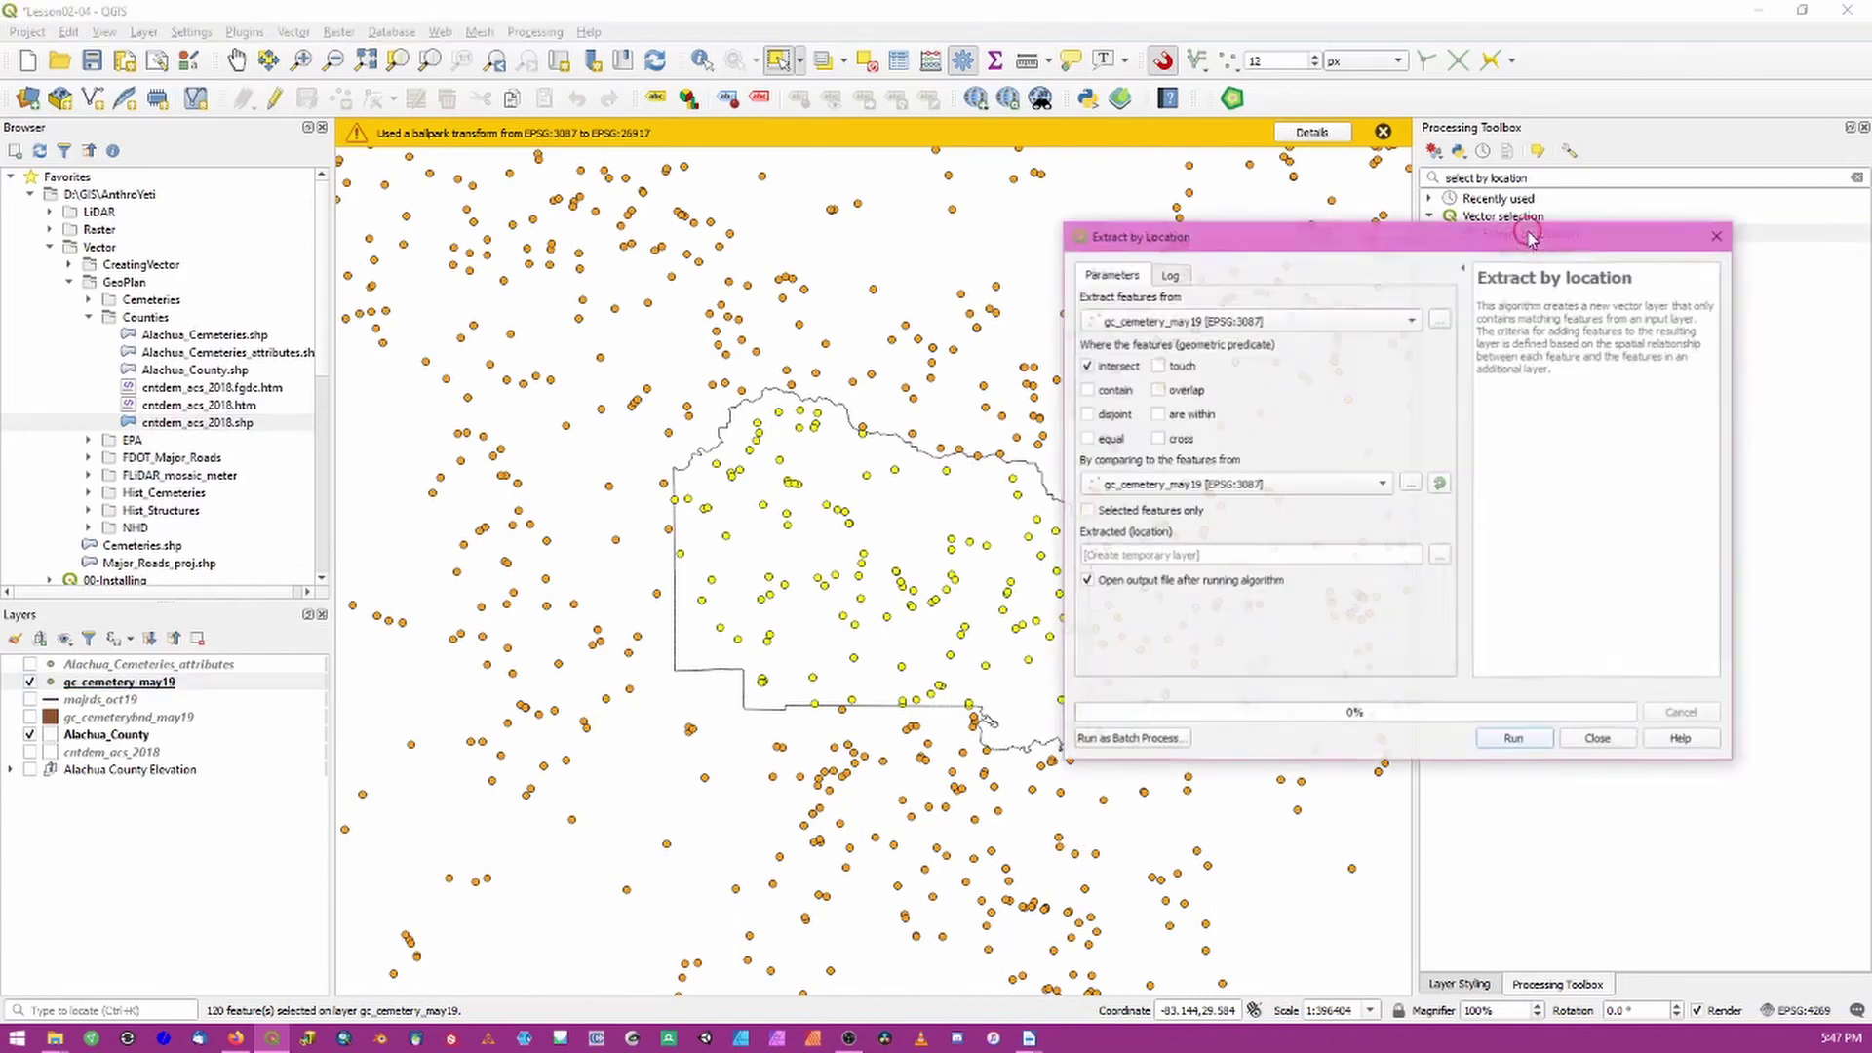
left_click(867, 64)
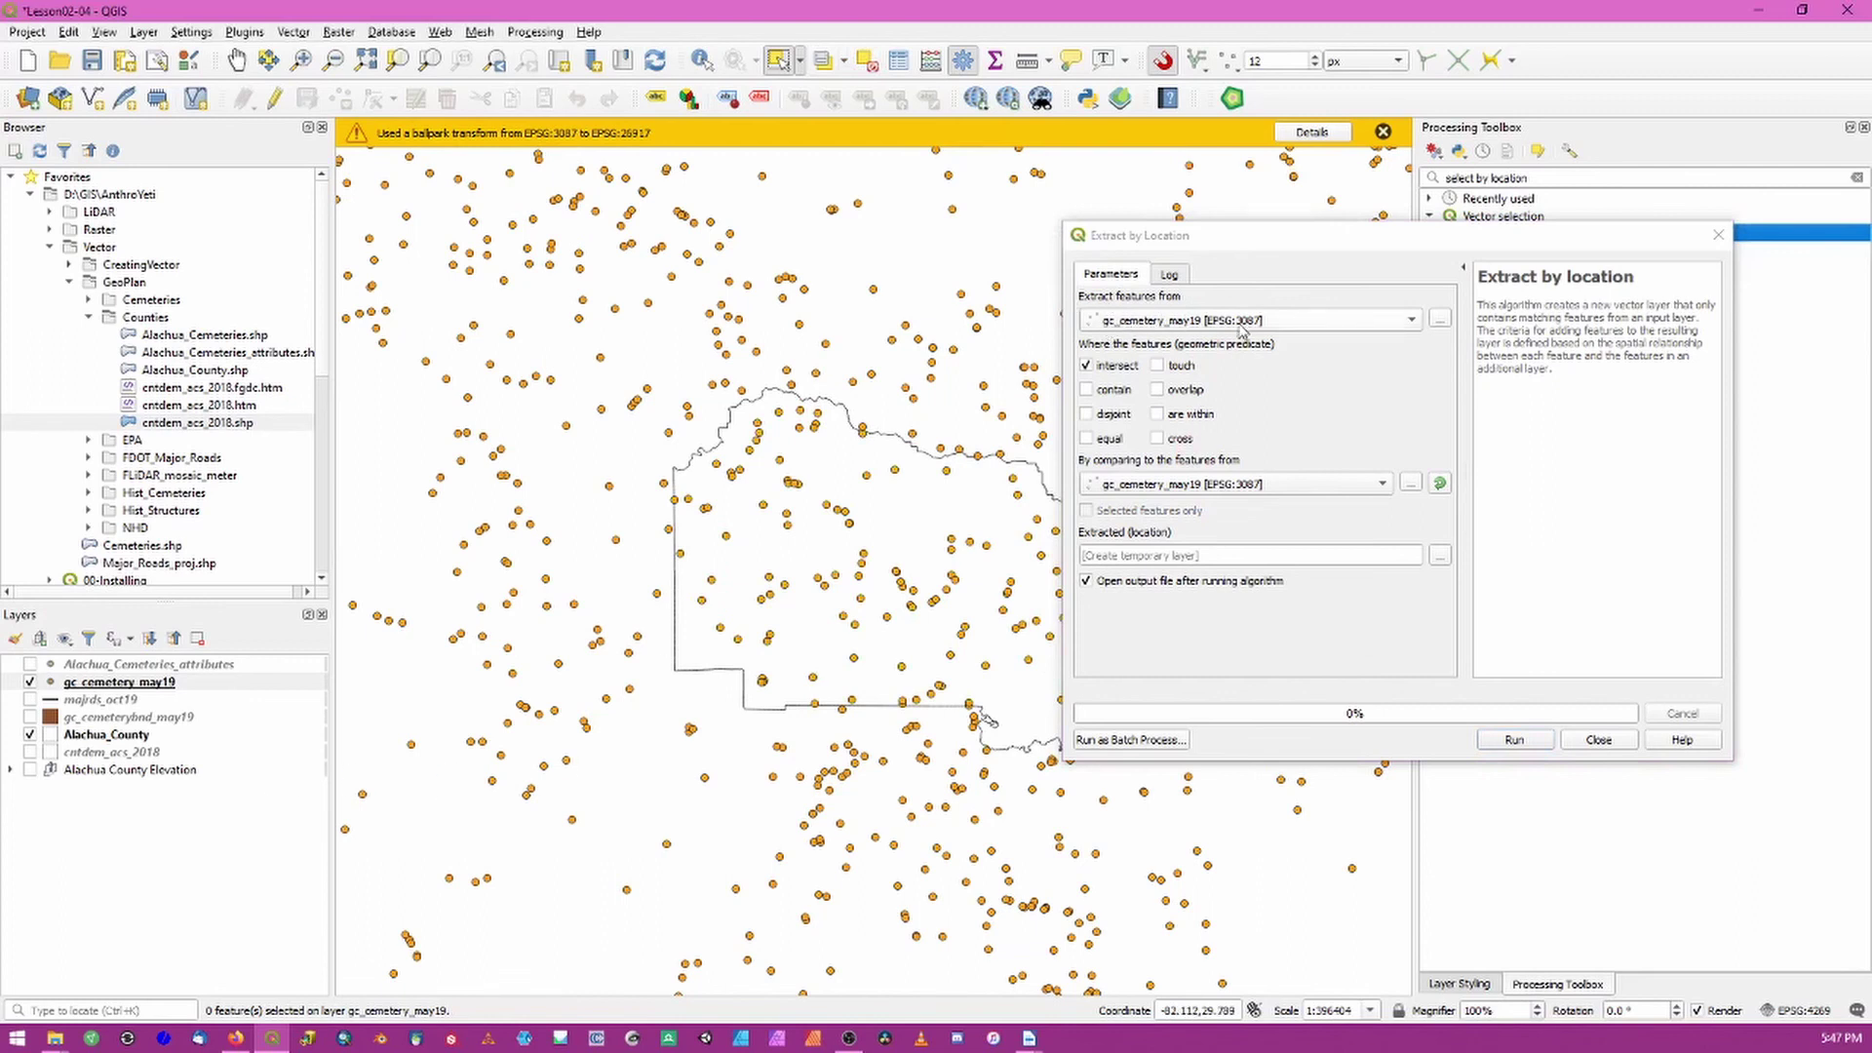
left_click(1377, 484)
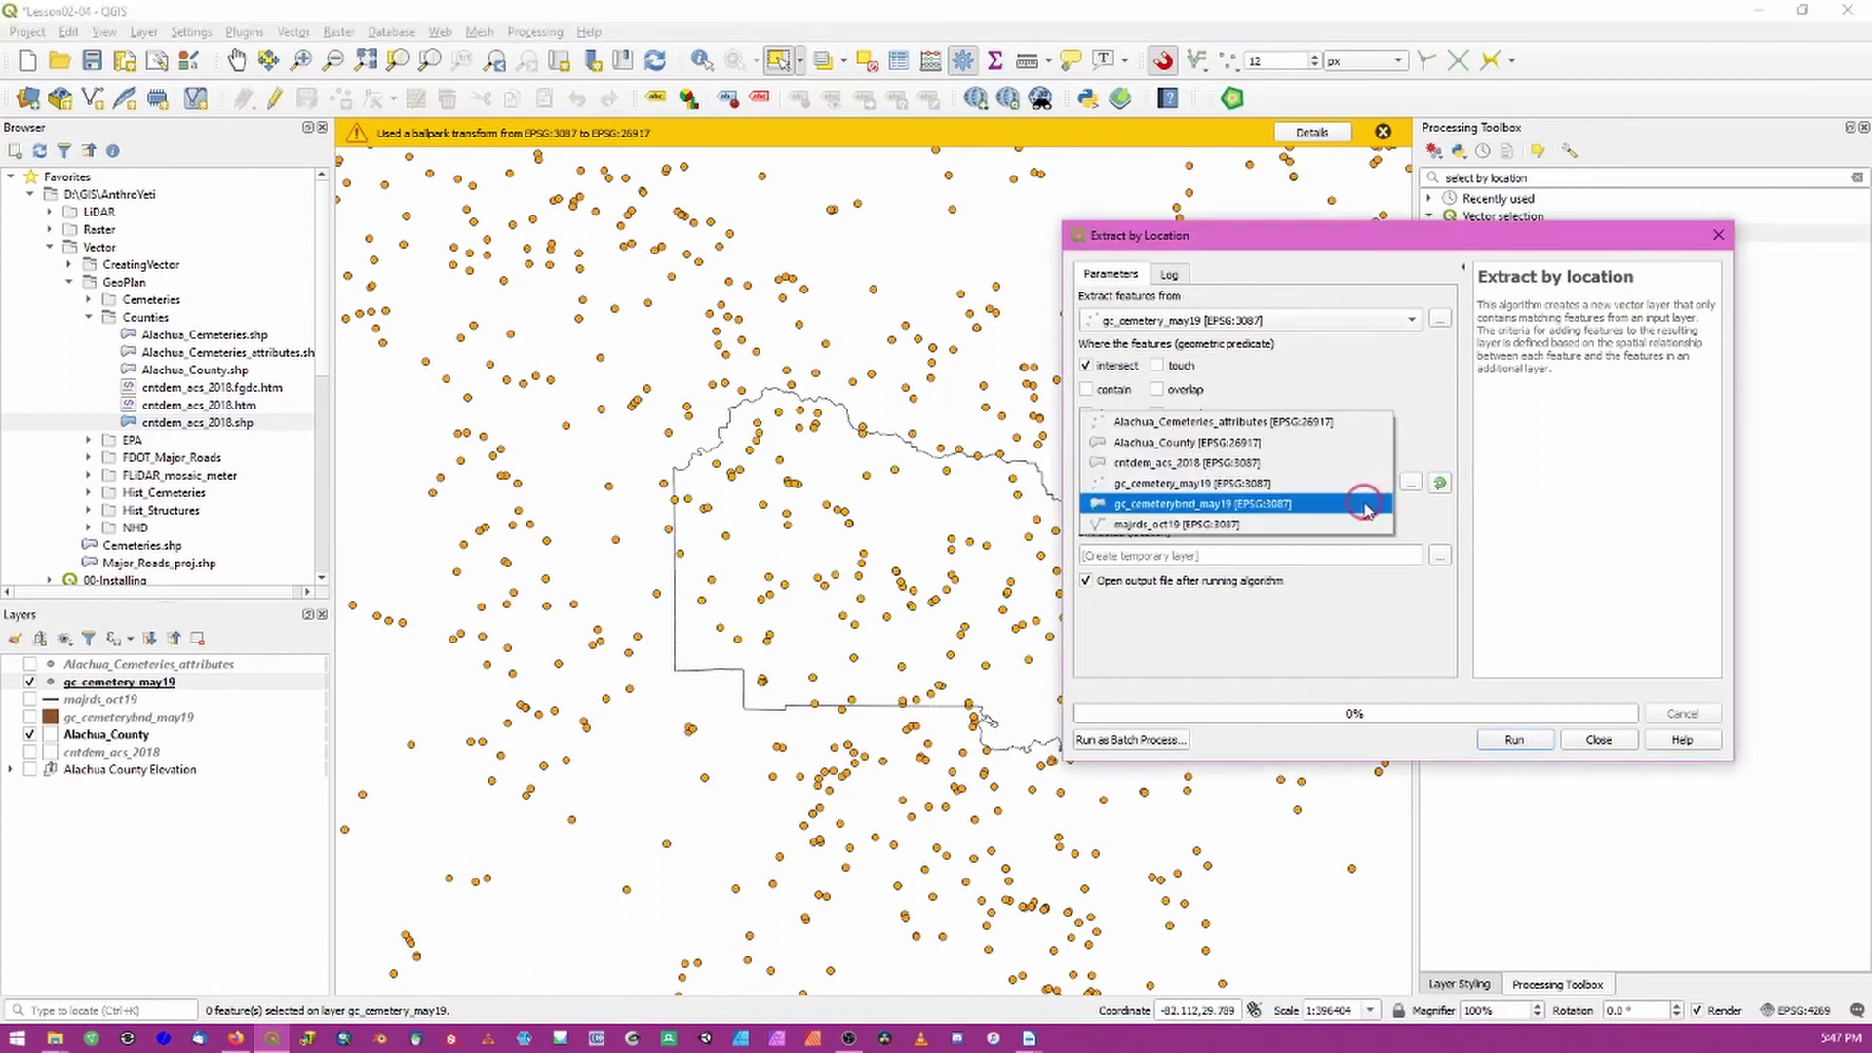
left_click(1268, 442)
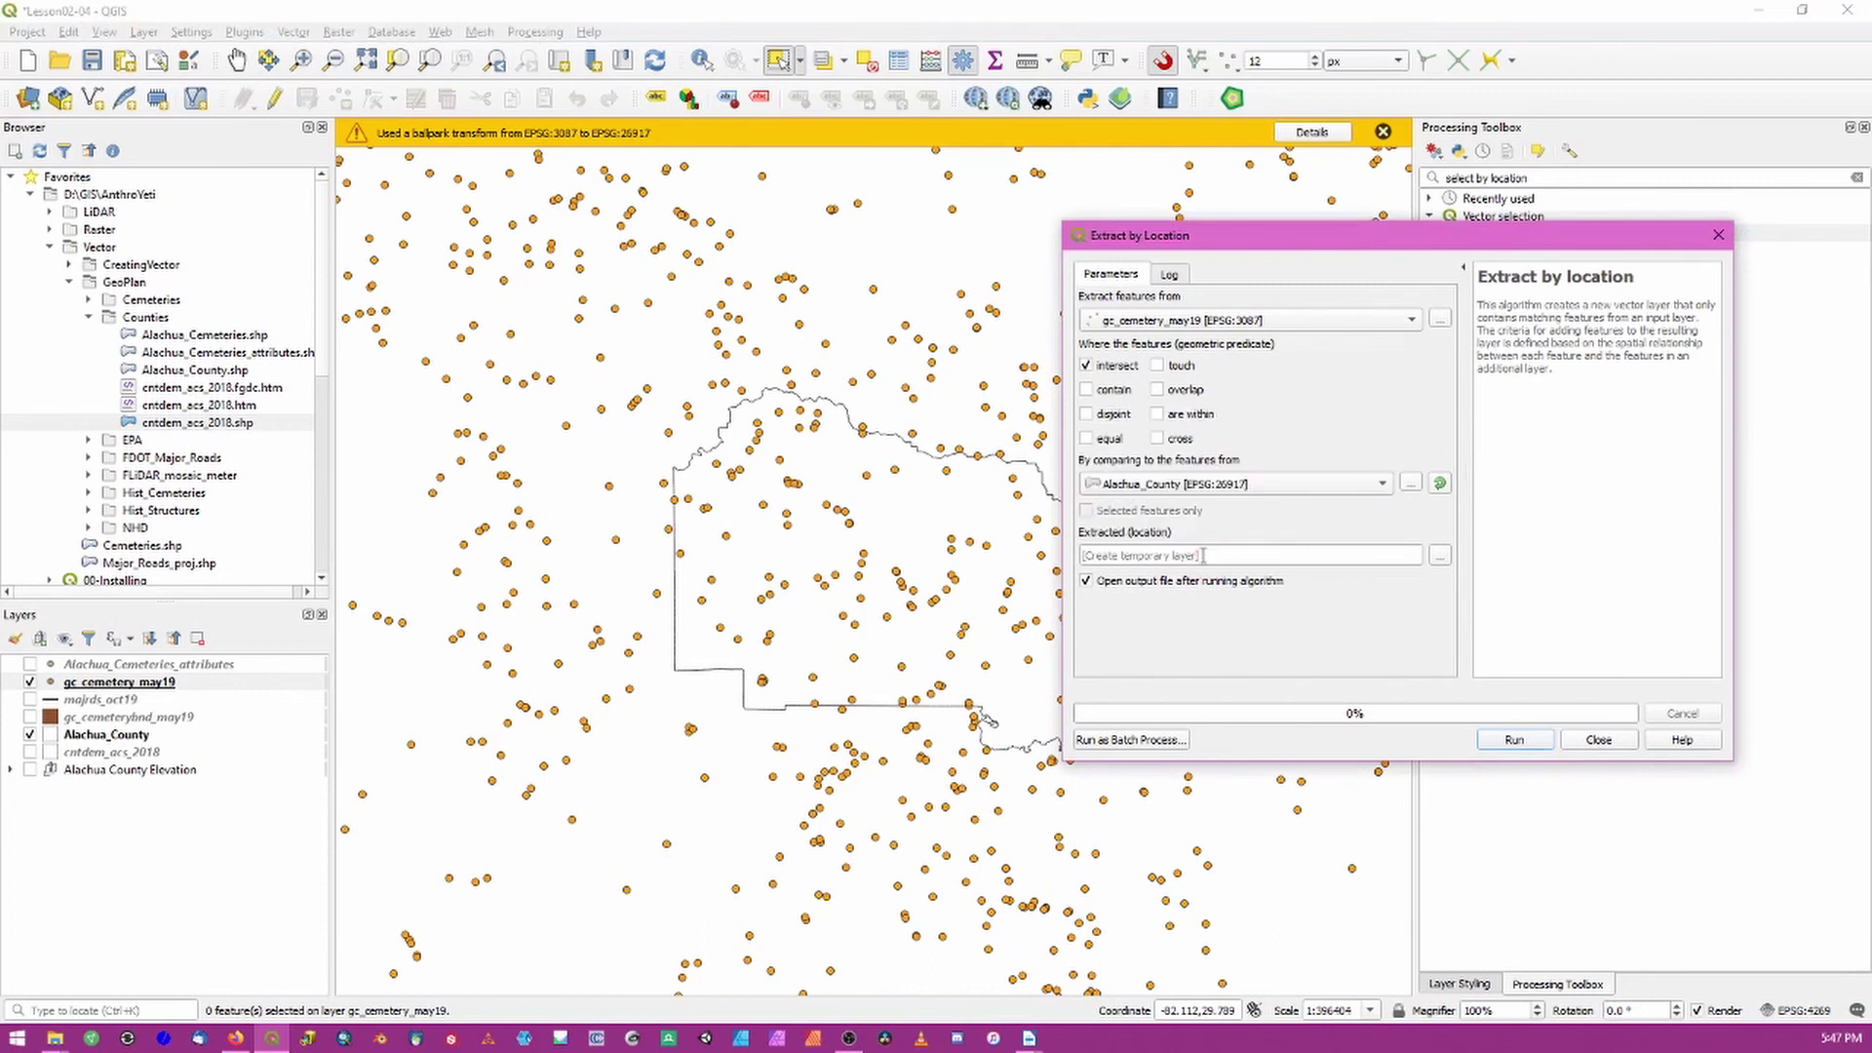
left_click(1513, 740)
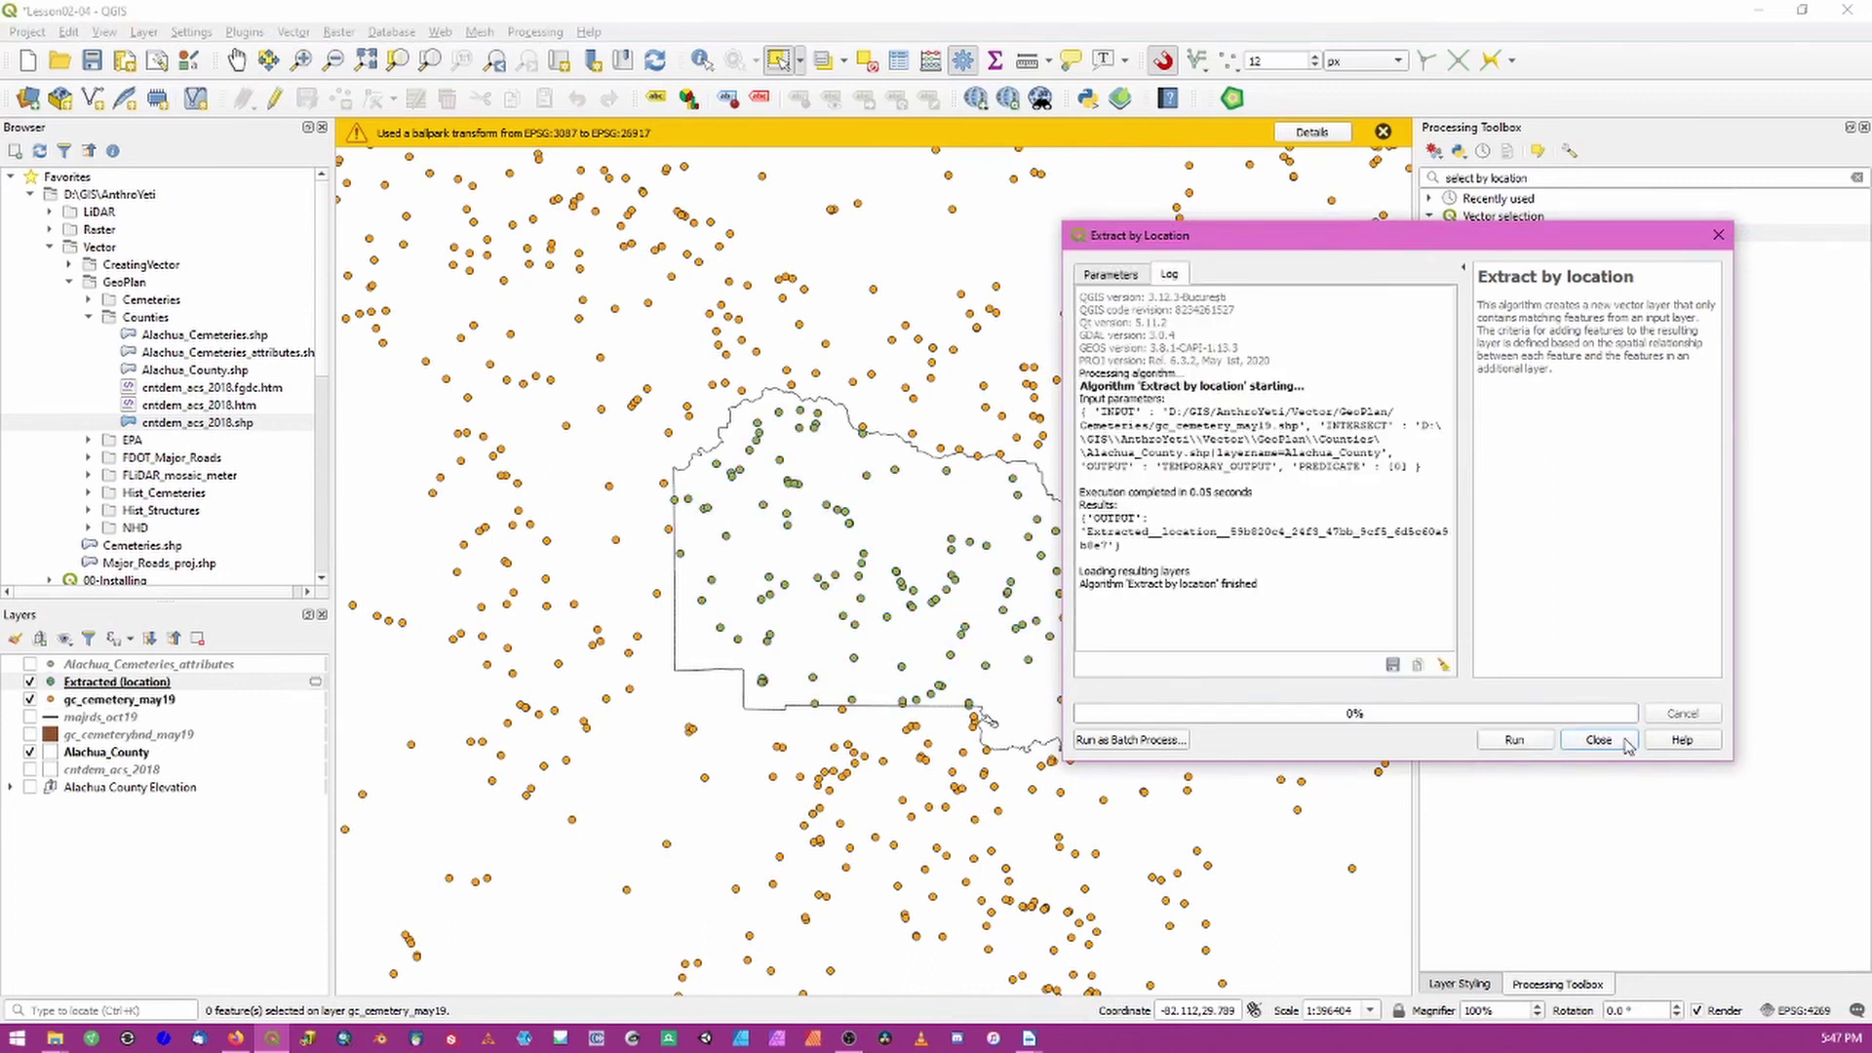
left_click(31, 700)
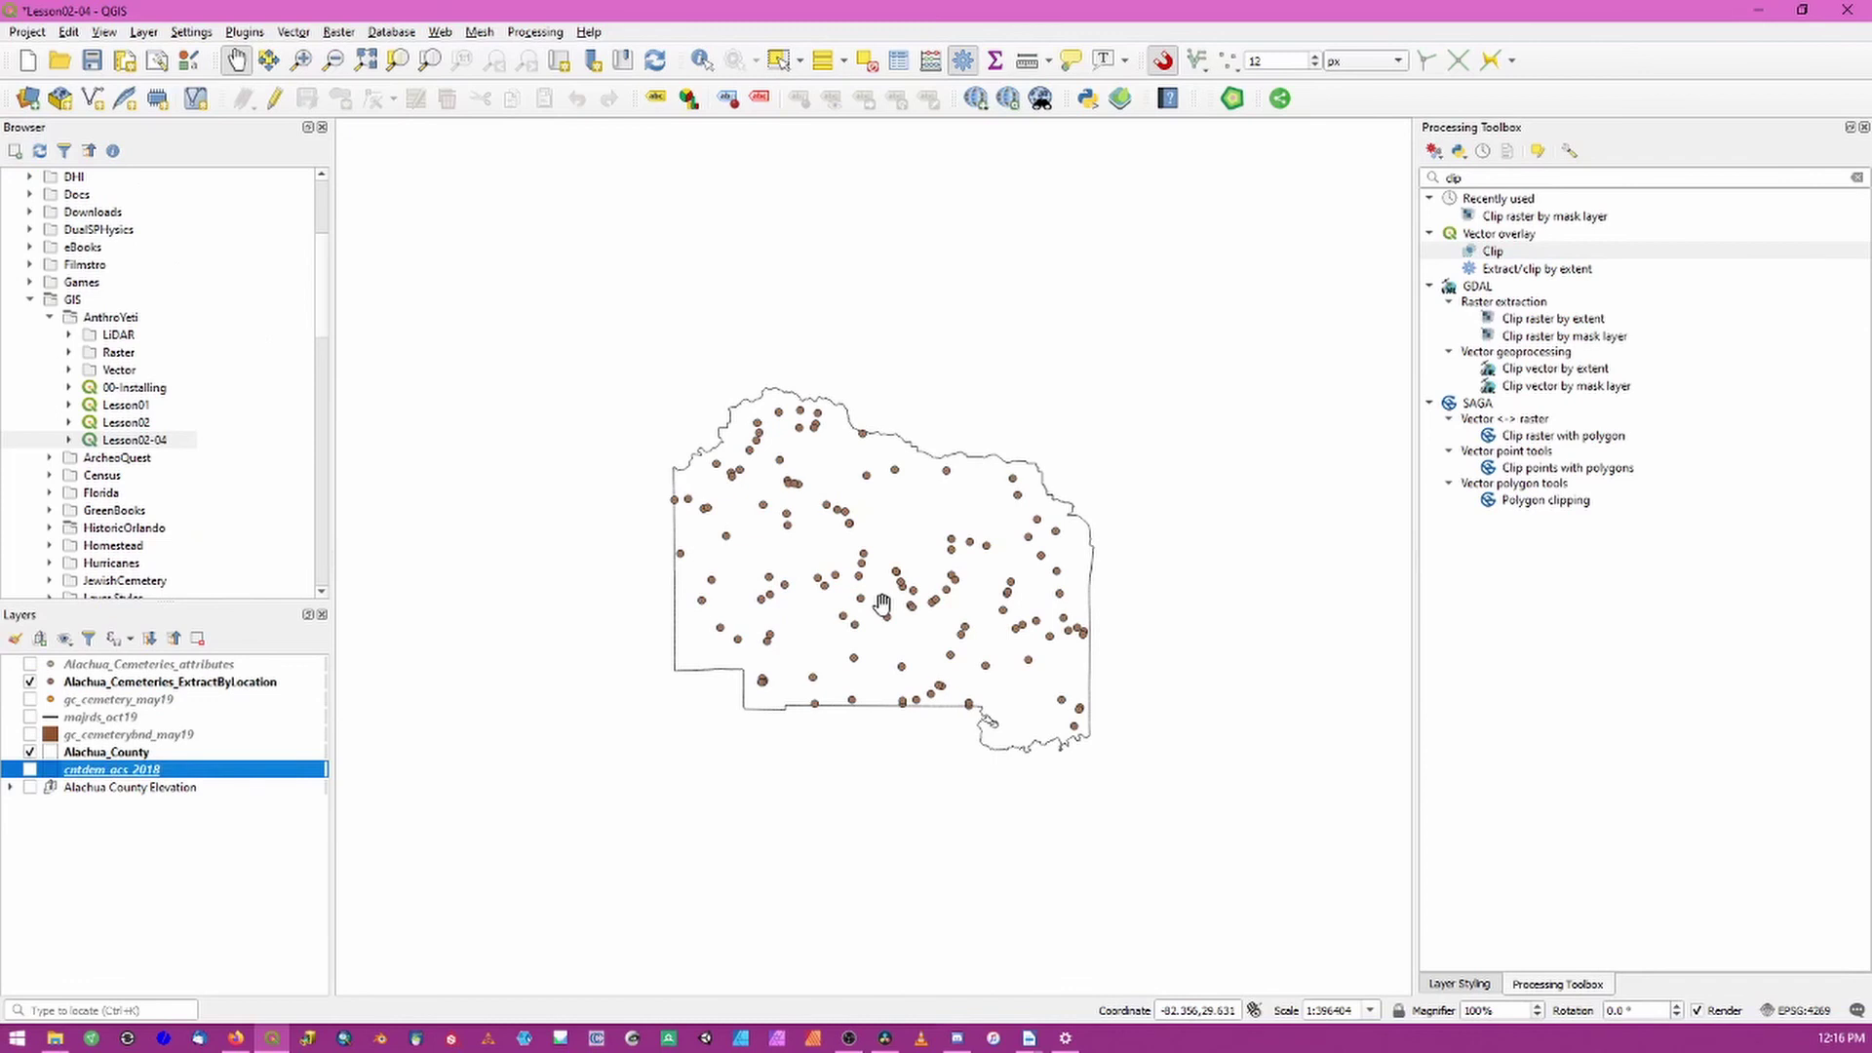
Step: Show majrds_oct19 and thicken the Alachua_County outline, trying a stroke width of 0.5 before setting it to 1 millimeter
left_click(30, 717)
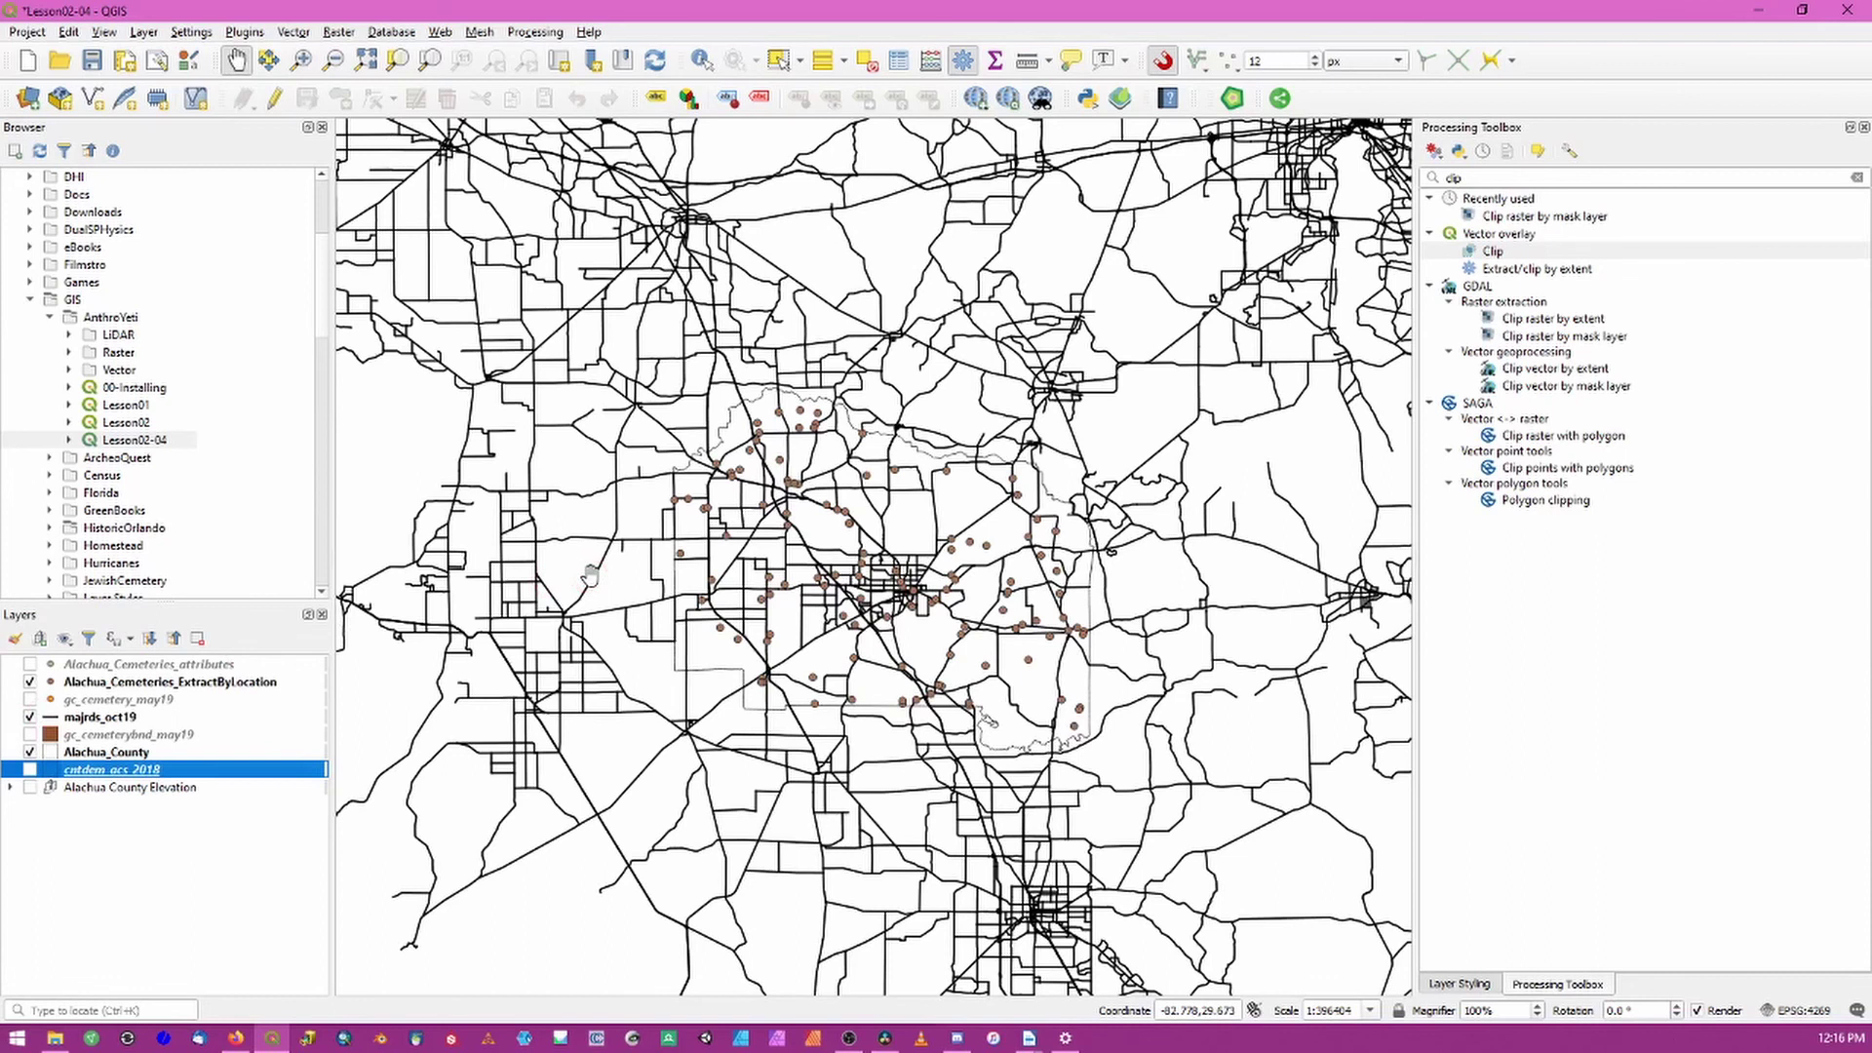
left_click(109, 753)
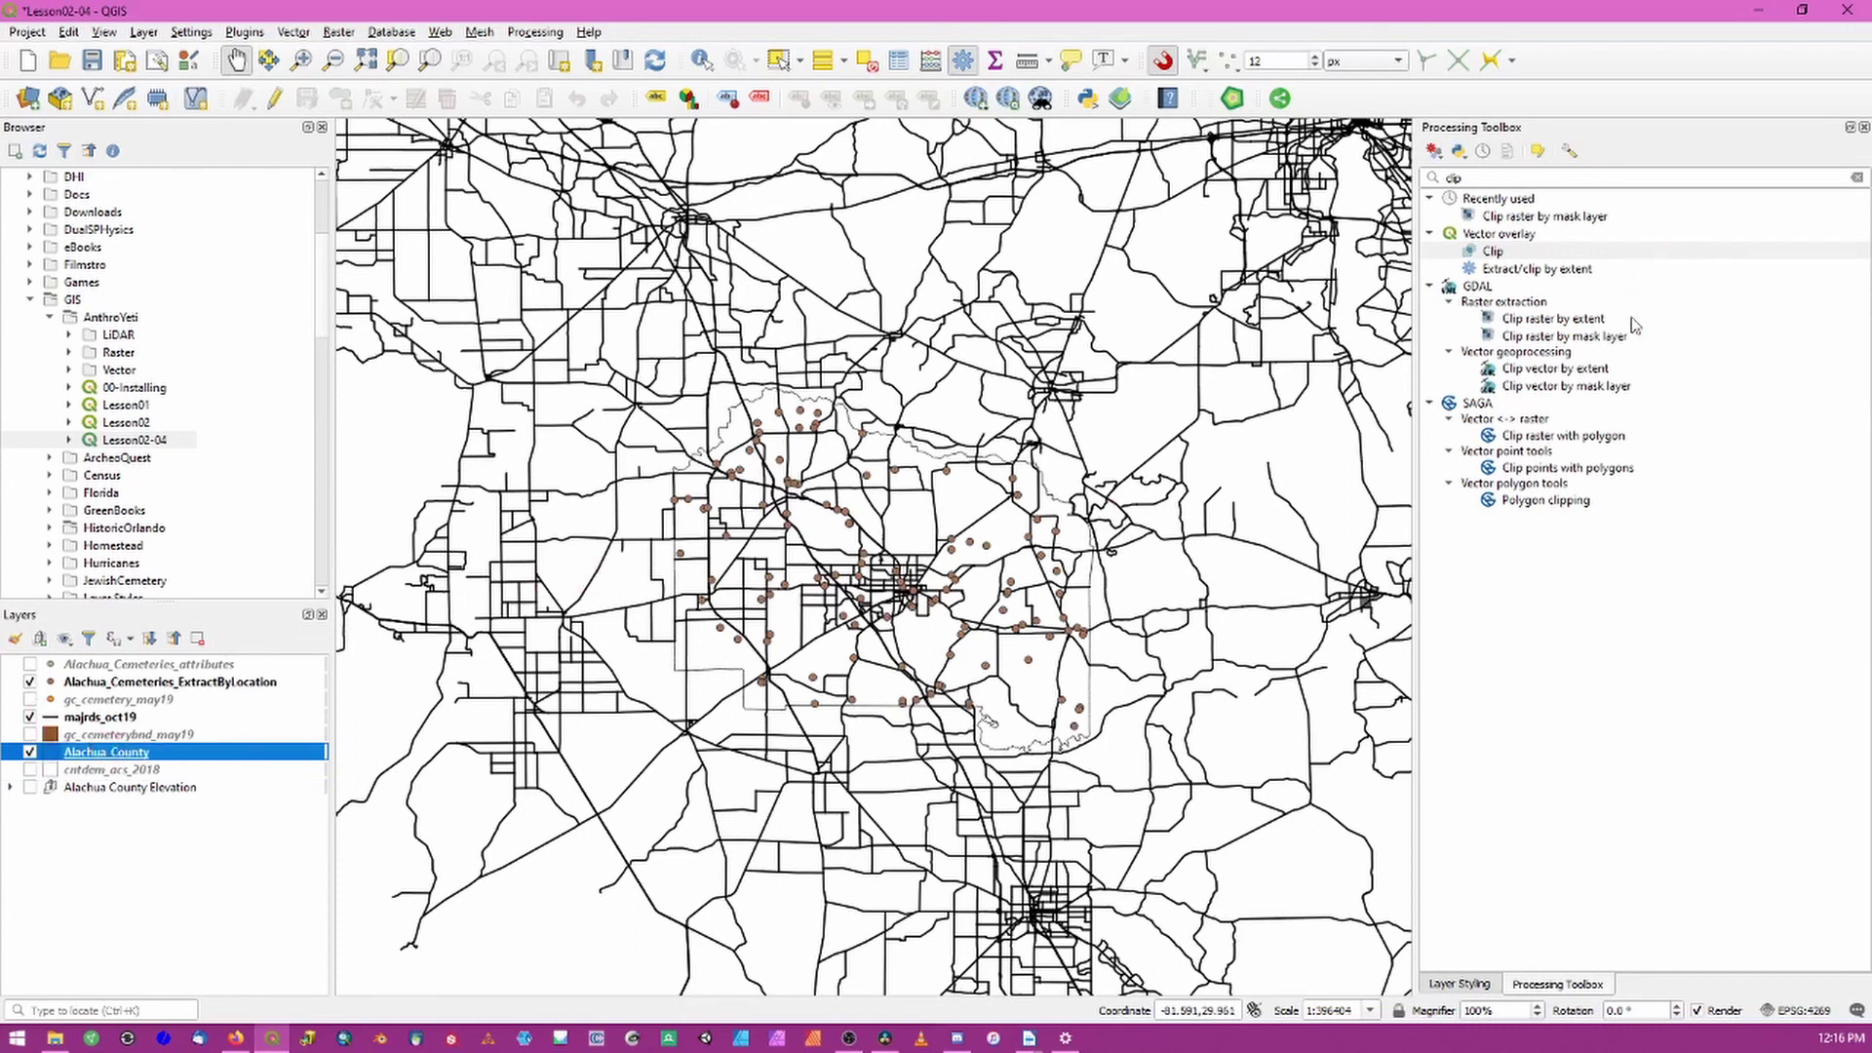
left_click(1460, 982)
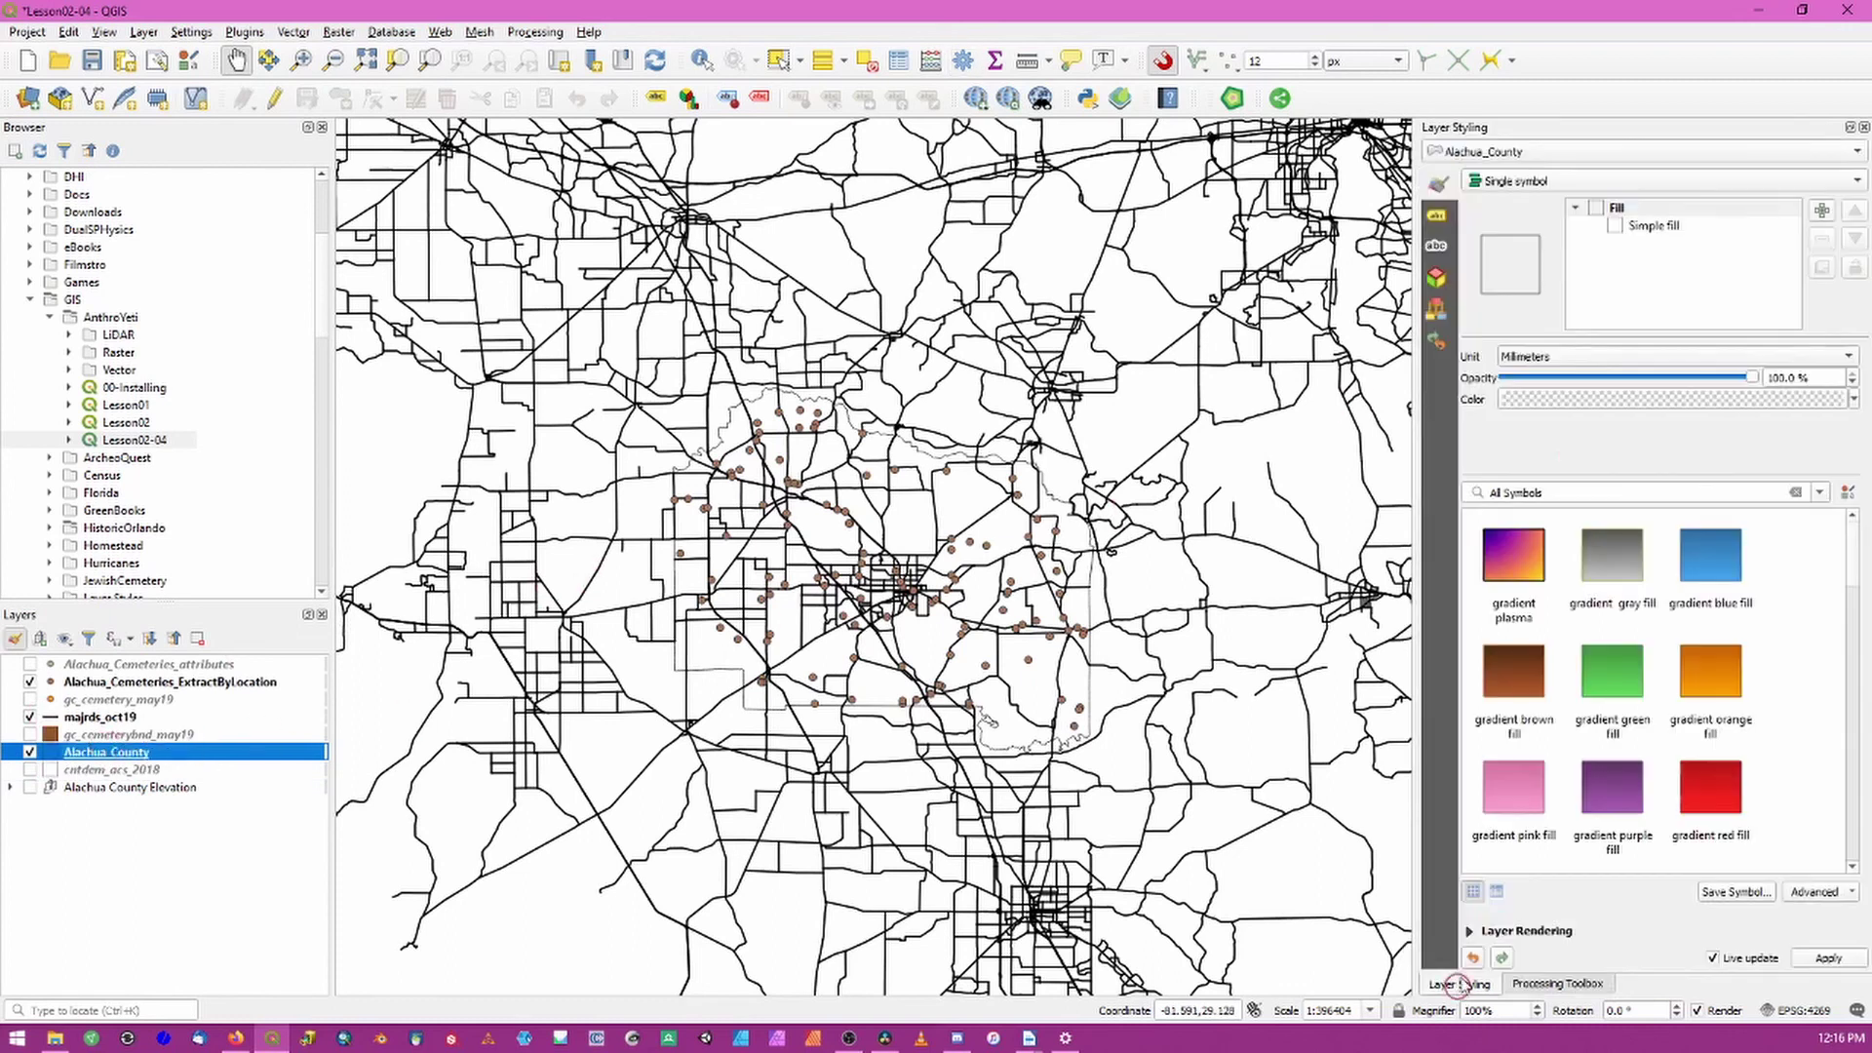
left_click(1652, 226)
left_click_drag(1648, 485, 1519, 475)
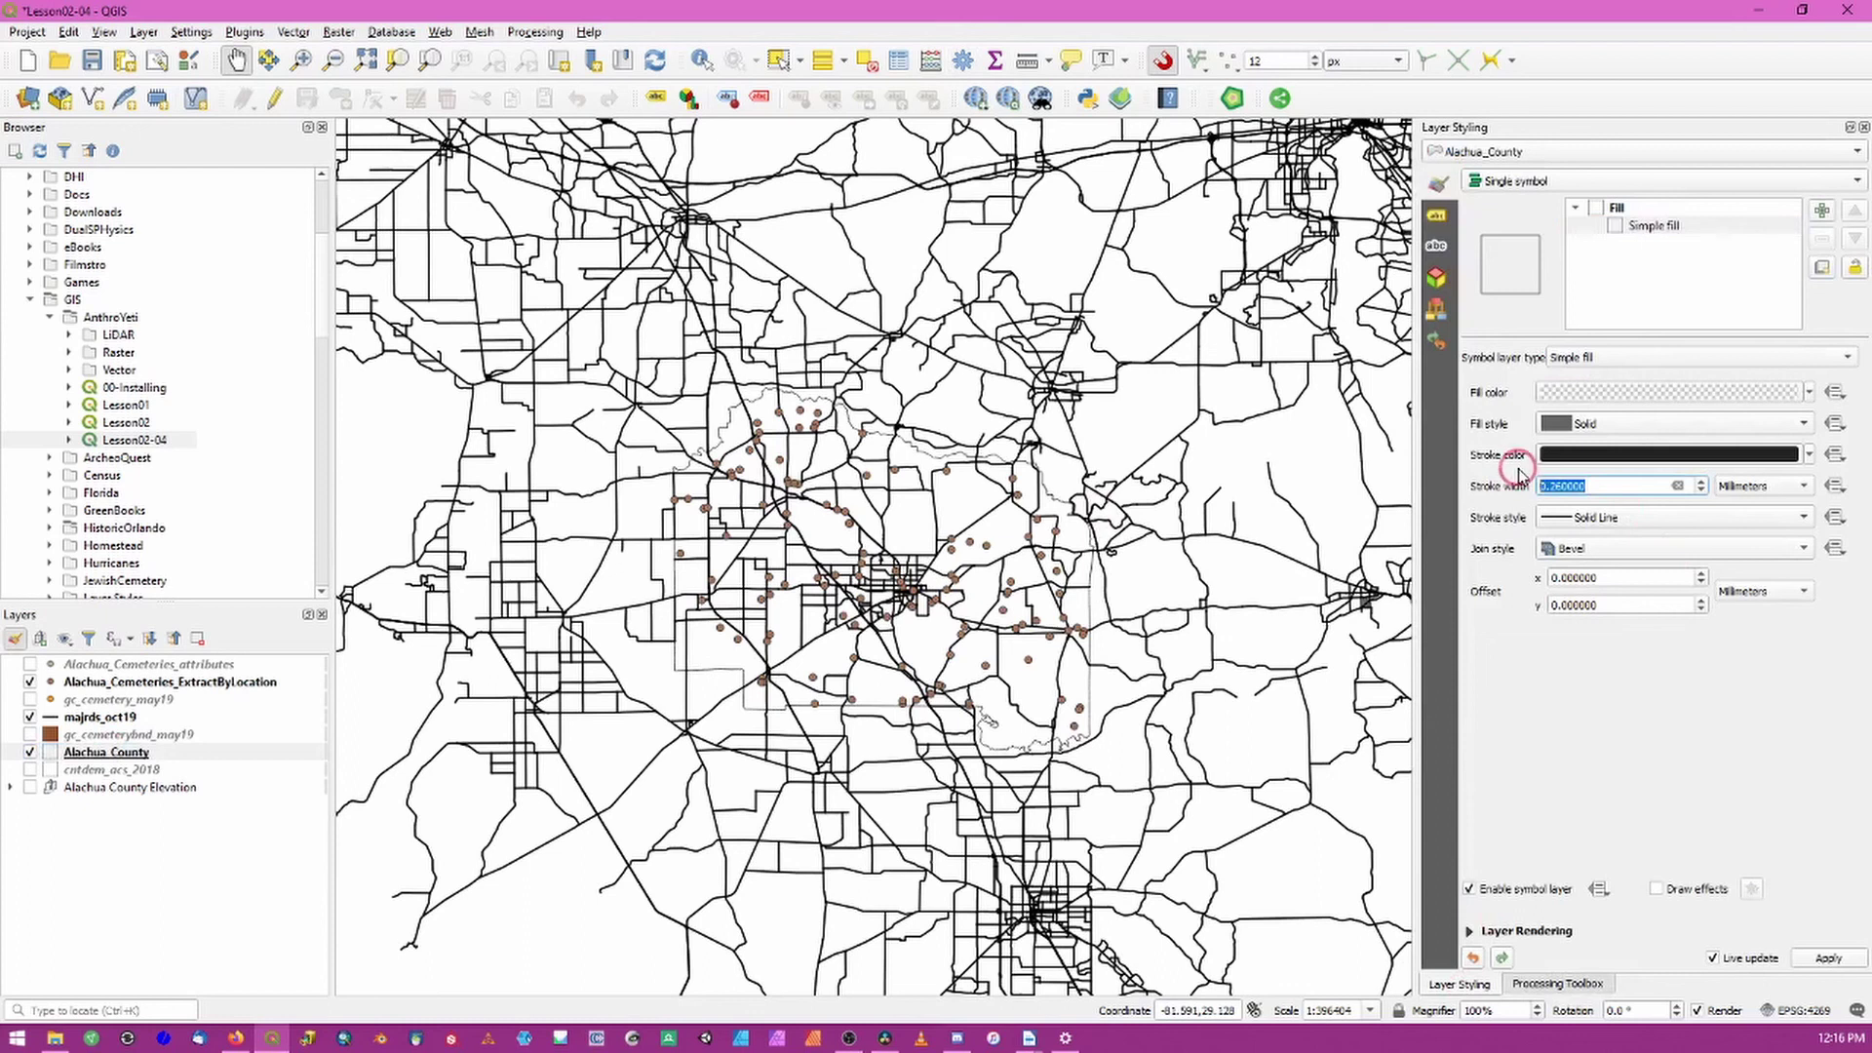
type("0.5")
key("Return")
type("1")
key("Return")
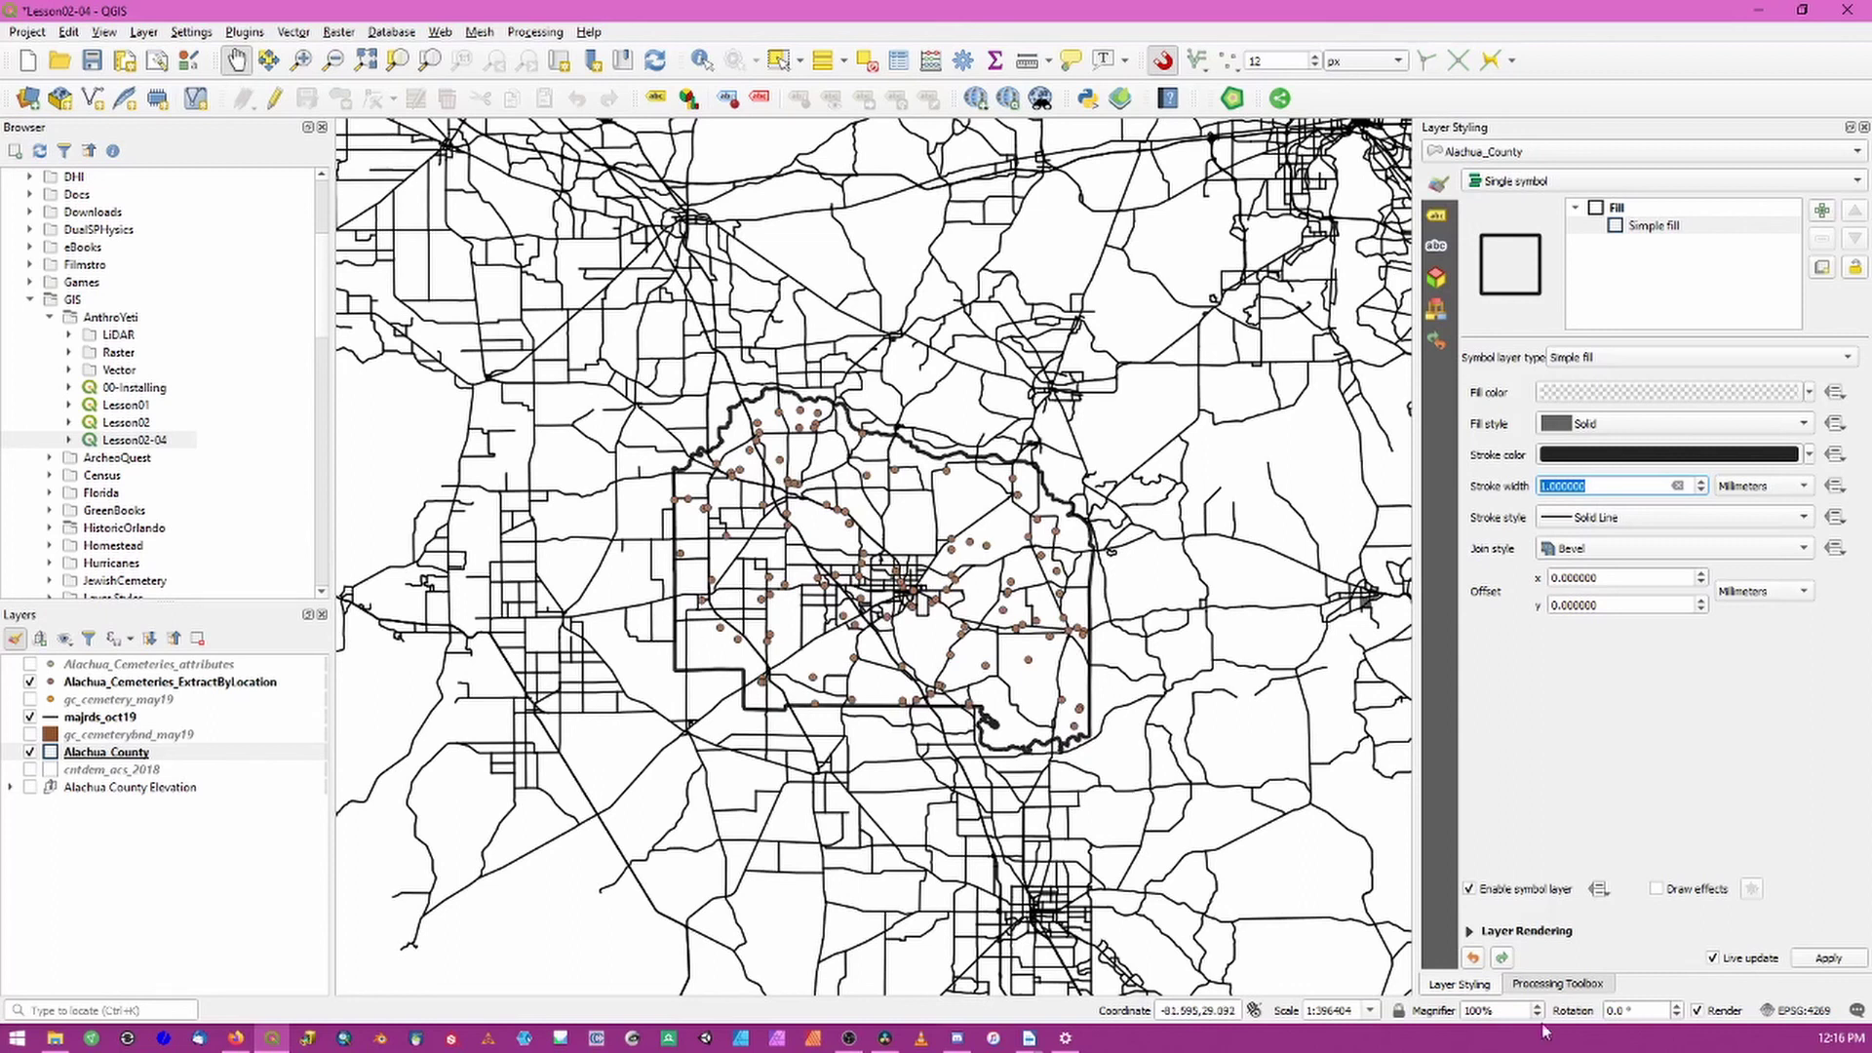
Step: Clip majrds_oct19 to the Alachua_County overlay as a temporary layer, and hide the original majrds_oct19 layer
left_click(1604, 985)
left_click(1443, 181)
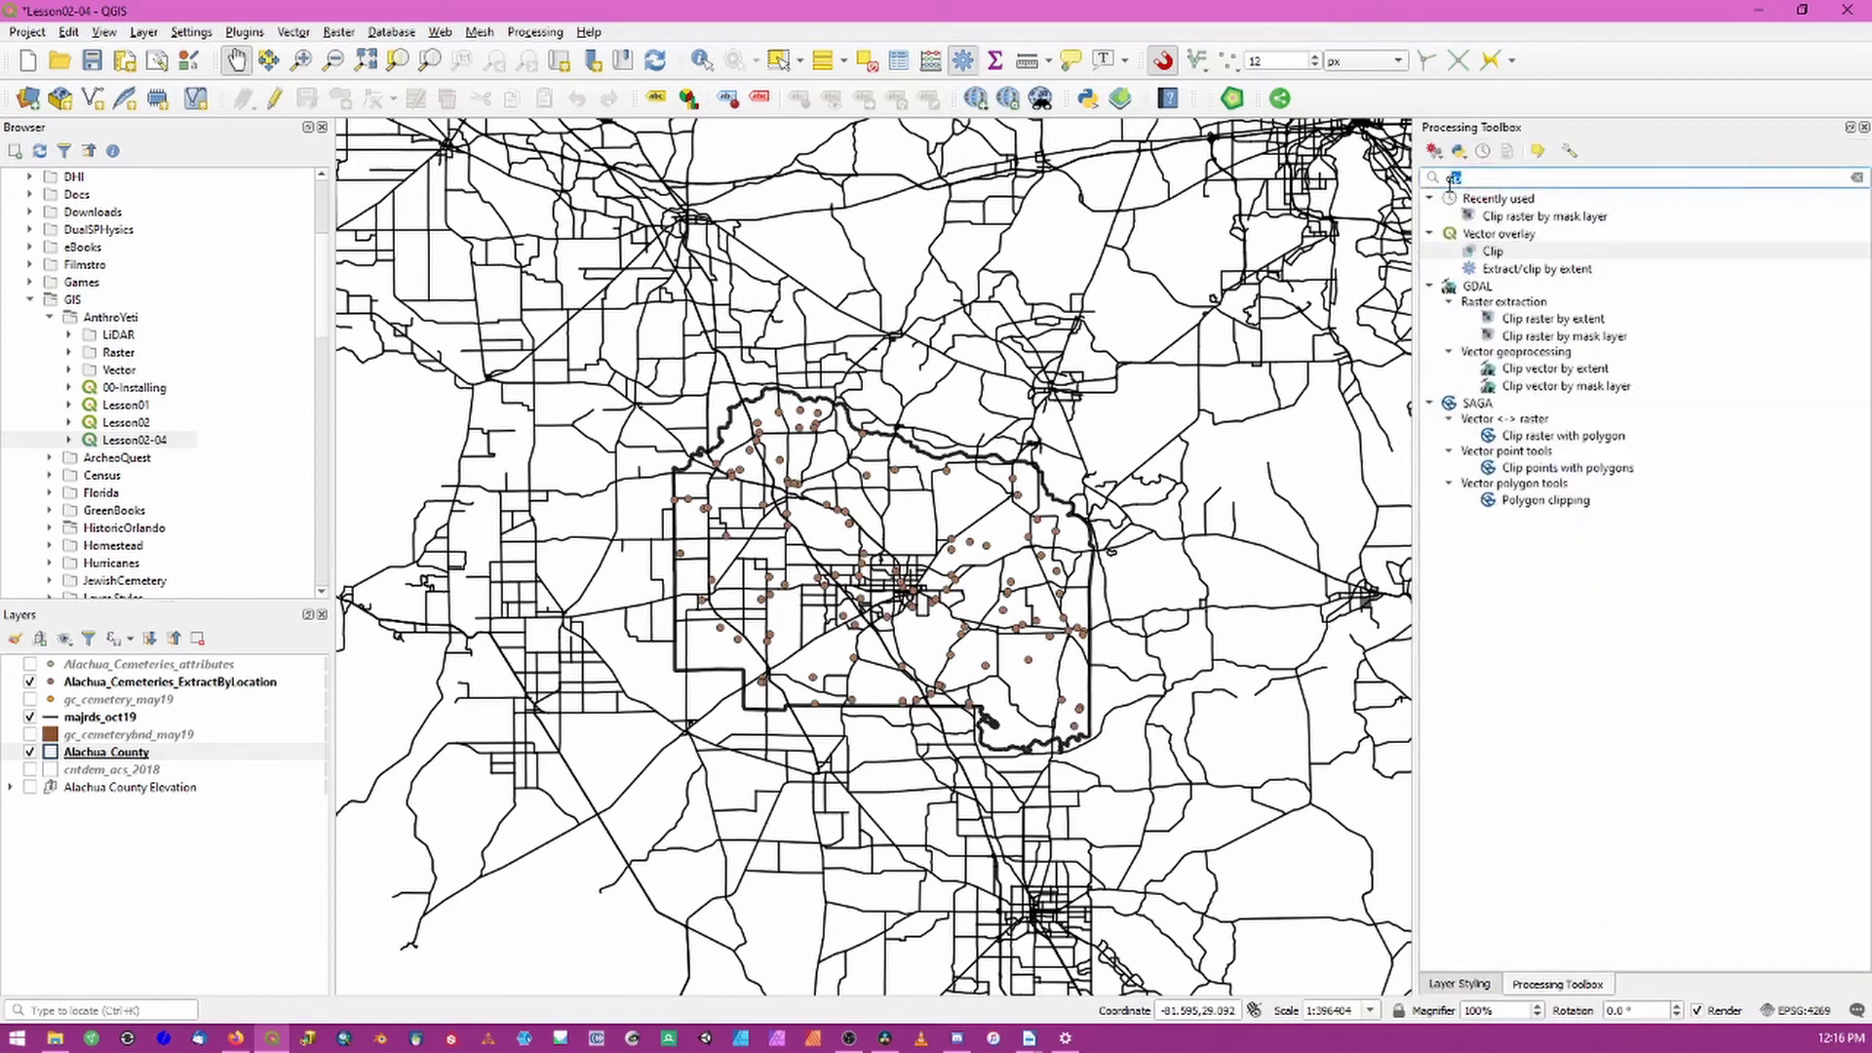
type("clip")
double_click(1506, 256)
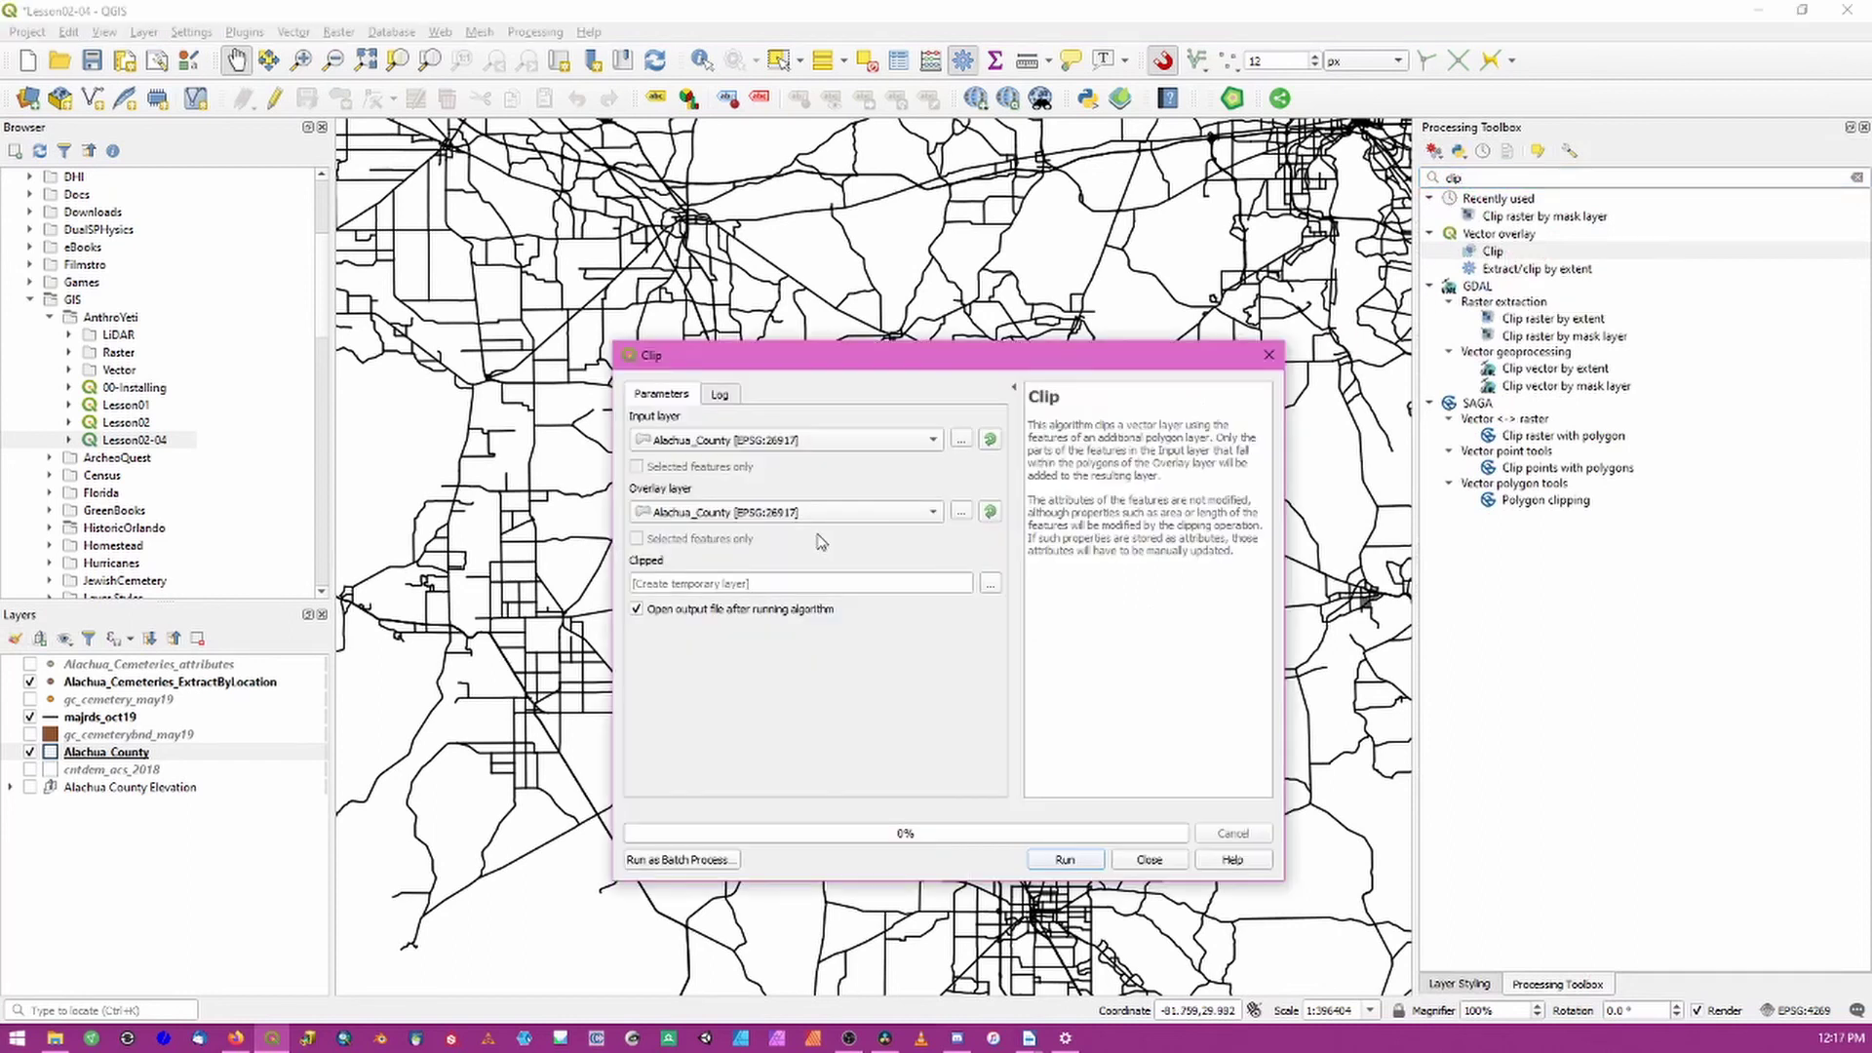
left_click(931, 440)
left_click(882, 521)
left_click(1085, 874)
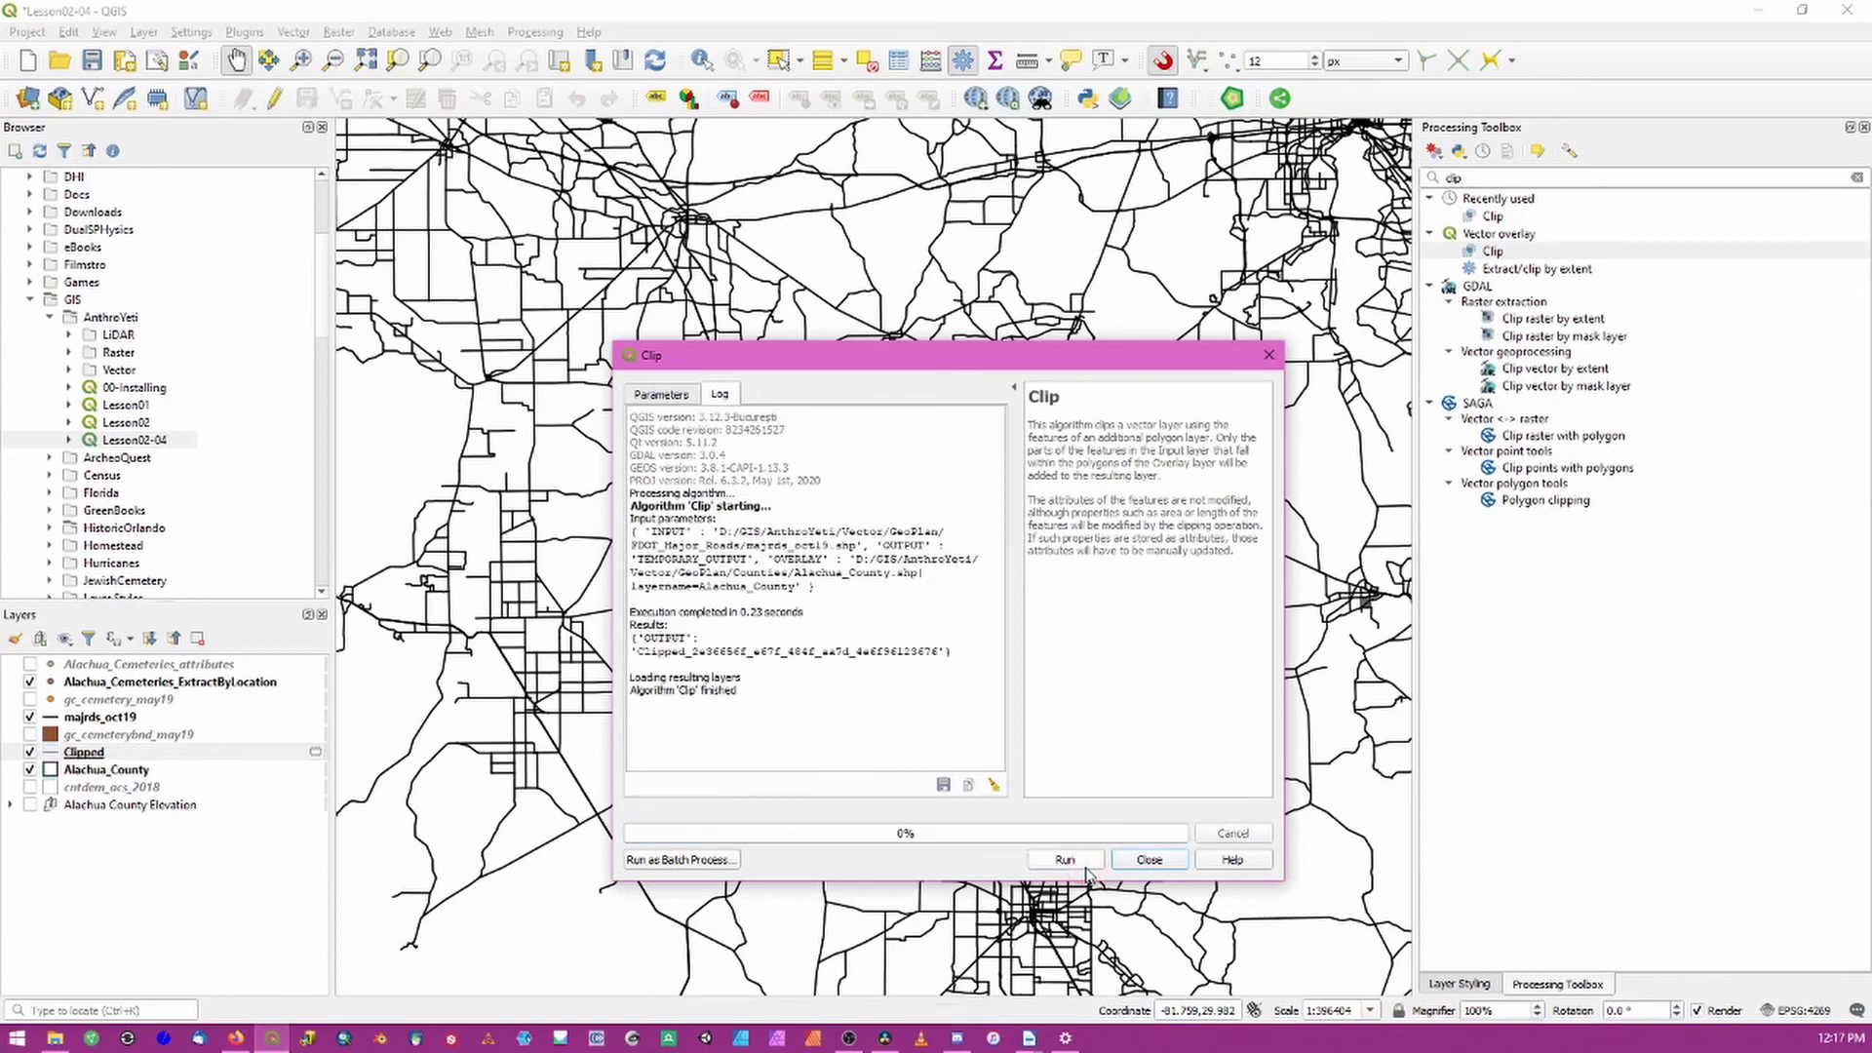
left_click(1149, 862)
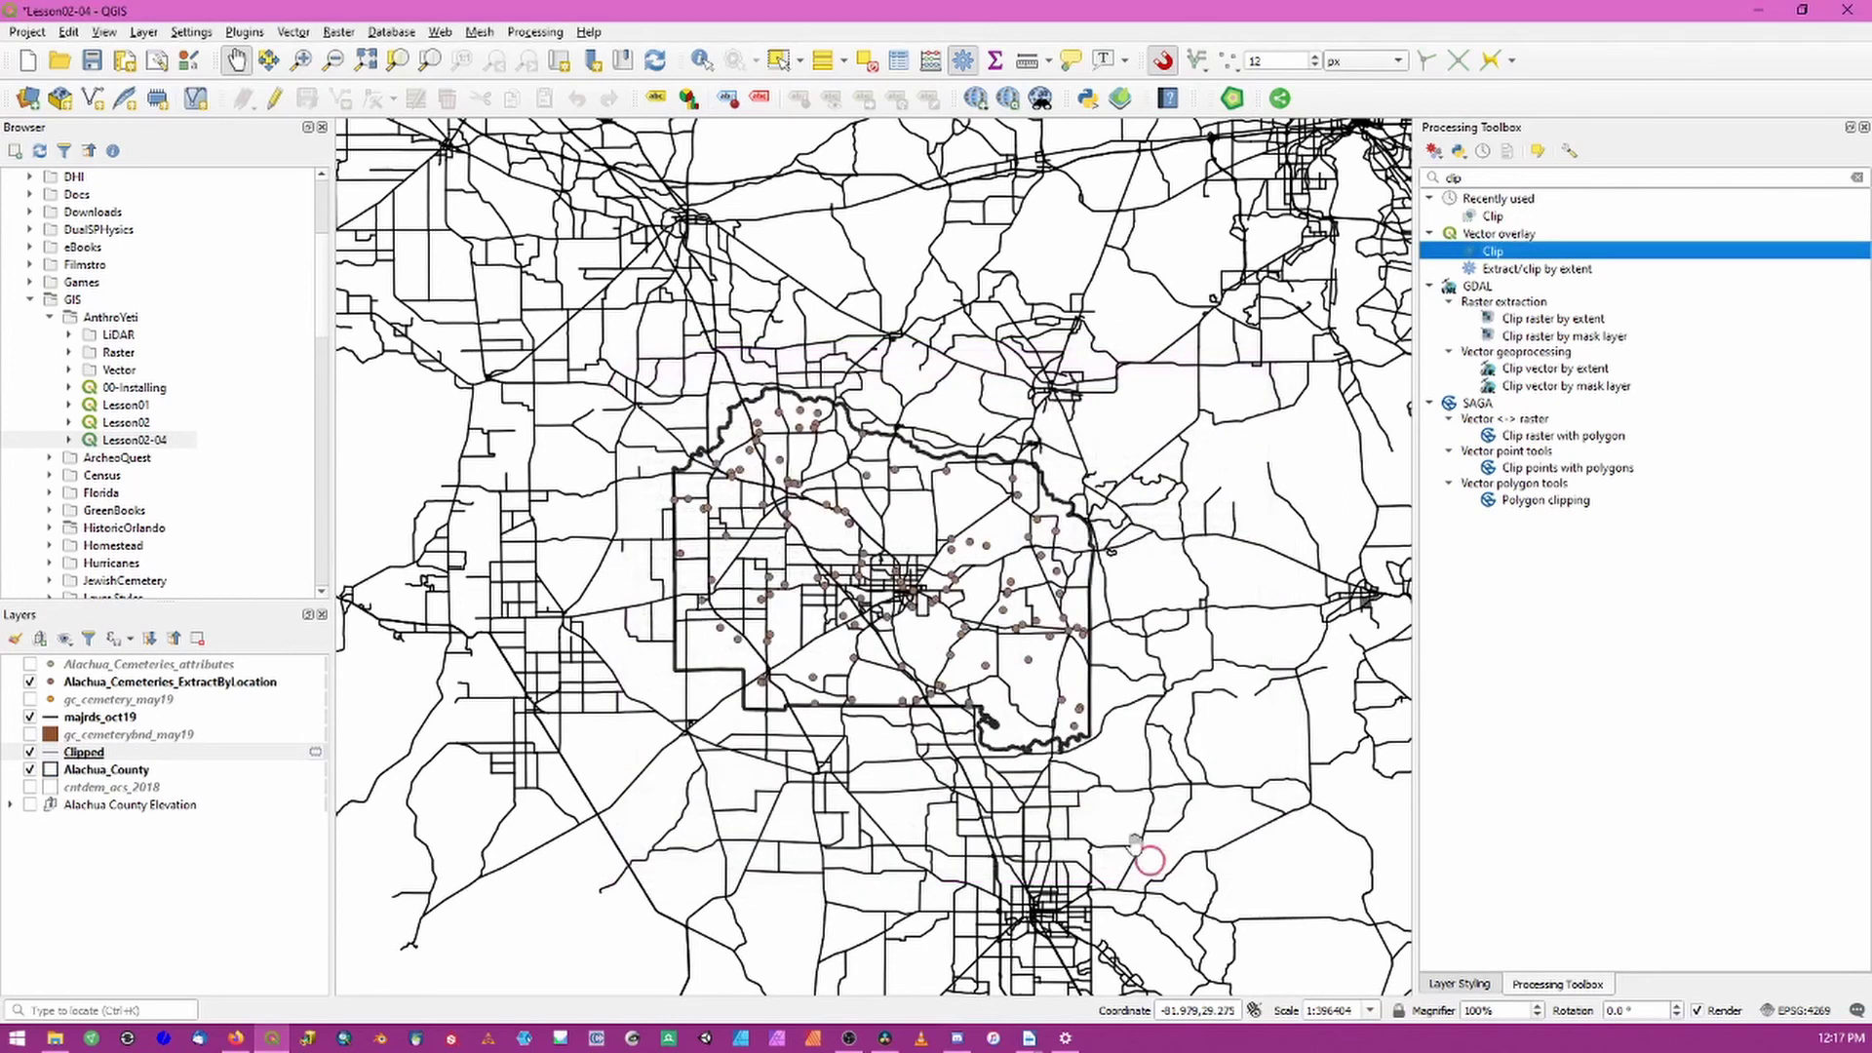
left_click(30, 717)
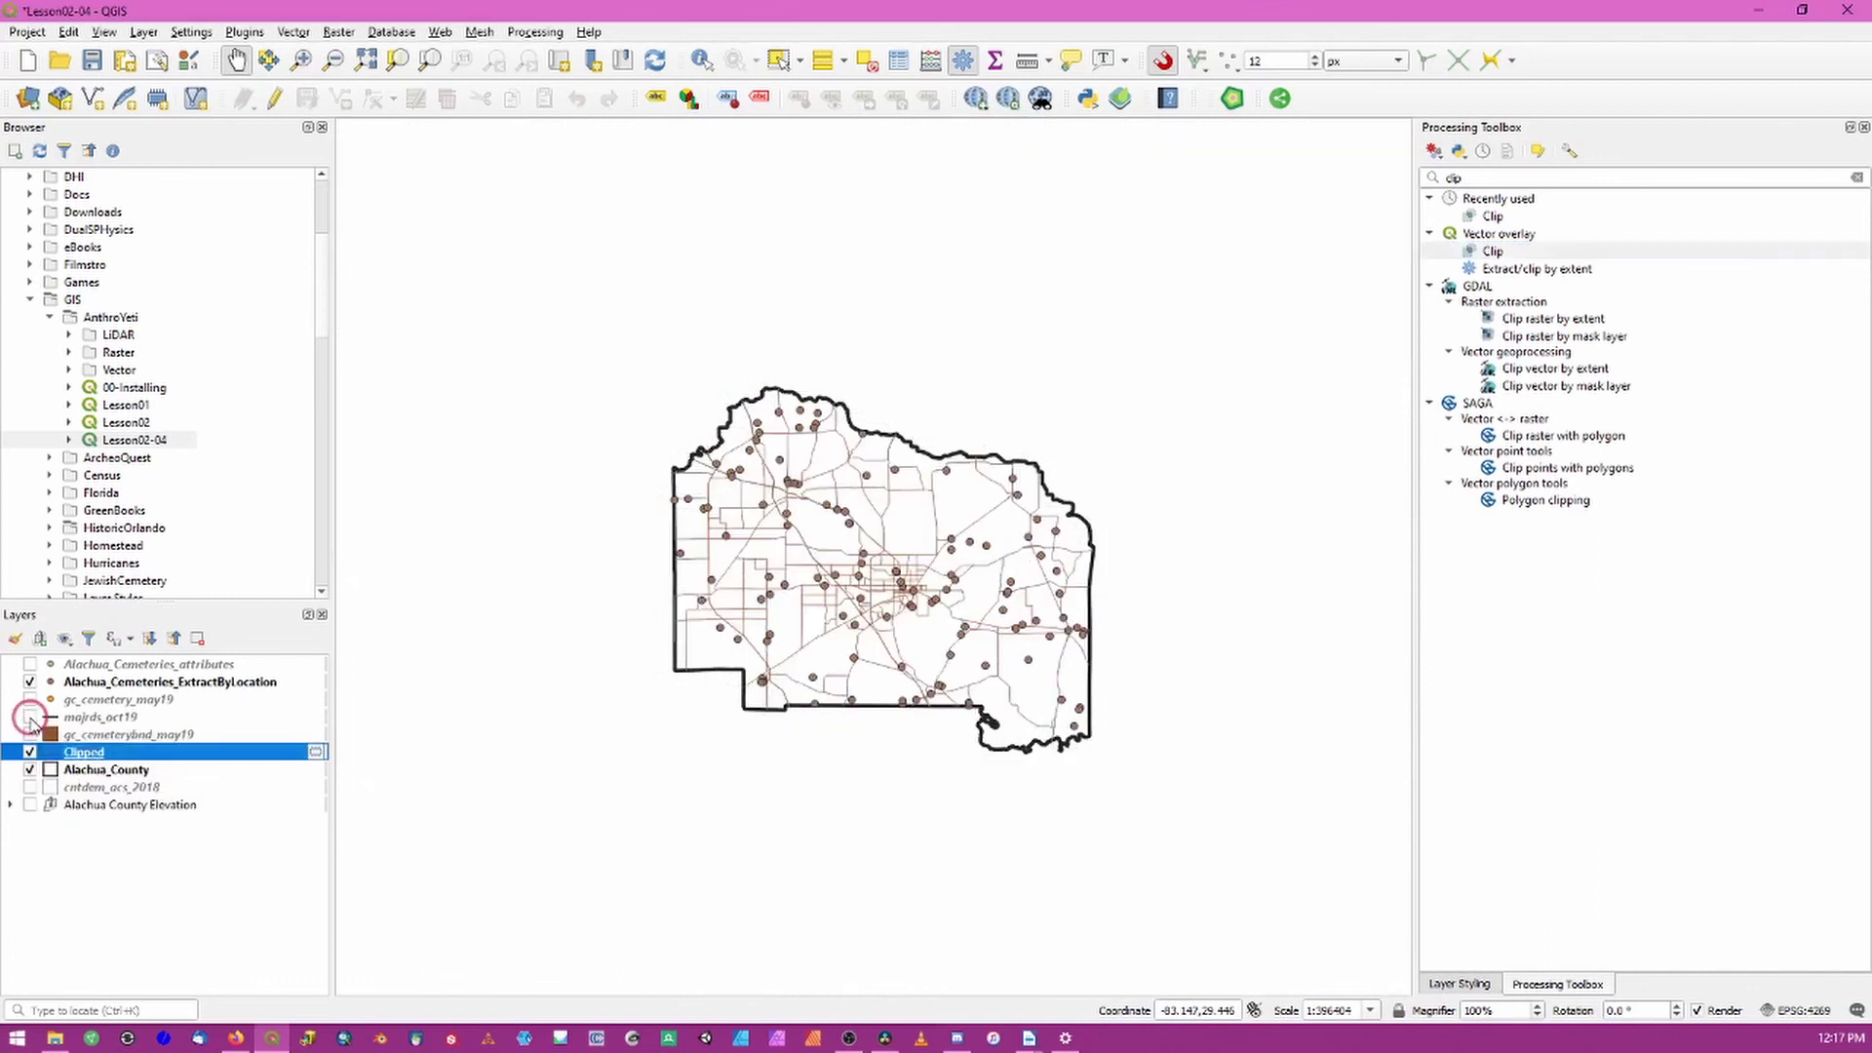